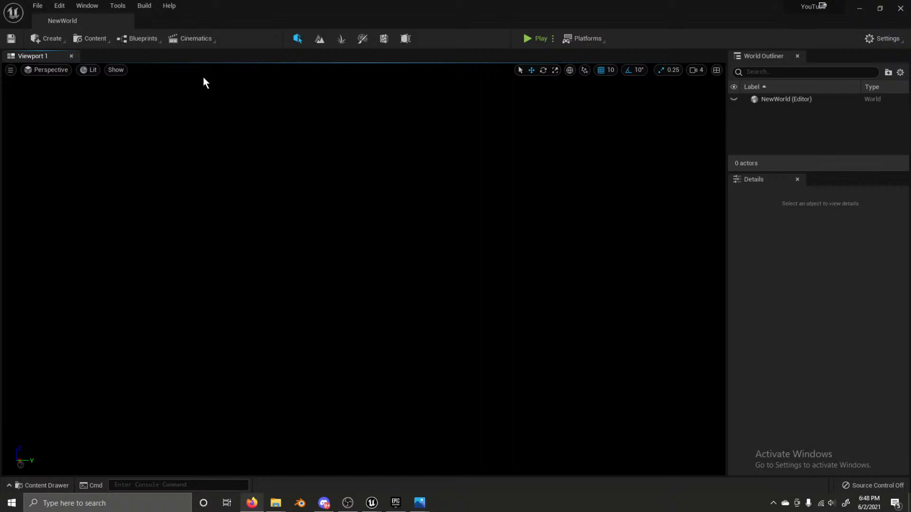
# Step: Create a sky light, atmospheric light 0, sky atmosphere and volumetric cloud with the Env. Light Mixer, and postpone the autosave
pyautogui.click(83, 5)
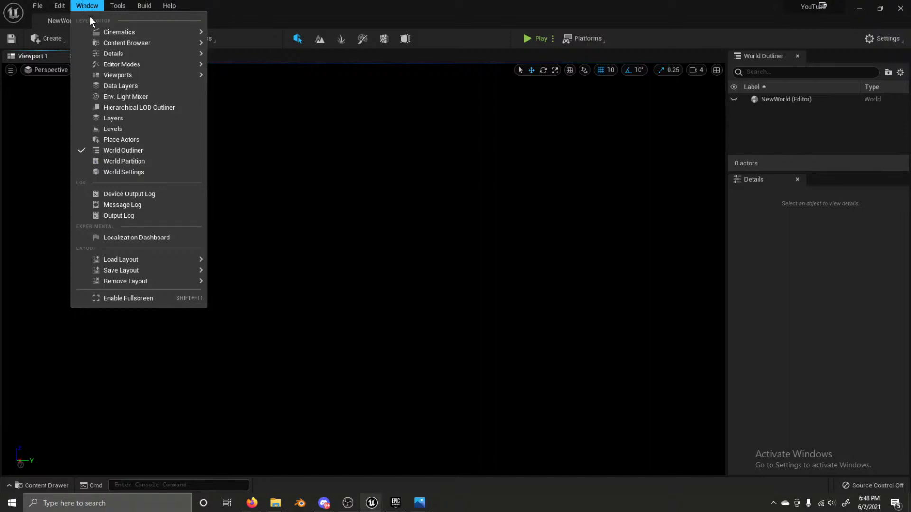
pyautogui.click(124, 97)
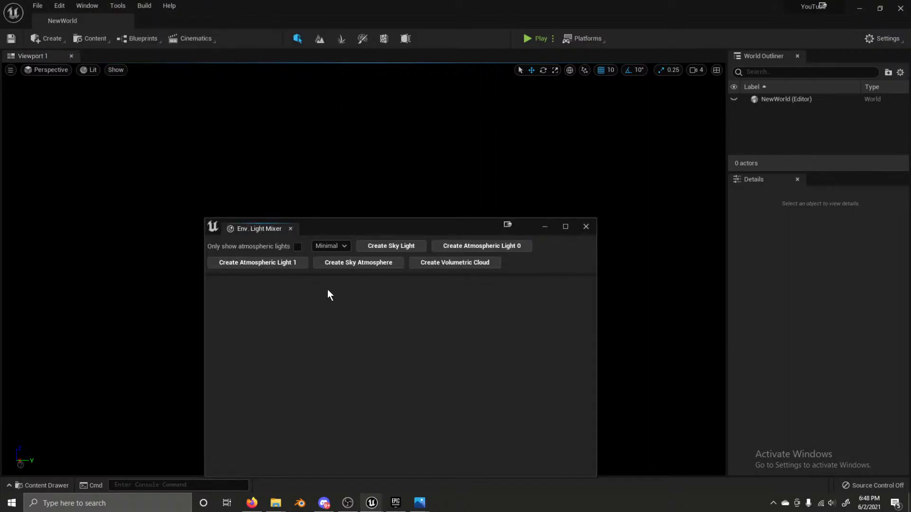
pyautogui.click(395, 248)
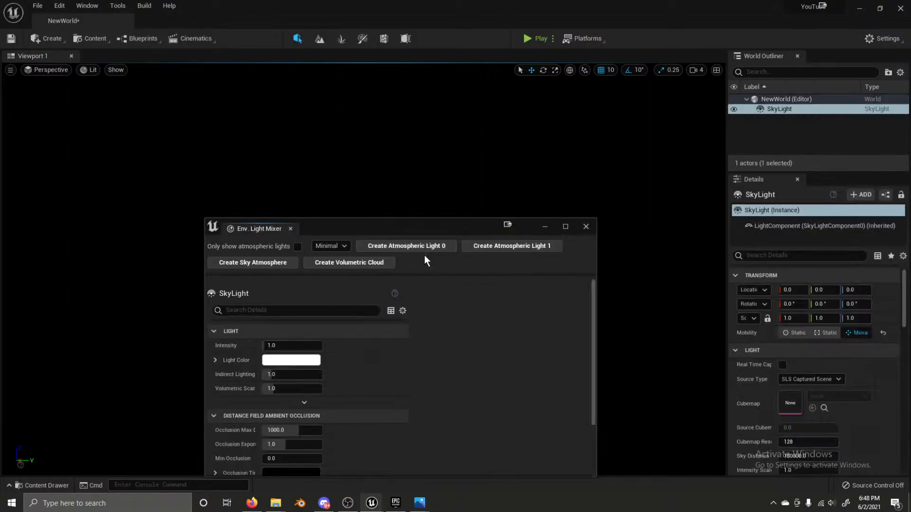
pyautogui.click(447, 247)
pyautogui.click(485, 245)
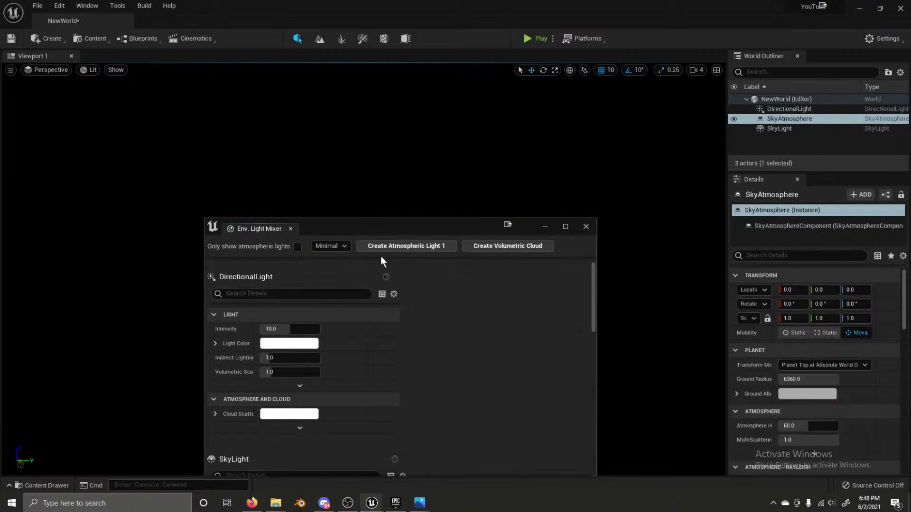
pyautogui.click(493, 255)
pyautogui.moveTo(394, 231); pyautogui.dragTo(536, 133)
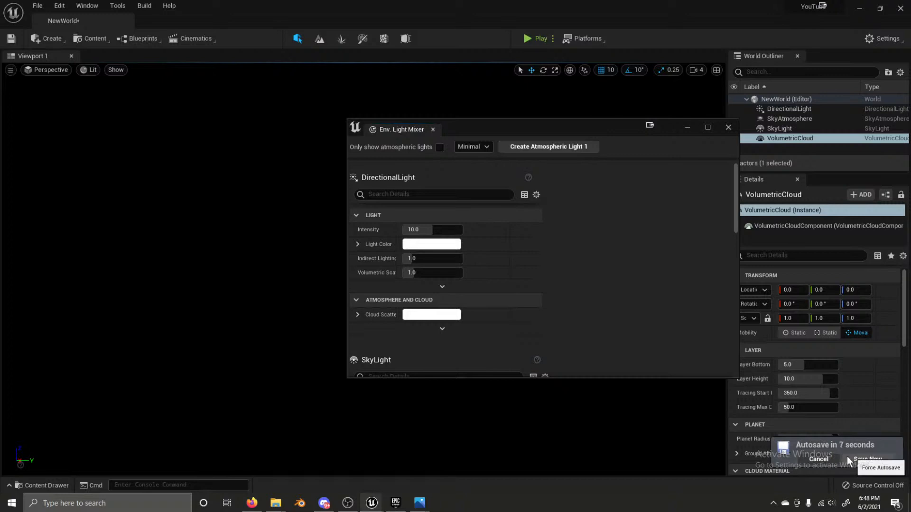
pyautogui.click(825, 458)
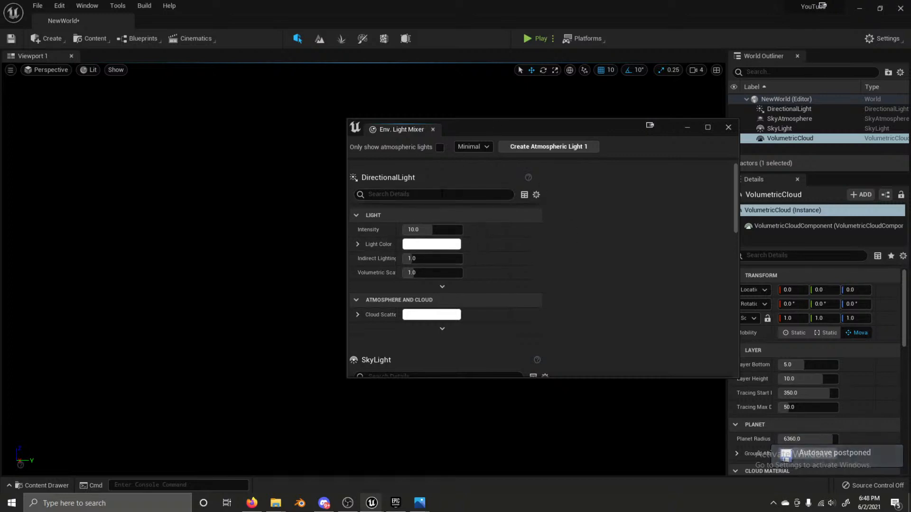
# Step: Set the Env. Light Mixer's detail level to Normal+Avanced and reposition its window over the viewport
pyautogui.click(474, 147)
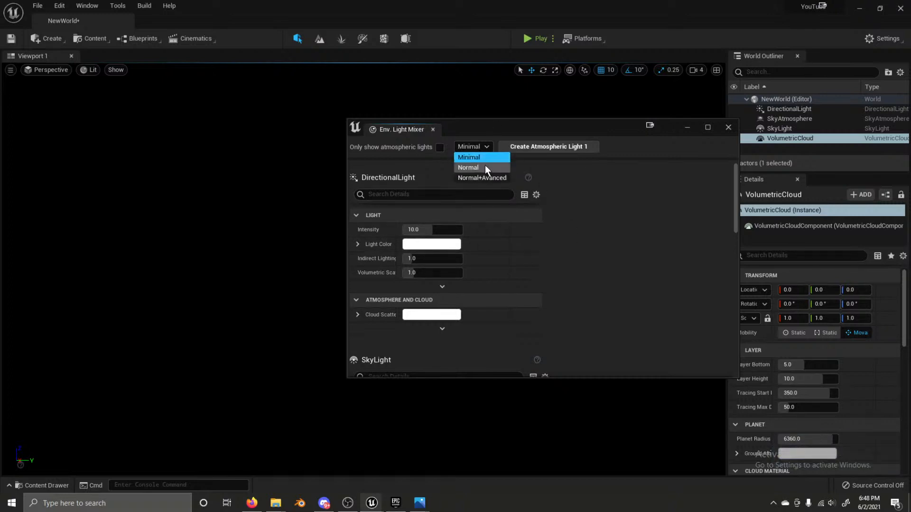
pyautogui.click(479, 180)
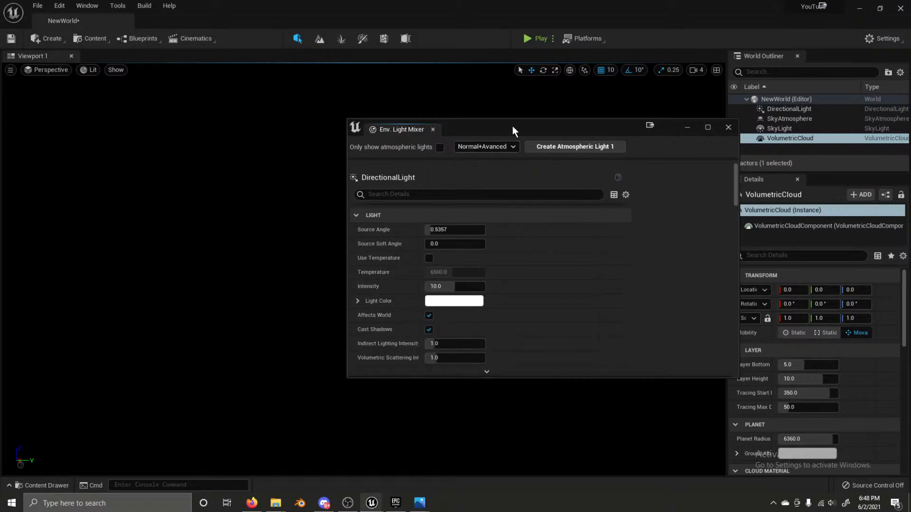
pyautogui.moveTo(512, 129); pyautogui.dragTo(522, 107)
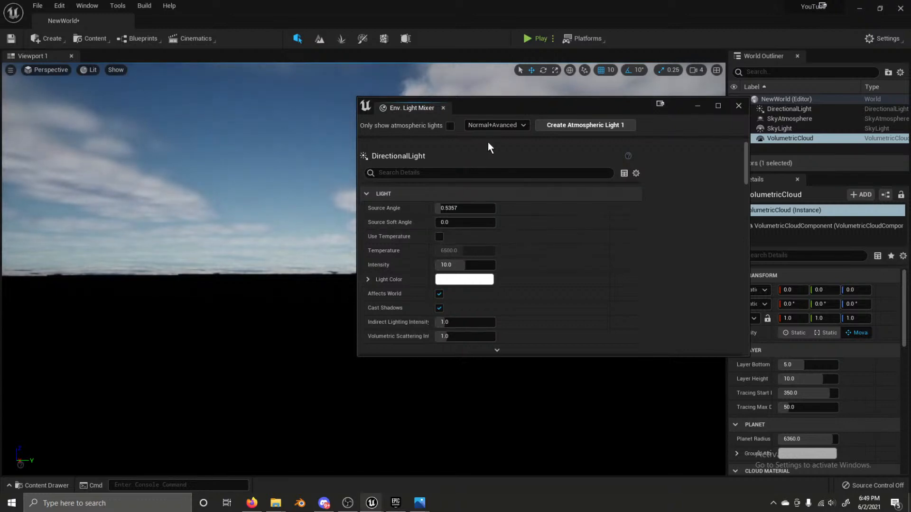
pyautogui.moveTo(512, 106)
pyautogui.mouseDown()
pyautogui.moveTo(610, 167)
pyautogui.moveTo(640, 129)
pyautogui.moveTo(514, 117)
pyautogui.mouseUp()
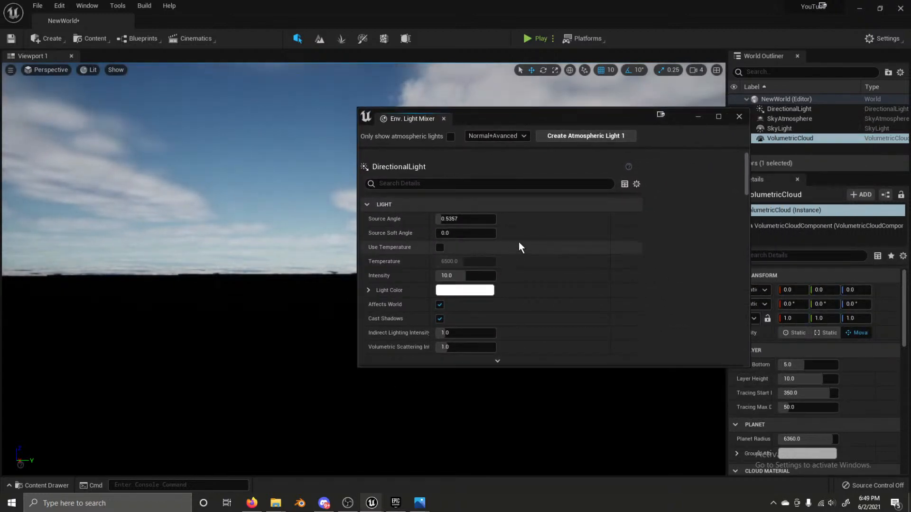
# Step: Enable Real Time Capture for the SkyLight in the Env. Light Mixer, and close the mixer
pyautogui.scroll(-5, 521, 244)
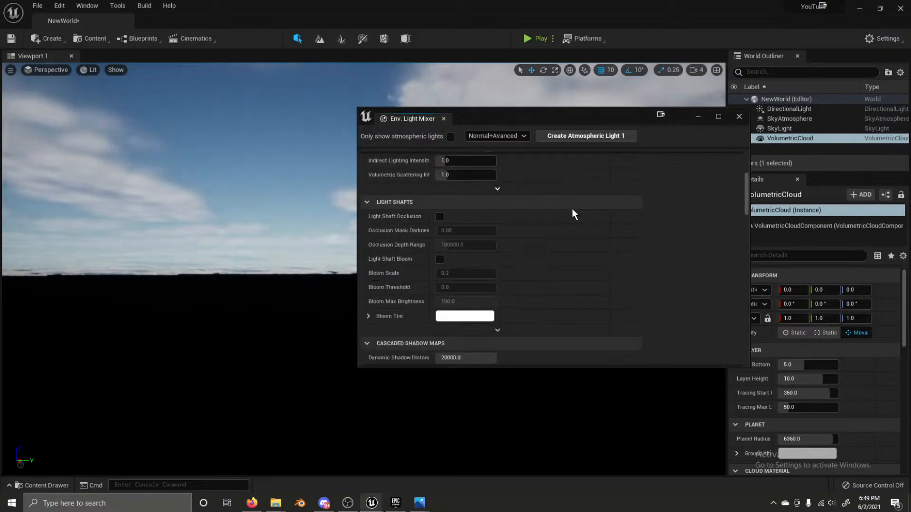
pyautogui.scroll(-2, 574, 214)
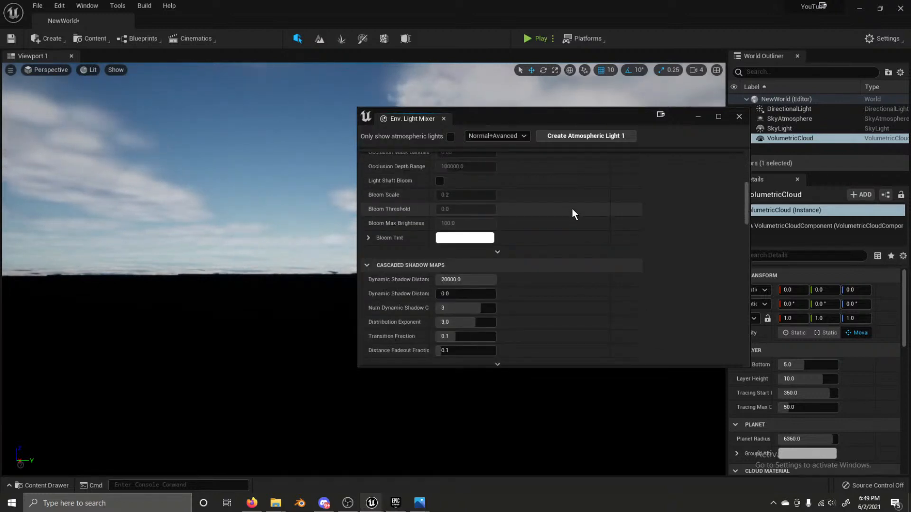
pyautogui.scroll(8, 573, 214)
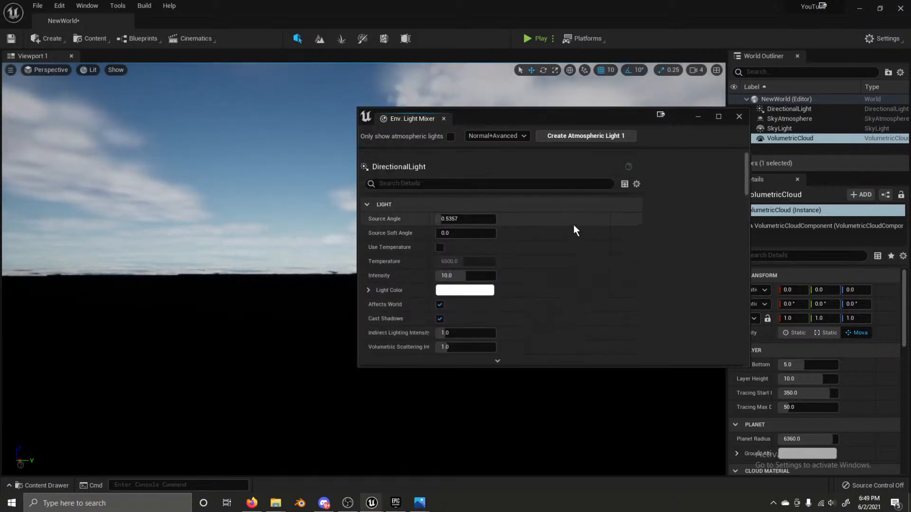
pyautogui.scroll(-3, 574, 225)
pyautogui.scroll(-3, 576, 230)
pyautogui.scroll(-4, 575, 230)
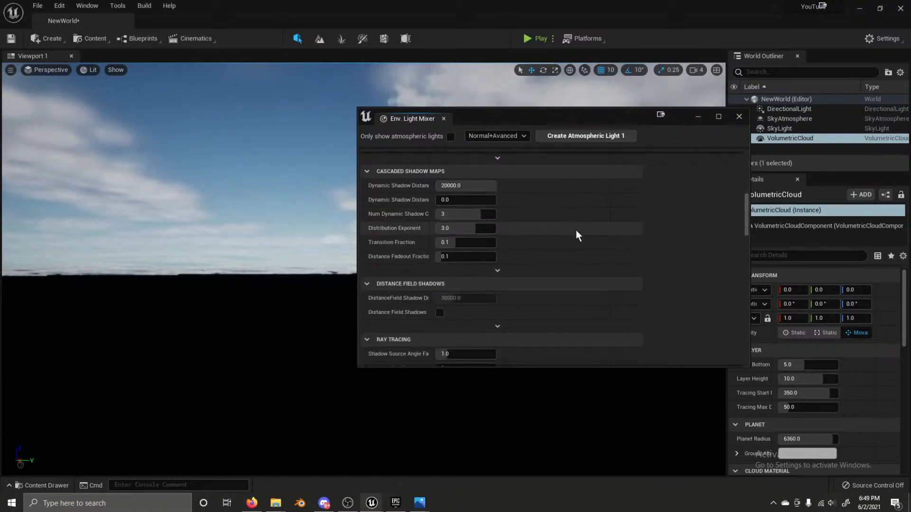
pyautogui.scroll(-2, 576, 209)
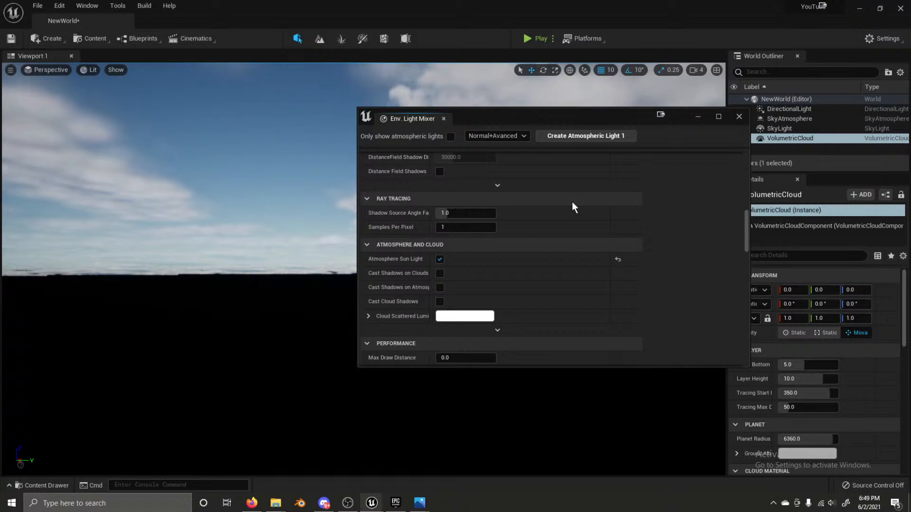
pyautogui.scroll(-10, 503, 228)
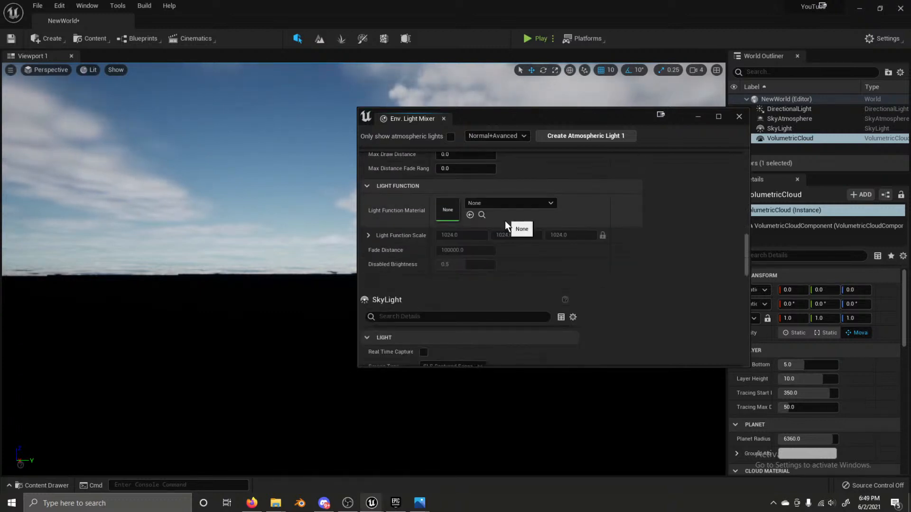
pyautogui.scroll(-2, 508, 229)
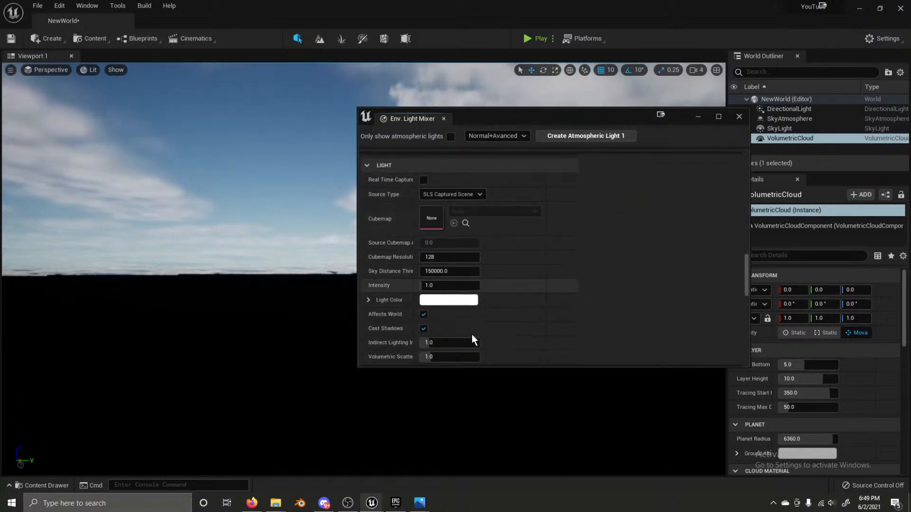
pyautogui.click(423, 180)
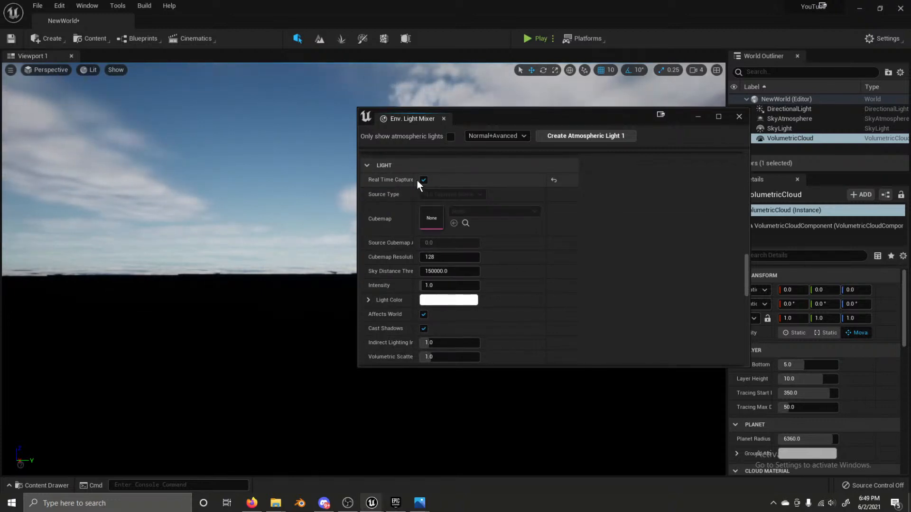
pyautogui.click(444, 118)
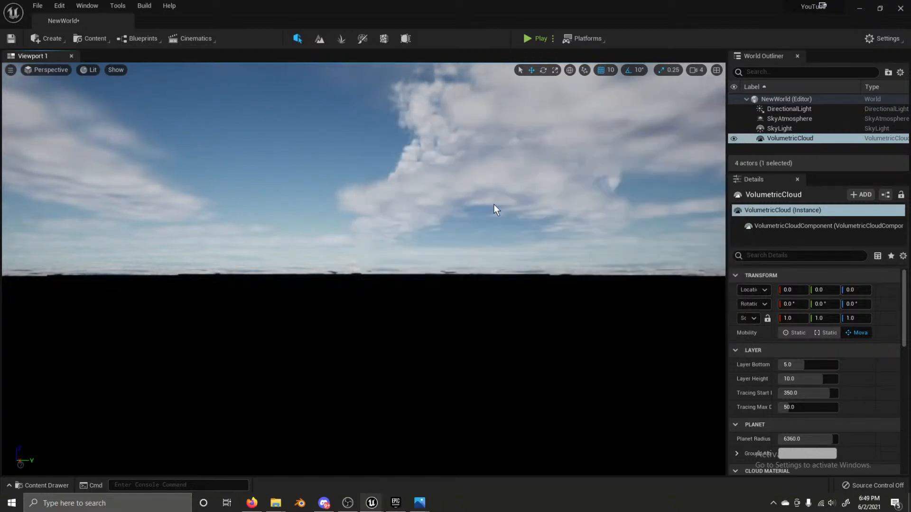
# Step: Find the Lumen options in the Project Settings, set Software Ray Tracing Mode to Global Tracing, and close the settings
pyautogui.moveTo(493, 208); pyautogui.dragTo(476, 196, button='right')
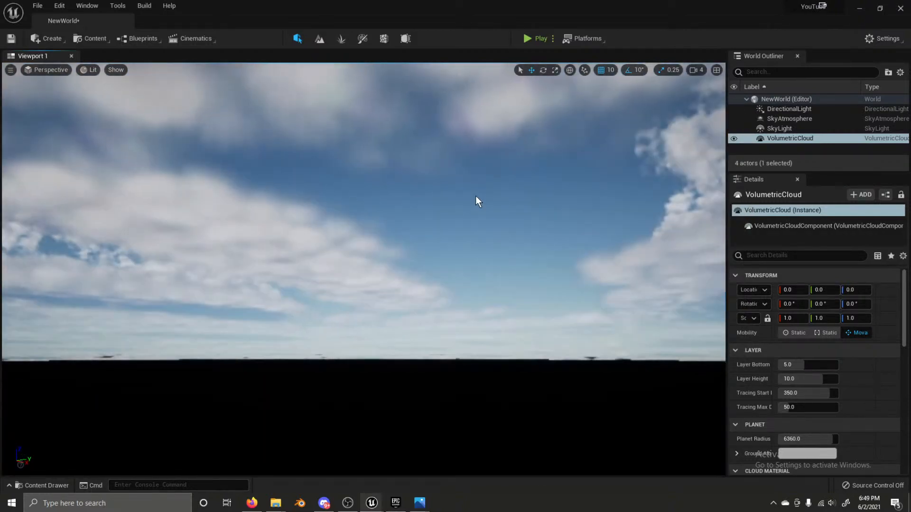
pyautogui.click(59, 5)
pyautogui.click(124, 151)
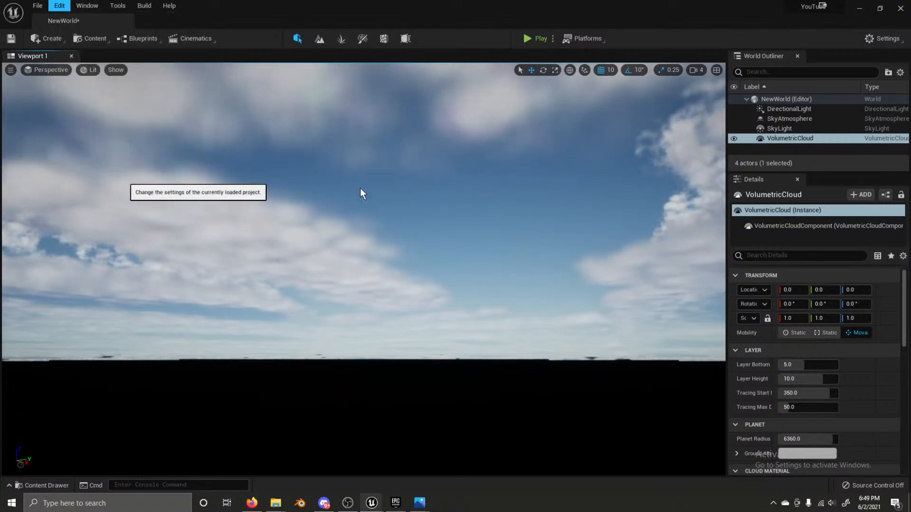
pyautogui.scroll(-3, 373, 233)
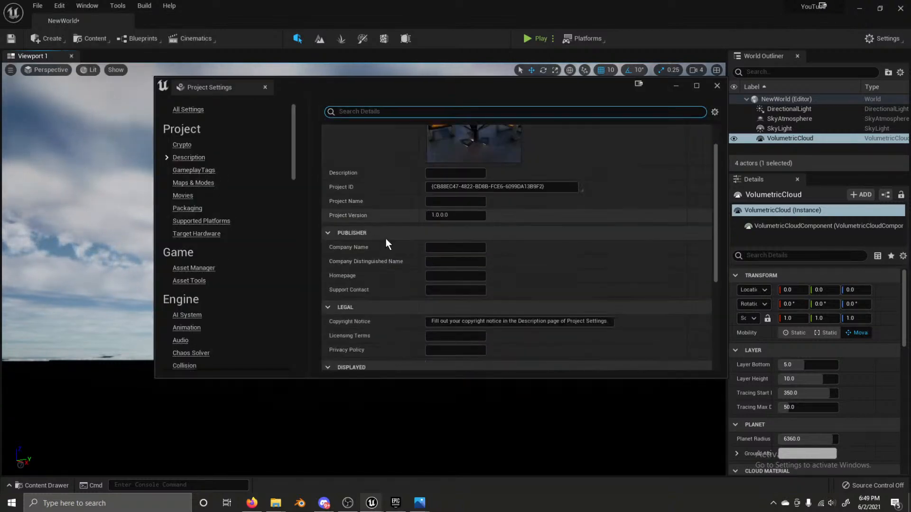
pyautogui.write('lumen')
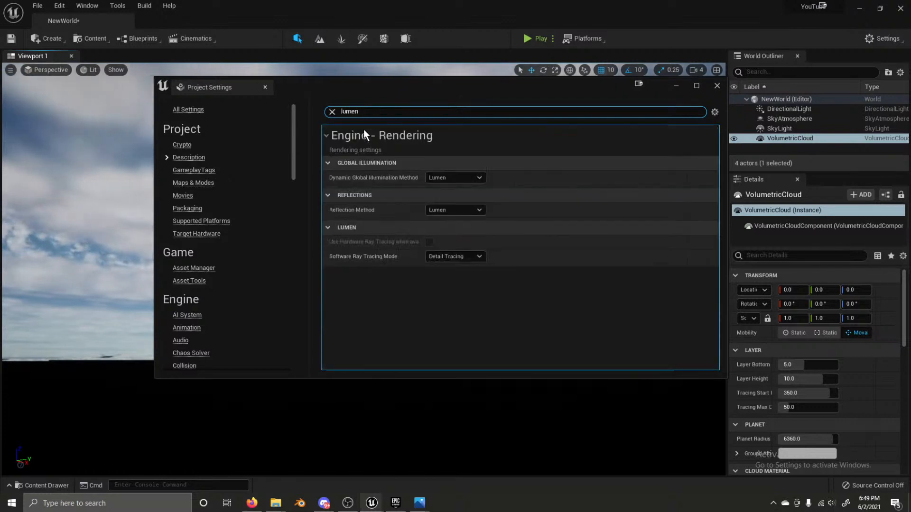
pyautogui.click(447, 257)
pyautogui.click(452, 276)
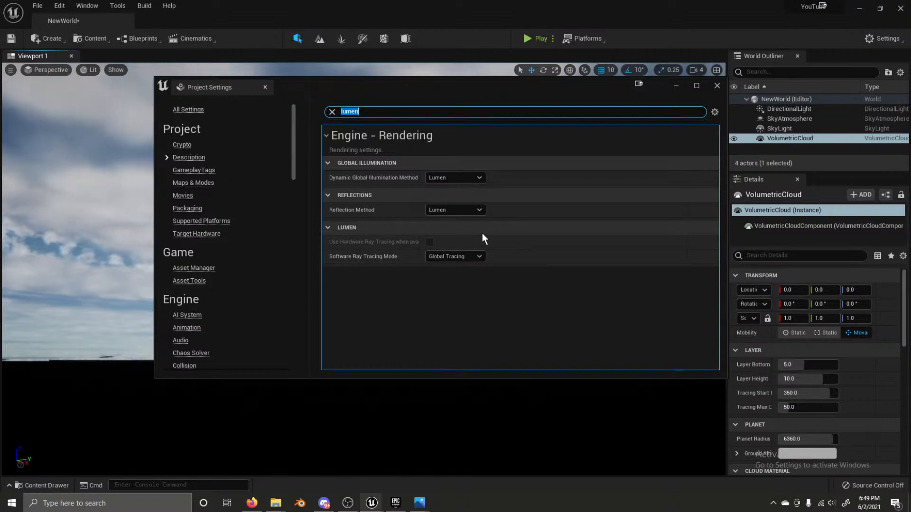
pyautogui.click(264, 87)
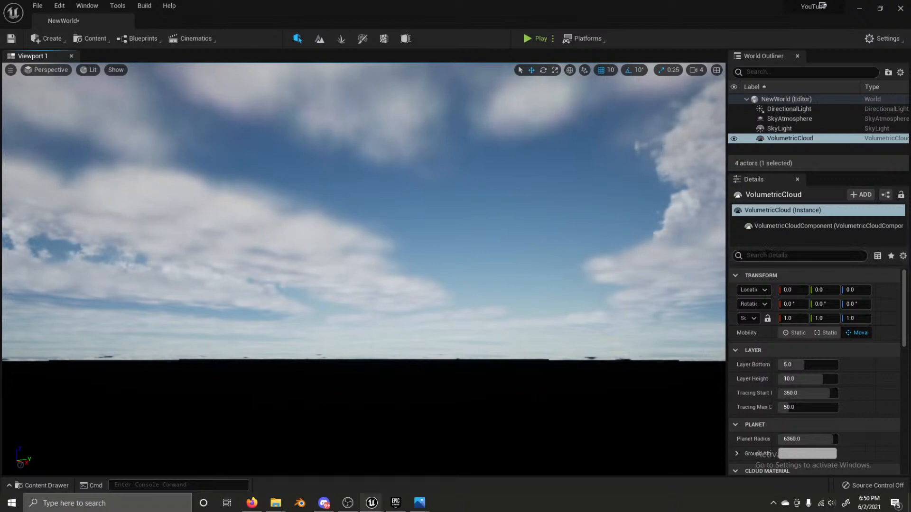
# Step: Turn on the FPS display in the viewport and look around the sky to check performance
pyautogui.click(10, 70)
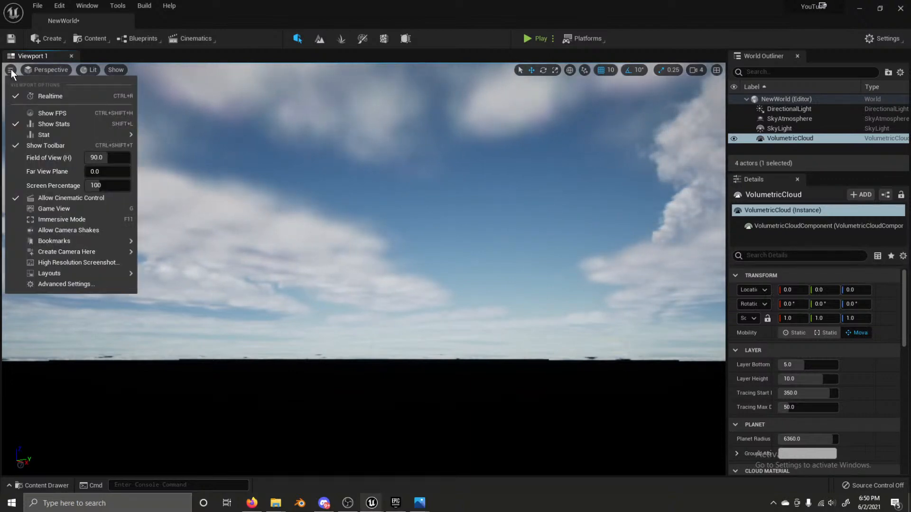
pyautogui.click(47, 69)
pyautogui.click(9, 70)
pyautogui.click(64, 114)
pyautogui.moveTo(713, 222); pyautogui.dragTo(713, 222, button='right')
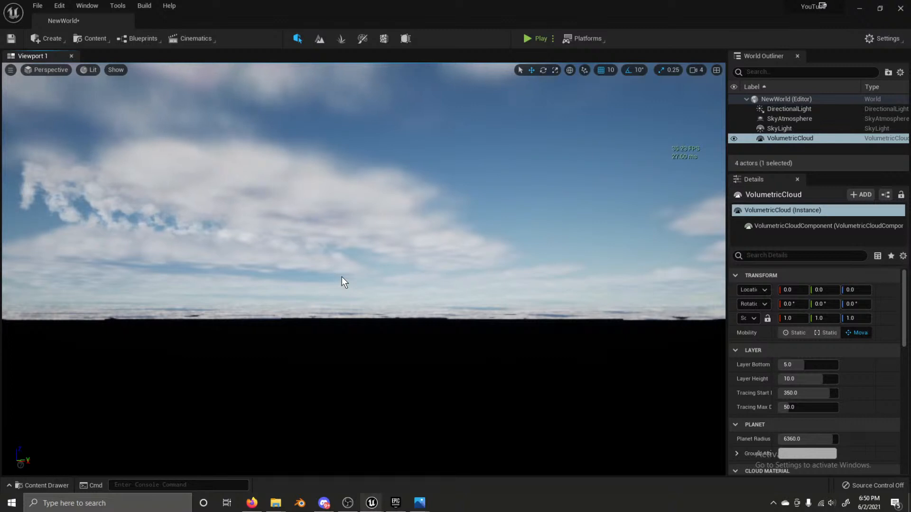
pyautogui.moveTo(342, 277); pyautogui.dragTo(371, 272, button='right')
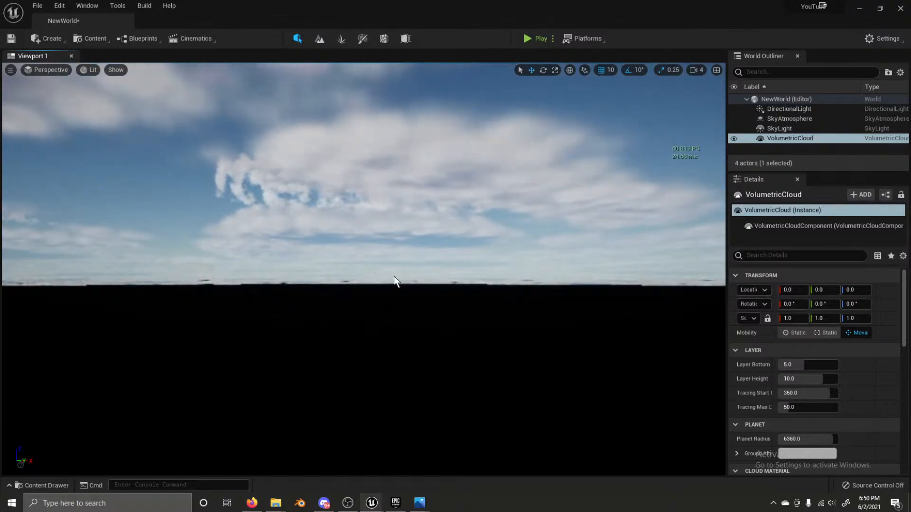
pyautogui.moveTo(300, 291); pyautogui.dragTo(335, 263, button='right')
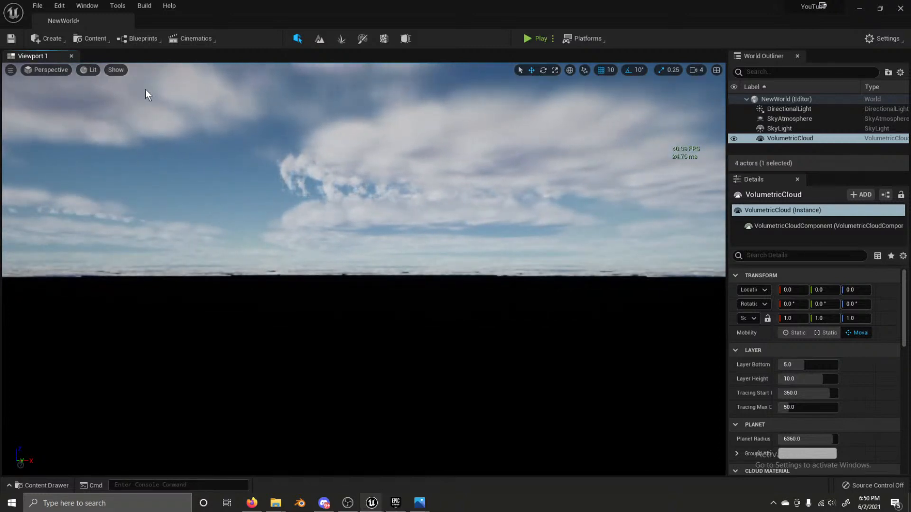
# Step: Add a Post Process Volume to the level
pyautogui.click(55, 38)
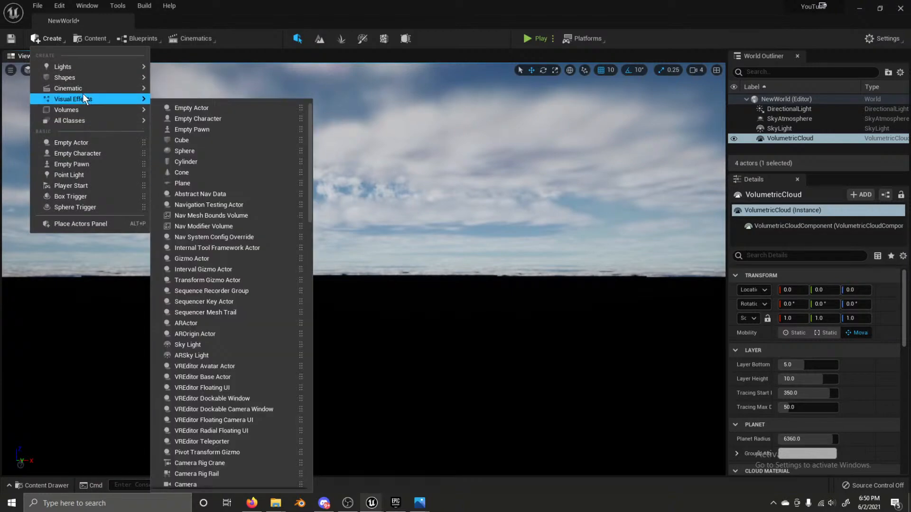
pyautogui.moveTo(84, 98)
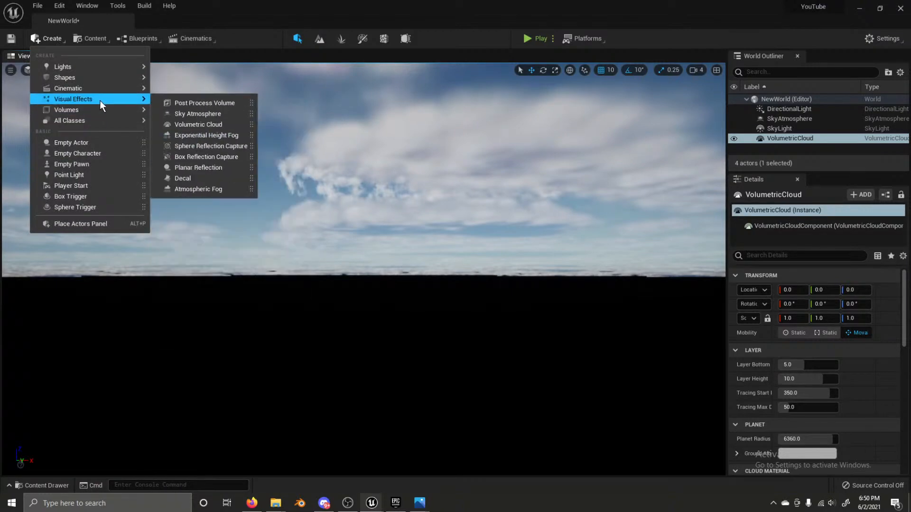
pyautogui.click(172, 101)
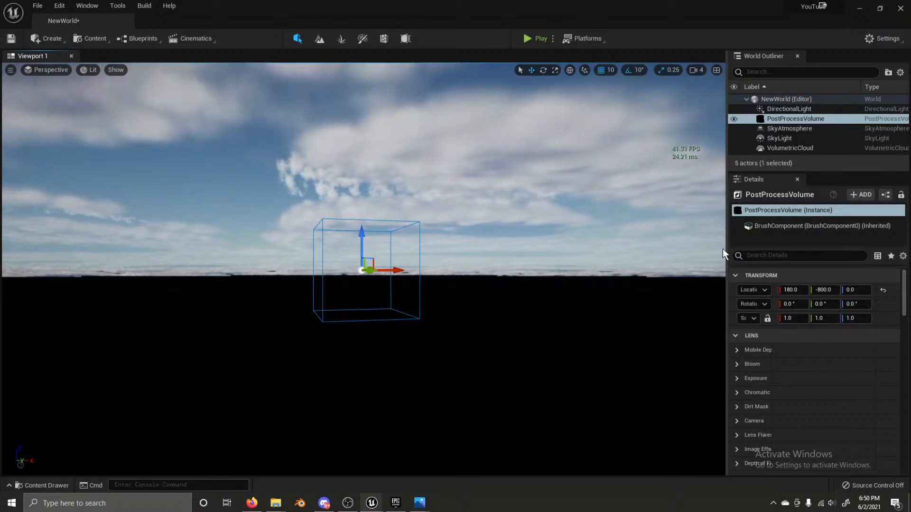
# Step: Find the Post Process Volume's Global Illumination settings, enable Method with Lumen selected, and enable the Lumen Final Gather quality override
pyautogui.click(767, 258)
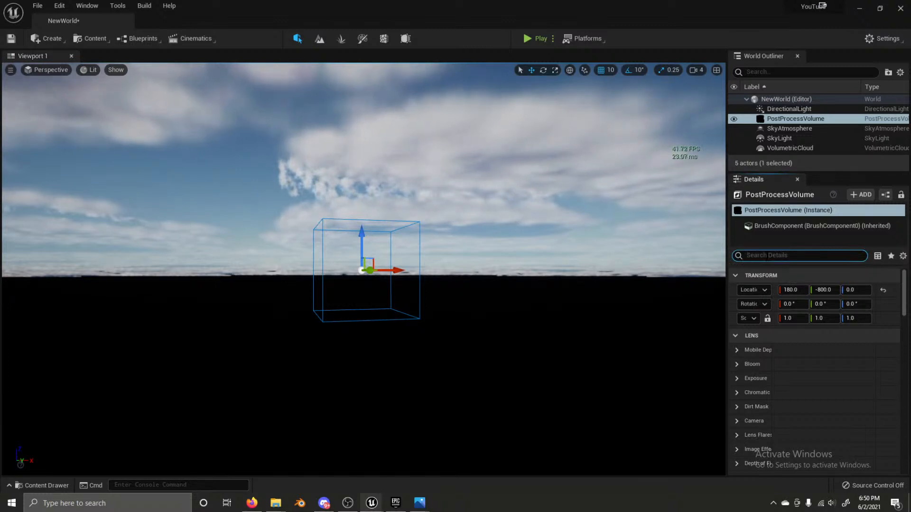
pyautogui.write('globa')
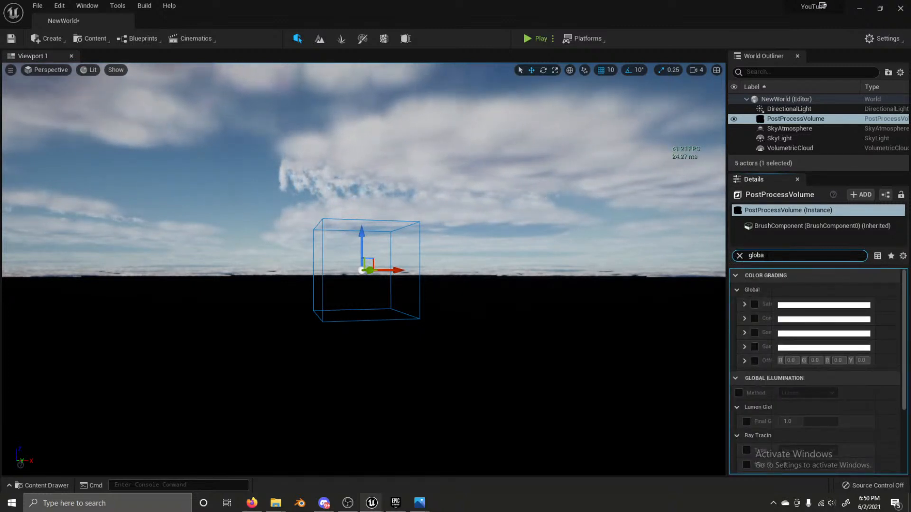
pyautogui.scroll(-3, 773, 303)
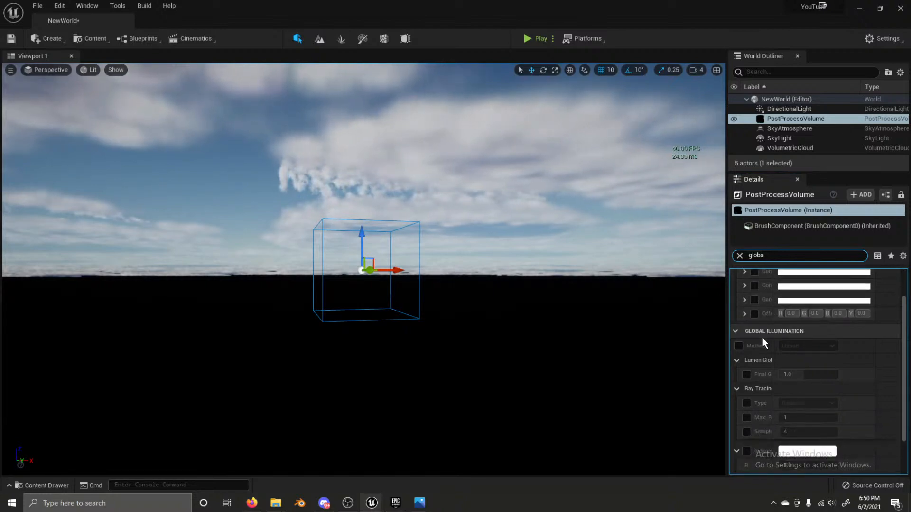
pyautogui.scroll(-1, 763, 338)
pyautogui.click(738, 324)
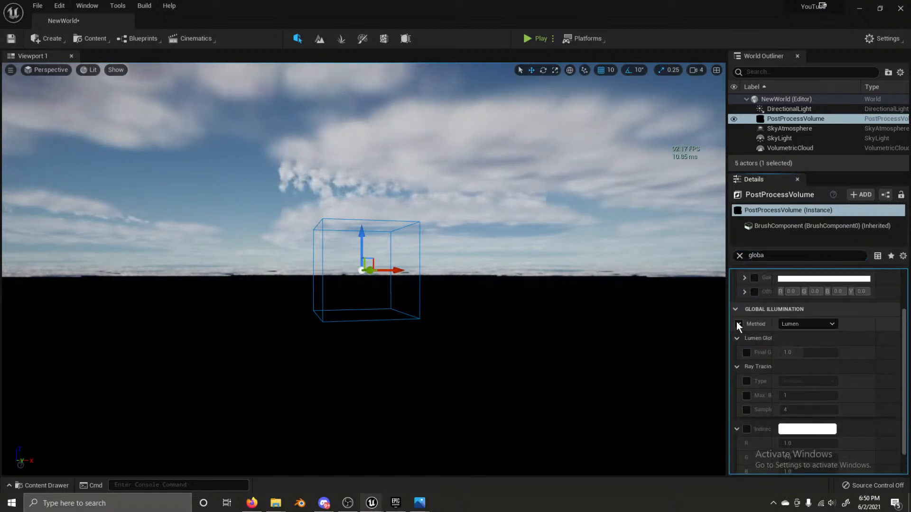
pyautogui.click(746, 352)
pyautogui.click(803, 323)
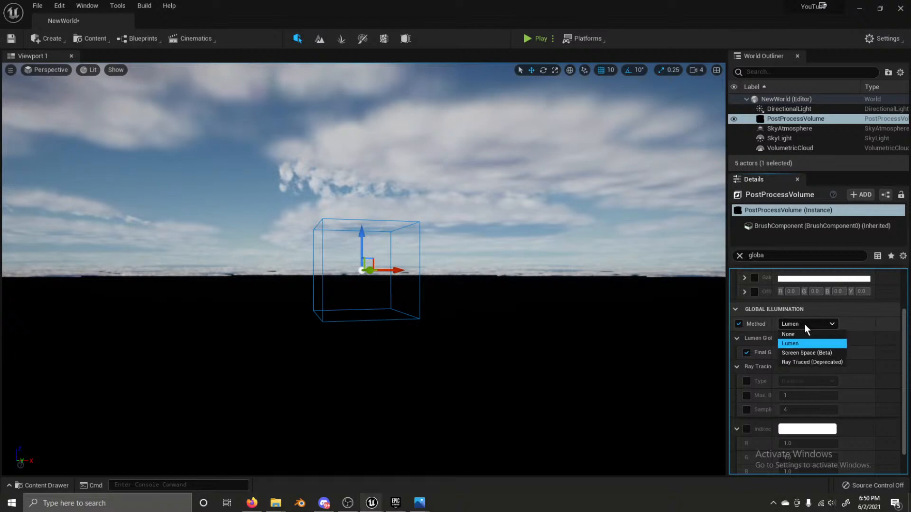
pyautogui.click(800, 343)
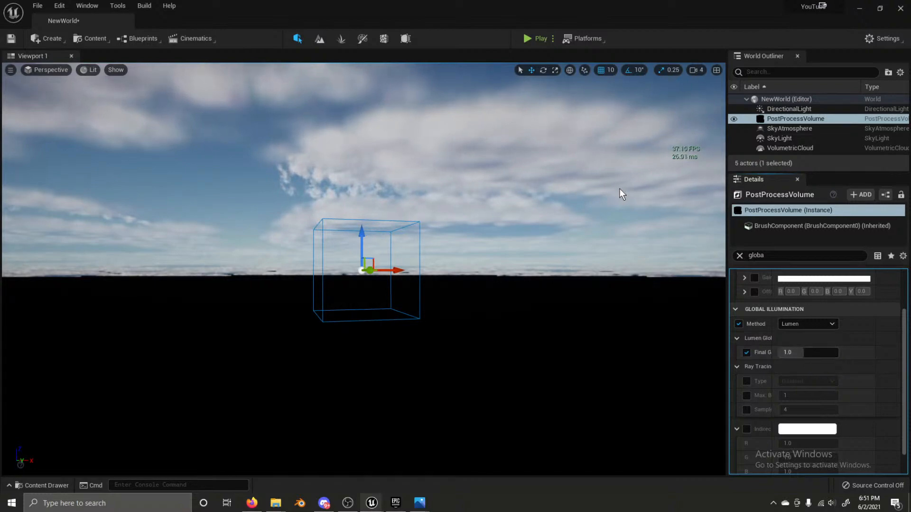
# Step: Find and enable Infinite Extent for the Post Process Volume, and switch to Landscape mode
pyautogui.moveTo(619, 188); pyautogui.dragTo(602, 199, button='right')
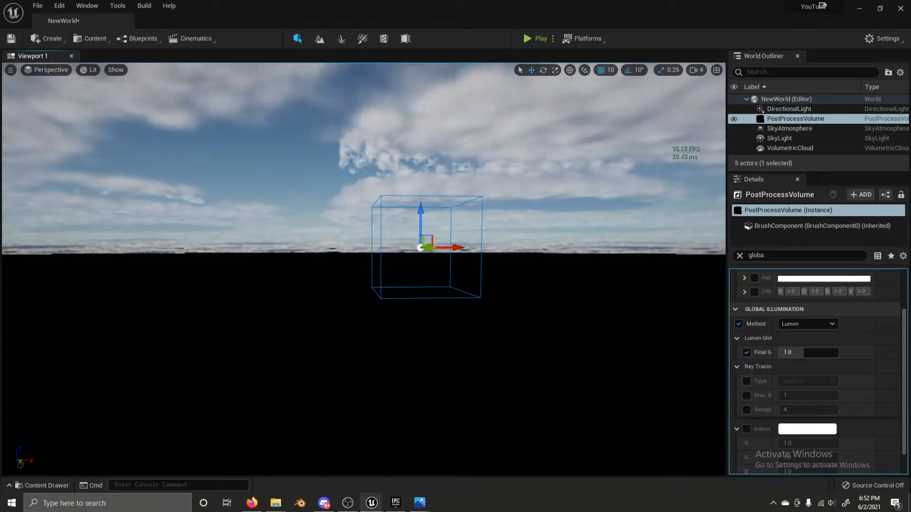
pyautogui.moveTo(645, 84); pyautogui.dragTo(617, 95, button='right')
pyautogui.click(782, 256)
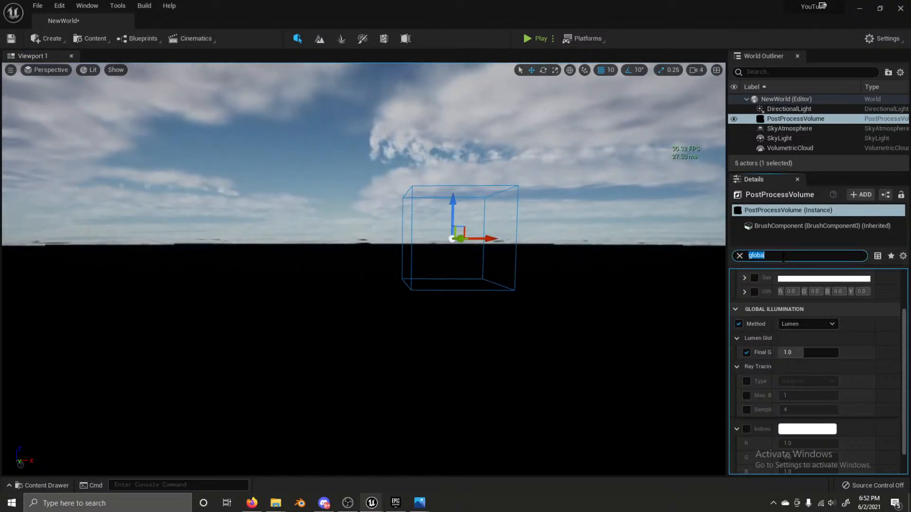
pyautogui.write('infi')
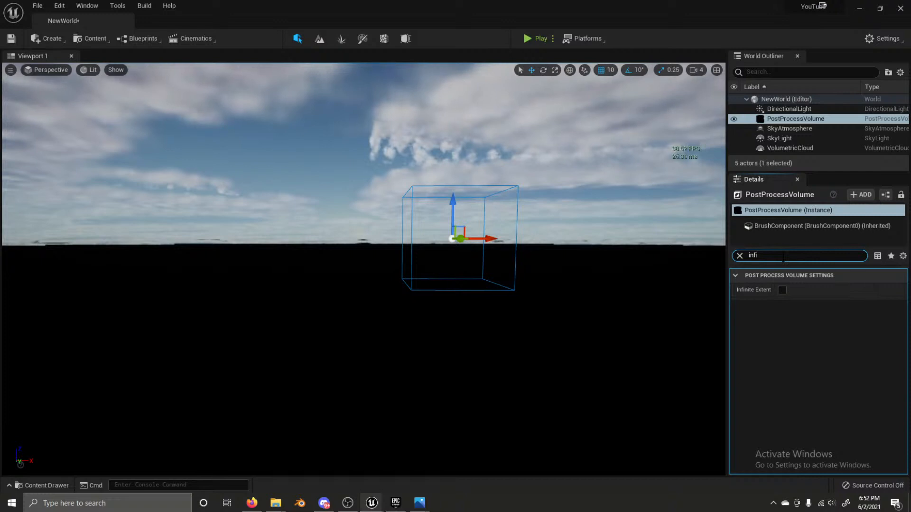
pyautogui.click(781, 291)
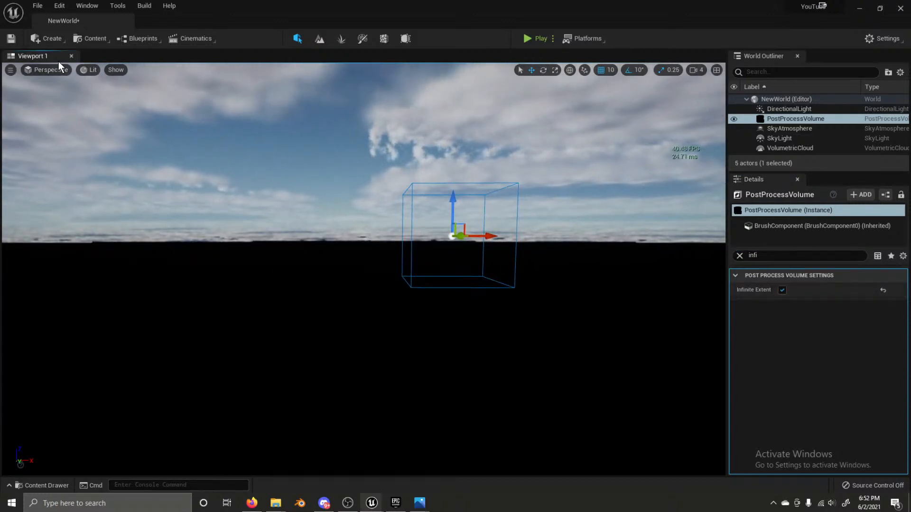
pyautogui.click(316, 39)
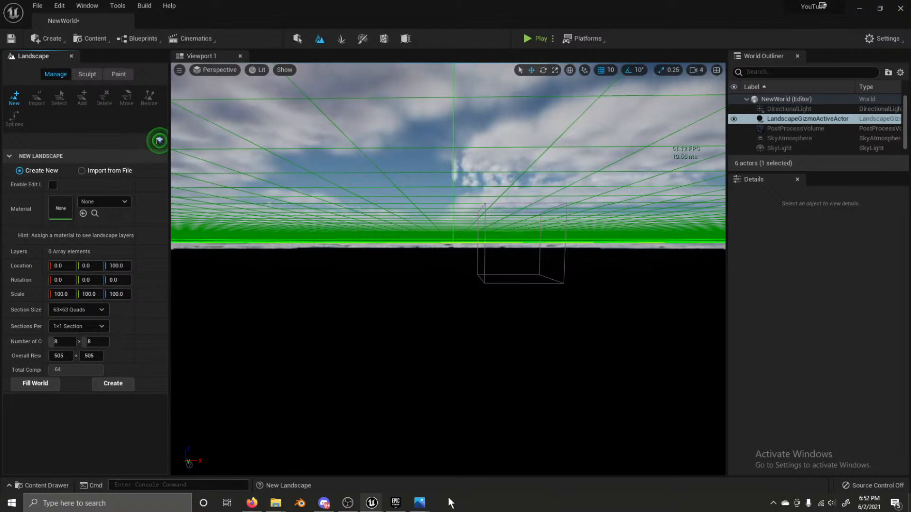
# Step: Examine the reference photos of the grassy hill and the forested river valley, and move them out of the way
pyautogui.moveTo(419, 502)
pyautogui.click(403, 459)
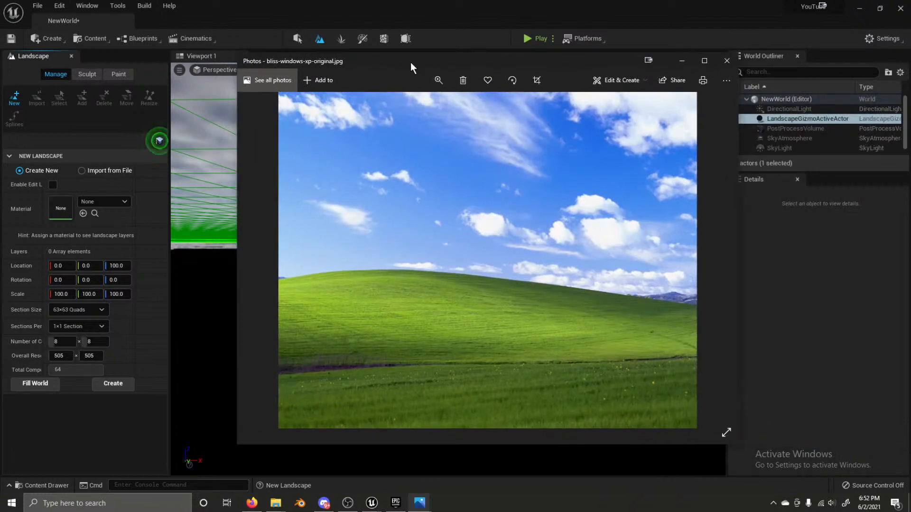
pyautogui.moveTo(411, 62); pyautogui.dragTo(408, 74)
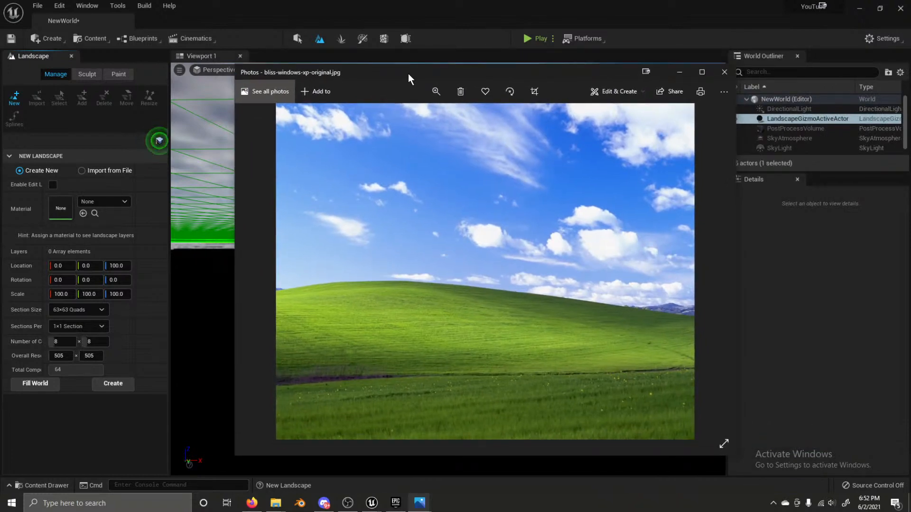
pyautogui.moveTo(408, 73); pyautogui.dragTo(910, 73)
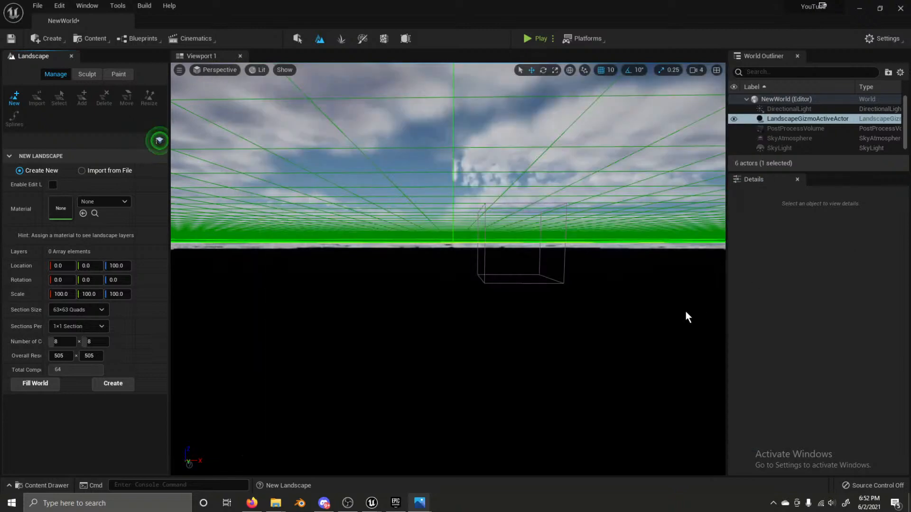
pyautogui.moveTo(419, 503)
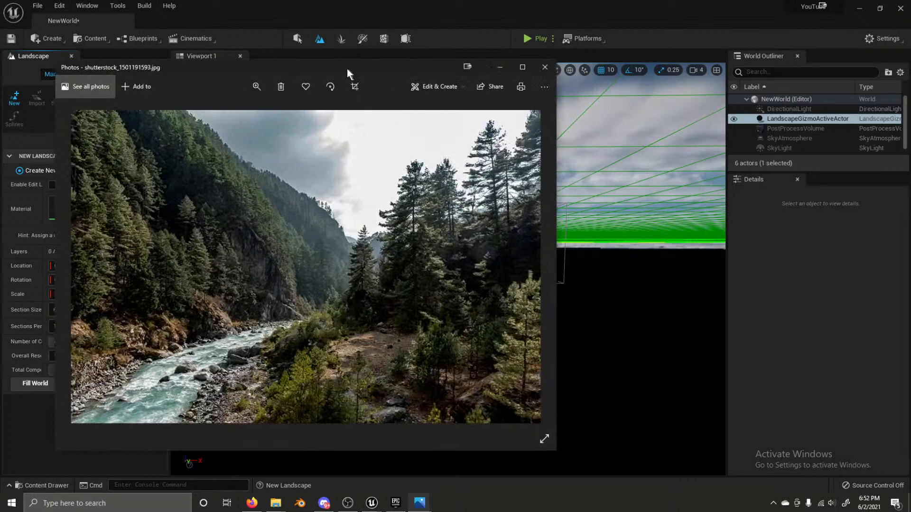
pyautogui.moveTo(346, 68); pyautogui.dragTo(591, 75)
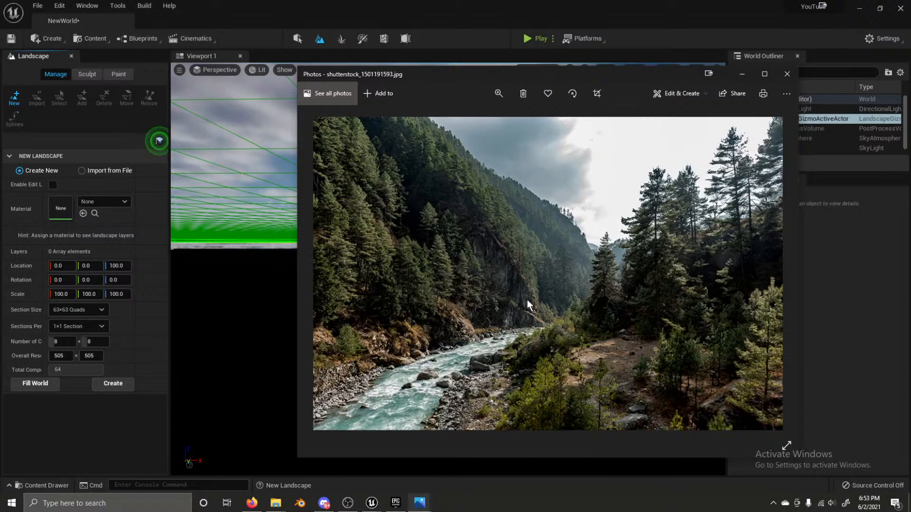
pyautogui.moveTo(527, 74); pyautogui.dragTo(479, 83)
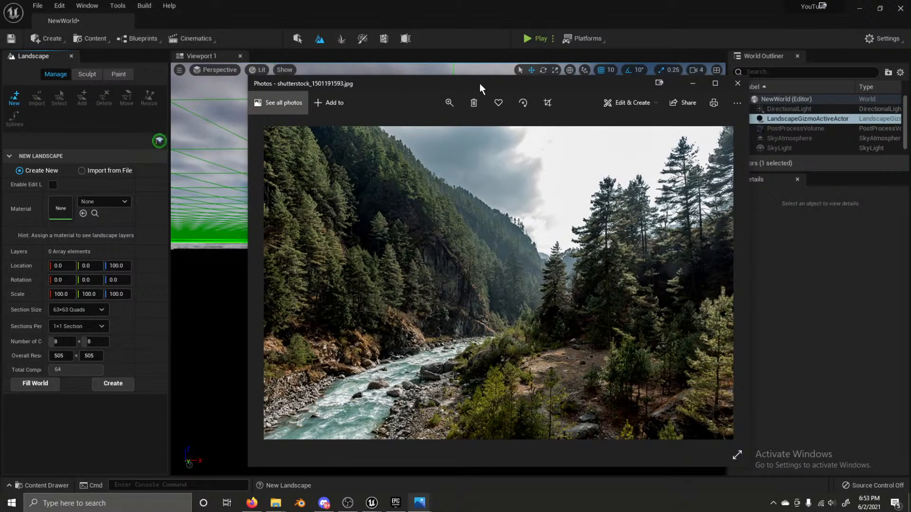
pyautogui.moveTo(480, 84); pyautogui.dragTo(910, 114)
# Step: Set the new landscape's overall resolution to 2017 × 2017 and look over the preview grid
pyautogui.click(448, 244)
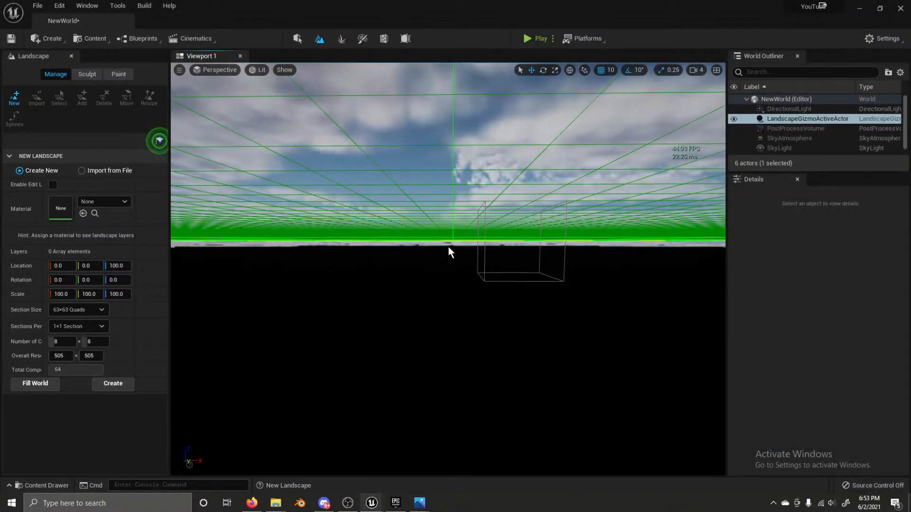
pyautogui.press('e')
pyautogui.moveTo(447, 244)
pyautogui.mouseDown(button='right')
pyautogui.moveTo(423, 260)
pyautogui.moveTo(423, 283)
pyautogui.moveTo(441, 275)
pyautogui.moveTo(448, 307)
pyautogui.moveTo(448, 300)
pyautogui.moveTo(427, 332)
pyautogui.moveTo(450, 308)
pyautogui.moveTo(454, 255)
pyautogui.mouseUp(button='right')
pyautogui.press('s')
pyautogui.press('w')
pyautogui.press('s')
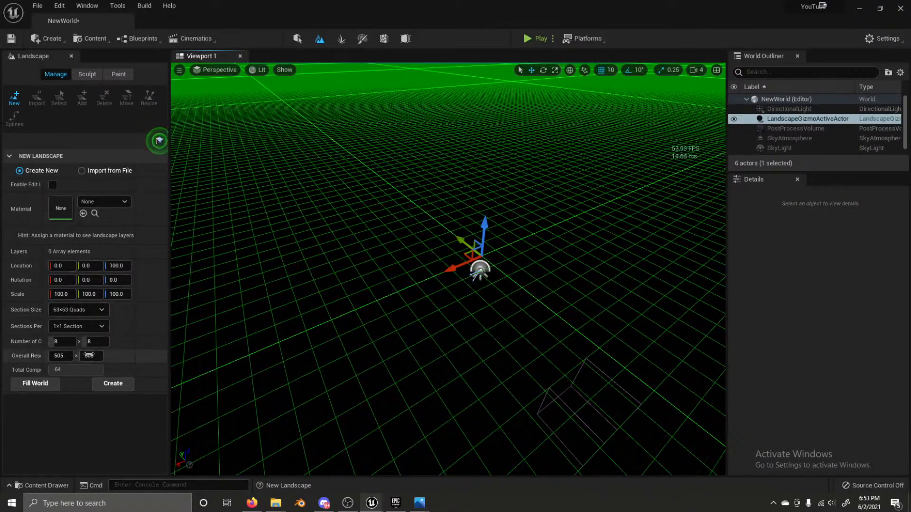
pyautogui.click(62, 356)
pyautogui.write('2017')
pyautogui.press('Tab')
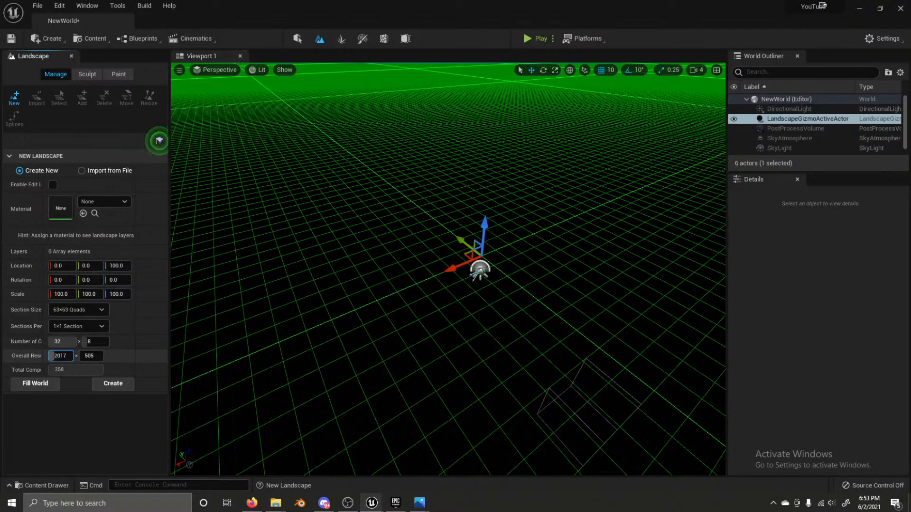
pyautogui.write('2017')
pyautogui.moveTo(290, 292); pyautogui.dragTo(289, 239, button='right')
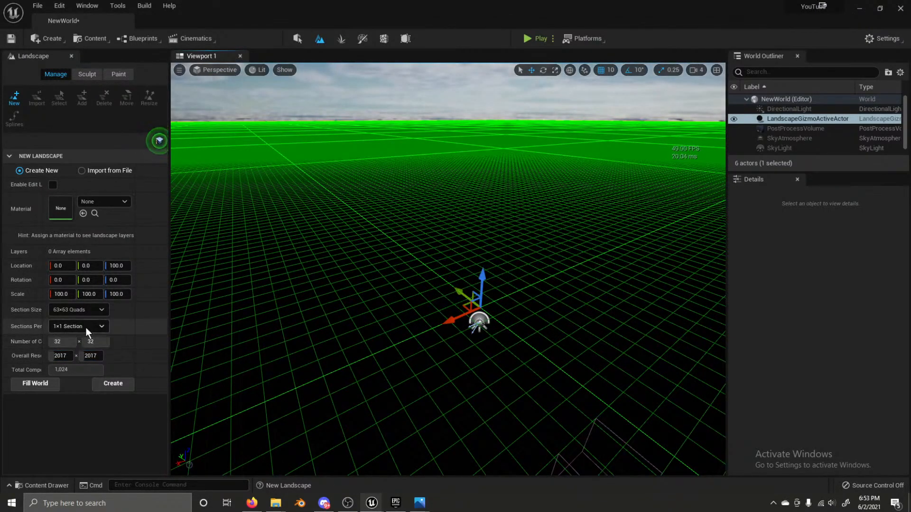
# Step: Try 2×2 sections per component for the new landscape, and return to 1×1
pyautogui.click(80, 326)
pyautogui.click(79, 352)
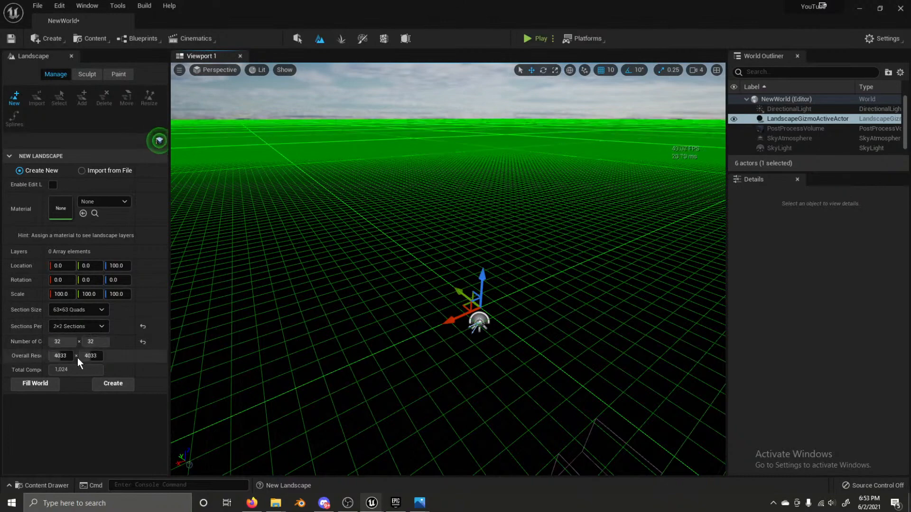
pyautogui.click(86, 326)
pyautogui.click(80, 342)
# Step: Try section sizes of 15×15 and 7×7 quads for the new landscape and compare the extent of the preview grid
pyautogui.click(97, 310)
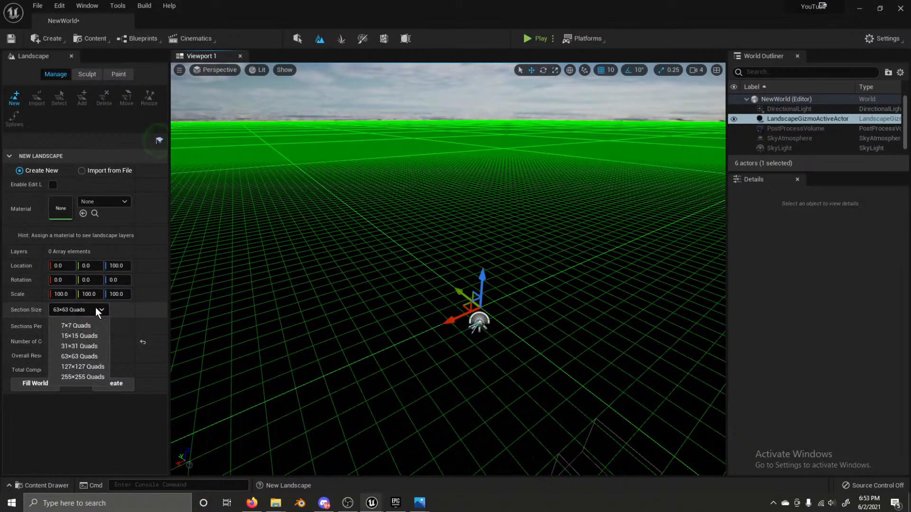
pyautogui.click(81, 337)
pyautogui.moveTo(159, 140); pyautogui.dragTo(159, 140, button='right')
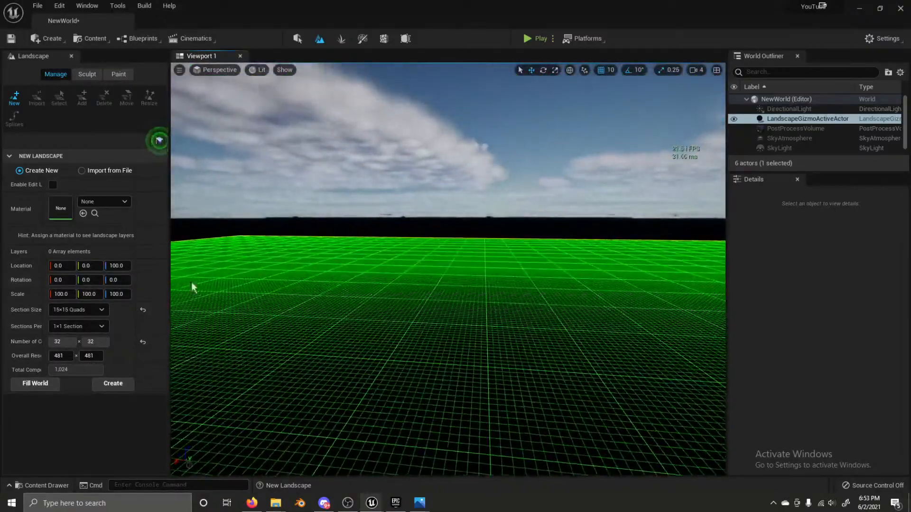
pyautogui.click(77, 310)
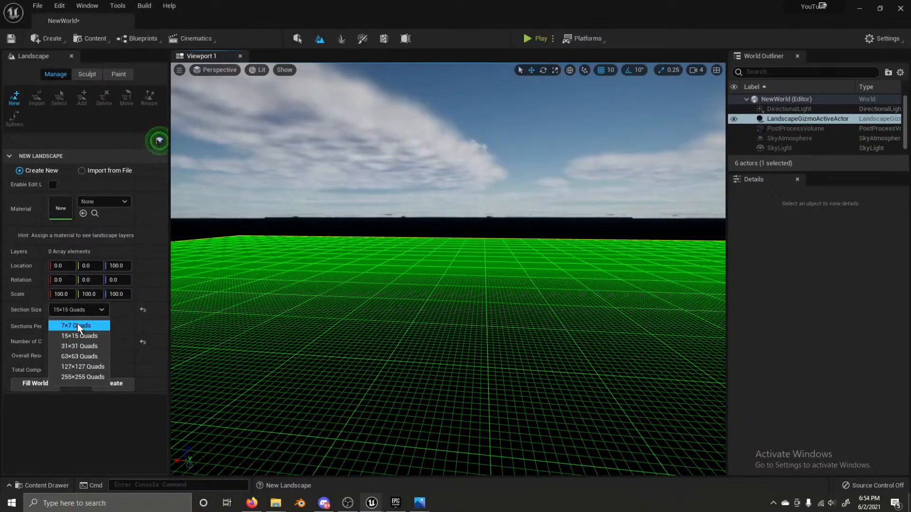
pyautogui.click(78, 327)
pyautogui.moveTo(394, 314); pyautogui.dragTo(394, 315, button='right')
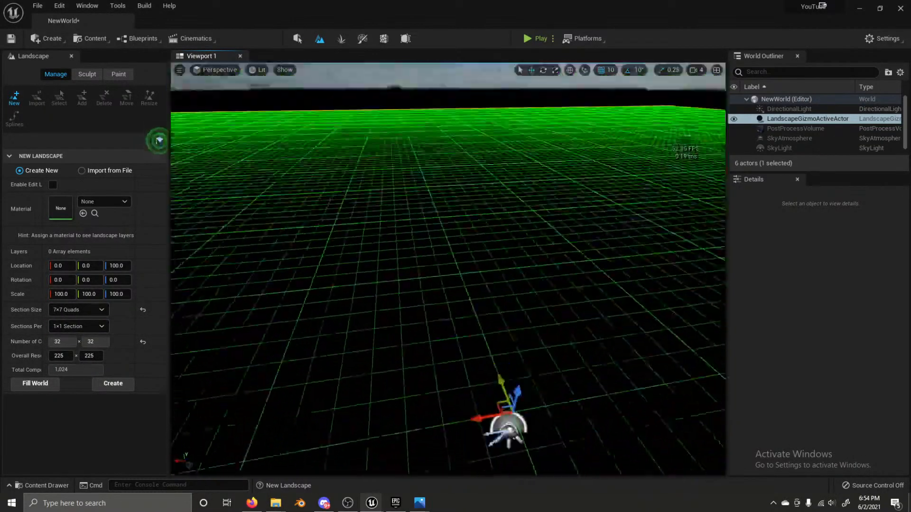
pyautogui.moveTo(159, 141); pyautogui.dragTo(159, 140, button='right')
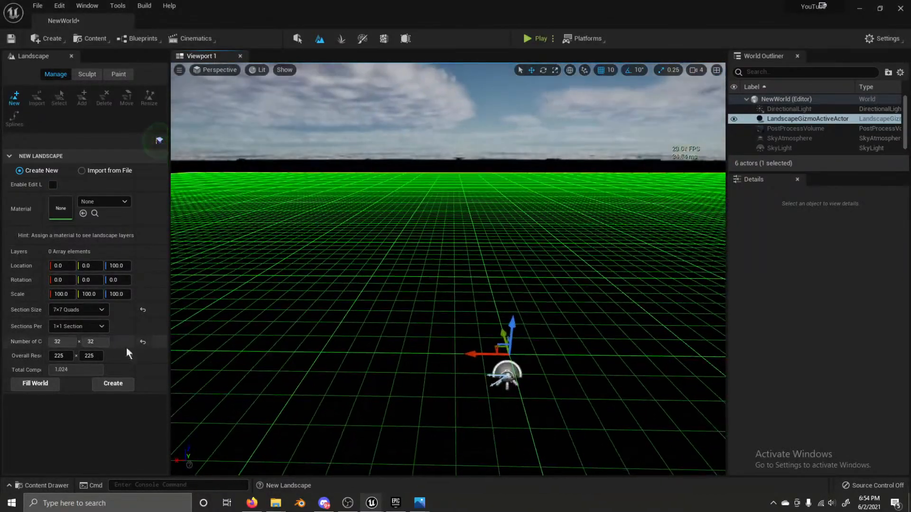
# Step: Set the section size to 31×31 quads and create the landscape
pyautogui.click(92, 311)
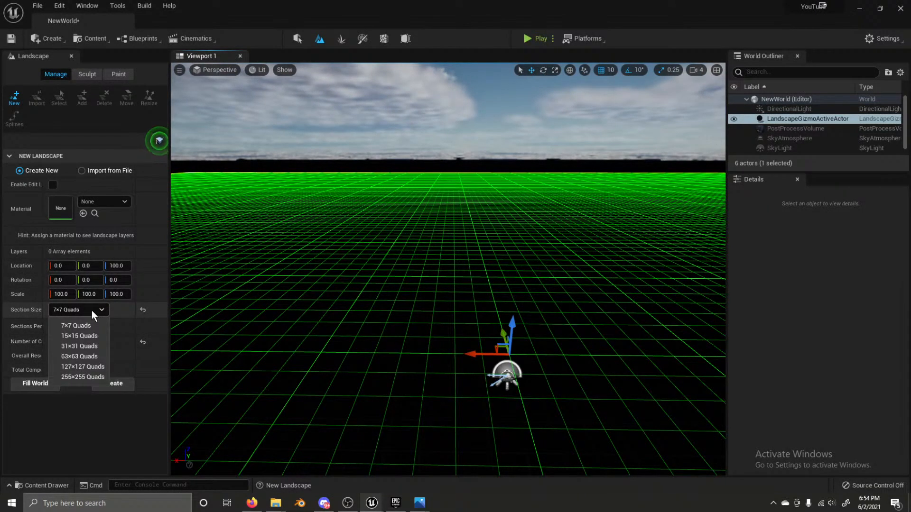
pyautogui.click(79, 347)
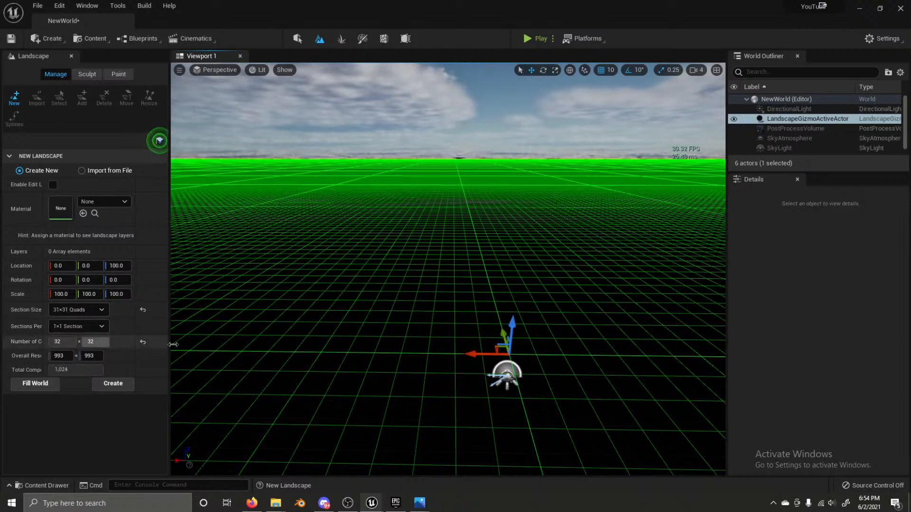
pyautogui.moveTo(332, 309); pyautogui.dragTo(352, 286, button='right')
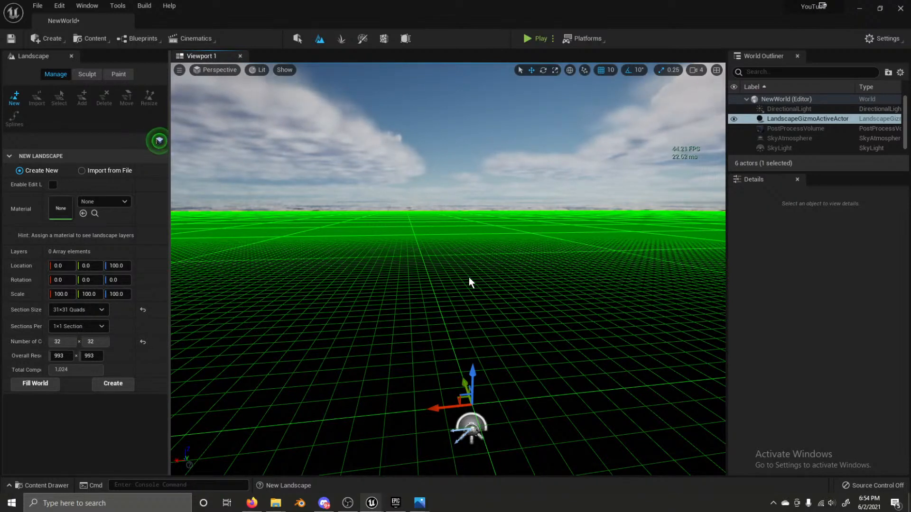
pyautogui.click(111, 382)
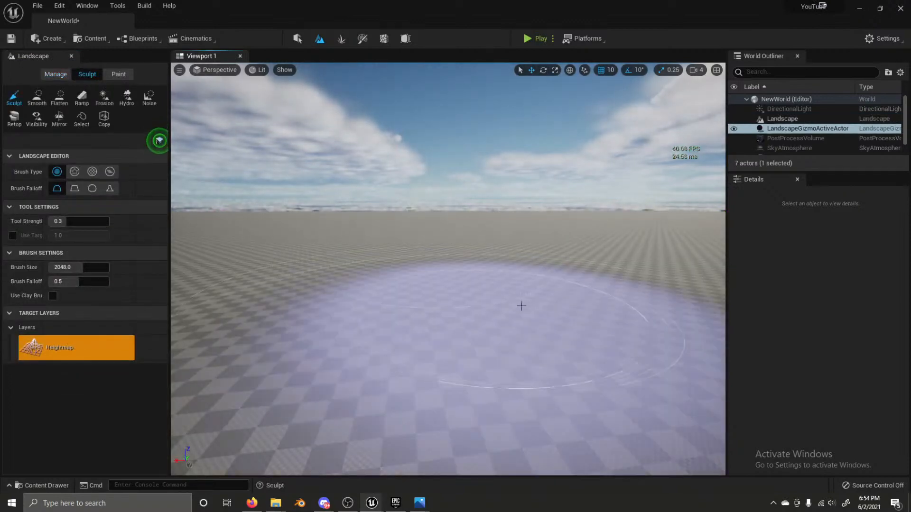
# Step: Search the project content for "snow" and clear the search
pyautogui.hotkey('ctrl', 'space')
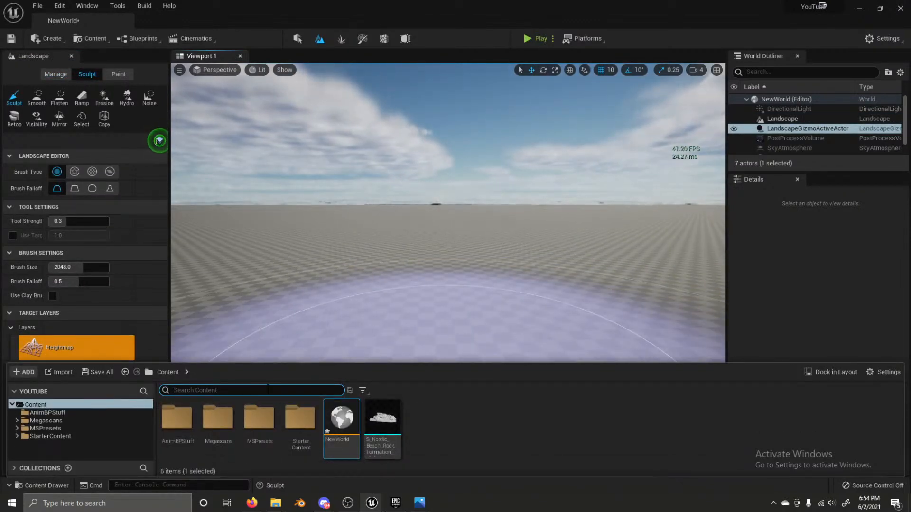
pyautogui.write('snow')
pyautogui.press('BackSpace')
pyautogui.press('BackSpace')
pyautogui.press('BackSpace')
pyautogui.press('BackSpace')
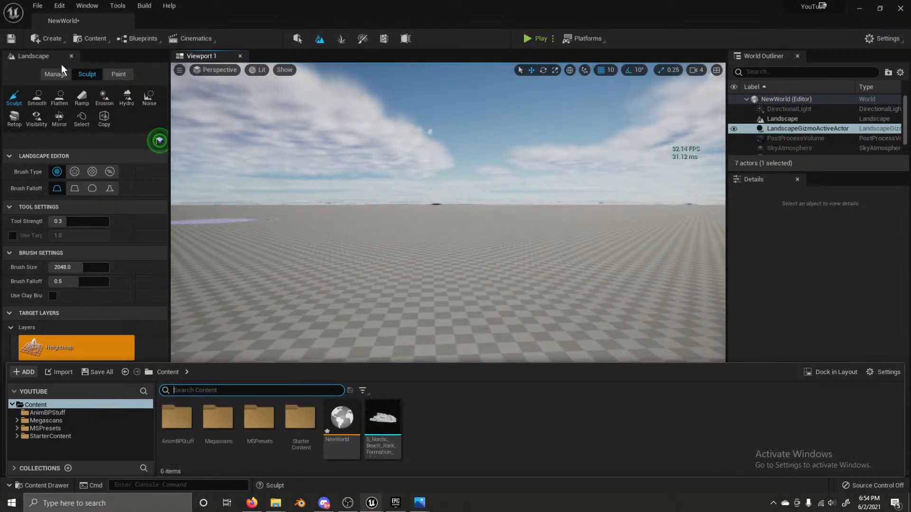
# Step: Leave landscape editing and return to the level's selection mode
pyautogui.click(295, 39)
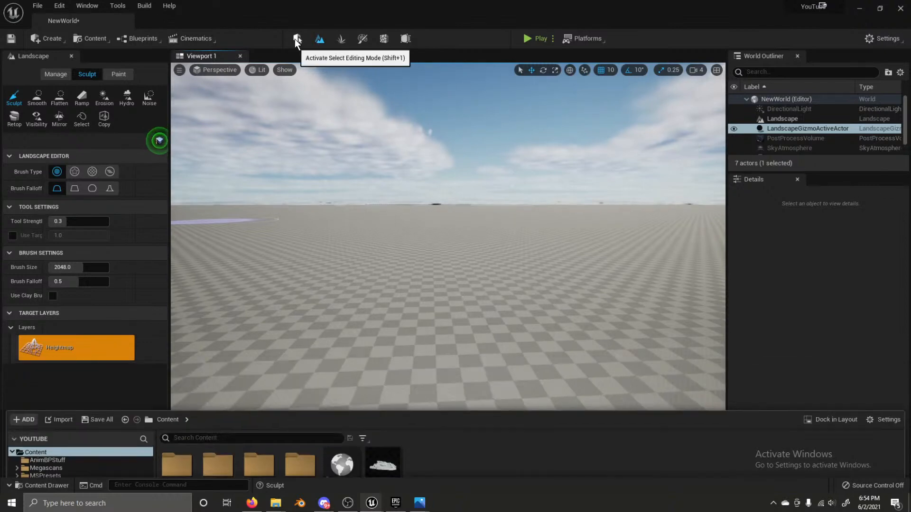
pyautogui.click(11, 70)
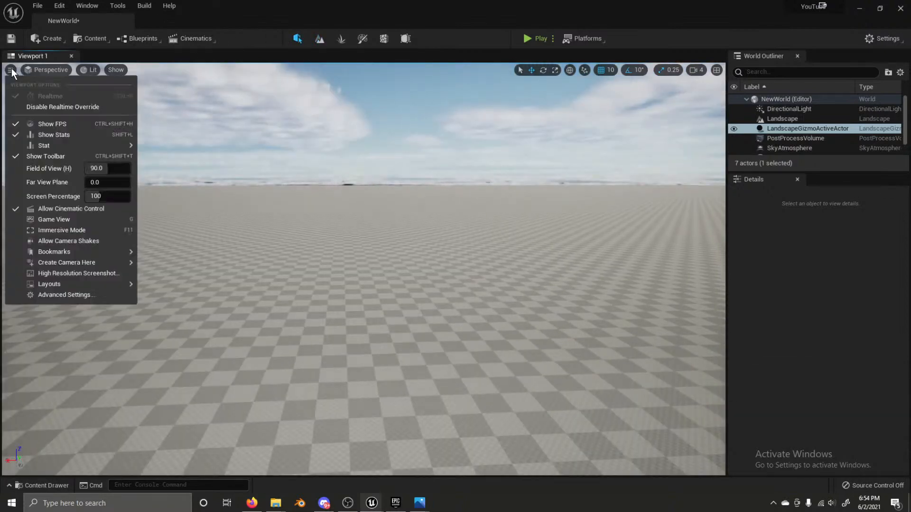
pyautogui.click(11, 68)
pyautogui.click(11, 70)
pyautogui.click(36, 70)
pyautogui.click(15, 67)
pyautogui.click(15, 66)
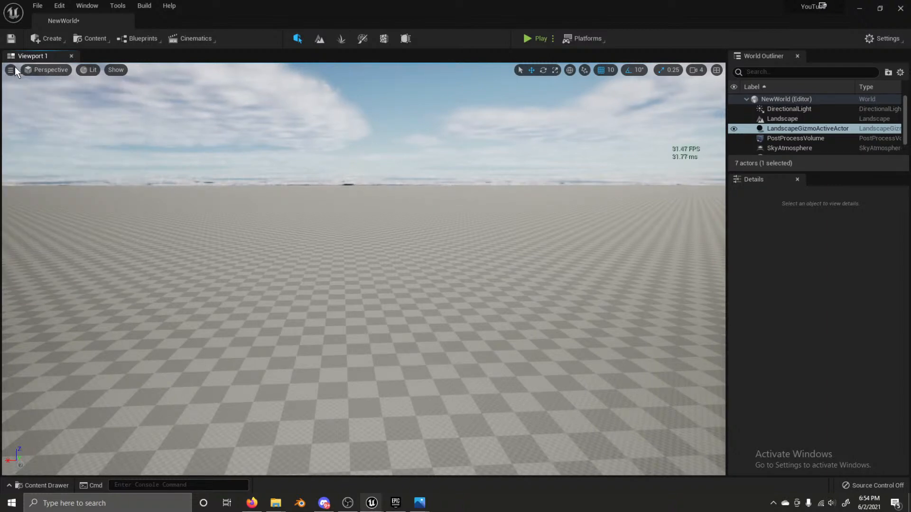
pyautogui.click(10, 70)
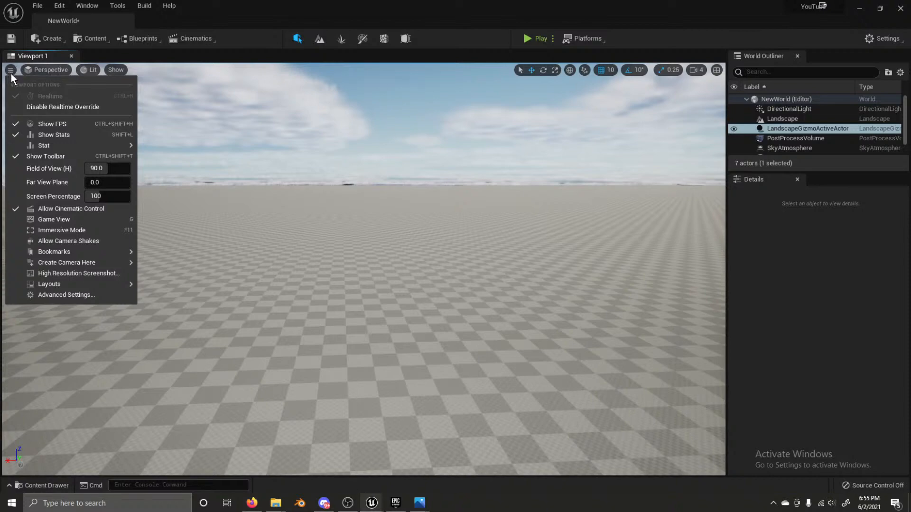
pyautogui.click(10, 73)
pyautogui.click(62, 37)
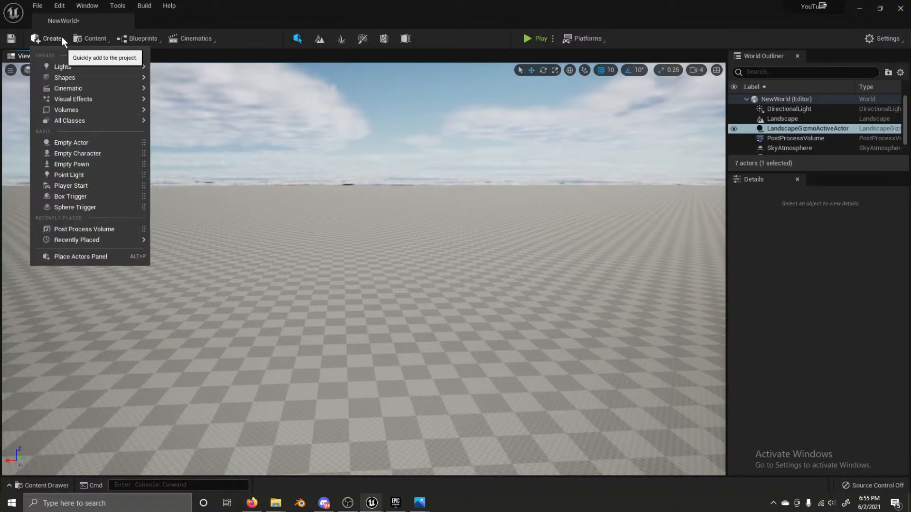
pyautogui.click(23, 138)
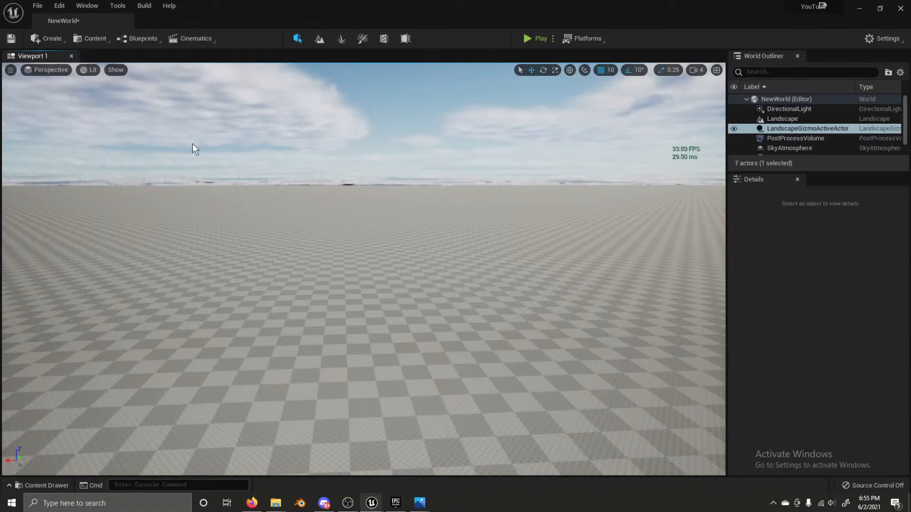
# Step: Add a cube to the level, clear the leftover property filter and expand the cube's transform values
pyautogui.click(58, 38)
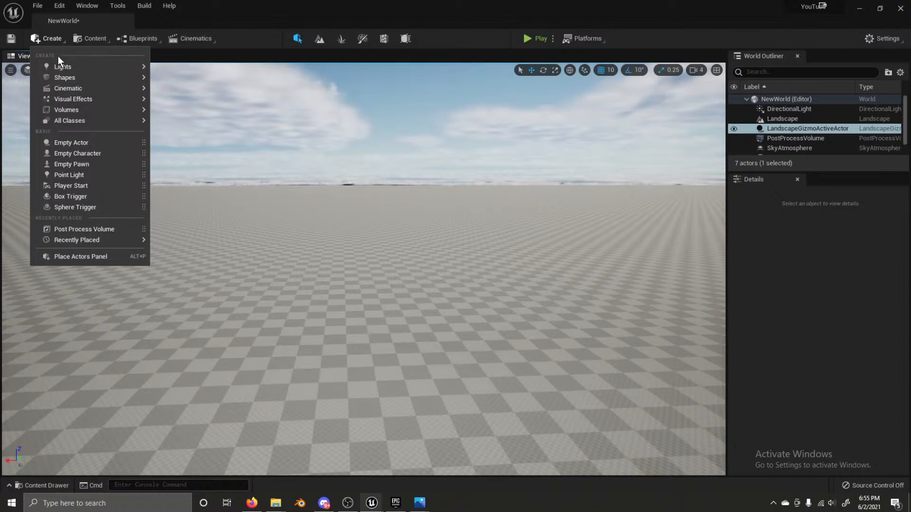
pyautogui.click(183, 82)
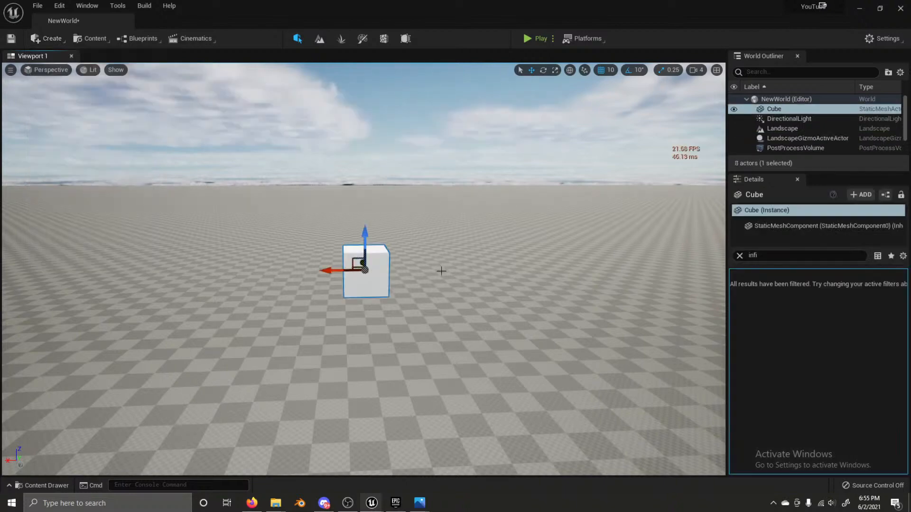
pyautogui.click(791, 252)
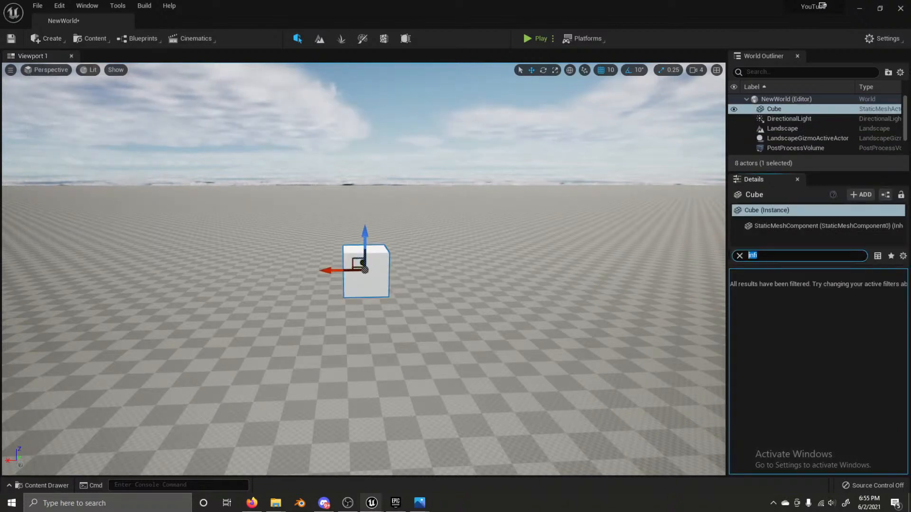
pyautogui.press('BackSpace')
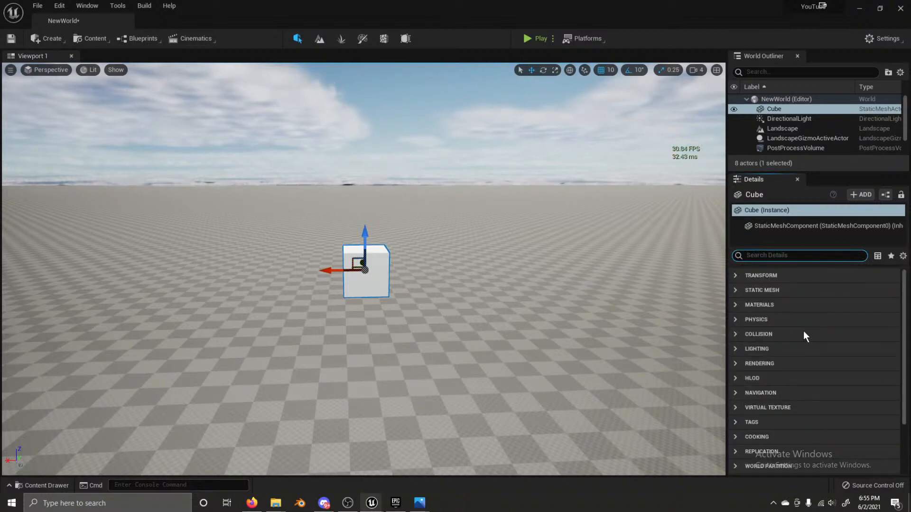
pyautogui.click(736, 276)
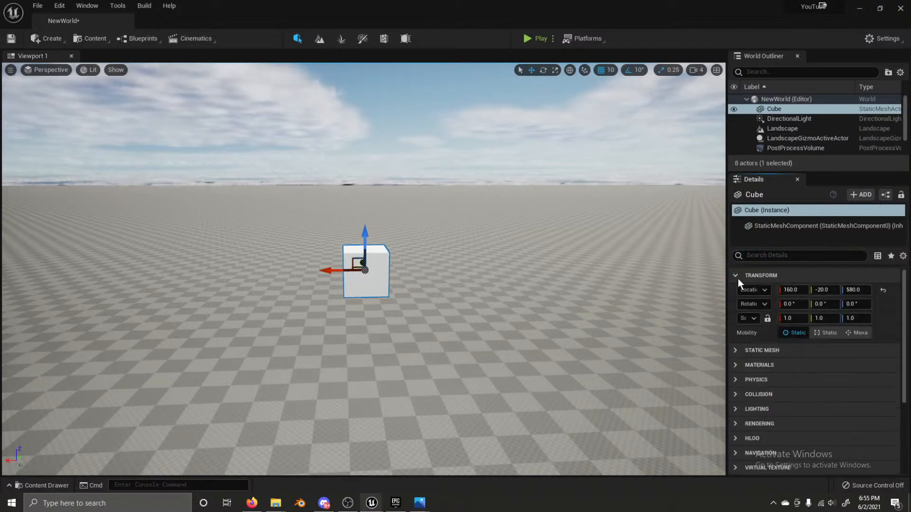
# Step: Scale the cube to 0.6 in X, 0.6 in Y and 1.8 in Z
pyautogui.click(853, 319)
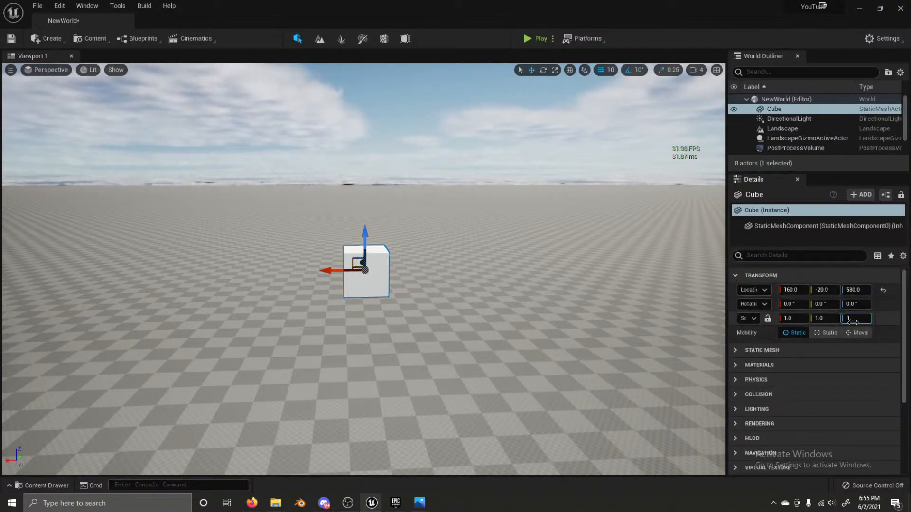
pyautogui.press('Return')
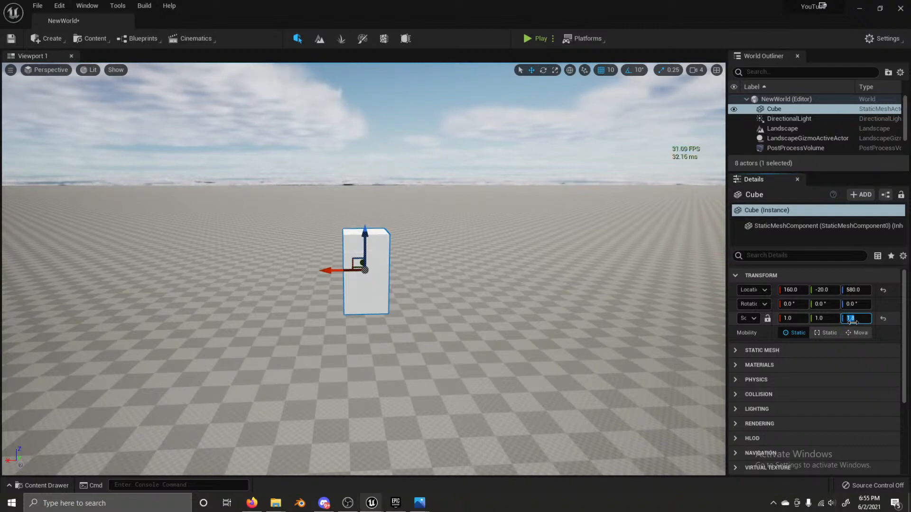
pyautogui.click(826, 320)
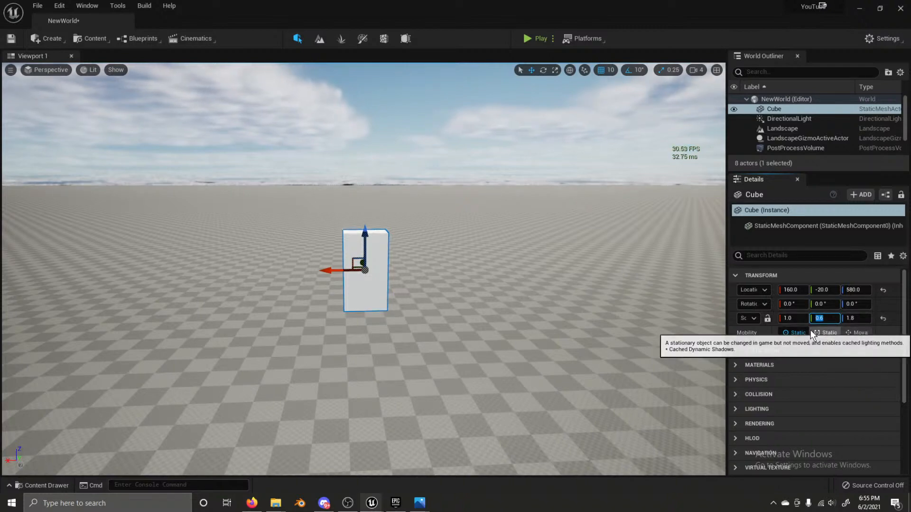
pyautogui.hotkey('shift', 'Tab')
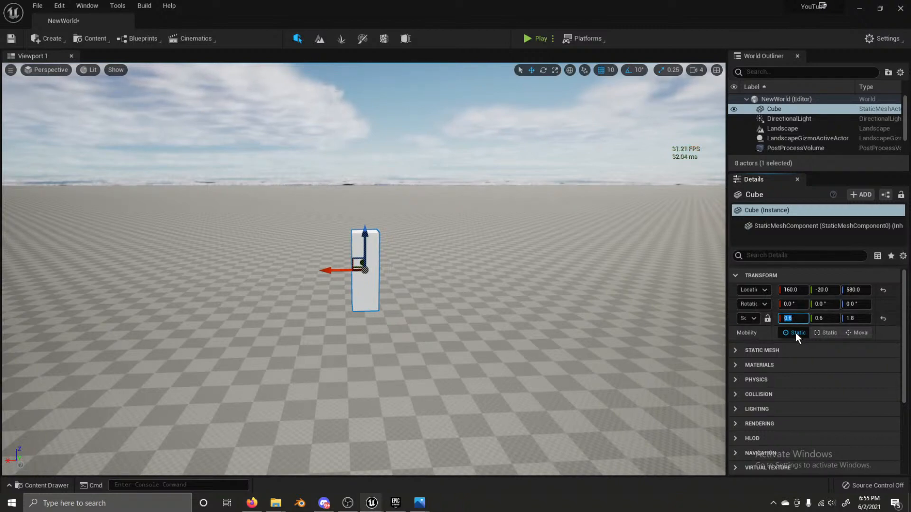
# Step: Set the cube's Z scale to 1.7
pyautogui.click(854, 319)
pyautogui.write('1')
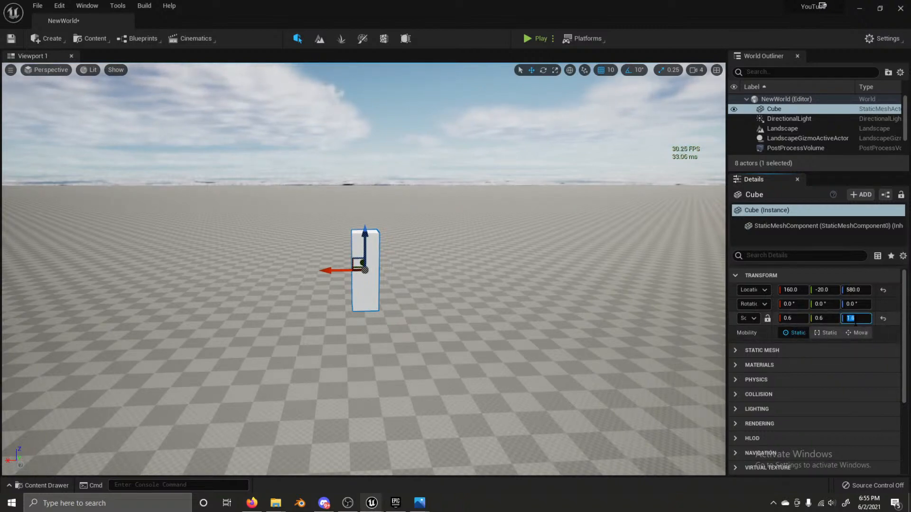
pyautogui.write('.7')
pyautogui.press('Return')
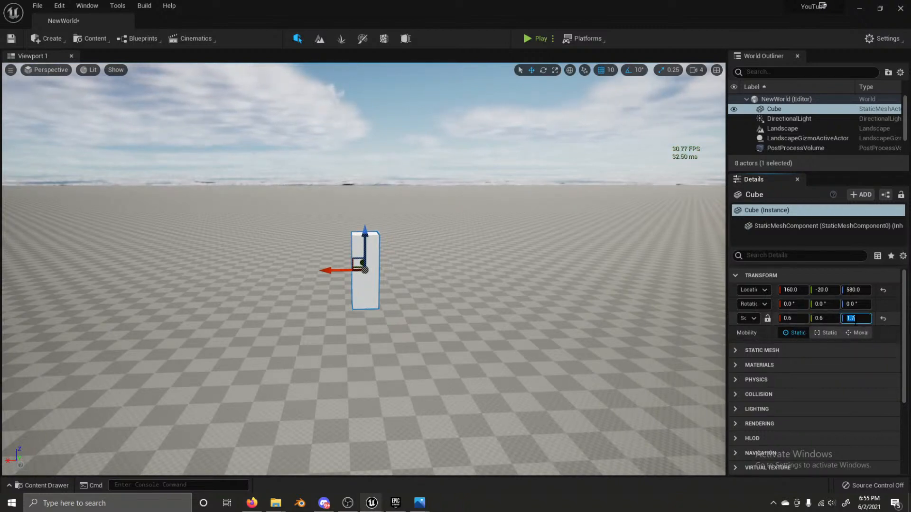
# Step: Set the cube's Y and X scales to 0.5 each
pyautogui.click(825, 319)
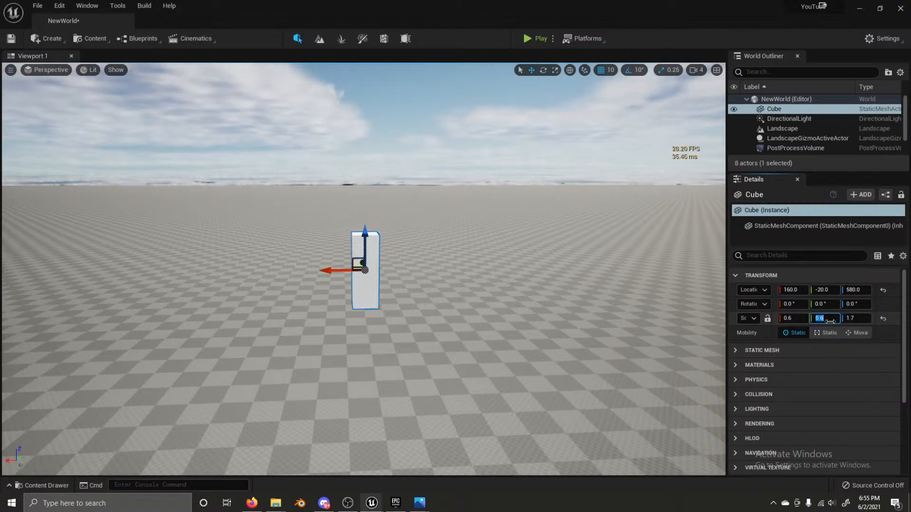
pyautogui.write('15')
pyautogui.press('Return')
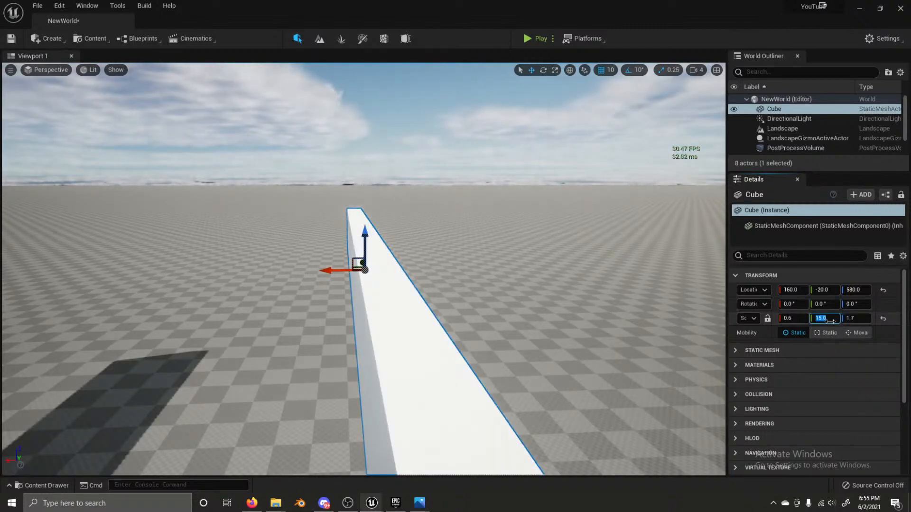
pyautogui.write('0.5')
pyautogui.press('Return')
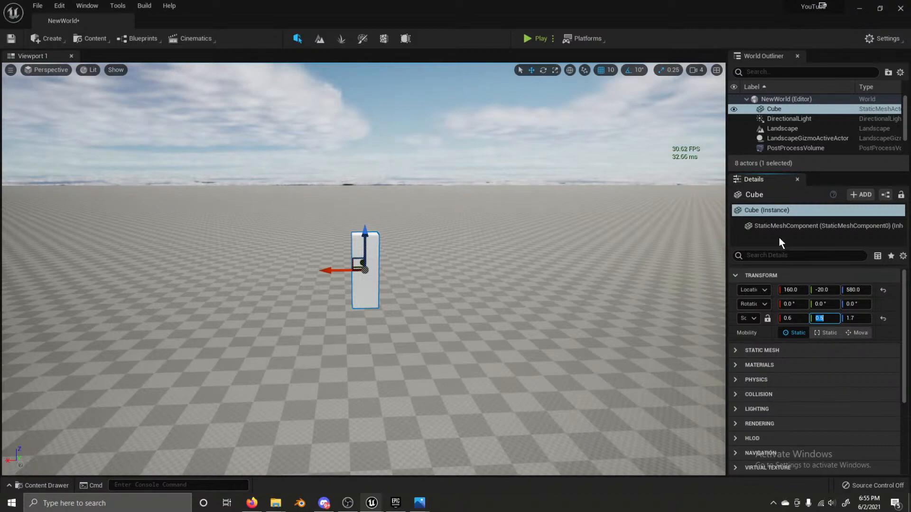
pyautogui.click(793, 317)
pyautogui.write('.5')
pyautogui.press('Return')
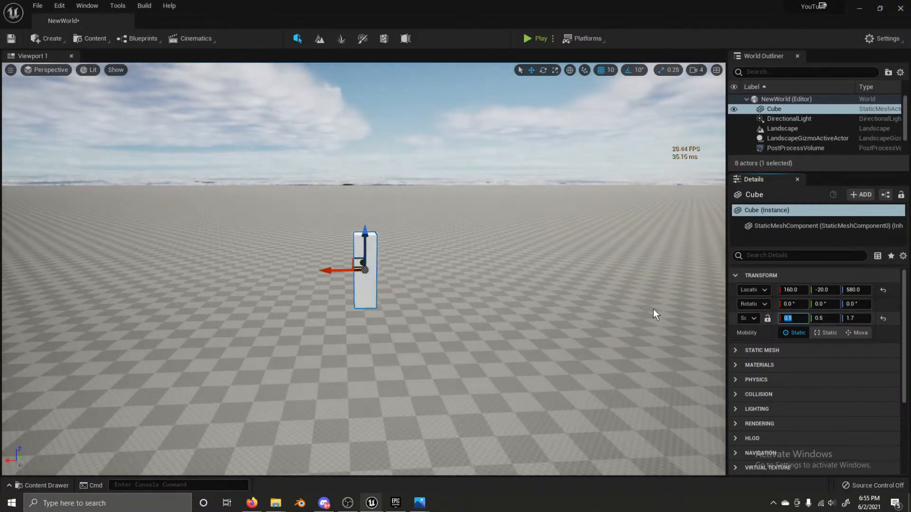
# Step: Lower the cube vertically to the landscape surface and deselect it
pyautogui.keyDown('alt'); pyautogui.moveTo(351, 255); pyautogui.dragTo(318, 416); pyautogui.keyUp('alt')
pyautogui.moveTo(335, 379); pyautogui.dragTo(299, 424, button='right')
pyautogui.press('w')
pyautogui.moveTo(379, 227); pyautogui.dragTo(372, 246)
pyautogui.press('Escape')
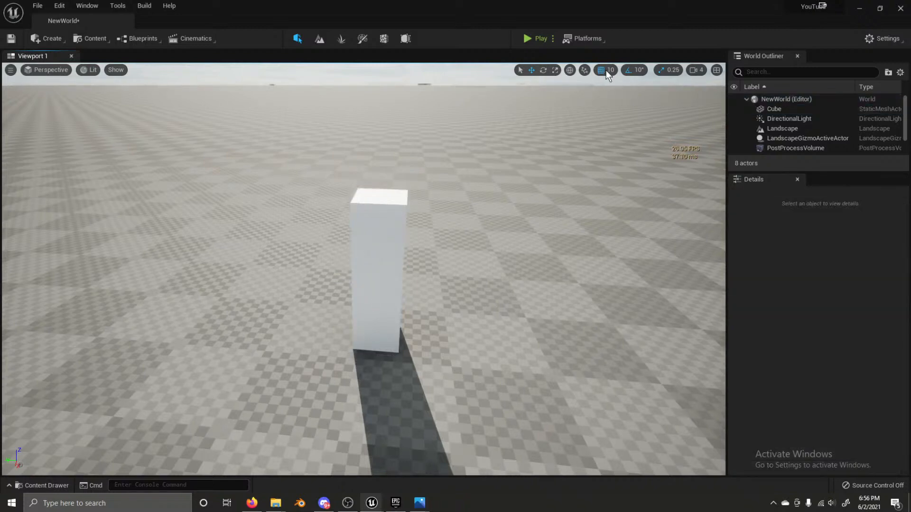
# Step: Set the position grid snap to 5 and raise the cube slightly to a Z location of 185
pyautogui.click(610, 69)
pyautogui.click(621, 103)
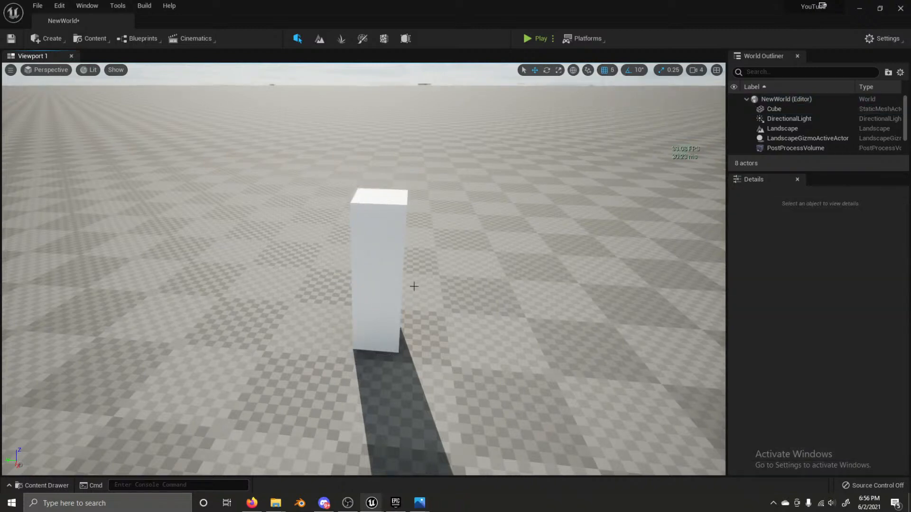
pyautogui.click(378, 303)
pyautogui.moveTo(379, 246); pyautogui.dragTo(379, 241)
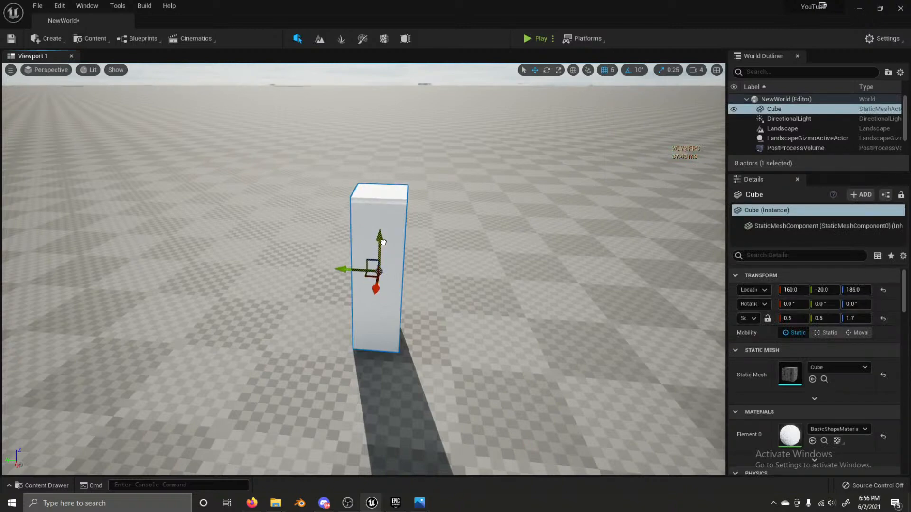
# Step: Try a position grid snap of 1, and set the snap size to 10
pyautogui.click(612, 70)
pyautogui.click(630, 94)
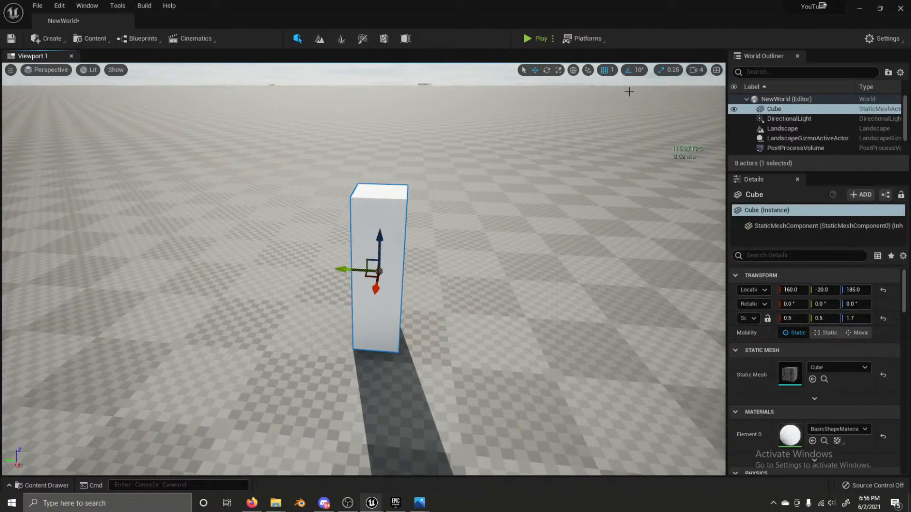
pyautogui.click(611, 69)
pyautogui.click(632, 114)
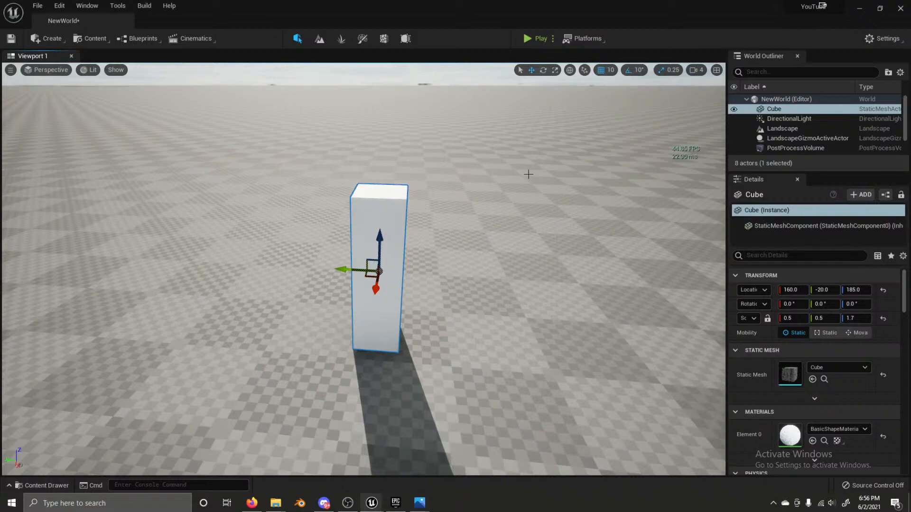
# Step: Select the landscape and compare the flat terrain and the cube with the river valley reference photo
pyautogui.moveTo(528, 173); pyautogui.dragTo(351, 173, button='right')
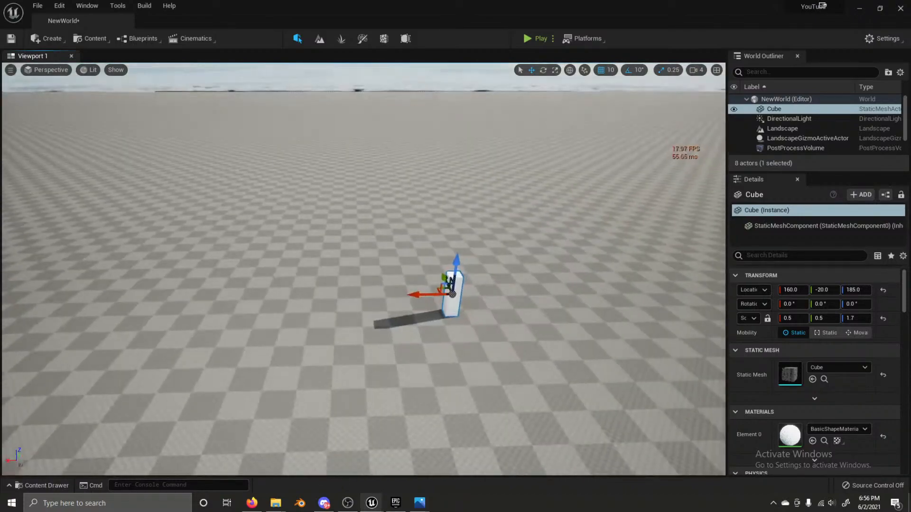
pyautogui.click(782, 128)
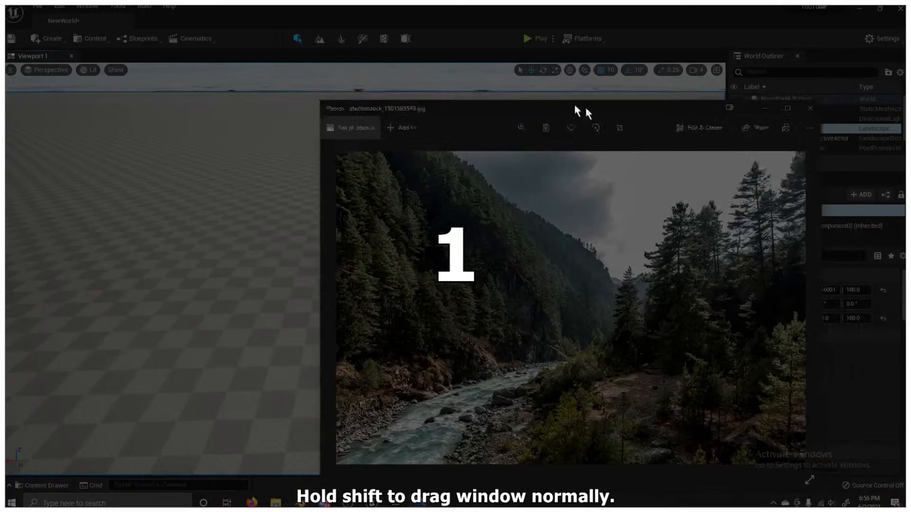
pyautogui.moveTo(576, 112); pyautogui.dragTo(910, 122)
pyautogui.moveTo(853, 124); pyautogui.dragTo(365, 87)
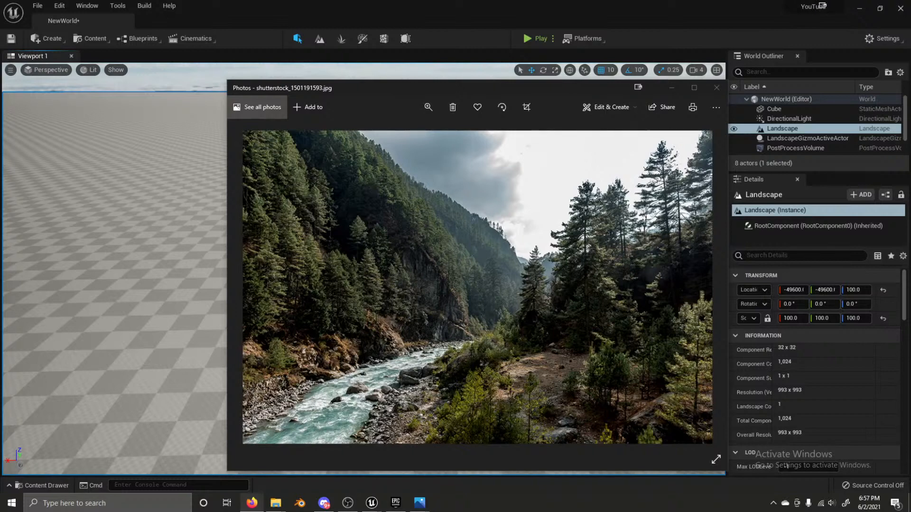
pyautogui.moveTo(506, 90); pyautogui.dragTo(711, 67)
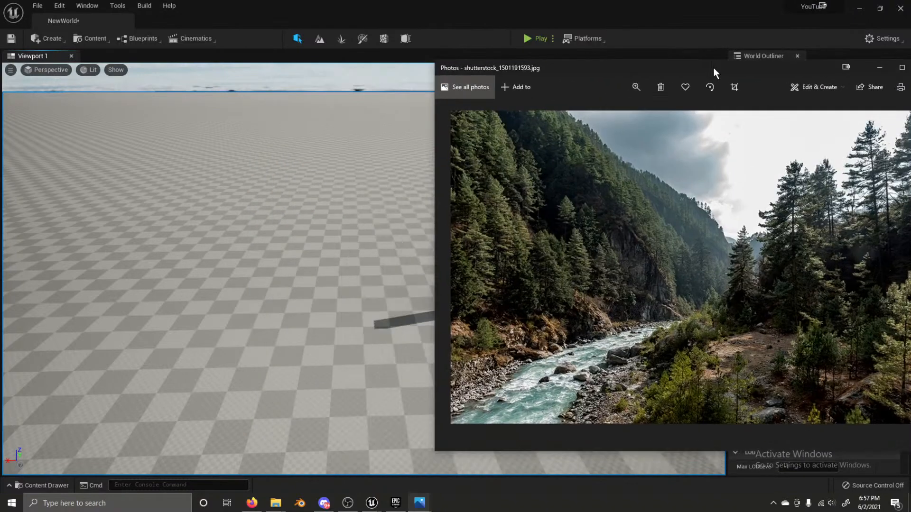
pyautogui.moveTo(419, 261); pyautogui.dragTo(407, 226, button='right')
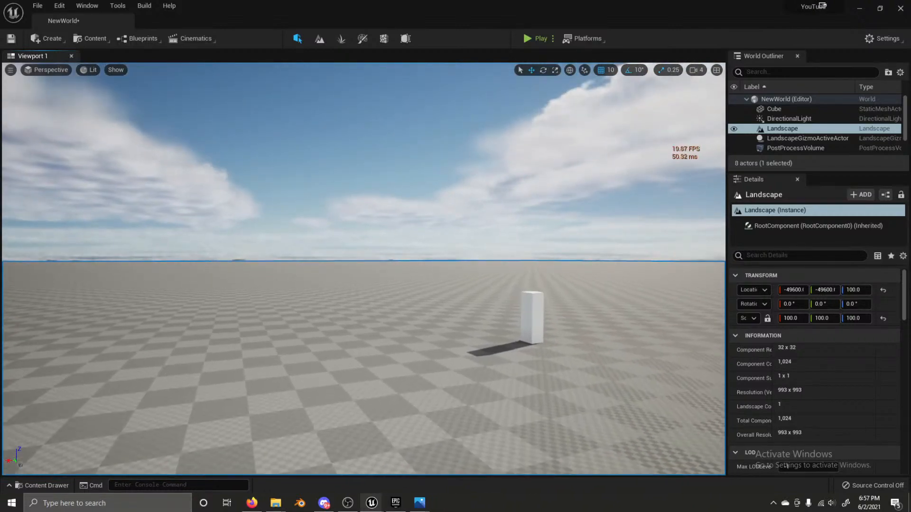
pyautogui.moveTo(427, 504)
pyautogui.click(446, 425)
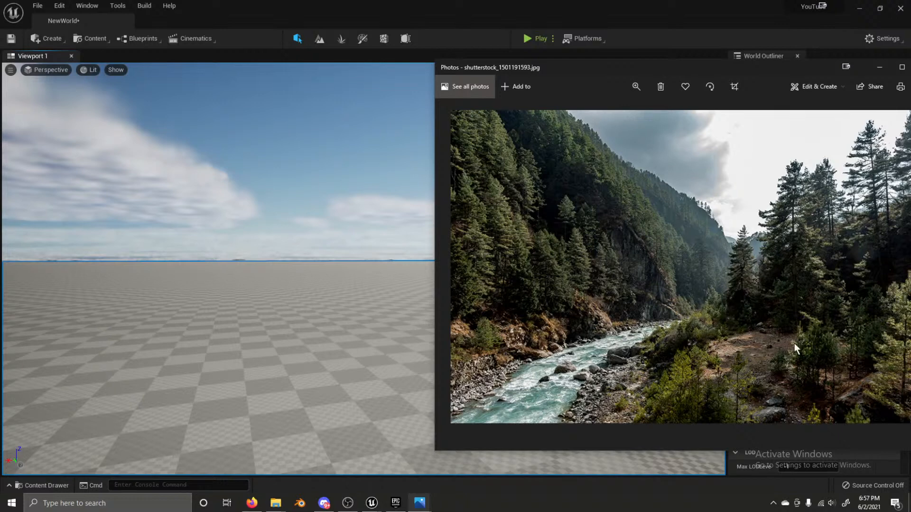
# Step: Return to the level and sculpt large rounded hills into the landscape beside and behind the cube
pyautogui.click(380, 365)
pyautogui.moveTo(352, 335); pyautogui.dragTo(331, 381, button='right')
pyautogui.press('e')
pyautogui.click(320, 39)
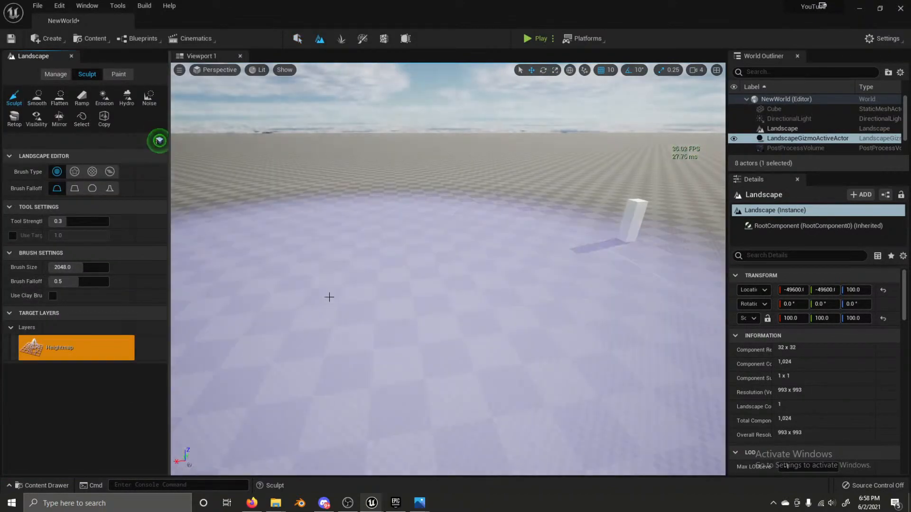
pyautogui.press('e')
pyautogui.moveTo(331, 232)
pyautogui.mouseDown(button='right')
pyautogui.moveTo(329, 251)
pyautogui.moveTo(321, 246)
pyautogui.mouseUp(button='right')
pyautogui.moveTo(273, 257)
pyautogui.mouseDown()
pyautogui.moveTo(335, 175)
pyautogui.moveTo(553, 147)
pyautogui.moveTo(583, 152)
pyautogui.moveTo(307, 189)
pyautogui.mouseUp()
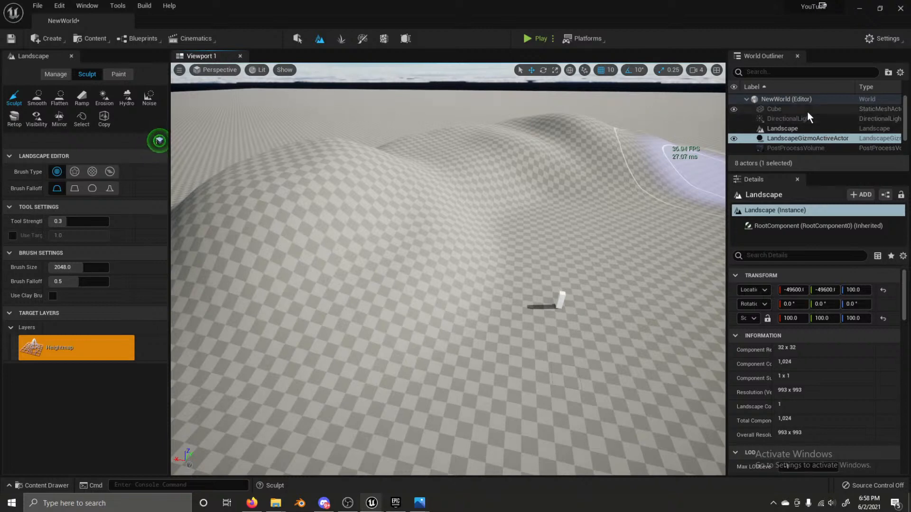
pyautogui.scroll(-2, 796, 122)
pyautogui.scroll(3, 798, 122)
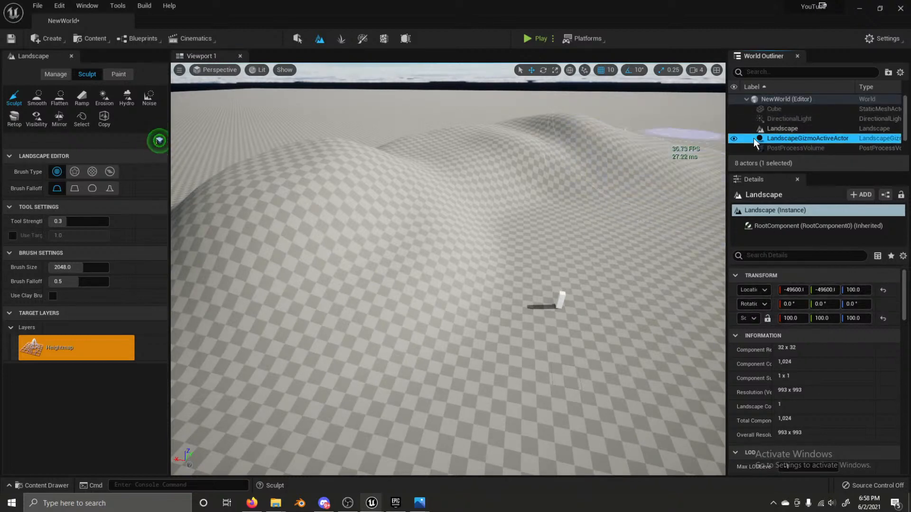
# Step: Open the Env. Light Mixer, review its directional light and sky light settings, and close it
pyautogui.click(775, 129)
pyautogui.doubleClick(771, 122)
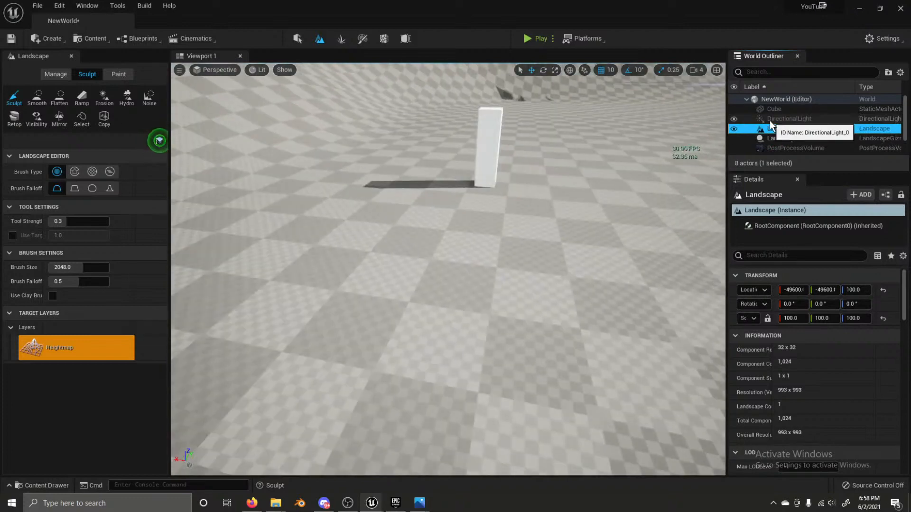
pyautogui.scroll(-5, 493, 253)
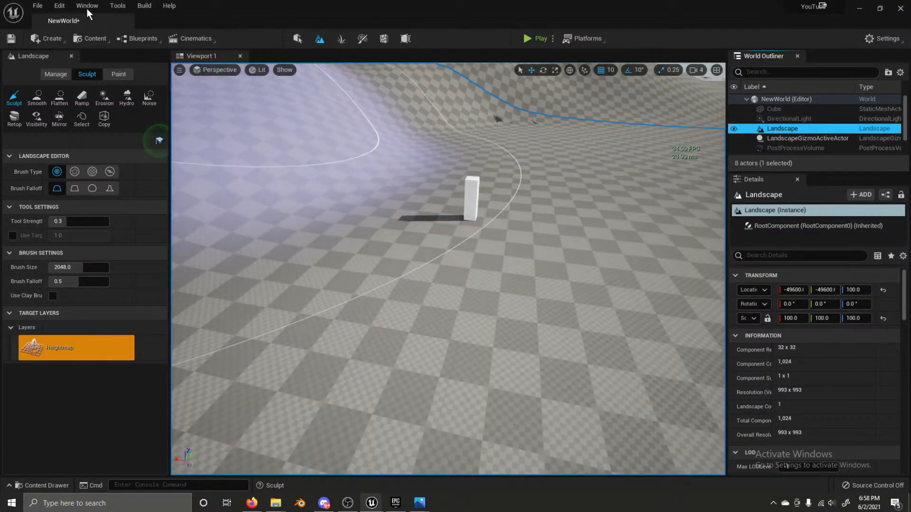
pyautogui.click(86, 9)
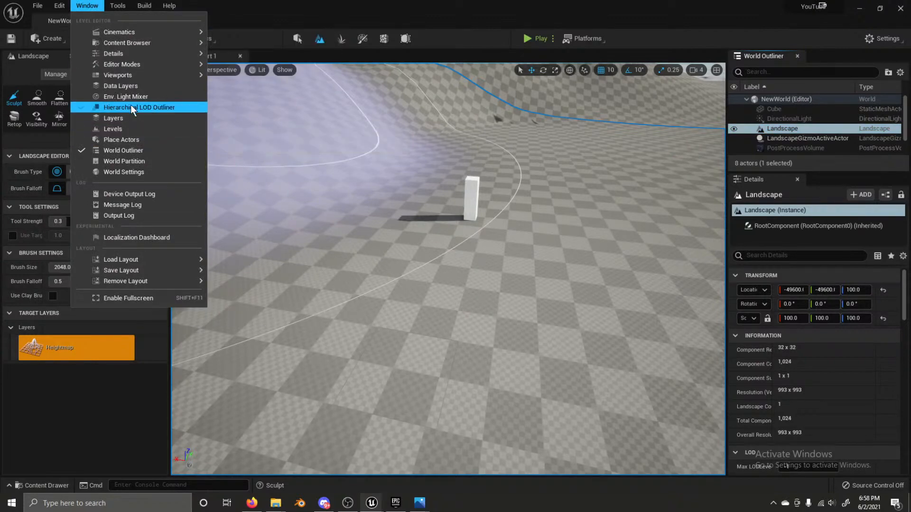
pyautogui.click(116, 97)
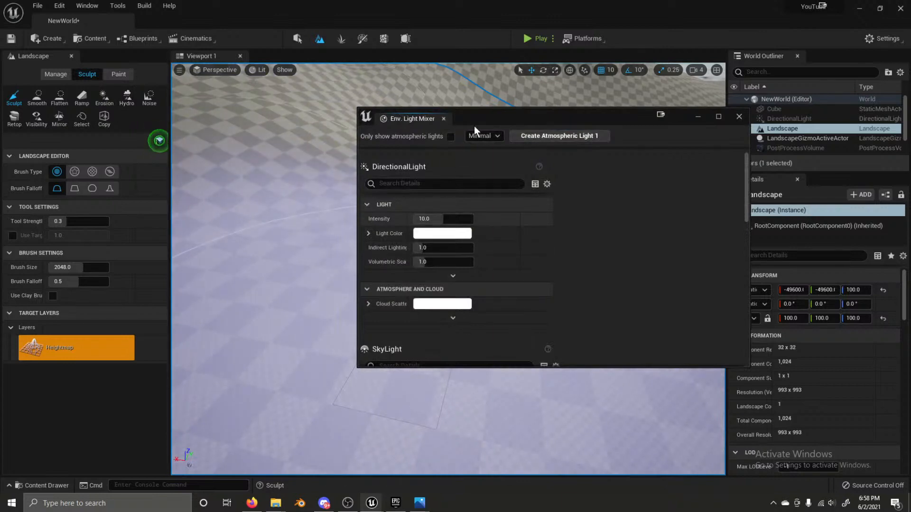
pyautogui.scroll(-2, 430, 190)
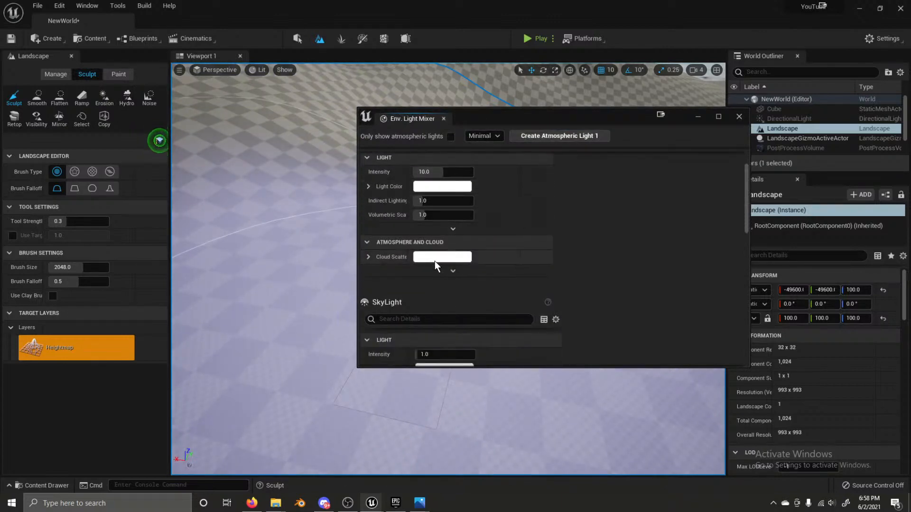
pyautogui.scroll(2, 373, 243)
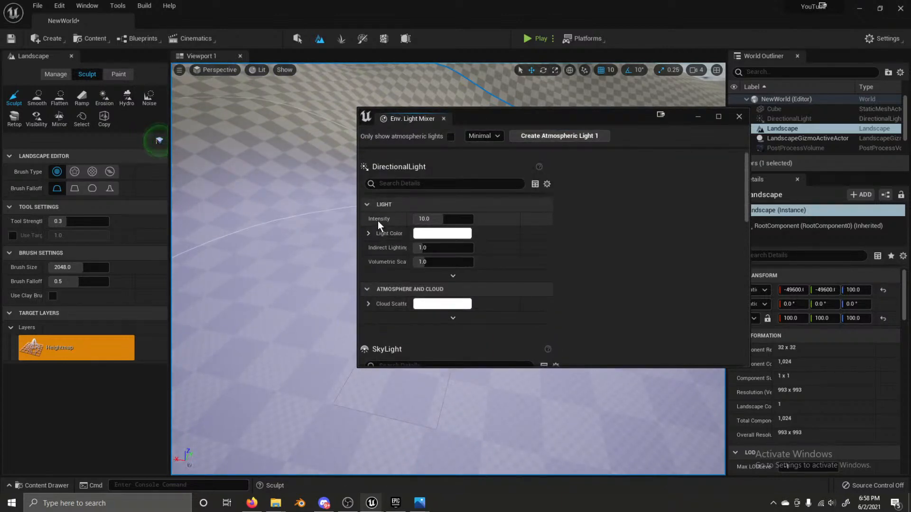
pyautogui.click(368, 233)
pyautogui.click(368, 233)
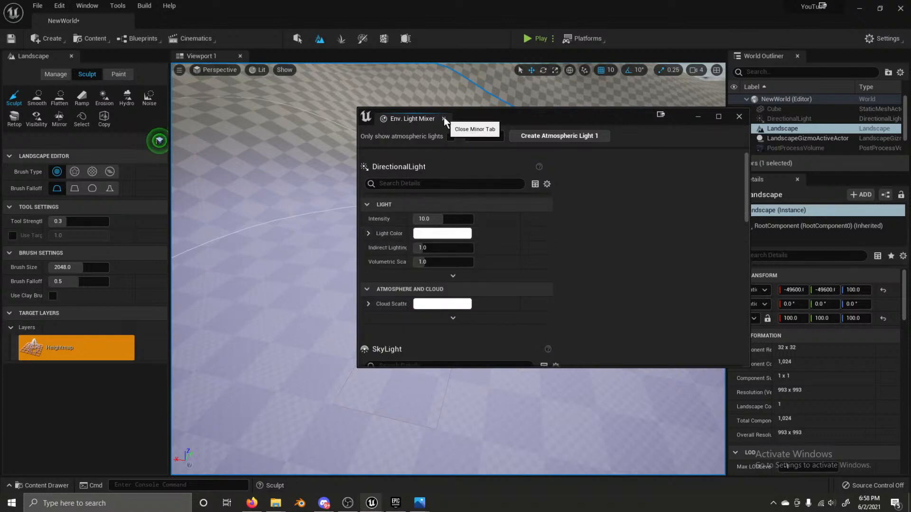
pyautogui.click(444, 119)
# Step: Switch to Selection mode and examine the properties of the DirectionalLight, VolumetricCloud, SkyLight and SkyAtmosphere actors
pyautogui.scroll(-2, 816, 125)
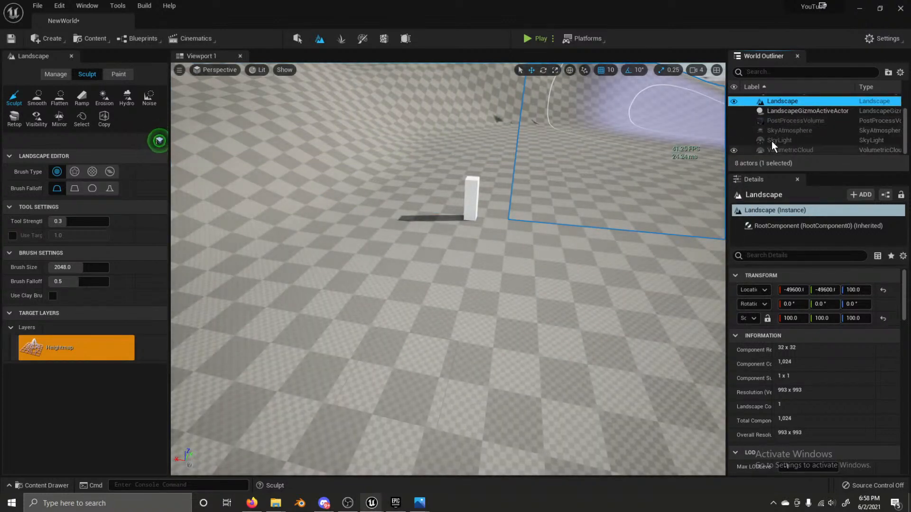
pyautogui.click(297, 39)
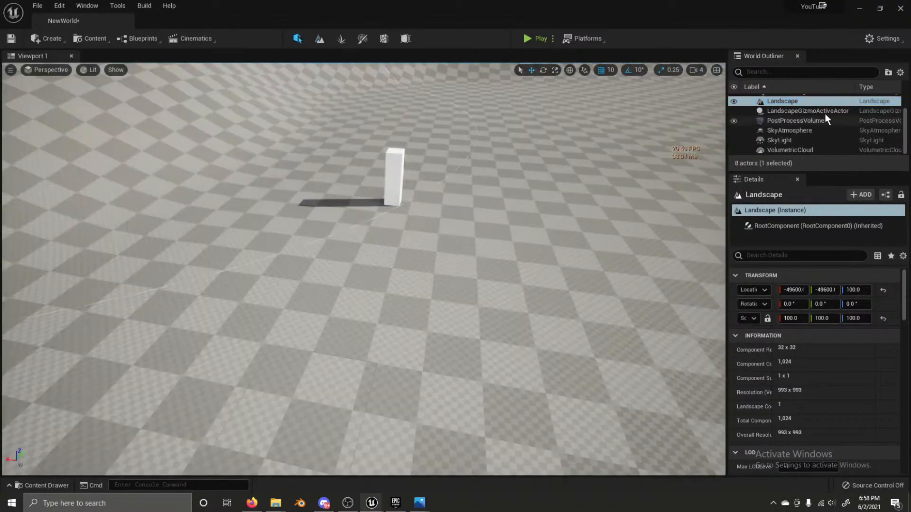
pyautogui.scroll(2, 788, 130)
pyautogui.click(773, 118)
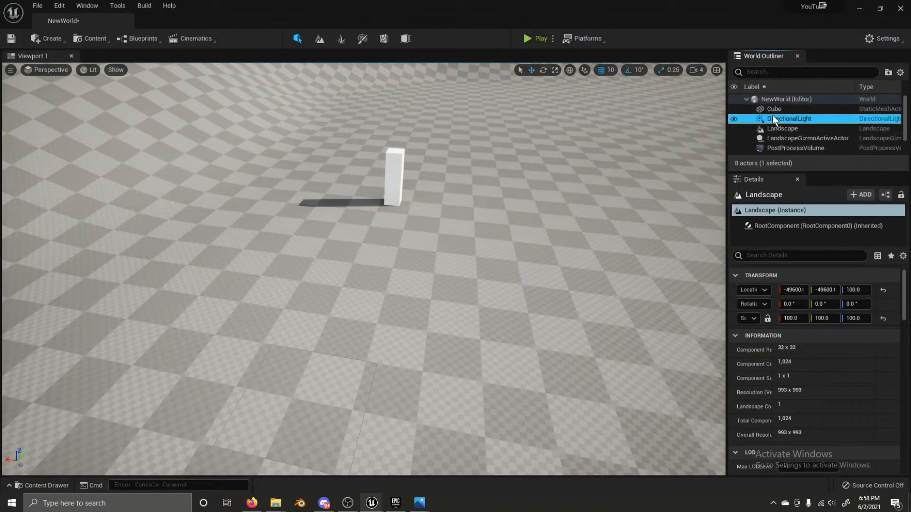
pyautogui.scroll(-2, 779, 136)
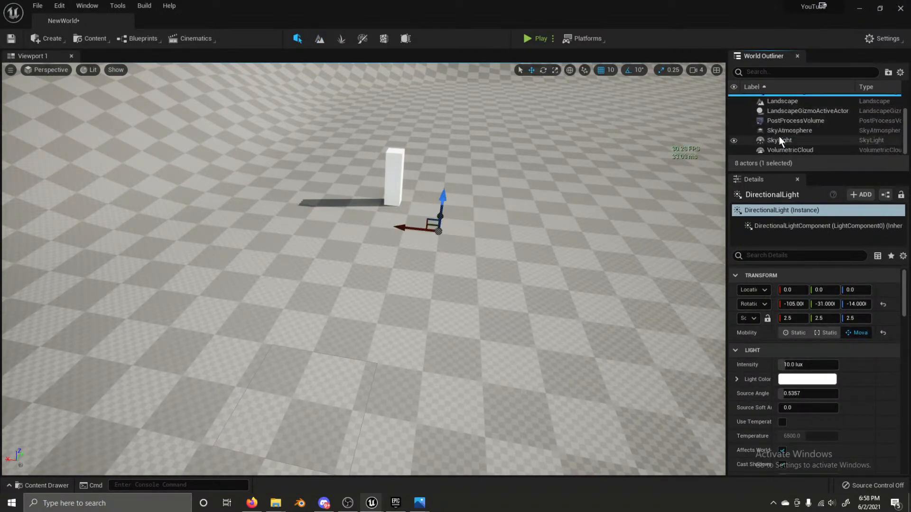
pyautogui.click(781, 130)
pyautogui.click(787, 149)
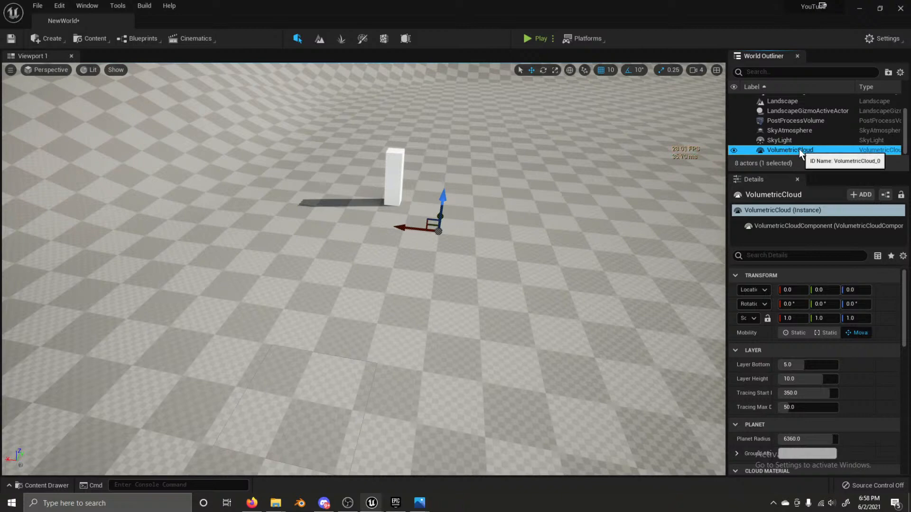
pyautogui.click(786, 140)
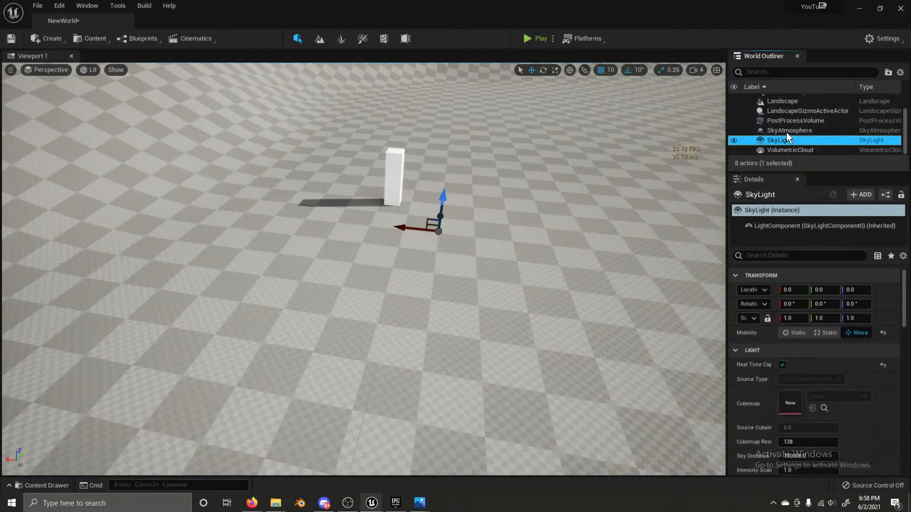
pyautogui.click(787, 132)
pyautogui.scroll(2, 786, 133)
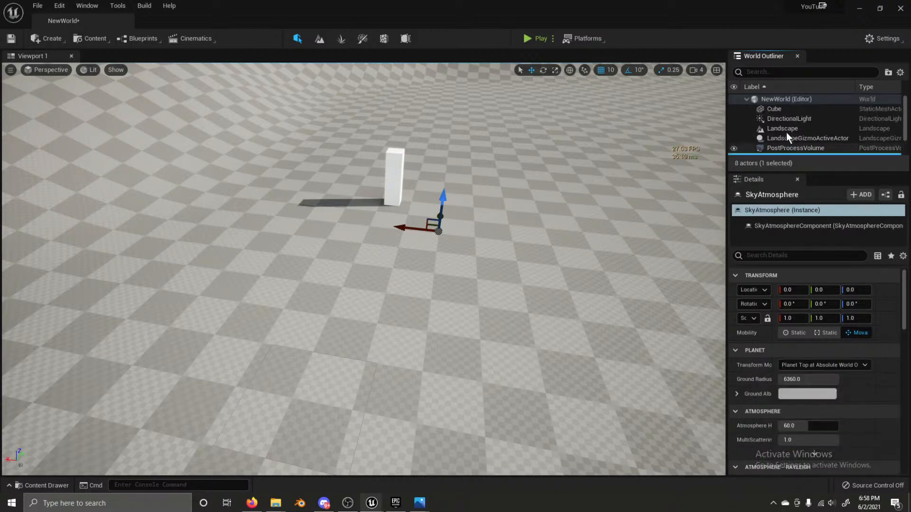
# Step: Return to Landscape mode and sculpt the hills beside and behind the cube higher with the 2048 brush
pyautogui.click(319, 38)
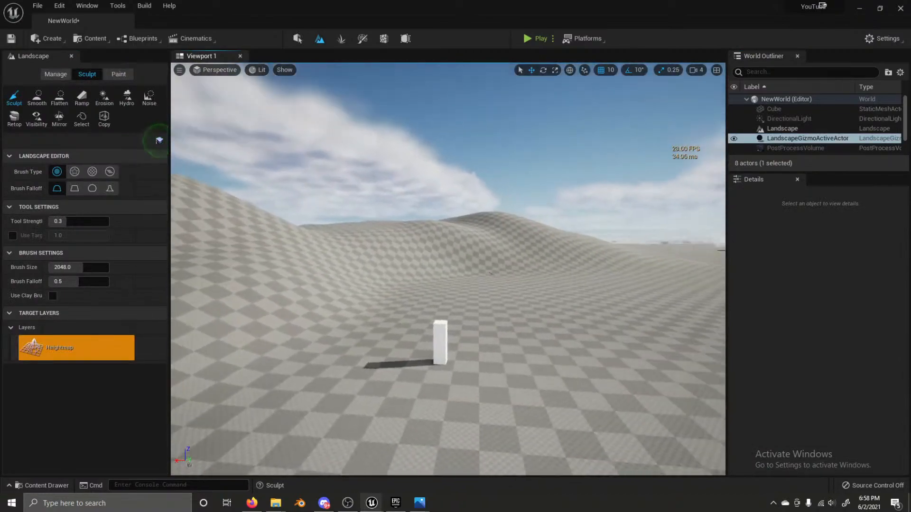
pyautogui.moveTo(448, 269); pyautogui.dragTo(479, 295, button='right')
pyautogui.press('a')
pyautogui.moveTo(498, 285)
pyautogui.mouseDown(button='right')
pyautogui.moveTo(489, 332)
pyautogui.moveTo(455, 339)
pyautogui.moveTo(432, 325)
pyautogui.mouseUp(button='right')
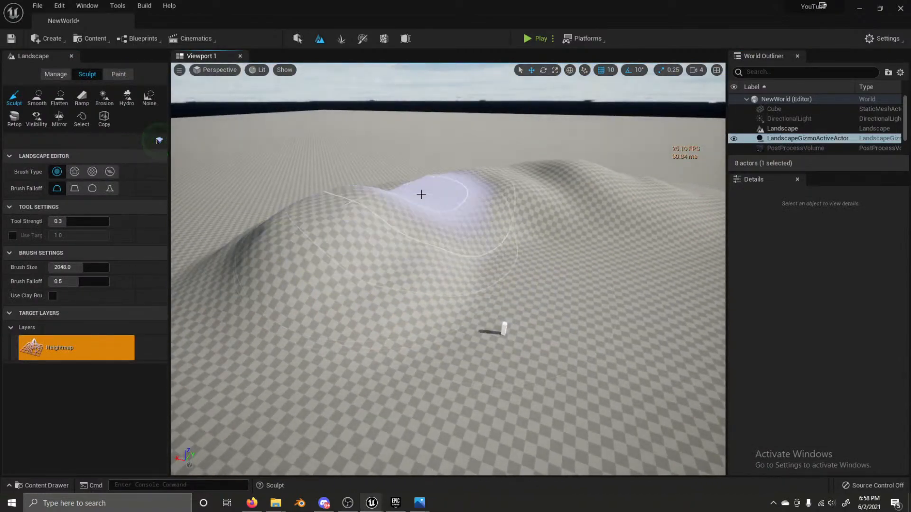
pyautogui.moveTo(421, 195)
pyautogui.mouseDown()
pyautogui.moveTo(512, 178)
pyautogui.moveTo(631, 227)
pyautogui.moveTo(482, 185)
pyautogui.moveTo(301, 197)
pyautogui.moveTo(544, 115)
pyautogui.mouseUp()
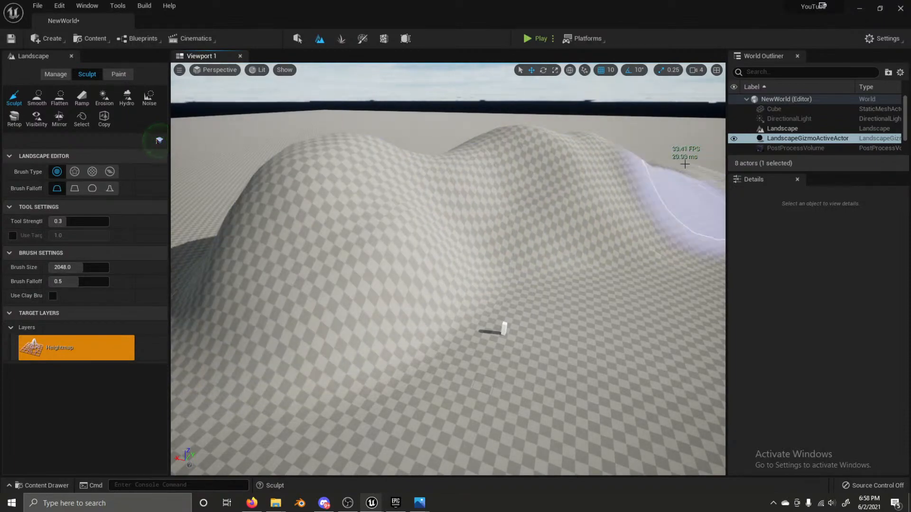
# Step: Sculpt a second row of hills on the opposite side of the cube, extending into the distance to form a valley
pyautogui.moveTo(692, 156); pyautogui.dragTo(529, 311, button='right')
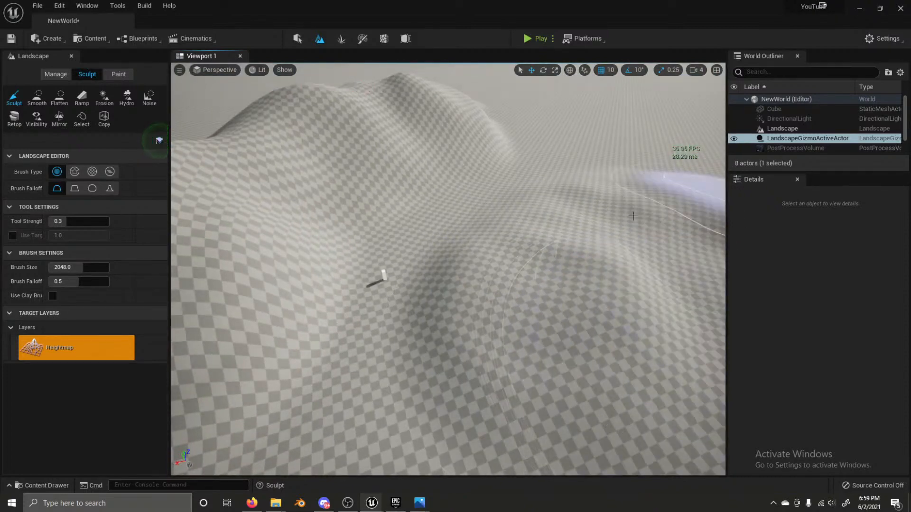
pyautogui.moveTo(589, 170); pyautogui.dragTo(578, 65)
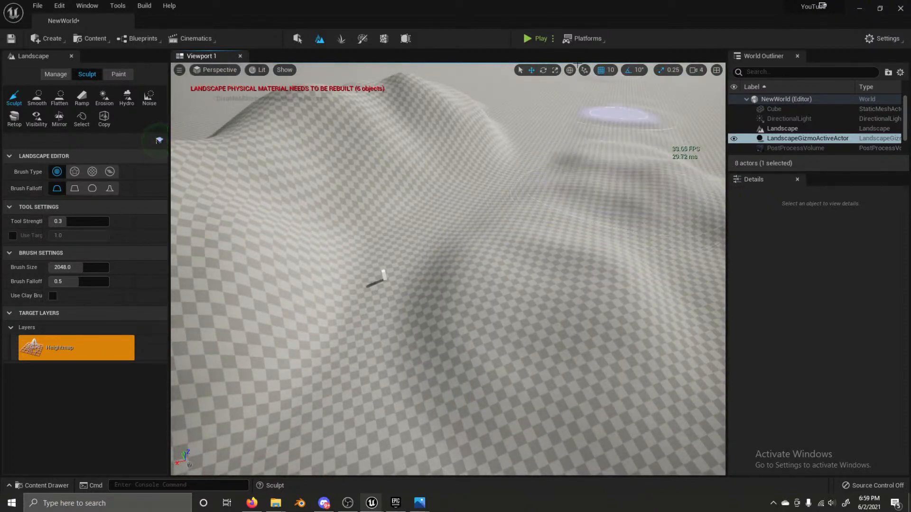
pyautogui.moveTo(520, 138); pyautogui.dragTo(508, 119, button='right')
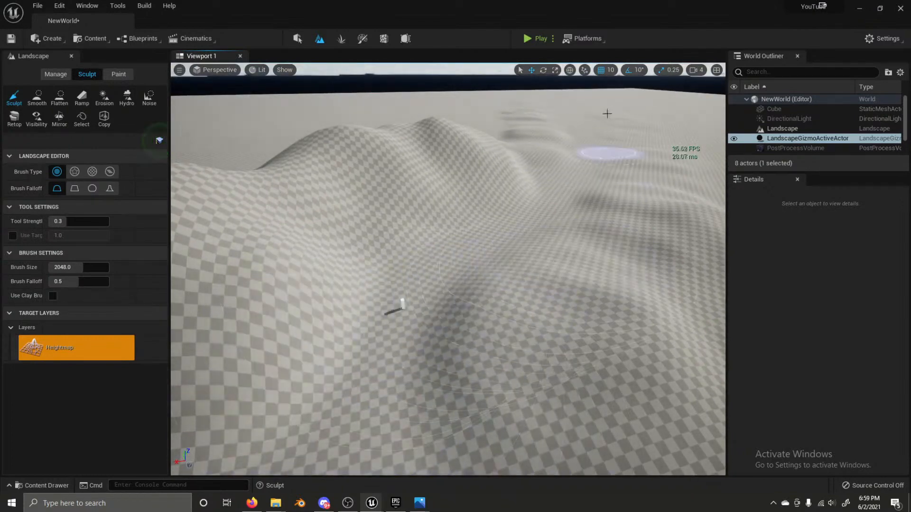
# Step: Raise tall, steep peaks around the cube's end of the valley and add height along the distant hills
pyautogui.moveTo(455, 260)
pyautogui.mouseDown(button='right')
pyautogui.moveTo(434, 253)
pyautogui.moveTo(490, 260)
pyautogui.moveTo(419, 280)
pyautogui.moveTo(417, 291)
pyautogui.moveTo(472, 300)
pyautogui.moveTo(442, 270)
pyautogui.moveTo(459, 307)
pyautogui.mouseUp(button='right')
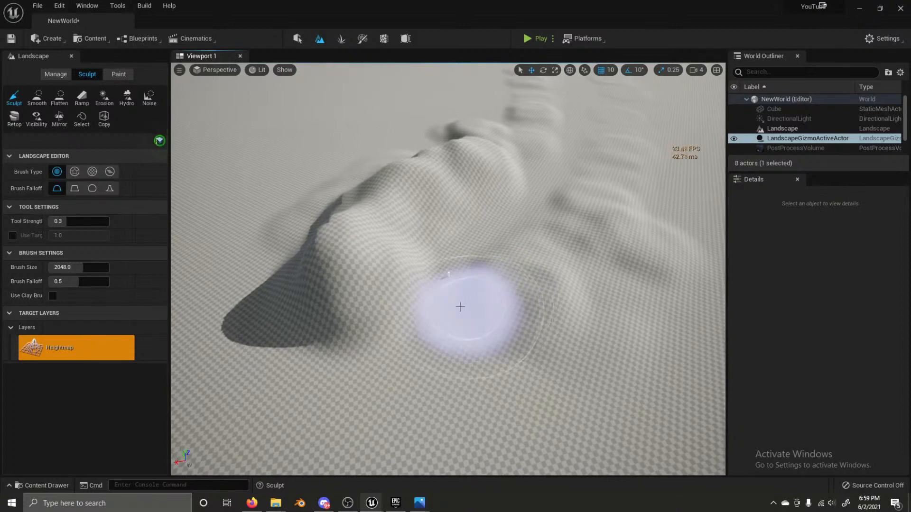
pyautogui.moveTo(479, 217); pyautogui.dragTo(440, 299)
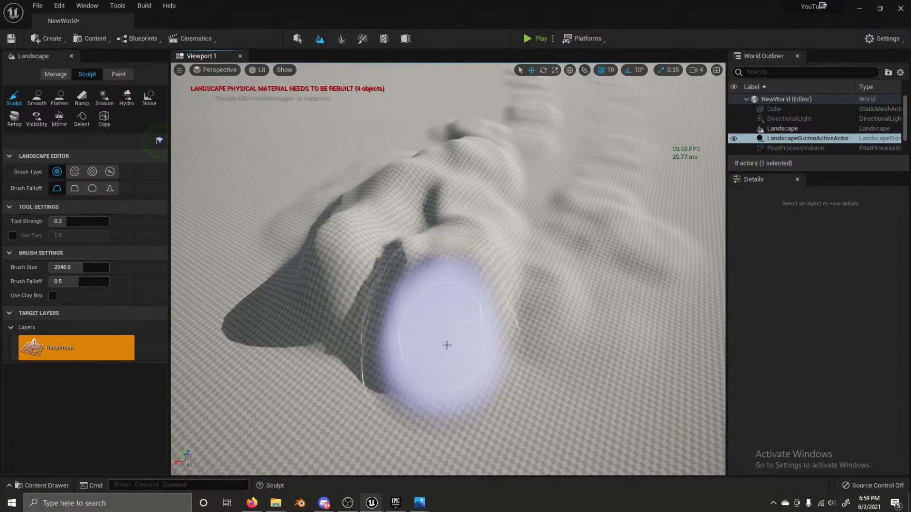
pyautogui.moveTo(387, 289); pyautogui.dragTo(374, 253)
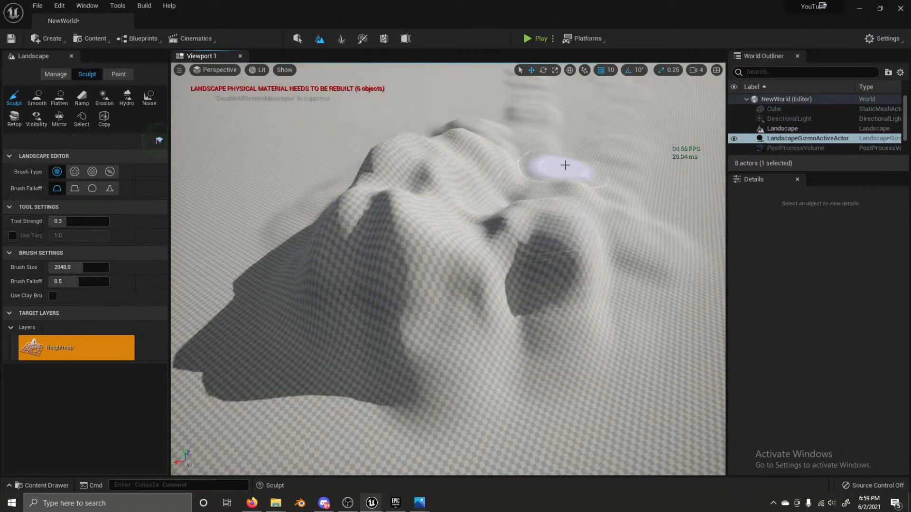
pyautogui.moveTo(614, 77)
pyautogui.mouseDown(button='right')
pyautogui.moveTo(610, 64)
pyautogui.moveTo(610, 84)
pyautogui.mouseUp(button='right')
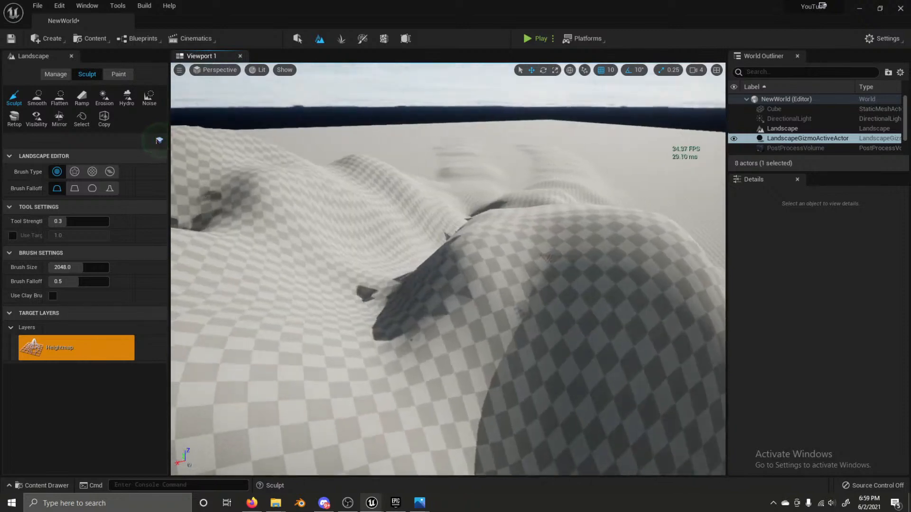
pyautogui.moveTo(411, 153); pyautogui.dragTo(428, 158, button='right')
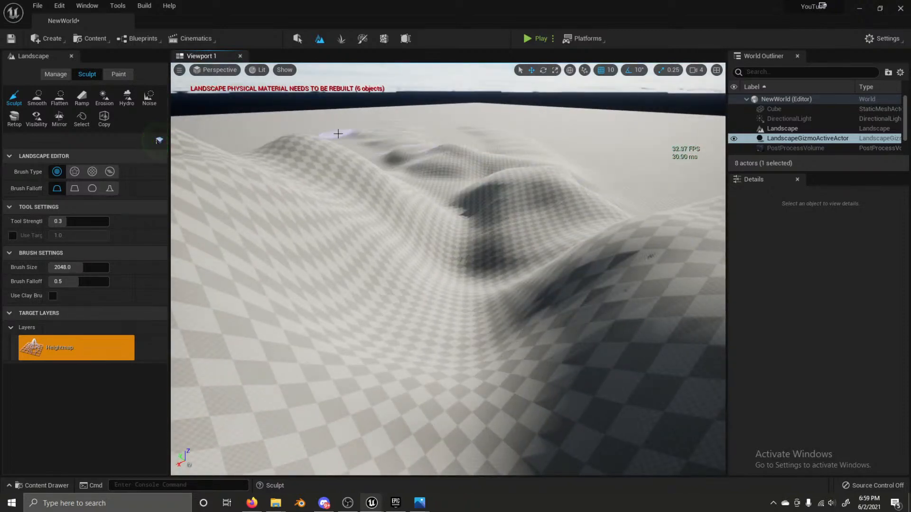
# Step: Smooth the peaks, ridges and sharp creases of the valley hills with the Smooth tool at strength 0.3
pyautogui.moveTo(433, 175)
pyautogui.mouseDown(button='right')
pyautogui.moveTo(437, 186)
pyautogui.moveTo(434, 167)
pyautogui.moveTo(438, 174)
pyautogui.moveTo(365, 203)
pyautogui.mouseUp(button='right')
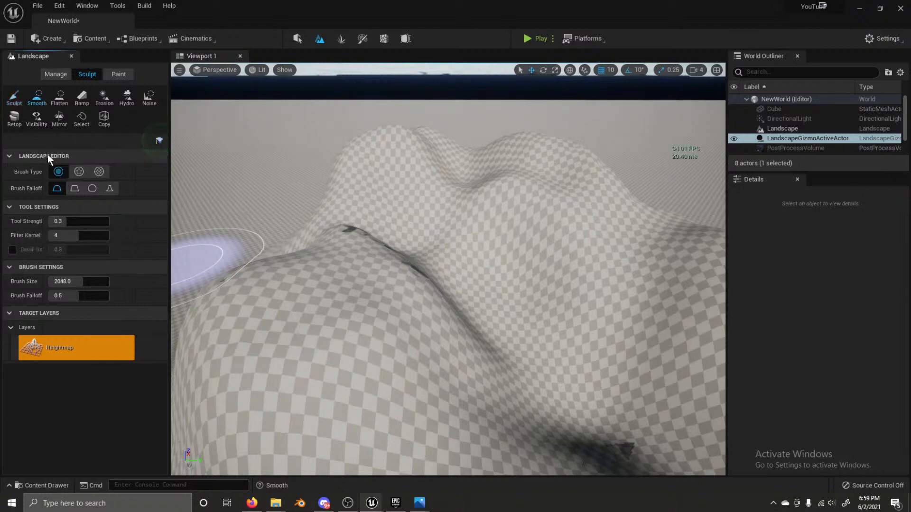
pyautogui.moveTo(305, 255)
pyautogui.mouseDown()
pyautogui.moveTo(397, 296)
pyautogui.moveTo(340, 266)
pyautogui.moveTo(377, 156)
pyautogui.moveTo(498, 187)
pyautogui.moveTo(603, 190)
pyautogui.moveTo(528, 158)
pyautogui.moveTo(537, 149)
pyautogui.moveTo(559, 230)
pyautogui.mouseUp()
pyautogui.moveTo(559, 230); pyautogui.dragTo(655, 190, button='right')
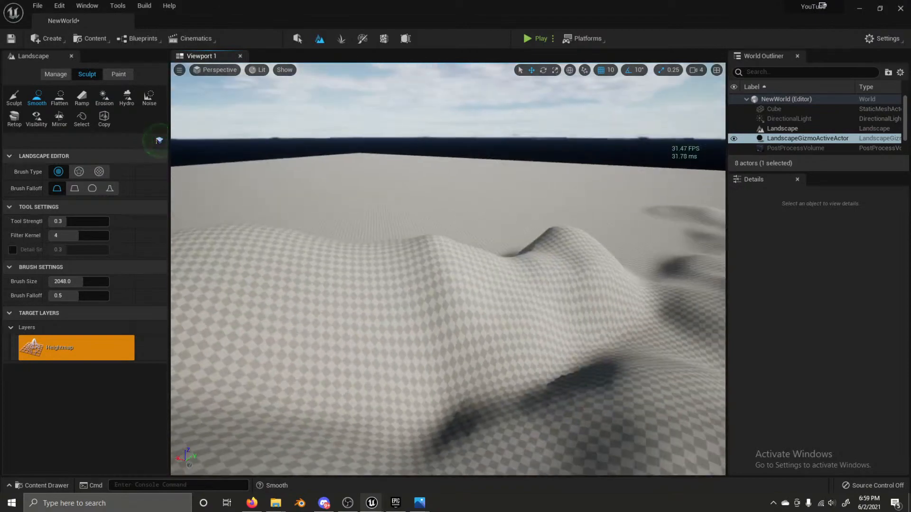
pyautogui.moveTo(435, 259); pyautogui.dragTo(553, 246)
pyautogui.moveTo(565, 229)
pyautogui.mouseDown(button='right')
pyautogui.moveTo(441, 252)
pyautogui.moveTo(408, 280)
pyautogui.moveTo(420, 282)
pyautogui.mouseUp(button='right')
pyautogui.moveTo(427, 284)
pyautogui.mouseDown()
pyautogui.moveTo(464, 289)
pyautogui.moveTo(436, 413)
pyautogui.mouseUp()
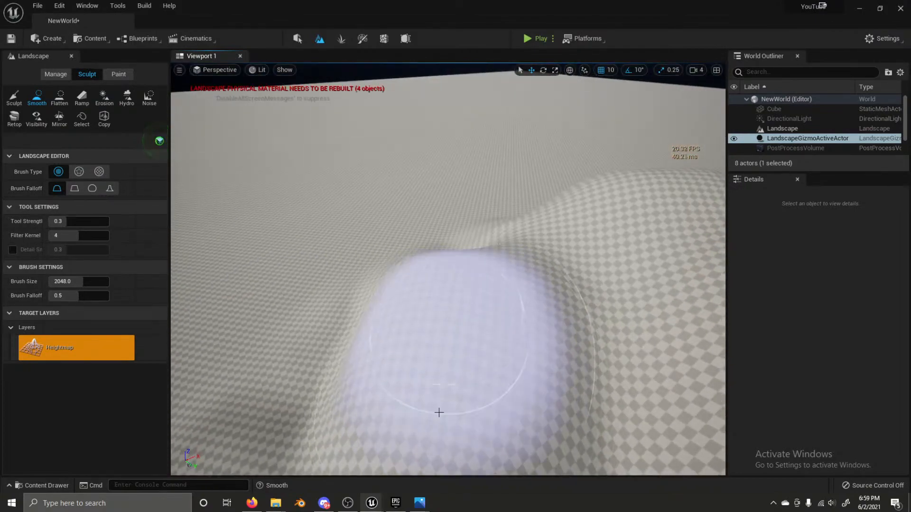
pyautogui.moveTo(437, 413)
pyautogui.mouseDown(button='right')
pyautogui.moveTo(494, 403)
pyautogui.moveTo(436, 390)
pyautogui.mouseUp(button='right')
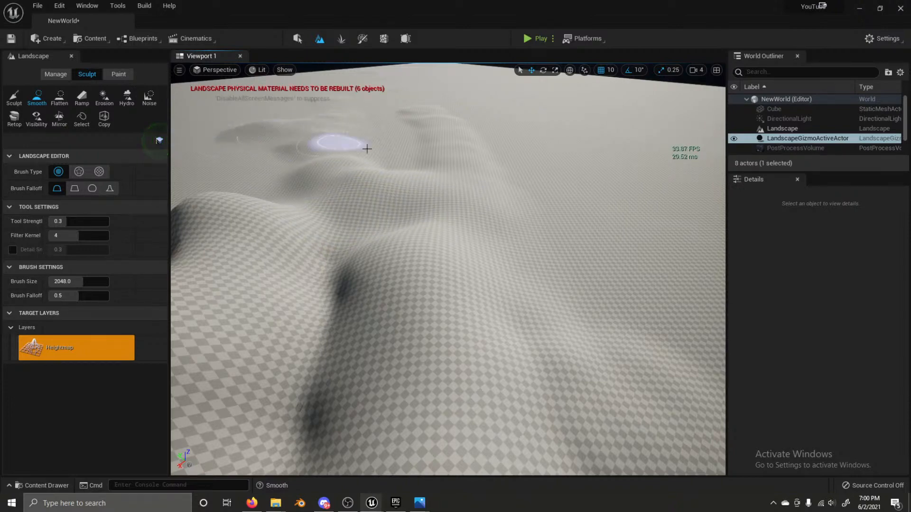
pyautogui.moveTo(271, 186)
pyautogui.mouseDown(button='right')
pyautogui.moveTo(276, 158)
pyautogui.moveTo(291, 166)
pyautogui.moveTo(300, 197)
pyautogui.moveTo(500, 207)
pyautogui.mouseUp(button='right')
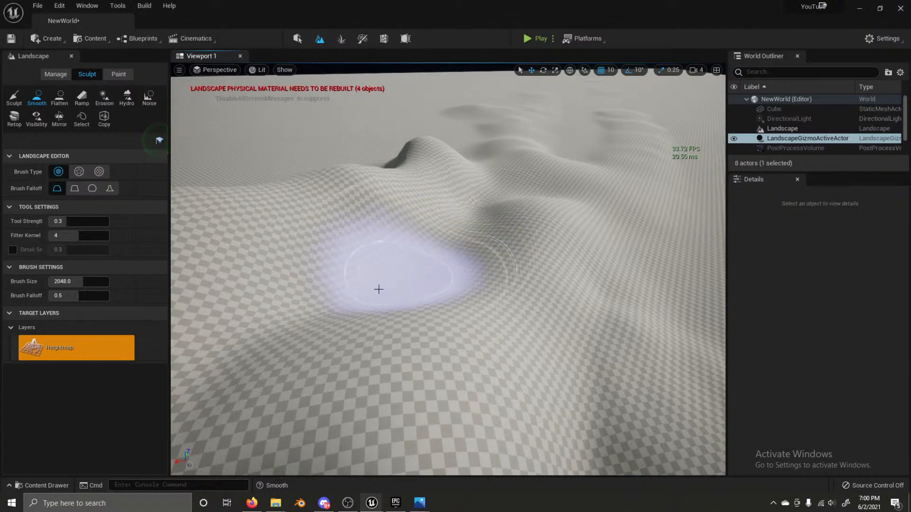
pyautogui.moveTo(259, 325); pyautogui.dragTo(329, 313, button='right')
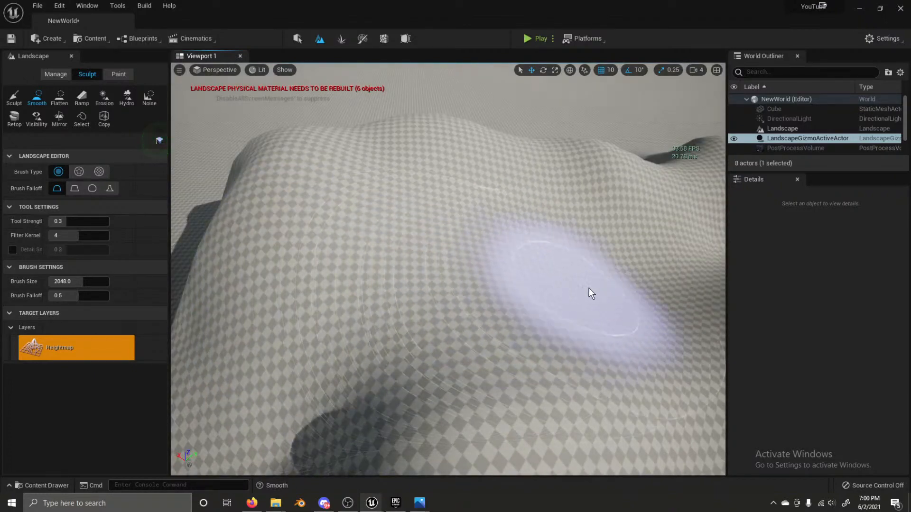
pyautogui.moveTo(611, 286)
pyautogui.mouseDown(button='right')
pyautogui.moveTo(664, 251)
pyautogui.moveTo(535, 299)
pyautogui.mouseUp(button='right')
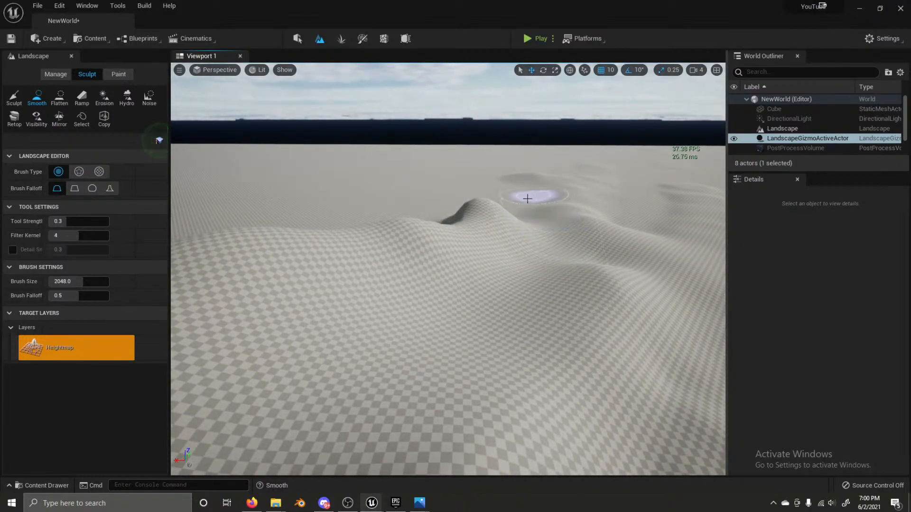
pyautogui.moveTo(527, 198)
pyautogui.mouseDown(button='right')
pyautogui.moveTo(527, 223)
pyautogui.moveTo(527, 204)
pyautogui.moveTo(527, 223)
pyautogui.moveTo(513, 185)
pyautogui.moveTo(498, 180)
pyautogui.moveTo(498, 216)
pyautogui.mouseUp(button='right')
# Step: Touch up the valley hills with the Sculpt tool and smooth their slopes, using the 2048 brush at strength 0.3
pyautogui.click(14, 98)
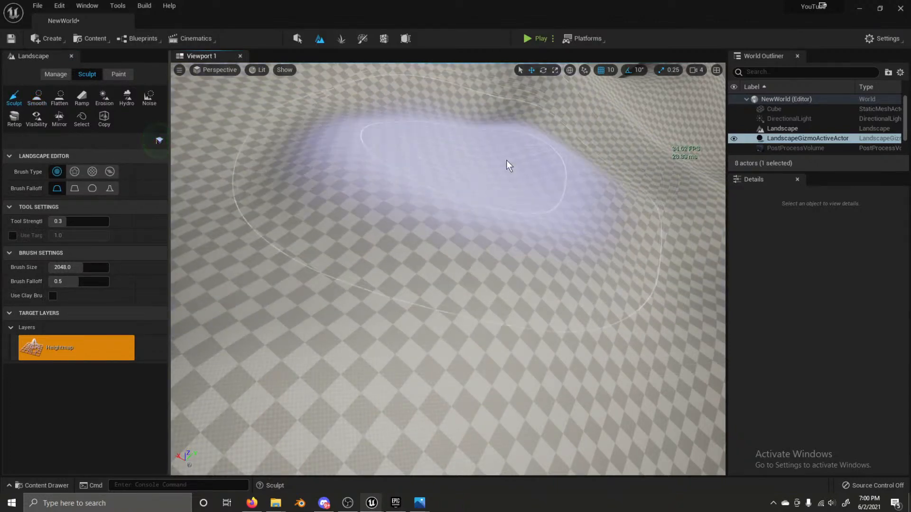
pyautogui.moveTo(539, 171)
pyautogui.mouseDown(button='right')
pyautogui.moveTo(543, 143)
pyautogui.moveTo(531, 143)
pyautogui.mouseUp(button='right')
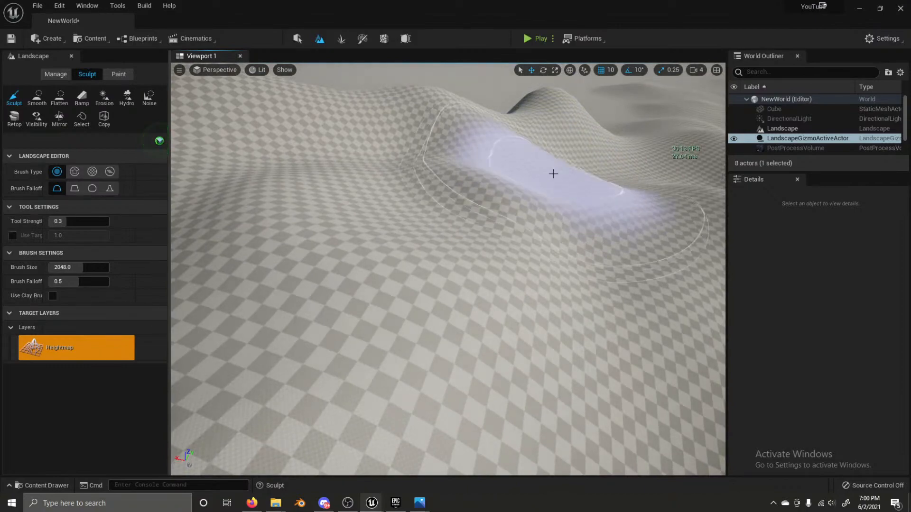
pyautogui.click(37, 97)
pyautogui.moveTo(314, 192)
pyautogui.mouseDown(button='right')
pyautogui.moveTo(294, 188)
pyautogui.moveTo(314, 192)
pyautogui.mouseUp(button='right')
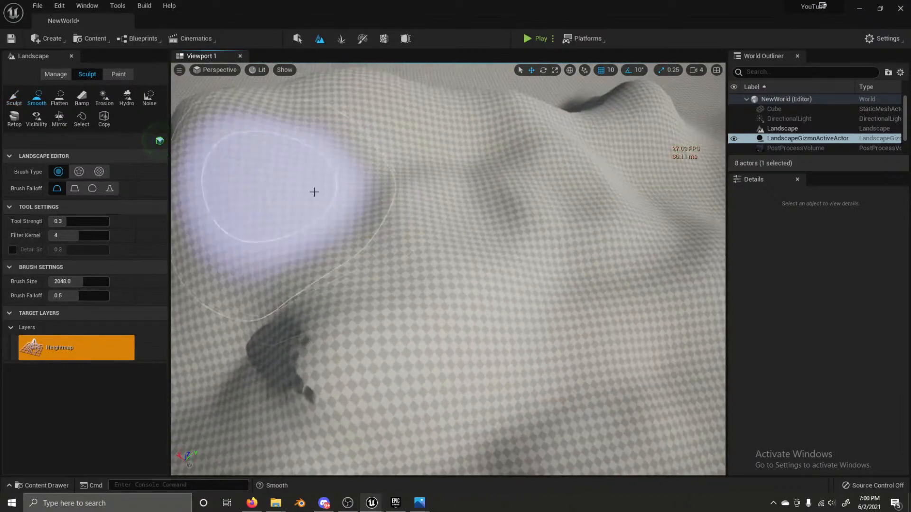
pyautogui.moveTo(314, 192)
pyautogui.mouseDown()
pyautogui.moveTo(453, 193)
pyautogui.moveTo(614, 219)
pyautogui.moveTo(488, 204)
pyautogui.moveTo(538, 216)
pyautogui.moveTo(653, 193)
pyautogui.mouseUp()
pyautogui.moveTo(661, 123)
pyautogui.mouseDown()
pyautogui.moveTo(590, 244)
pyautogui.moveTo(485, 246)
pyautogui.moveTo(628, 197)
pyautogui.moveTo(668, 197)
pyautogui.moveTo(671, 185)
pyautogui.moveTo(614, 226)
pyautogui.moveTo(358, 226)
pyautogui.moveTo(203, 267)
pyautogui.moveTo(242, 209)
pyautogui.moveTo(661, 182)
pyautogui.moveTo(479, 402)
pyautogui.moveTo(174, 436)
pyautogui.moveTo(271, 423)
pyautogui.moveTo(311, 327)
pyautogui.moveTo(380, 333)
pyautogui.moveTo(683, 199)
pyautogui.mouseUp()
pyautogui.moveTo(683, 200)
pyautogui.mouseDown(button='right')
pyautogui.moveTo(711, 181)
pyautogui.moveTo(724, 147)
pyautogui.moveTo(725, 181)
pyautogui.mouseUp(button='right')
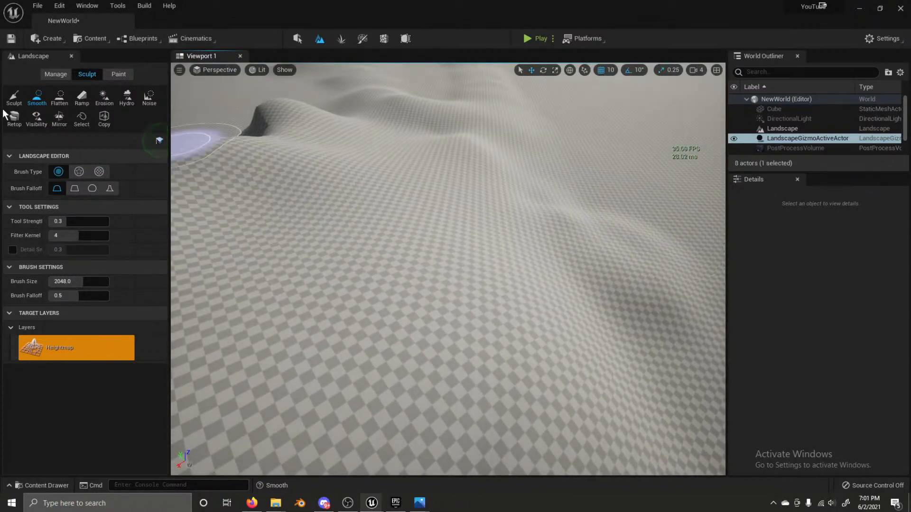
# Step: Flatten the hills into a broad plateau with the Flatten tool at brush size 2048 and strength 0.3
pyautogui.click(60, 96)
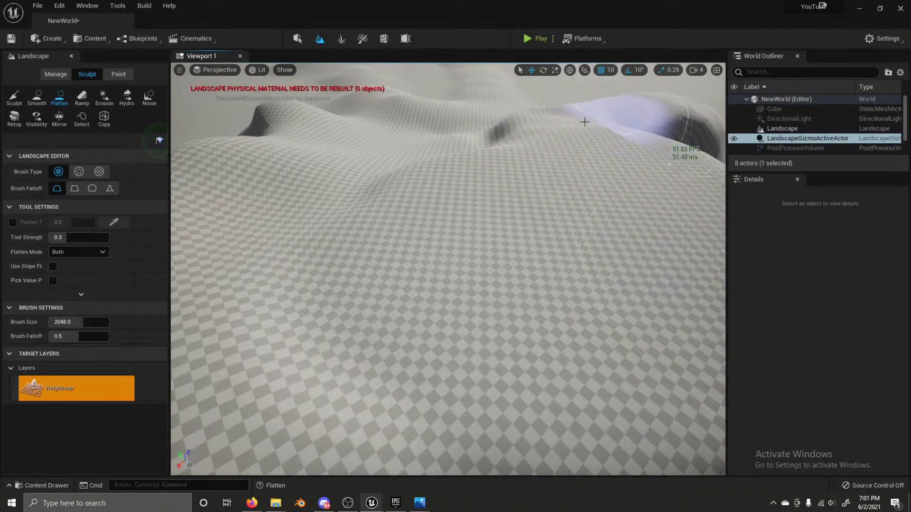
pyautogui.moveTo(602, 260)
pyautogui.mouseDown(button='right')
pyautogui.moveTo(602, 294)
pyautogui.moveTo(602, 209)
pyautogui.moveTo(569, 197)
pyautogui.moveTo(579, 199)
pyautogui.moveTo(586, 242)
pyautogui.moveTo(593, 235)
pyautogui.moveTo(622, 246)
pyautogui.moveTo(623, 270)
pyautogui.moveTo(496, 240)
pyautogui.mouseUp(button='right')
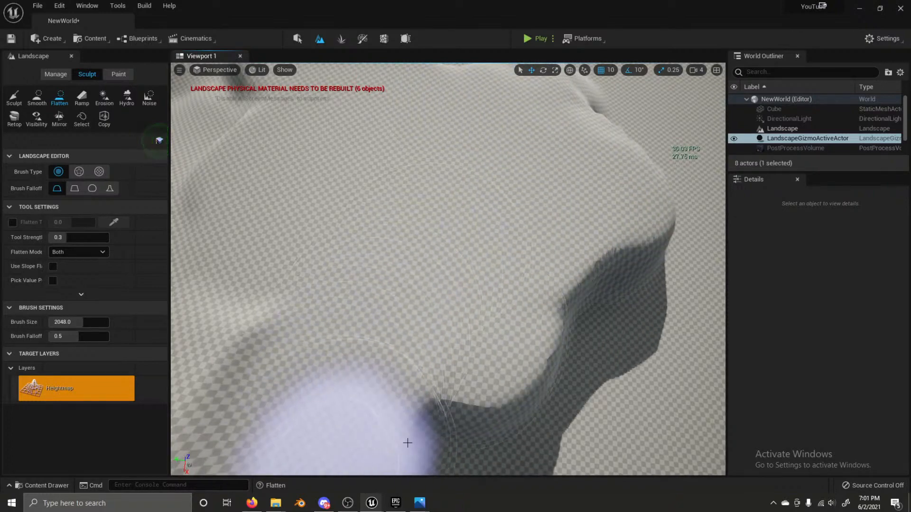
pyautogui.moveTo(456, 266); pyautogui.dragTo(314, 214, button='right')
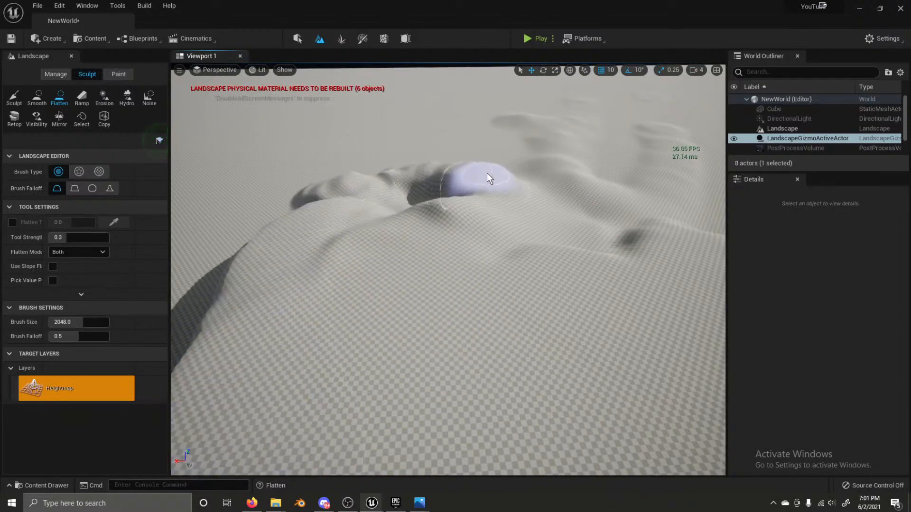
pyautogui.moveTo(261, 301)
pyautogui.mouseDown(button='right')
pyautogui.moveTo(266, 224)
pyautogui.moveTo(200, 226)
pyautogui.moveTo(209, 292)
pyautogui.moveTo(265, 270)
pyautogui.moveTo(262, 311)
pyautogui.moveTo(233, 332)
pyautogui.moveTo(462, 358)
pyautogui.mouseUp(button='right')
pyautogui.press('w')
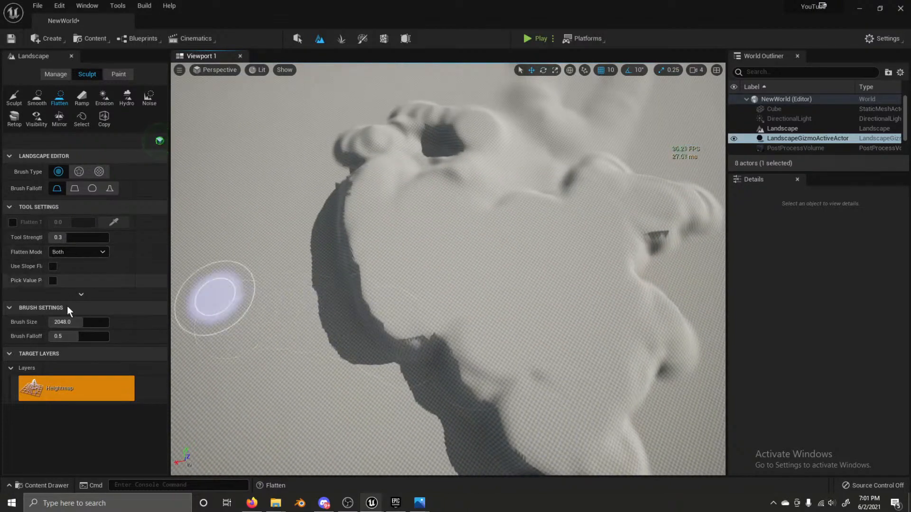
# Step: Enlarge the Flatten brush to 8192 and level all the sculpted hills back down to flat ground around the cube
pyautogui.moveTo(69, 321); pyautogui.dragTo(92, 321)
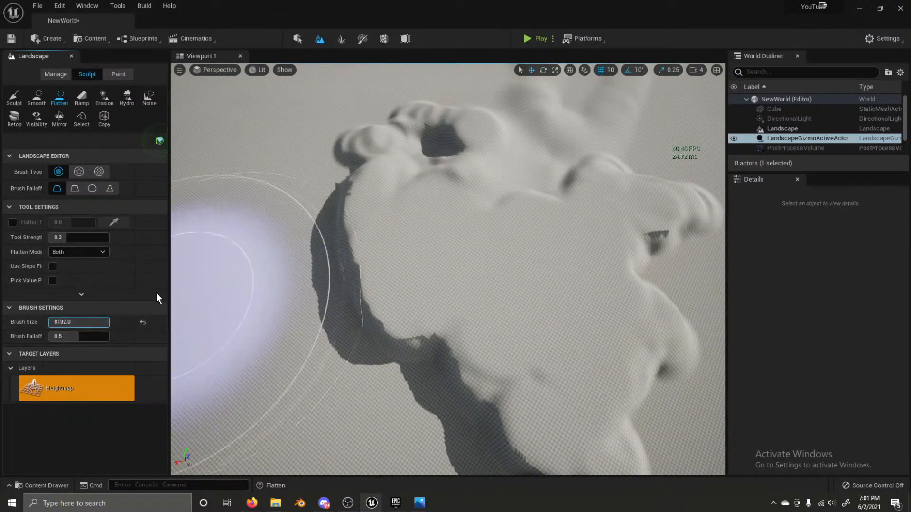
pyautogui.moveTo(195, 269)
pyautogui.mouseDown()
pyautogui.moveTo(567, 244)
pyautogui.moveTo(370, 360)
pyautogui.mouseUp()
pyautogui.moveTo(627, 250)
pyautogui.mouseDown()
pyautogui.moveTo(626, 119)
pyautogui.moveTo(459, 171)
pyautogui.moveTo(463, 106)
pyautogui.moveTo(449, 178)
pyautogui.mouseUp()
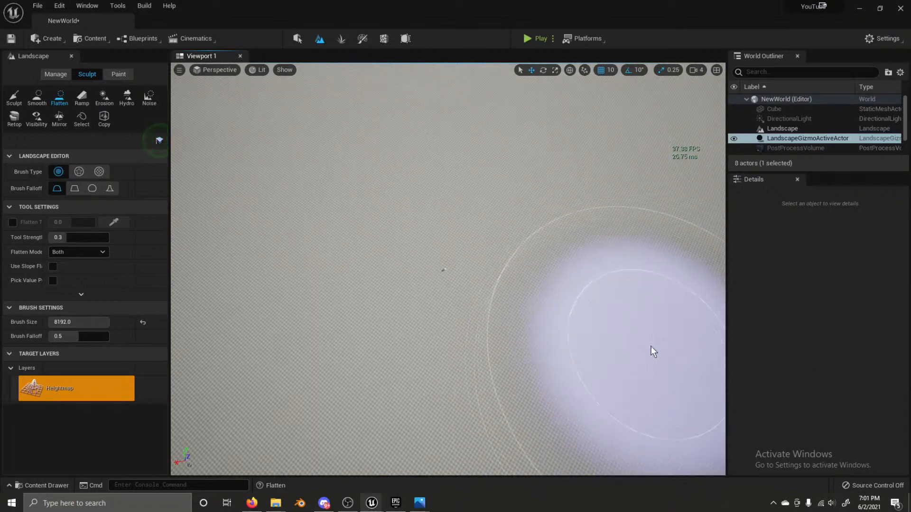
pyautogui.moveTo(654, 351); pyautogui.dragTo(653, 327, button='right')
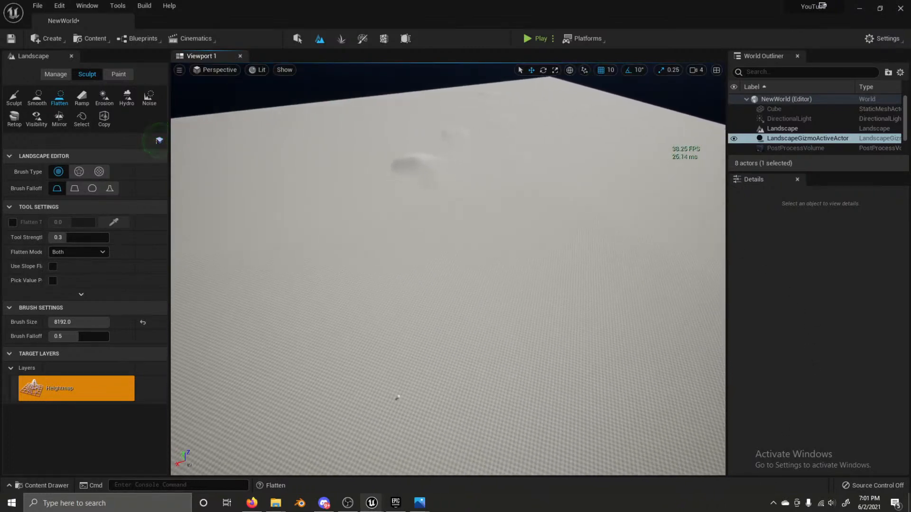
pyautogui.moveTo(397, 397); pyautogui.dragTo(464, 423, button='right')
pyautogui.moveTo(579, 349)
pyautogui.mouseDown(button='right')
pyautogui.moveTo(598, 349)
pyautogui.moveTo(579, 349)
pyautogui.mouseUp(button='right')
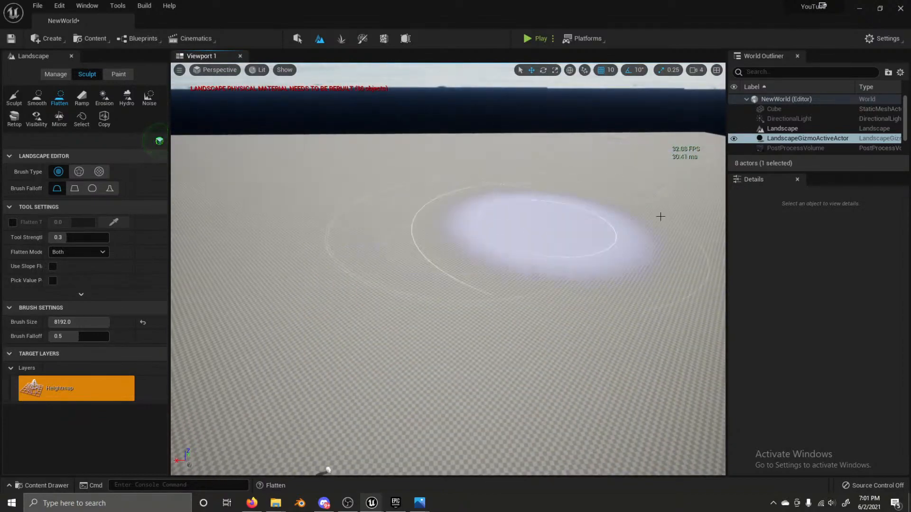
pyautogui.moveTo(545, 220)
pyautogui.mouseDown(button='right')
pyautogui.moveTo(545, 247)
pyautogui.moveTo(584, 204)
pyautogui.moveTo(621, 208)
pyautogui.moveTo(688, 261)
pyautogui.moveTo(621, 204)
pyautogui.moveTo(545, 201)
pyautogui.mouseUp(button='right')
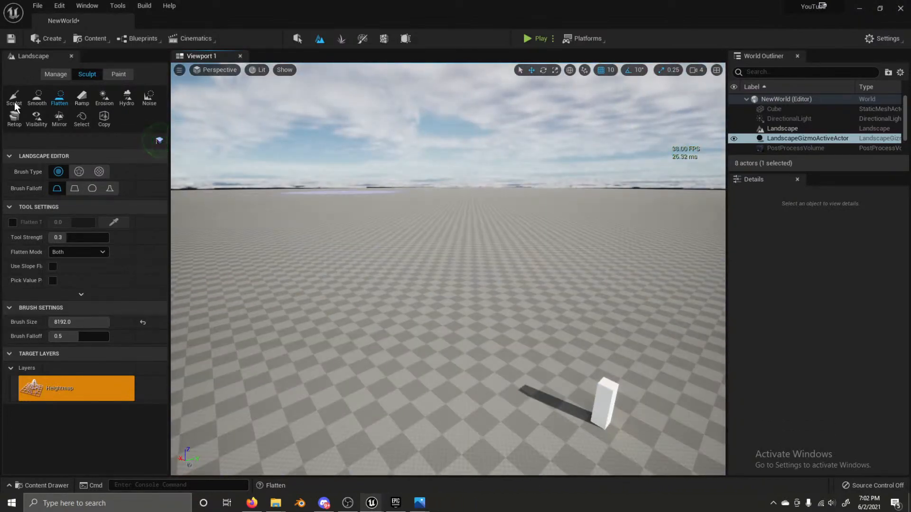
# Step: Switch to the Sculpt tool with the 8192 brush, undo the overly strong trial stroke, and lower the tool strength to 0.148
pyautogui.click(14, 101)
pyautogui.moveTo(331, 193)
pyautogui.mouseDown(button='right')
pyautogui.moveTo(351, 193)
pyautogui.moveTo(380, 171)
pyautogui.moveTo(358, 173)
pyautogui.moveTo(344, 203)
pyautogui.moveTo(491, 287)
pyautogui.mouseUp(button='right')
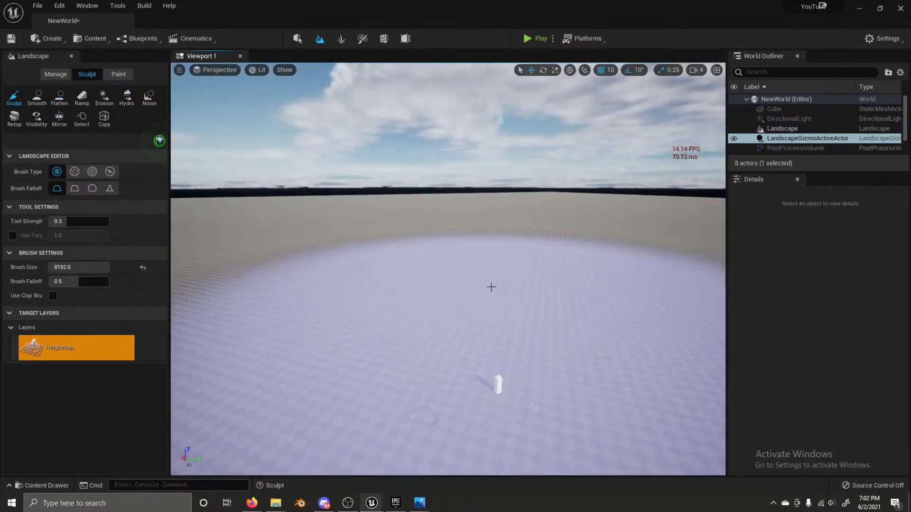
pyautogui.click(259, 252)
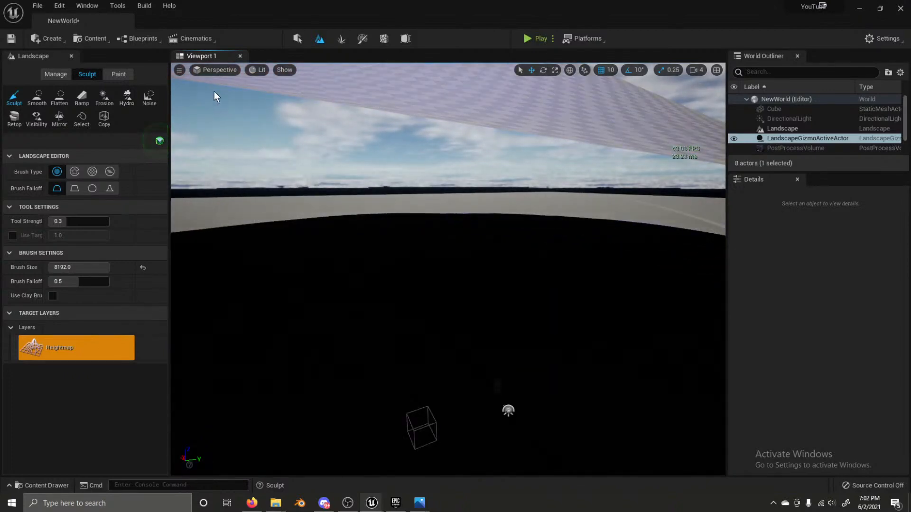
pyautogui.hotkey('ctrl', 'z')
pyautogui.moveTo(78, 267)
pyautogui.mouseDown()
pyautogui.moveTo(62, 267)
pyautogui.moveTo(108, 267)
pyautogui.mouseUp()
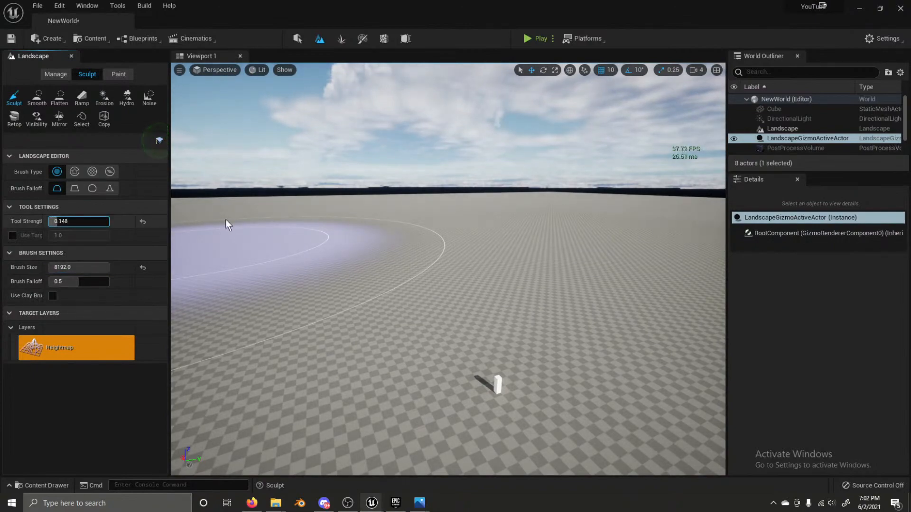
# Step: Try raising a large hill over the ground beside the cube with the 8192 brush at strength 0.148, and undo it
pyautogui.moveTo(226, 223); pyautogui.dragTo(322, 267, button='right')
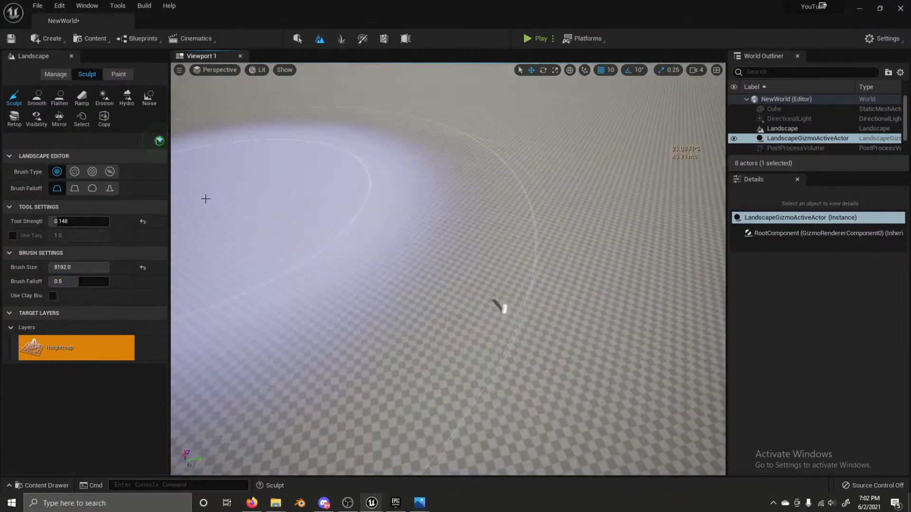
pyautogui.moveTo(205, 198)
pyautogui.mouseDown()
pyautogui.moveTo(193, 176)
pyautogui.moveTo(368, 93)
pyautogui.mouseUp()
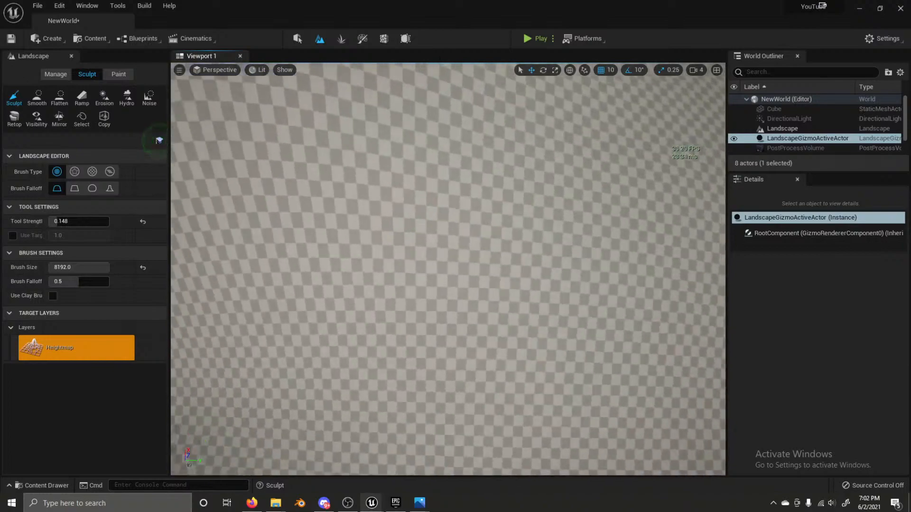
pyautogui.press('s')
pyautogui.moveTo(367, 93)
pyautogui.mouseDown(button='right')
pyautogui.moveTo(363, 76)
pyautogui.moveTo(351, 102)
pyautogui.mouseUp(button='right')
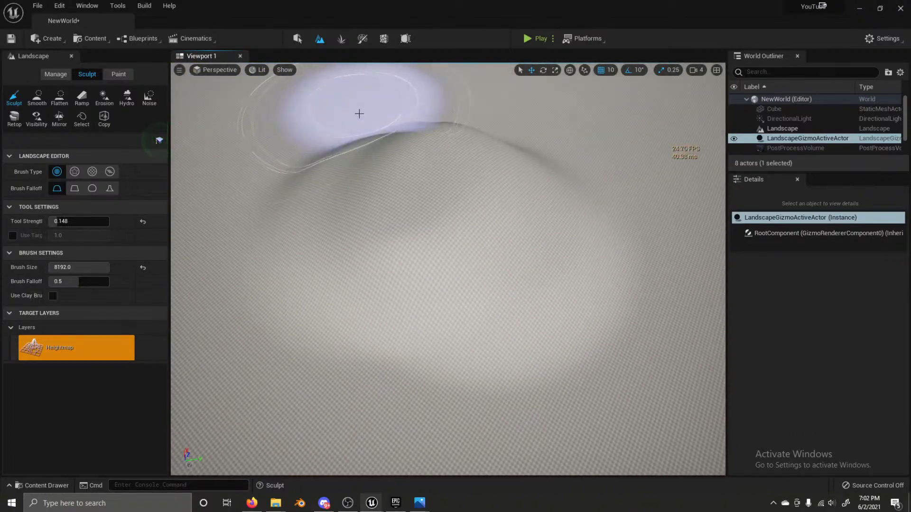
pyautogui.hotkey('ctrl', 'z')
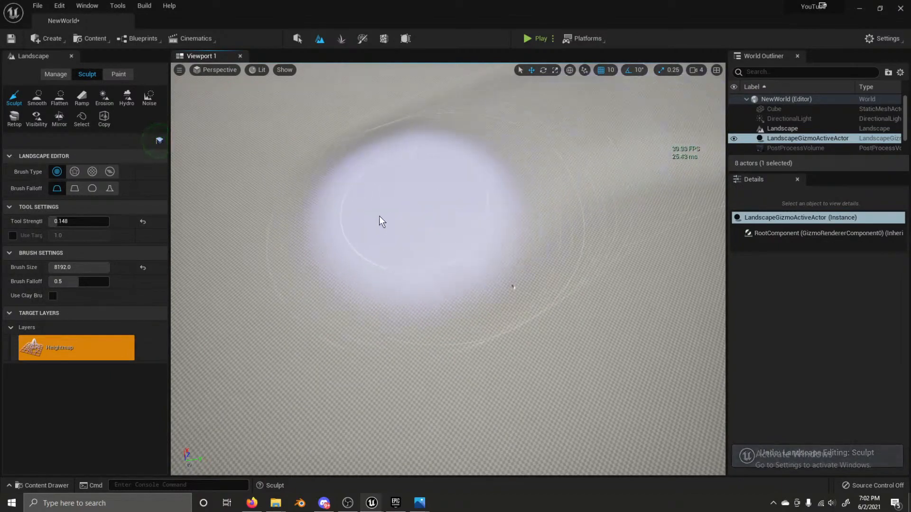
# Step: Sculpt two long rows of large, rounded hills along both sides of the cube with the 8192 brush, leaving a valley between them
pyautogui.moveTo(381, 222)
pyautogui.mouseDown()
pyautogui.moveTo(579, 118)
pyautogui.moveTo(330, 210)
pyautogui.moveTo(546, 97)
pyautogui.moveTo(321, 194)
pyautogui.mouseUp()
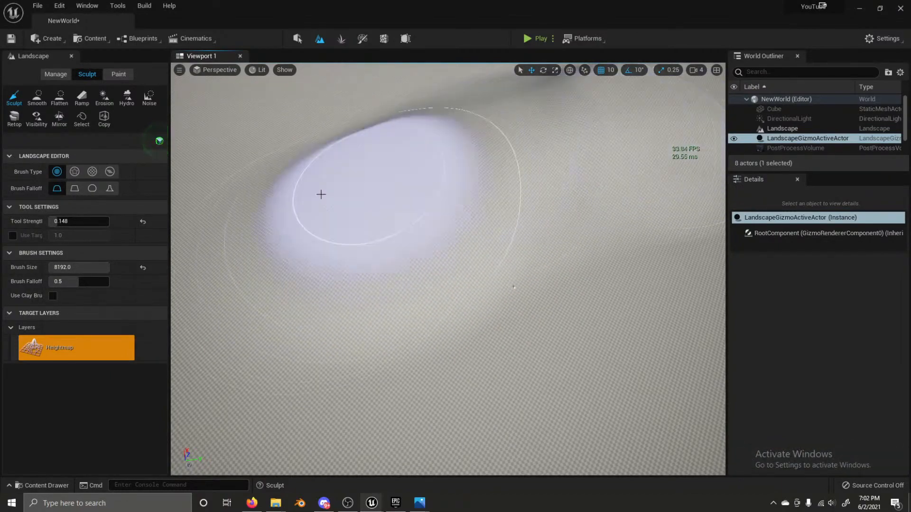
pyautogui.scroll(-5, 321, 194)
pyautogui.moveTo(309, 374)
pyautogui.mouseDown()
pyautogui.moveTo(524, 268)
pyautogui.moveTo(511, 185)
pyautogui.mouseUp()
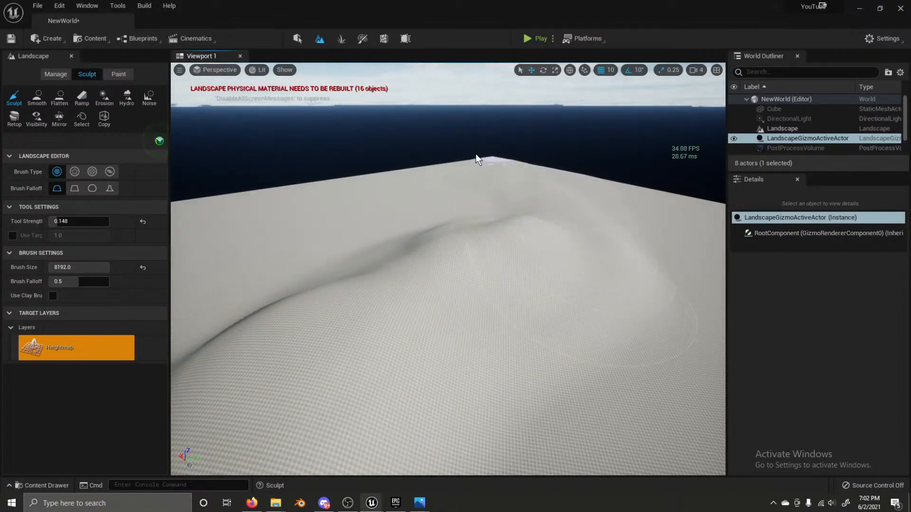
pyautogui.moveTo(568, 259); pyautogui.dragTo(520, 186)
pyautogui.moveTo(547, 267); pyautogui.dragTo(536, 280, button='right')
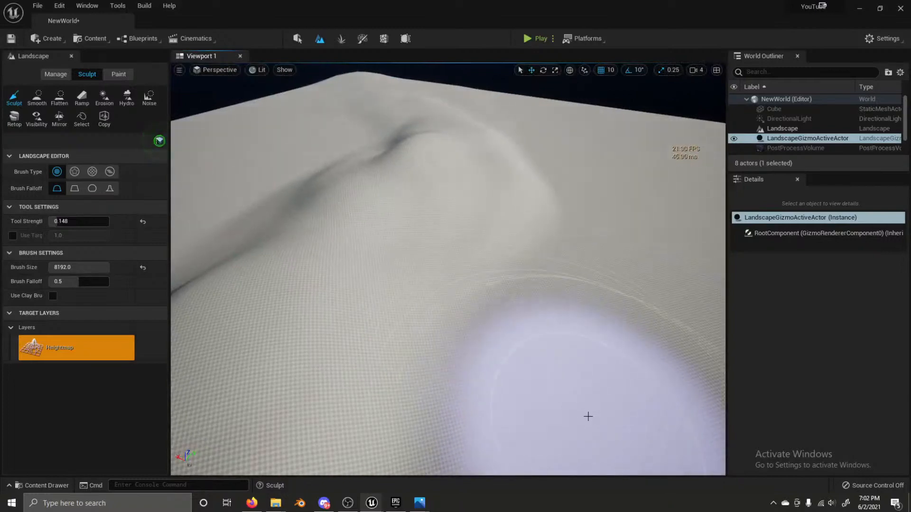
pyautogui.moveTo(587, 415); pyautogui.dragTo(611, 387, button='right')
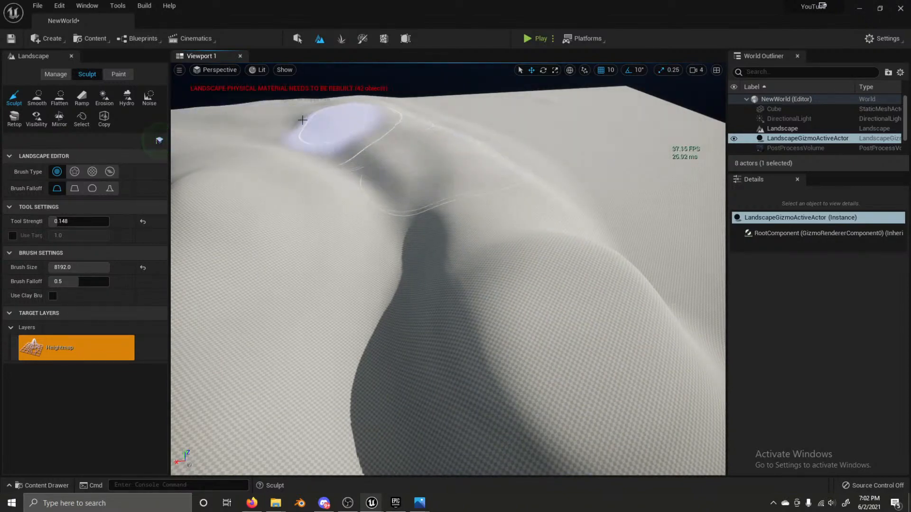
pyautogui.moveTo(303, 120); pyautogui.dragTo(302, 97, button='right')
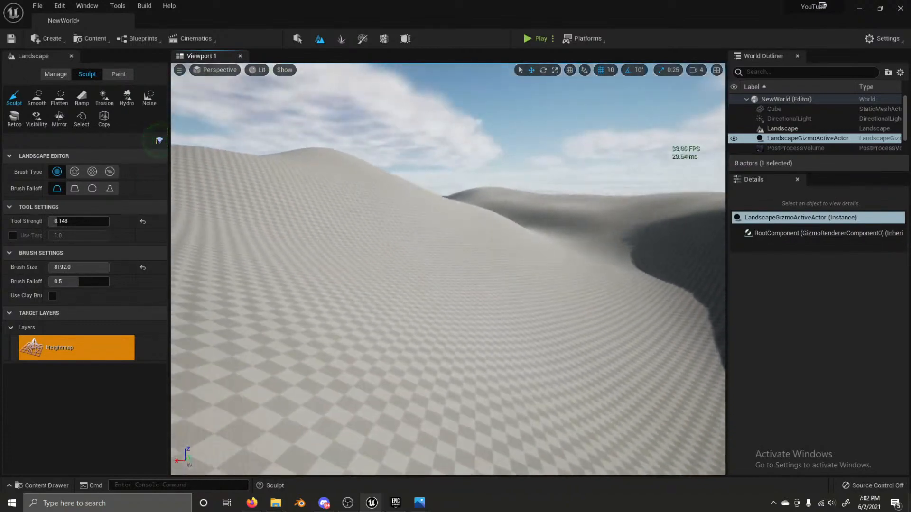
# Step: Smooth the hillsides and valley floor with the Smooth tool, using a brush size of about 1473 and strength 0.148
pyautogui.moveTo(159, 140)
pyautogui.mouseDown(button='right')
pyautogui.moveTo(174, 135)
pyautogui.moveTo(159, 139)
pyautogui.mouseUp(button='right')
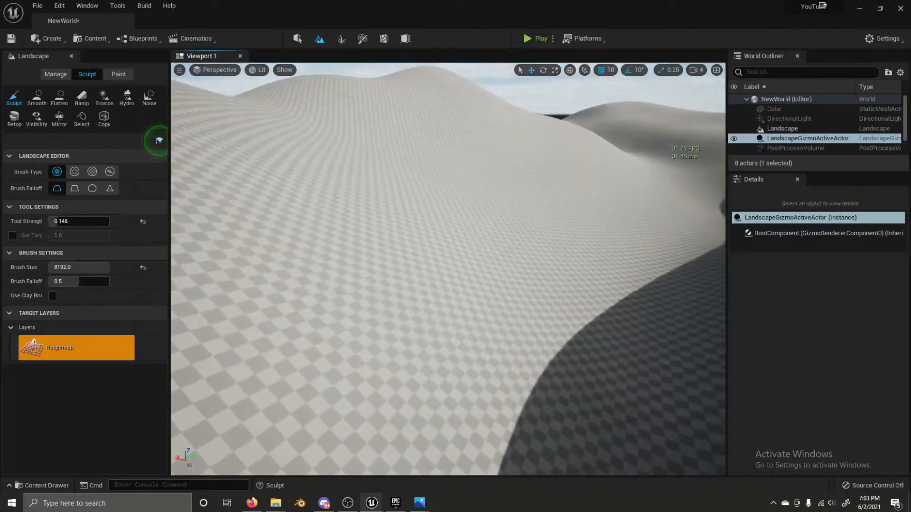
pyautogui.moveTo(159, 140); pyautogui.dragTo(159, 141, button='right')
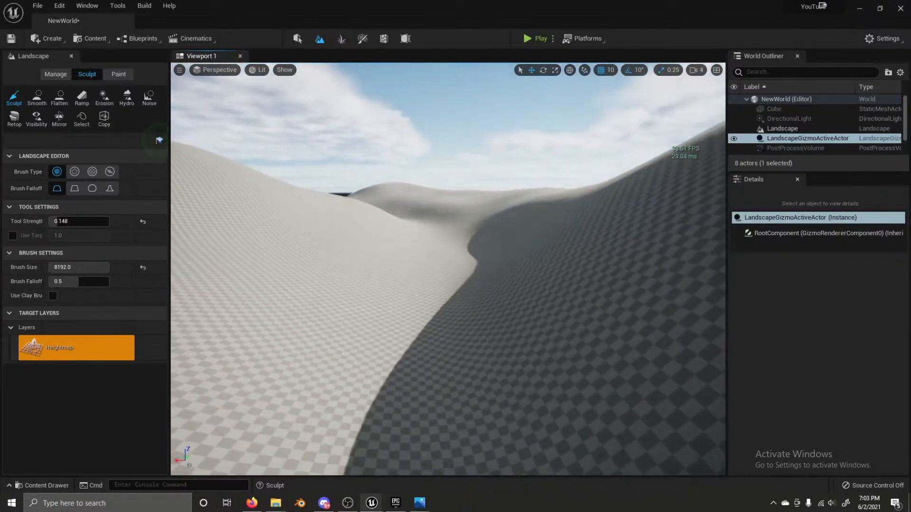
pyautogui.moveTo(401, 262); pyautogui.dragTo(400, 262, button='right')
pyautogui.click(37, 97)
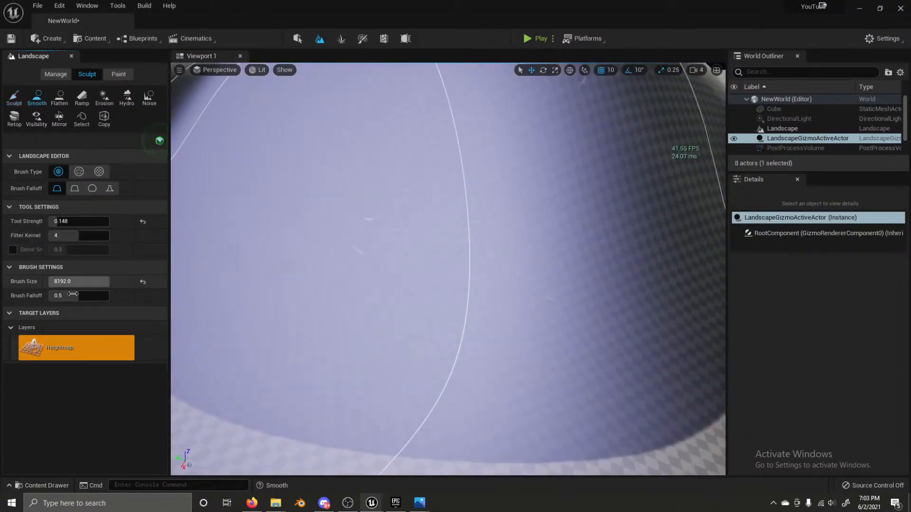
pyautogui.moveTo(95, 282); pyautogui.dragTo(79, 282)
pyautogui.moveTo(284, 261)
pyautogui.mouseDown()
pyautogui.moveTo(595, 336)
pyautogui.moveTo(250, 258)
pyautogui.moveTo(500, 314)
pyautogui.mouseUp()
pyautogui.moveTo(501, 314); pyautogui.dragTo(501, 314, button='right')
pyautogui.moveTo(599, 411); pyautogui.dragTo(600, 411, button='right')
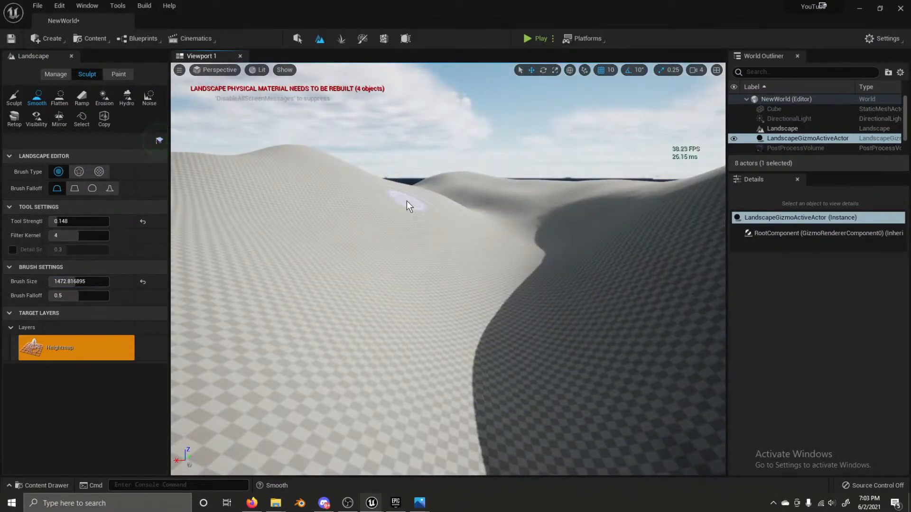
pyautogui.moveTo(533, 237)
pyautogui.mouseDown()
pyautogui.moveTo(493, 310)
pyautogui.moveTo(490, 390)
pyautogui.moveTo(565, 223)
pyautogui.moveTo(487, 203)
pyautogui.moveTo(496, 334)
pyautogui.mouseUp()
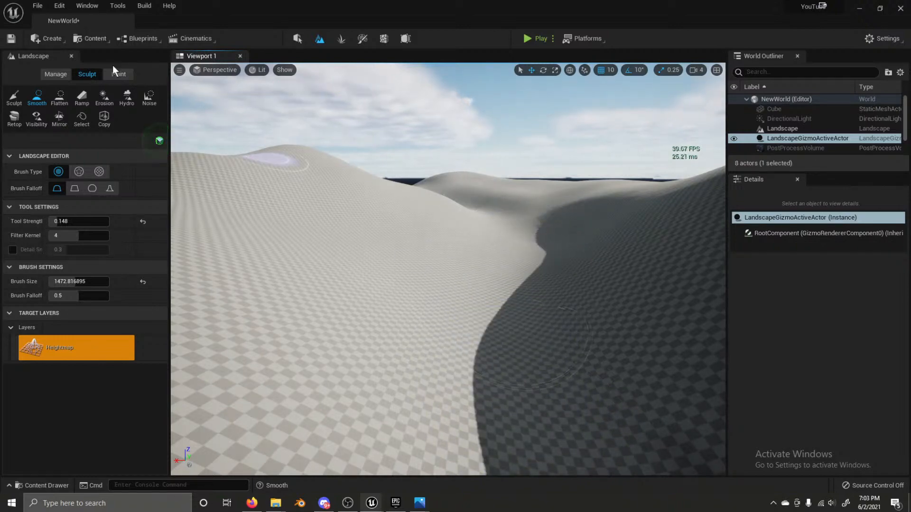
# Step: Open Quixel Bridge in a maximized window and browse to the Natural collections under Environment
pyautogui.click(83, 42)
pyautogui.click(123, 145)
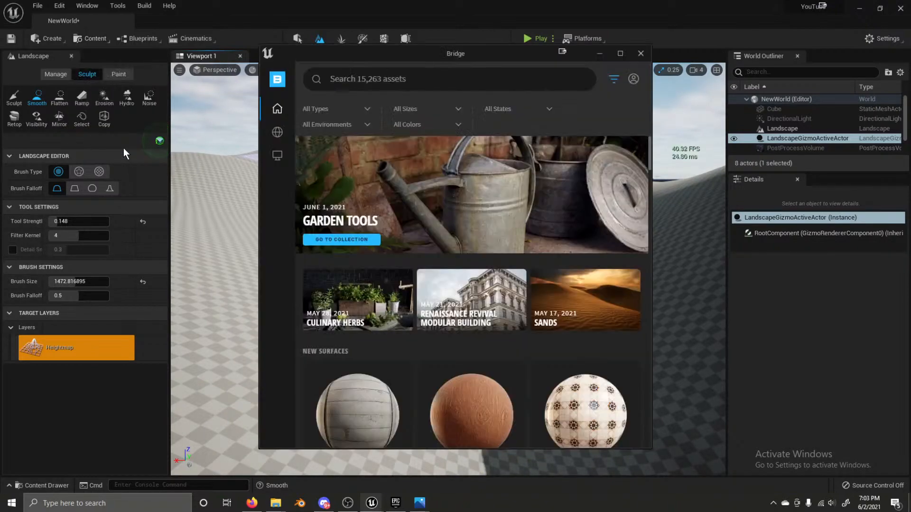
pyautogui.moveTo(417, 58); pyautogui.dragTo(488, 6)
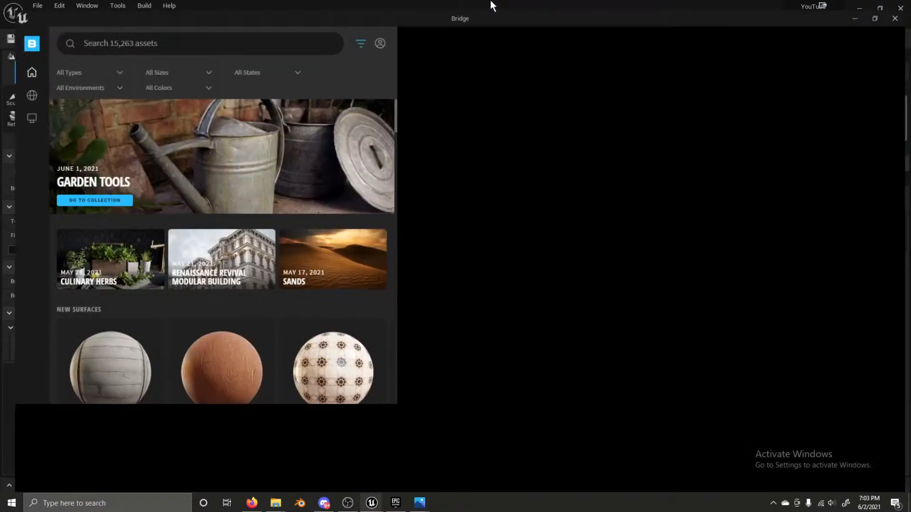
pyautogui.click(42, 181)
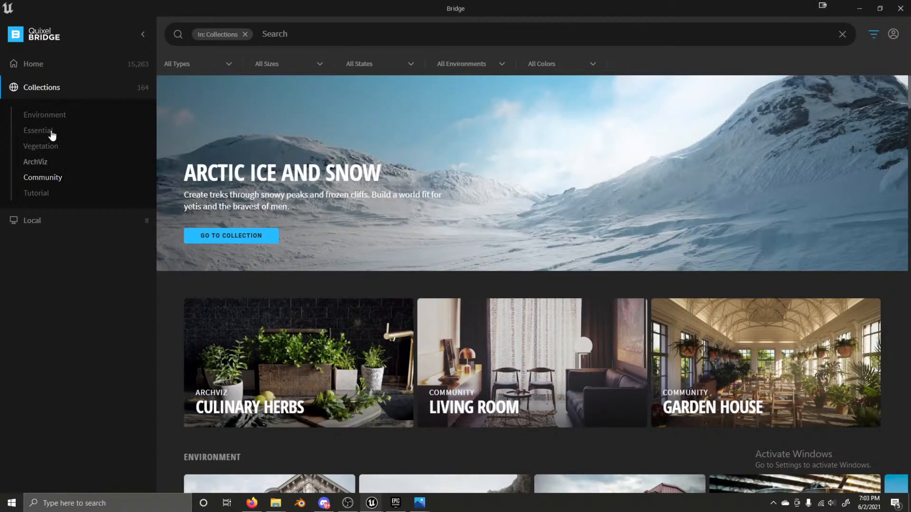
pyautogui.click(55, 120)
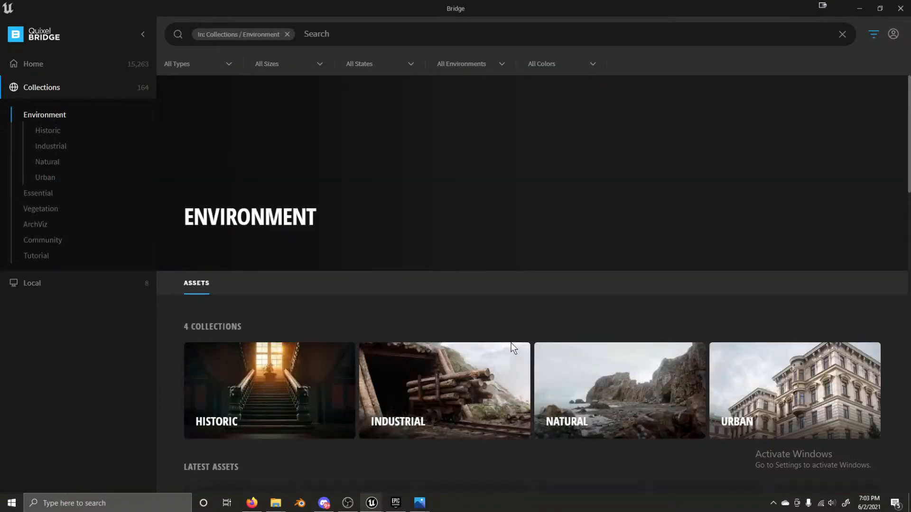
pyautogui.click(604, 384)
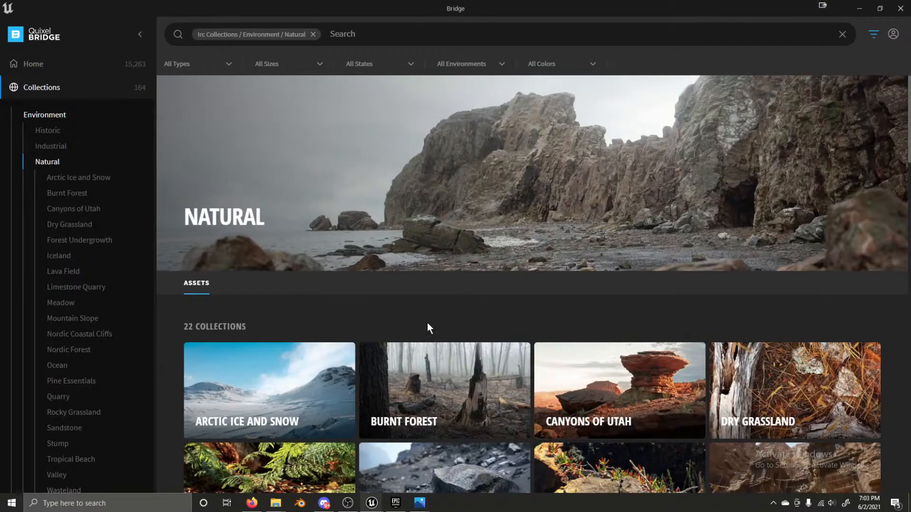
# Step: Look through the Natural environment collections for ones that suit a river valley landscape
pyautogui.scroll(-2, 427, 323)
pyautogui.scroll(-1, 423, 296)
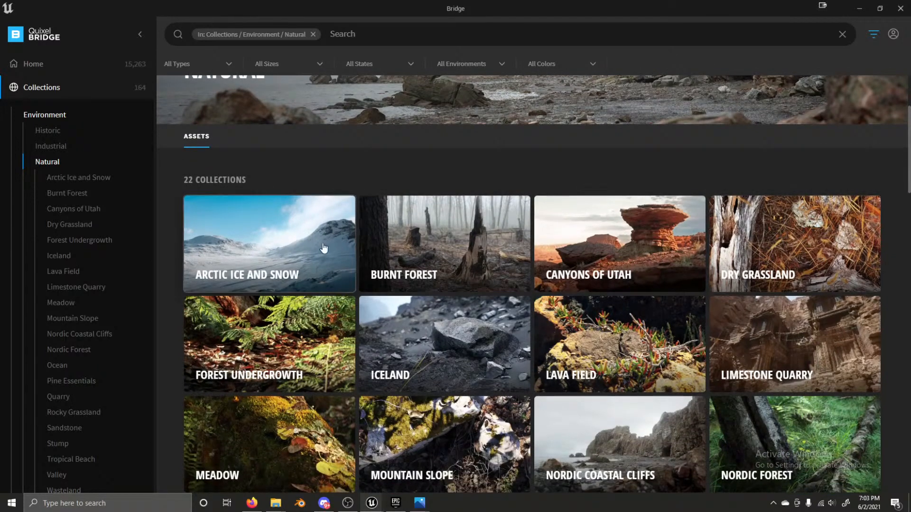
pyautogui.scroll(-1, 260, 223)
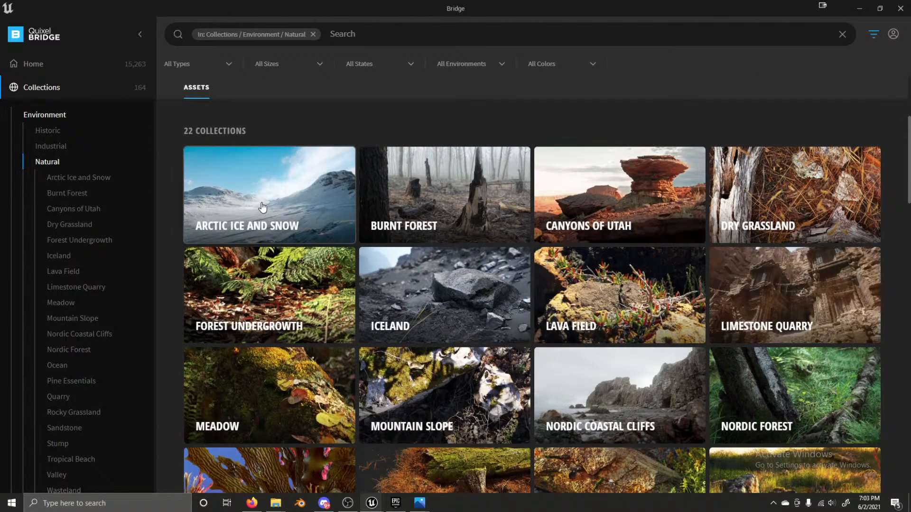
pyautogui.scroll(-4, 282, 200)
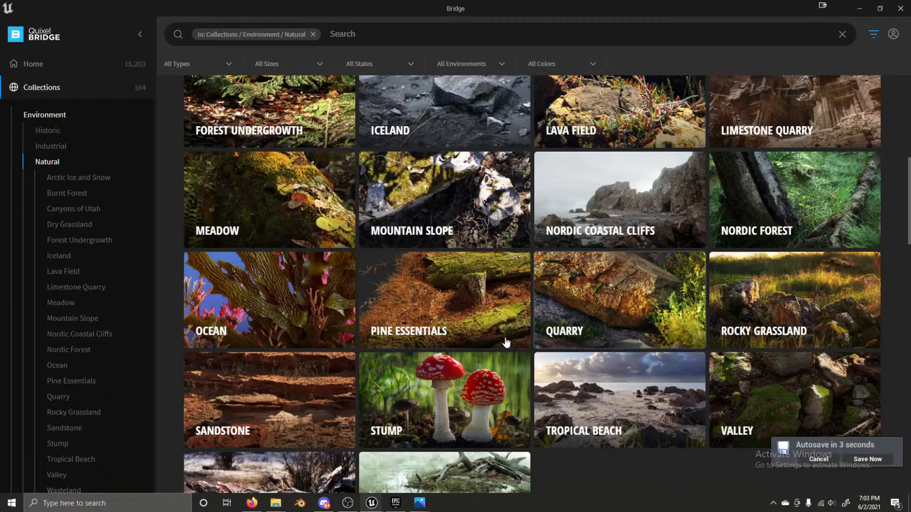
pyautogui.scroll(1, 470, 318)
pyautogui.scroll(1, 484, 274)
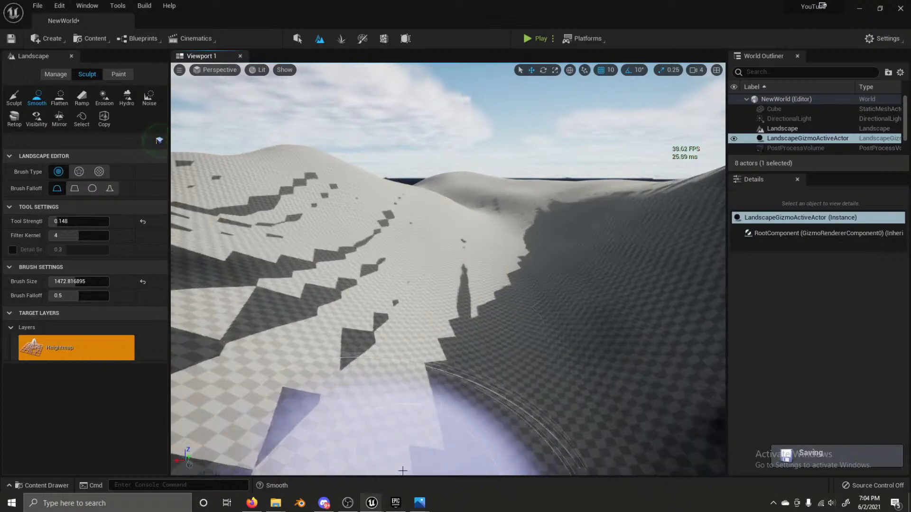
# Step: Bring the Bridge window back to the front, open the Mountain Slope collection and look over its assets
pyautogui.moveTo(371, 503)
pyautogui.click(425, 443)
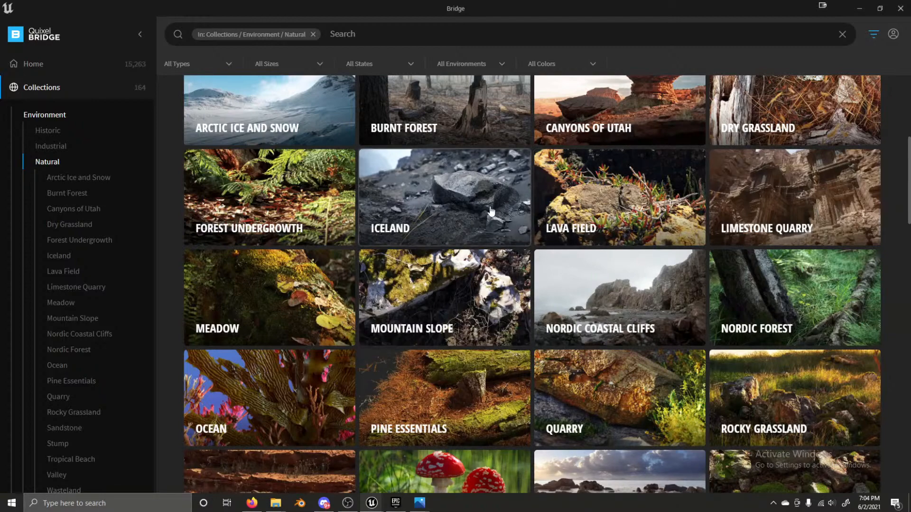
pyautogui.scroll(1, 491, 211)
pyautogui.click(454, 358)
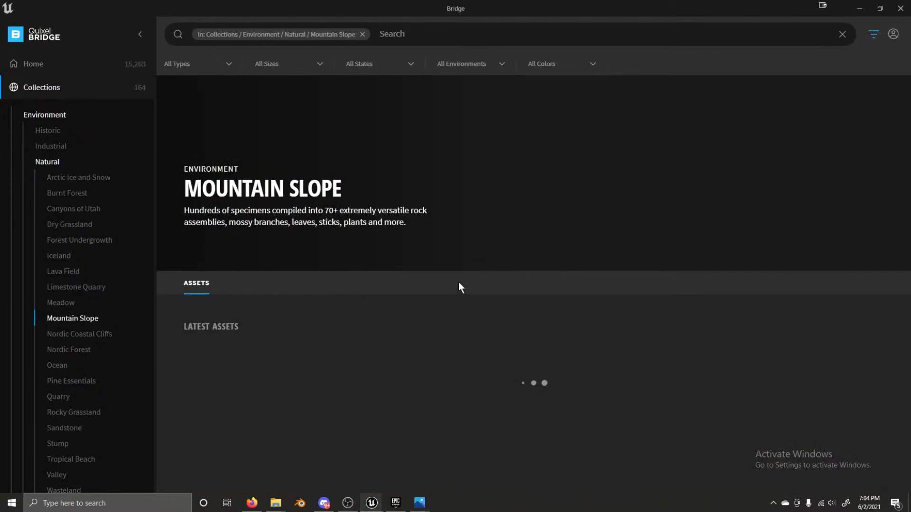
pyautogui.scroll(-10, 438, 291)
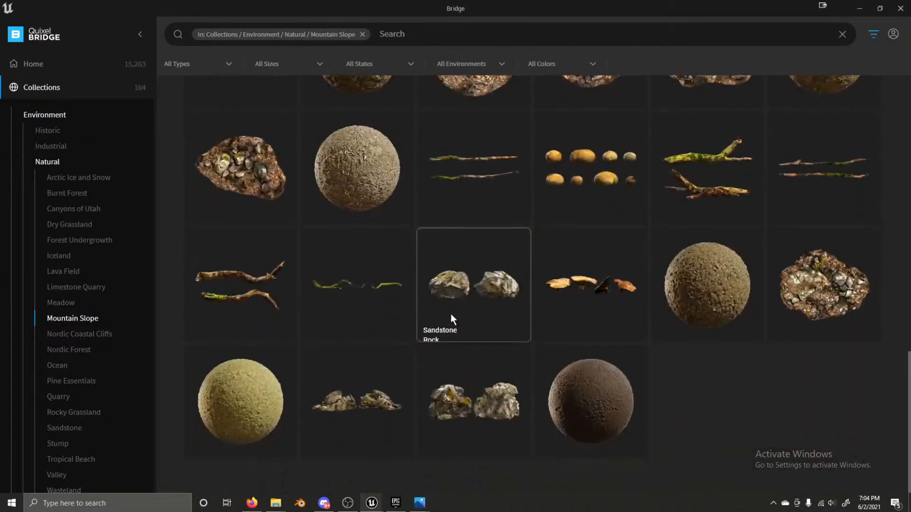
pyautogui.scroll(6, 438, 334)
pyautogui.scroll(5, 428, 385)
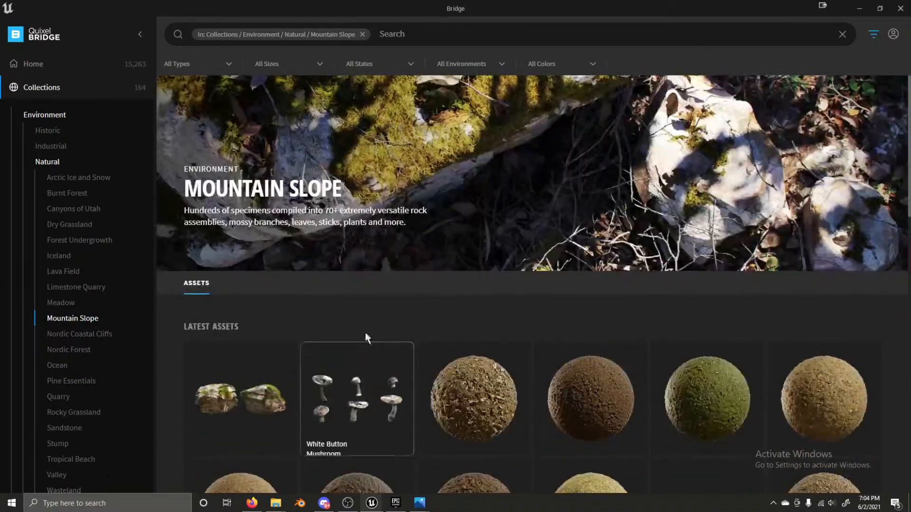
# Step: Go back to the Natural collections, open Nordic Coastal Cliffs and check its reference photos and assets
pyautogui.click(53, 165)
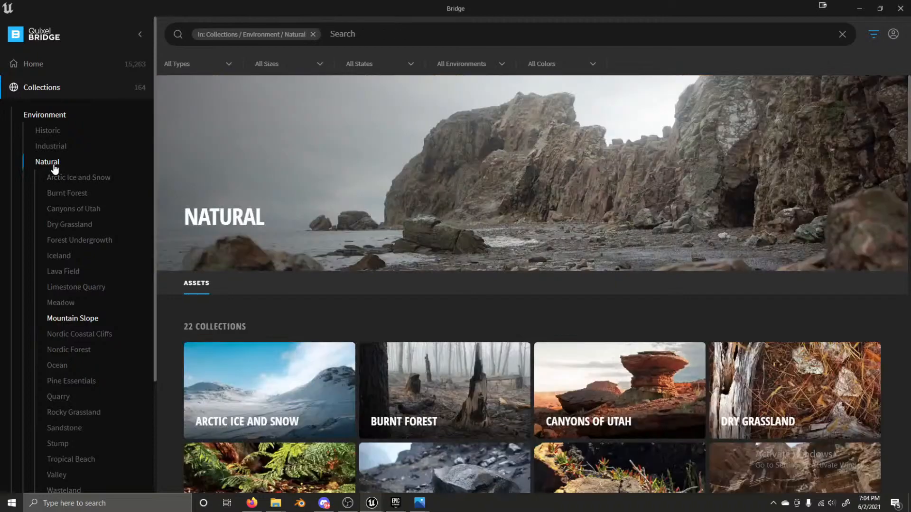
pyautogui.scroll(-4, 782, 303)
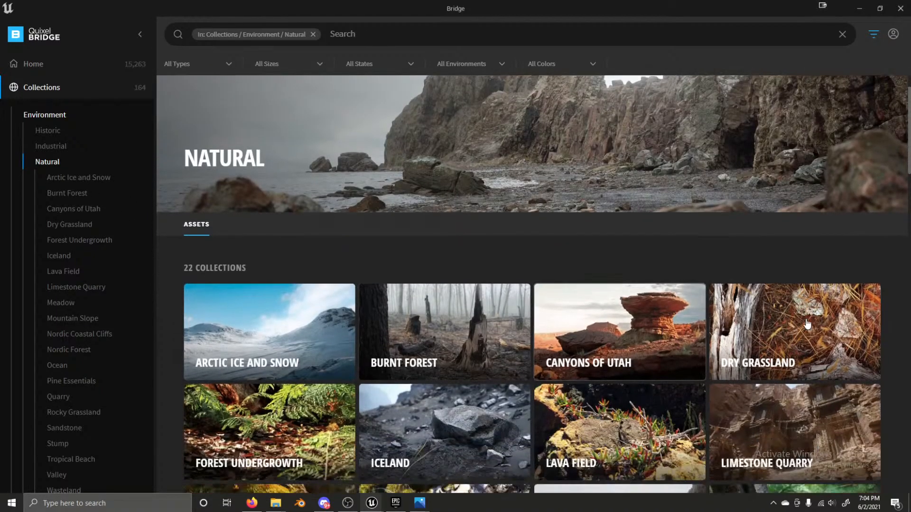
pyautogui.scroll(-2, 782, 303)
pyautogui.click(664, 298)
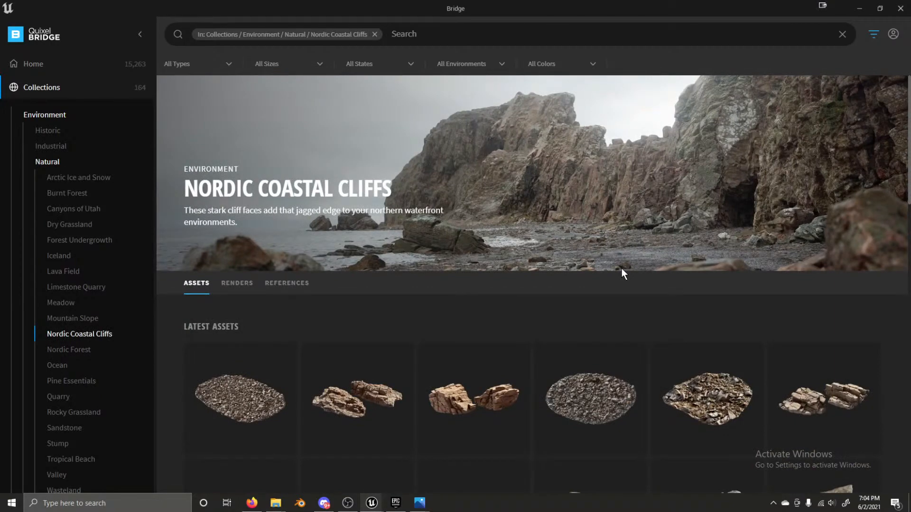
pyautogui.click(285, 290)
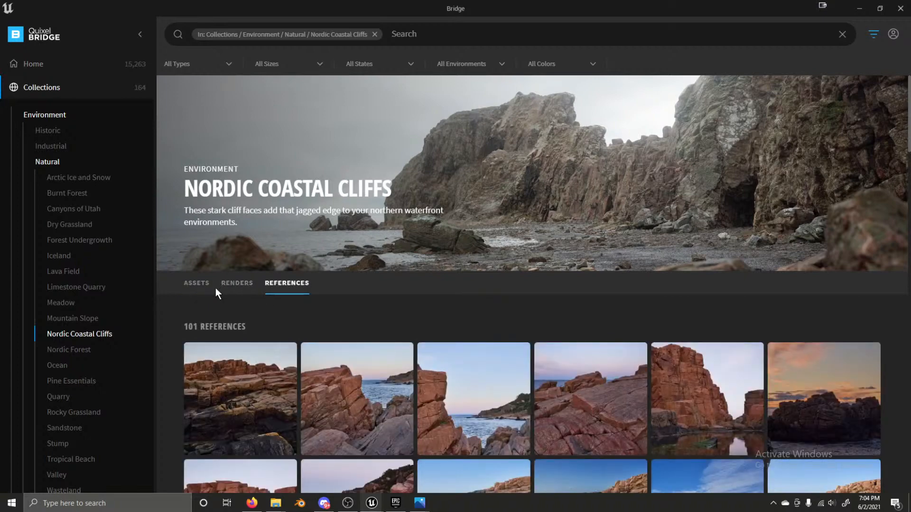
pyautogui.click(205, 287)
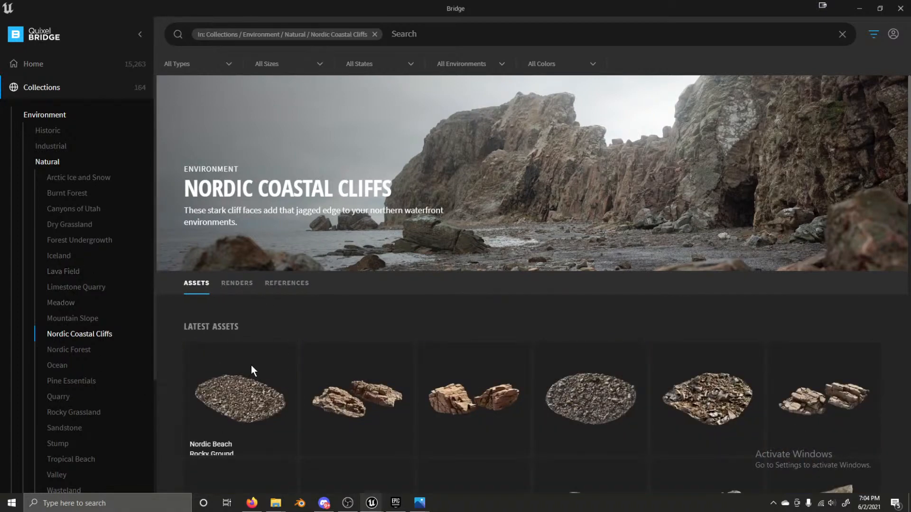
# Step: Open the Nordic Forest collection and look through its tree trunks, rocks and surfaces
pyautogui.click(85, 349)
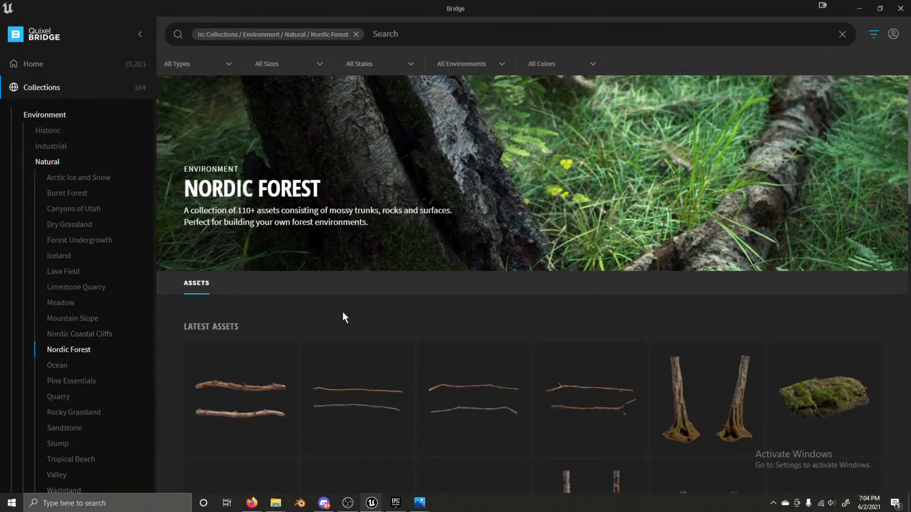
pyautogui.scroll(-10, 343, 311)
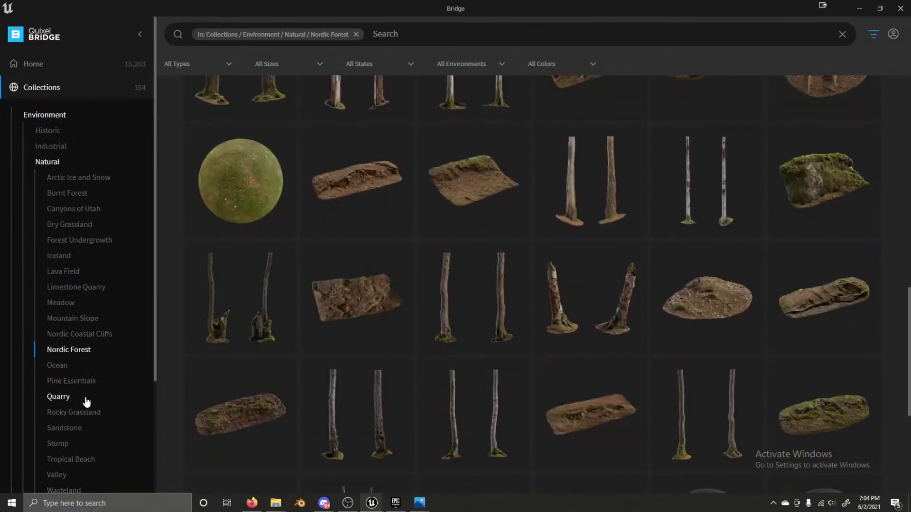
# Step: Open the Valley collection and examine its mossy rocks, logs and soil assets
pyautogui.scroll(-1, 86, 402)
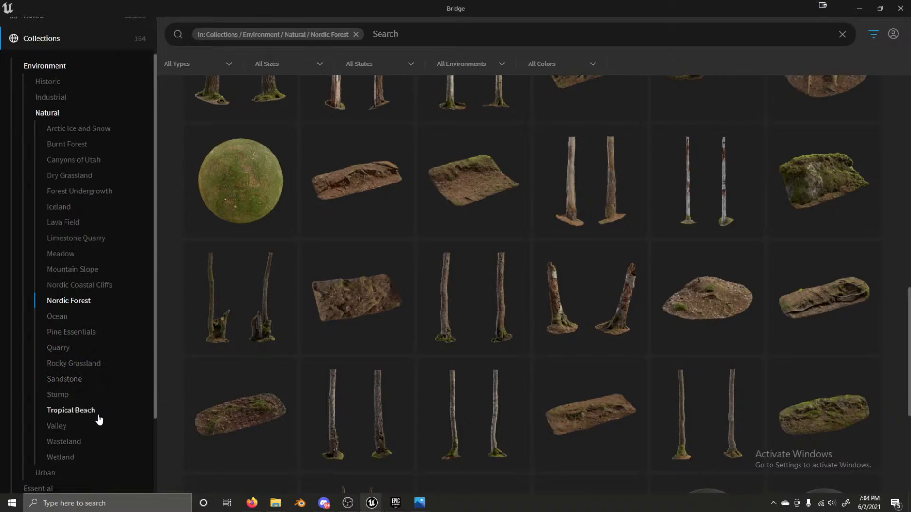
pyautogui.click(62, 440)
pyautogui.click(59, 426)
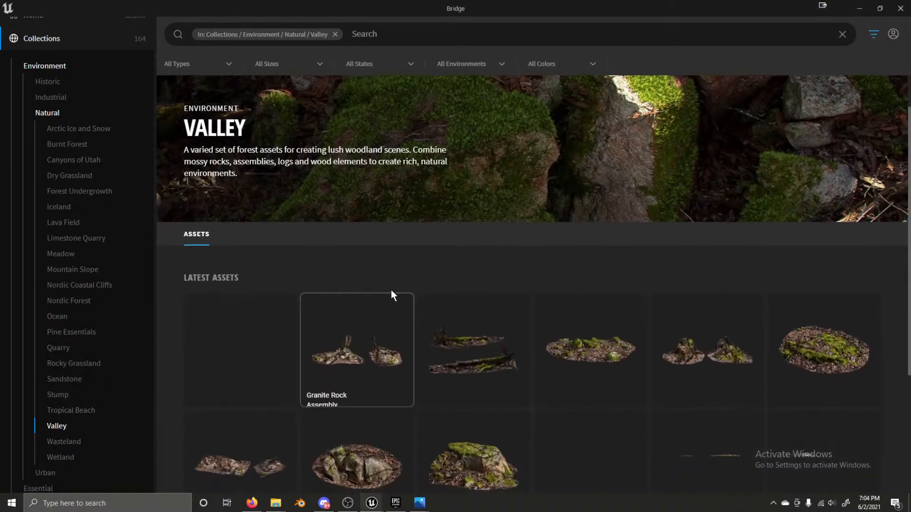
pyautogui.scroll(-3, 390, 295)
pyautogui.scroll(1, 294, 249)
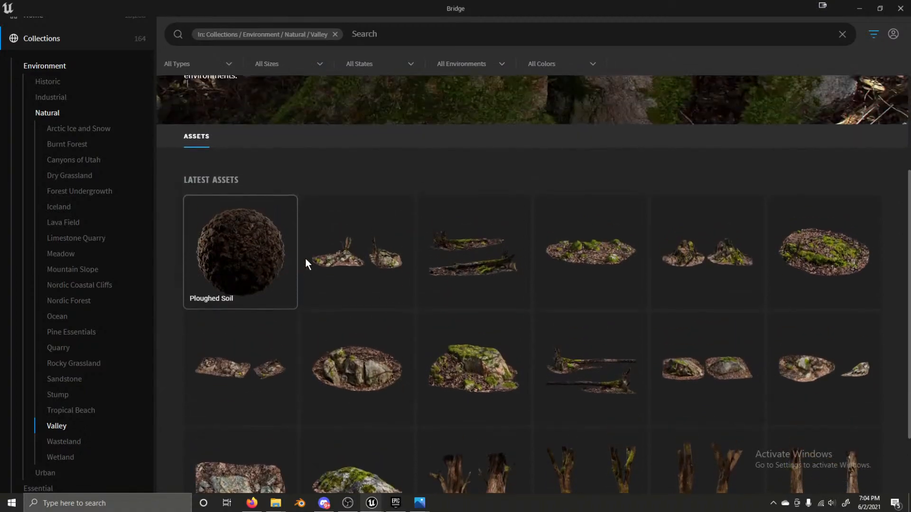
pyautogui.scroll(3, 305, 257)
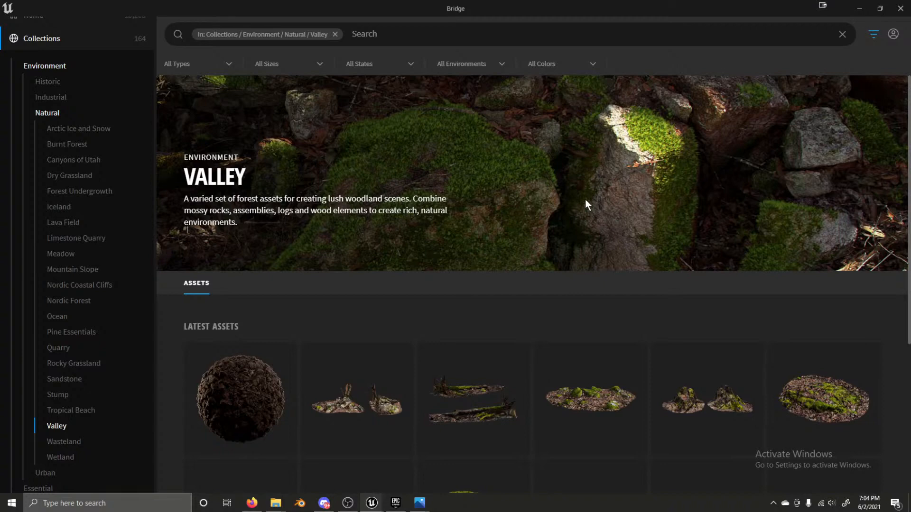
pyautogui.scroll(-4, 374, 332)
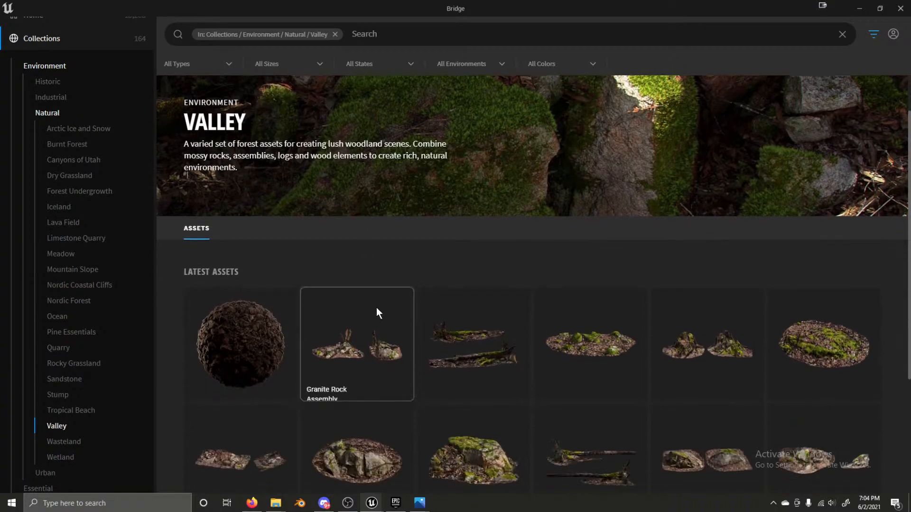
pyautogui.scroll(-1, 389, 273)
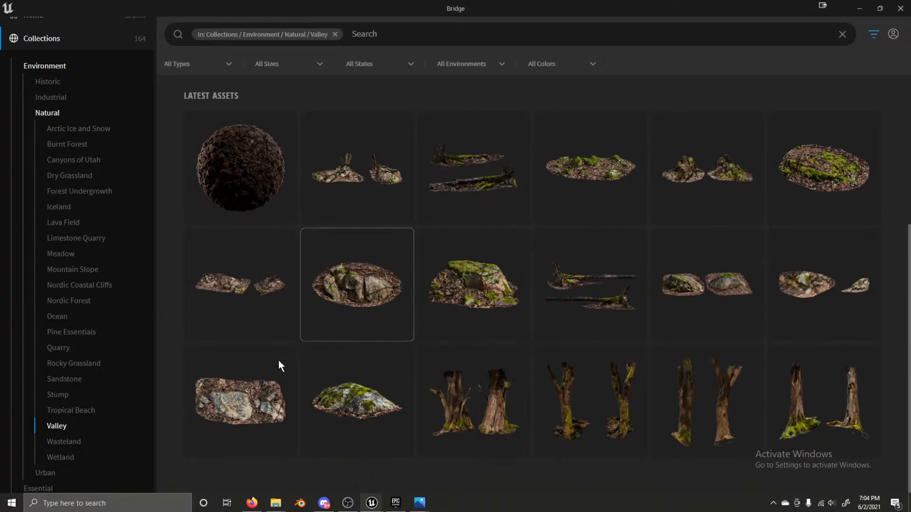
pyautogui.scroll(1, 272, 366)
pyautogui.scroll(3, 272, 367)
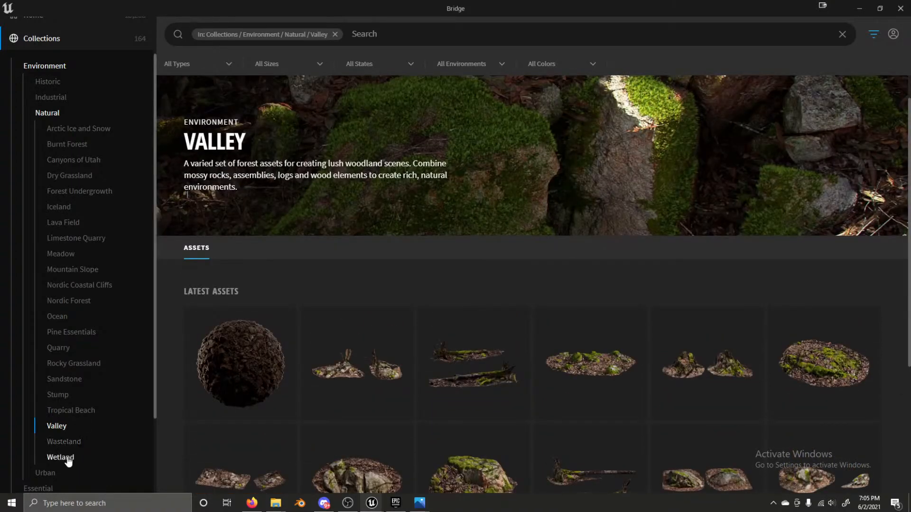
# Step: Open the Wetland collection and review its assets and renders
pyautogui.click(68, 458)
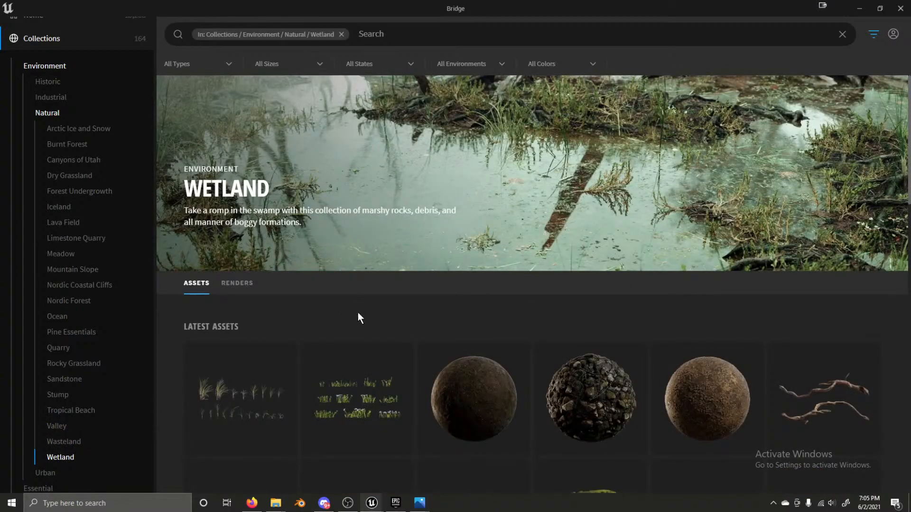
pyautogui.scroll(-5, 360, 318)
pyautogui.scroll(5, 360, 318)
pyautogui.click(237, 284)
pyautogui.click(205, 286)
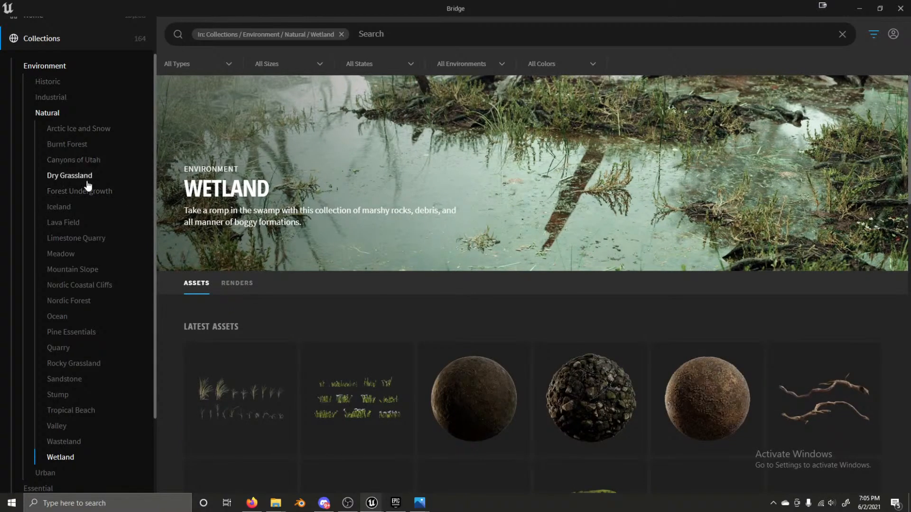
# Step: Reopen the Nordic Coastal Cliffs collection and study its reference photos of rocky shores and cliffs
pyautogui.click(77, 286)
pyautogui.click(270, 289)
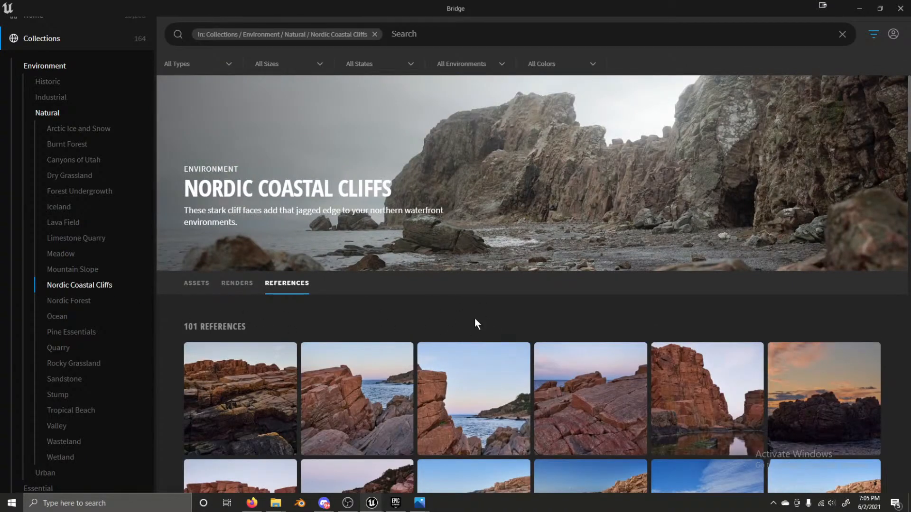
pyautogui.scroll(-7, 494, 303)
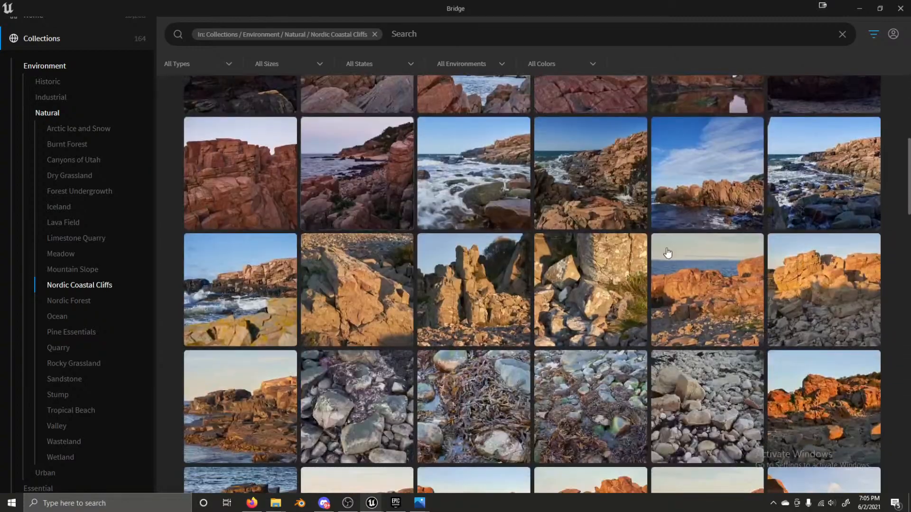
pyautogui.scroll(-5, 668, 253)
pyautogui.scroll(-11, 671, 258)
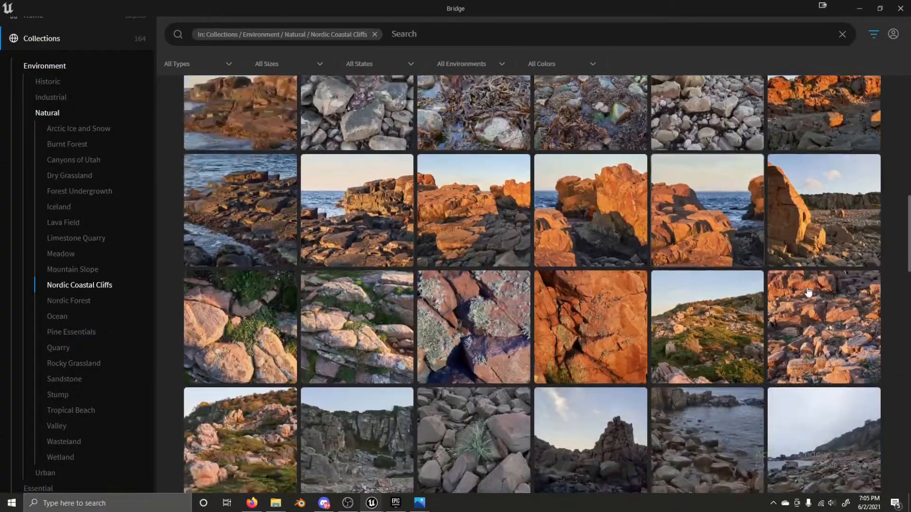
pyautogui.scroll(-3, 349, 223)
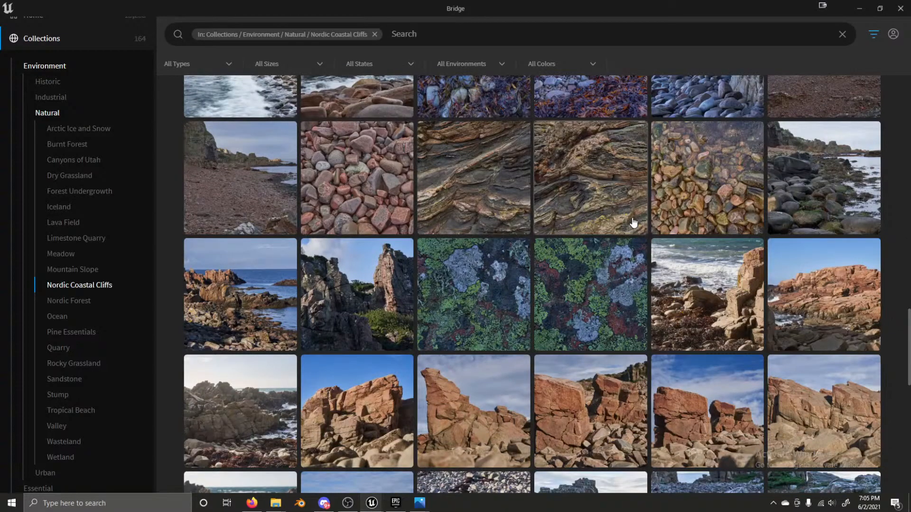
pyautogui.scroll(-2, 636, 209)
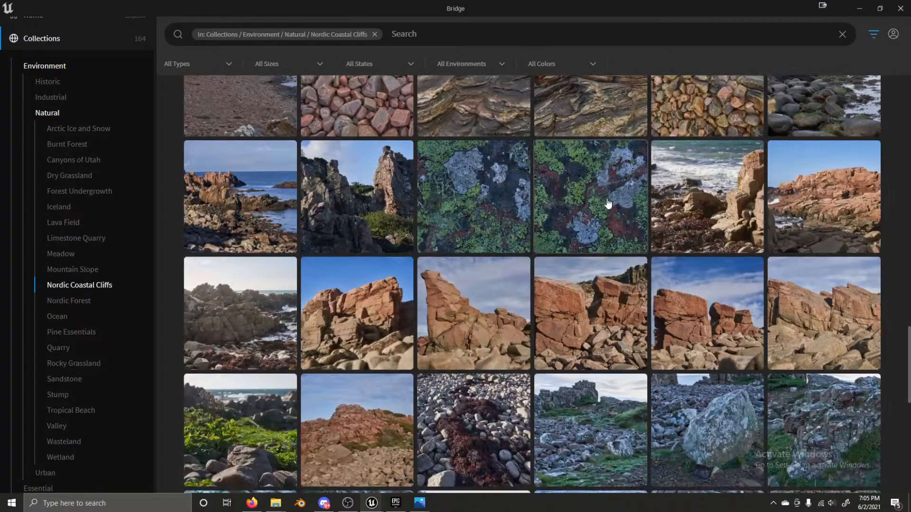
pyautogui.scroll(-7, 616, 199)
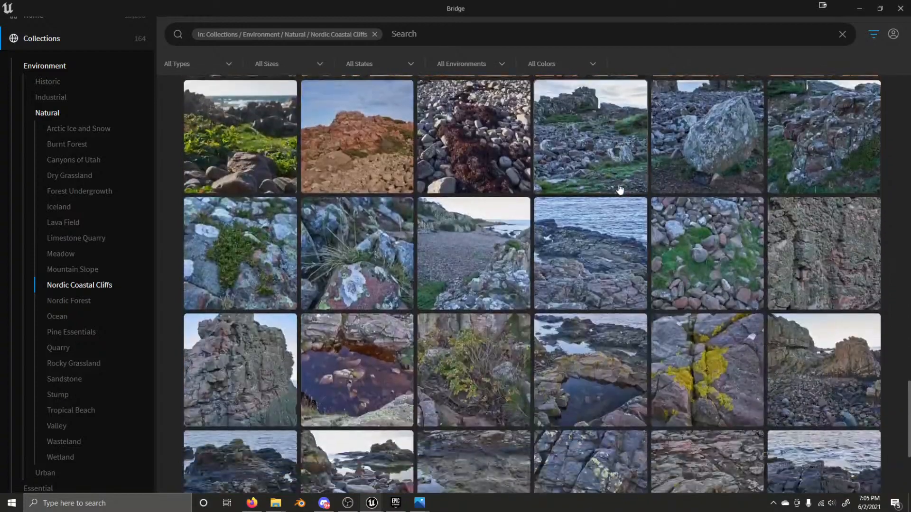
pyautogui.scroll(-3, 681, 153)
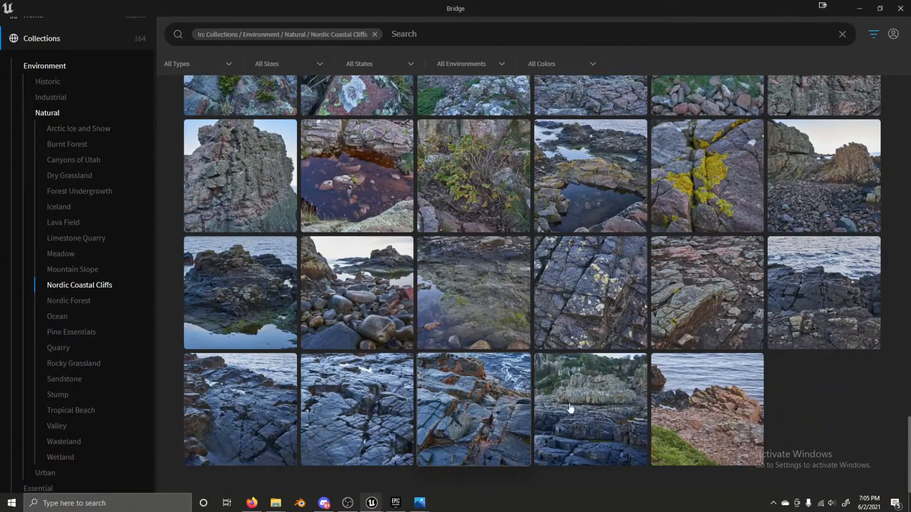
pyautogui.scroll(10, 758, 391)
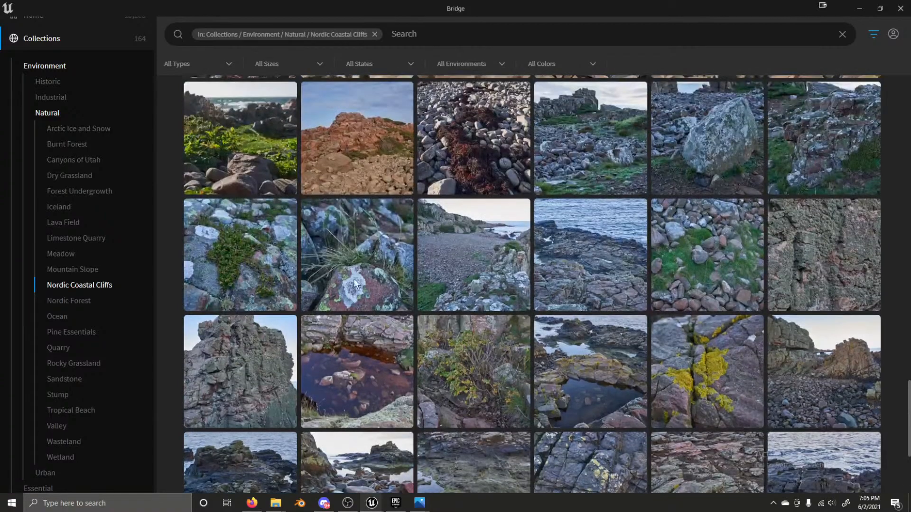
pyautogui.scroll(3, 334, 252)
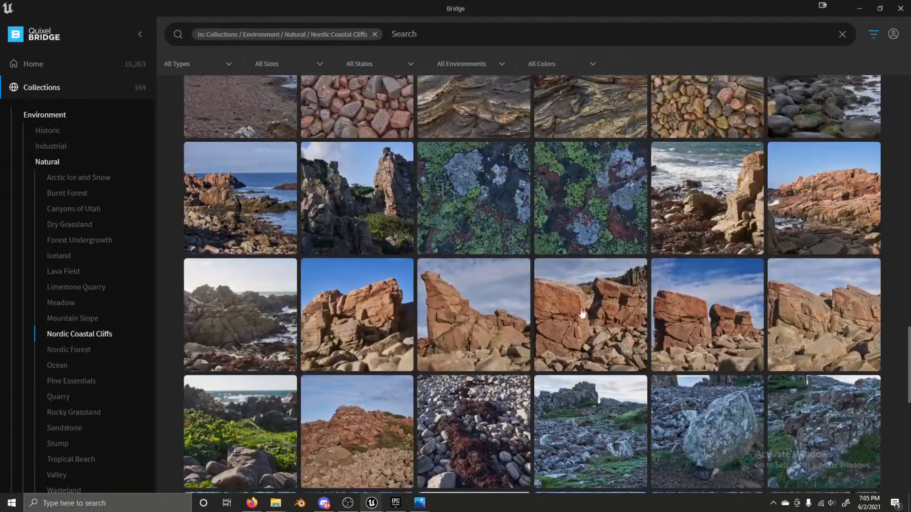
pyautogui.scroll(3, 648, 314)
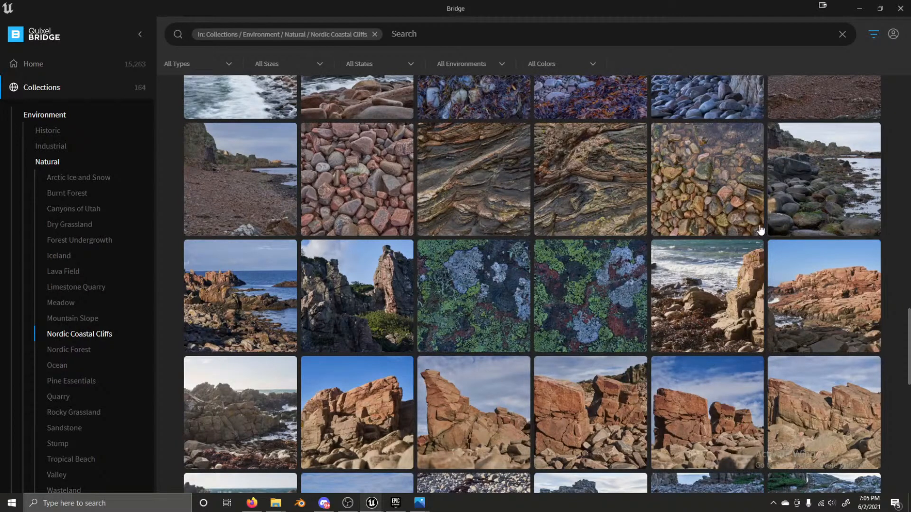
pyautogui.scroll(3, 760, 229)
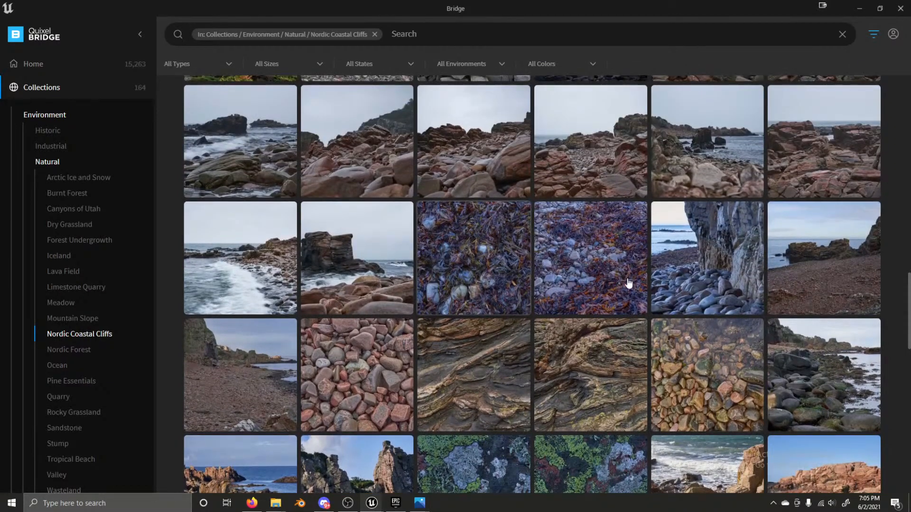
# Step: Review the remaining Nordic Coastal Cliffs reference photos, followed by the collection's renders and assets
pyautogui.scroll(2, 664, 185)
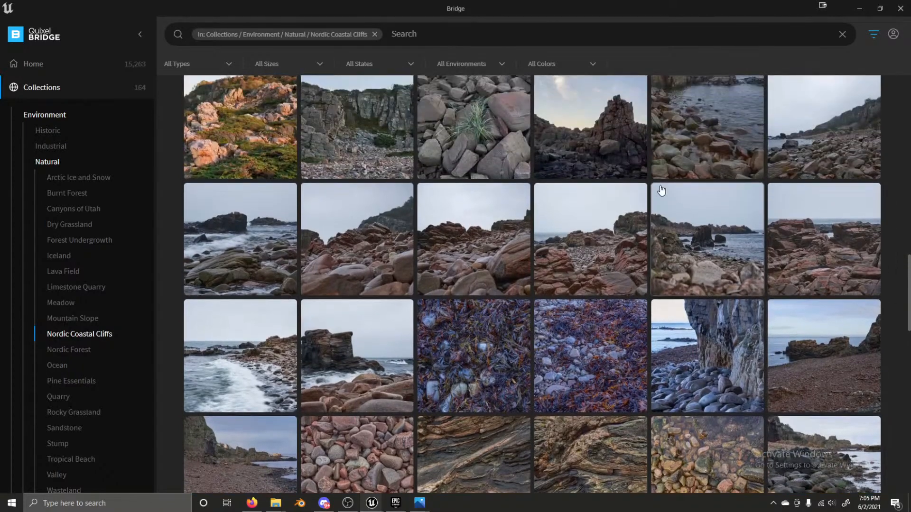
pyautogui.scroll(2, 660, 190)
pyautogui.scroll(2, 406, 274)
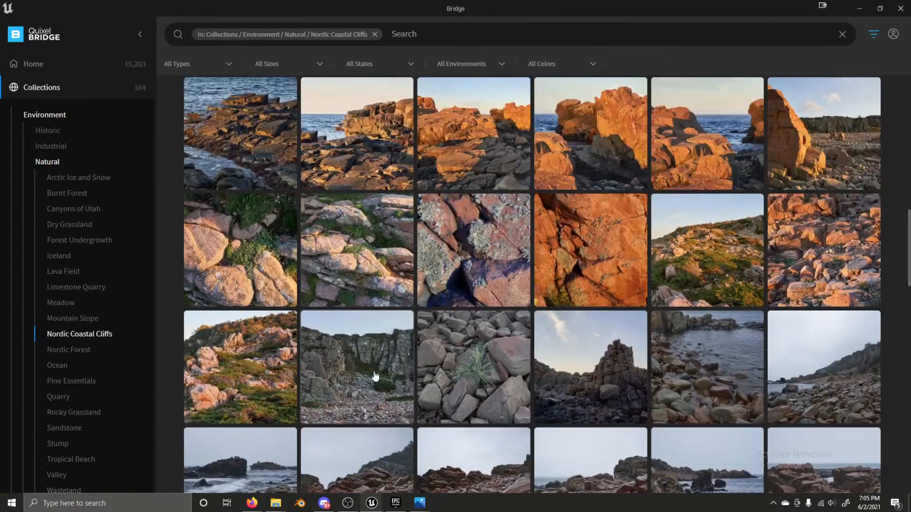
pyautogui.scroll(6, 374, 376)
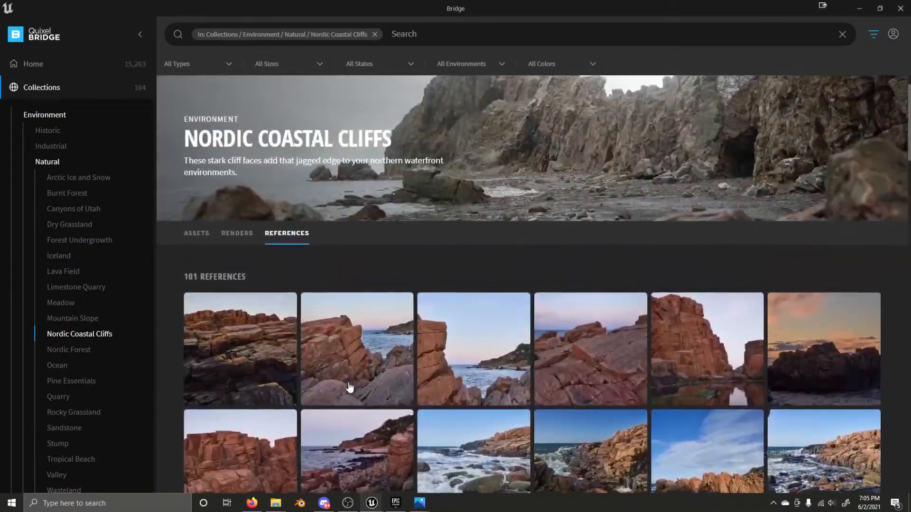
pyautogui.scroll(1, 349, 388)
pyautogui.click(243, 236)
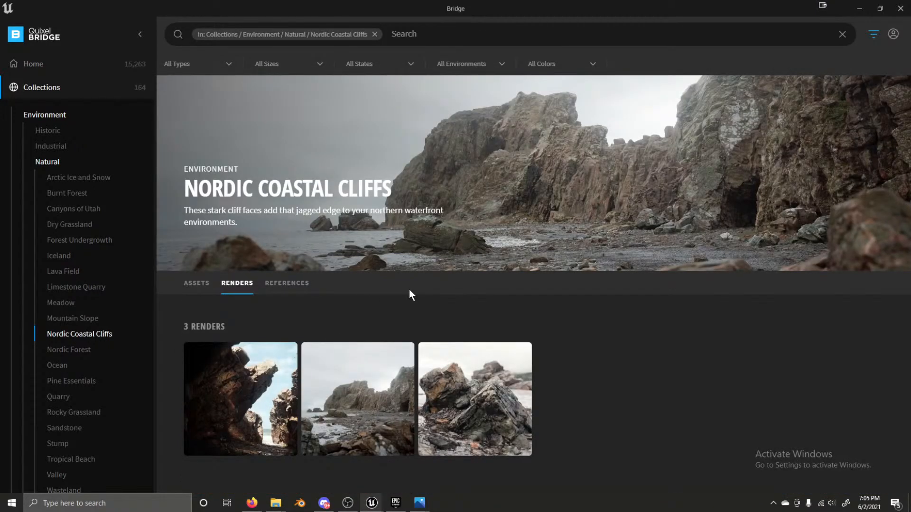
pyautogui.click(197, 283)
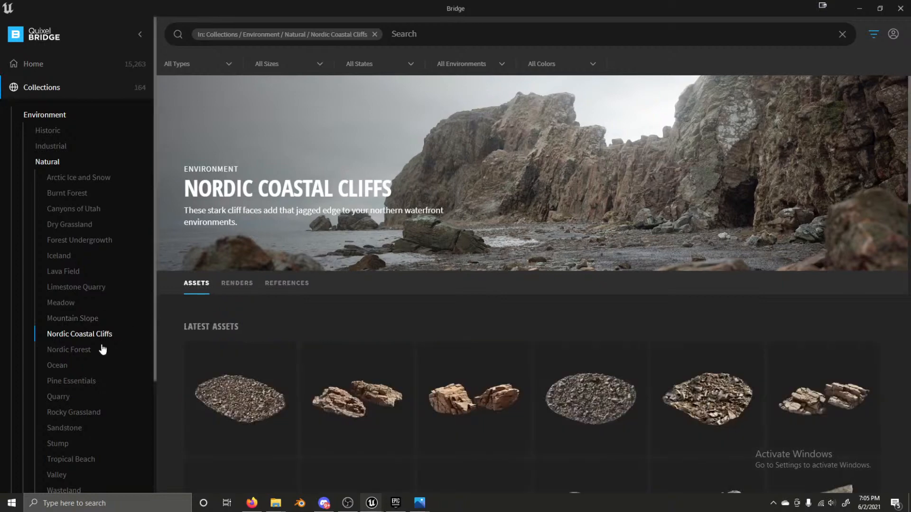
# Step: Browse the Nordic Forest, Ocean and Pine Essentials collections
pyautogui.click(72, 350)
pyautogui.click(71, 367)
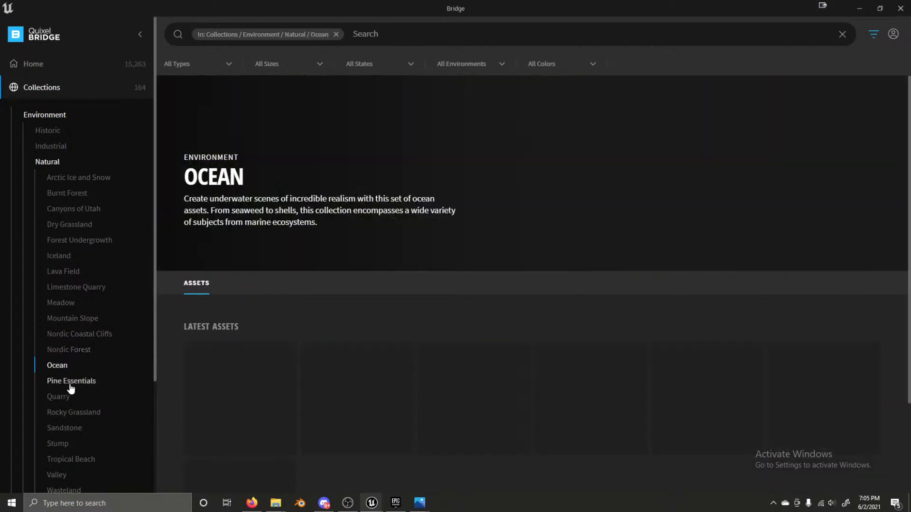
pyautogui.click(71, 383)
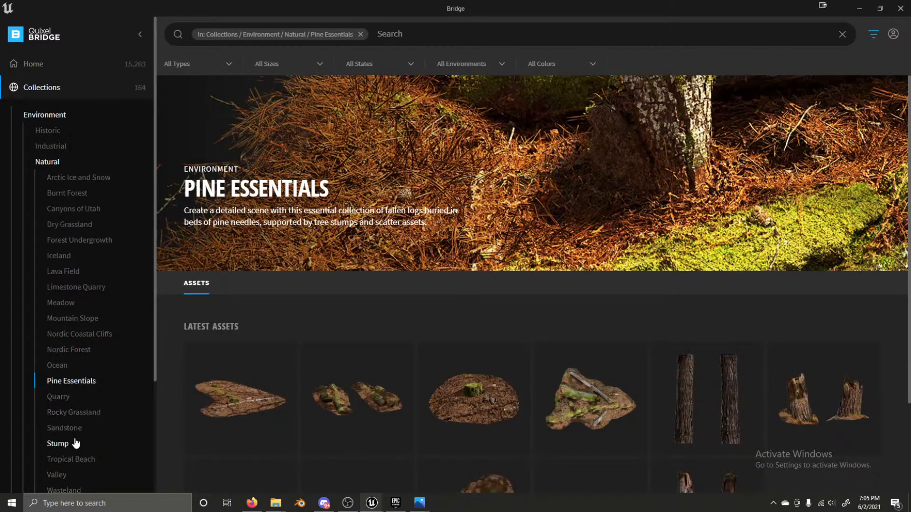
# Step: Open the Wetland collection and inspect the details of two Mossy Ground surfaces and Mossy Creek Stones
pyautogui.scroll(-4, 75, 406)
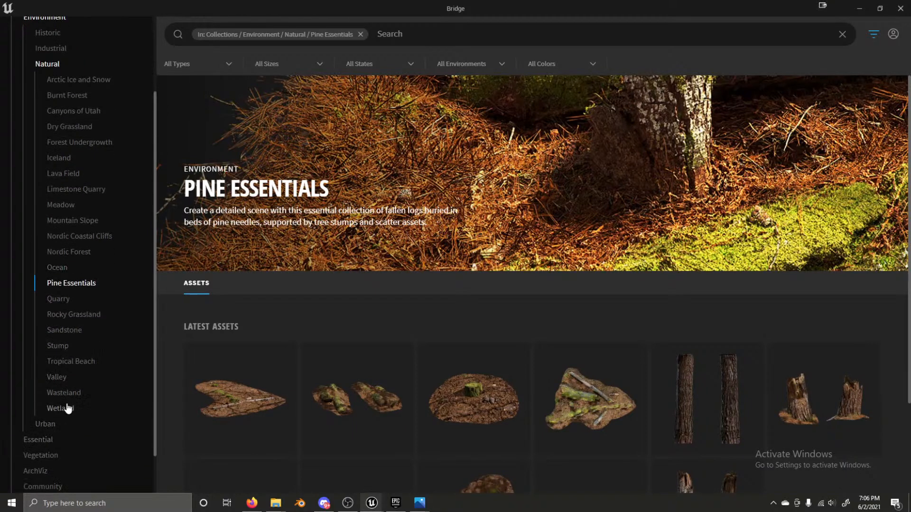
pyautogui.click(70, 407)
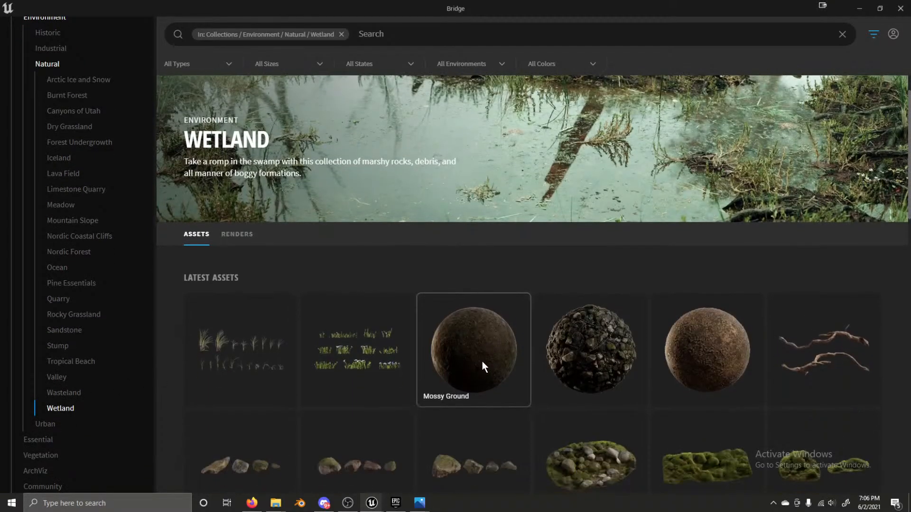
pyautogui.click(478, 353)
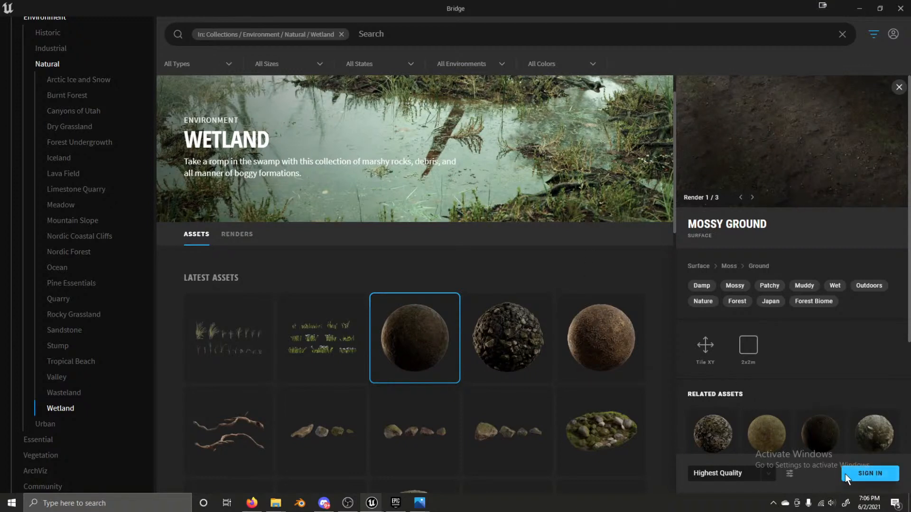
pyautogui.scroll(-5, 542, 347)
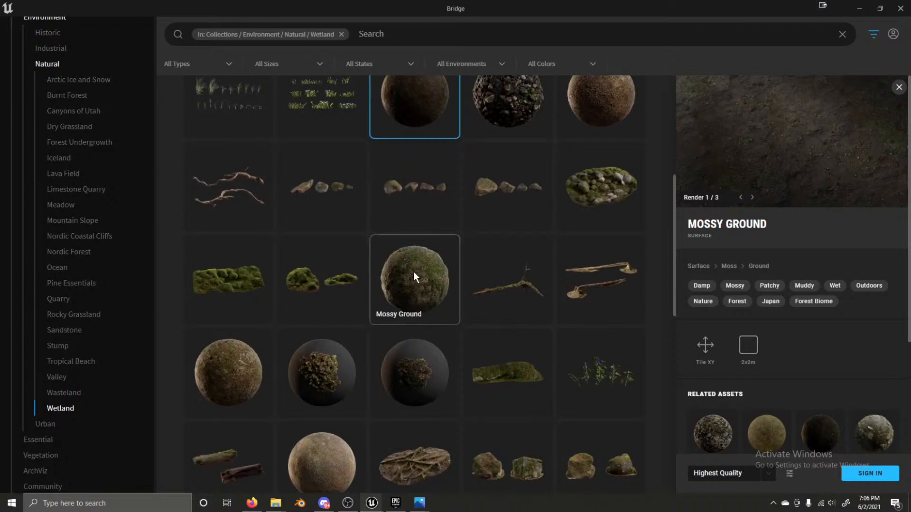
pyautogui.click(414, 272)
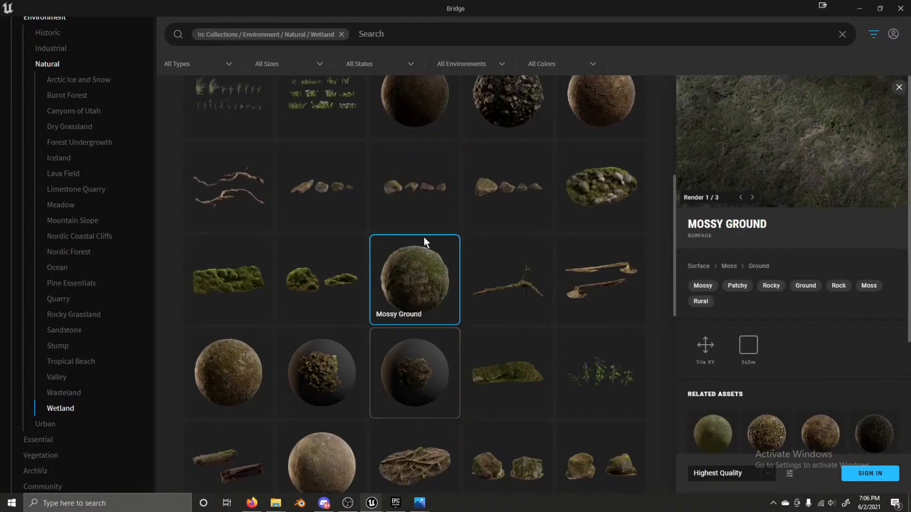
pyautogui.click(479, 93)
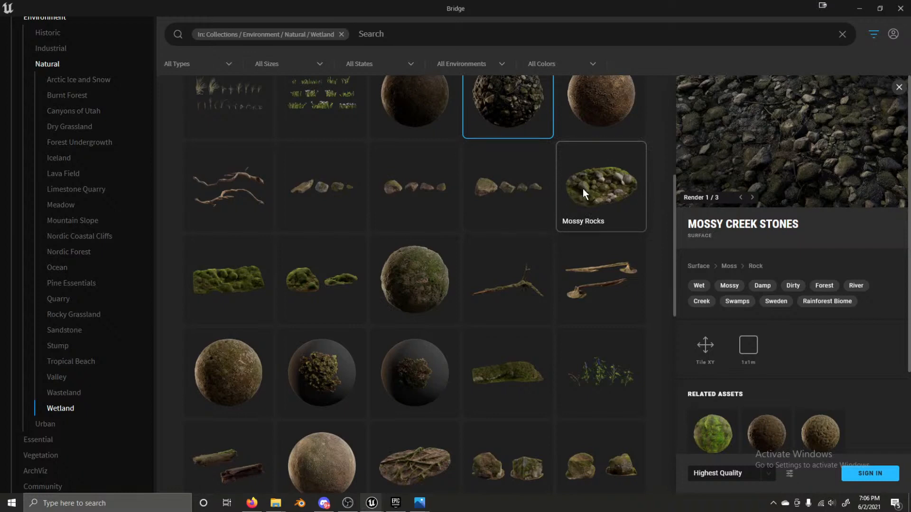
# Step: Inspect the Swamp Water surface, the Spanish Moss decal and the leafy Mossy Ground surface further down the Wetland assets
pyautogui.scroll(-4, 375, 231)
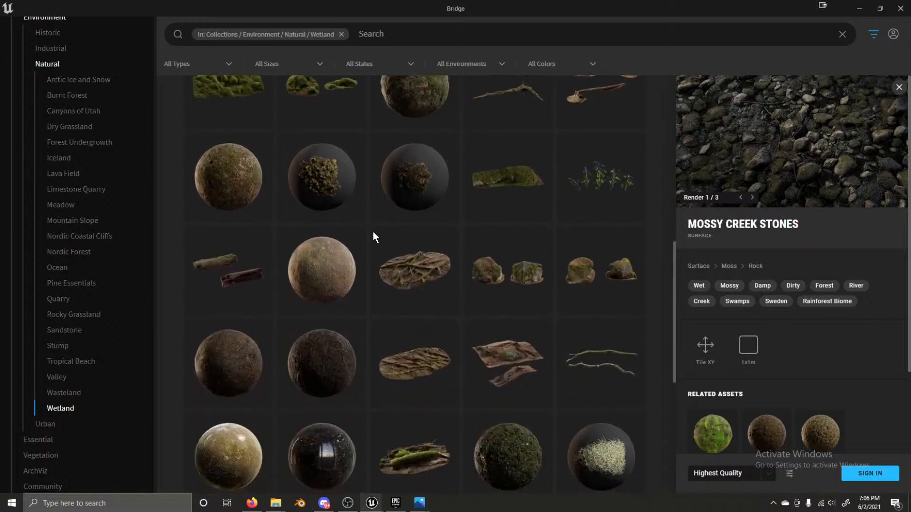
pyautogui.scroll(-6, 372, 231)
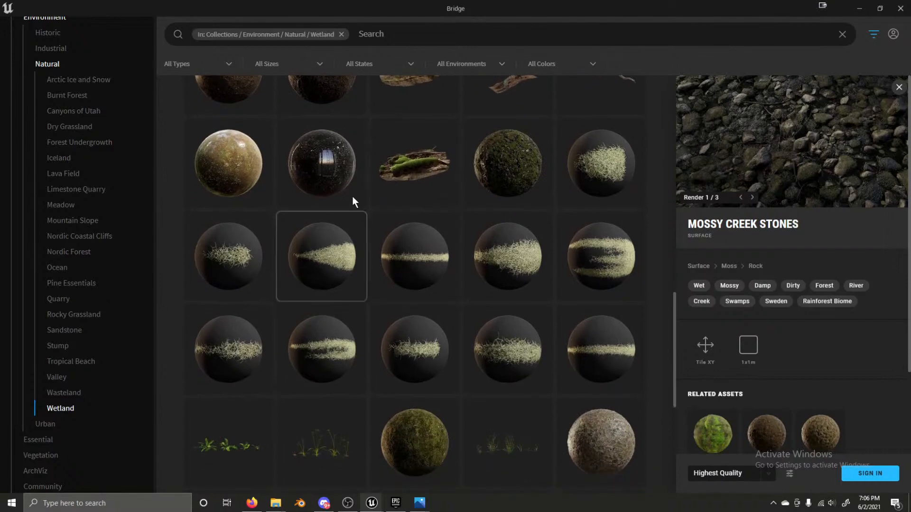
pyautogui.click(328, 175)
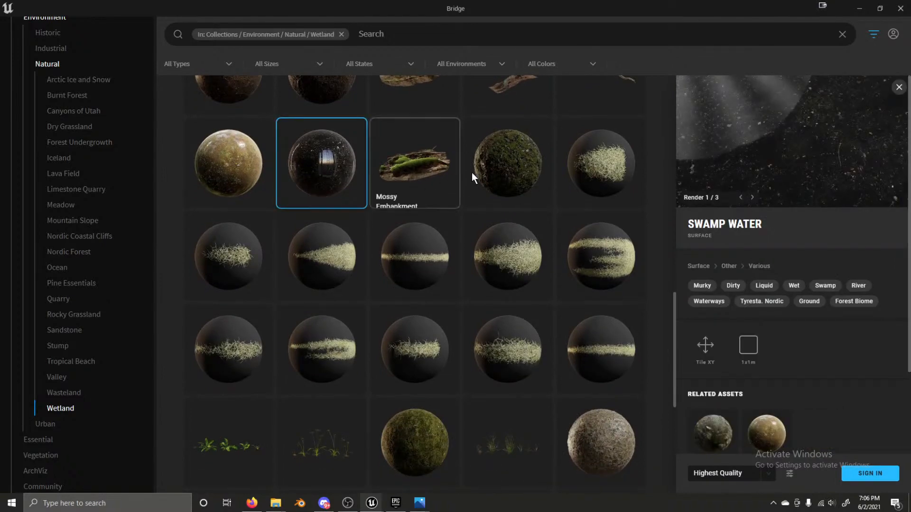
pyautogui.click(495, 169)
pyautogui.click(328, 169)
pyautogui.scroll(1, 352, 184)
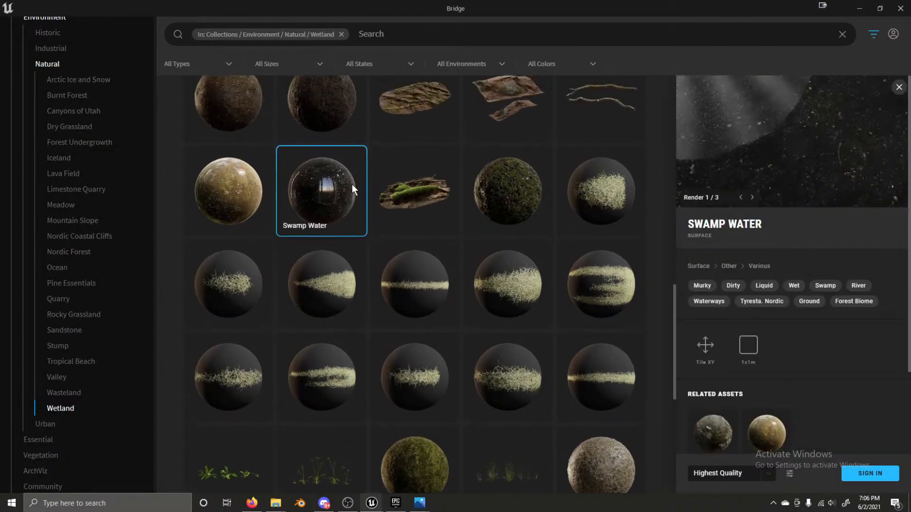
pyautogui.click(548, 217)
pyautogui.click(591, 213)
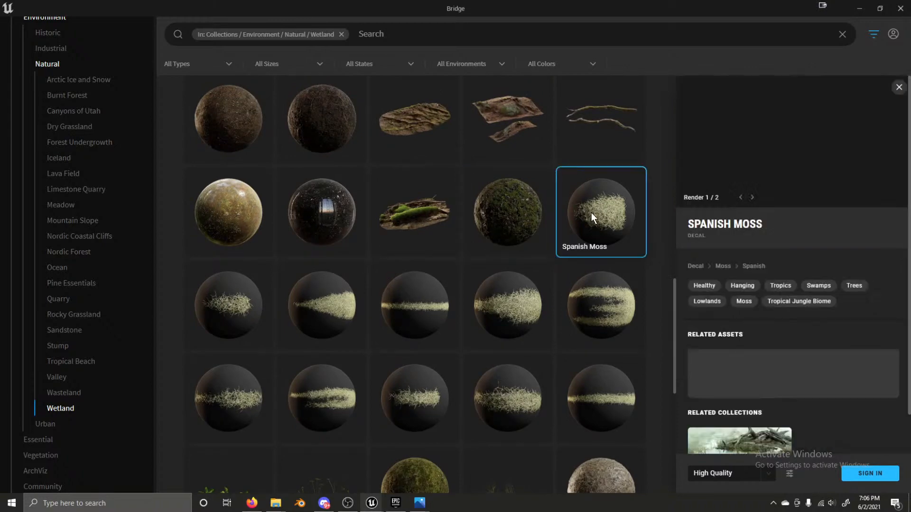
pyautogui.click(508, 212)
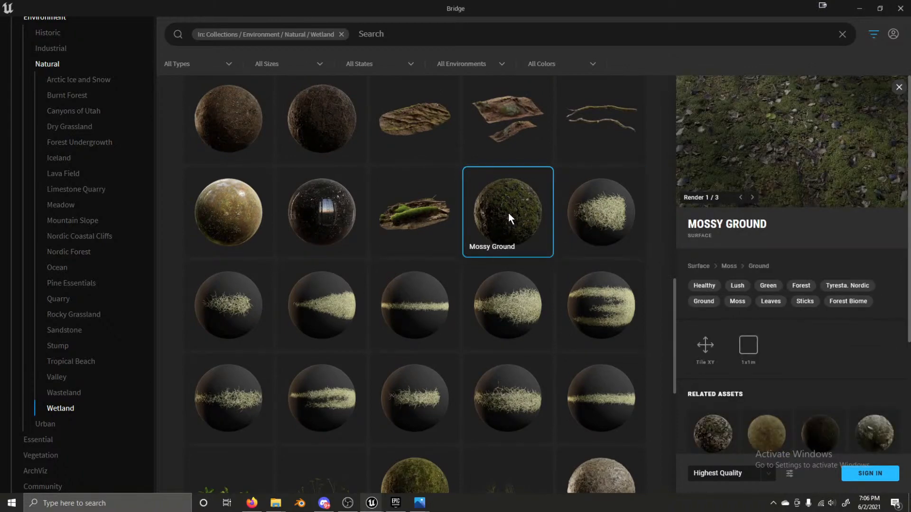
# Step: Inspect the green Mossy Ground, Wild Grass and Ferns, and Wet Soil Ground surfaces near the end of the Wetland assets
pyautogui.scroll(-10, 508, 212)
pyautogui.click(405, 157)
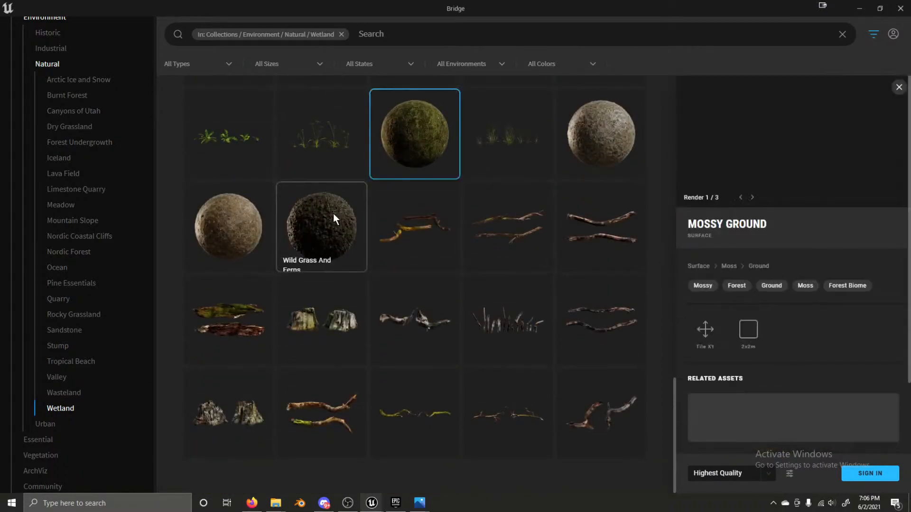
pyautogui.click(340, 227)
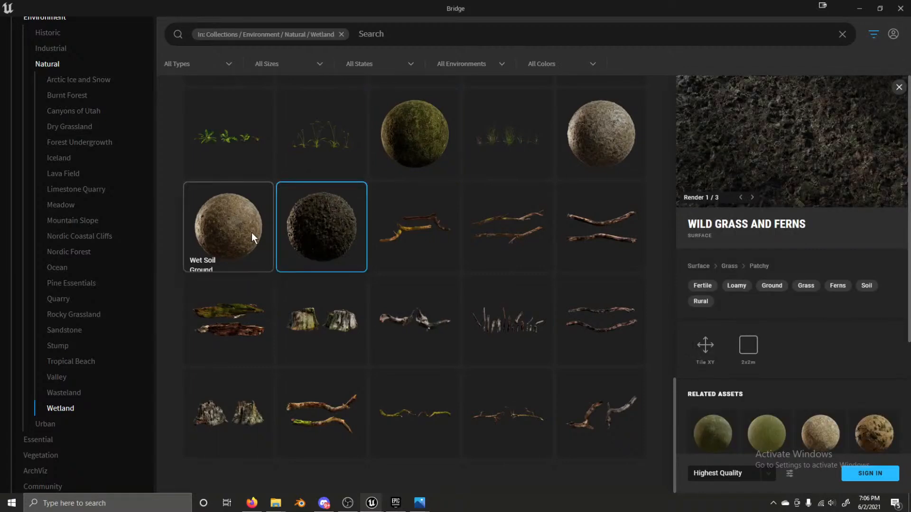
pyautogui.click(252, 232)
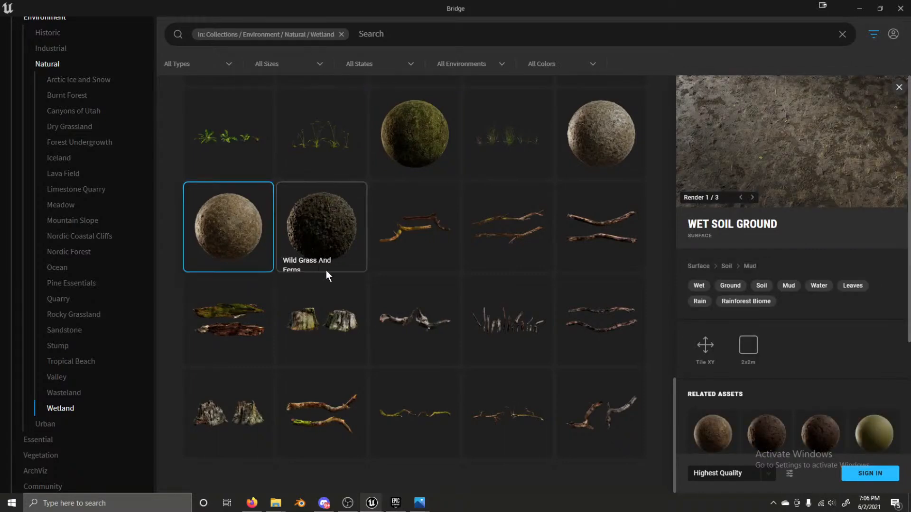
# Step: Go back up through the Wetland assets and inspect the worn, pitted Mossy Ground surface
pyautogui.scroll(5, 255, 306)
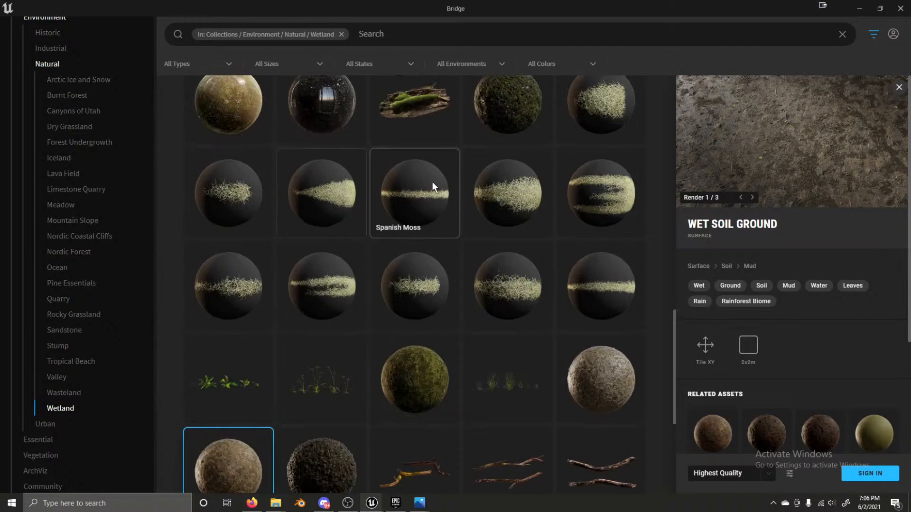
pyautogui.scroll(7, 433, 185)
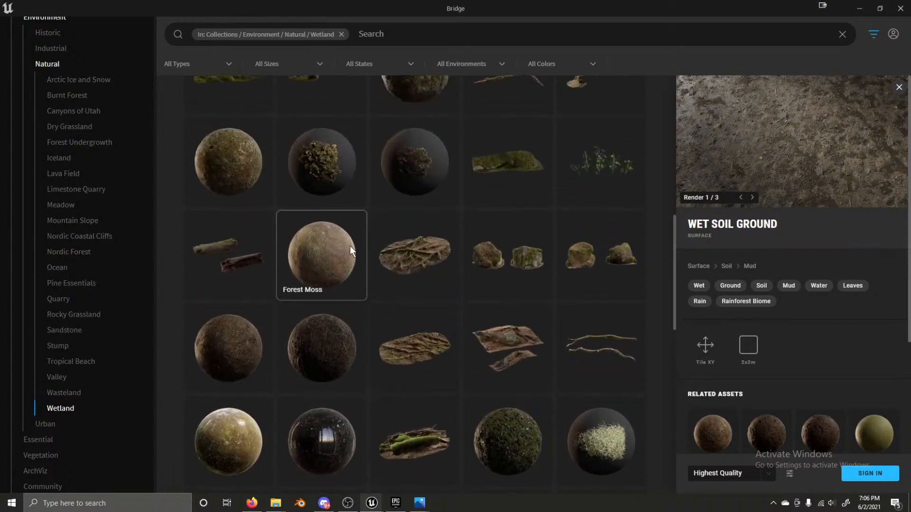
pyautogui.scroll(3, 499, 287)
pyautogui.click(239, 303)
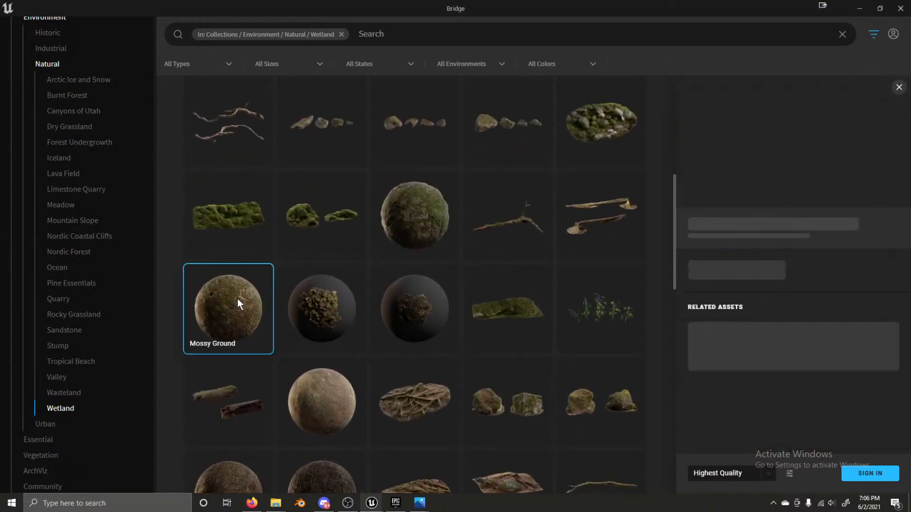
pyautogui.scroll(3, 237, 298)
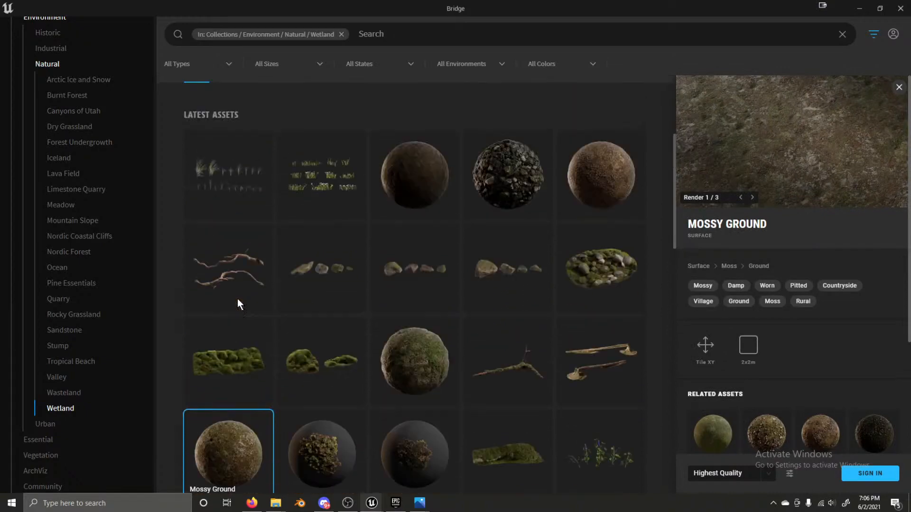
pyautogui.scroll(4, 237, 298)
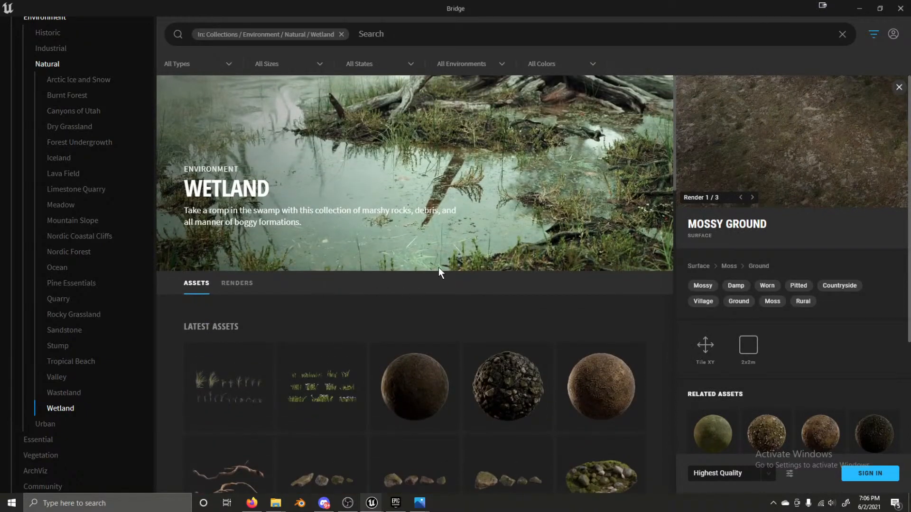
# Step: Reopen the Valley collection and look over its mossy rocks, logs and stumps
pyautogui.click(64, 393)
pyautogui.click(56, 377)
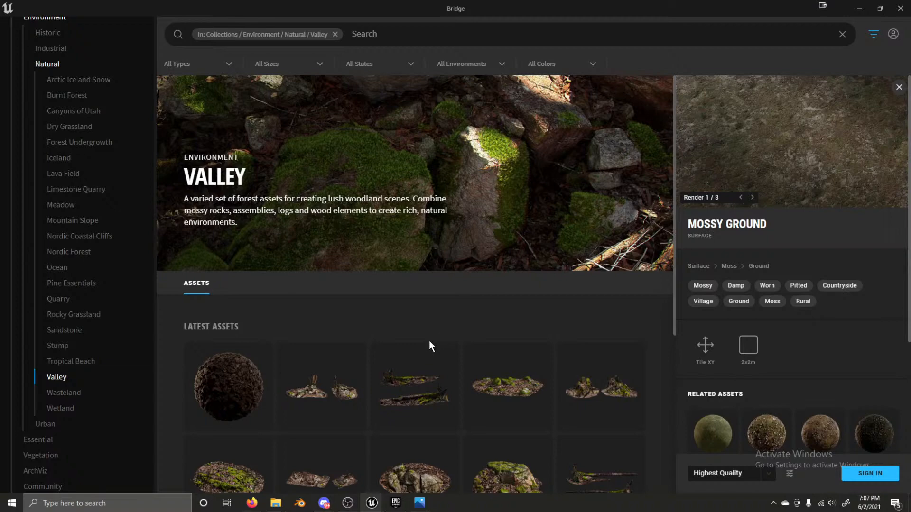
pyautogui.scroll(-4, 429, 341)
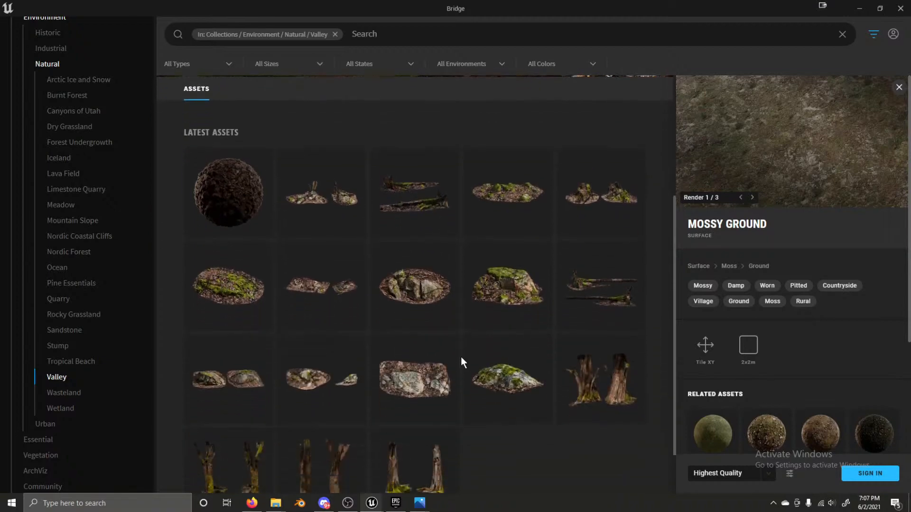
pyautogui.scroll(5, 463, 361)
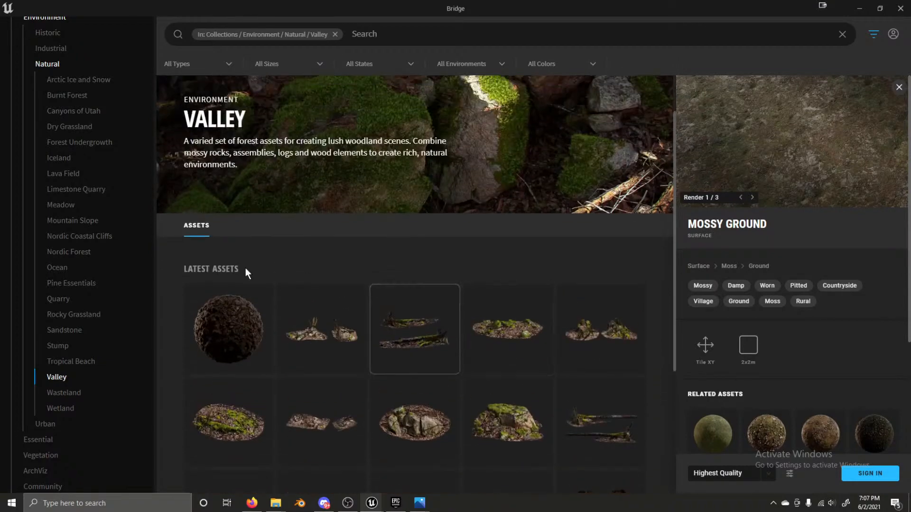
# Step: Check the Tropical Beach collection, and in the Stump collection inspect both River Debris surfaces and the remaining assets
pyautogui.click(82, 361)
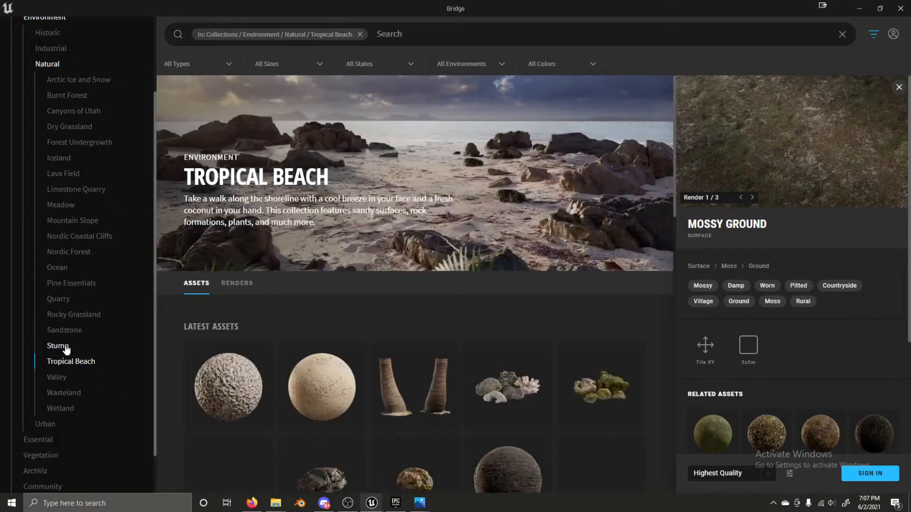
pyautogui.click(66, 348)
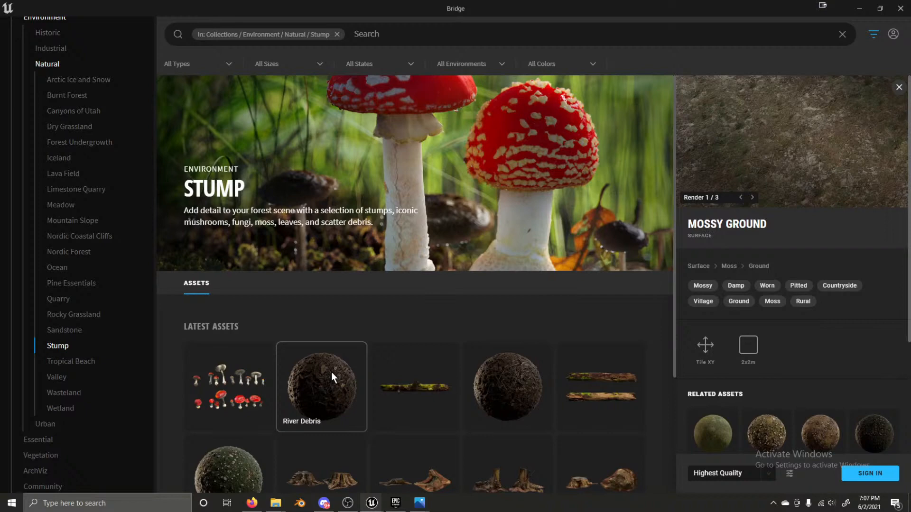
pyautogui.click(325, 375)
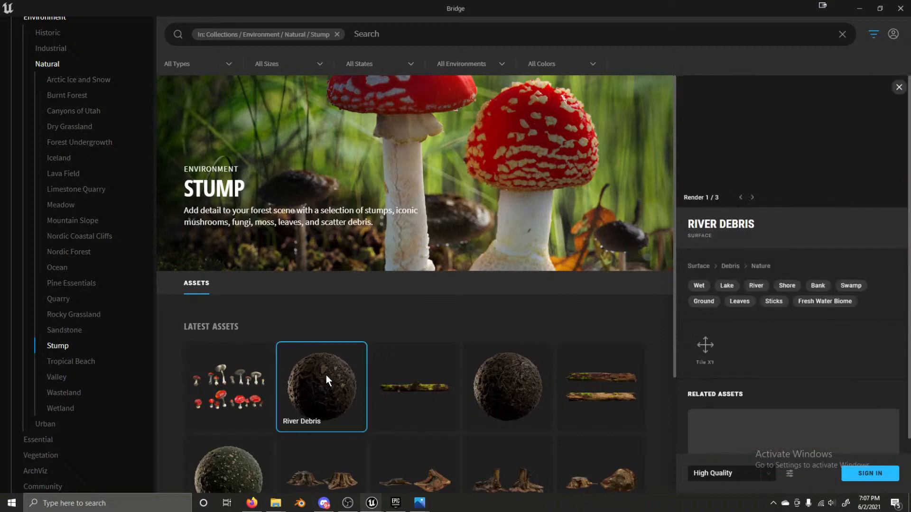
pyautogui.click(528, 394)
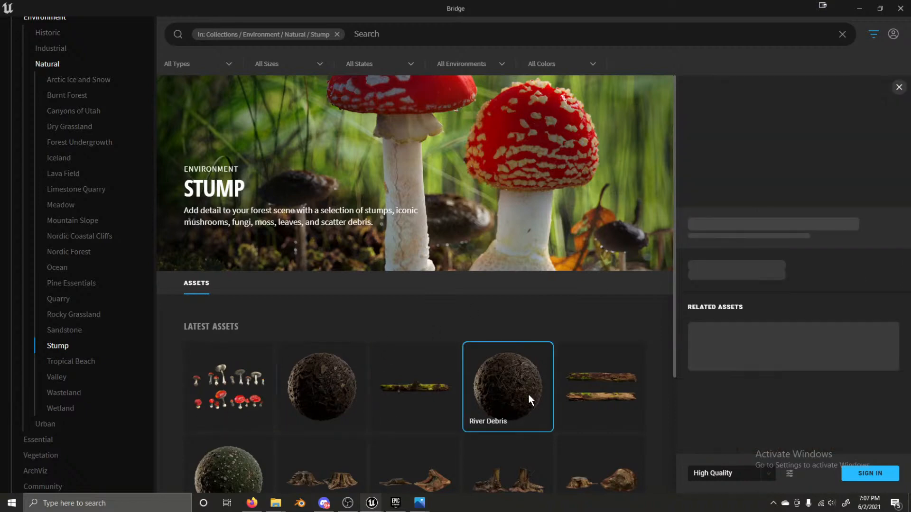
pyautogui.scroll(-1, 565, 294)
pyautogui.scroll(-2, 565, 294)
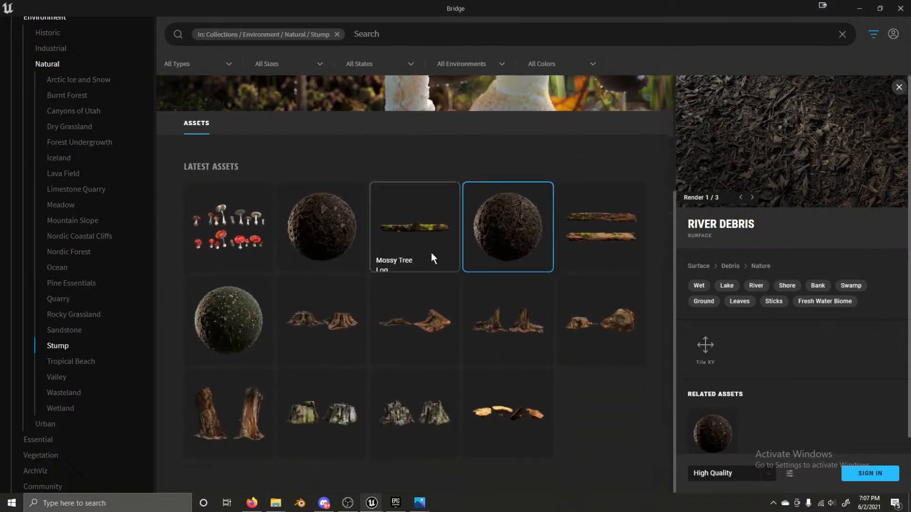
# Step: Inspect the Moss surface in the Stump collection, and in the Quarry collection examine both Sharp Cliff assets
pyautogui.click(260, 320)
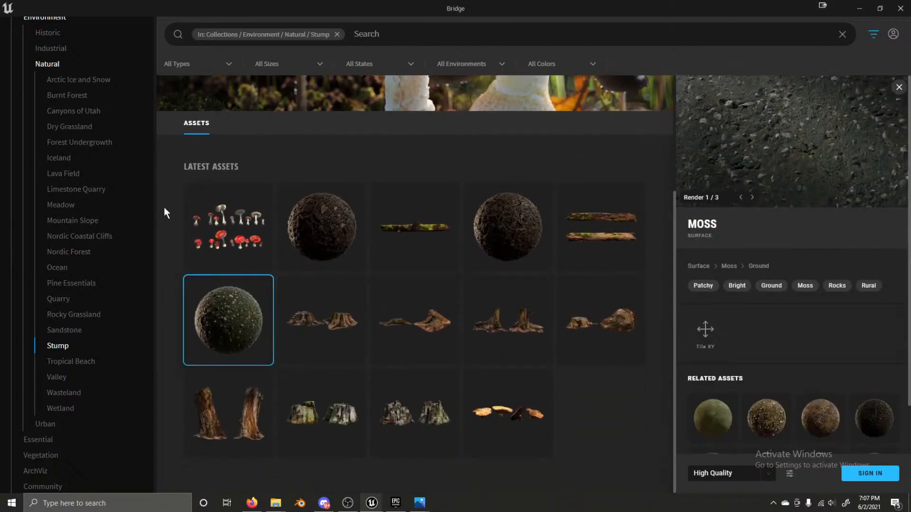
pyautogui.click(78, 330)
pyautogui.click(71, 301)
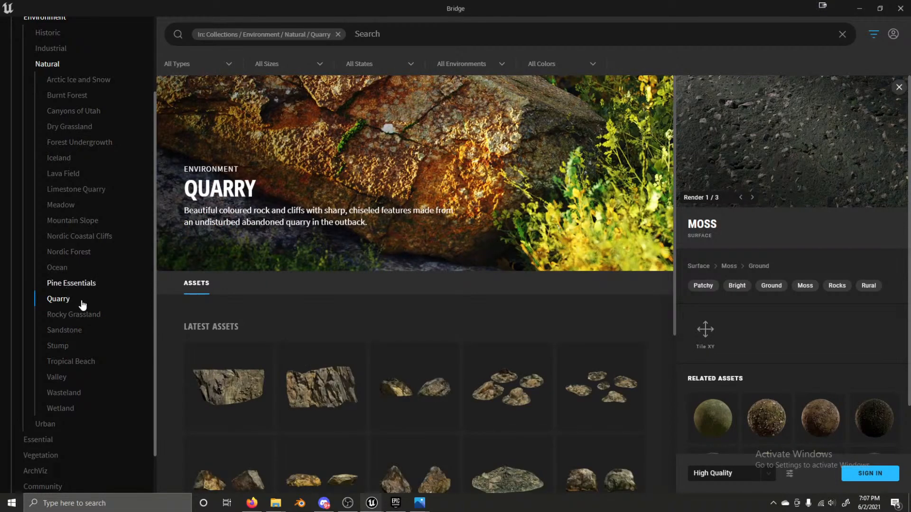
pyautogui.click(284, 383)
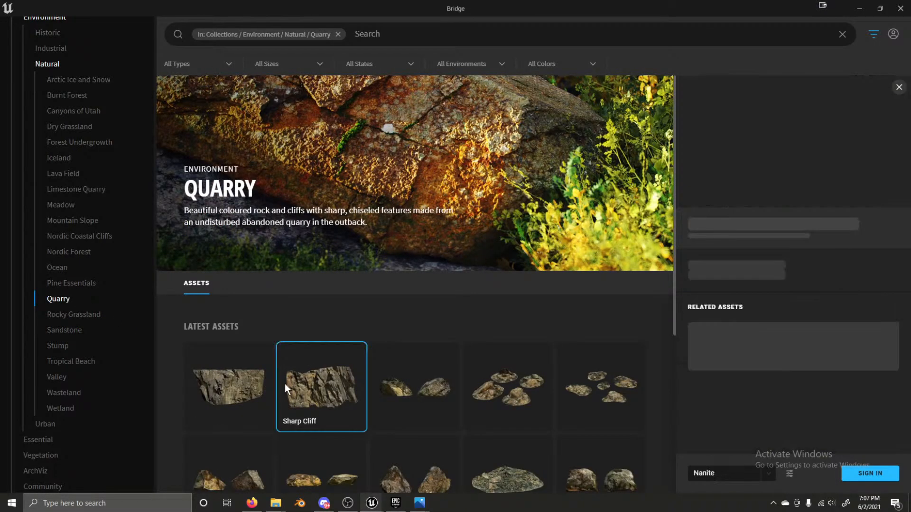
pyautogui.click(241, 379)
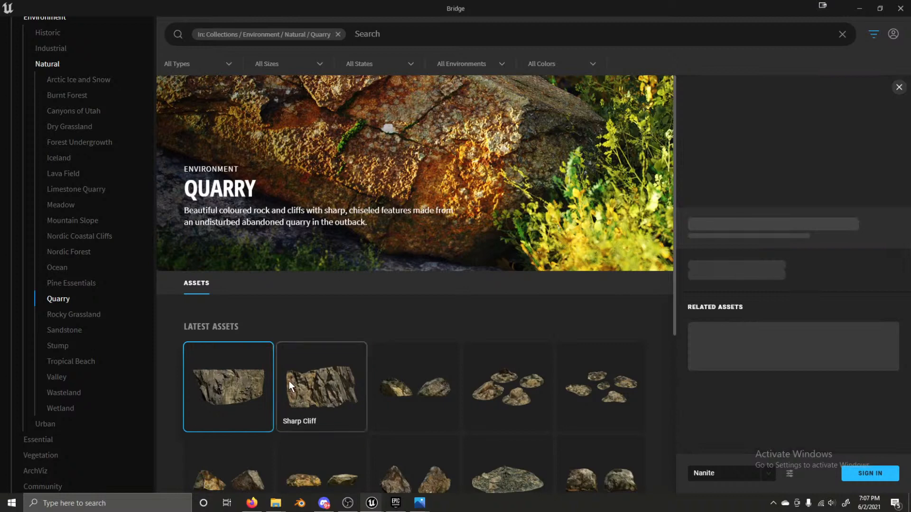
pyautogui.click(311, 386)
# Step: Compare the Sandy Rock Assembly with the Desert Rocks Assembly among the Quarry assets
pyautogui.scroll(-5, 477, 360)
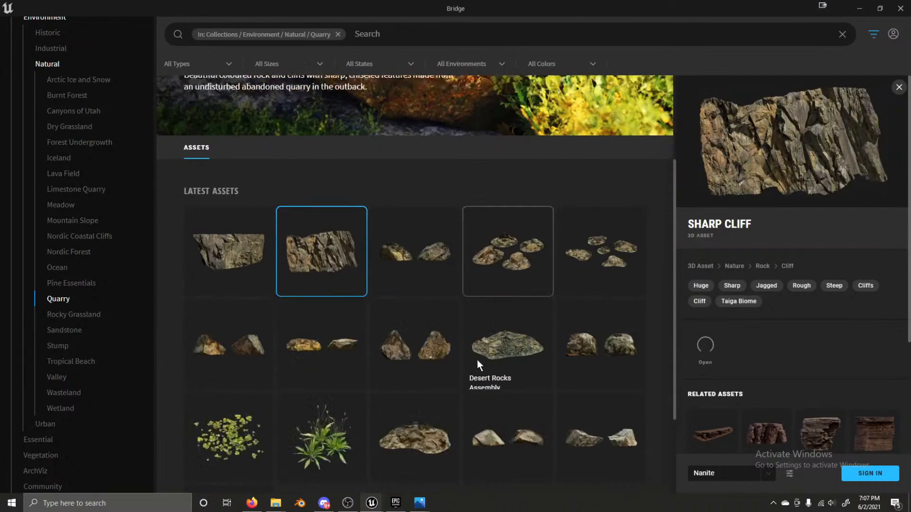
pyautogui.click(447, 338)
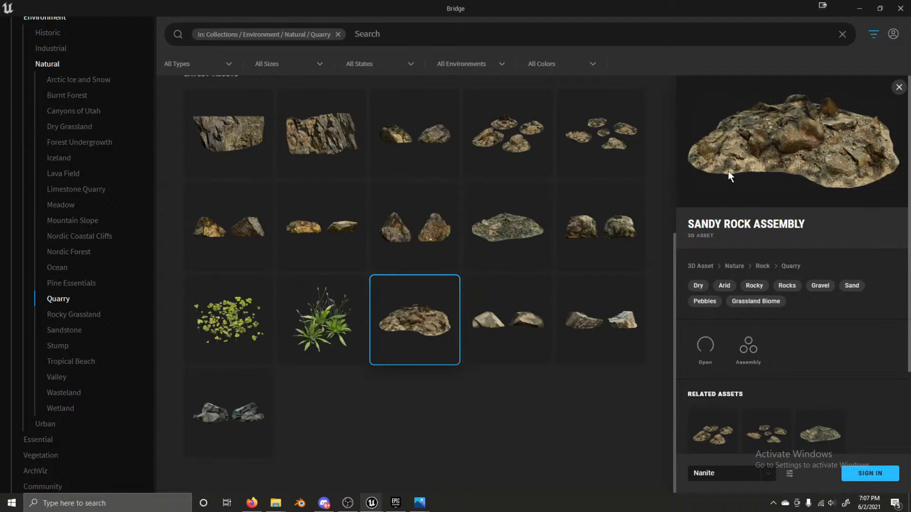
pyautogui.click(525, 247)
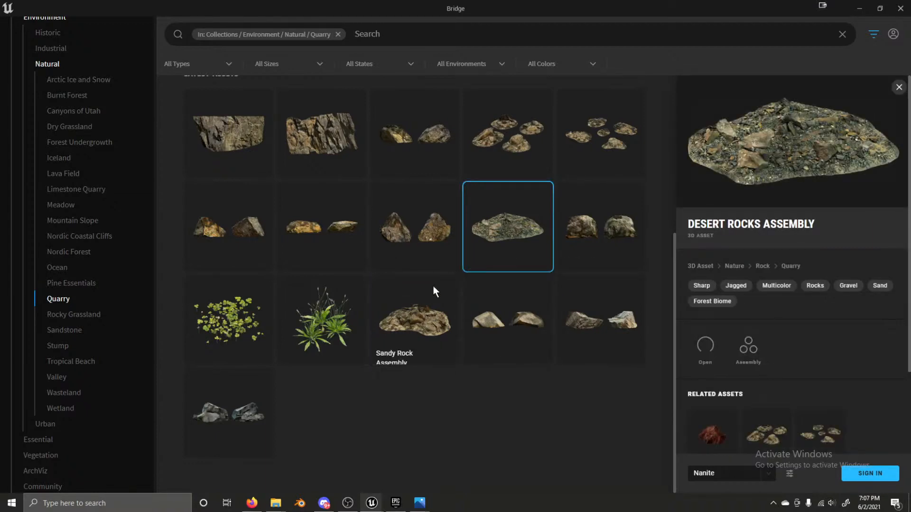
pyautogui.click(386, 332)
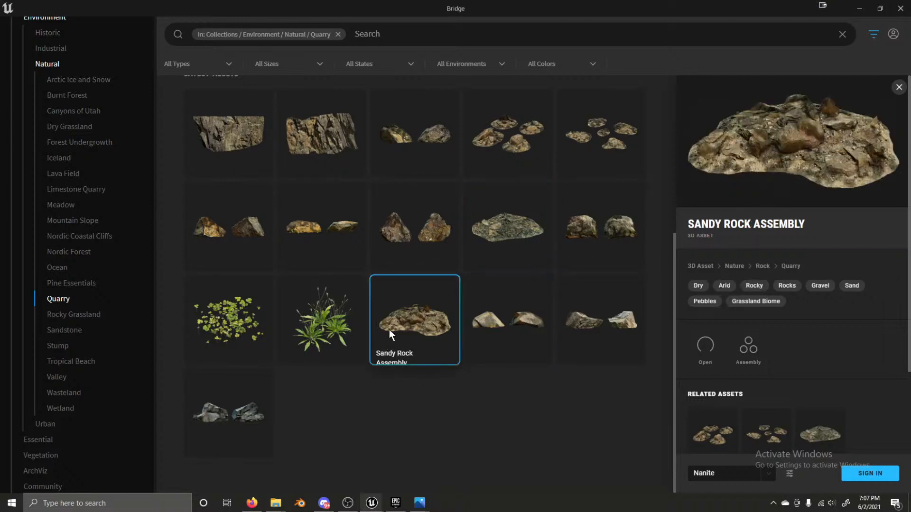
pyautogui.scroll(2, 412, 314)
pyautogui.scroll(3, 412, 314)
pyautogui.scroll(-1, 464, 351)
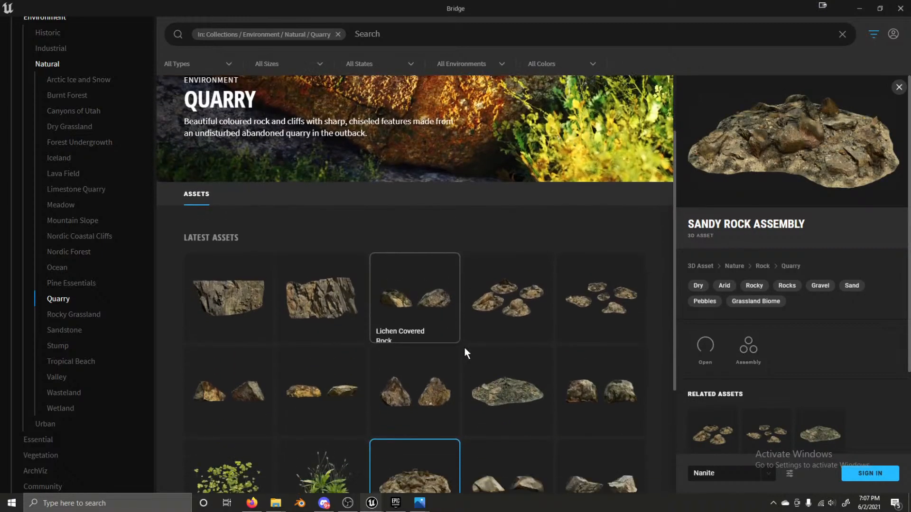
pyautogui.click(514, 385)
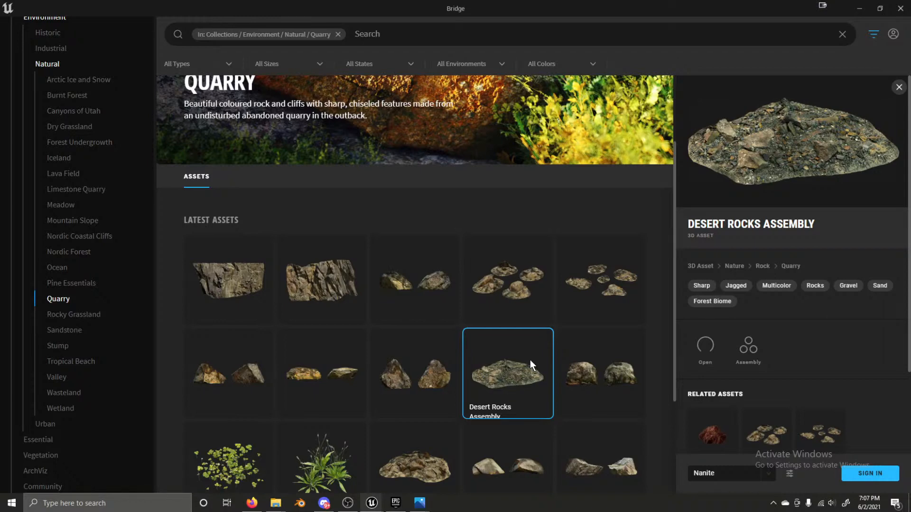
# Step: Look over the Quarry collection's Sharp Cliffs, Lichen Covered Rock, Sharp Rocks Sets, Mossy Rock and other loose rocks
pyautogui.click(330, 283)
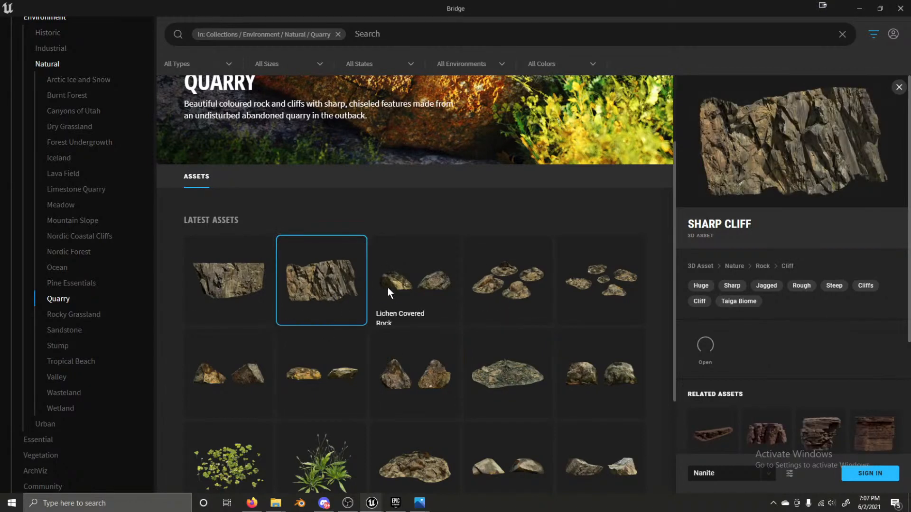
pyautogui.click(396, 287)
pyautogui.click(529, 281)
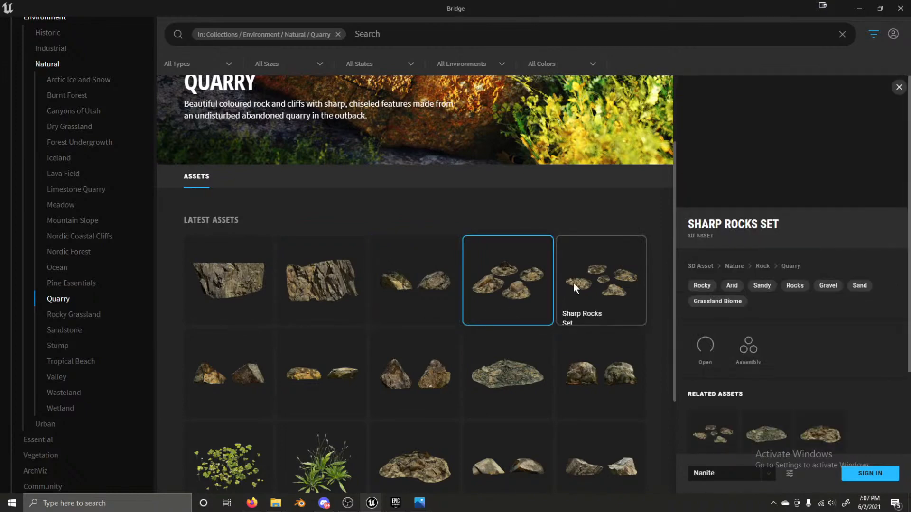
pyautogui.click(573, 283)
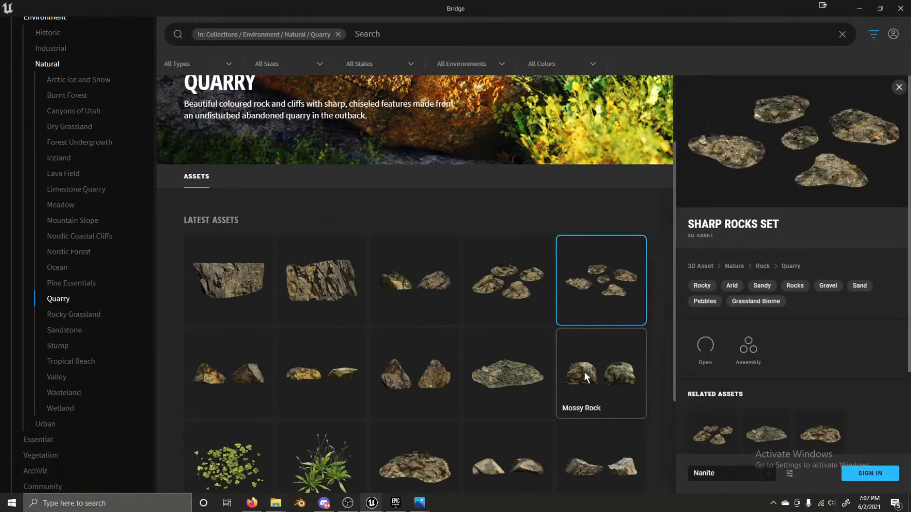
pyautogui.click(584, 371)
pyautogui.click(427, 378)
pyautogui.click(245, 406)
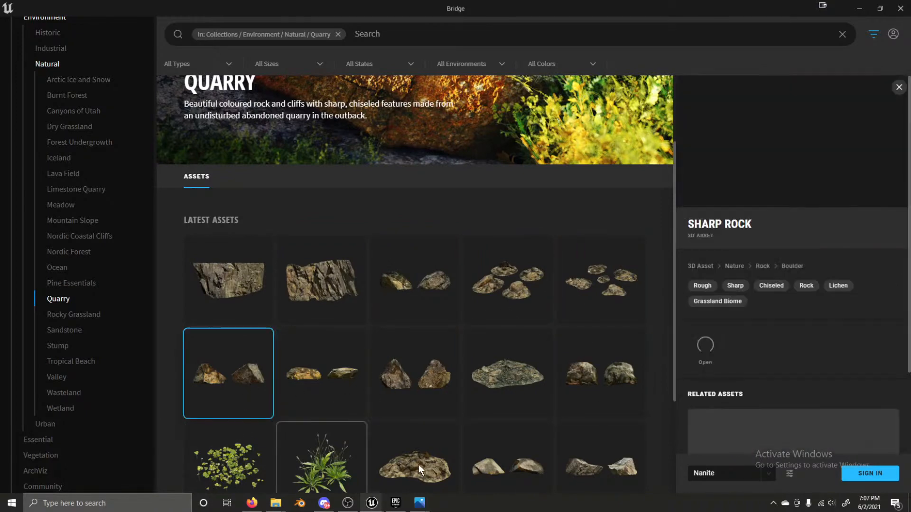
pyautogui.click(419, 465)
pyautogui.click(625, 459)
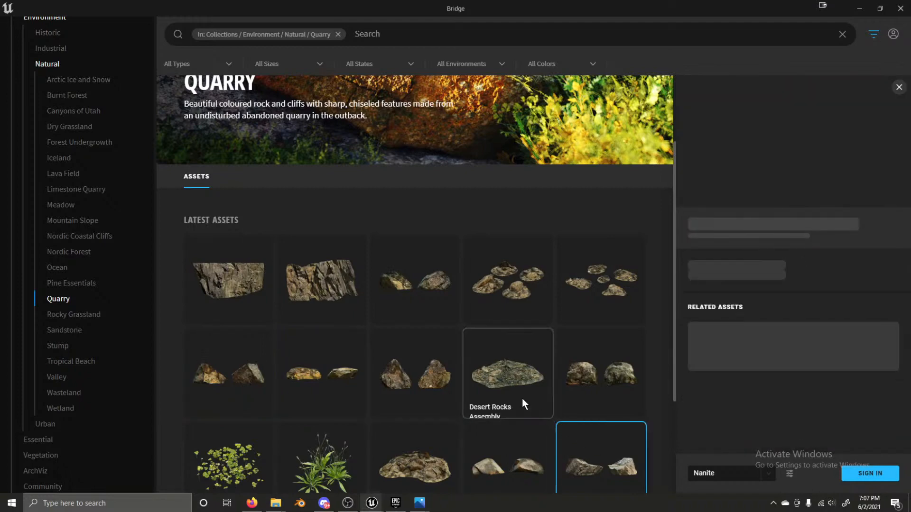
pyautogui.click(232, 275)
# Step: Check the Pine Essentials, Ocean and Nordic Forest collections
pyautogui.click(71, 284)
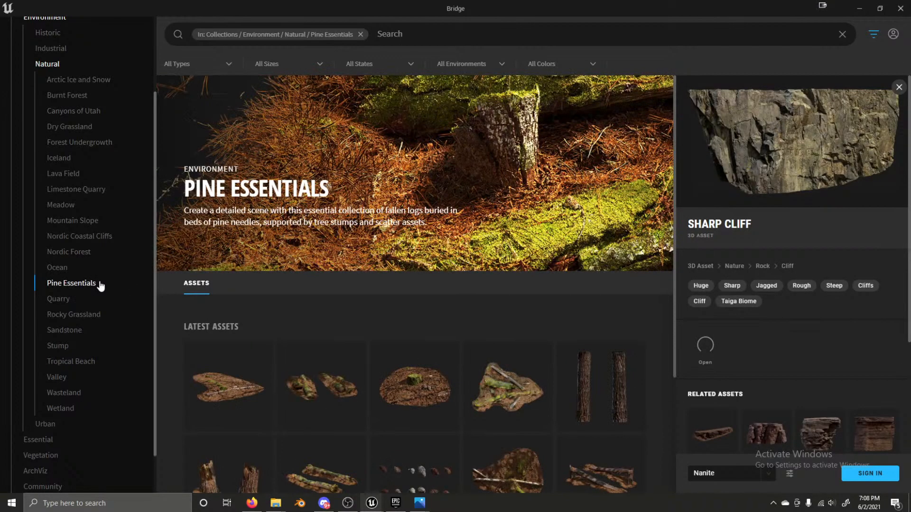
pyautogui.click(57, 267)
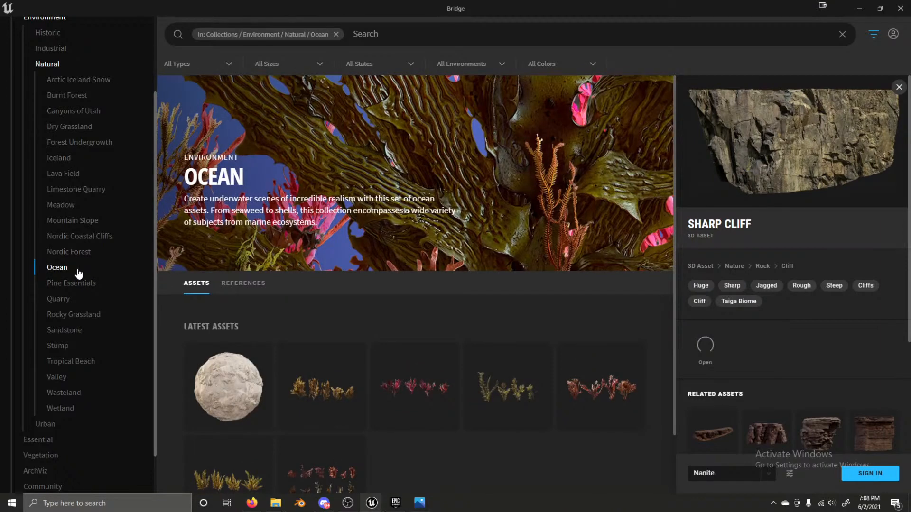
pyautogui.click(76, 254)
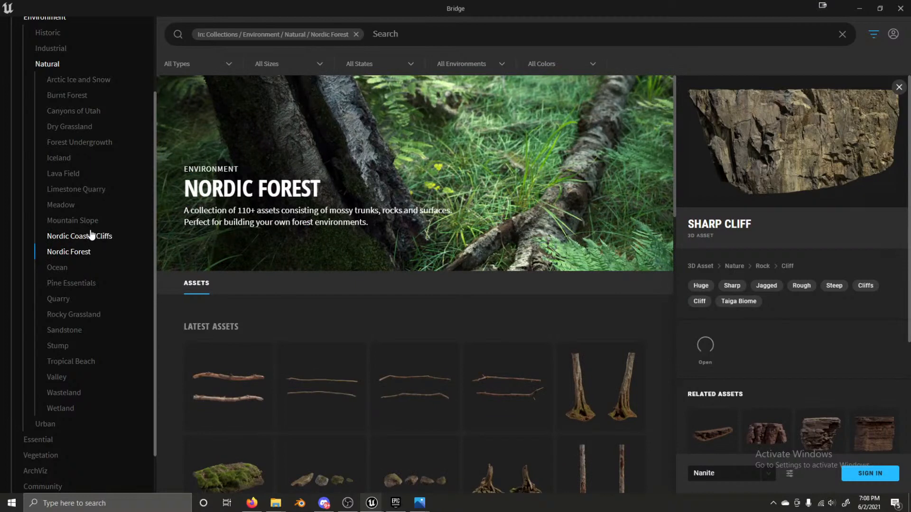
# Step: Open the Nordic Coastal Cliffs collection and look through its cliffs, boulders and ground surfaces
pyautogui.click(91, 235)
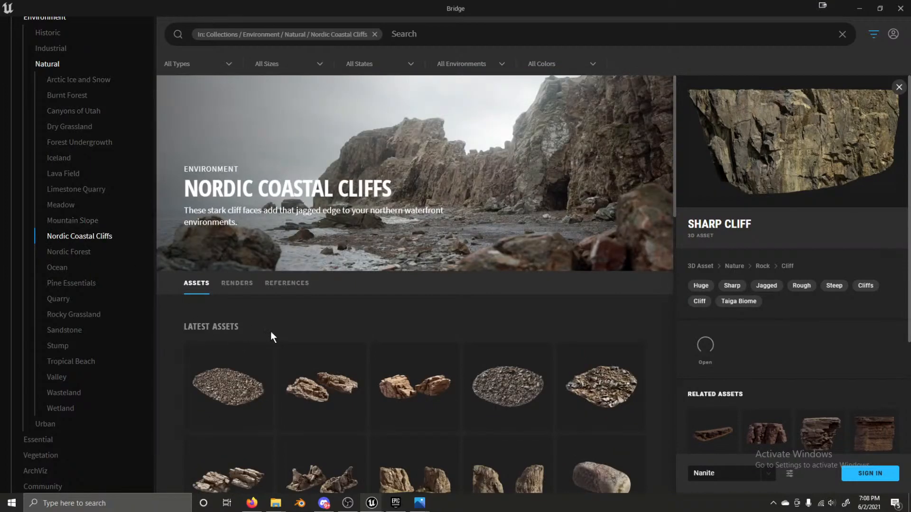
pyautogui.scroll(-1, 278, 322)
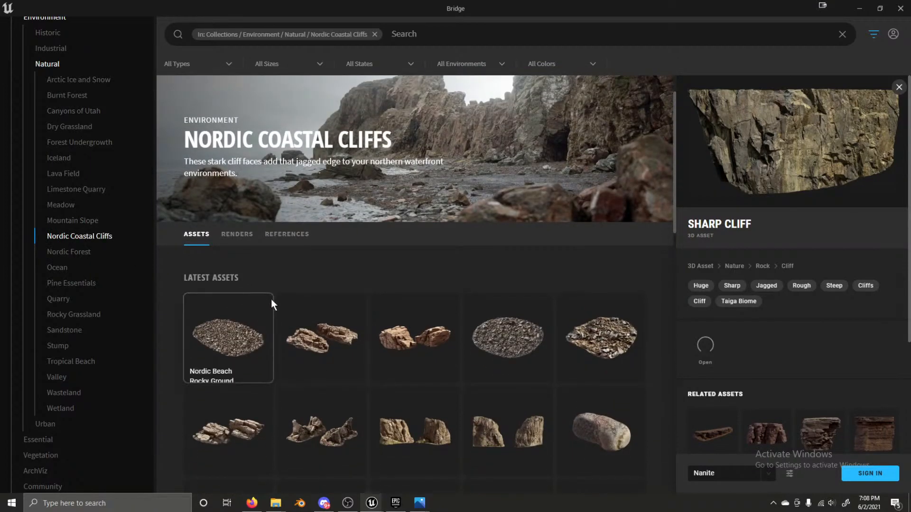
pyautogui.scroll(-2, 275, 295)
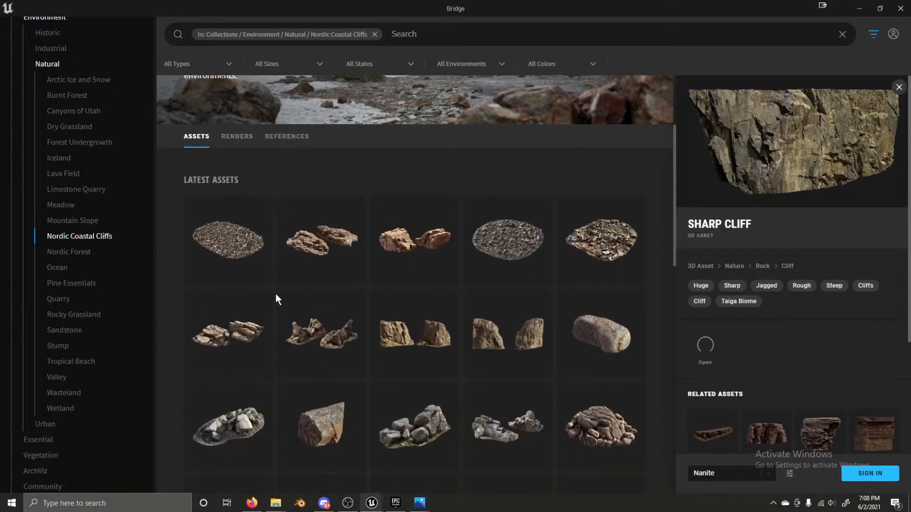
pyautogui.scroll(-2, 275, 294)
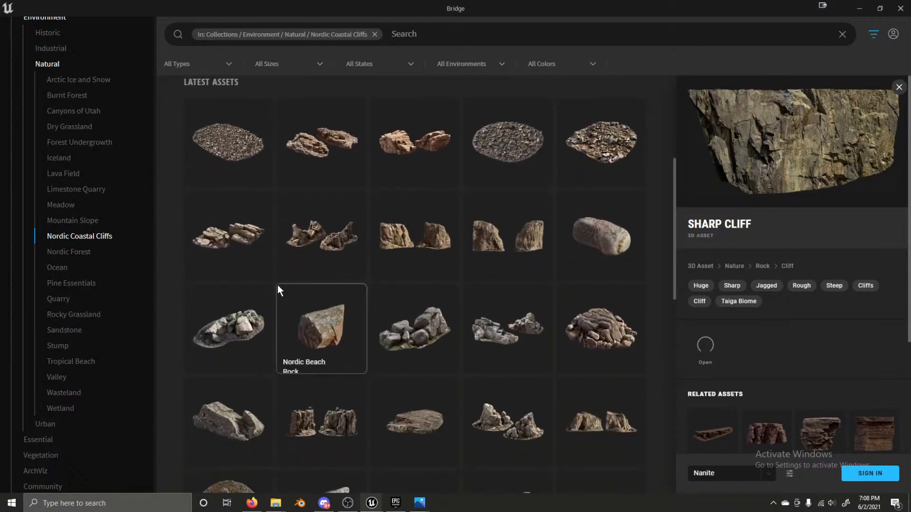
pyautogui.scroll(-5, 274, 283)
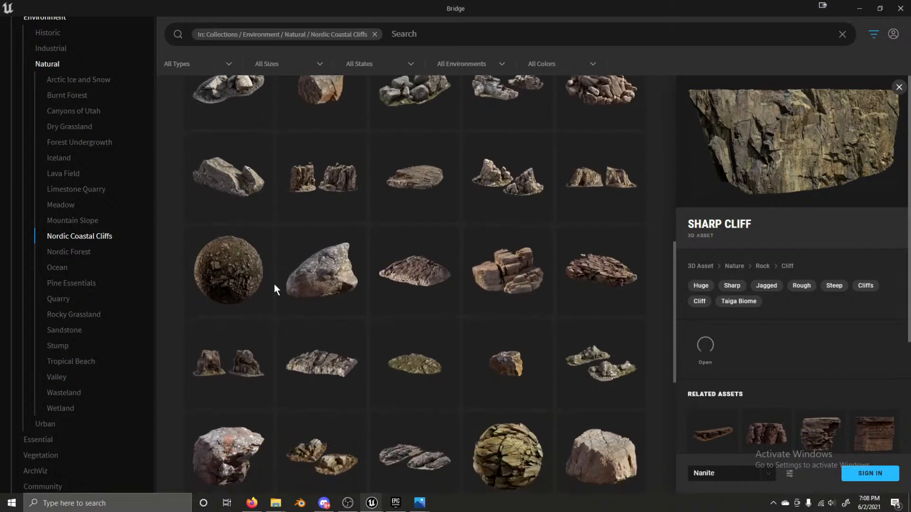
pyautogui.scroll(-5, 275, 266)
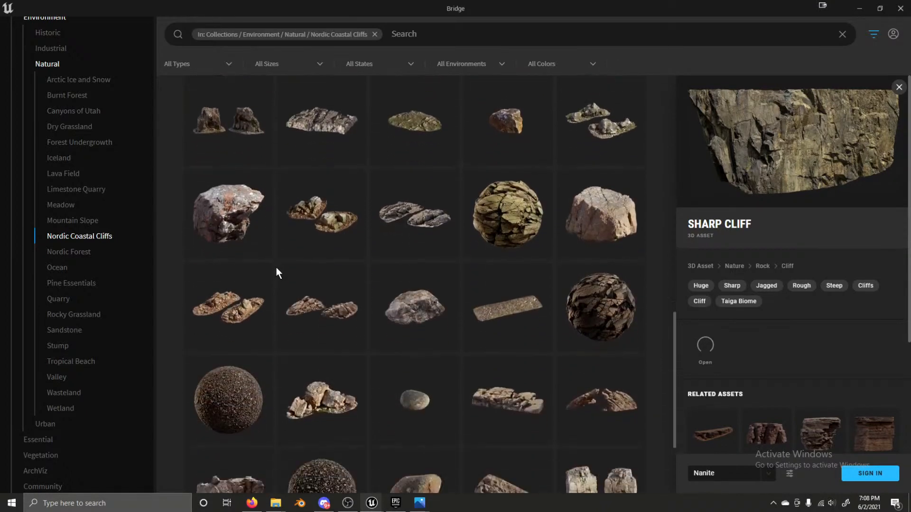
pyautogui.scroll(-1, 281, 266)
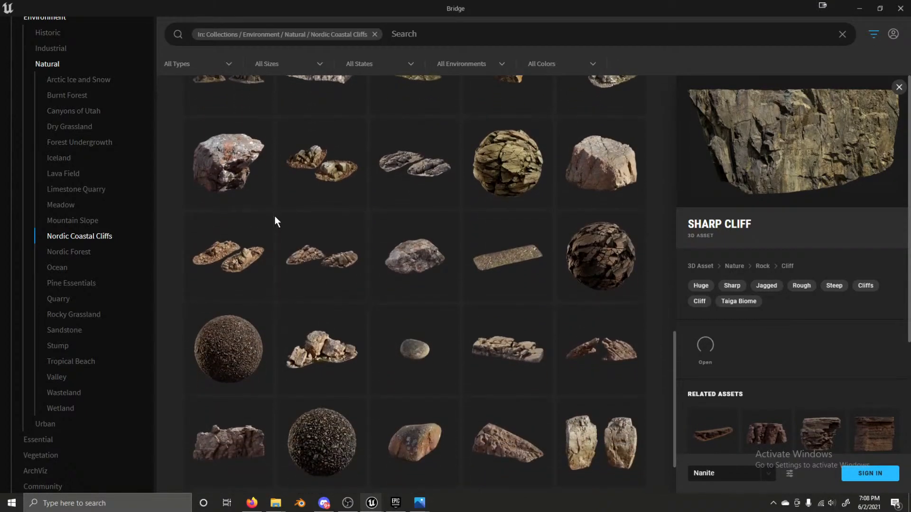
pyautogui.scroll(-2, 274, 221)
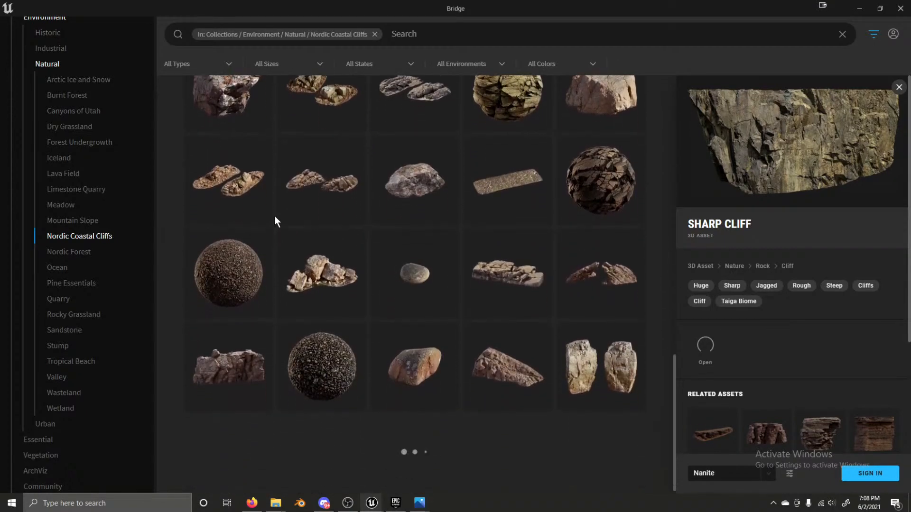
# Step: Inspect two of the Shoreline Beach Rocks surfaces and the Huge Nordic Coastal Cliff asset
pyautogui.click(251, 303)
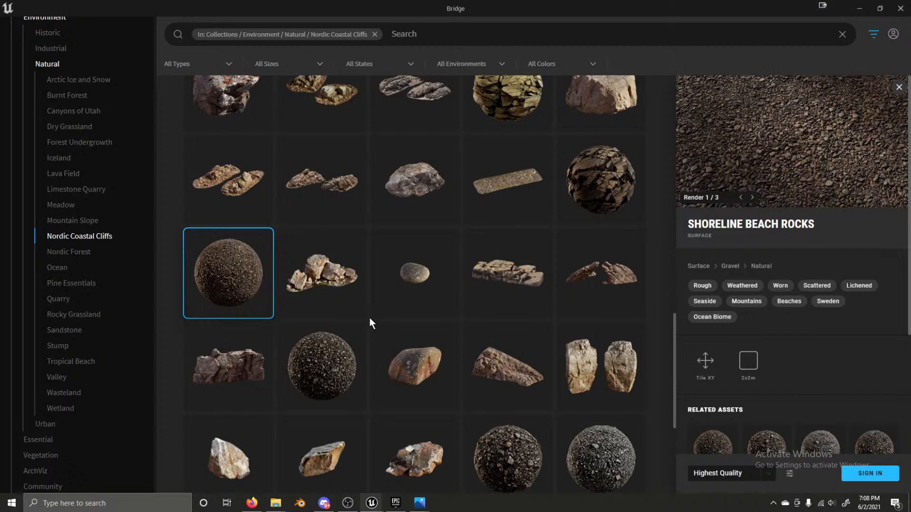
pyautogui.scroll(-2, 369, 319)
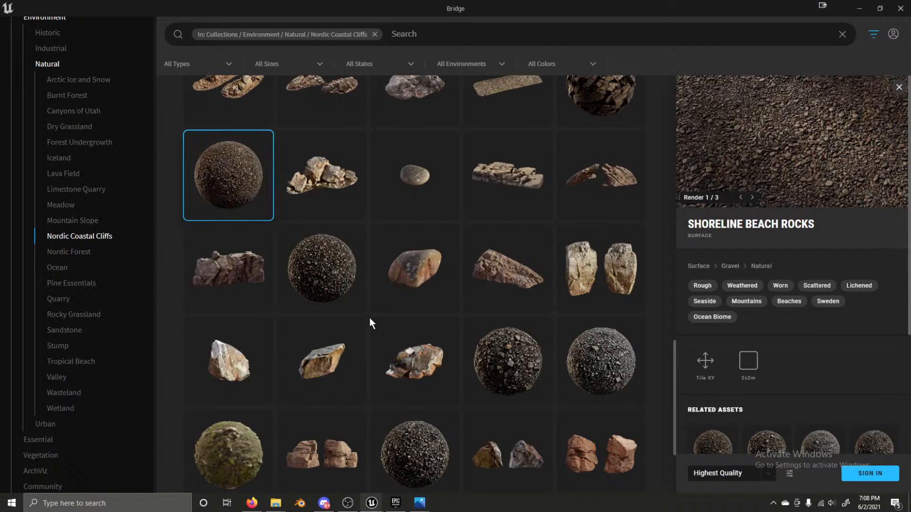
pyautogui.click(287, 281)
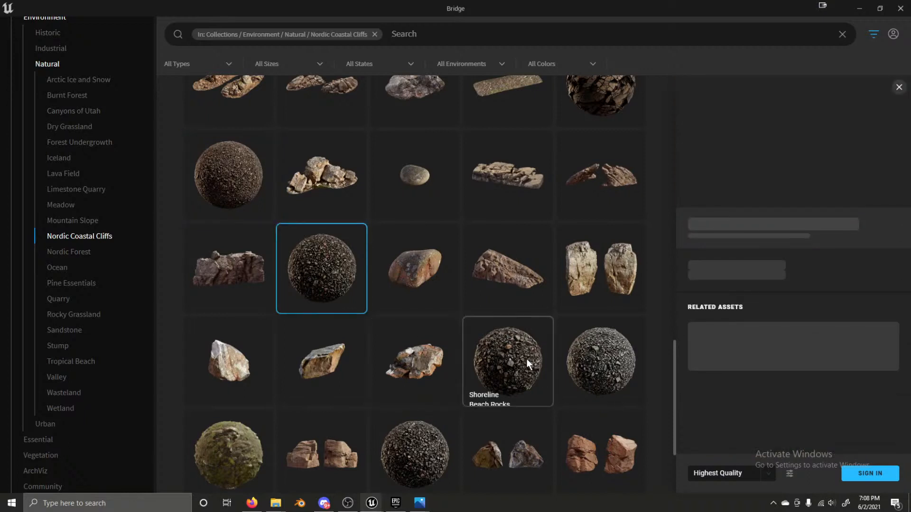
pyautogui.click(243, 264)
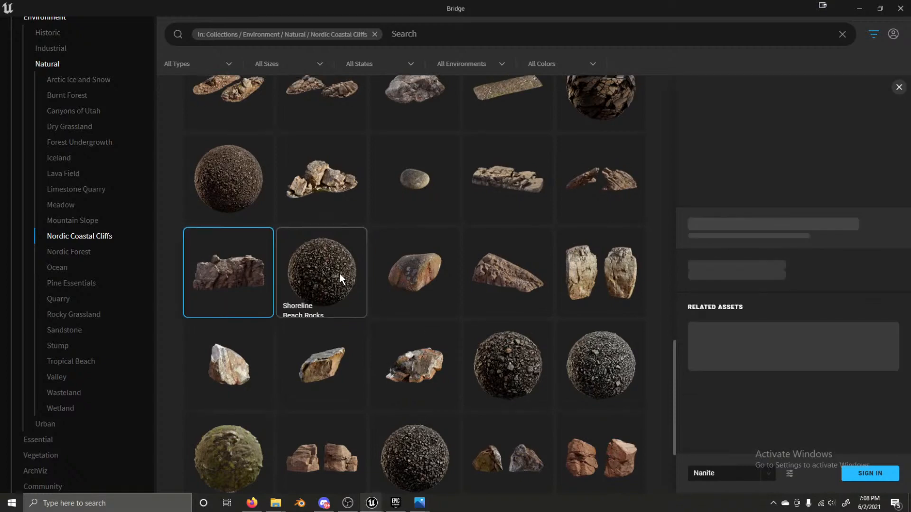
# Step: Go back to the start of the Nordic Coastal Cliffs assets and inspect Nordic Beach Rocky Ground
pyautogui.scroll(5, 340, 274)
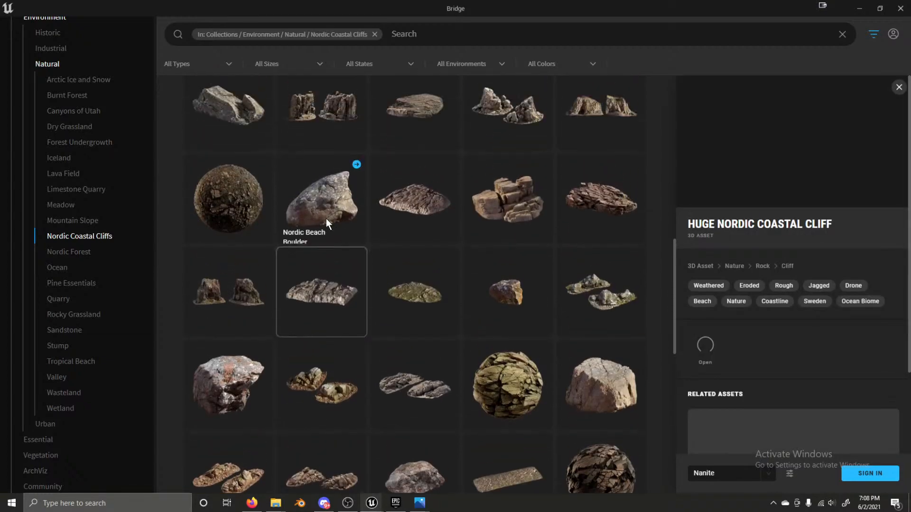
pyautogui.scroll(3, 326, 218)
pyautogui.scroll(5, 218, 220)
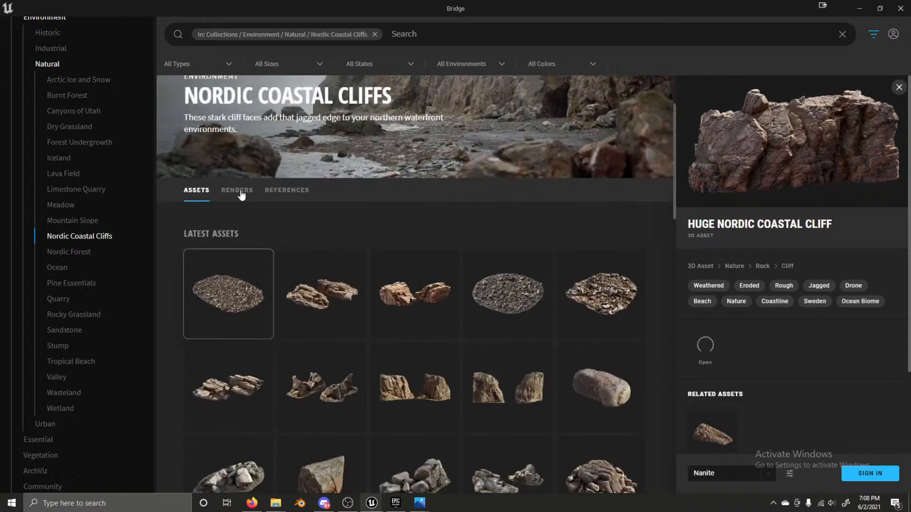
pyautogui.click(228, 314)
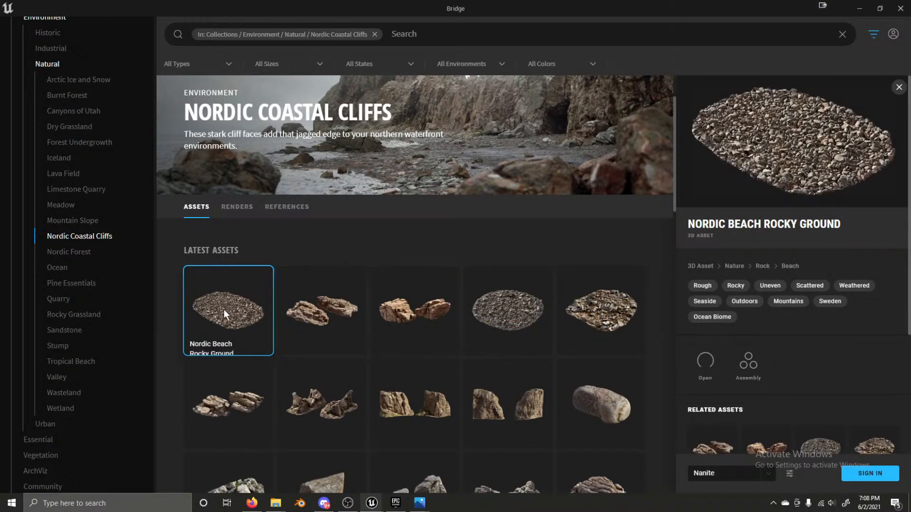
# Step: Move Bridge out of the way, return to the Unreal level editor and look over the sculpted landscape hills
pyautogui.moveTo(462, 8); pyautogui.dragTo(910, 253)
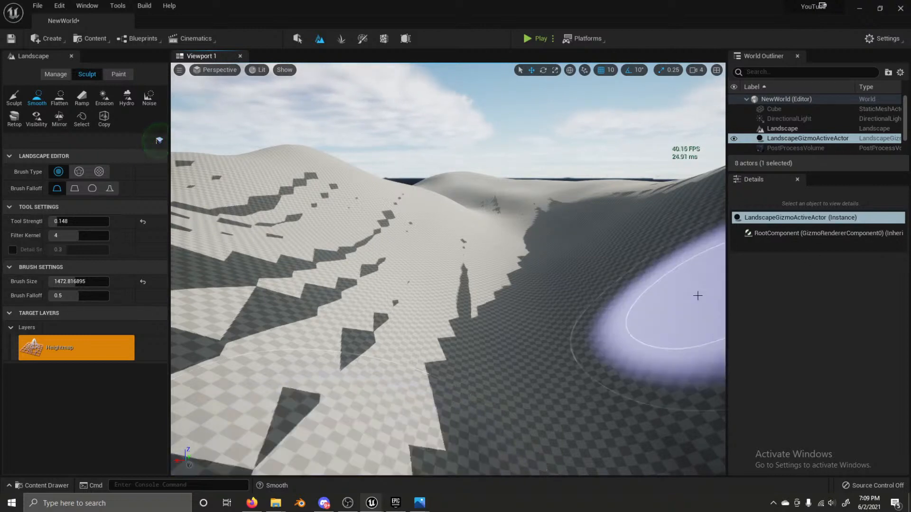
pyautogui.moveTo(697, 295); pyautogui.dragTo(675, 281, button='right')
pyautogui.moveTo(549, 408)
pyautogui.mouseDown(button='right')
pyautogui.moveTo(543, 413)
pyautogui.moveTo(548, 396)
pyautogui.moveTo(539, 396)
pyautogui.mouseUp(button='right')
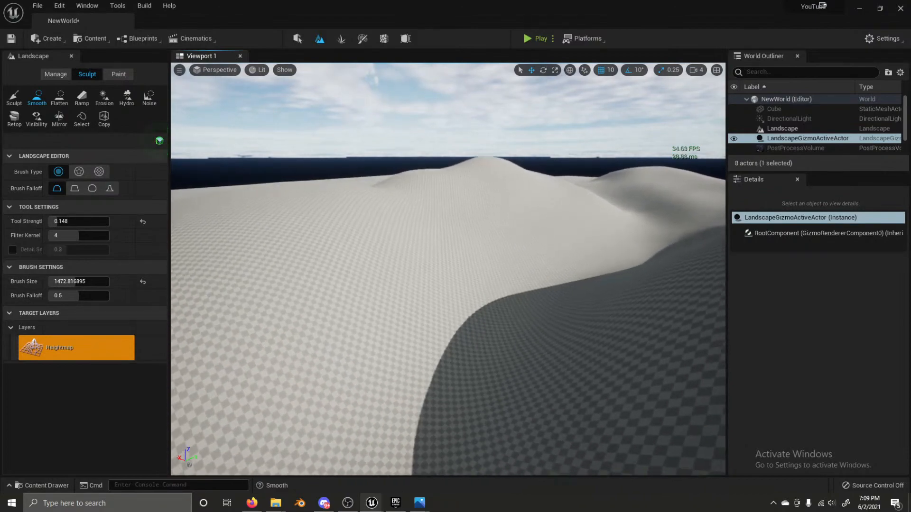
pyautogui.moveTo(540, 396)
pyautogui.mouseDown(button='right')
pyautogui.moveTo(559, 396)
pyautogui.moveTo(529, 384)
pyautogui.mouseUp(button='right')
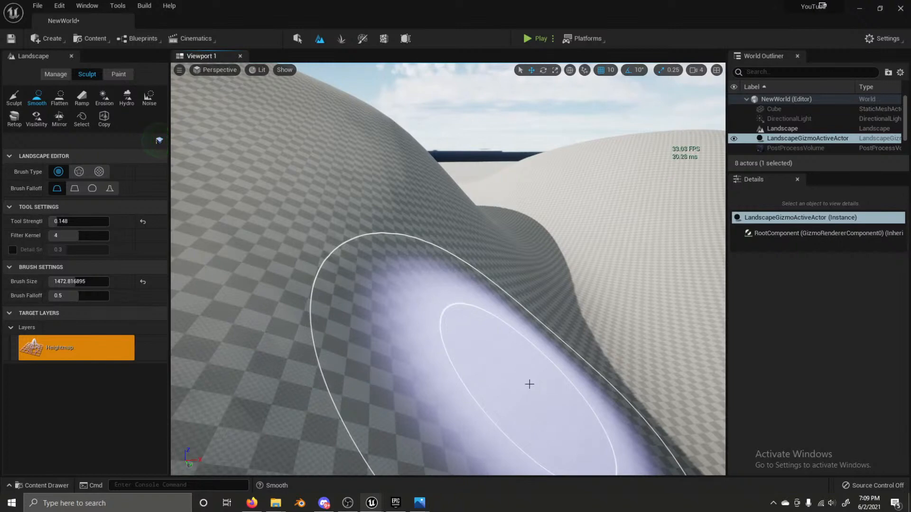
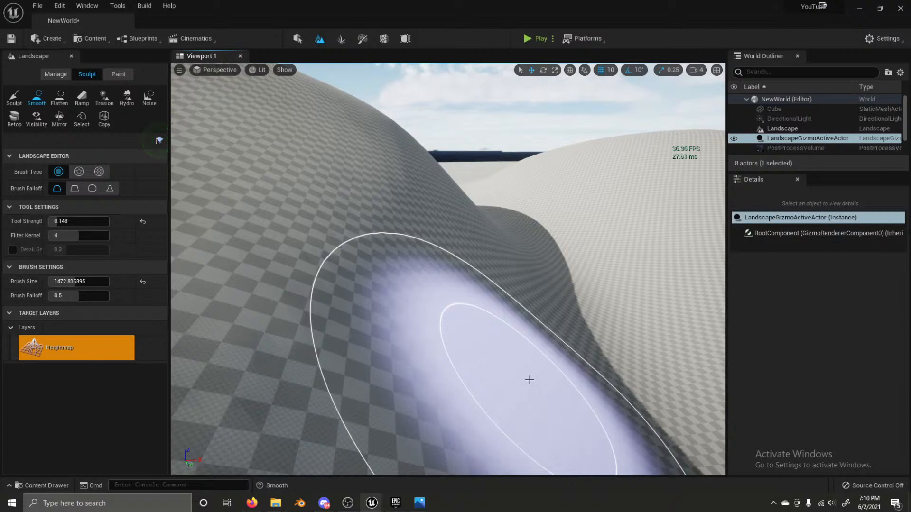
pyautogui.moveTo(579, 300)
pyautogui.mouseDown(button='right')
pyautogui.moveTo(554, 283)
pyautogui.moveTo(605, 295)
pyautogui.moveTo(638, 284)
pyautogui.moveTo(456, 315)
pyautogui.mouseUp(button='right')
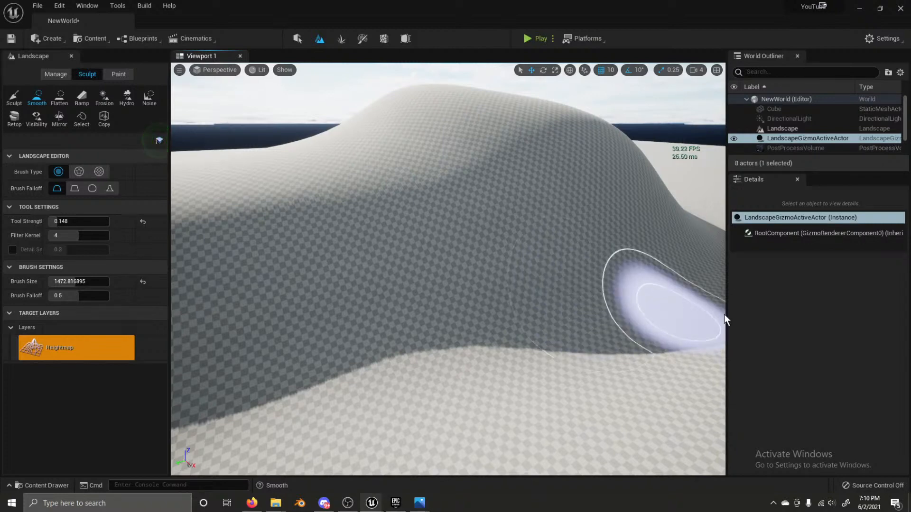
pyautogui.moveTo(498, 295)
pyautogui.mouseDown(button='right')
pyautogui.moveTo(517, 295)
pyautogui.moveTo(504, 312)
pyautogui.mouseUp(button='right')
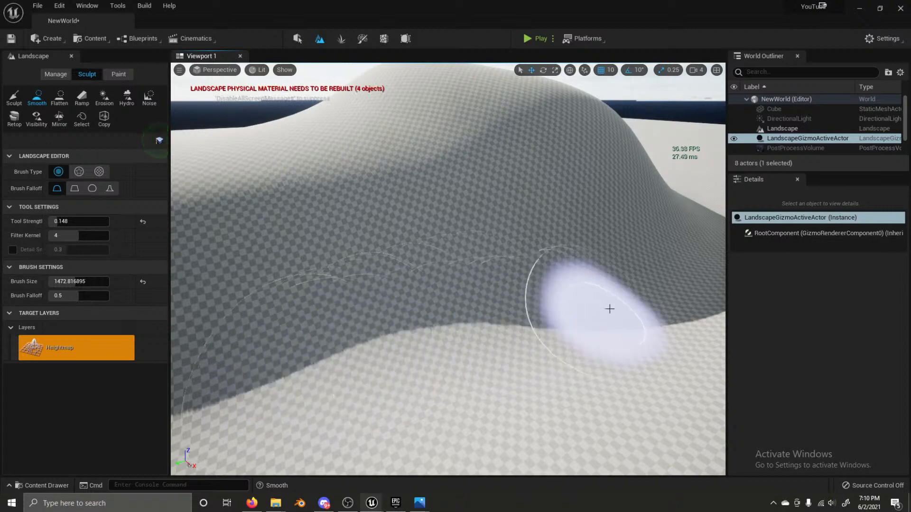
pyautogui.moveTo(338, 343); pyautogui.dragTo(484, 339, button='right')
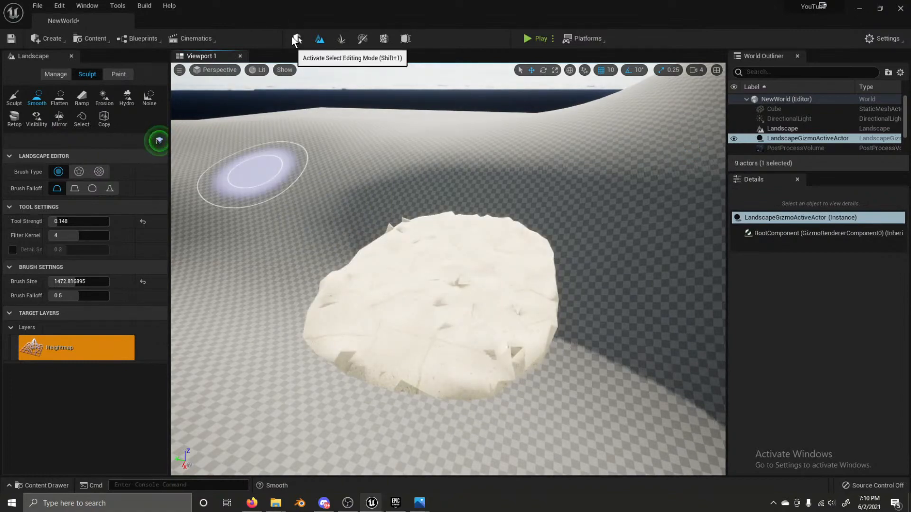
# Step: Switch the editor from Landscape sculpting to the Select editing mode
pyautogui.click(295, 38)
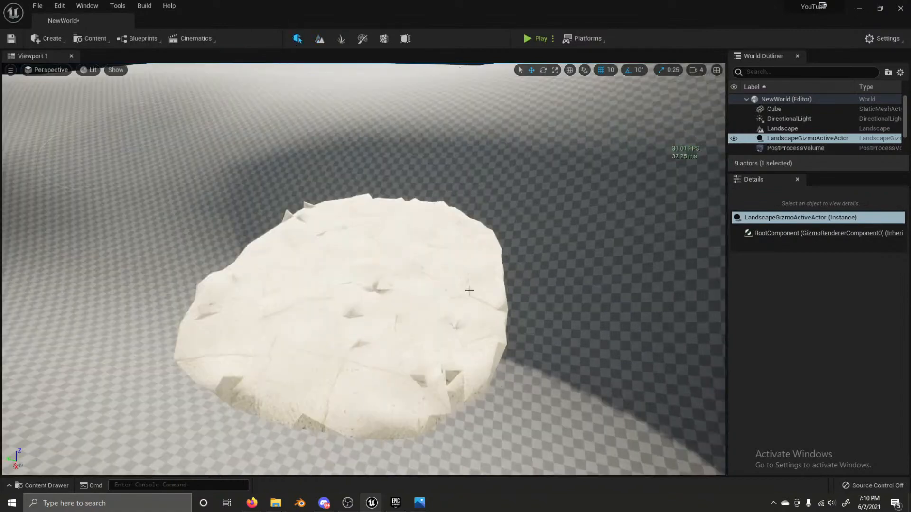
pyautogui.moveTo(469, 290); pyautogui.dragTo(363, 228, button='right')
pyautogui.press('s')
pyautogui.press('w')
pyautogui.press('s')
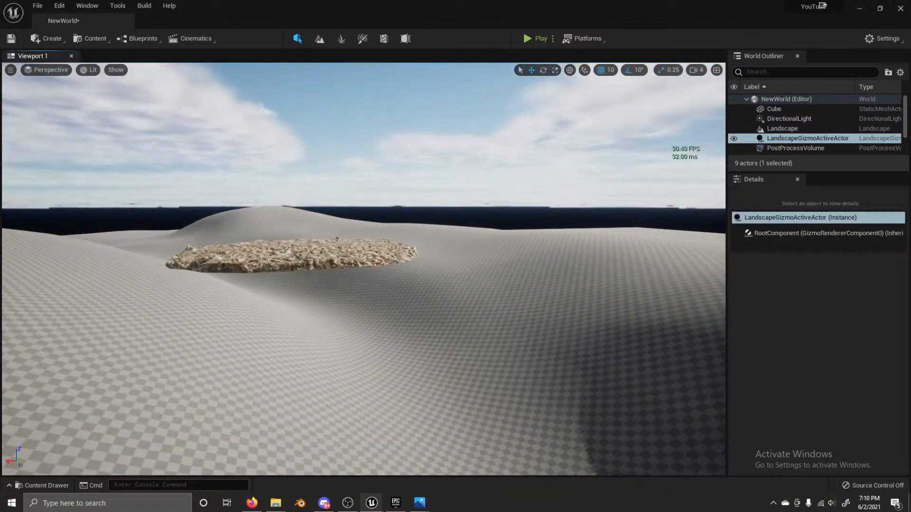
# Step: Lower the Nordic Beach Rocky Ground mesh towards the valley floor, to a Z location of about 486
pyautogui.moveTo(400, 219); pyautogui.dragTo(373, 261, button='right')
pyautogui.click(374, 256)
pyautogui.click(374, 244)
pyautogui.press('w')
pyautogui.press('s')
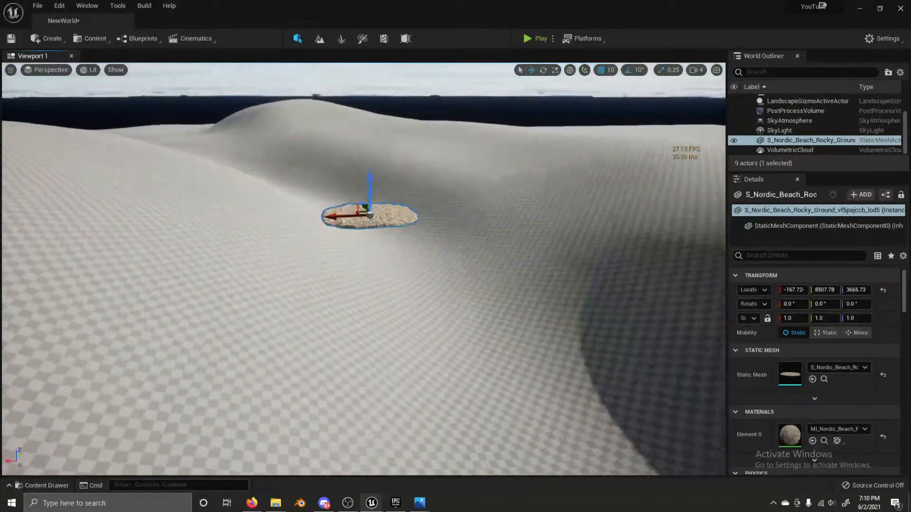
pyautogui.moveTo(373, 120)
pyautogui.mouseDown(button='right')
pyautogui.moveTo(363, 124)
pyautogui.moveTo(373, 119)
pyautogui.mouseUp(button='right')
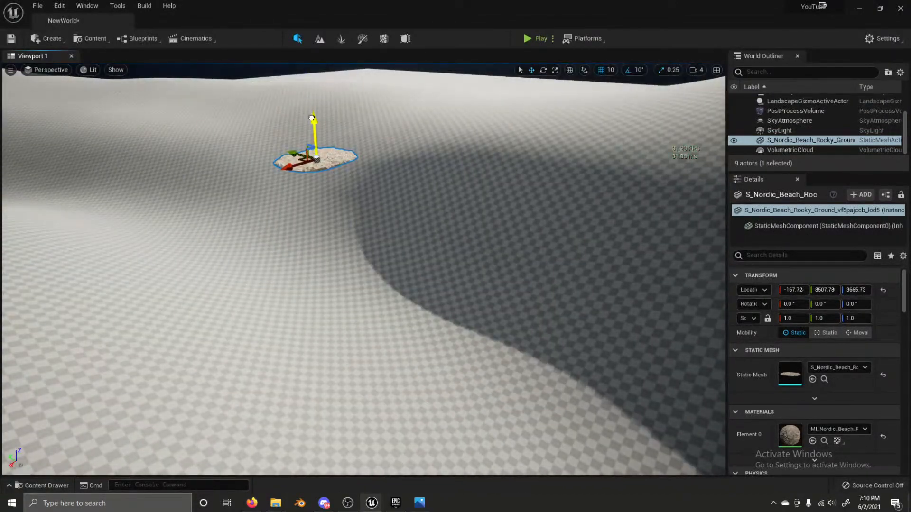
pyautogui.moveTo(363, 476); pyautogui.dragTo(363, 502)
pyautogui.moveTo(375, 285); pyautogui.dragTo(374, 318, button='right')
pyautogui.moveTo(398, 313)
pyautogui.keyDown('shift'); pyautogui.mouseDown()
pyautogui.moveTo(398, 344)
pyautogui.moveTo(398, 291)
pyautogui.moveTo(398, 353)
pyautogui.moveTo(398, 311)
pyautogui.moveTo(398, 337)
pyautogui.moveTo(399, 326)
pyautogui.mouseUp(); pyautogui.keyUp('shift')
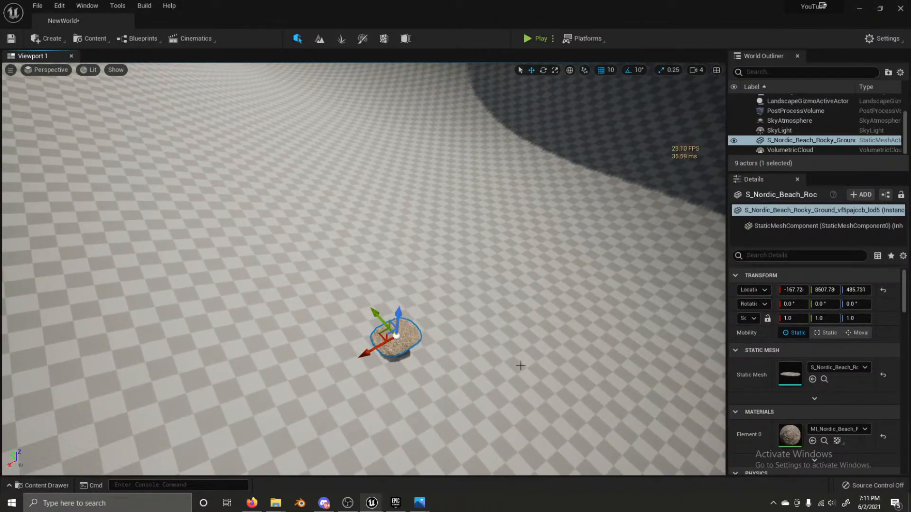
# Step: Raise the cube from beneath the landscape and move it beside the rocky ground mesh, to Y 7510 and Z 1165
pyautogui.moveTo(520, 366); pyautogui.dragTo(650, 354, button='right')
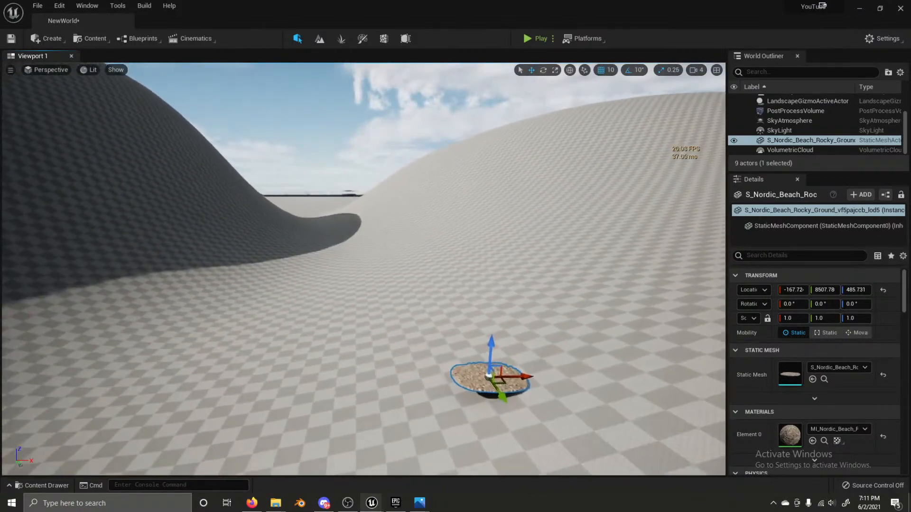
pyautogui.press('q')
pyautogui.moveTo(504, 340); pyautogui.dragTo(506, 302, button='right')
pyautogui.press('q')
pyautogui.click(381, 253)
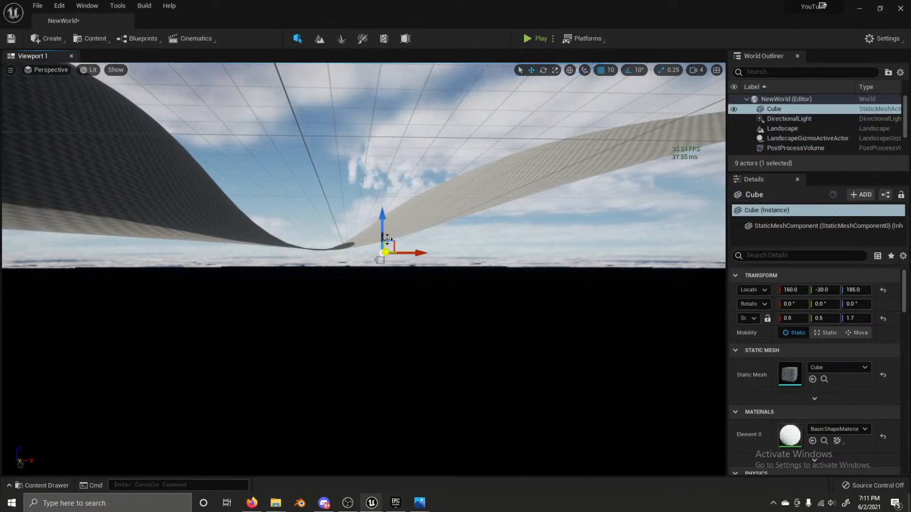
pyautogui.moveTo(383, 224); pyautogui.dragTo(383, 184)
pyautogui.click(429, 169)
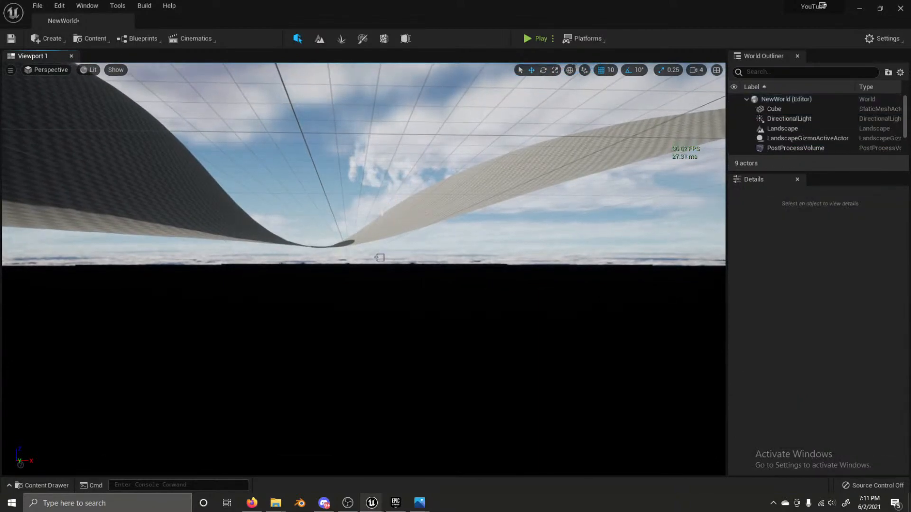
pyautogui.press('e')
pyautogui.moveTo(430, 168); pyautogui.dragTo(410, 156, button='right')
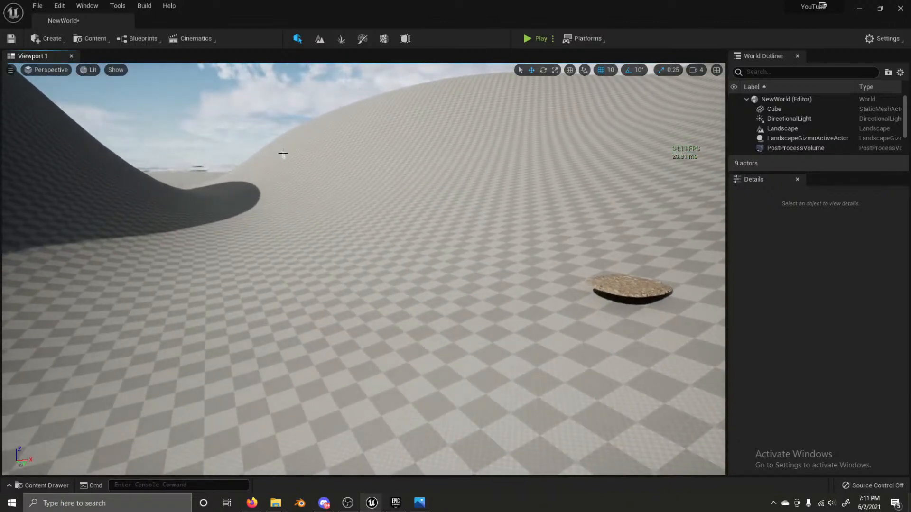
pyautogui.click(283, 154)
pyautogui.moveTo(304, 157); pyautogui.dragTo(693, 283)
# Step: Open the river valley reference photo and compare its proportions with the sculpted valley around the cube
pyautogui.moveTo(419, 505)
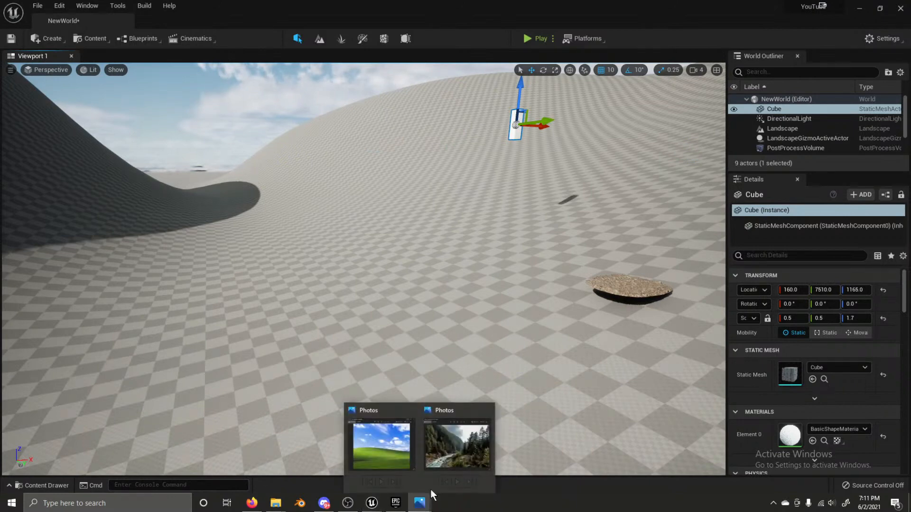
pyautogui.click(457, 458)
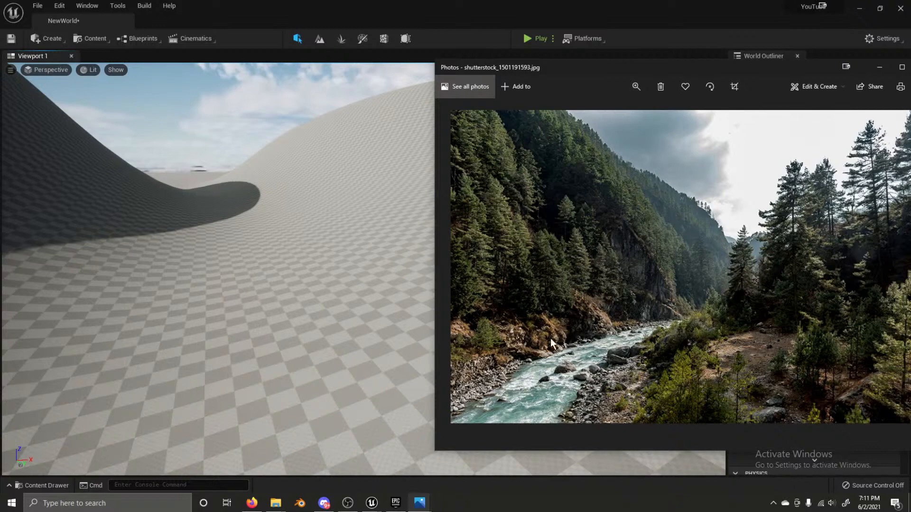
pyautogui.moveTo(408, 299); pyautogui.dragTo(396, 293, button='right')
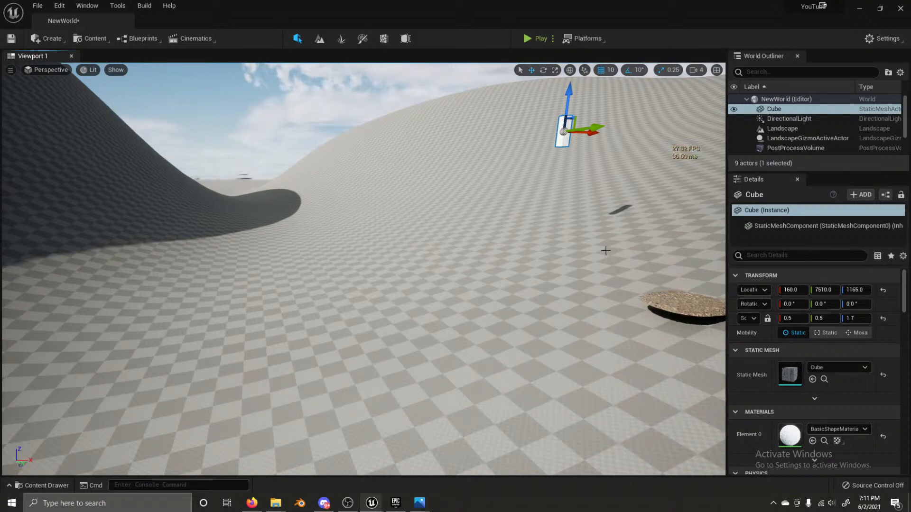
pyautogui.moveTo(613, 258)
pyautogui.mouseDown(button='right')
pyautogui.moveTo(583, 241)
pyautogui.moveTo(613, 258)
pyautogui.mouseUp(button='right')
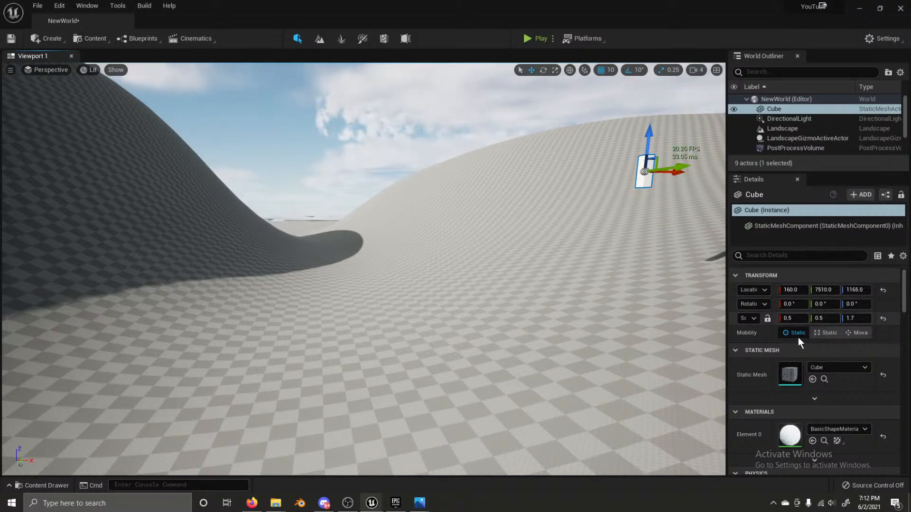
# Step: Set the Landscape actor's scale to 250 on the X, Y and Z axes
pyautogui.click(790, 319)
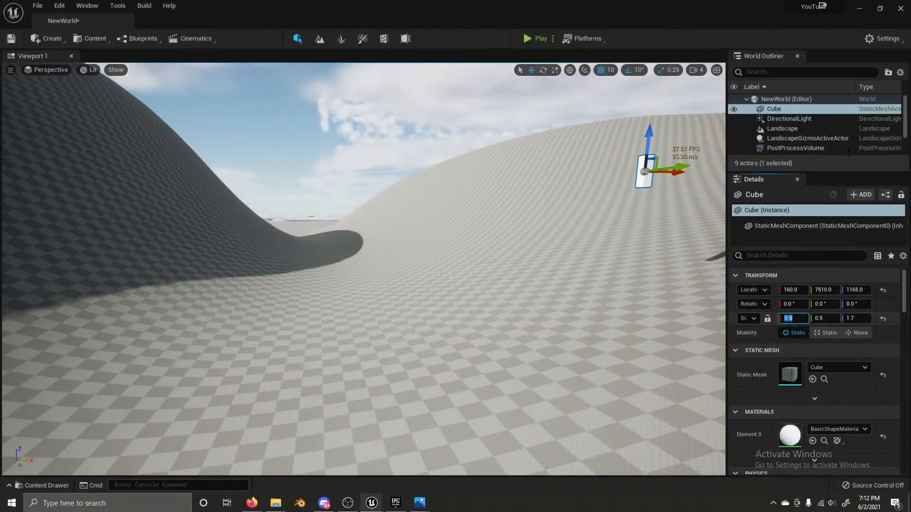
pyautogui.click(785, 128)
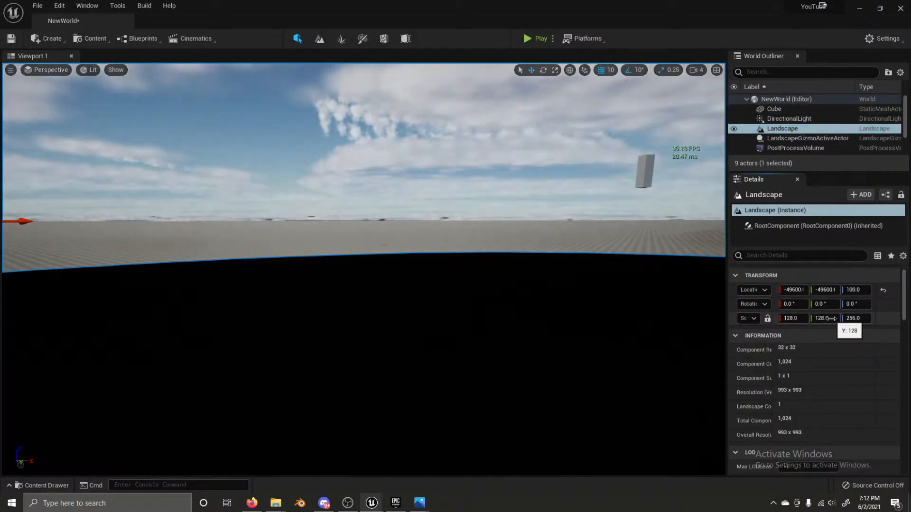
pyautogui.click(792, 318)
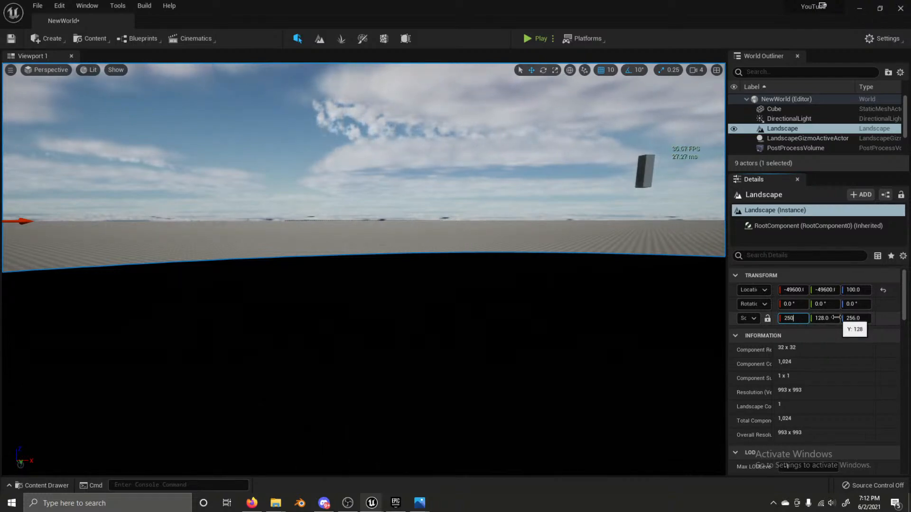
pyautogui.click(825, 319)
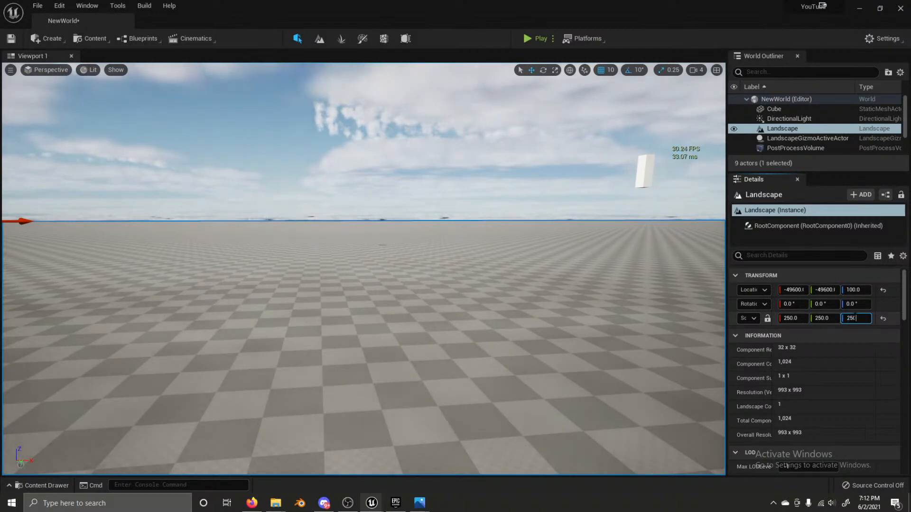
pyautogui.write('250')
pyautogui.press('Return')
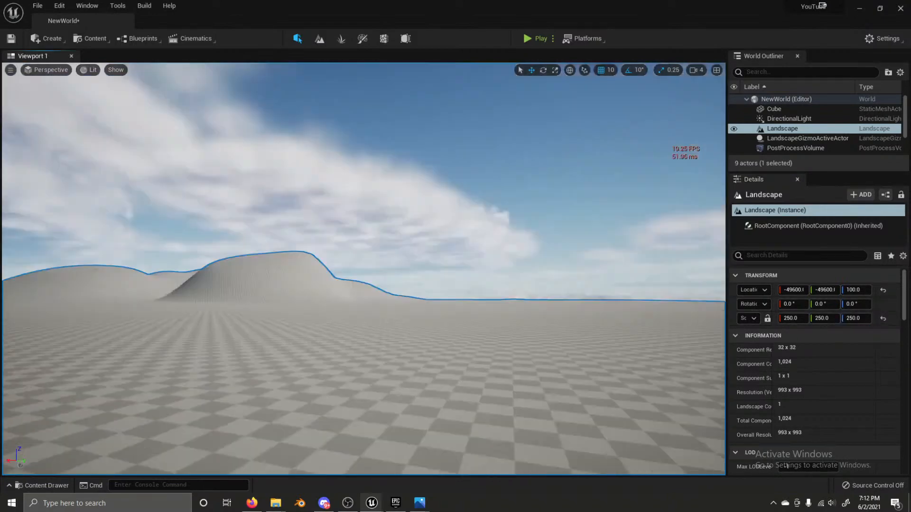
# Step: Set the Landscape actor's scale to 50 on the X, Y and Z axes
pyautogui.moveTo(688, 317); pyautogui.dragTo(688, 316, button='right')
pyautogui.click(788, 318)
pyautogui.write('5')
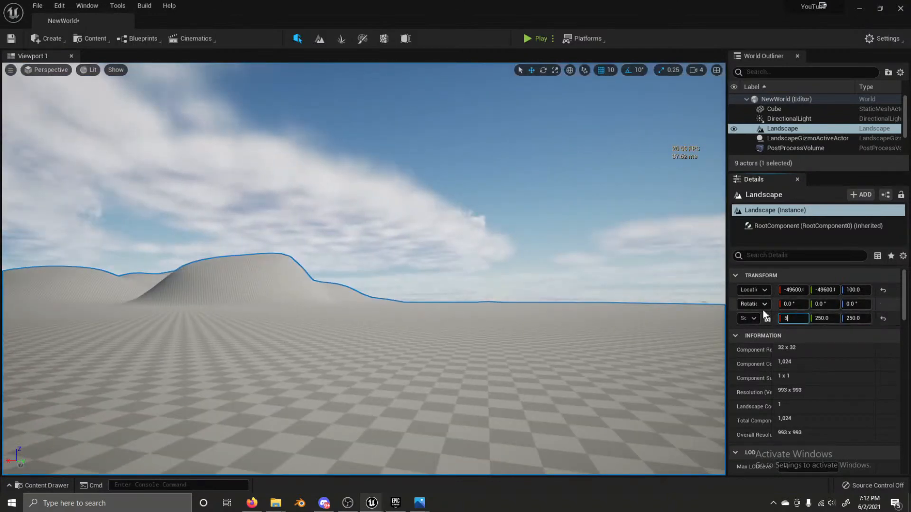
pyautogui.write('0')
pyautogui.click(821, 318)
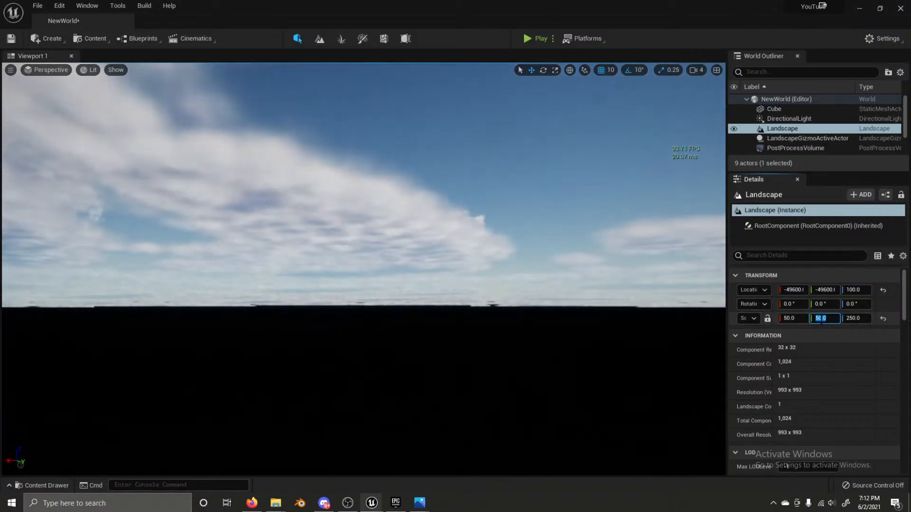
pyautogui.click(854, 318)
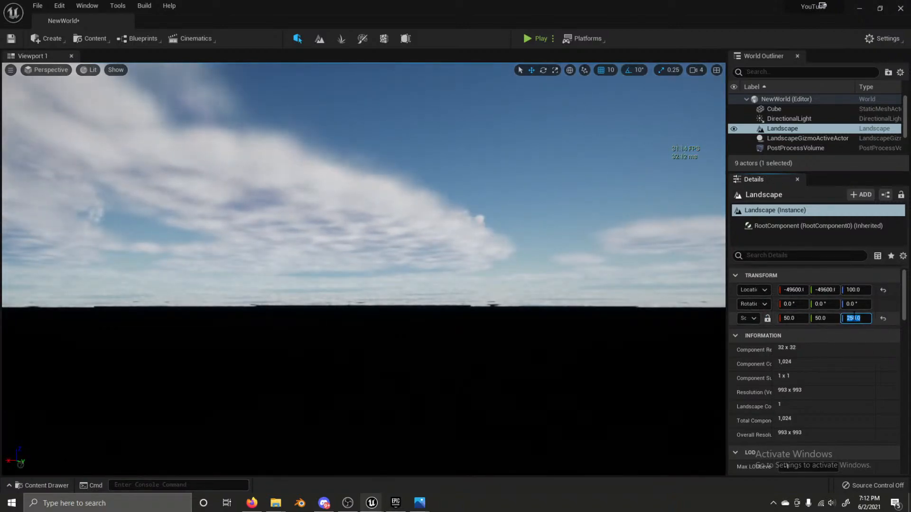
pyautogui.write('50')
pyautogui.press('Return')
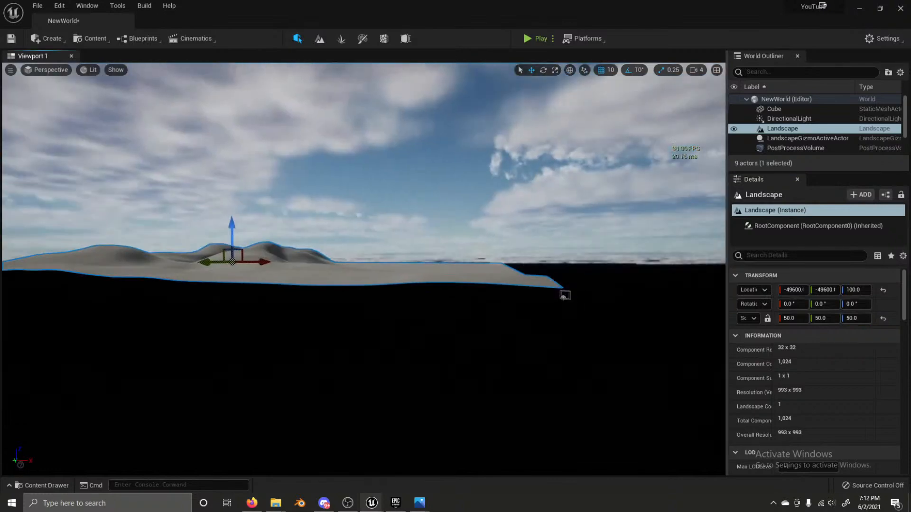
# Step: Check the cube's position relative to the shrunken terrain and move the Landscape towards it, to about X -9250 and Y 1730
pyautogui.moveTo(564, 295); pyautogui.dragTo(562, 254, button='right')
pyautogui.scroll(-4, 562, 255)
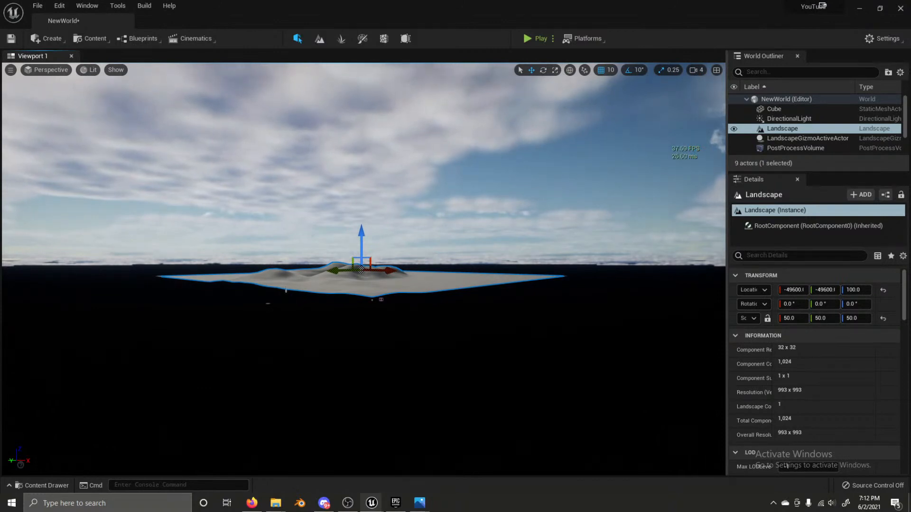
pyautogui.moveTo(291, 303); pyautogui.dragTo(256, 303, button='right')
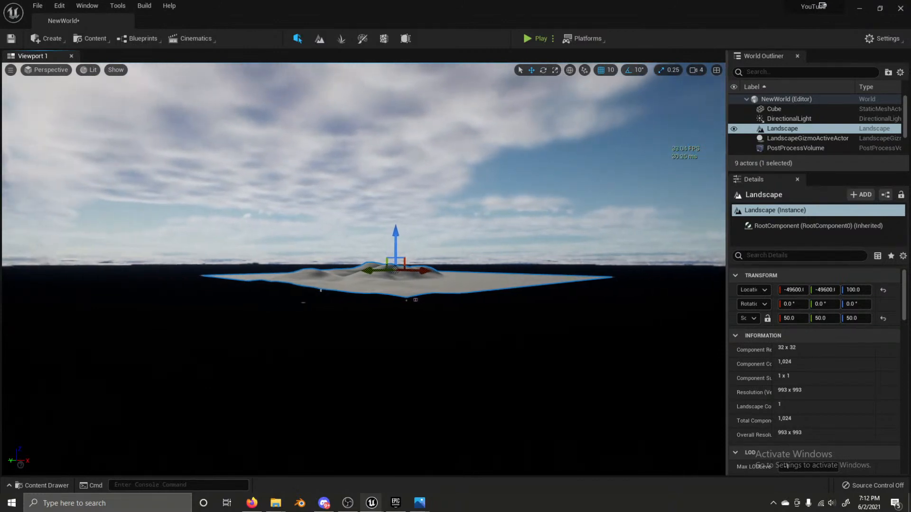
pyautogui.click(321, 289)
pyautogui.press('f')
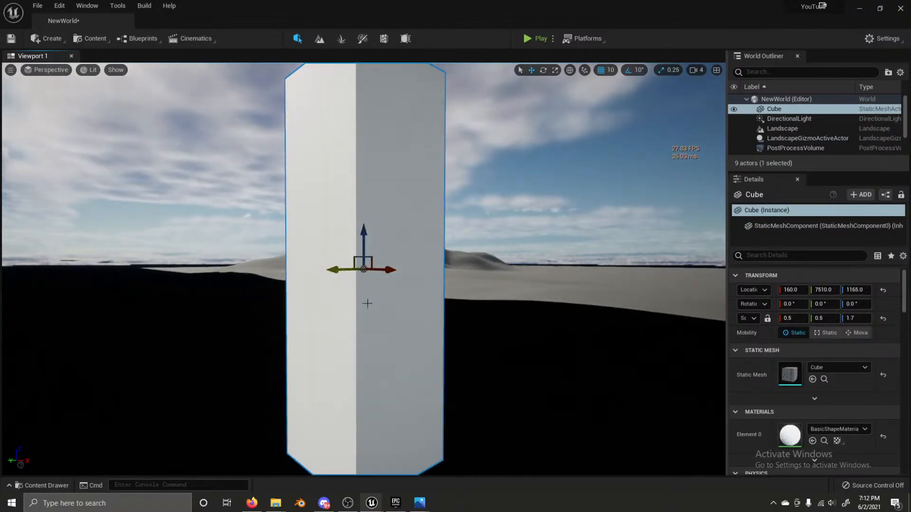
pyautogui.moveTo(367, 304); pyautogui.dragTo(592, 259, button='right')
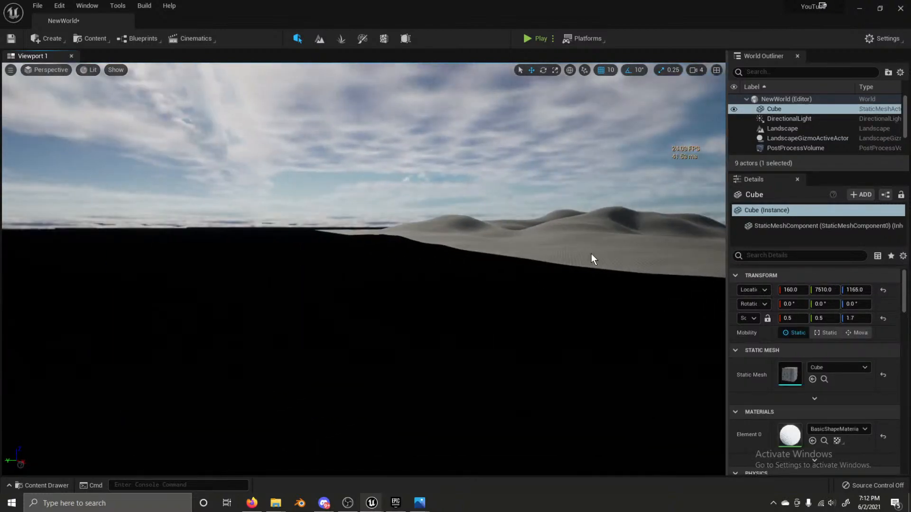
pyautogui.click(595, 242)
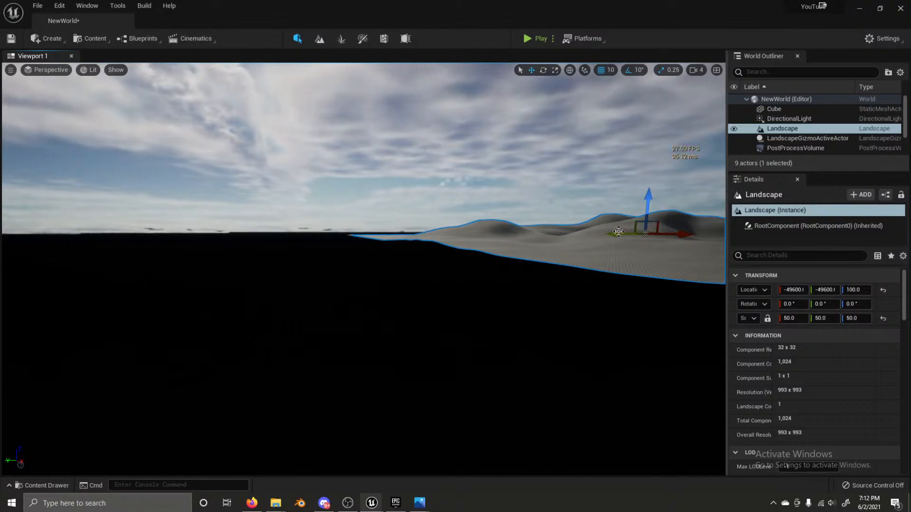
pyautogui.moveTo(616, 233); pyautogui.dragTo(297, 255)
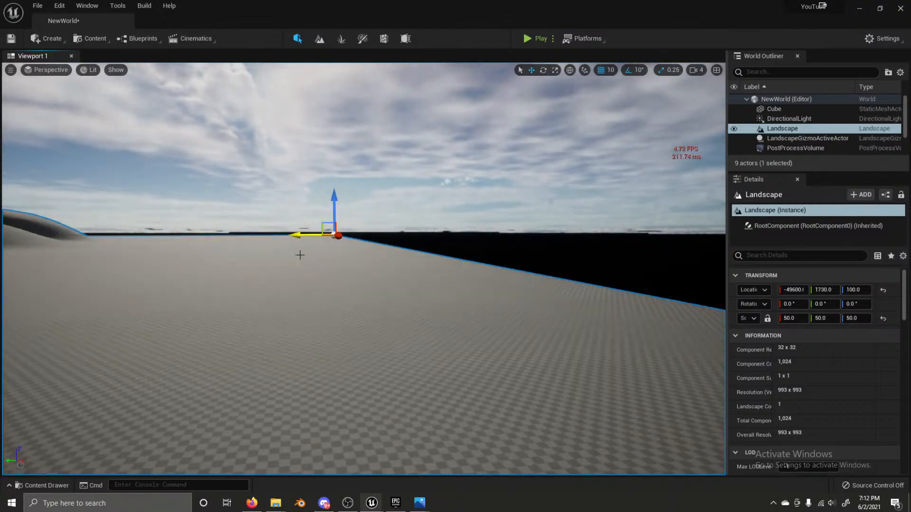
pyautogui.moveTo(342, 237); pyautogui.dragTo(488, 372)
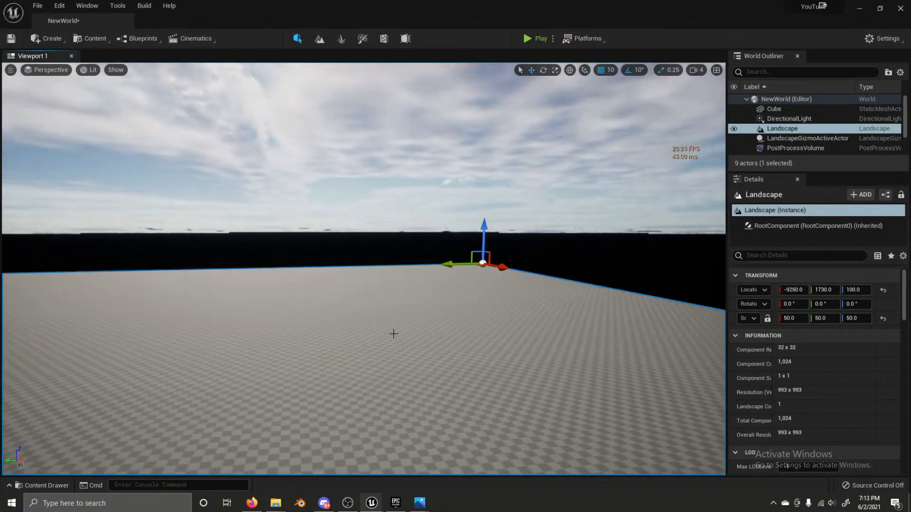
# Step: Reposition the Landscape so its sculpted valley lies around the cube, at about X -20830 and Y -26140
pyautogui.moveTo(392, 331); pyautogui.dragTo(392, 331, button='right')
pyautogui.moveTo(463, 192); pyautogui.dragTo(463, 192, button='right')
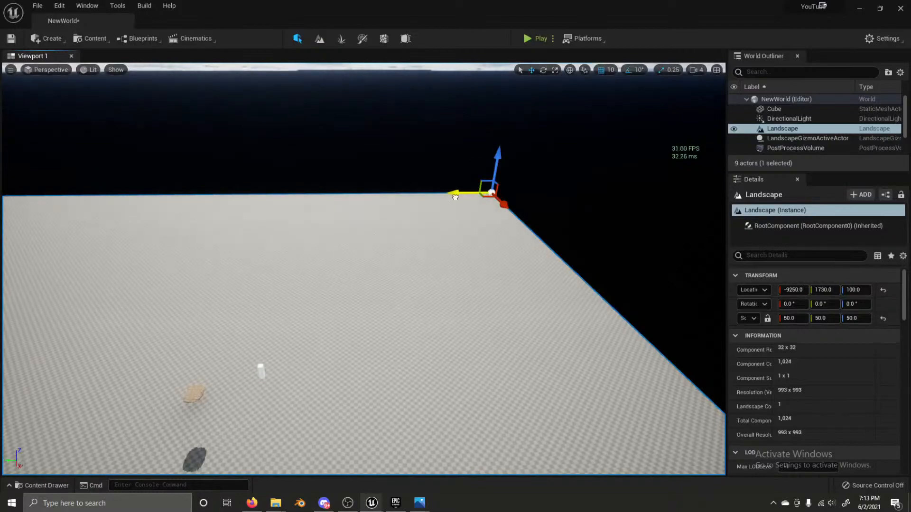
pyautogui.moveTo(455, 197); pyautogui.dragTo(688, 197)
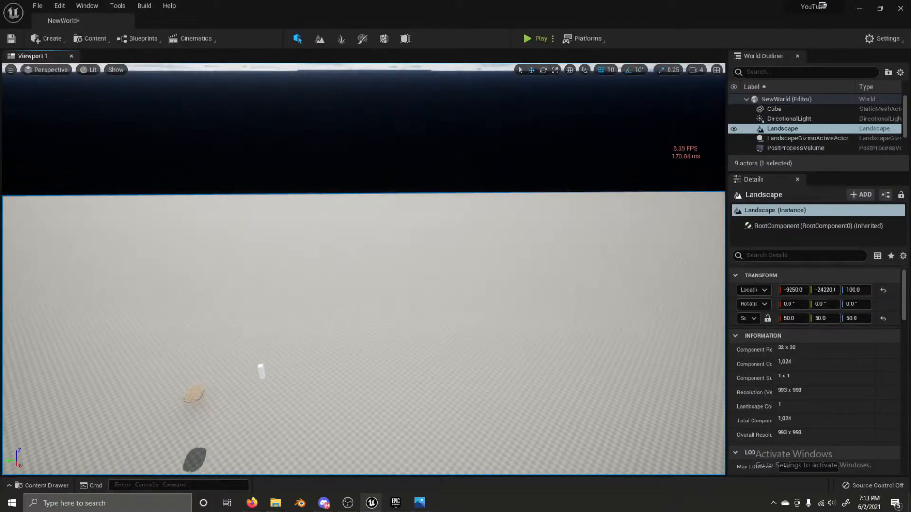
pyautogui.moveTo(438, 175); pyautogui.dragTo(438, 175, button='right')
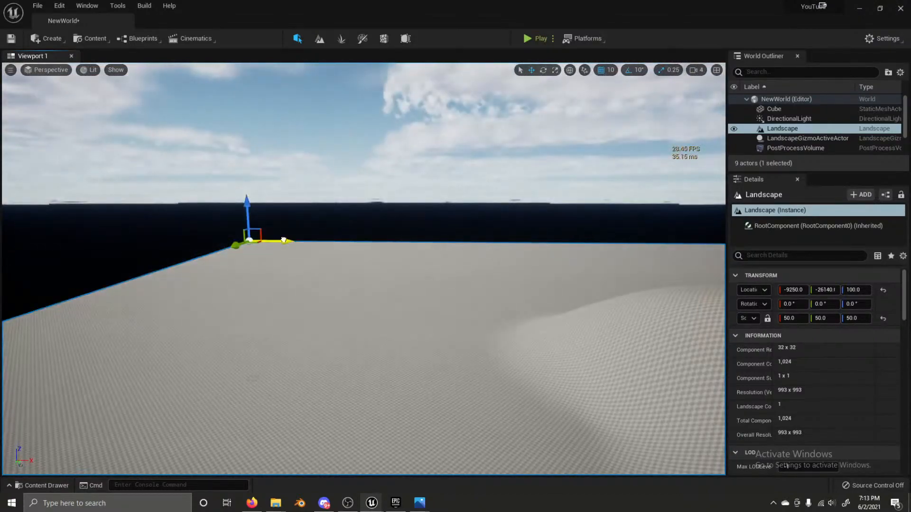
pyautogui.moveTo(283, 240); pyautogui.dragTo(160, 229)
# Step: Move the cube down onto the valley's slope, to X 3470, Y 6240 and Z 475
pyautogui.moveTo(455, 250); pyautogui.dragTo(402, 75, button='right')
pyautogui.moveTo(431, 228); pyautogui.dragTo(432, 228, button='right')
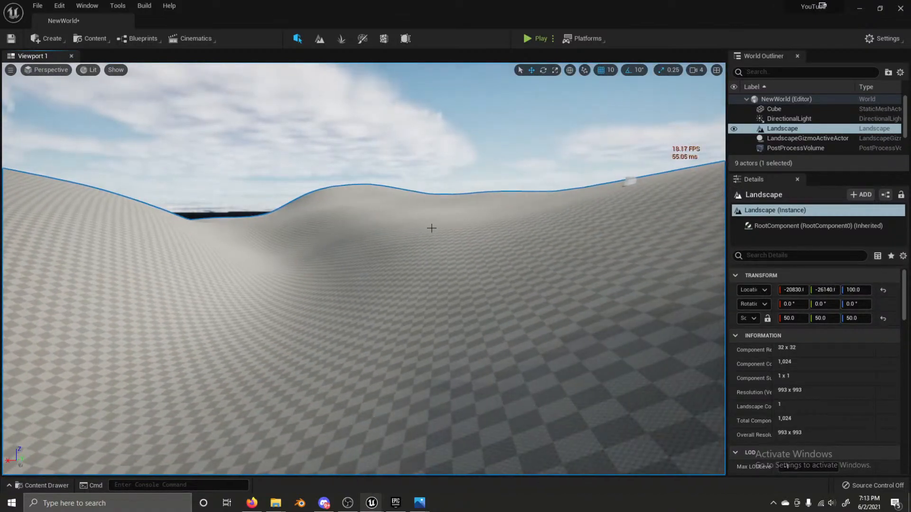
pyautogui.click(632, 180)
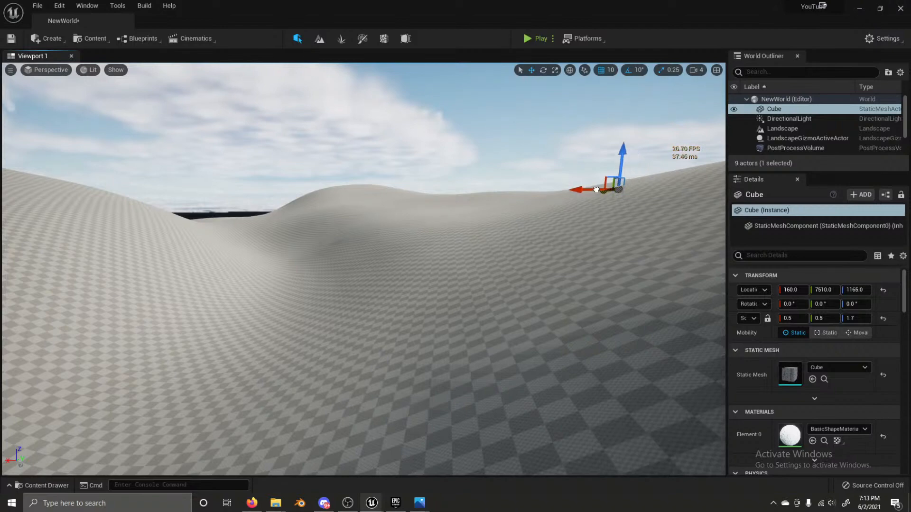
pyautogui.moveTo(584, 186); pyautogui.dragTo(346, 216)
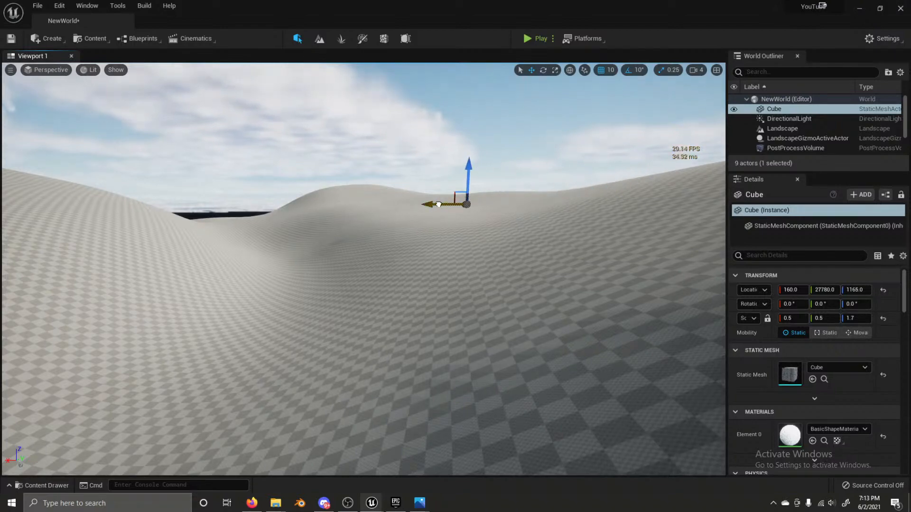
pyautogui.moveTo(439, 204); pyautogui.dragTo(382, 213)
pyautogui.moveTo(413, 165); pyautogui.dragTo(123, 294)
pyautogui.press('w')
pyautogui.moveTo(363, 269); pyautogui.dragTo(379, 224, button='right')
pyautogui.press('e')
pyautogui.press('s')
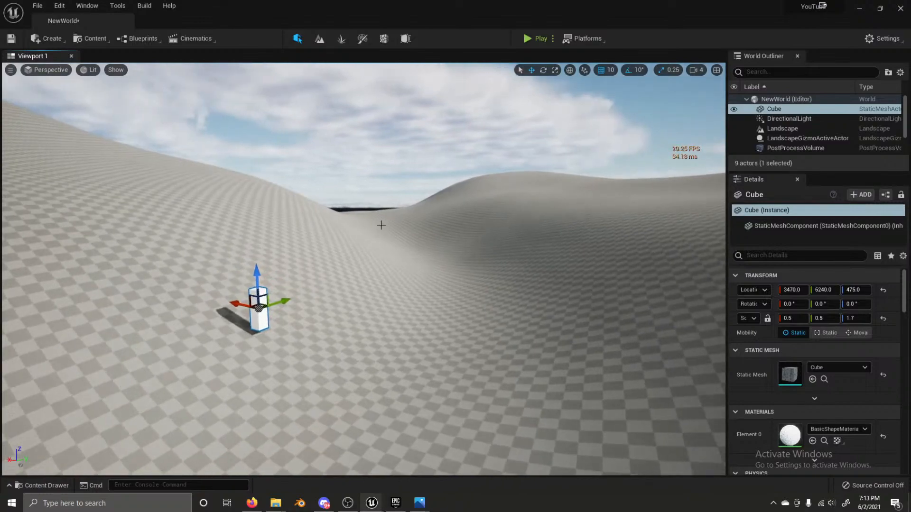
# Step: Bring the Nordic Beach Rocky Ground mesh over the slope near the cube, to about X 2700, Y 5706 and Z 580
pyautogui.click(379, 224)
pyautogui.press('f')
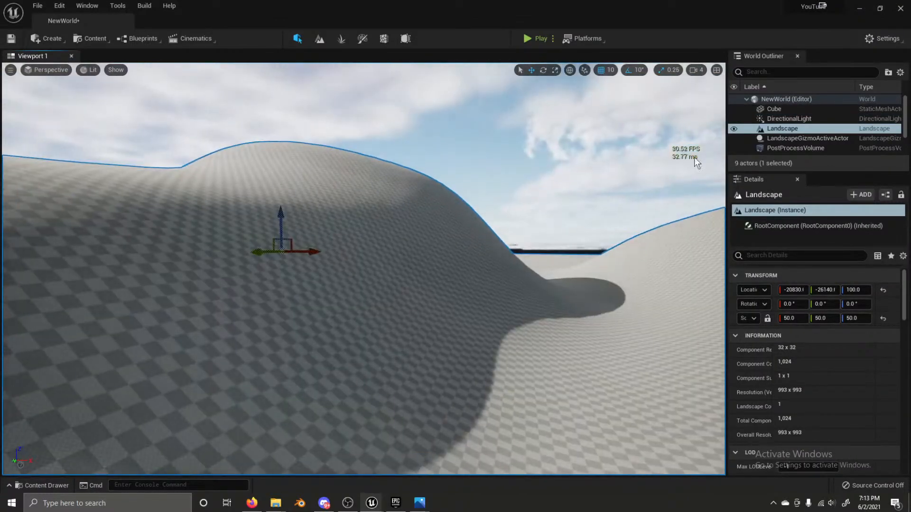
pyautogui.scroll(-3, 806, 144)
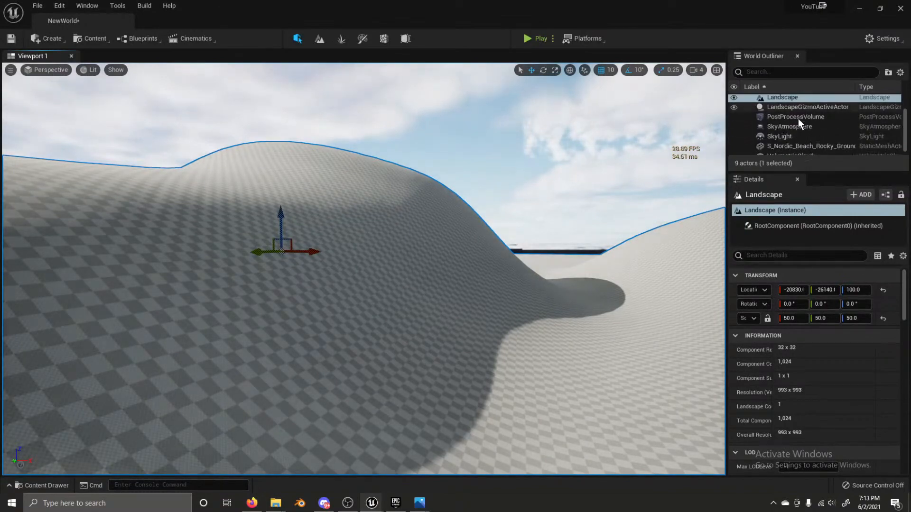
pyautogui.click(802, 141)
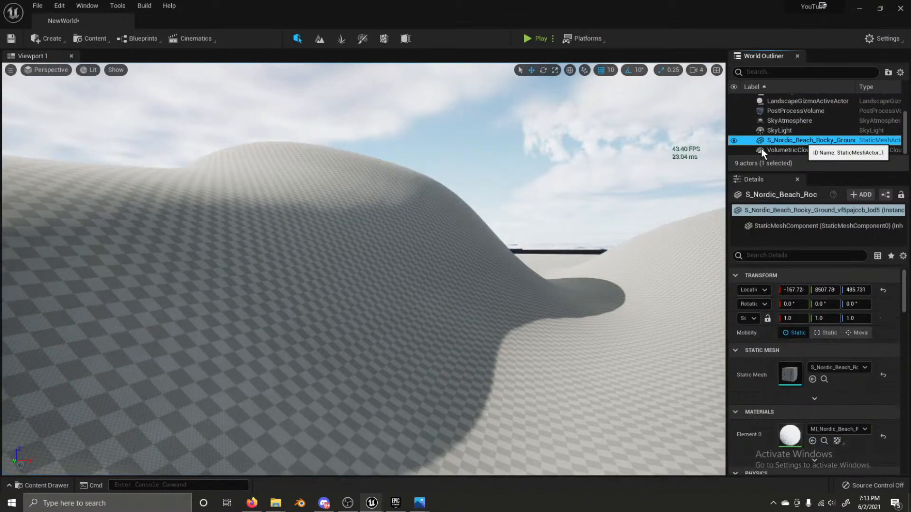
pyautogui.press('f')
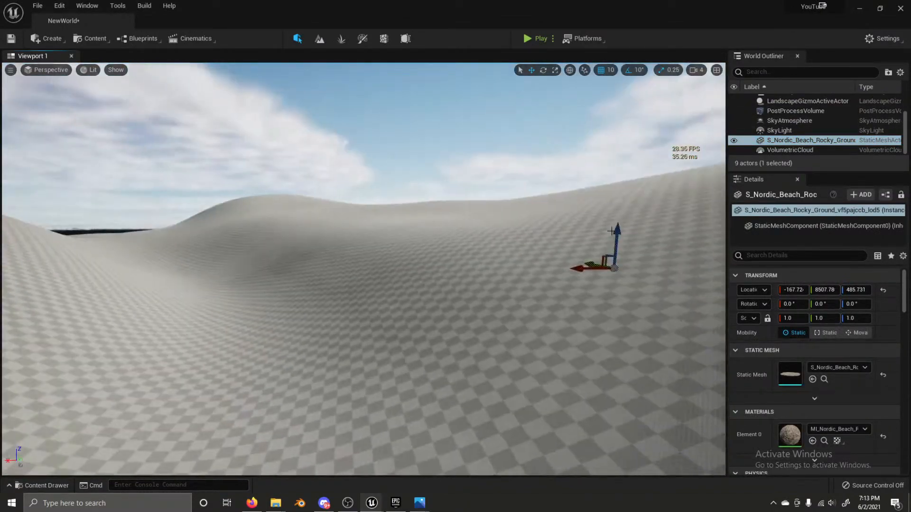
pyautogui.moveTo(612, 269); pyautogui.dragTo(232, 408)
pyautogui.press('f')
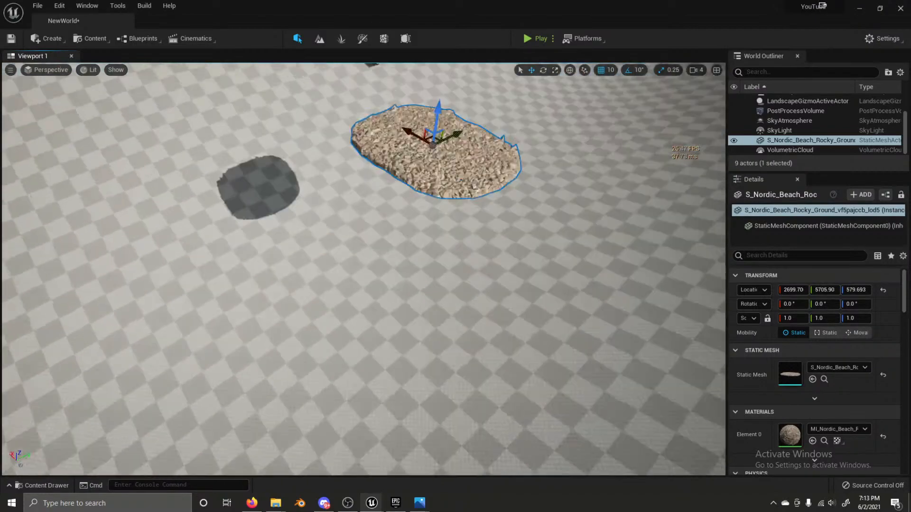
# Step: Move the rocky ground mesh to about X 2979, Y 5582 and Z 410, and tilt it to about 31°, 5° and 99°
pyautogui.moveTo(364, 294); pyautogui.dragTo(380, 175, button='right')
pyautogui.press('w')
pyautogui.hotkey('alt', 'Tab')
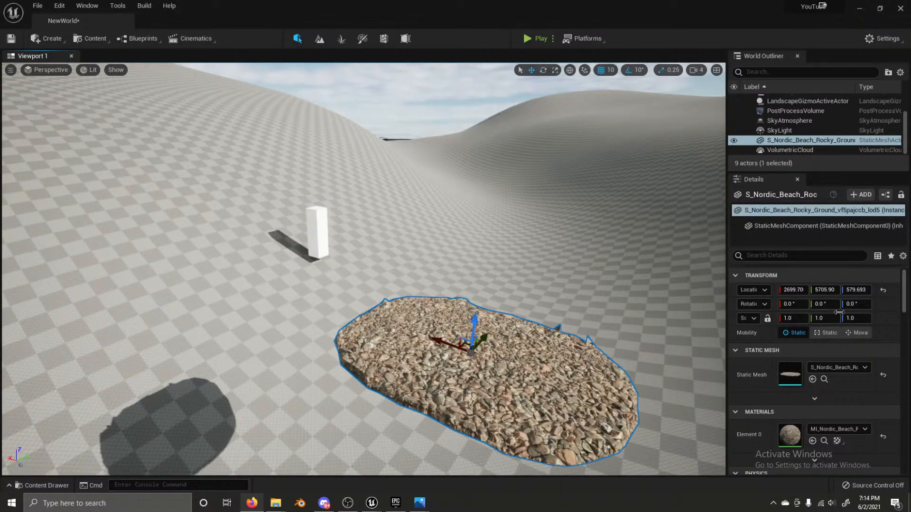
pyautogui.moveTo(560, 284)
pyautogui.mouseDown(button='right')
pyautogui.moveTo(593, 265)
pyautogui.moveTo(526, 282)
pyautogui.moveTo(550, 294)
pyautogui.mouseUp(button='right')
pyautogui.press('s')
pyautogui.moveTo(541, 339); pyautogui.dragTo(522, 325, button='right')
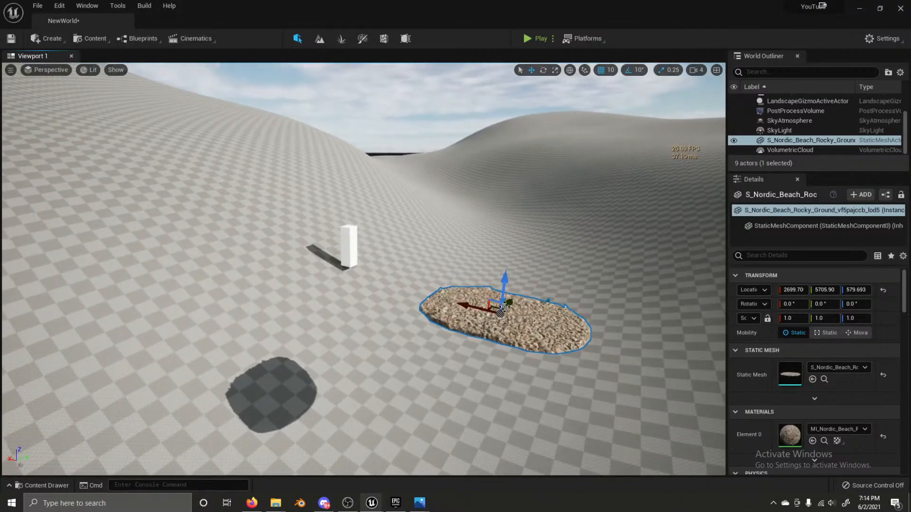
pyautogui.moveTo(502, 298); pyautogui.dragTo(371, 402)
pyautogui.moveTo(378, 357); pyautogui.dragTo(385, 377)
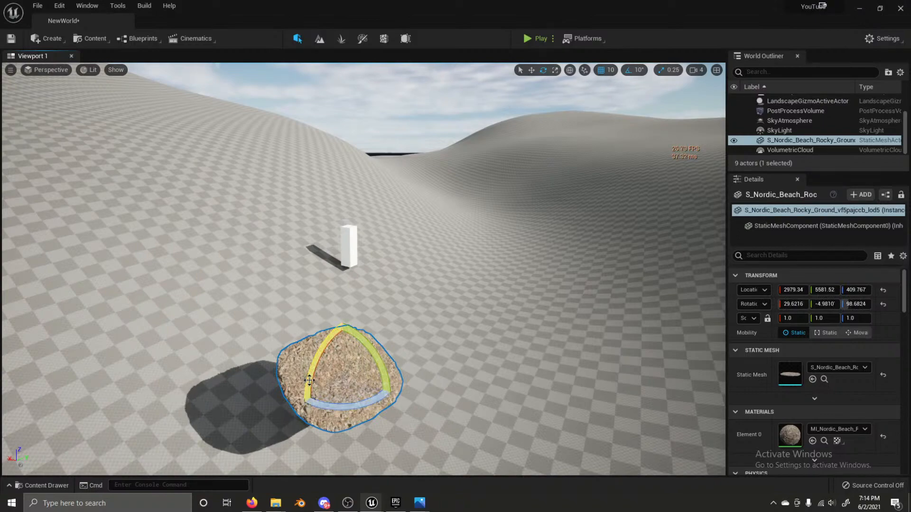
pyautogui.moveTo(317, 365); pyautogui.dragTo(321, 355)
# Step: Lower the rocky ground mesh into the slope, to about Z 210
pyautogui.moveTo(353, 380)
pyautogui.mouseDown(button='right')
pyautogui.moveTo(348, 354)
pyautogui.moveTo(322, 347)
pyautogui.moveTo(344, 367)
pyautogui.mouseUp(button='right')
pyautogui.press('w')
pyautogui.press('s')
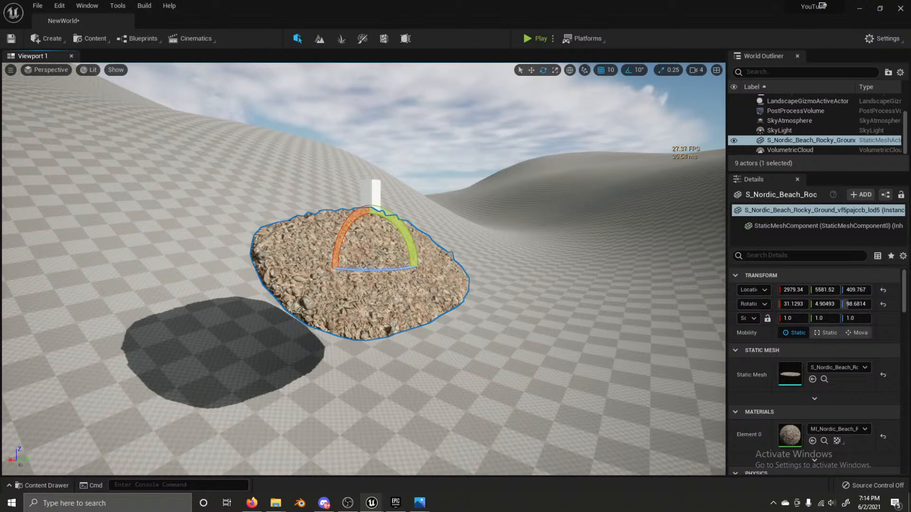
pyautogui.press('w')
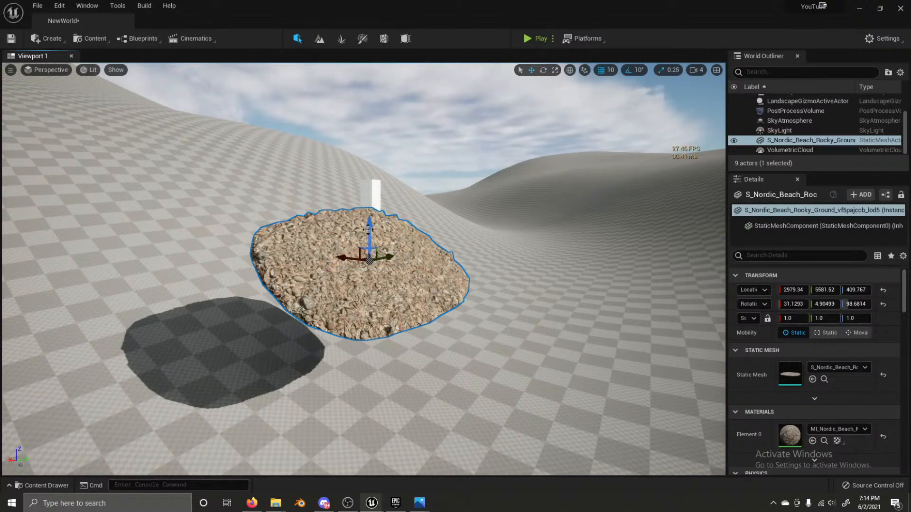
pyautogui.moveTo(365, 233); pyautogui.dragTo(348, 374)
# Step: Rotate the rocky ground mesh to follow the slope, at about 10.6°, 3.4° and 96.8°
pyautogui.press('e')
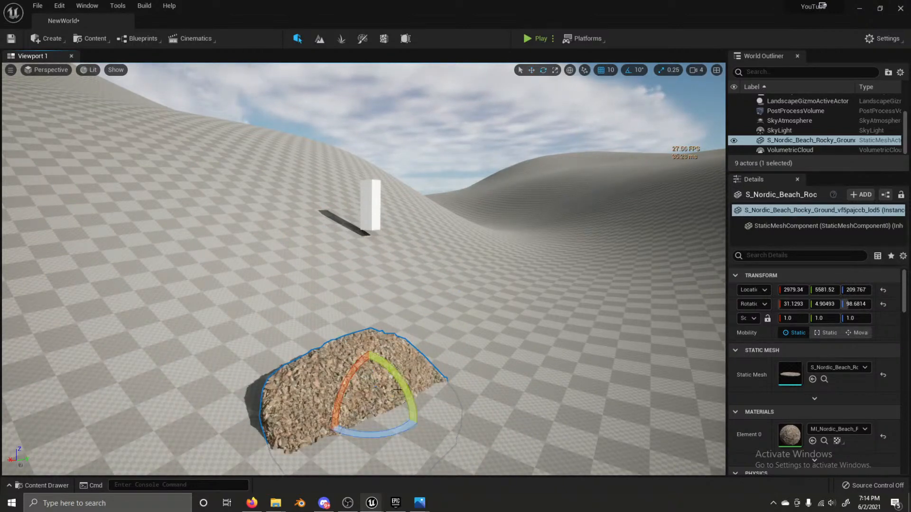
pyautogui.moveTo(399, 390); pyautogui.dragTo(386, 366)
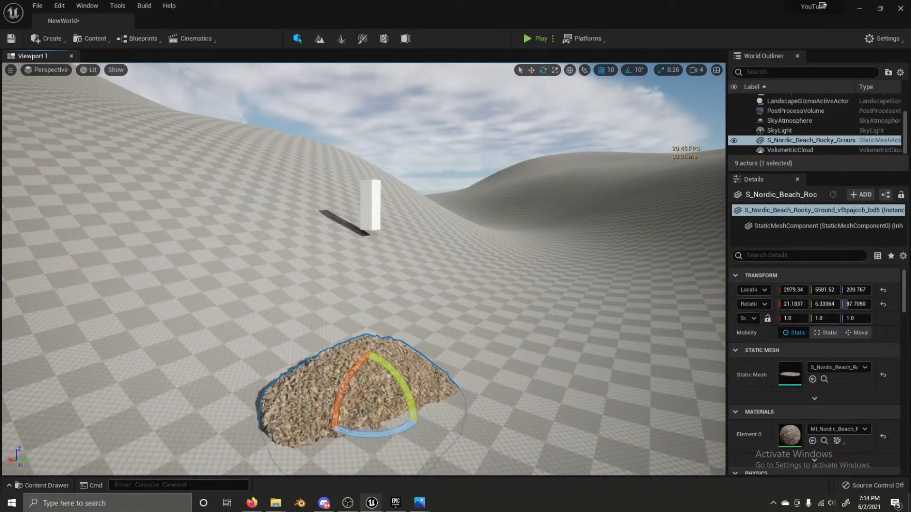
pyautogui.moveTo(335, 404); pyautogui.dragTo(347, 382)
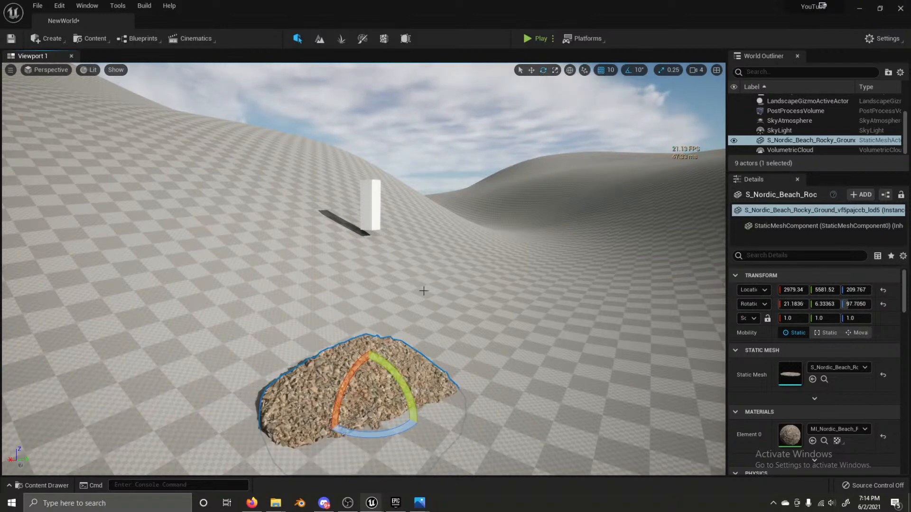
pyautogui.press('Escape')
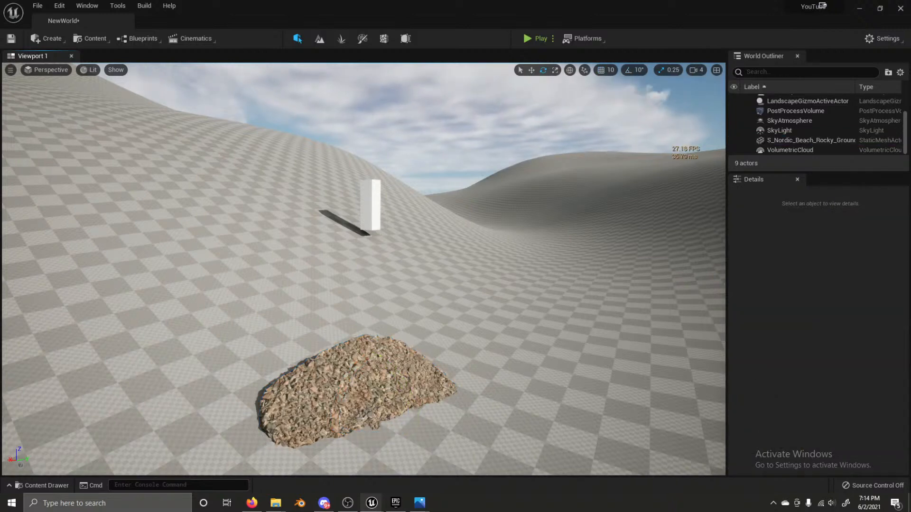
pyautogui.click(271, 430)
pyautogui.moveTo(336, 386)
pyautogui.mouseDown(button='right')
pyautogui.moveTo(346, 385)
pyautogui.moveTo(323, 386)
pyautogui.mouseUp(button='right')
pyautogui.moveTo(368, 391); pyautogui.dragTo(365, 405)
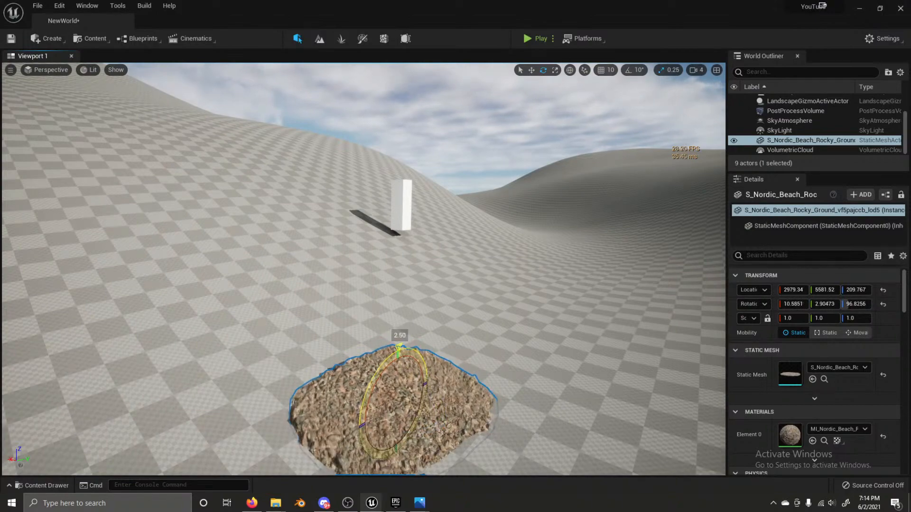
# Step: Raise the rocky ground mesh to about Z 298 and inspect how it sits on the slope from several angles
pyautogui.press('s')
pyautogui.moveTo(482, 373)
pyautogui.mouseDown(button='right')
pyautogui.moveTo(506, 404)
pyautogui.moveTo(507, 391)
pyautogui.moveTo(484, 387)
pyautogui.moveTo(494, 386)
pyautogui.moveTo(479, 396)
pyautogui.moveTo(498, 406)
pyautogui.moveTo(490, 370)
pyautogui.mouseUp(button='right')
pyautogui.press('w')
pyautogui.press('w')
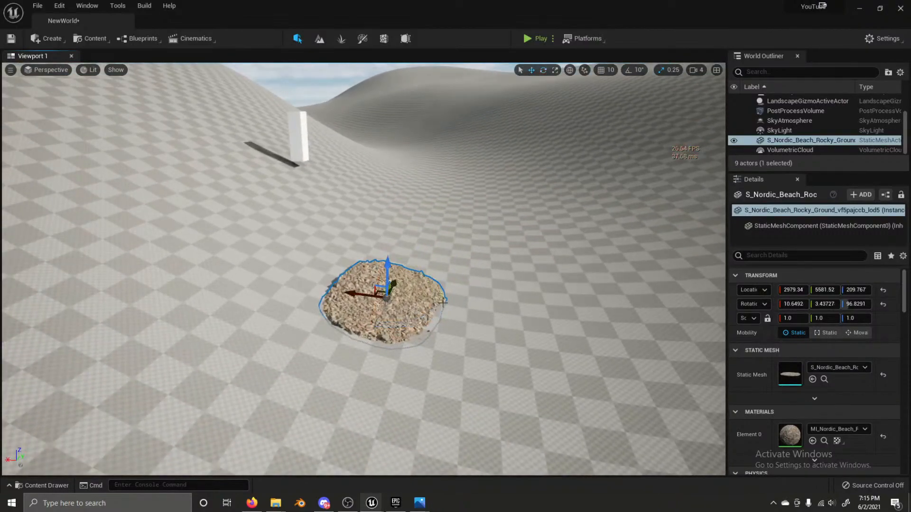
pyautogui.moveTo(384, 266); pyautogui.dragTo(384, 223)
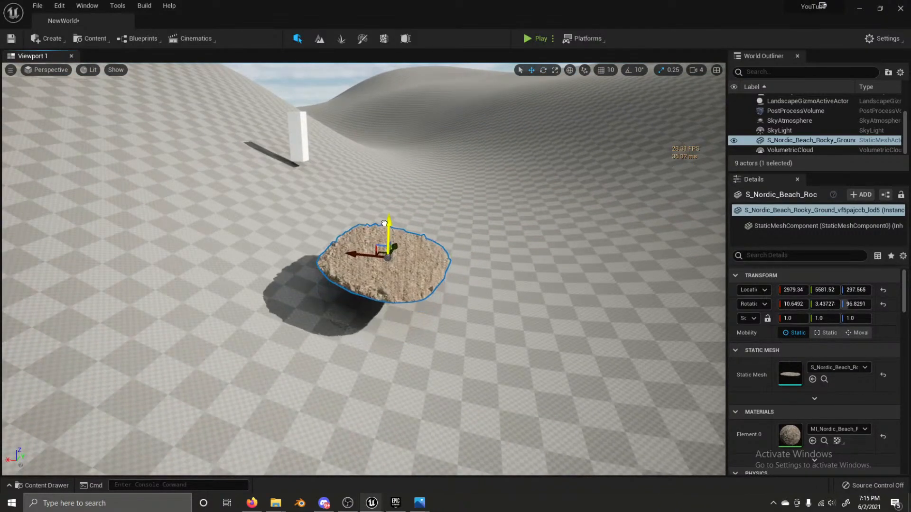
pyautogui.press('d')
pyautogui.moveTo(510, 276); pyautogui.dragTo(446, 278, button='right')
pyautogui.press('w')
pyautogui.press('s')
pyautogui.press('w')
pyautogui.press('w')
pyautogui.press('s')
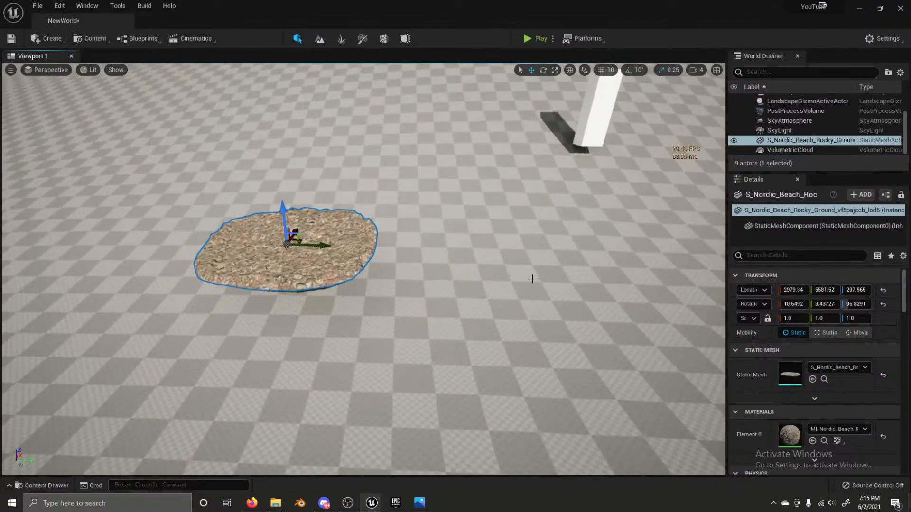
# Step: Duplicate the rocky ground mesh, overlap the copy beside it at about X 2998 and Y 5752, and rotate it to about 10.4°, -2.7° and 92.6°
pyautogui.hotkey('ctrl', 'd')
pyautogui.moveTo(322, 245); pyautogui.dragTo(429, 247)
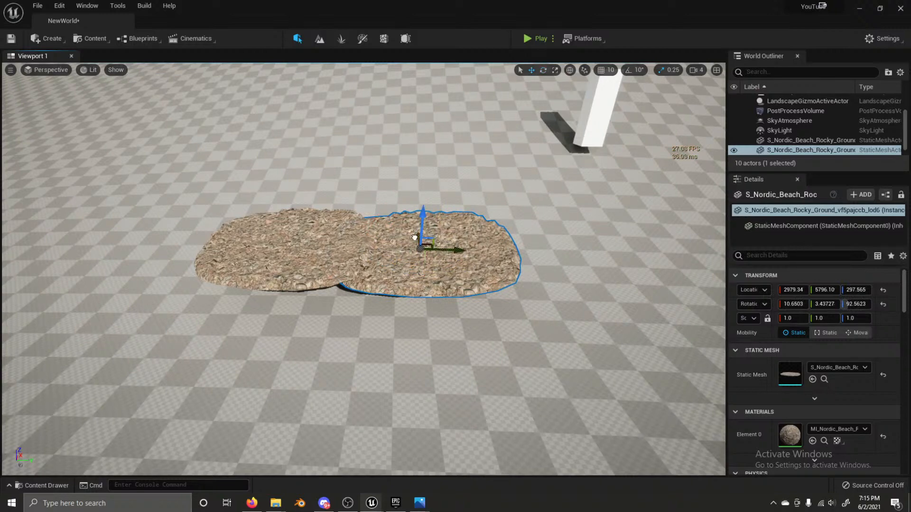
pyautogui.moveTo(417, 236); pyautogui.dragTo(419, 233)
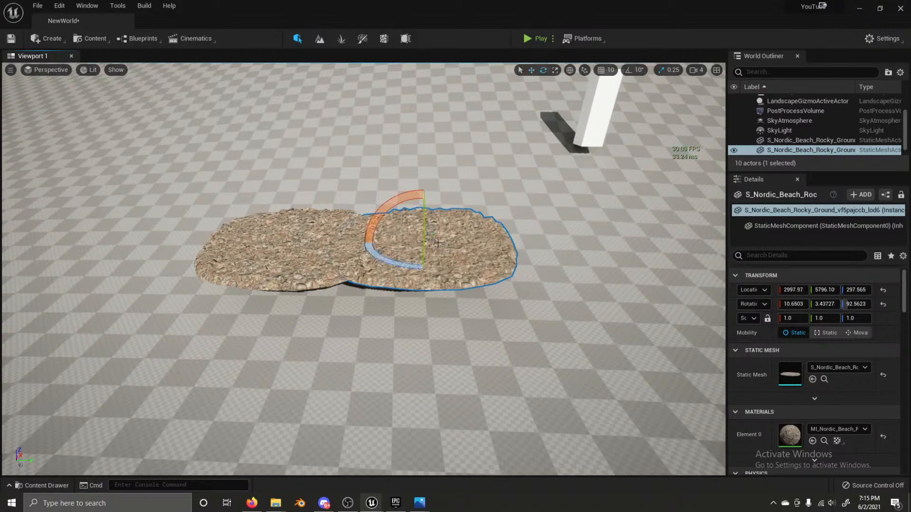
pyautogui.moveTo(455, 208); pyautogui.dragTo(467, 222)
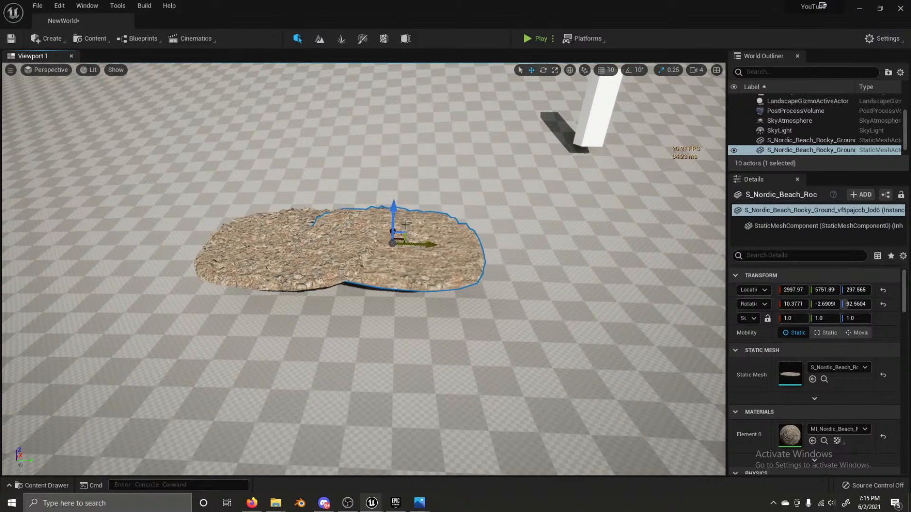
# Step: Raise the copied rocky ground mesh to about Z 306 and inspect how it overlaps the original
pyautogui.moveTo(393, 211); pyautogui.dragTo(399, 206)
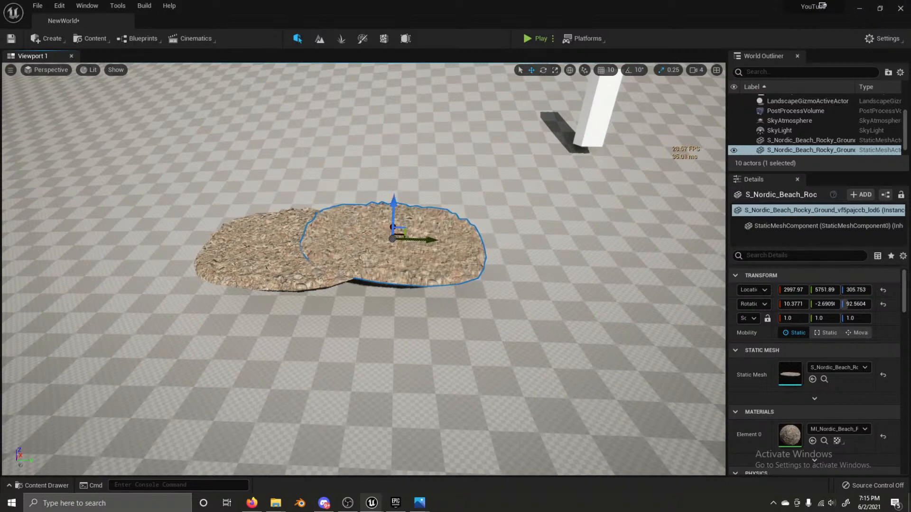
pyautogui.click(329, 144)
pyautogui.scroll(10, 328, 143)
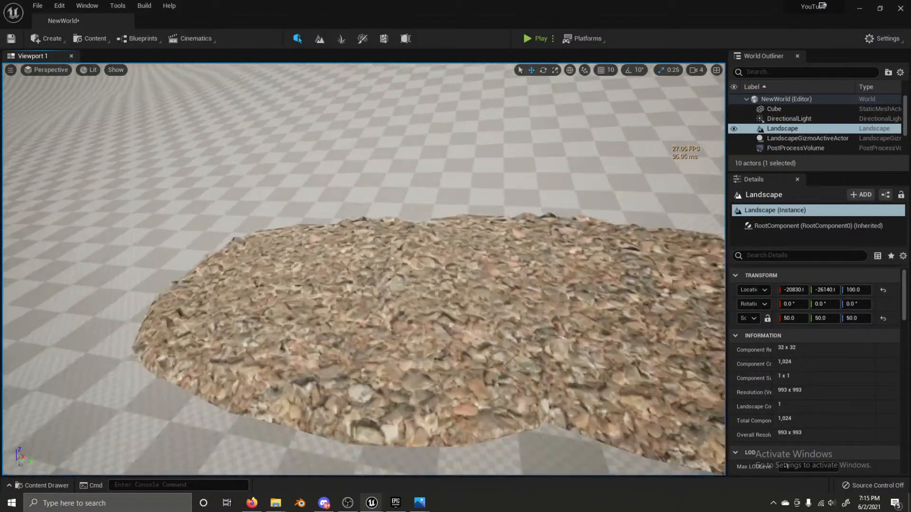
pyautogui.scroll(-10, 308, 183)
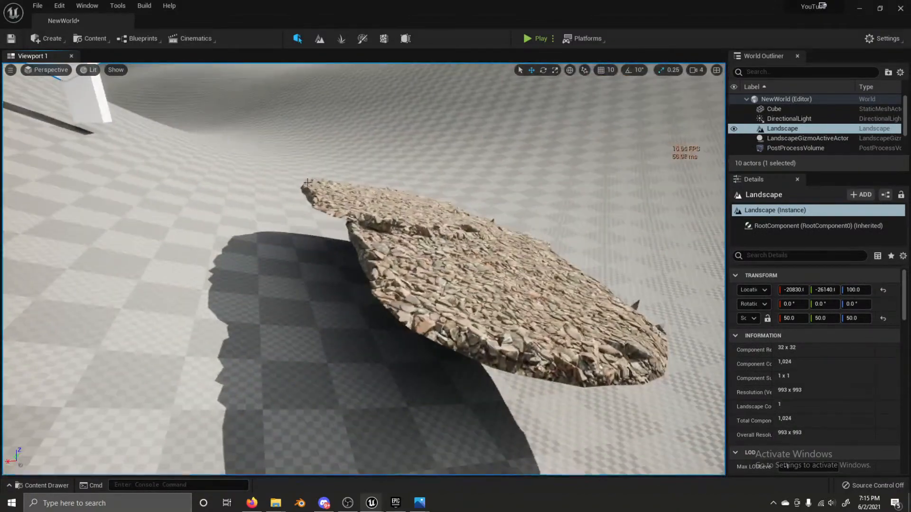
# Step: Rotate the copied rocky ground mesh to about 9.2°, 1.3° and 92.6°, undoing the excess rotation
pyautogui.click(368, 196)
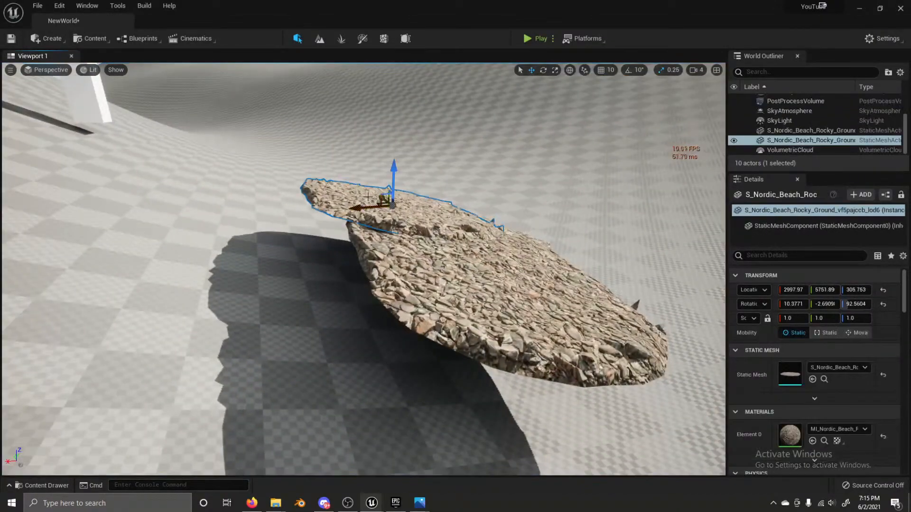
pyautogui.press('e')
pyautogui.moveTo(361, 181); pyautogui.dragTo(338, 209)
pyautogui.moveTo(394, 151); pyautogui.dragTo(384, 217)
pyautogui.hotkey('ctrl', 'z')
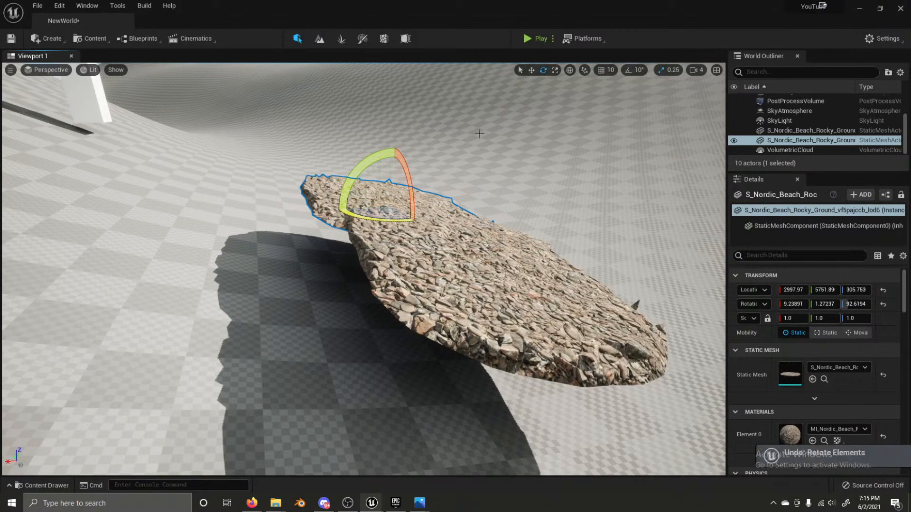
# Step: Switch the transform gizmo to local axes, turn the copied mesh about its own vertical axis, and inspect the seam up close
pyautogui.click(570, 70)
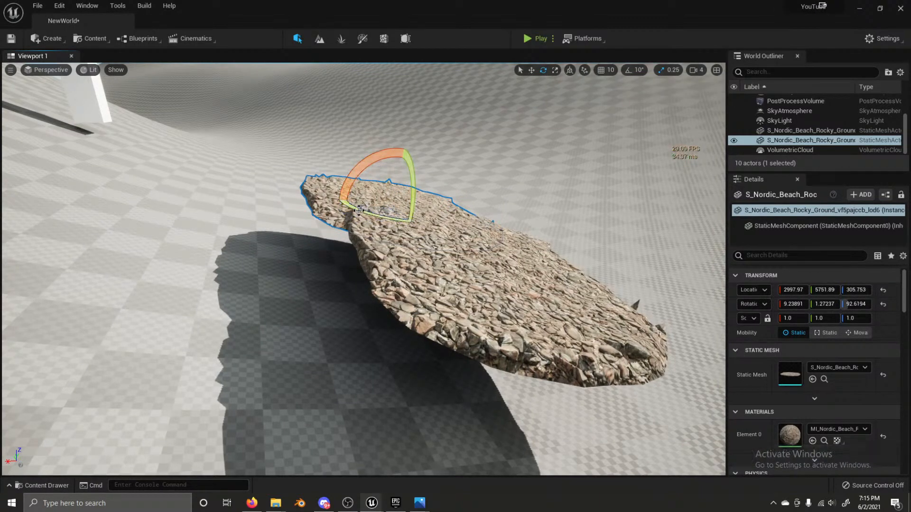
pyautogui.moveTo(359, 210); pyautogui.dragTo(311, 213)
pyautogui.click(479, 156)
pyautogui.keyDown('alt'); pyautogui.moveTo(479, 156); pyautogui.dragTo(331, 207); pyautogui.keyUp('alt')
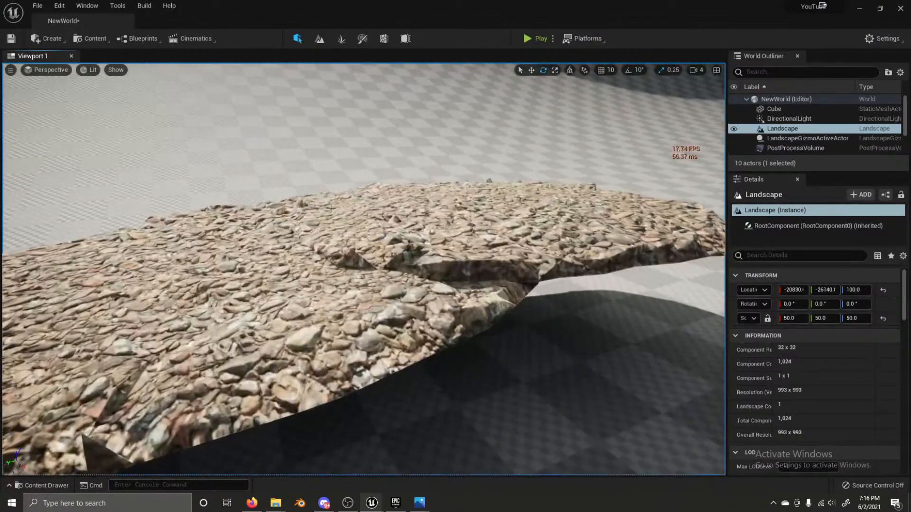
# Step: Select the original rocky ground mesh at the overlap seam
pyautogui.click(331, 209)
pyautogui.click(530, 266)
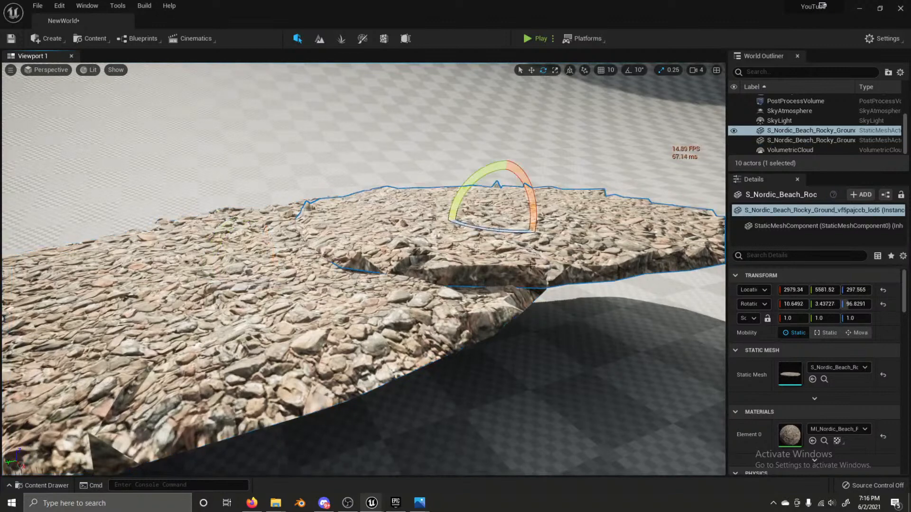
# Step: Rotate the selected rocky ground piece so its surface blends into the neighbouring piece
pyautogui.moveTo(462, 202); pyautogui.dragTo(449, 215)
pyautogui.click(412, 142)
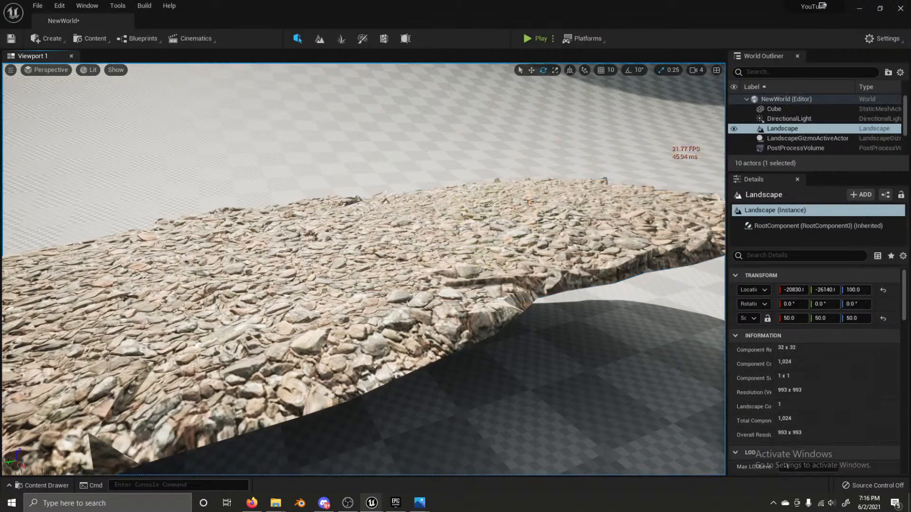
pyautogui.moveTo(411, 141); pyautogui.dragTo(522, 180, button='right')
pyautogui.rightClick(750, 148)
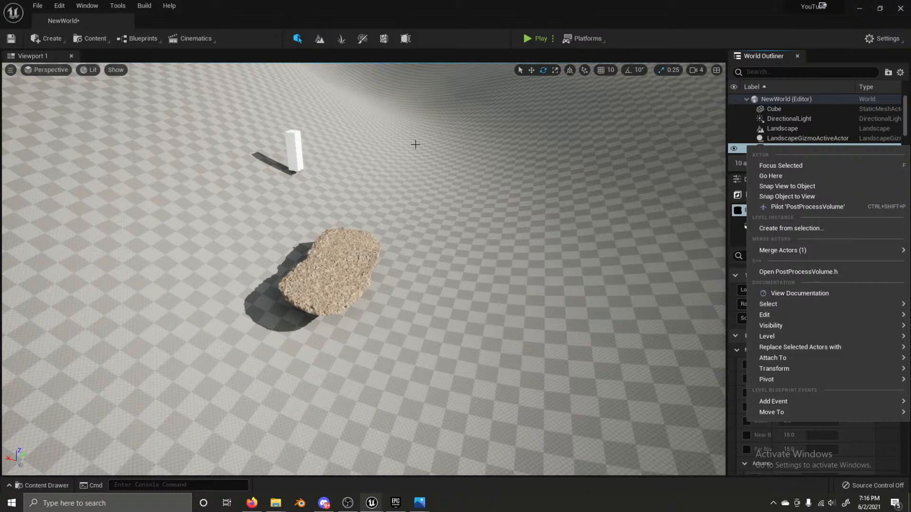
pyautogui.click(292, 298)
# Step: Duplicate the front rocky ground piece, rotating and placing the copy so it extends the strip forward
pyautogui.click(357, 274)
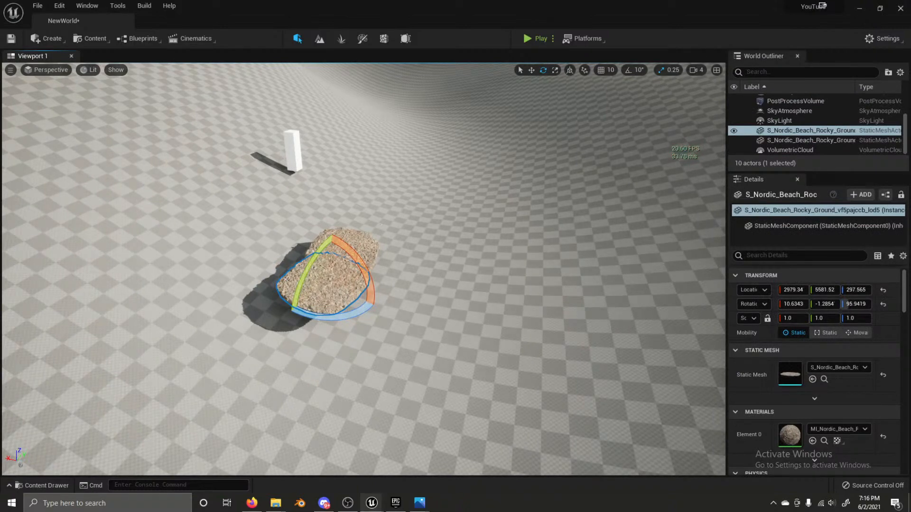
pyautogui.click(348, 251)
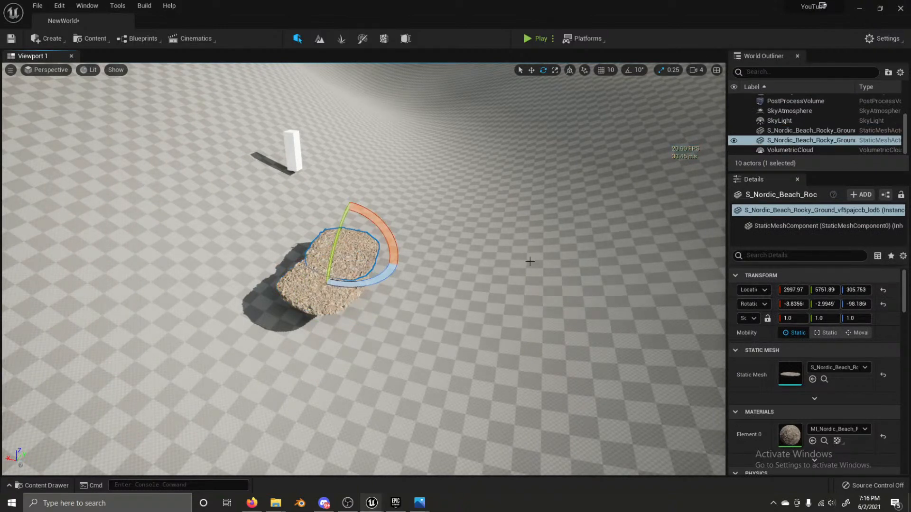
pyautogui.click(303, 291)
pyautogui.press('w')
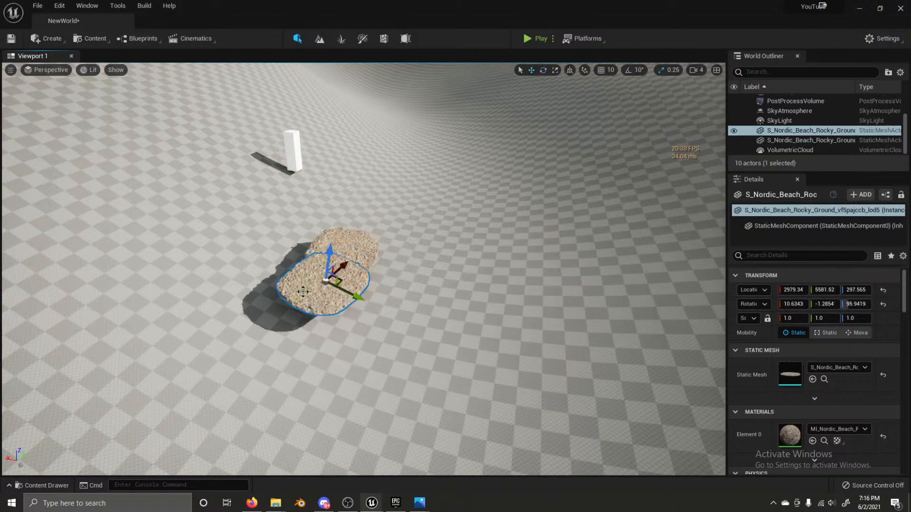
pyautogui.keyDown('alt'); pyautogui.moveTo(303, 291); pyautogui.dragTo(290, 327); pyautogui.keyUp('alt')
pyautogui.press('e')
pyautogui.moveTo(272, 284); pyautogui.dragTo(218, 375)
pyautogui.press('w')
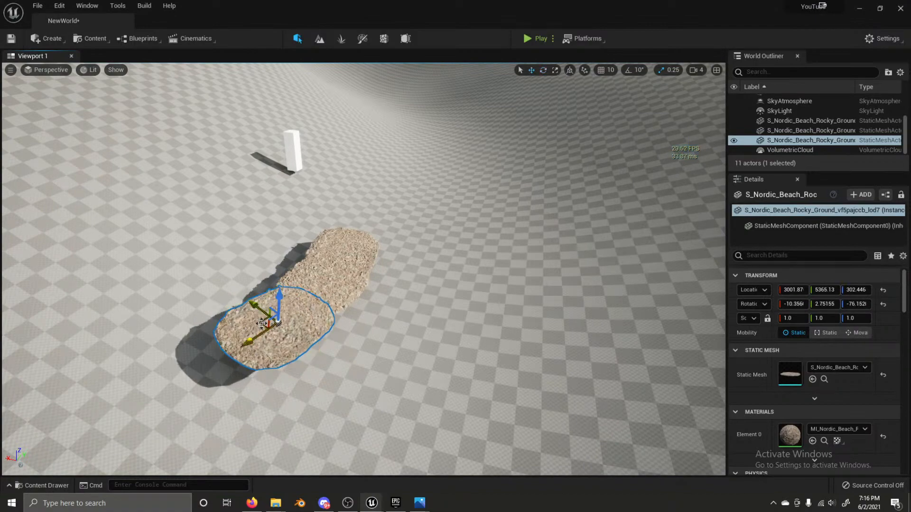
pyautogui.moveTo(262, 323); pyautogui.dragTo(256, 313)
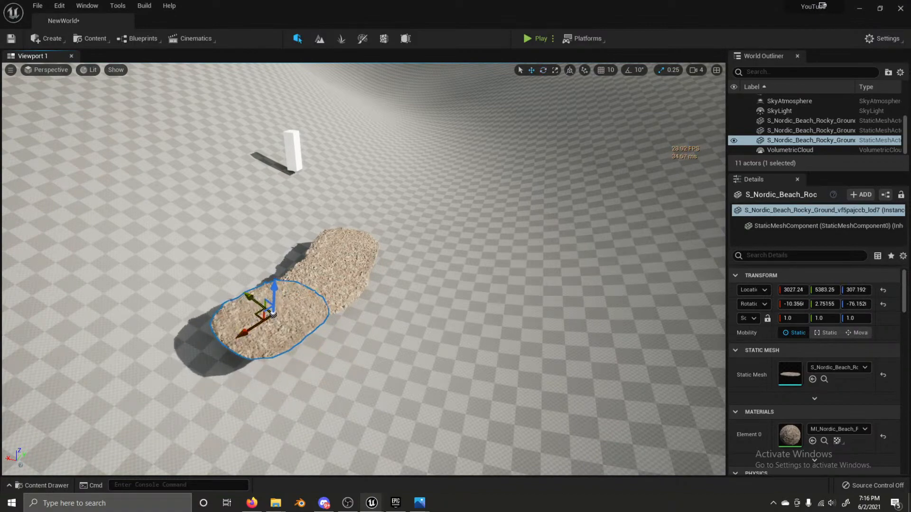
# Step: Select all three rocky ground pieces and duplicate them as a group
pyautogui.click(335, 217)
pyautogui.moveTo(334, 218); pyautogui.dragTo(321, 236, button='right')
pyautogui.click(347, 289)
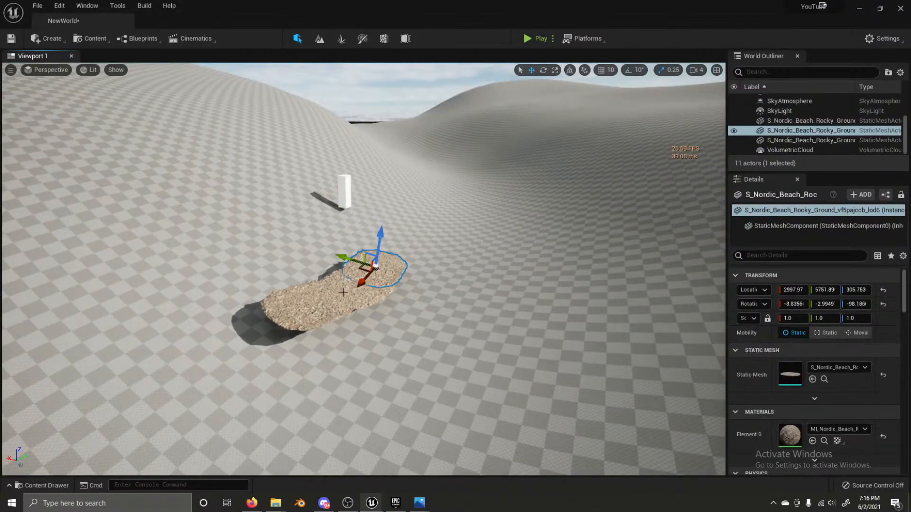
pyautogui.keyDown('ctrl'); pyautogui.click(296, 301); pyautogui.keyUp('ctrl')
pyautogui.keyDown('ctrl'); pyautogui.click(355, 284); pyautogui.keyUp('ctrl')
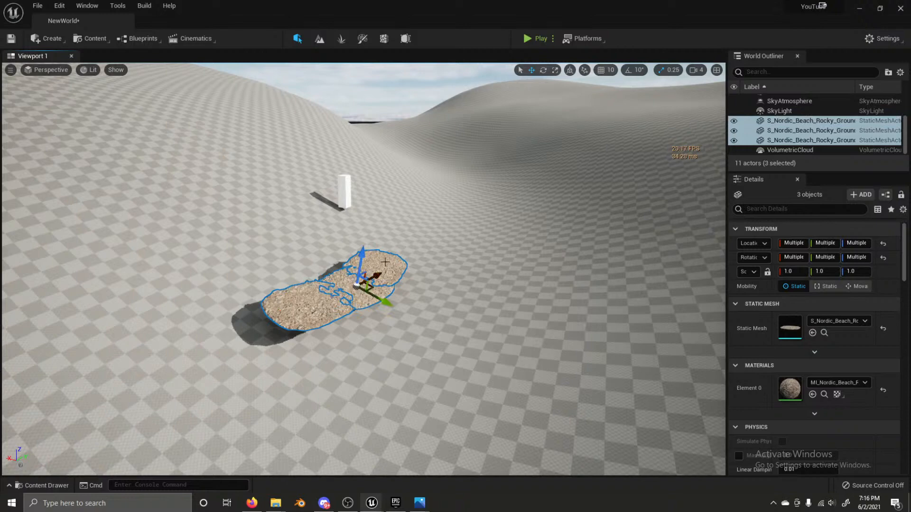
pyautogui.click(378, 285)
pyautogui.keyDown('ctrl'); pyautogui.click(360, 292); pyautogui.keyUp('ctrl')
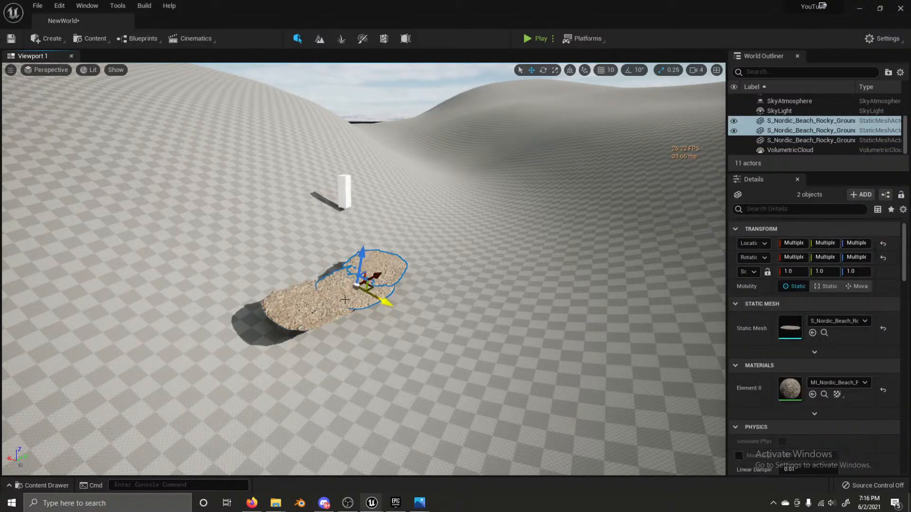
pyautogui.click(330, 304)
pyautogui.keyDown('ctrl'); pyautogui.click(358, 290); pyautogui.keyUp('ctrl')
pyautogui.keyDown('ctrl'); pyautogui.click(382, 276); pyautogui.keyUp('ctrl')
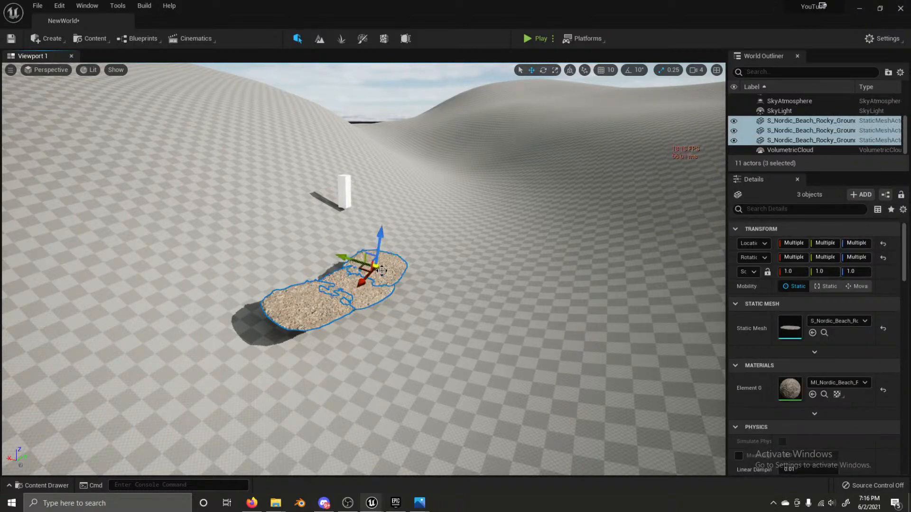
pyautogui.hotkey('ctrl', 'd')
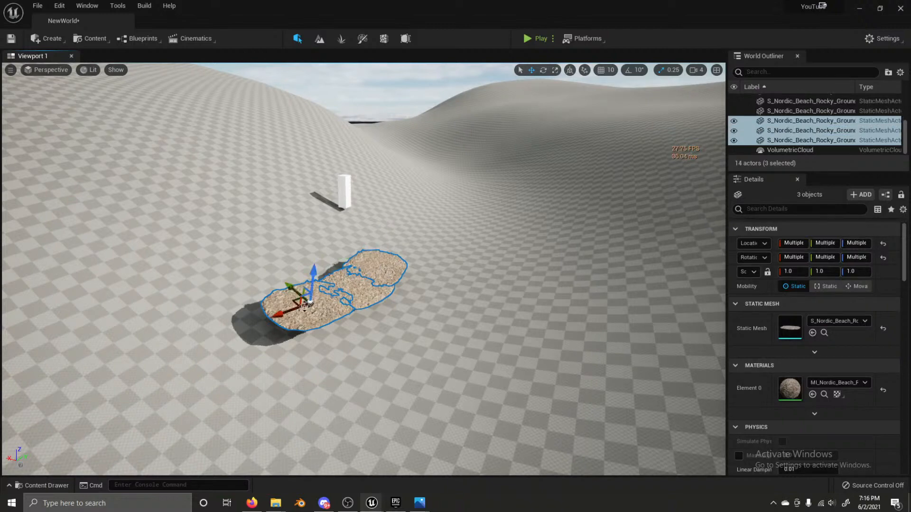
# Step: Move the three duplicated pieces to the near end of the strip so they overlap the original pieces
pyautogui.moveTo(288, 313); pyautogui.dragTo(45, 381)
pyautogui.press('e')
pyautogui.press('w')
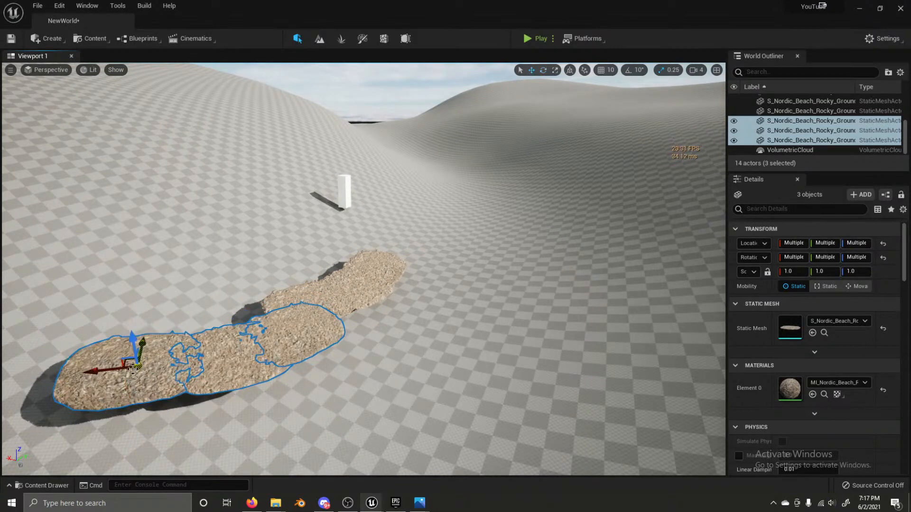
pyautogui.moveTo(133, 369); pyautogui.dragTo(111, 348)
pyautogui.hotkey('ctrl', 'z')
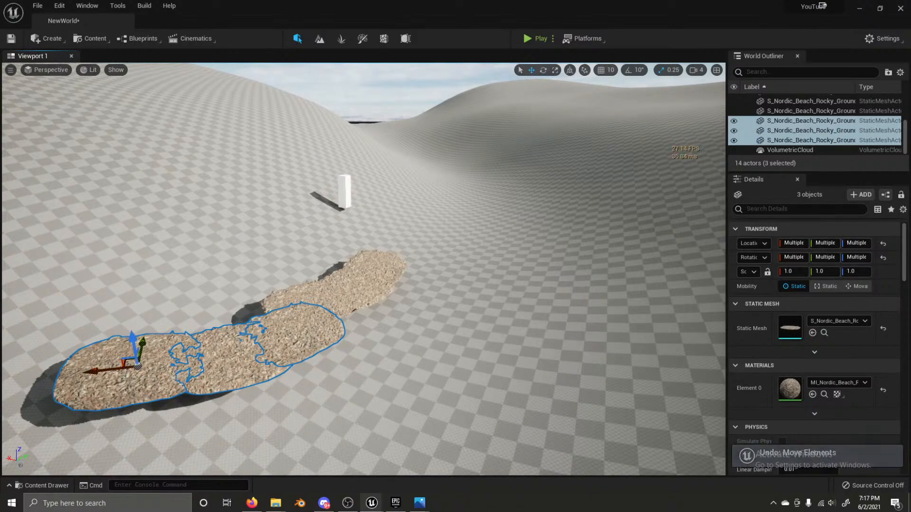
pyautogui.press('a')
pyautogui.moveTo(111, 348); pyautogui.dragTo(111, 348, button='right')
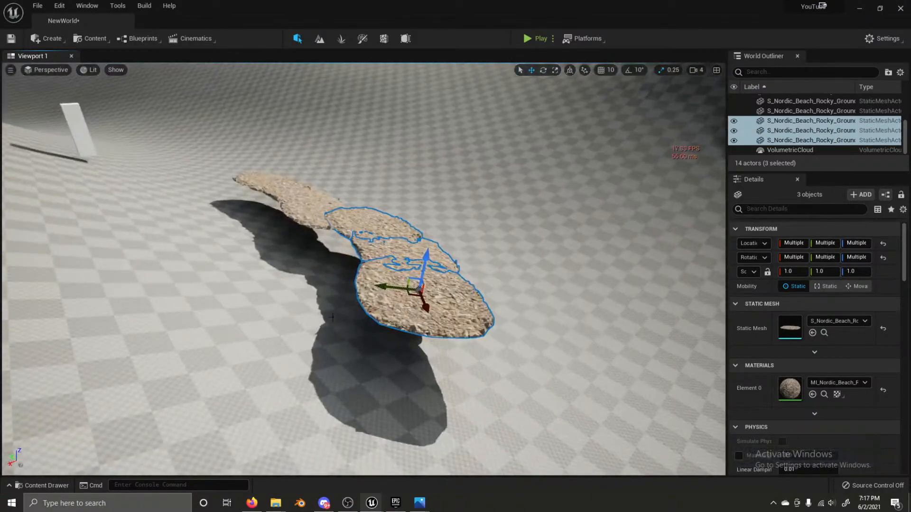
pyautogui.moveTo(409, 295); pyautogui.dragTo(377, 307)
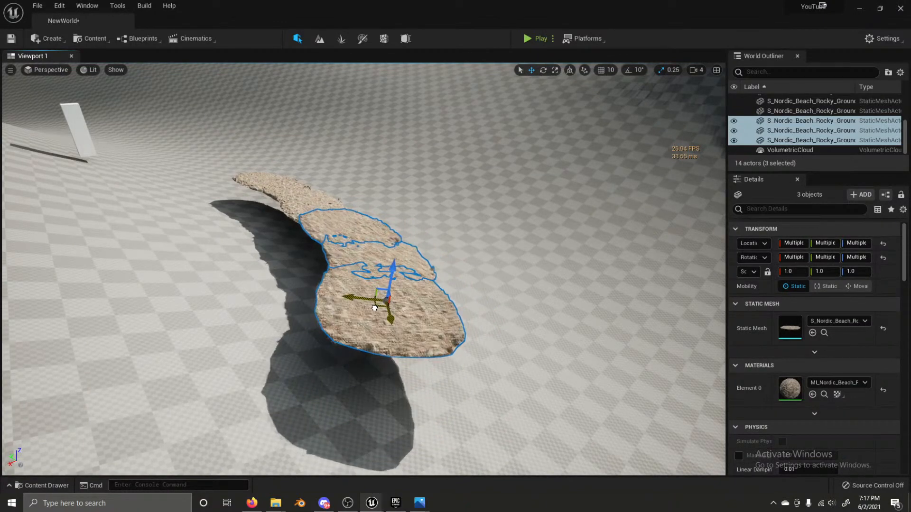
# Step: Tilt the duplicated group so its surface lies flush with the original rocky ground pieces
pyautogui.press('w')
pyautogui.moveTo(377, 307); pyautogui.dragTo(377, 308, button='right')
pyautogui.press('a')
pyautogui.press('s')
pyautogui.press('d')
pyautogui.press('e')
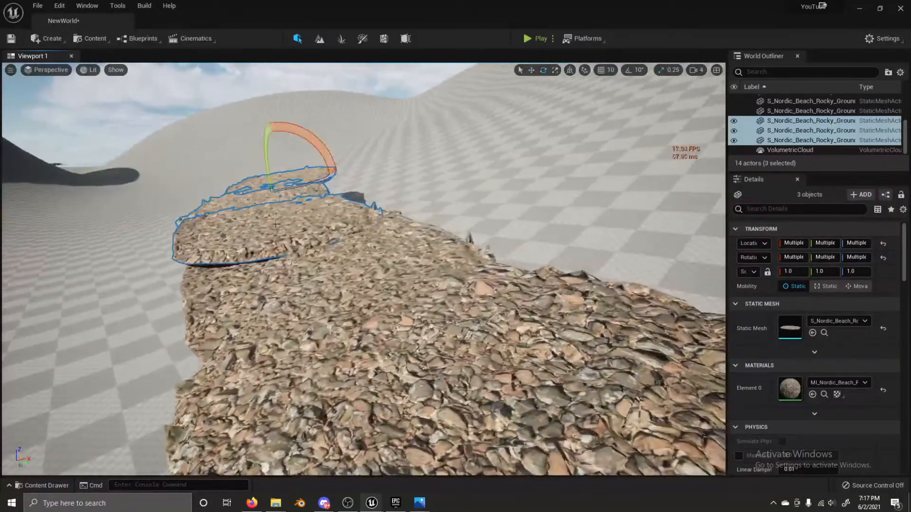
pyautogui.moveTo(313, 136); pyautogui.dragTo(282, 138)
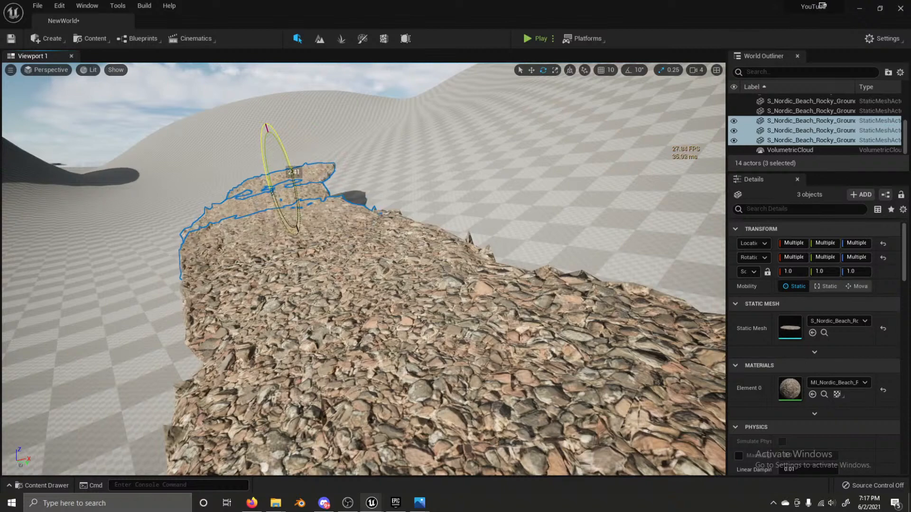
# Step: Examine the extended rocky ground strip from several angles to check how its pieces join
pyautogui.click(356, 117)
pyautogui.press('a')
pyautogui.moveTo(356, 116); pyautogui.dragTo(356, 117, button='right')
pyautogui.press('s')
pyautogui.press('w')
pyautogui.press('a')
pyautogui.press('s')
pyautogui.press('w')
pyautogui.press('s')
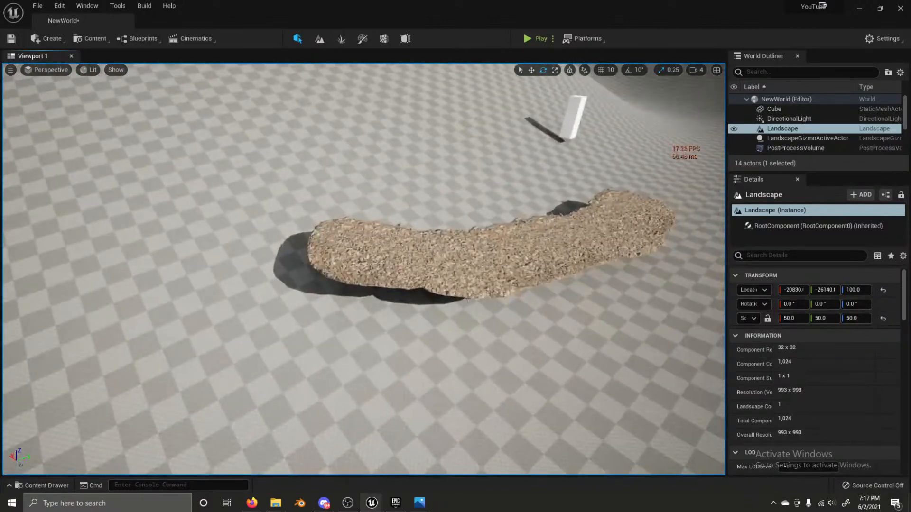
pyautogui.moveTo(396, 274); pyautogui.dragTo(396, 274, button='right')
pyautogui.moveTo(259, 266); pyautogui.dragTo(259, 266, button='right')
# Step: Select all six rocky ground pieces that make up the strip
pyautogui.click(290, 291)
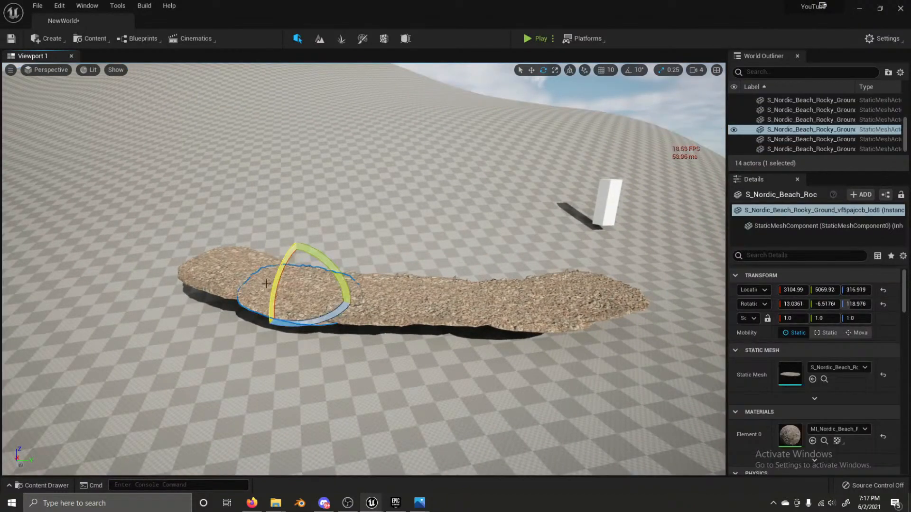
pyautogui.keyDown('ctrl'); pyautogui.click(219, 257); pyautogui.keyUp('ctrl')
pyautogui.keyDown('ctrl'); pyautogui.click(421, 305); pyautogui.keyUp('ctrl')
pyautogui.keyDown('ctrl'); pyautogui.click(492, 311); pyautogui.keyUp('ctrl')
pyautogui.keyDown('ctrl'); pyautogui.click(513, 304); pyautogui.keyUp('ctrl')
pyautogui.keyDown('ctrl'); pyautogui.click(593, 299); pyautogui.keyUp('ctrl')
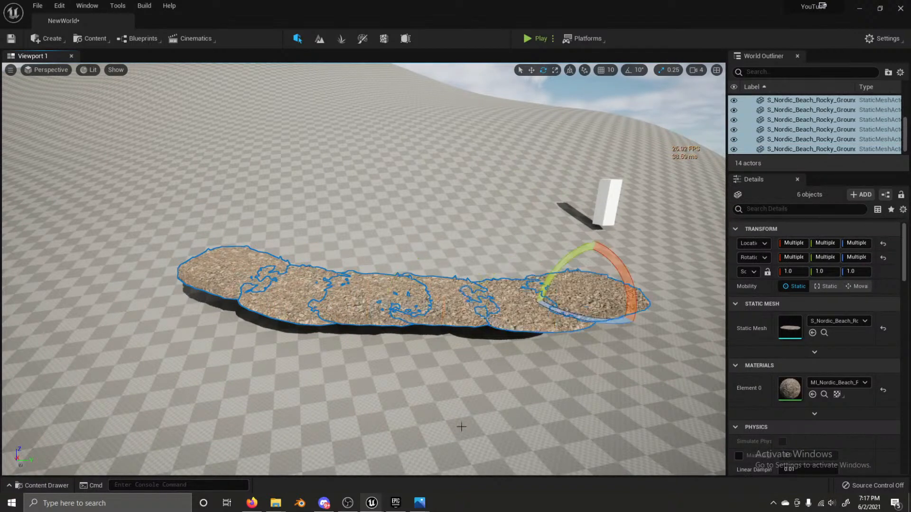
# Step: Switch to the reference photo shutterstock_1501191593.jpg to study the riverbank, and return to the Unreal Editor level
pyautogui.moveTo(419, 502)
pyautogui.click(440, 489)
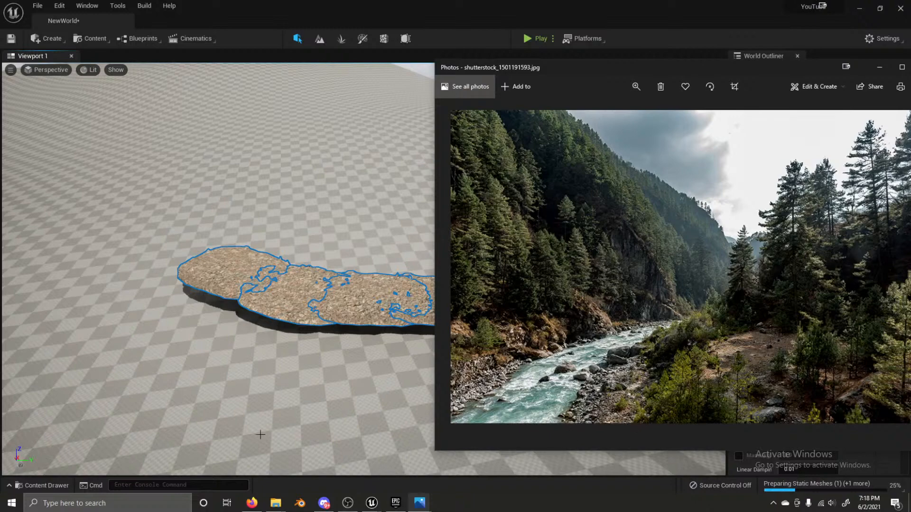
pyautogui.click(375, 504)
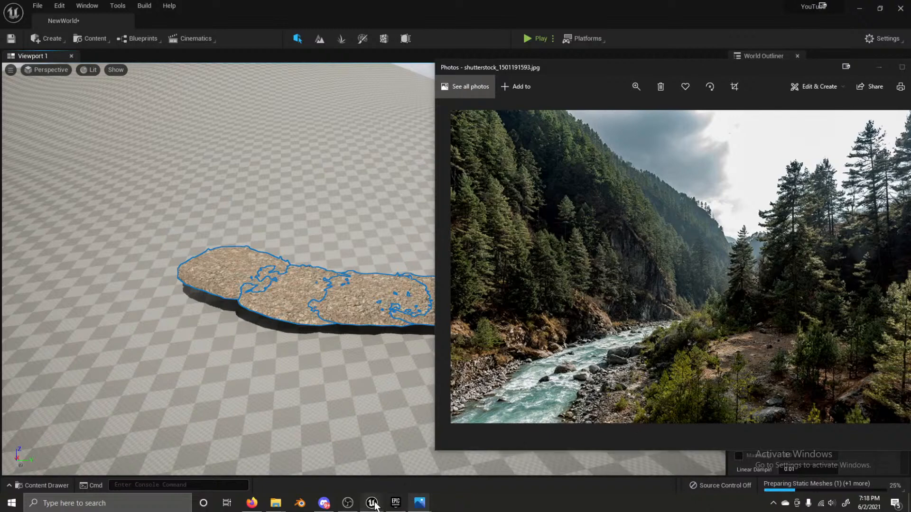
pyautogui.click(349, 464)
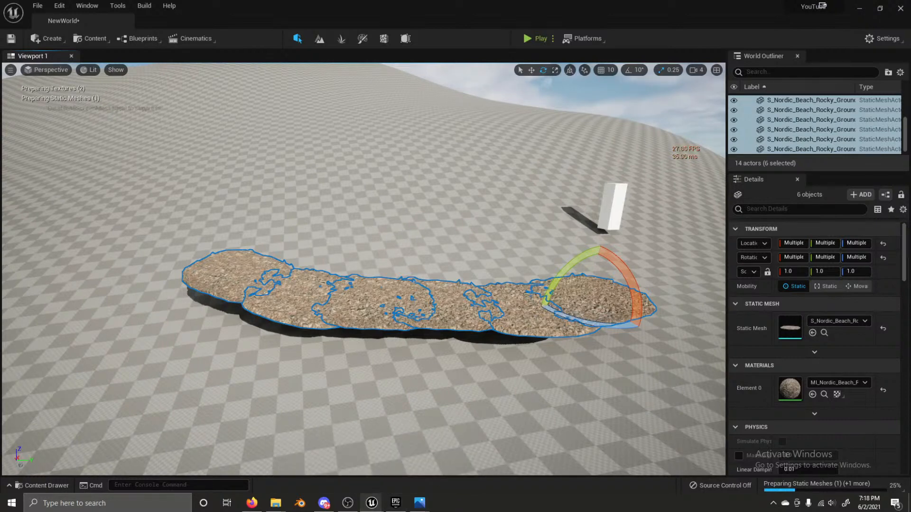
# Step: Bring up the Bridge window maximized and open the Nordic Beach Rocks asset from the Nordic Coastal Cliffs collection
pyautogui.moveTo(910, 148); pyautogui.dragTo(562, 121)
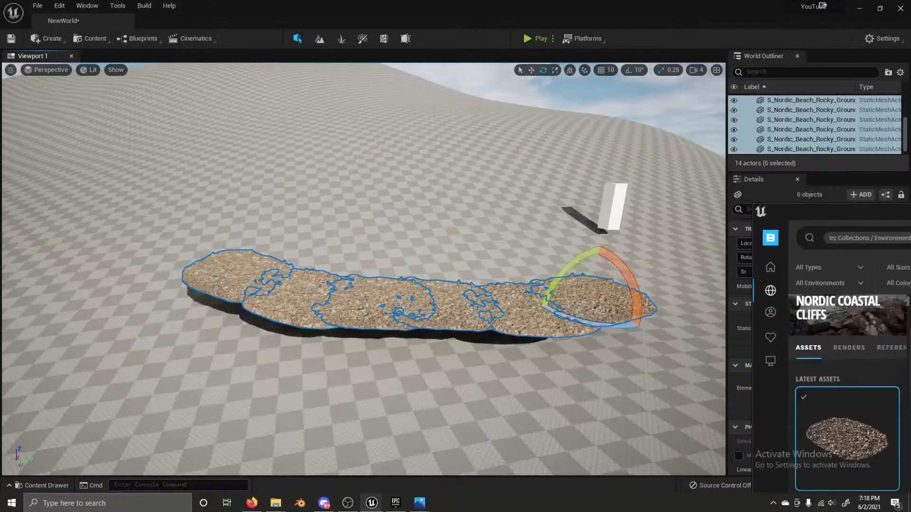
pyautogui.moveTo(779, 215); pyautogui.dragTo(348, 126)
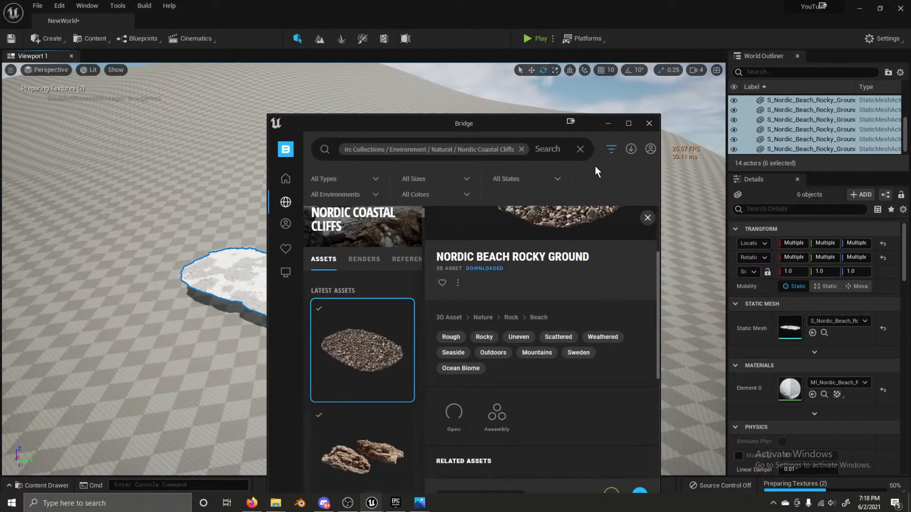
pyautogui.moveTo(480, 124); pyautogui.dragTo(540, 68)
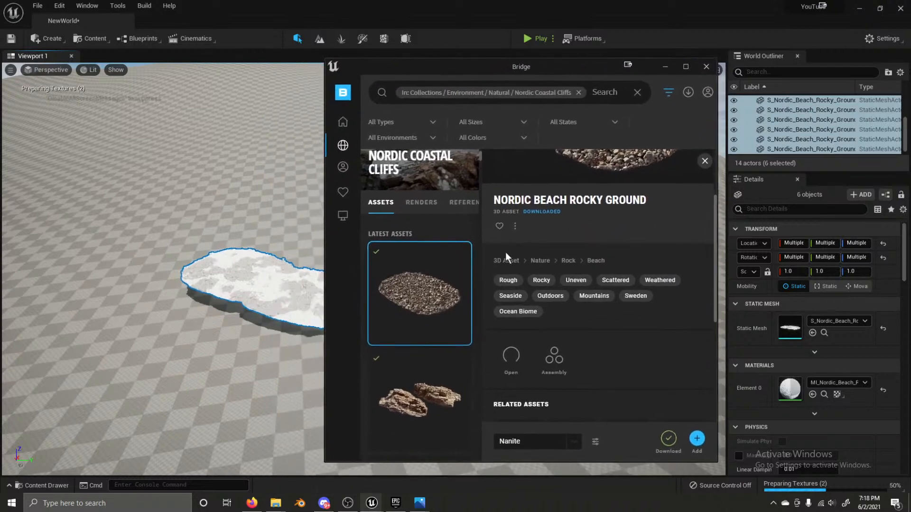
pyautogui.click(685, 67)
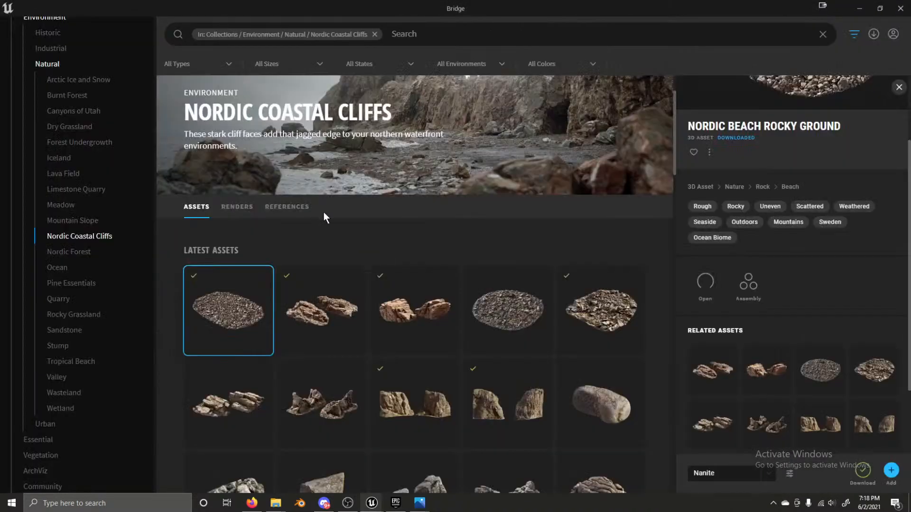
pyautogui.scroll(-4, 562, 294)
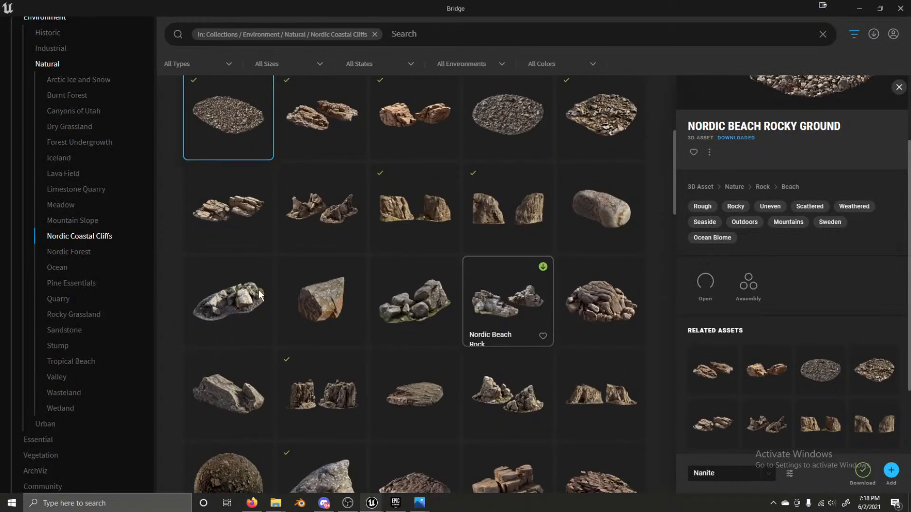
pyautogui.click(215, 298)
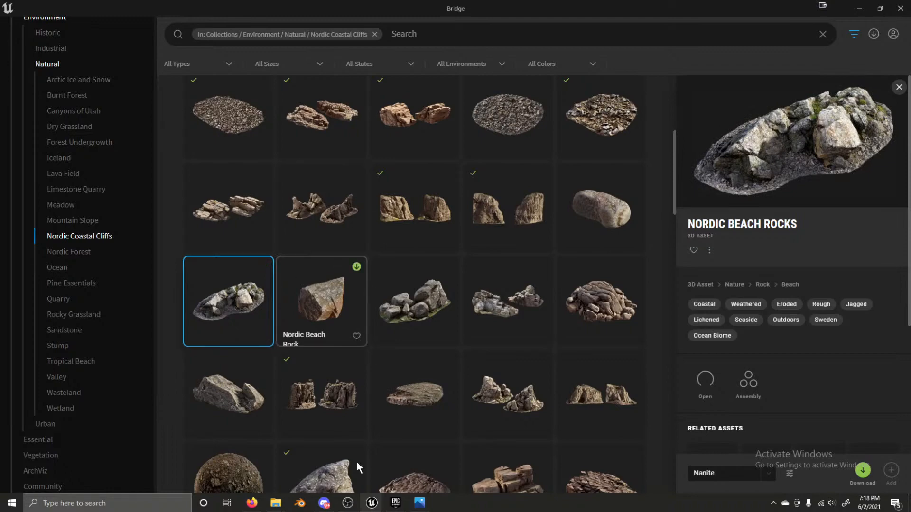
# Step: Compare the Nordic Beach Rocks asset with the river reference photo in Photos and return to Bridge
pyautogui.moveTo(417, 503)
pyautogui.click(437, 433)
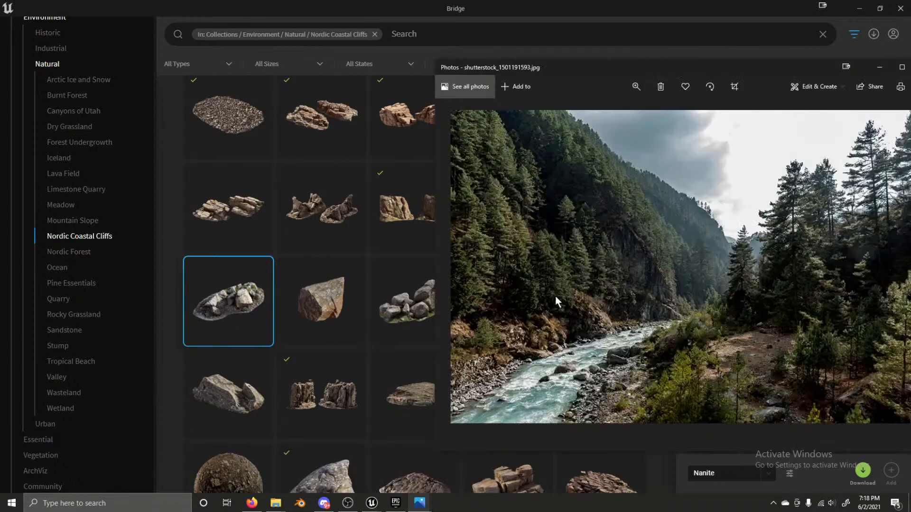
pyautogui.hotkey('alt', 'Tab')
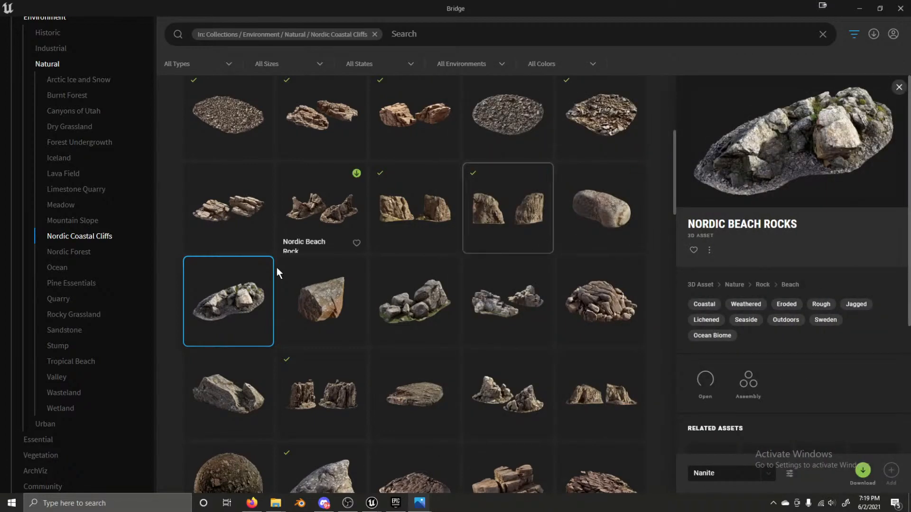
# Step: Browse further through the Nordic Coastal Cliffs assets in Bridge, postponing the pending autosave
pyautogui.scroll(-2, 308, 284)
pyautogui.scroll(-1, 339, 364)
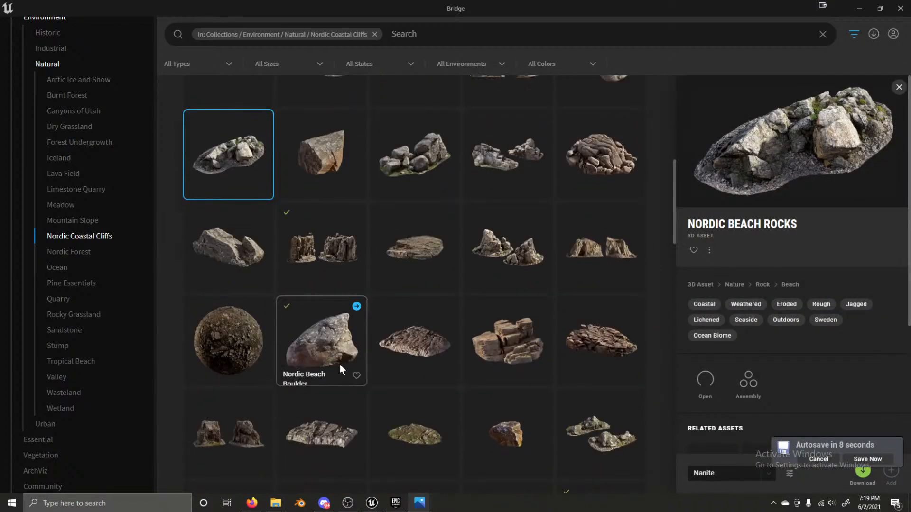
pyautogui.click(809, 456)
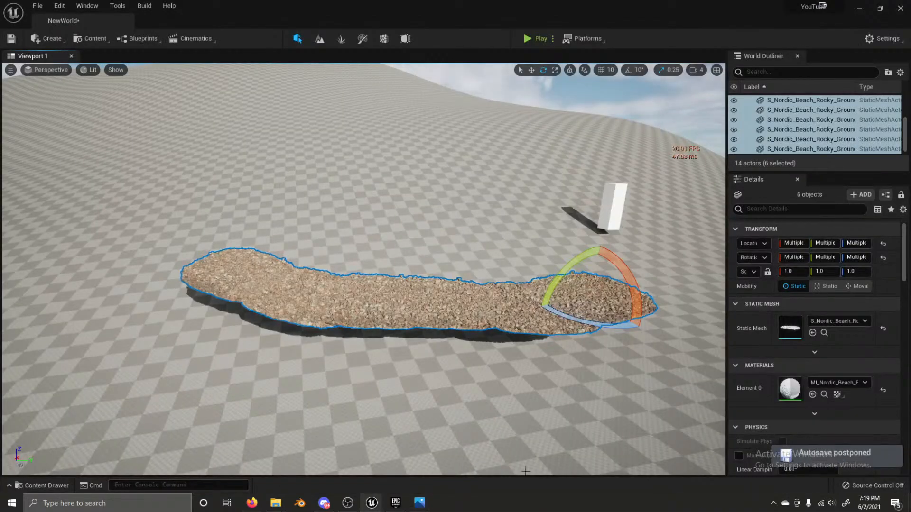
pyautogui.click(418, 451)
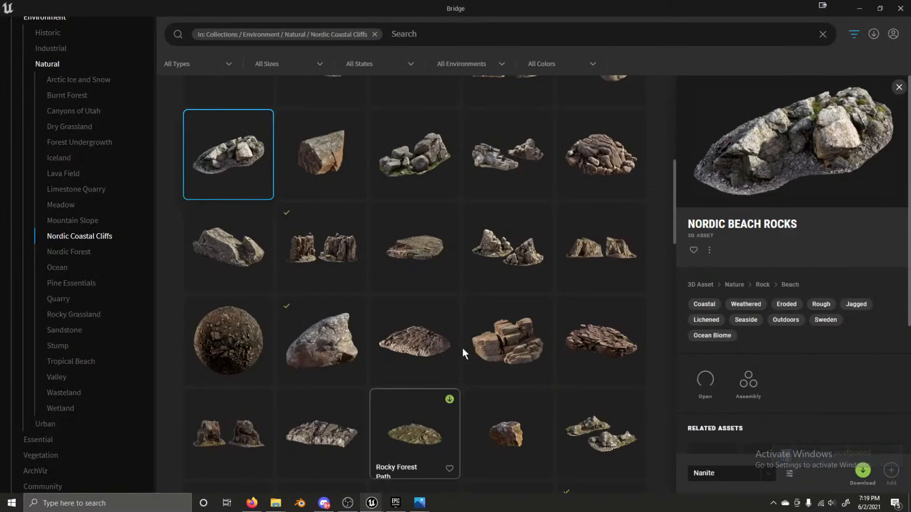
# Step: Switch from Bridge back to the Unreal Editor level and save the current level
pyautogui.moveTo(373, 503)
pyautogui.click(312, 444)
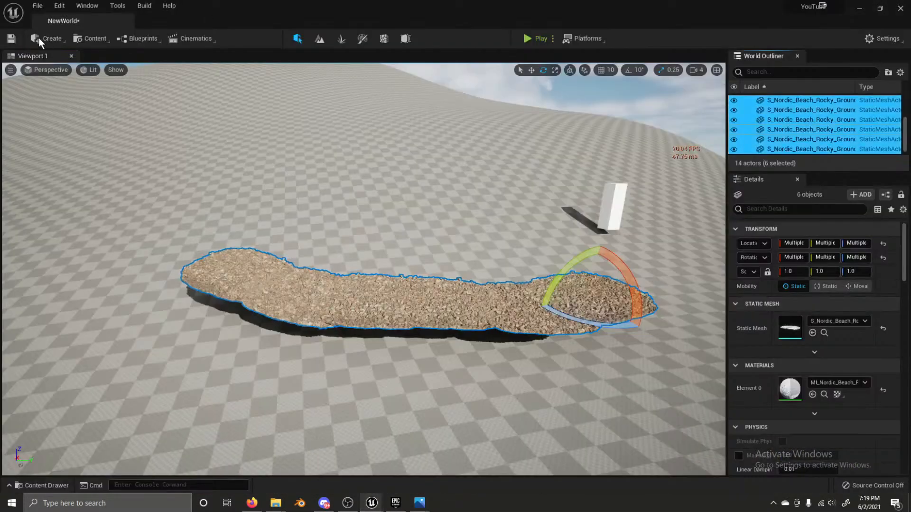
pyautogui.click(37, 7)
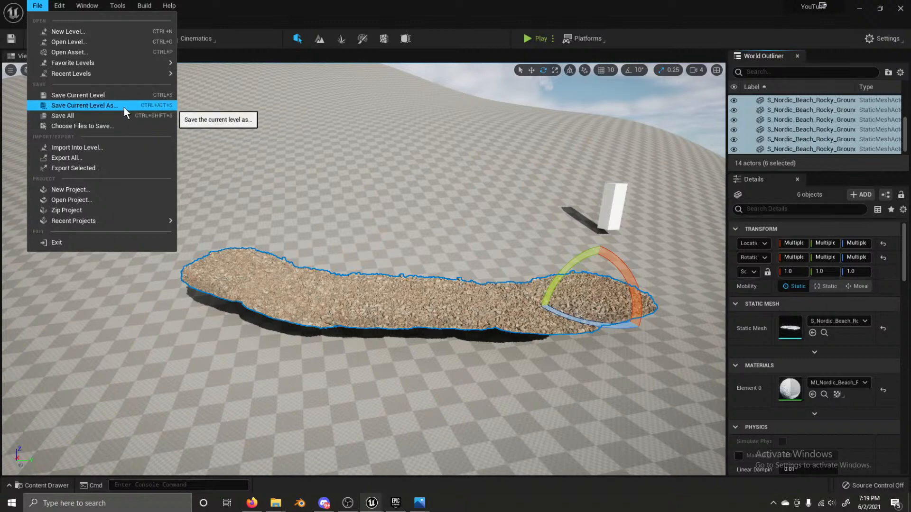
pyautogui.click(110, 95)
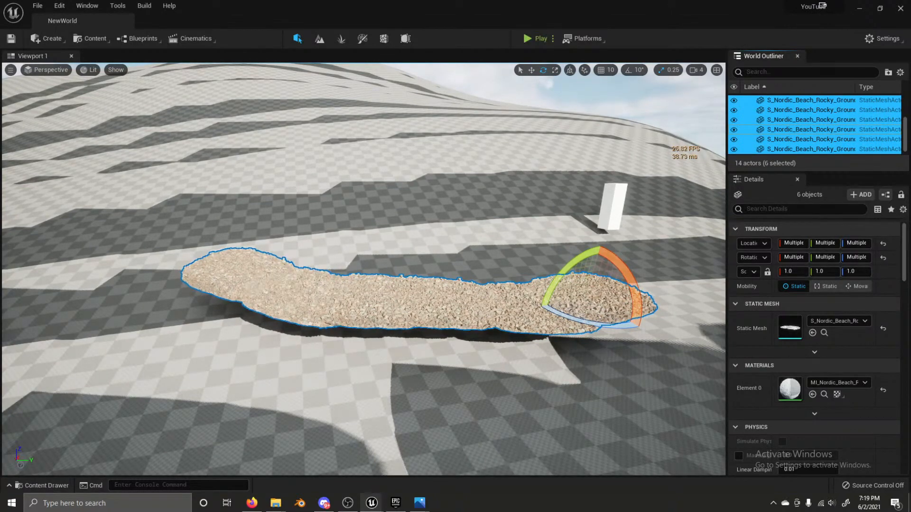
# Step: Survey the rocky ground strip and surrounding landscape from above and from ground level, returning the camera speed to 4
pyautogui.moveTo(418, 189)
pyautogui.mouseDown(button='right')
pyautogui.moveTo(408, 200)
pyautogui.moveTo(418, 189)
pyautogui.mouseUp(button='right')
pyautogui.click(706, 70)
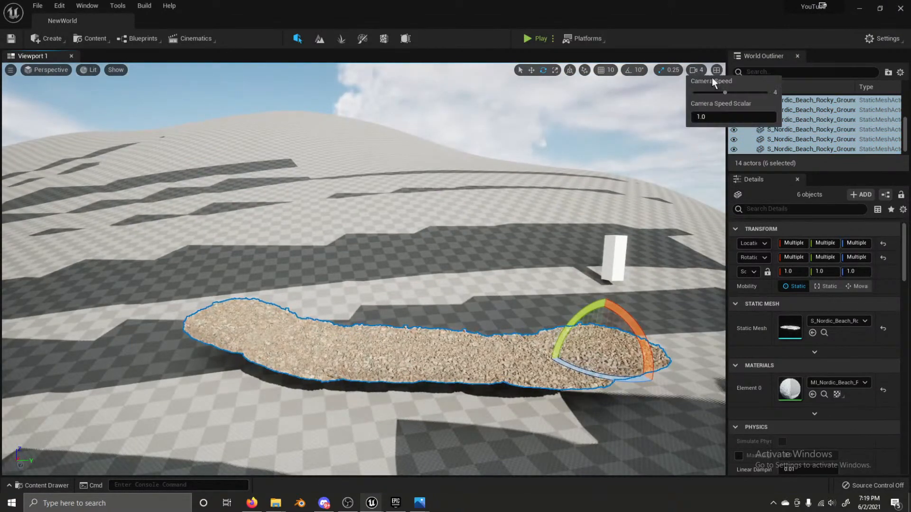
pyautogui.press('w')
pyautogui.moveTo(475, 237); pyautogui.dragTo(659, 97, button='right')
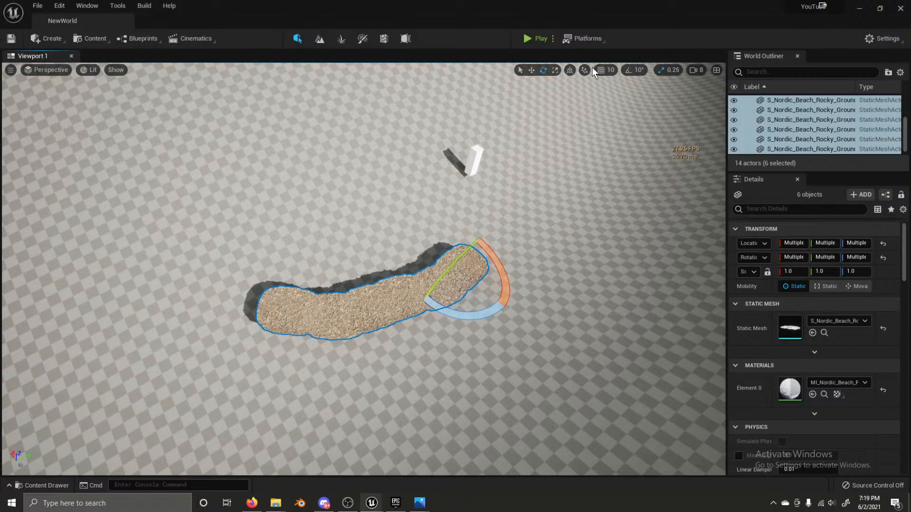
pyautogui.click(691, 70)
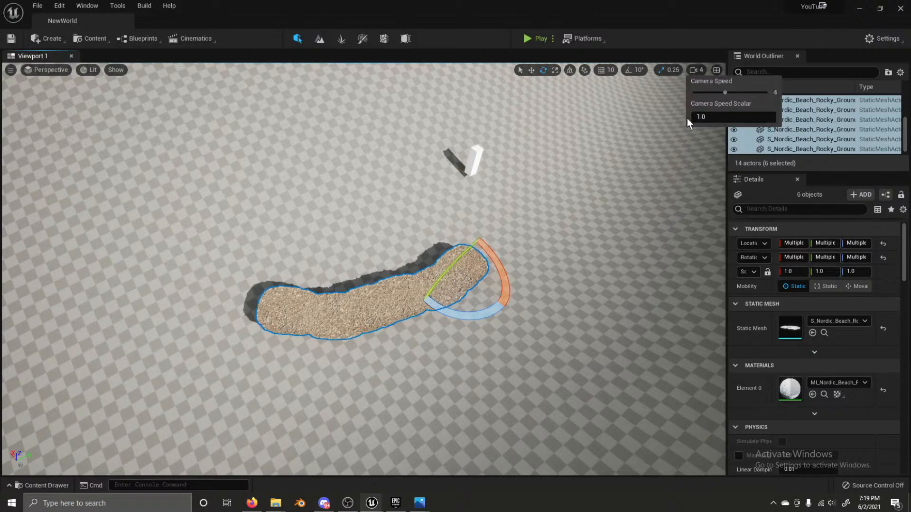
pyautogui.moveTo(588, 190); pyautogui.dragTo(493, 375, button='right')
pyautogui.press('w')
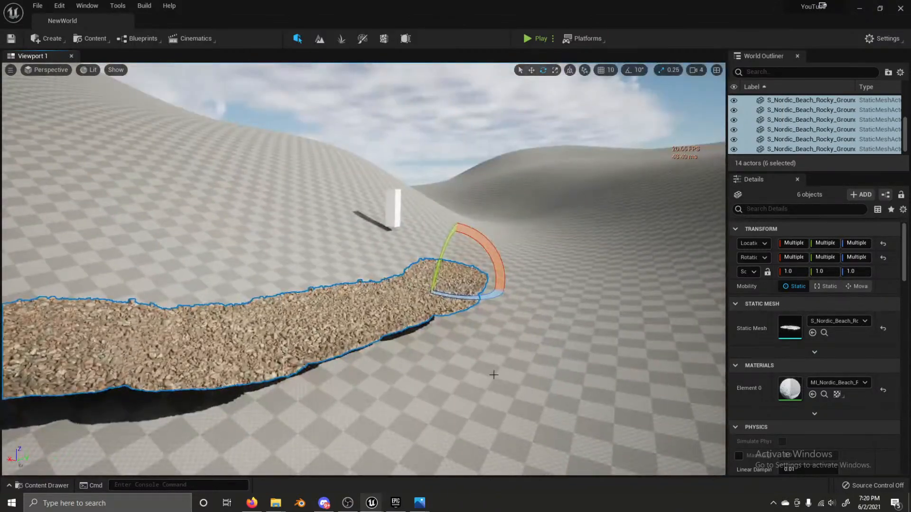
# Step: Select a single rocky ground piece in the middle of the strip and inspect its stones at close range
pyautogui.click(332, 349)
pyautogui.moveTo(331, 349); pyautogui.dragTo(343, 372, button='right')
pyautogui.press('w')
pyautogui.press('w')
pyautogui.press('s')
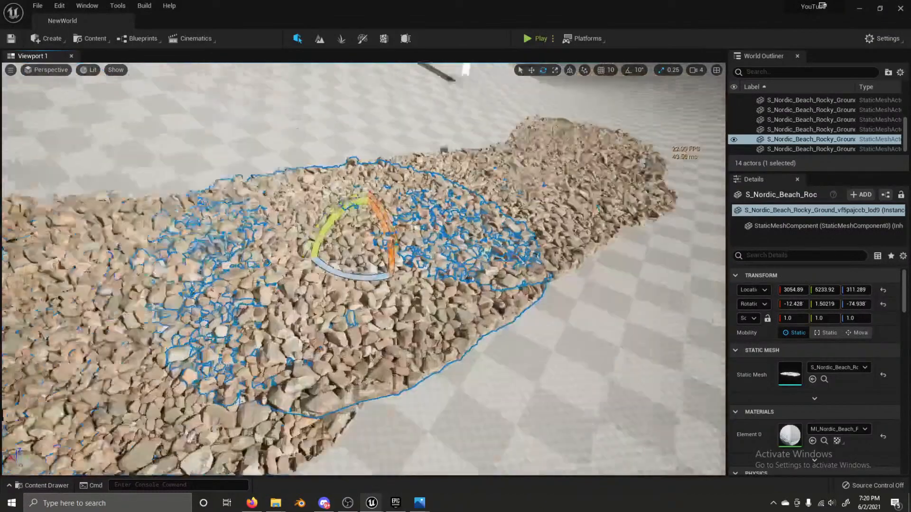
pyautogui.press('s')
pyautogui.moveTo(176, 110); pyautogui.dragTo(176, 106, button='right')
pyautogui.press('w')
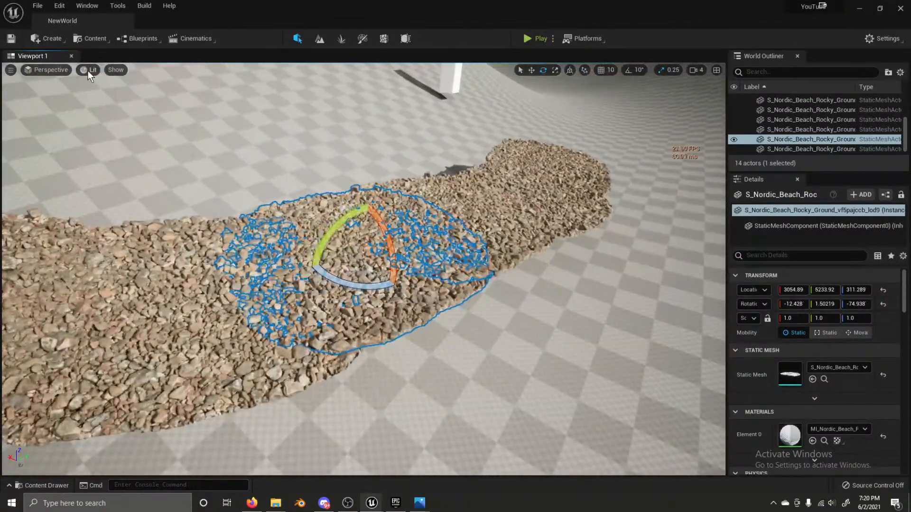
# Step: Try the Wireframe view mode, and show the rocky strip in the Nanite Visualization Overview
pyautogui.click(87, 70)
pyautogui.click(118, 110)
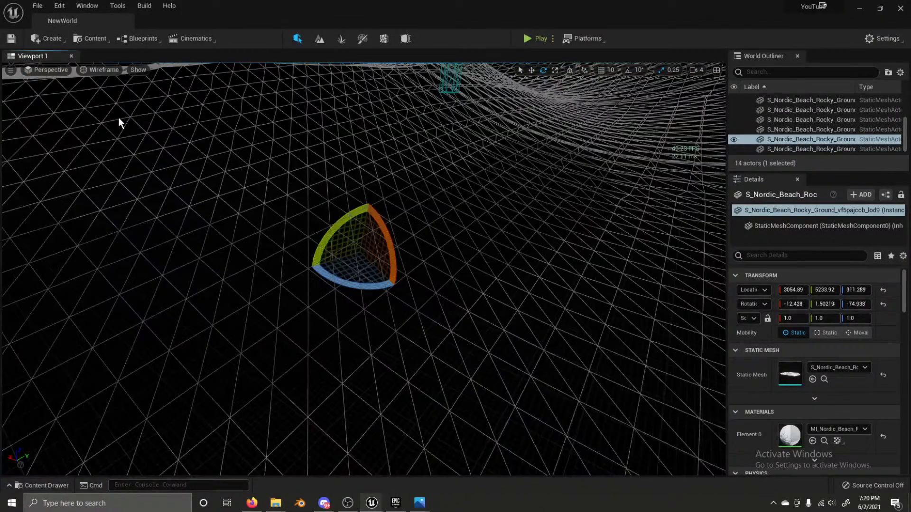
pyautogui.click(97, 74)
pyautogui.moveTo(140, 212)
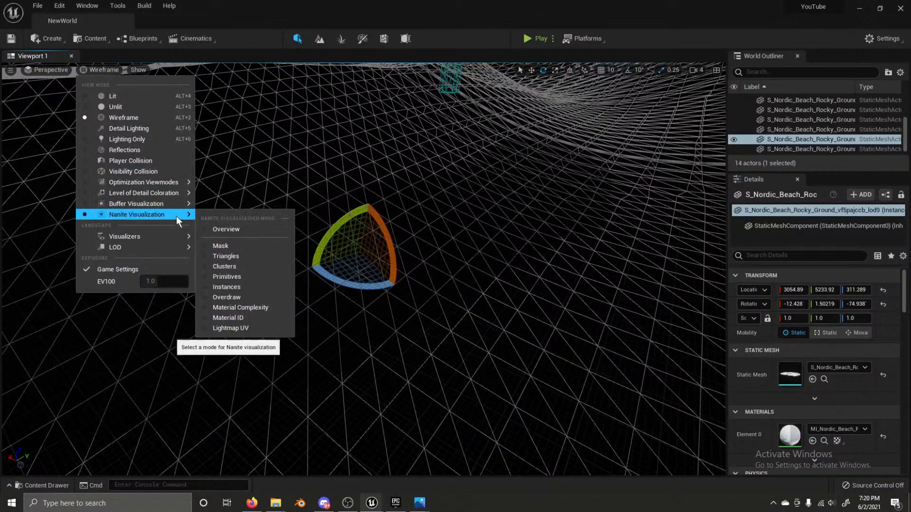
pyautogui.click(219, 229)
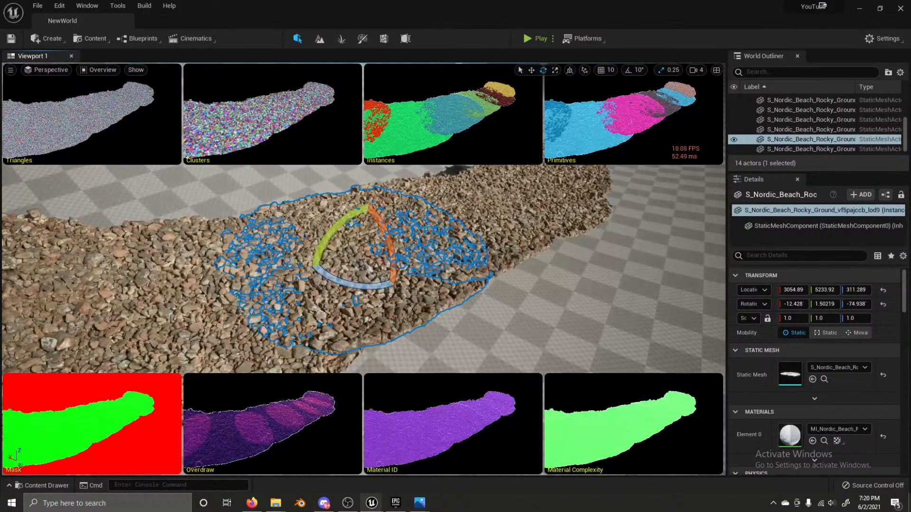
# Step: Compare the Nanite overview's visualizations by selecting the landscape and several rocky ground pieces in turn
pyautogui.click(571, 299)
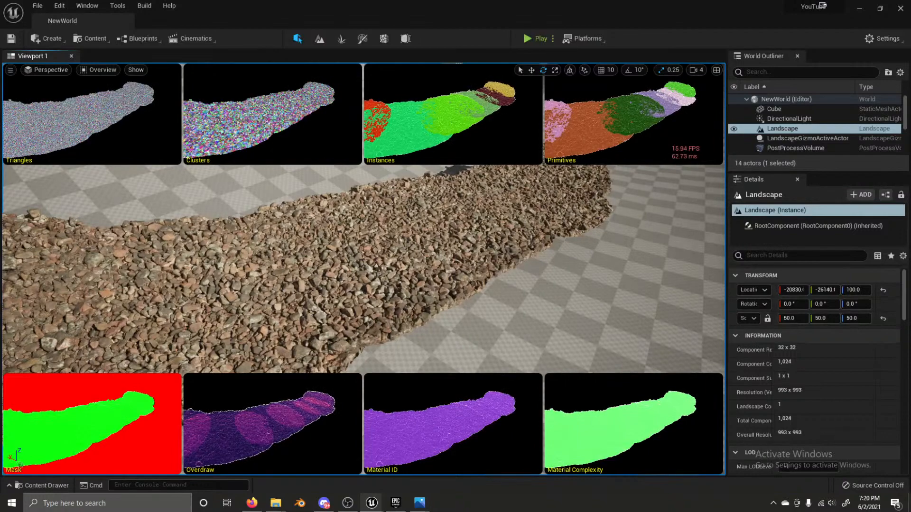
pyautogui.click(304, 272)
pyautogui.click(157, 259)
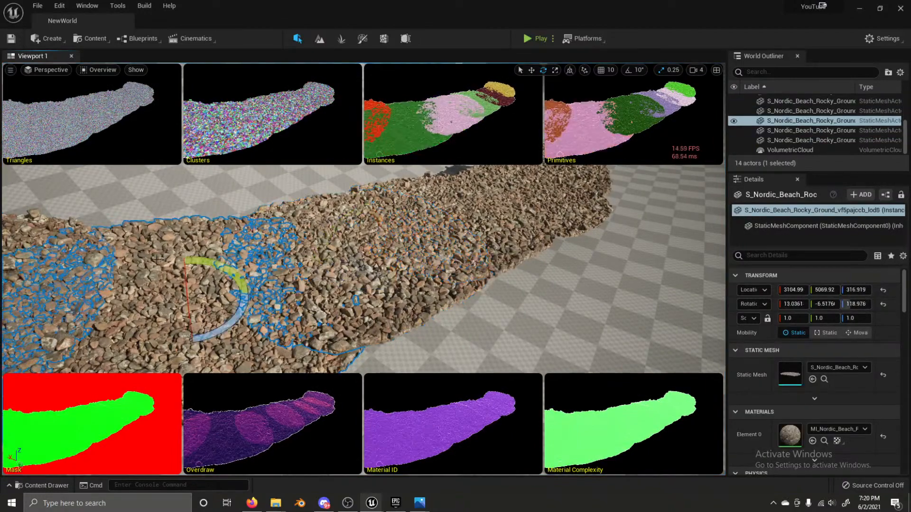
pyautogui.click(529, 181)
pyautogui.click(691, 290)
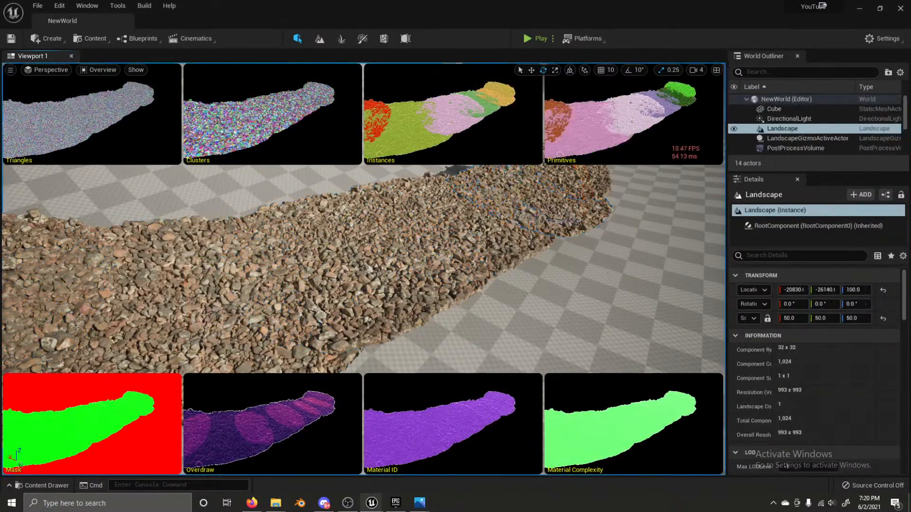
pyautogui.press('f')
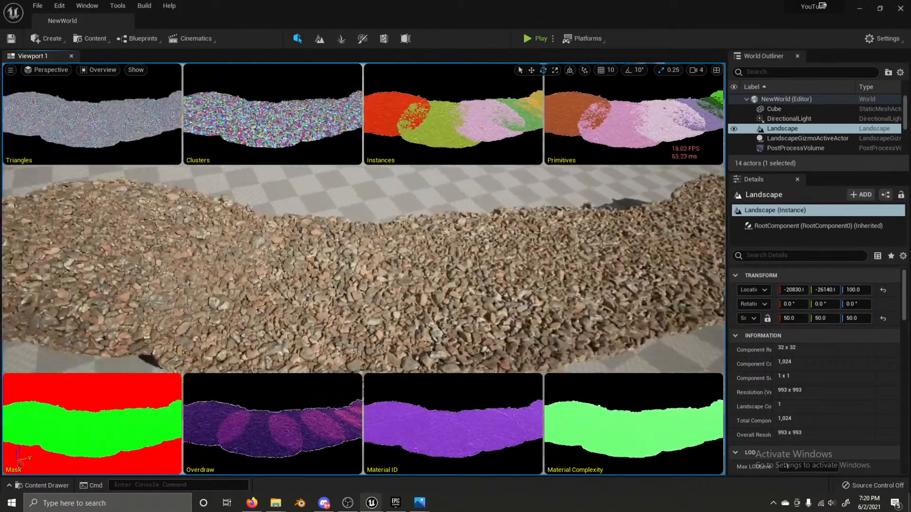
pyautogui.moveTo(363, 268); pyautogui.dragTo(427, 259, button='right')
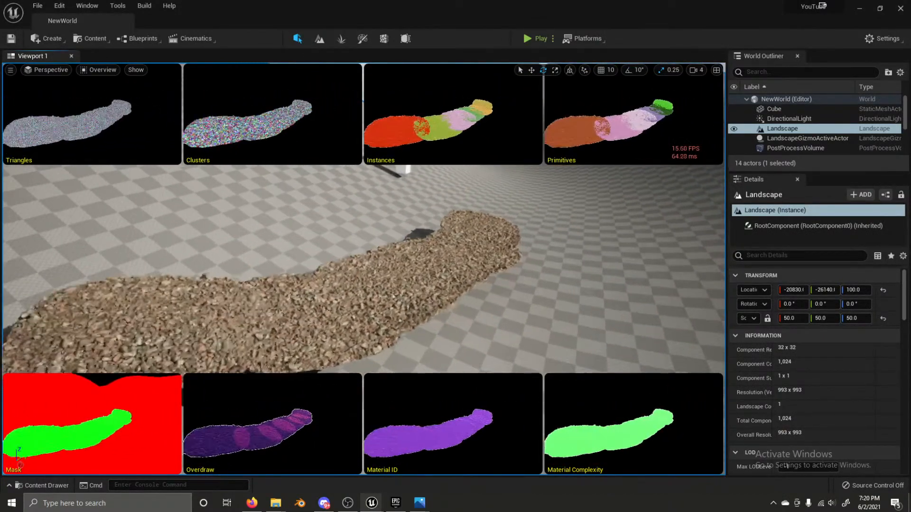
# Step: Switch the Nanite visualization to Triangles and examine the stones' triangle density from near and far
pyautogui.click(93, 70)
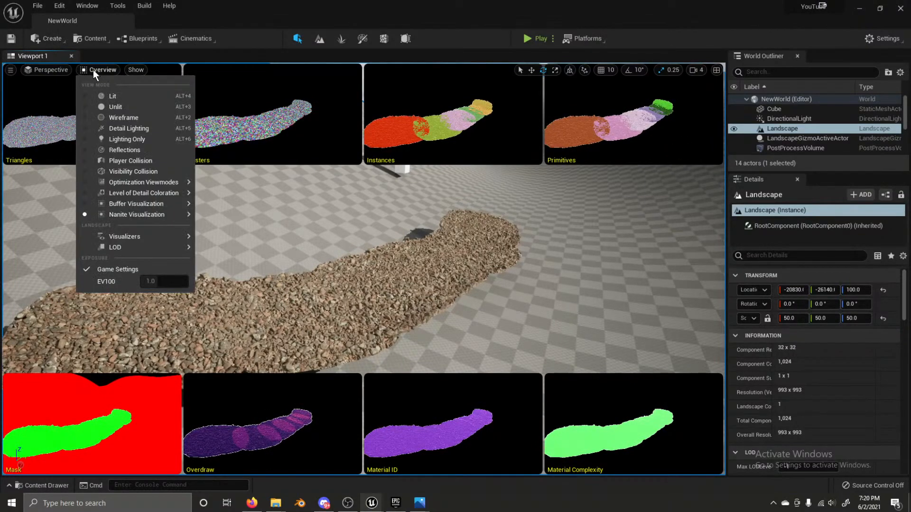
pyautogui.moveTo(135, 214)
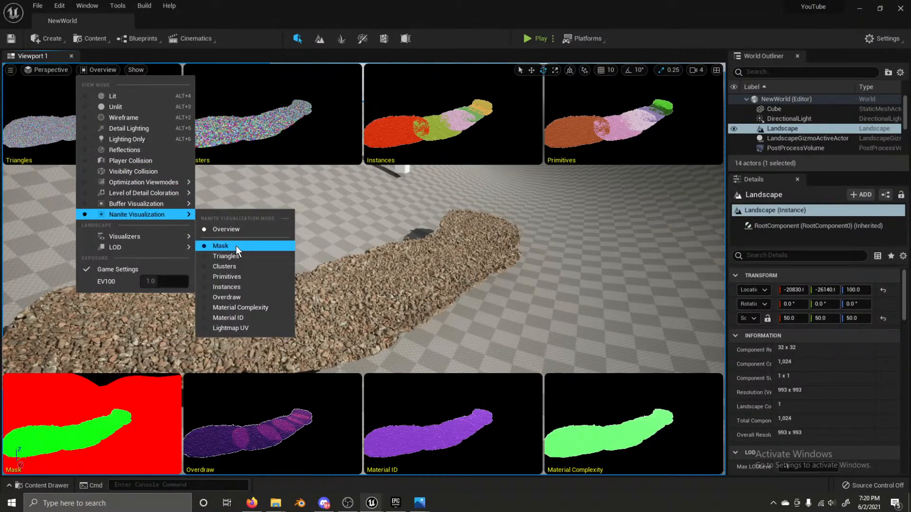
pyautogui.click(227, 256)
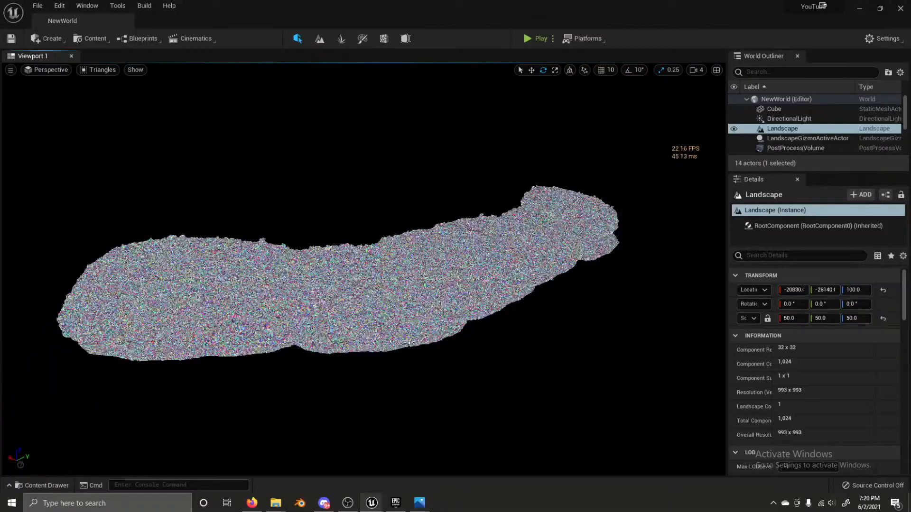
pyautogui.press('w')
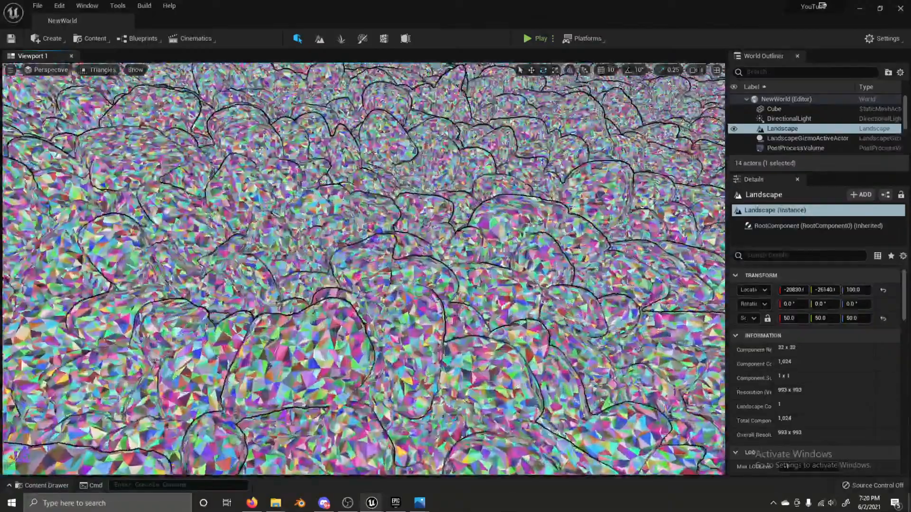
pyautogui.press('s')
pyautogui.press('w')
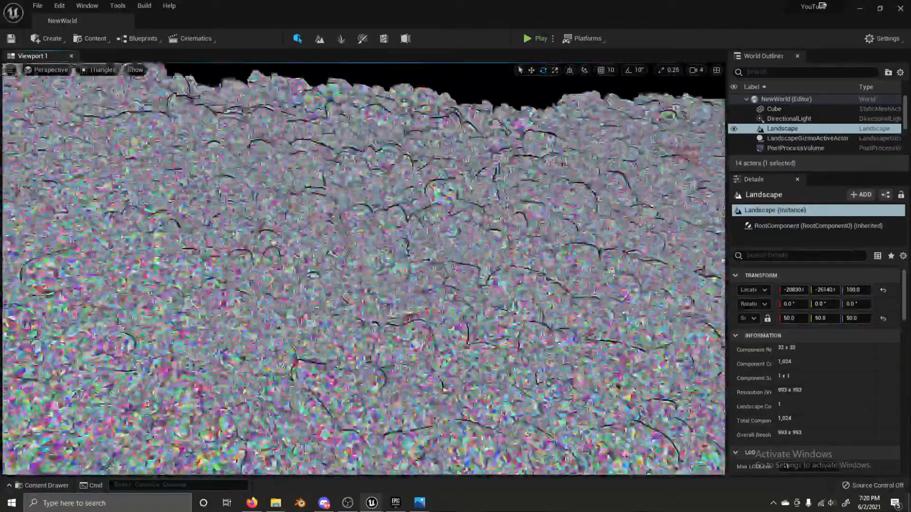
pyautogui.press('w')
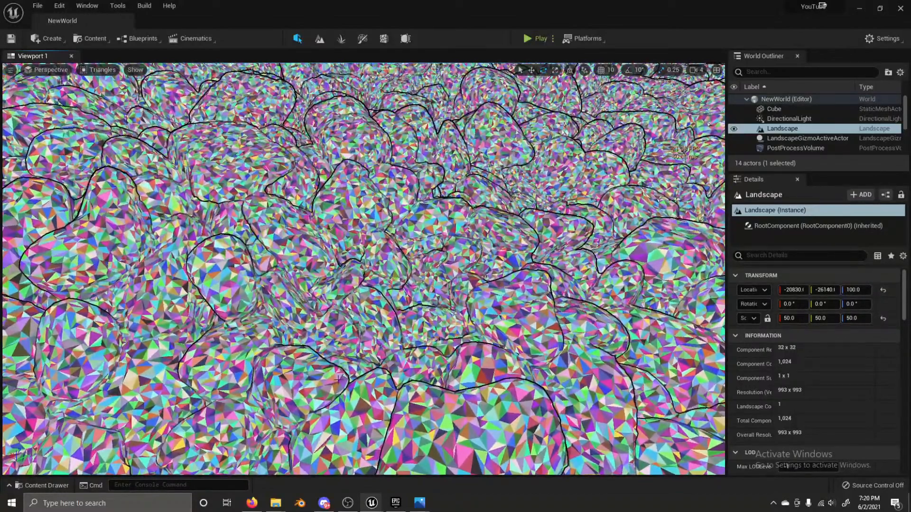
pyautogui.moveTo(120, 186); pyautogui.dragTo(133, 191, button='right')
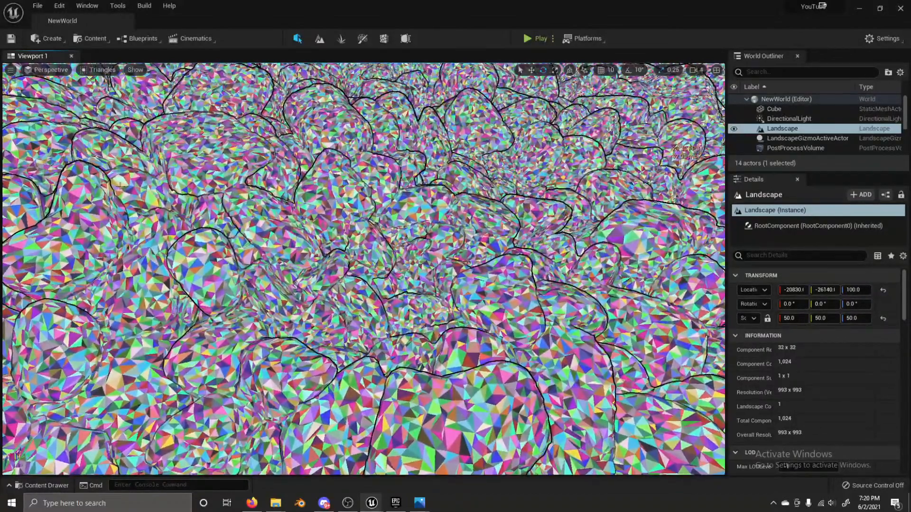
# Step: Return the viewport to Lit mode and examine the rendered stones up close and from a distance
pyautogui.click(103, 71)
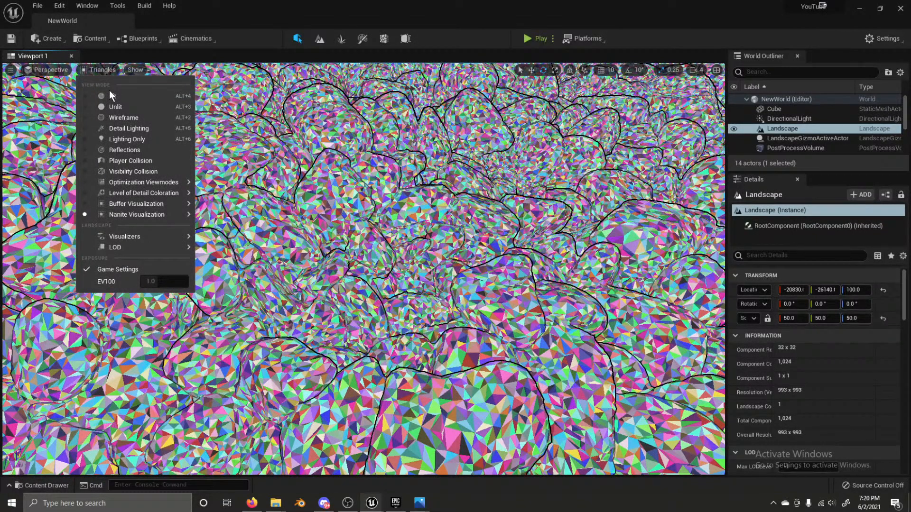
pyautogui.click(121, 95)
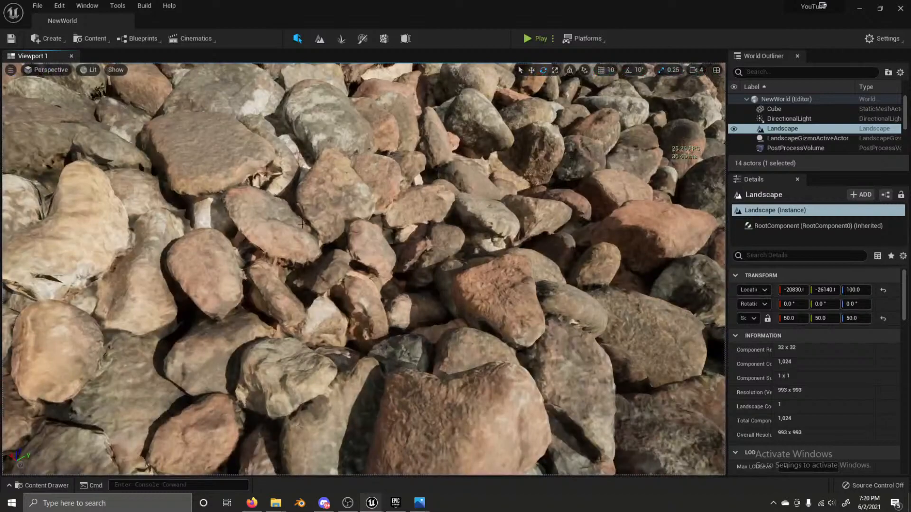
pyautogui.moveTo(363, 268); pyautogui.dragTo(326, 250, button='right')
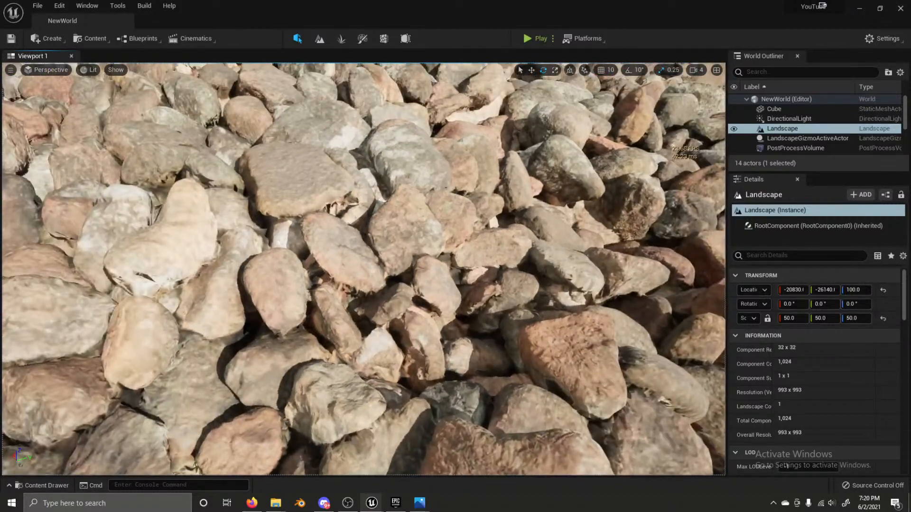
pyautogui.press('s')
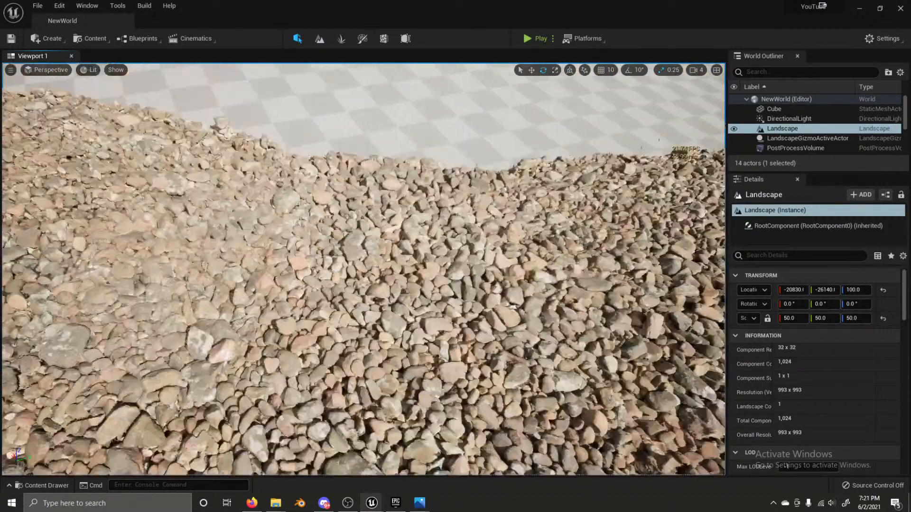
pyautogui.press('w')
pyautogui.press('w')
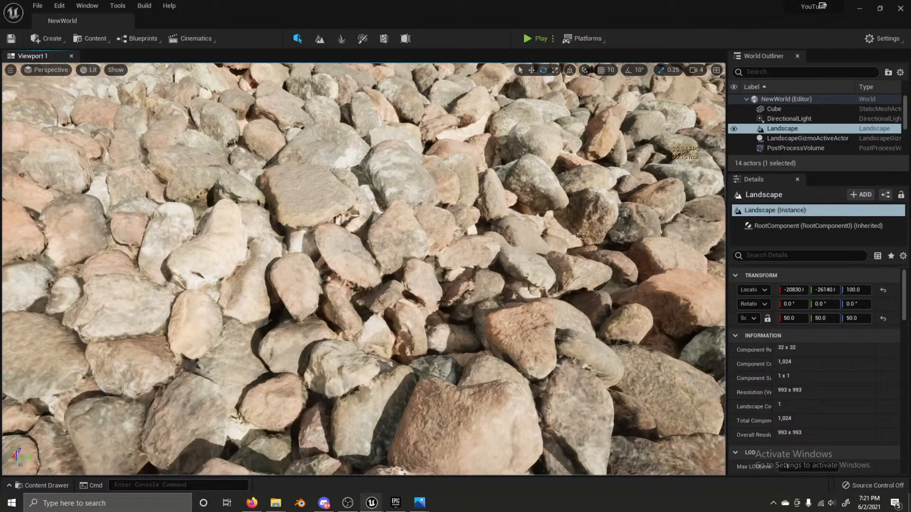
pyautogui.press('s')
pyautogui.moveTo(445, 176)
pyautogui.mouseDown(button='right')
pyautogui.moveTo(441, 166)
pyautogui.moveTo(413, 189)
pyautogui.moveTo(512, 118)
pyautogui.moveTo(531, 123)
pyautogui.moveTo(488, 150)
pyautogui.moveTo(505, 150)
pyautogui.moveTo(450, 179)
pyautogui.mouseUp(button='right')
pyautogui.press('w')
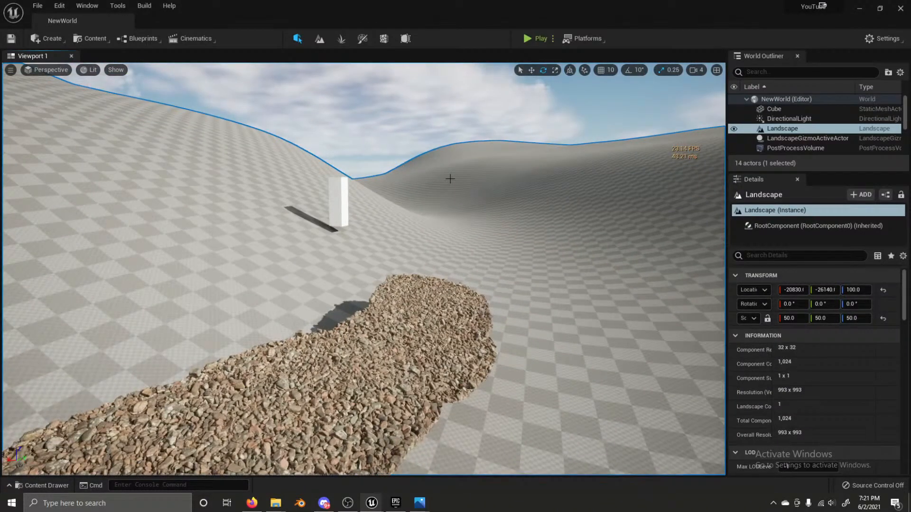
# Step: Select the PostProcessVolume and filter its details by LUMEN to check the global illumination and reflection settings
pyautogui.moveTo(520, 276); pyautogui.dragTo(472, 303, button='right')
pyautogui.press('w')
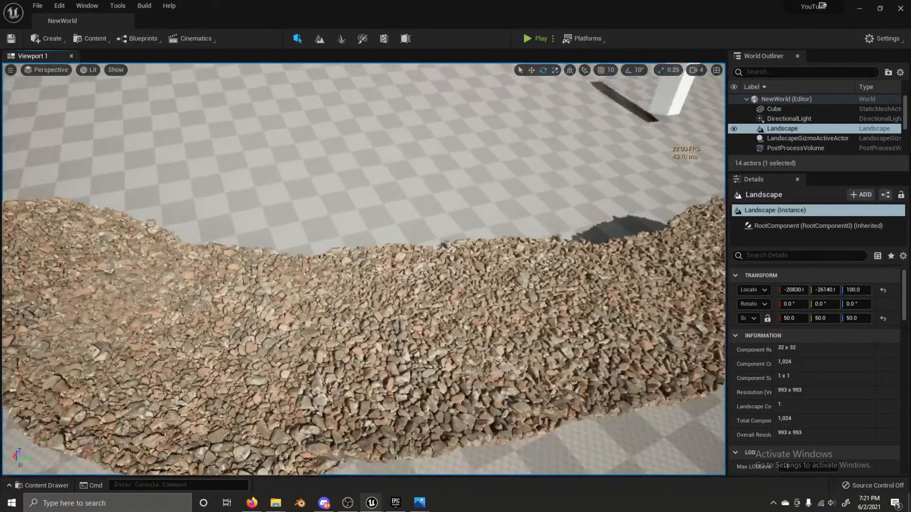
pyautogui.moveTo(577, 213); pyautogui.dragTo(577, 157, button='right')
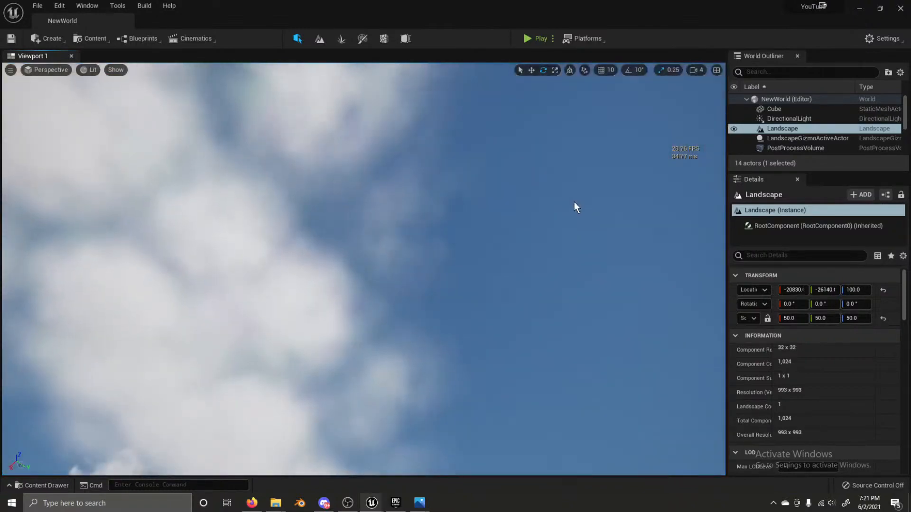
pyautogui.click(780, 149)
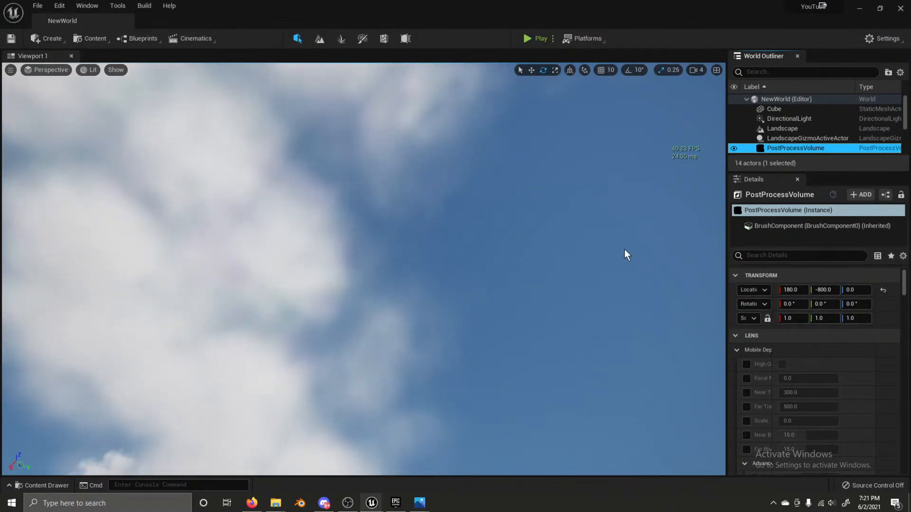
pyautogui.moveTo(624, 249); pyautogui.dragTo(592, 377, button='right')
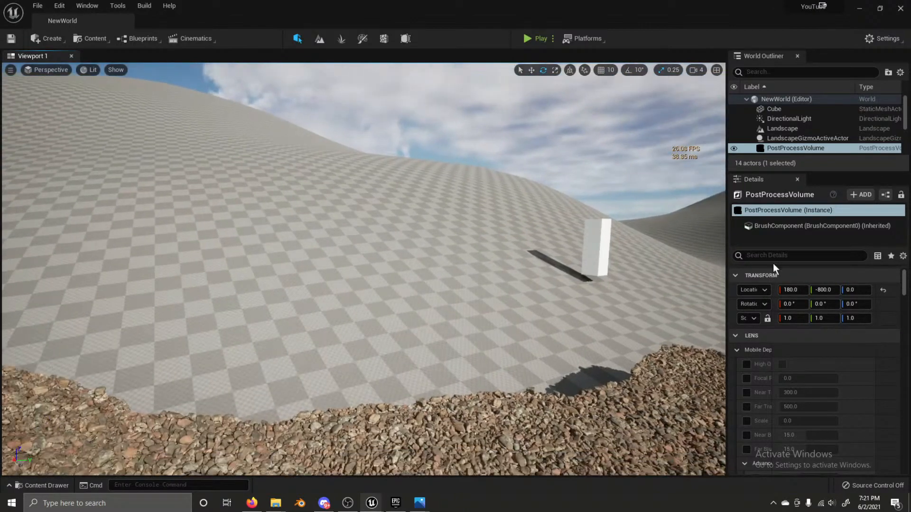
pyautogui.click(801, 255)
pyautogui.write('LUMEN')
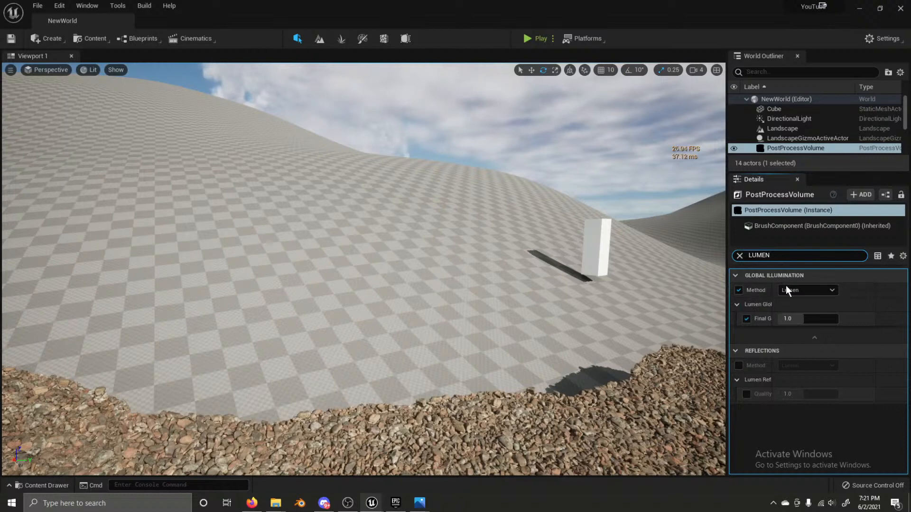
# Step: Set the PostProcessVolume's global illumination method to None, and override its reflections method with None
pyautogui.click(787, 289)
pyautogui.click(788, 300)
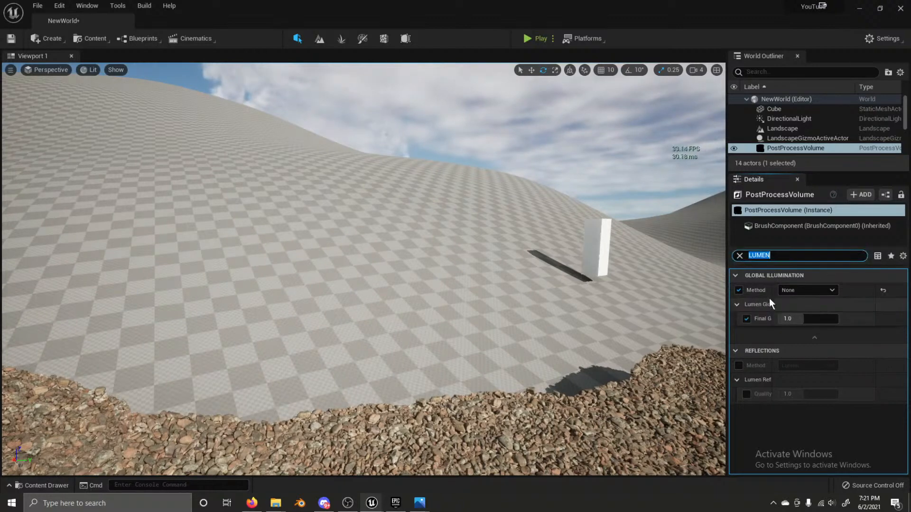
pyautogui.moveTo(646, 265); pyautogui.dragTo(656, 265, button='right')
pyautogui.click(738, 364)
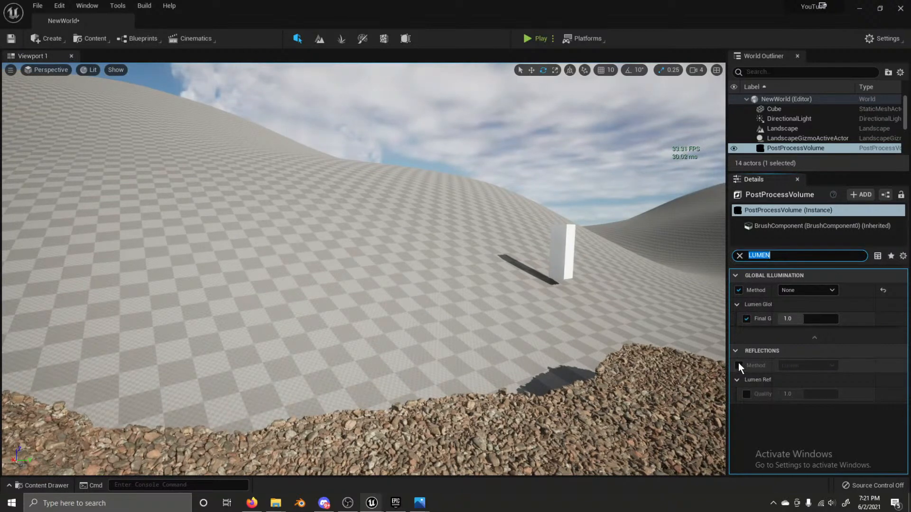
pyautogui.click(812, 364)
pyautogui.click(802, 375)
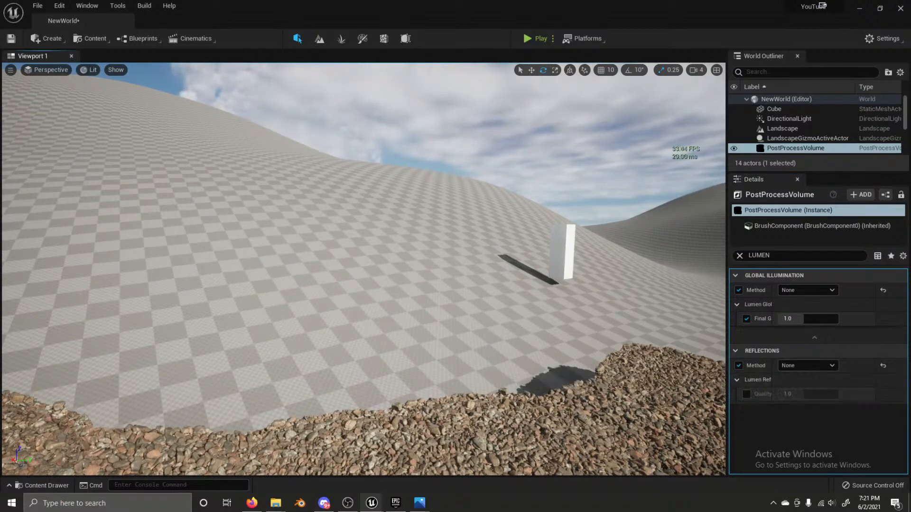
pyautogui.moveTo(617, 266); pyautogui.dragTo(624, 264, button='right')
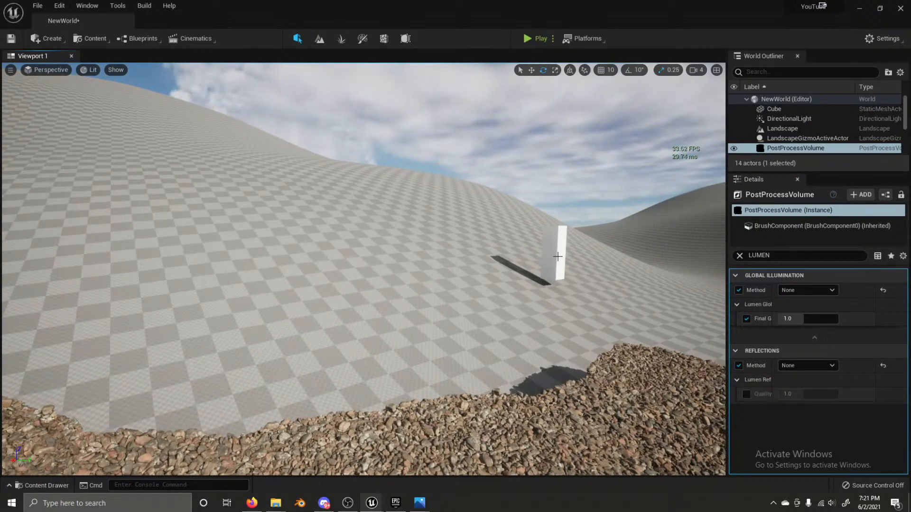
# Step: Compare the global illumination methods Lumen and None, and leave the PostProcessVolume set to Lumen
pyautogui.click(801, 290)
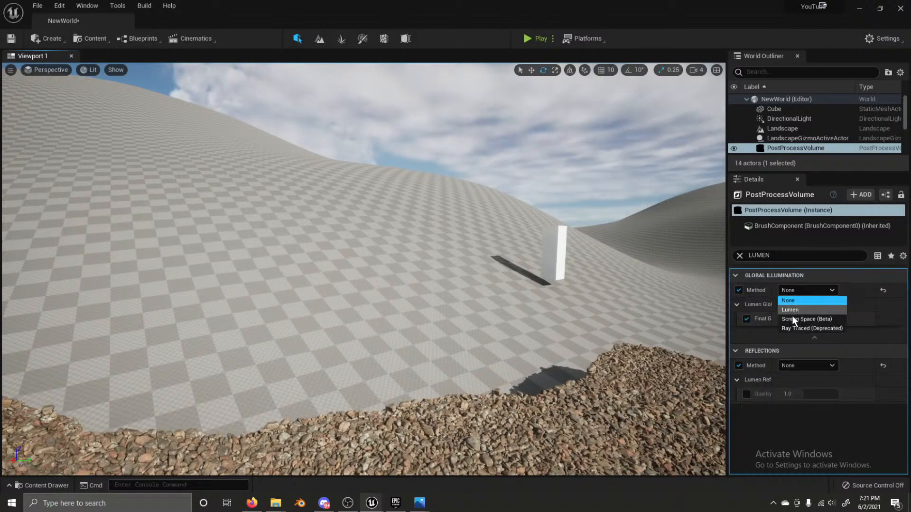
pyautogui.click(790, 312)
pyautogui.click(796, 290)
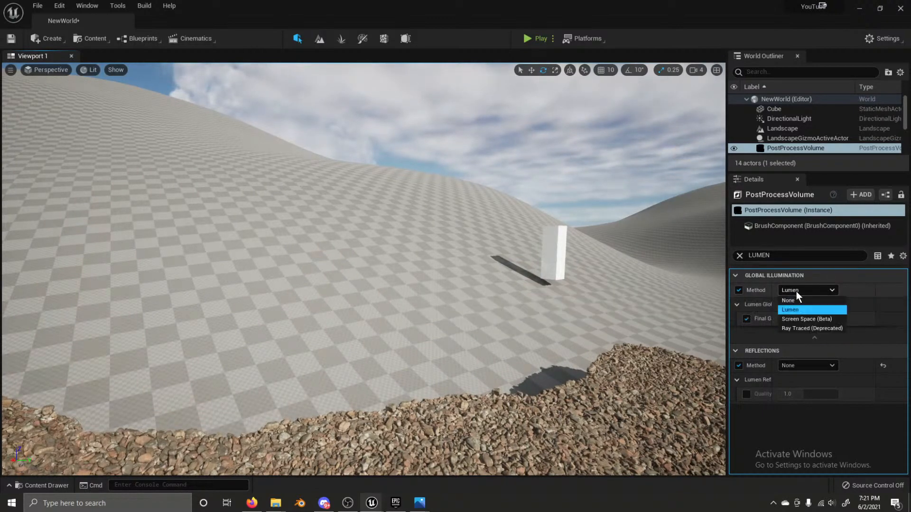
pyautogui.click(790, 300)
pyautogui.click(789, 288)
pyautogui.click(789, 289)
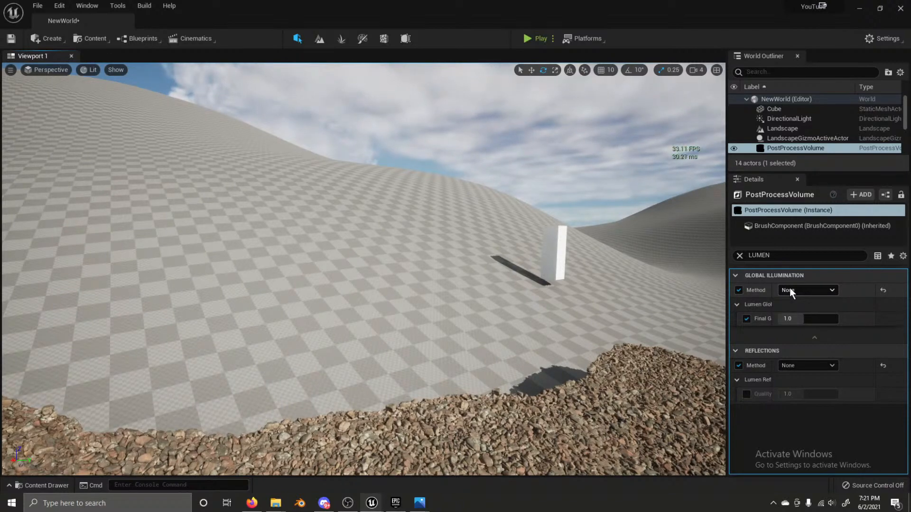
pyautogui.click(789, 288)
pyautogui.click(804, 309)
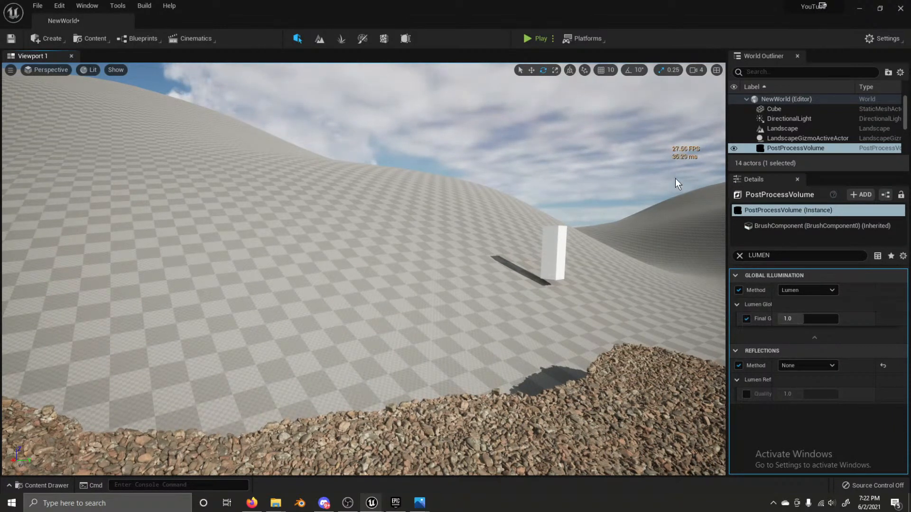
# Step: Set the overall engine scalability quality to High and check the scene's lighting
pyautogui.click(874, 39)
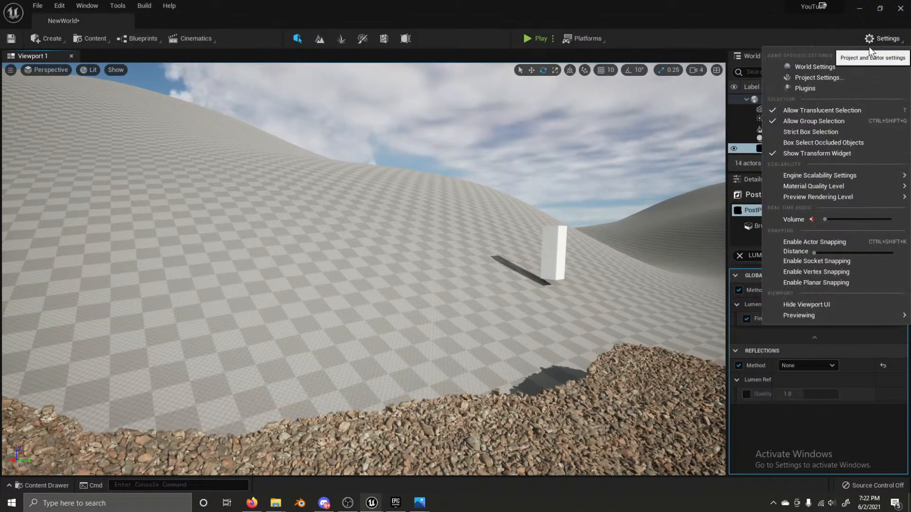
pyautogui.moveTo(819, 181)
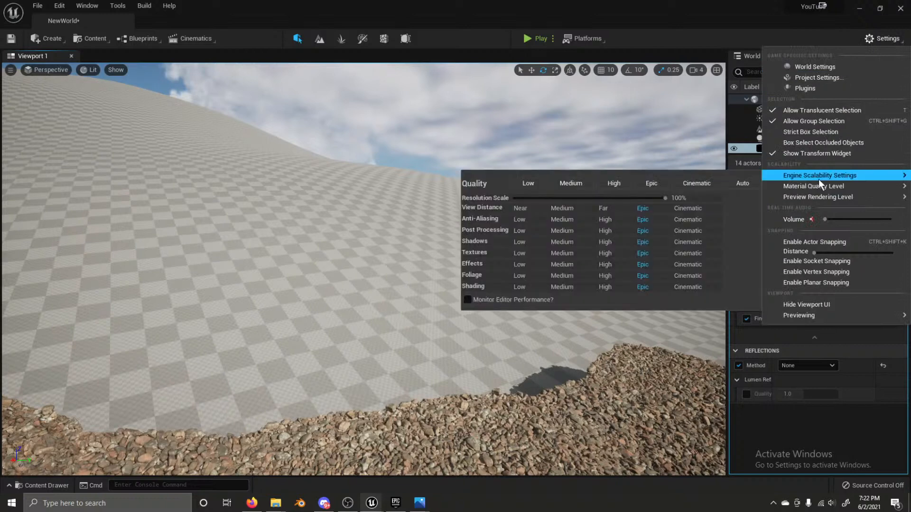
pyautogui.click(619, 182)
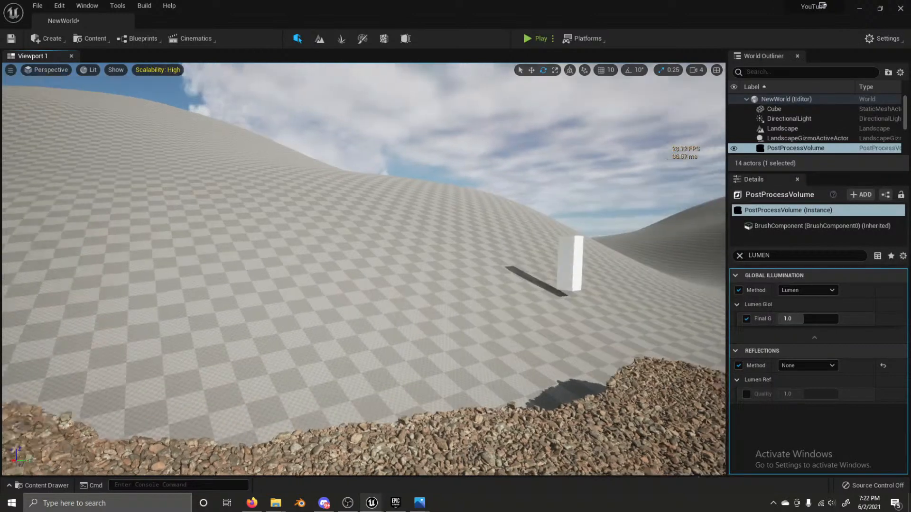
pyautogui.moveTo(633, 138); pyautogui.dragTo(638, 146, button='right')
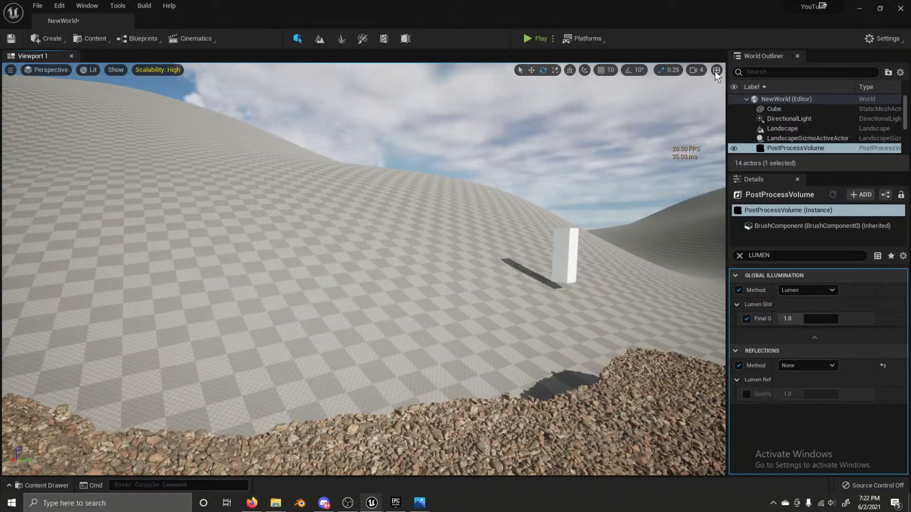
# Step: Lower the overall engine scalability quality to Medium and check the cube and stones in the perspective view
pyautogui.click(878, 39)
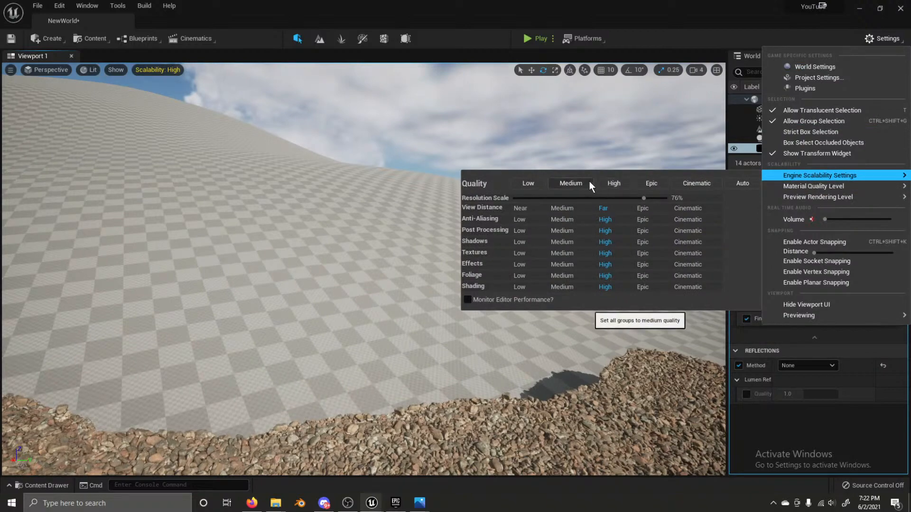
pyautogui.click(570, 183)
pyautogui.click(604, 135)
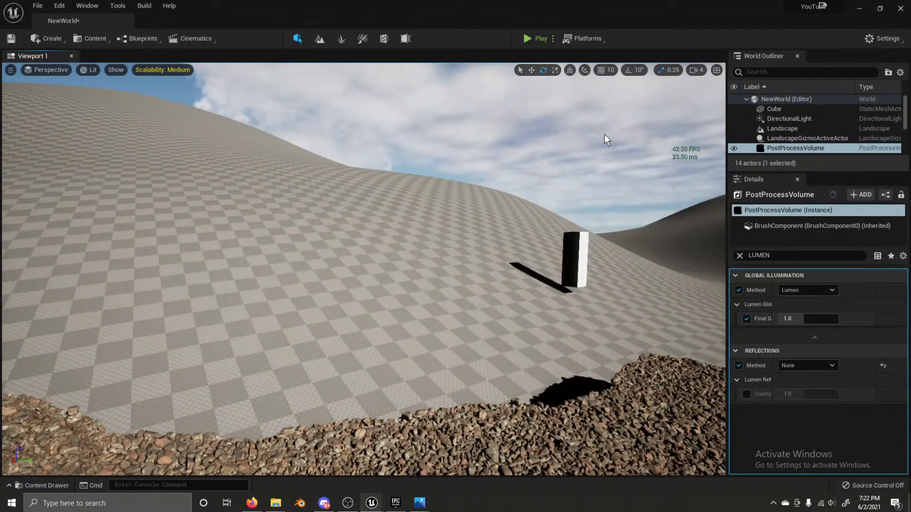
pyautogui.moveTo(718, 114); pyautogui.dragTo(718, 156, button='right')
pyautogui.press('w')
pyautogui.press('s')
pyautogui.click(716, 70)
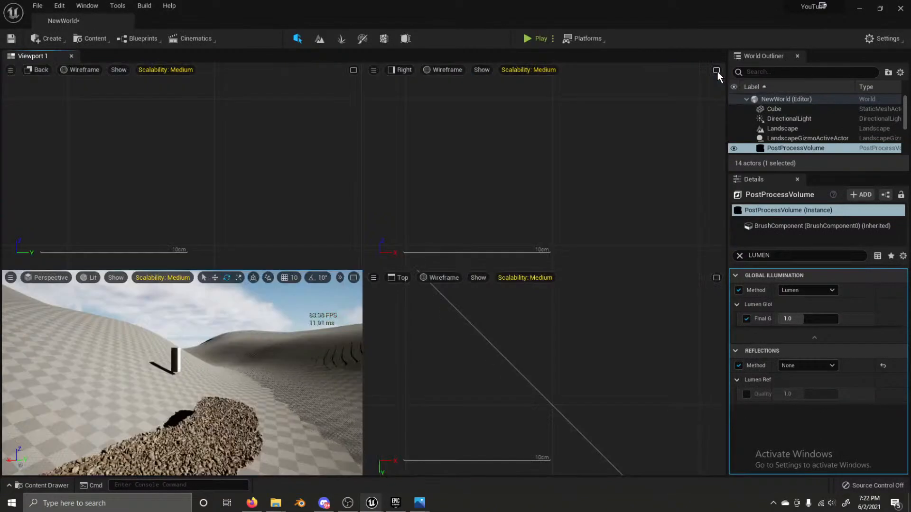
pyautogui.click(717, 70)
pyautogui.click(717, 70)
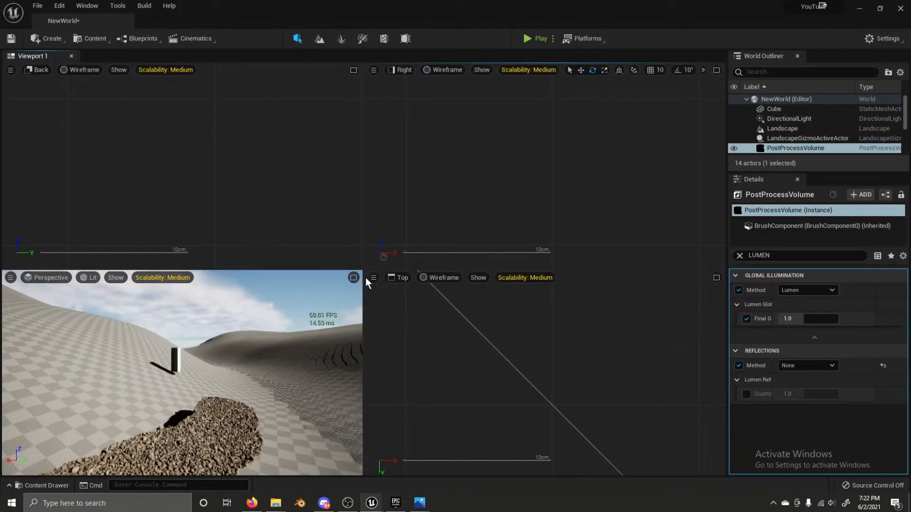
pyautogui.click(353, 278)
# Step: Raise the overall engine scalability quality back to High
pyautogui.click(880, 38)
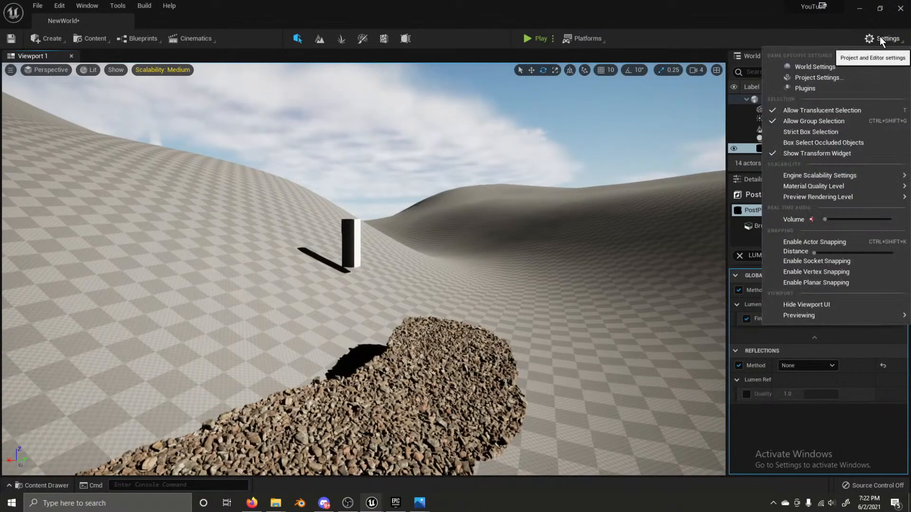
pyautogui.moveTo(815, 175)
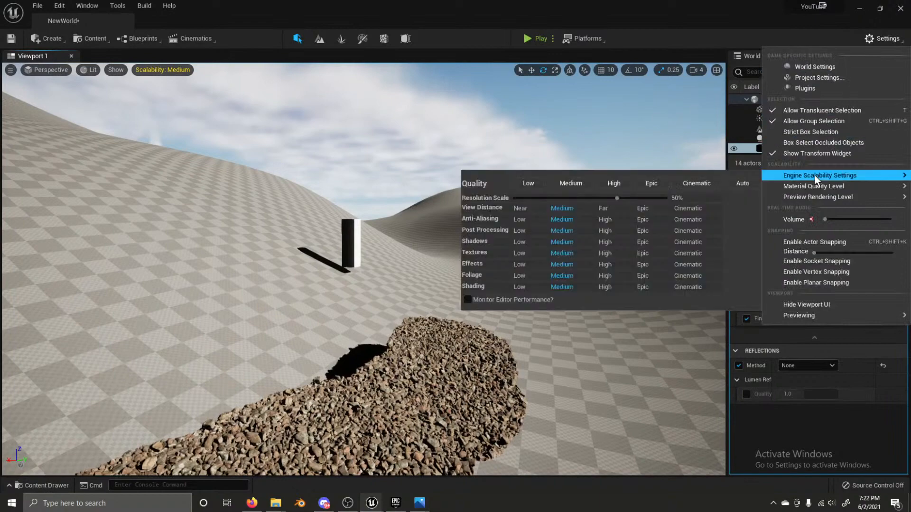
pyautogui.click(624, 180)
pyautogui.moveTo(441, 204)
pyautogui.mouseDown(button='right')
pyautogui.moveTo(427, 209)
pyautogui.moveTo(456, 199)
pyautogui.moveTo(442, 204)
pyautogui.mouseUp(button='right')
# Step: Set the PostProcessVolume's Lumen final gather quality to 0.25, and override its Lumen reflection quality with 0.25
pyautogui.click(811, 319)
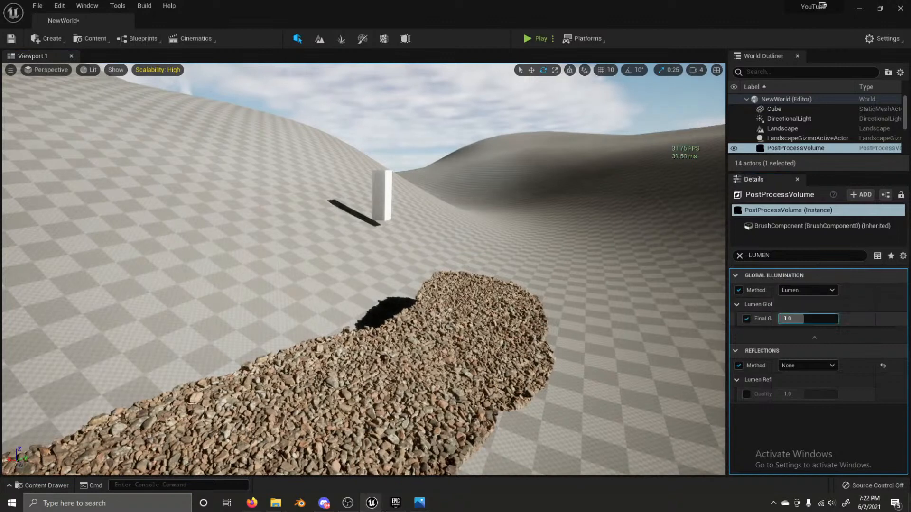
pyautogui.write('0.25')
pyautogui.press('Return')
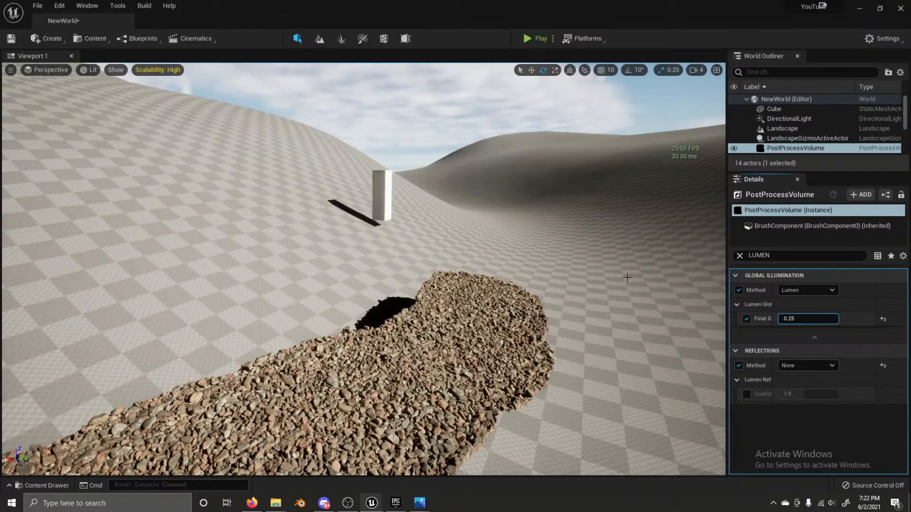
pyautogui.click(772, 398)
pyautogui.click(748, 394)
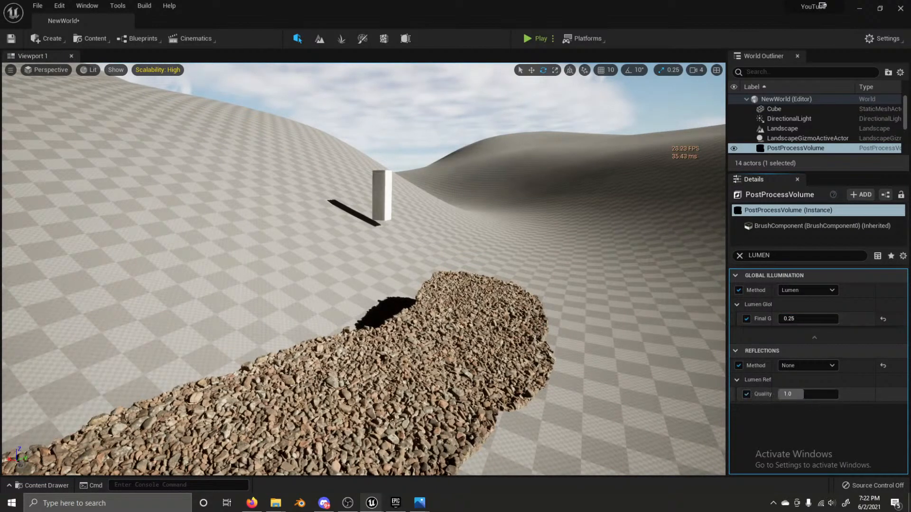
pyautogui.moveTo(805, 395); pyautogui.dragTo(778, 395)
pyautogui.moveTo(593, 266); pyautogui.dragTo(575, 257, button='right')
pyautogui.press('Escape')
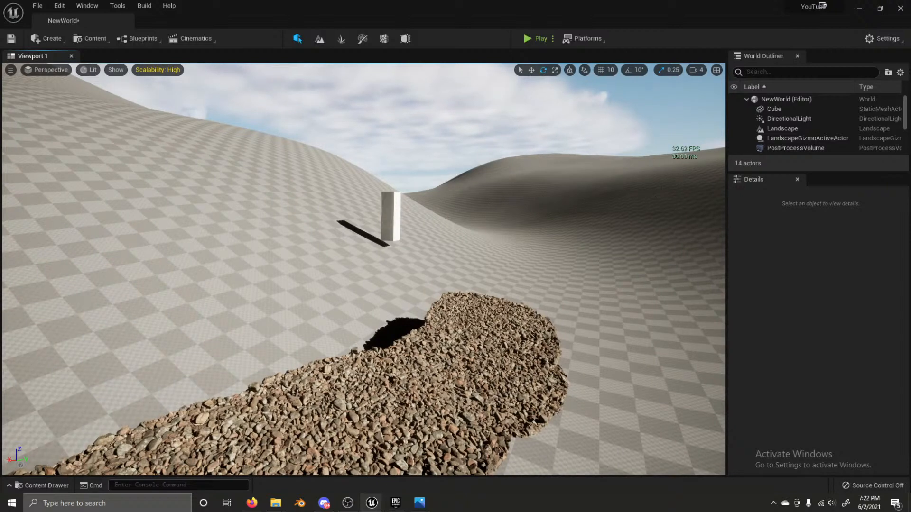
# Step: Select the SkyLight, clear the LUMEN details filter, and enable Real Time Capture in its light settings
pyautogui.click(799, 147)
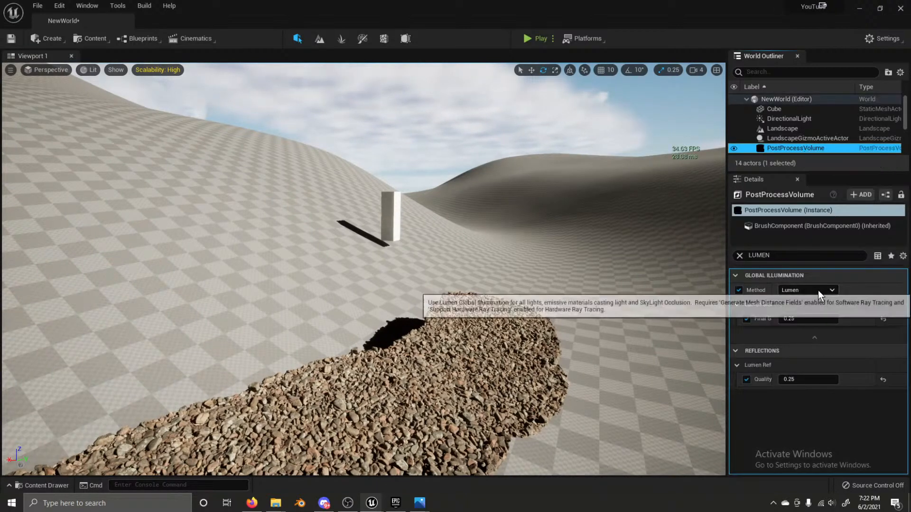
pyautogui.scroll(-3, 790, 112)
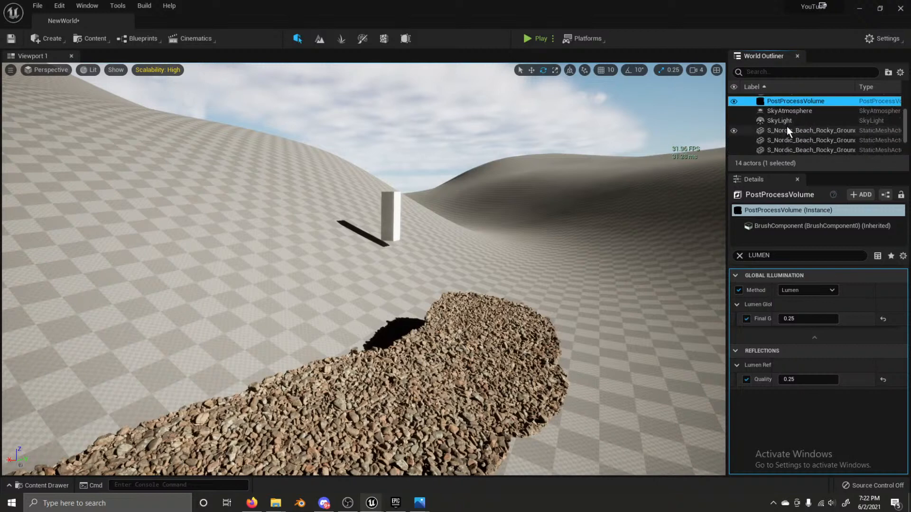
pyautogui.click(778, 121)
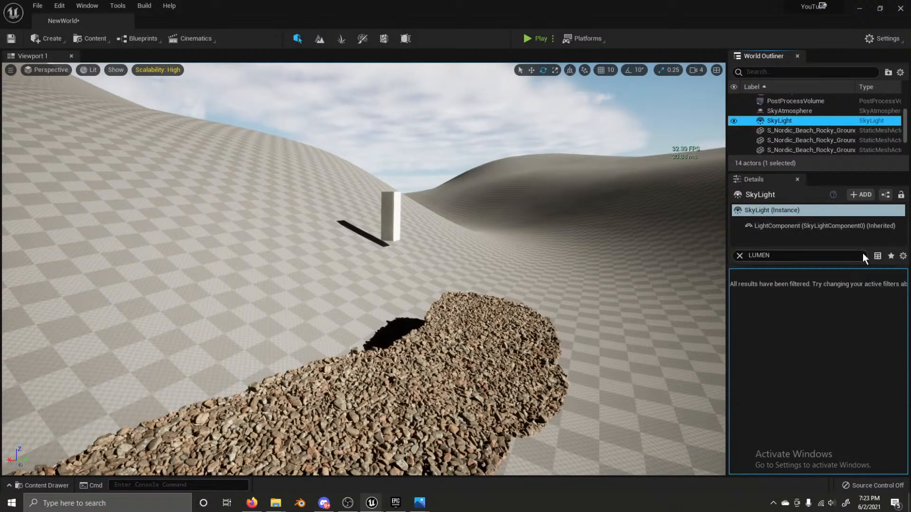
pyautogui.click(806, 255)
pyautogui.press('BackSpace')
pyautogui.press('BackSpace')
pyautogui.press('BackSpace')
pyautogui.press('BackSpace')
pyautogui.press('BackSpace')
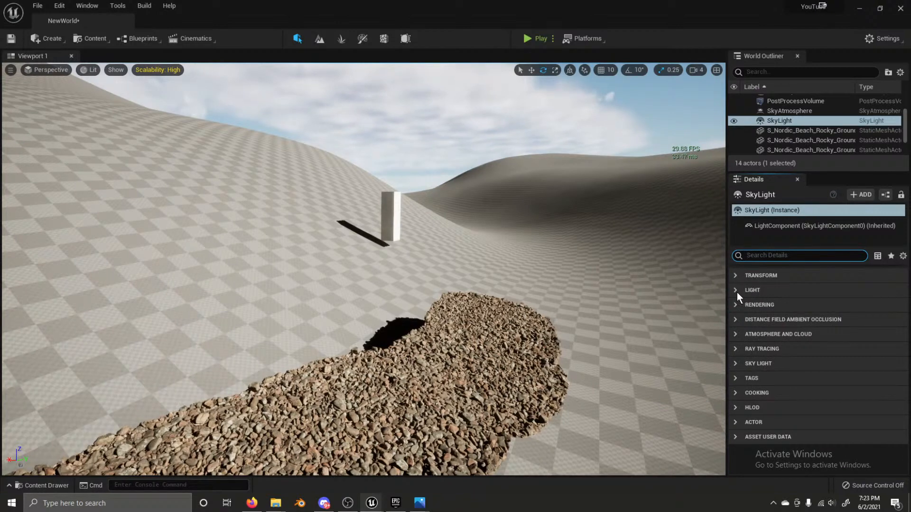
pyautogui.click(736, 290)
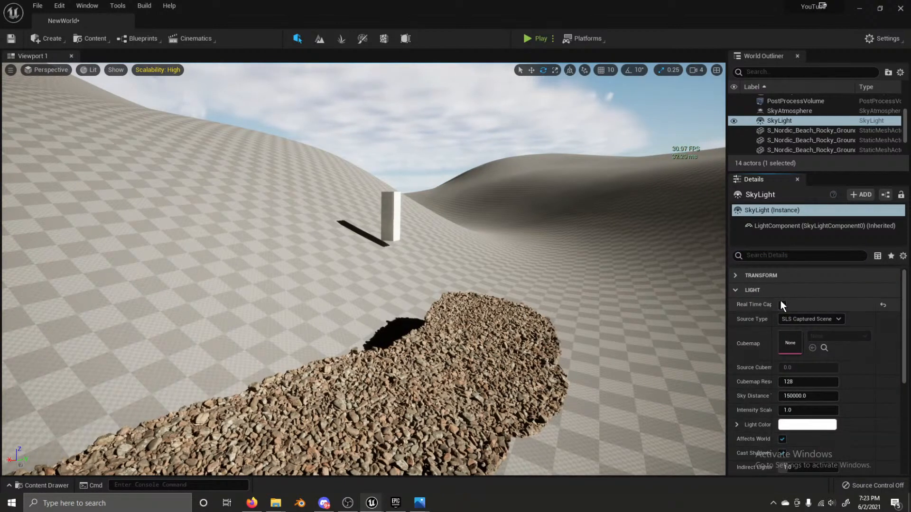
pyautogui.click(781, 304)
pyautogui.moveTo(533, 243); pyautogui.dragTo(503, 244, button='right')
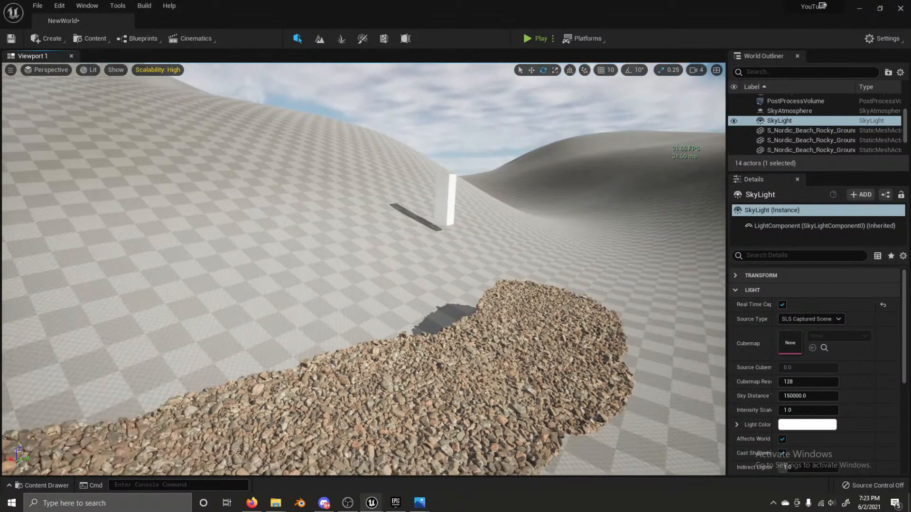
# Step: Inspect the relit scene by selecting rocky ground pieces and the landscape in turn, ending with nothing selected
pyautogui.click(487, 121)
pyautogui.moveTo(486, 121); pyautogui.dragTo(481, 273, button='right')
pyautogui.click(400, 311)
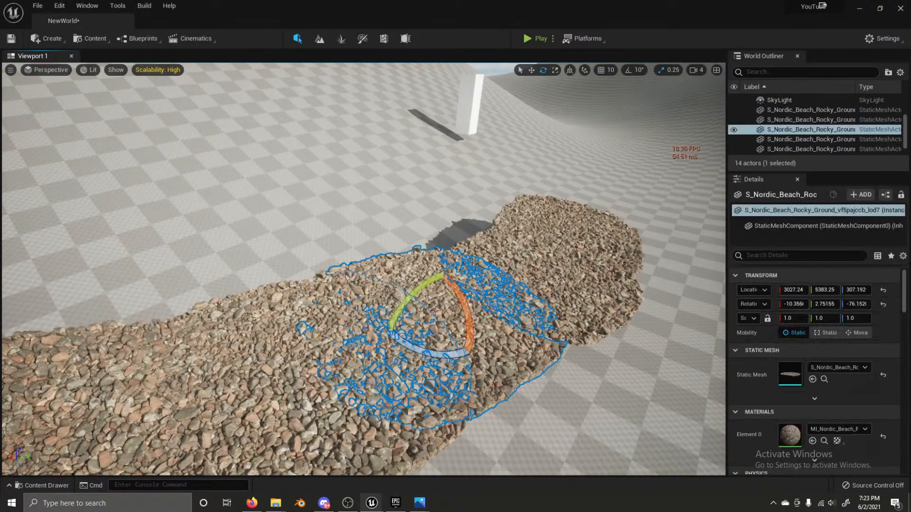
pyautogui.click(600, 240)
pyautogui.click(570, 115)
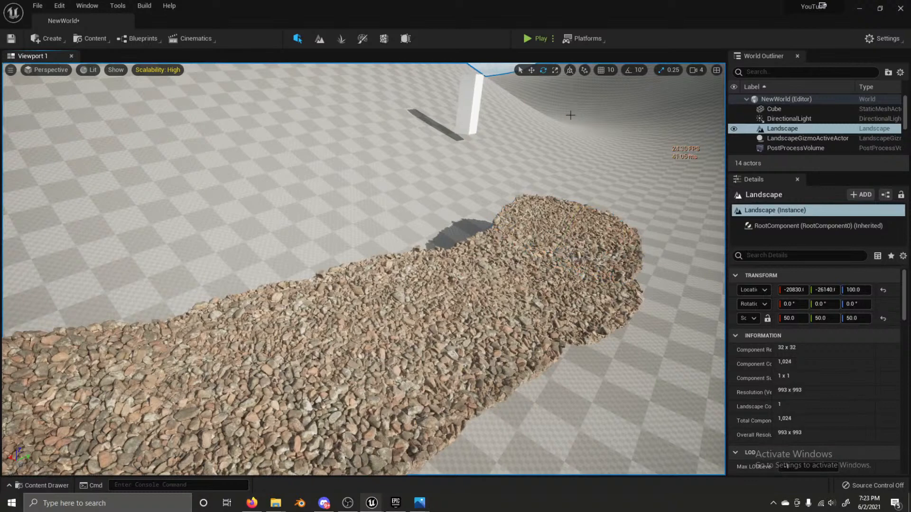
pyautogui.moveTo(541, 107); pyautogui.dragTo(541, 95, button='right')
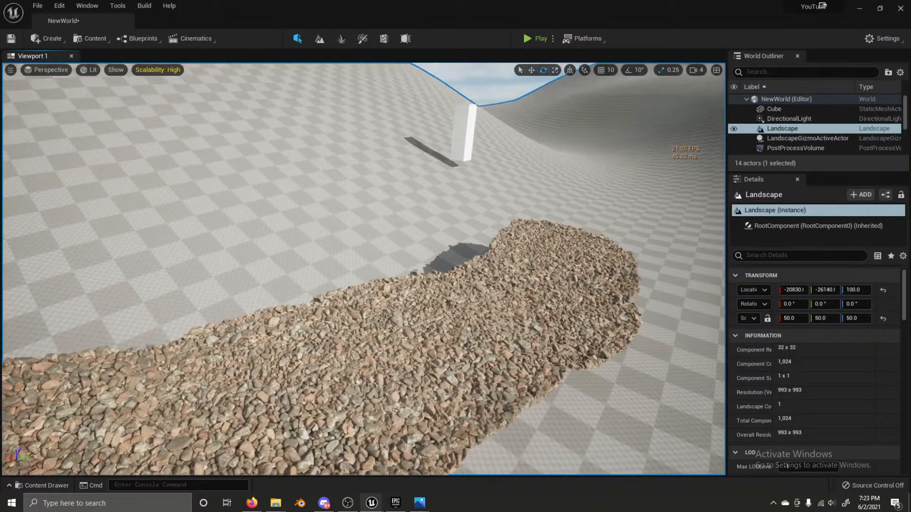
pyautogui.click(506, 99)
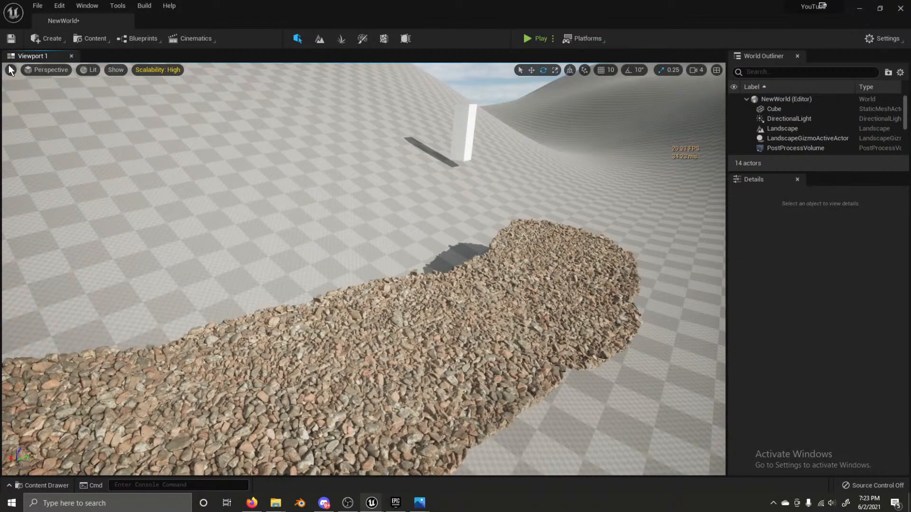
# Step: Reduce the viewport's screen percentage to 58
pyautogui.click(10, 70)
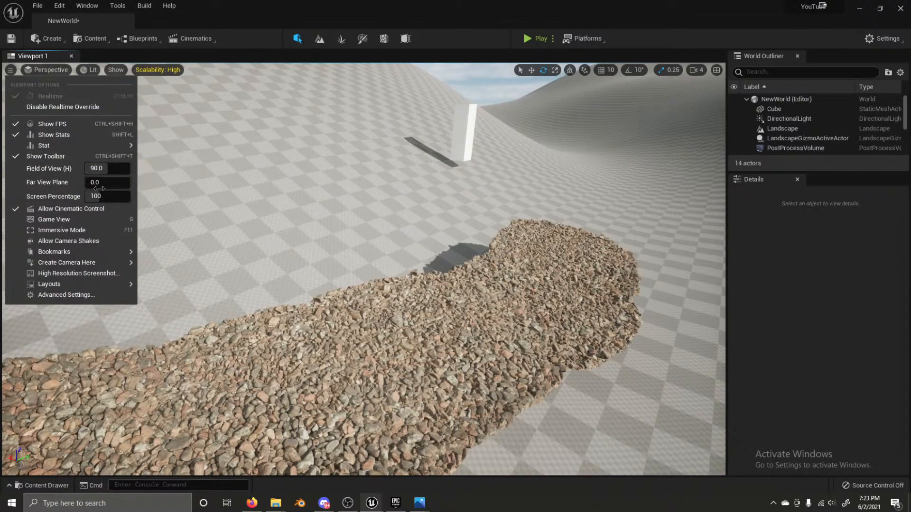
pyautogui.moveTo(93, 197)
pyautogui.mouseDown()
pyautogui.moveTo(76, 197)
pyautogui.moveTo(93, 197)
pyautogui.mouseUp()
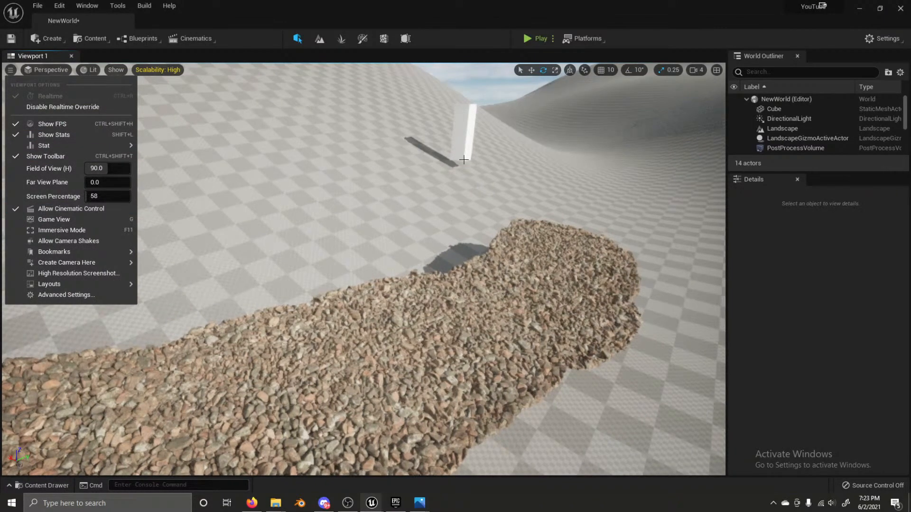
pyautogui.moveTo(464, 160); pyautogui.dragTo(438, 158, button='right')
# Step: Examine the rocky ground from near and far at the reduced screen percentage
pyautogui.moveTo(346, 130); pyautogui.dragTo(430, 183, button='right')
pyautogui.press('s')
pyautogui.press('w')
pyautogui.press('s')
pyautogui.press('w')
pyautogui.press('s')
pyautogui.press('w')
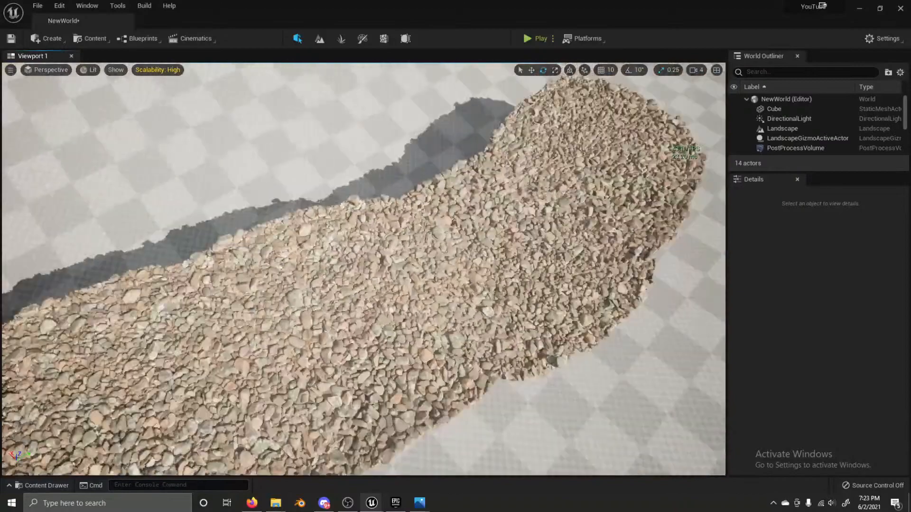
# Step: Examine the whole rocky ground strip and its shadows on the landscape from close up and from farther away
pyautogui.press('s')
pyautogui.moveTo(430, 183); pyautogui.dragTo(441, 174, button='right')
pyautogui.press('w')
pyautogui.moveTo(320, 132); pyautogui.dragTo(321, 132, button='right')
pyautogui.press('s')
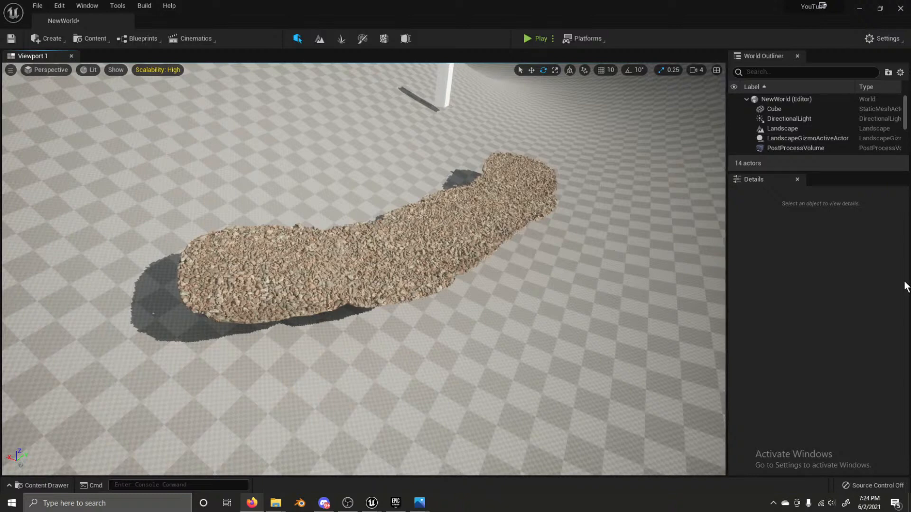
pyautogui.moveTo(512, 296); pyautogui.dragTo(590, 288, button='right')
pyautogui.press('s')
pyautogui.press('w')
pyautogui.press('s')
pyautogui.press('w')
pyautogui.press('s')
pyautogui.press('w')
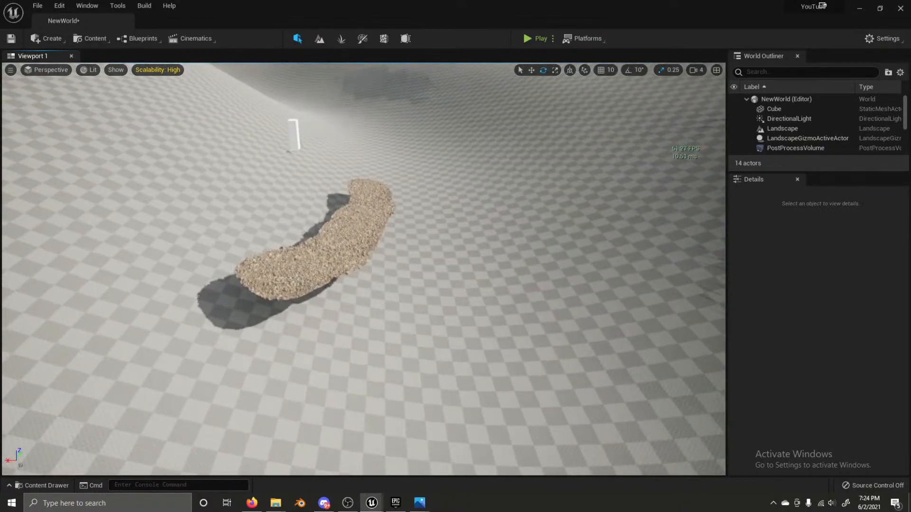
# Step: Switch to Quixel Bridge, view the Nordic Beach Boulder, and browse the Nordic Coastal Cliffs collection for more rocks
pyautogui.moveTo(372, 502)
pyautogui.click(385, 460)
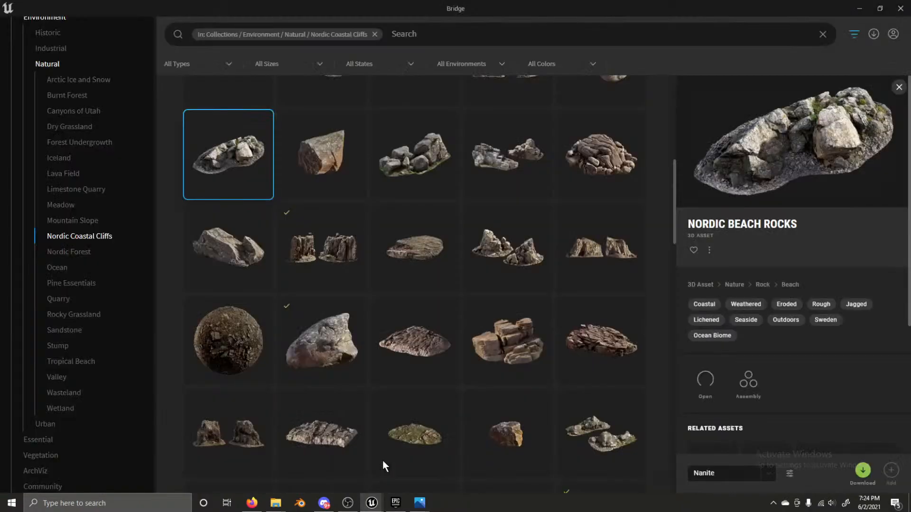
pyautogui.click(328, 338)
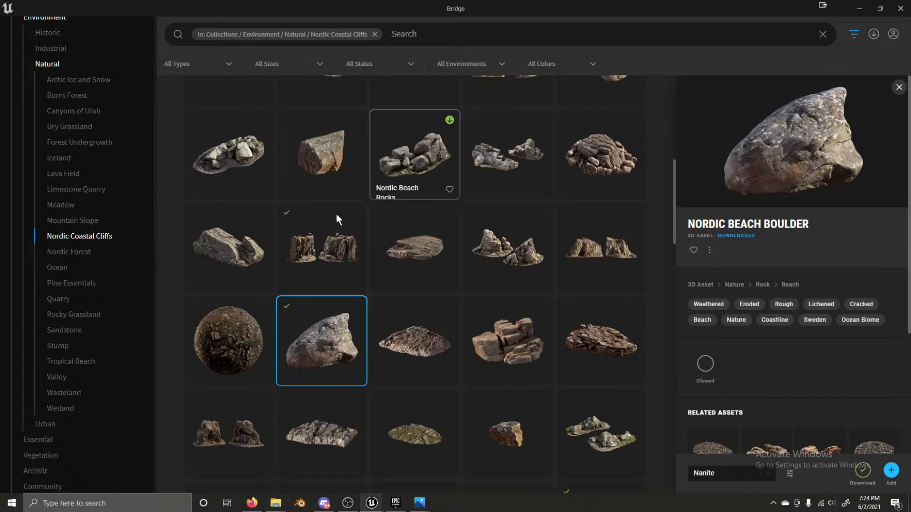
pyautogui.scroll(-5, 299, 237)
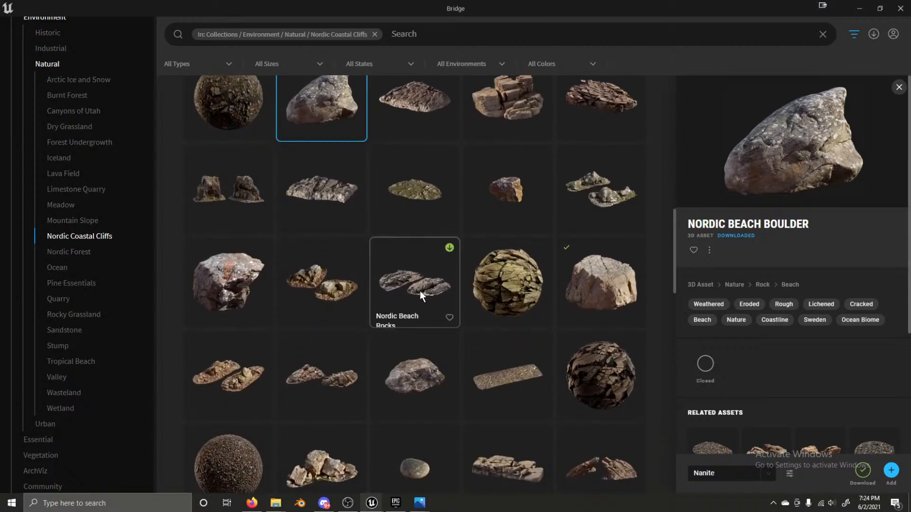
pyautogui.scroll(-5, 420, 291)
pyautogui.scroll(-10, 318, 277)
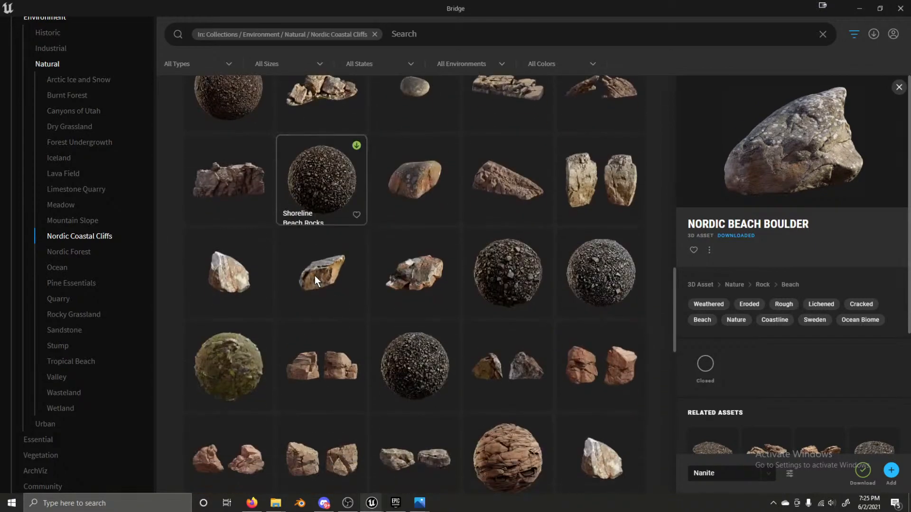
pyautogui.scroll(-5, 329, 277)
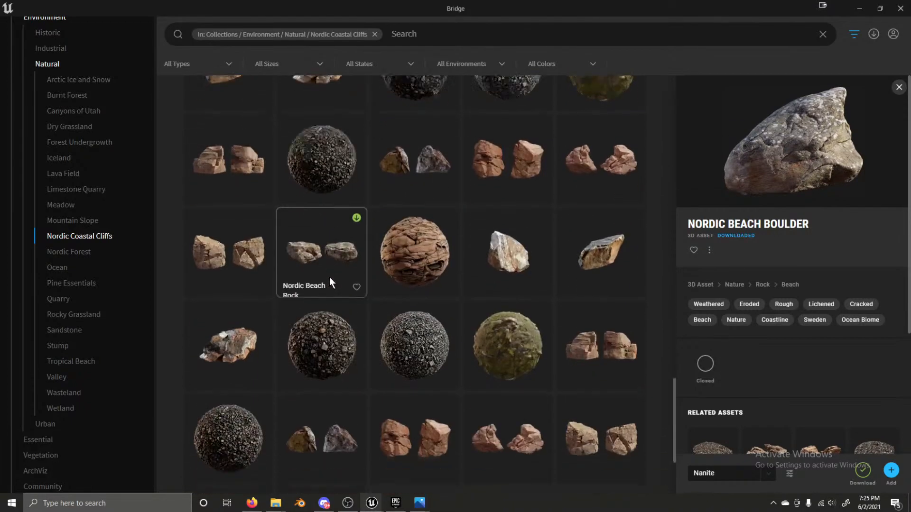
pyautogui.scroll(5, 320, 303)
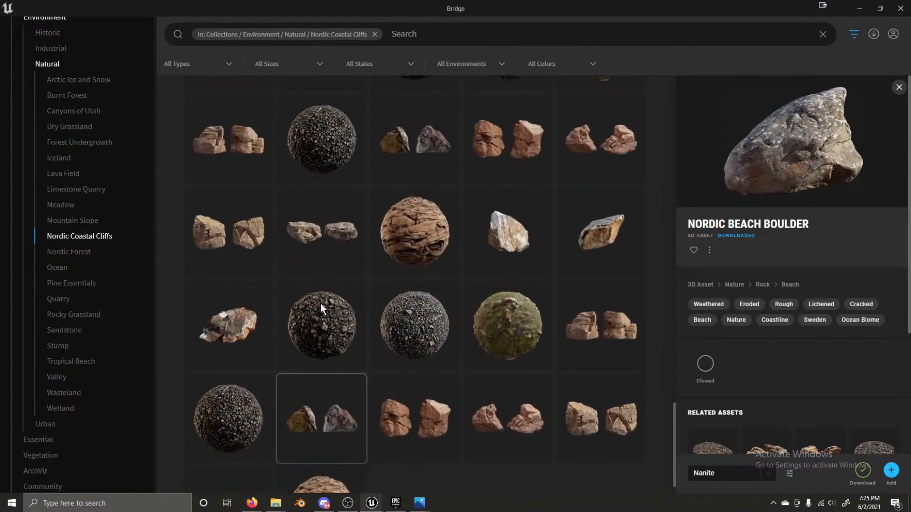
pyautogui.scroll(2, 307, 373)
pyautogui.scroll(3, 307, 373)
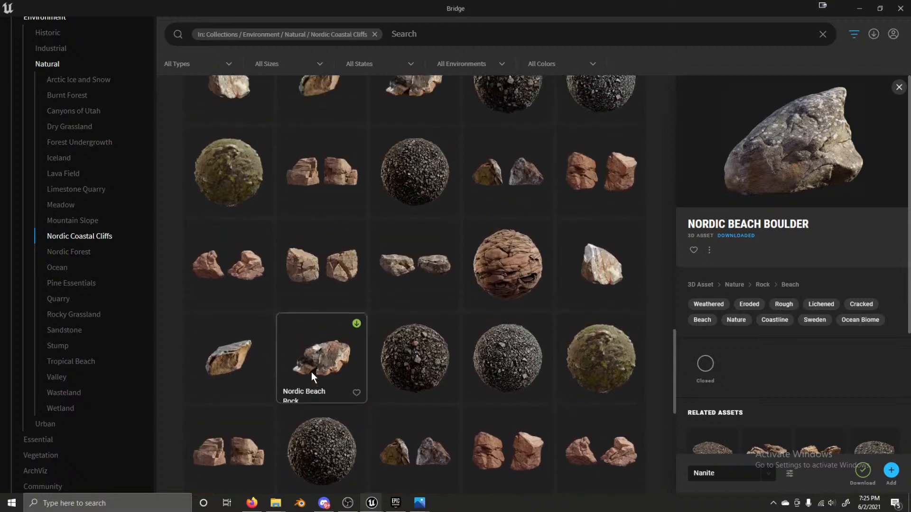
pyautogui.scroll(3, 332, 360)
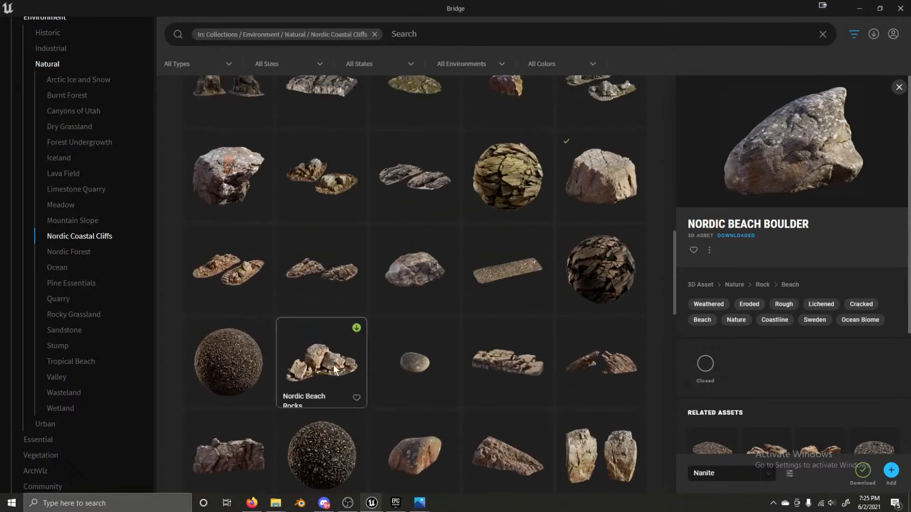
pyautogui.scroll(6, 333, 367)
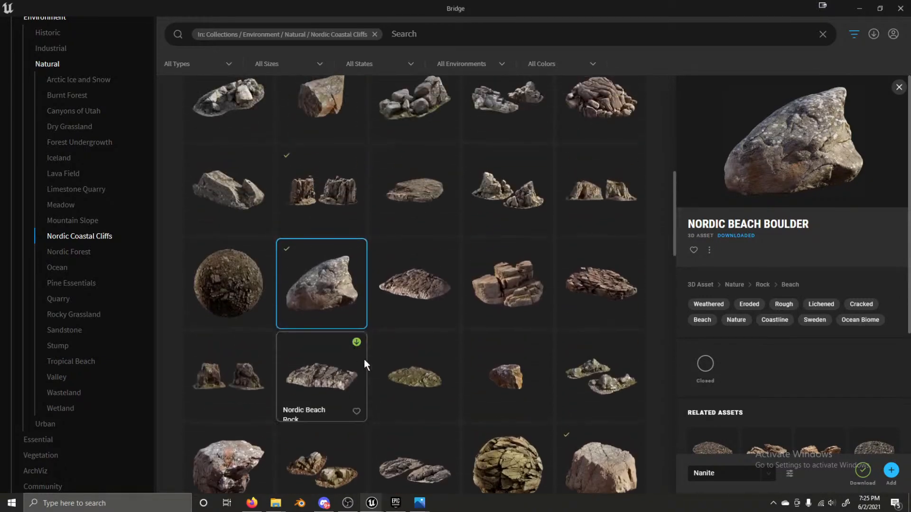
pyautogui.scroll(5, 412, 344)
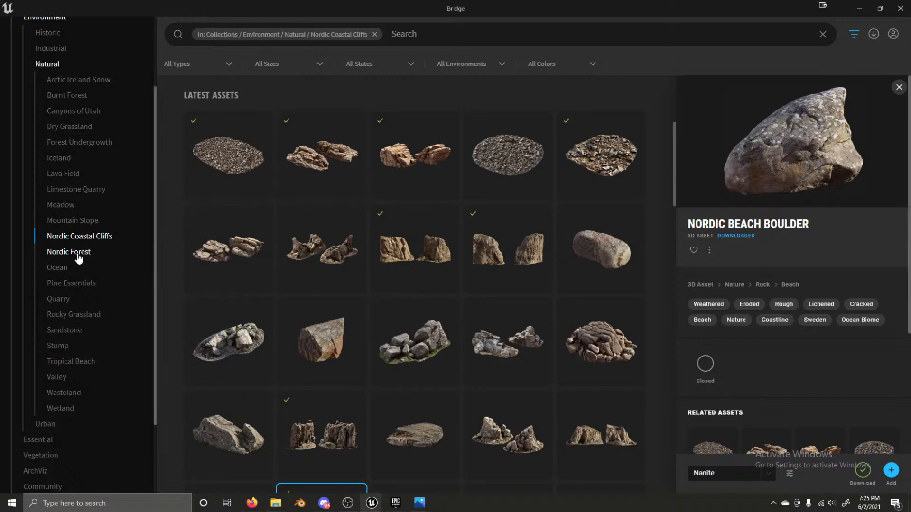
# Step: Leave the collection, search the full asset library for "ROCK" limited to 3D Assets, and select the rounded Nordic Beach Rock
pyautogui.click(375, 34)
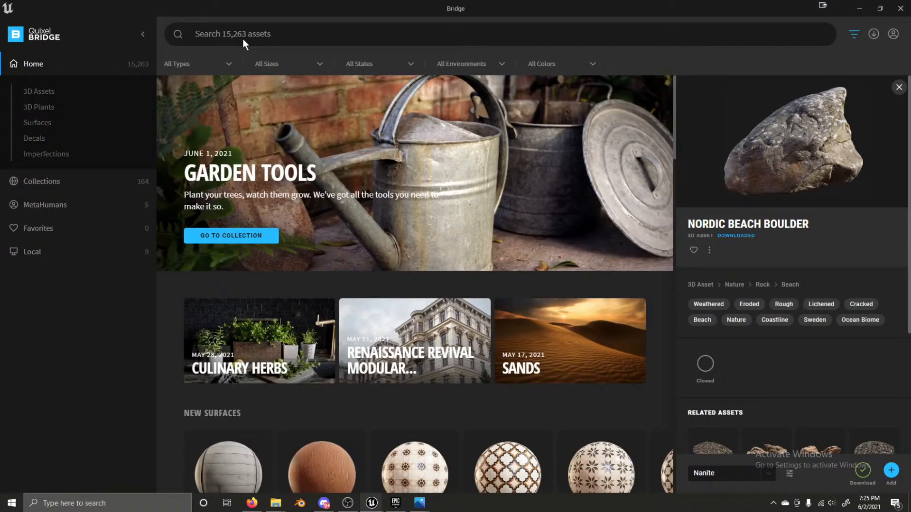
pyautogui.write('ROCK')
pyautogui.press('Return')
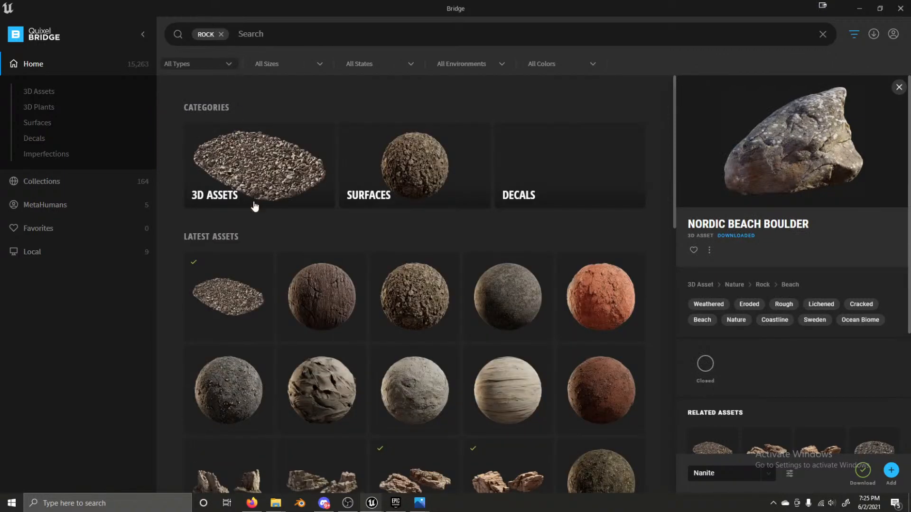
pyautogui.click(247, 185)
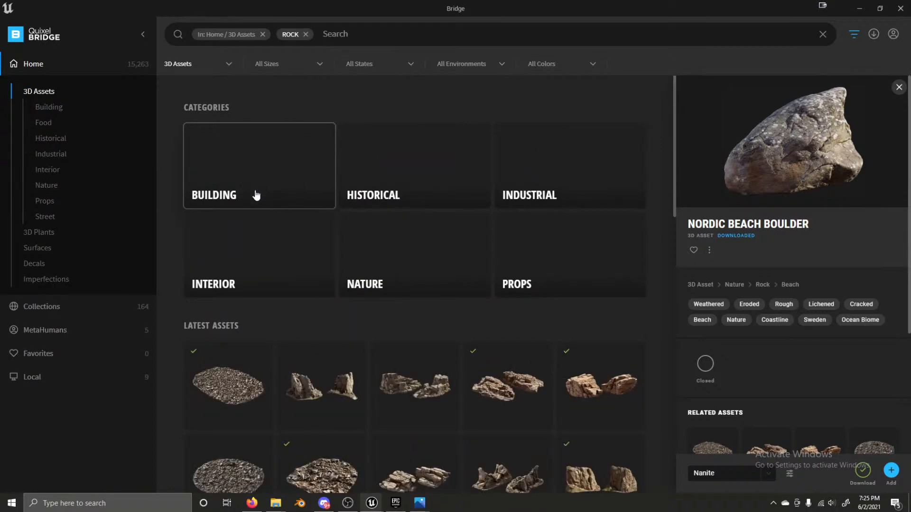
pyautogui.scroll(-2, 317, 313)
pyautogui.scroll(-3, 376, 299)
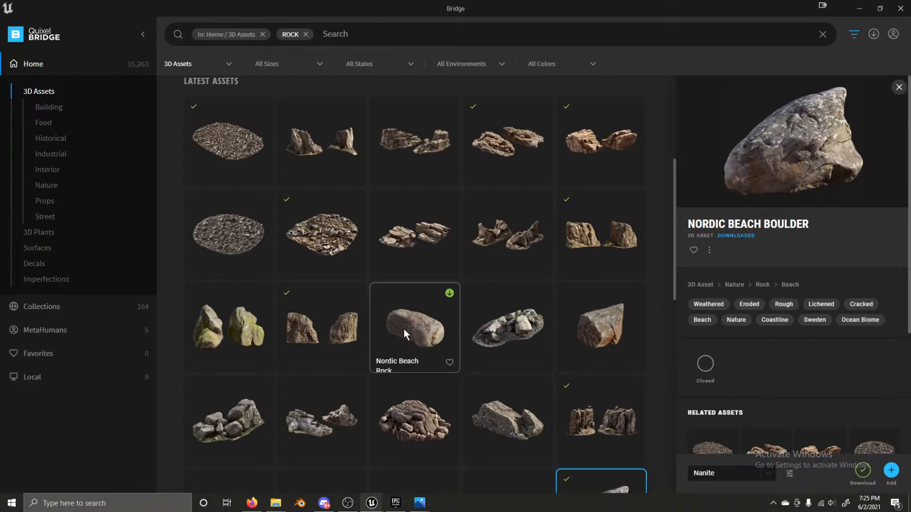
pyautogui.click(403, 329)
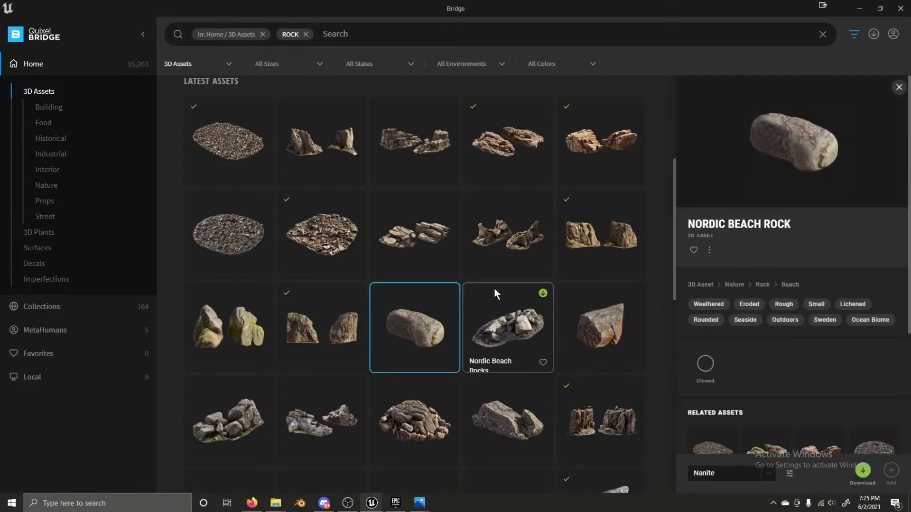
# Step: Shrink the Bridge window to uncover the viewport and place the rounded Nordic Beach Rock on the landscape beside the rocky ground
pyautogui.moveTo(489, 8); pyautogui.dragTo(558, 143)
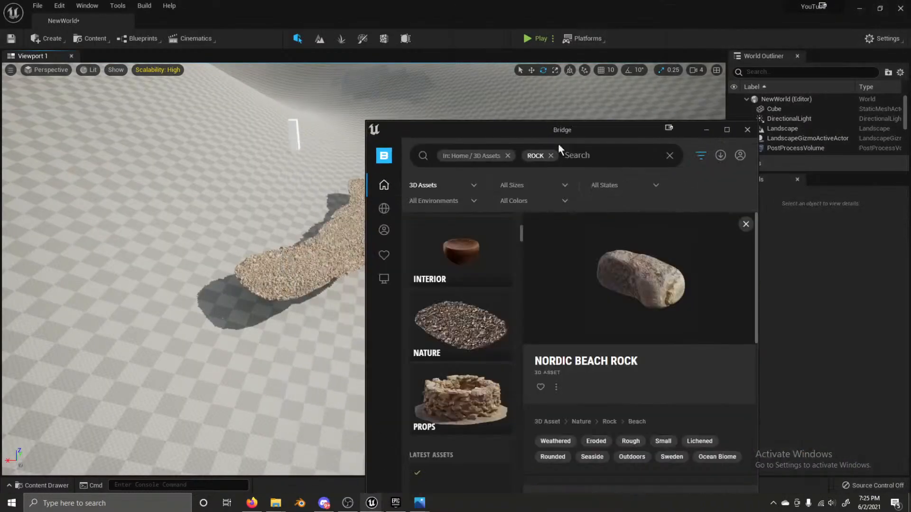
pyautogui.scroll(-3, 480, 312)
pyautogui.scroll(3, 480, 332)
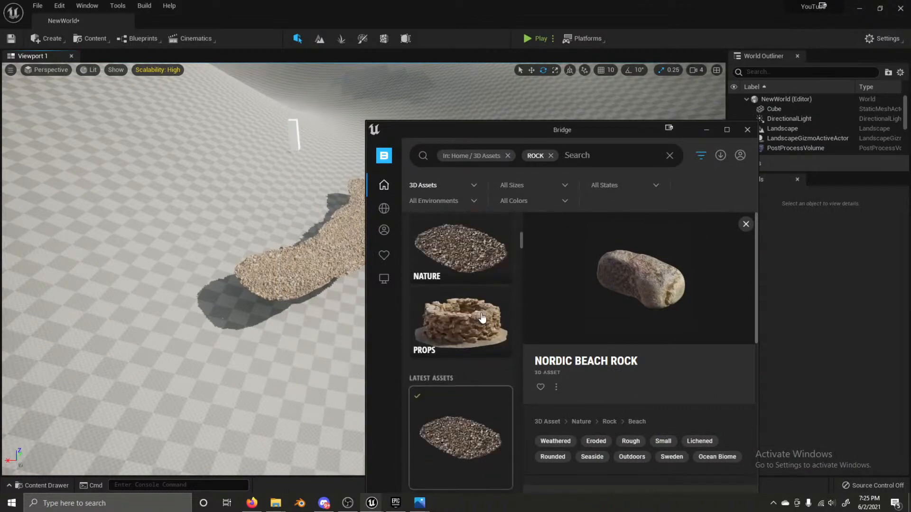
pyautogui.scroll(-2, 479, 389)
pyautogui.scroll(-3, 476, 366)
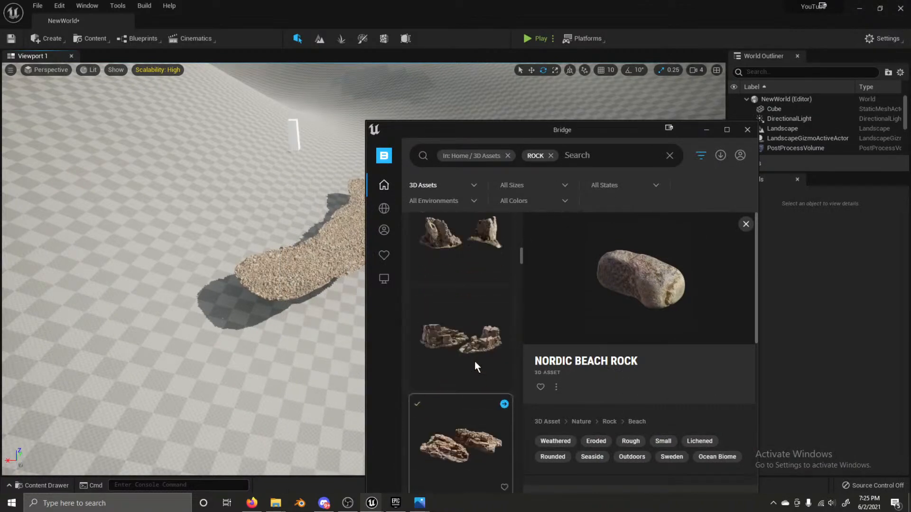
pyautogui.scroll(4, 476, 365)
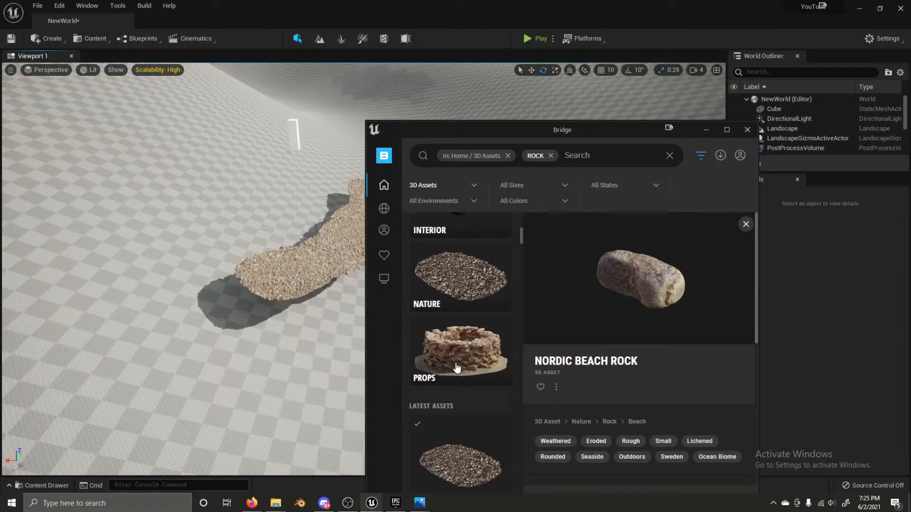
pyautogui.scroll(-5, 491, 353)
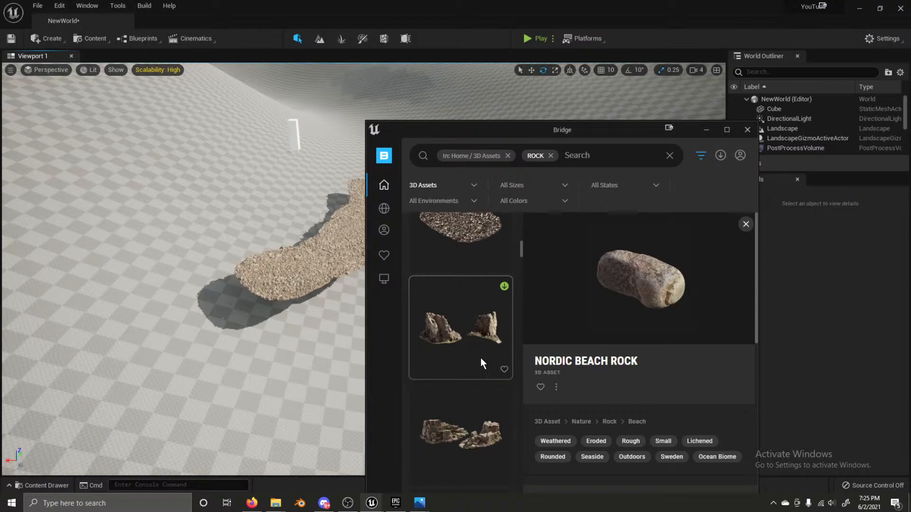
pyautogui.scroll(-4, 480, 357)
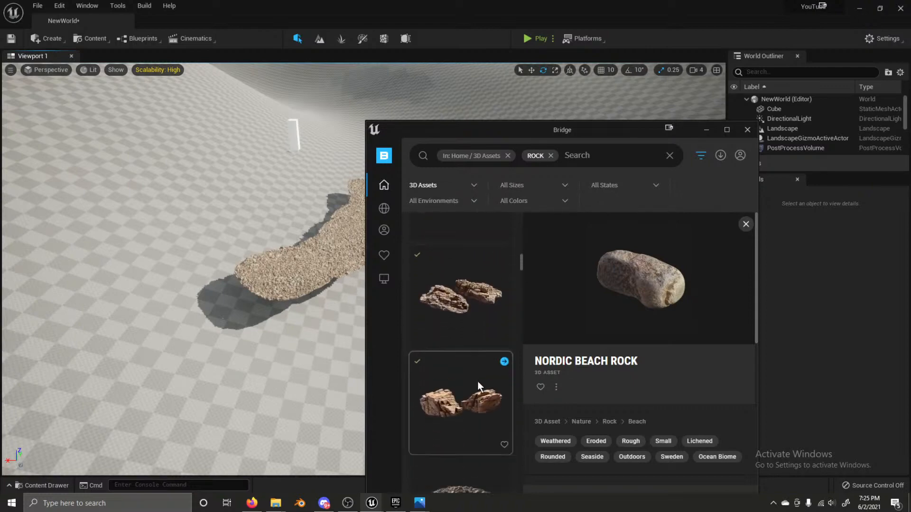
pyautogui.scroll(-6, 477, 381)
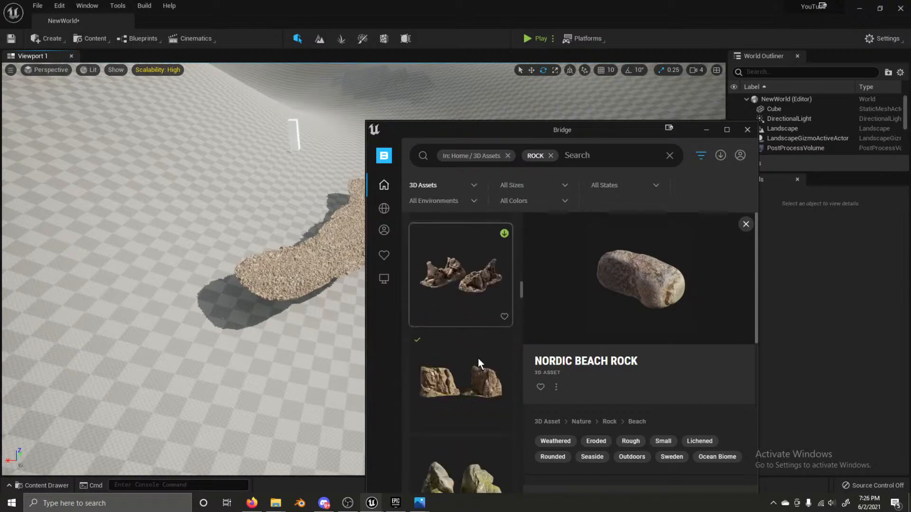
pyautogui.scroll(-5, 477, 357)
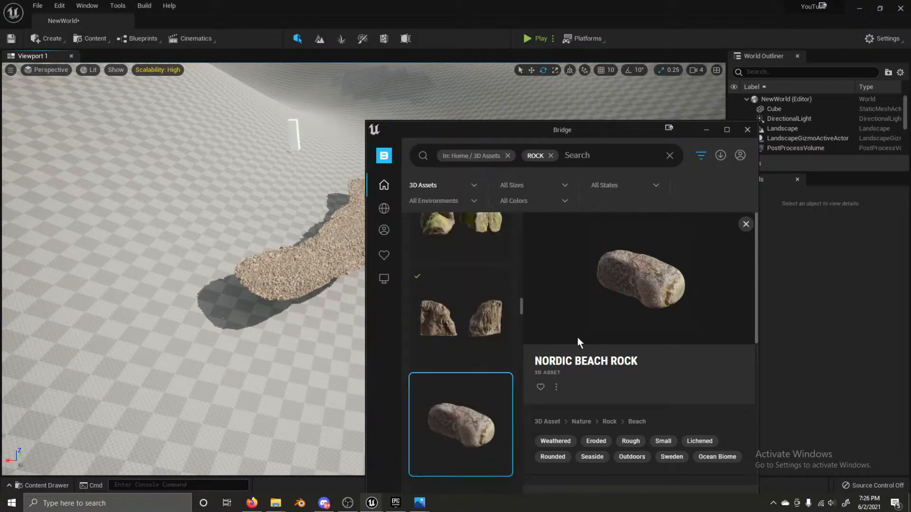
pyautogui.moveTo(470, 427); pyautogui.dragTo(295, 295)
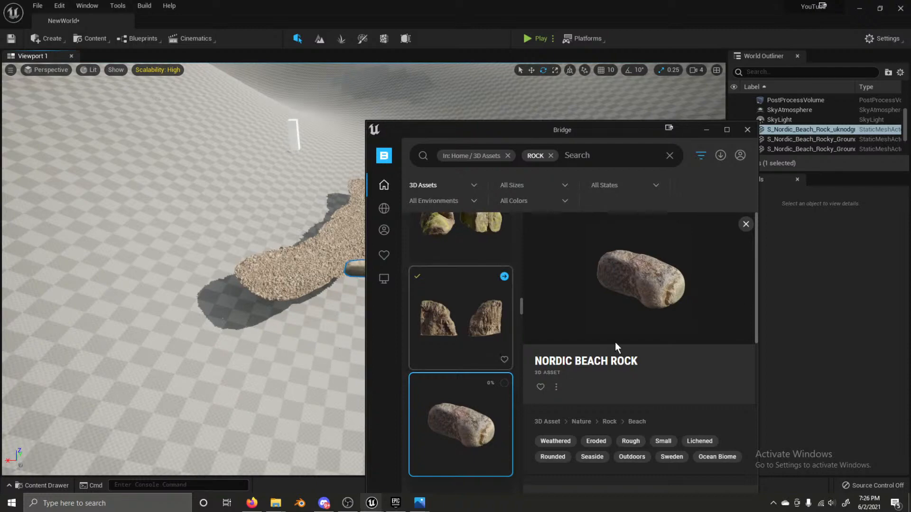
# Step: Find the Nordic Beach Rock Formation among the rock results and add it to the level
pyautogui.scroll(-4, 449, 307)
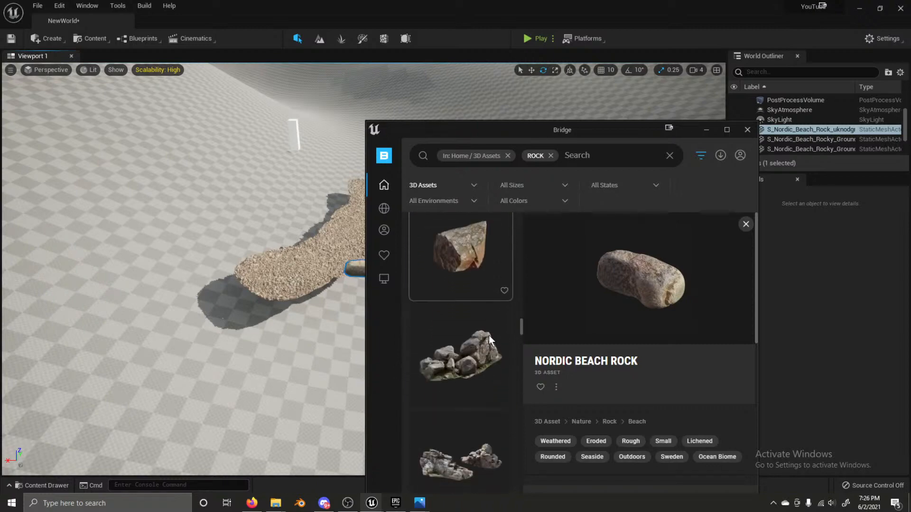
pyautogui.scroll(-2, 470, 303)
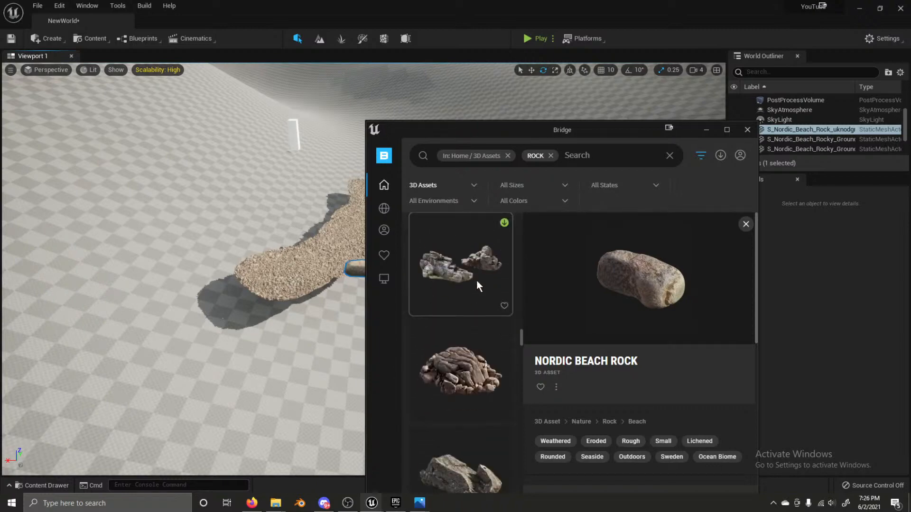
pyautogui.click(476, 280)
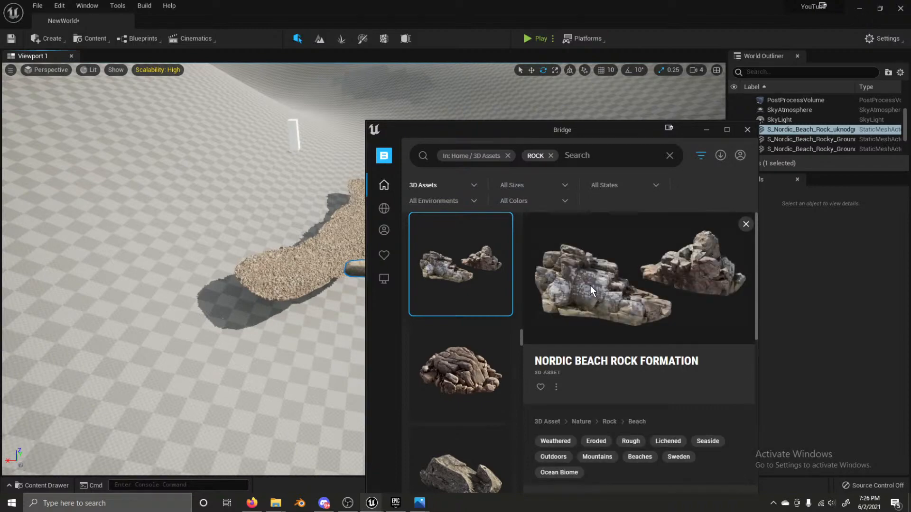
pyautogui.moveTo(447, 294)
pyautogui.moveTo(383, 184)
pyautogui.click(504, 259)
# Step: Browse the 3D rock results from the Nordic Beach Rock Formation through to the gemstones for more rocks suited to the riverbank
pyautogui.scroll(-2, 494, 306)
pyautogui.scroll(-5, 476, 321)
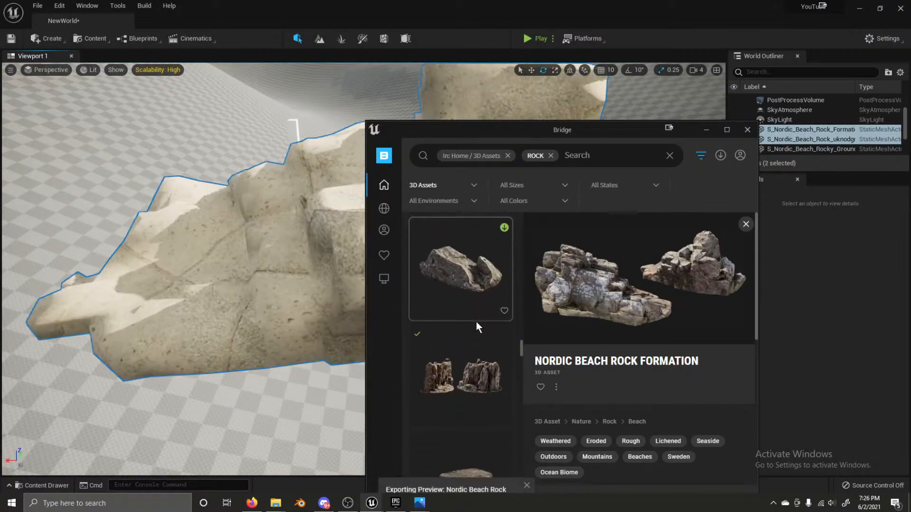
pyautogui.scroll(-5, 460, 363)
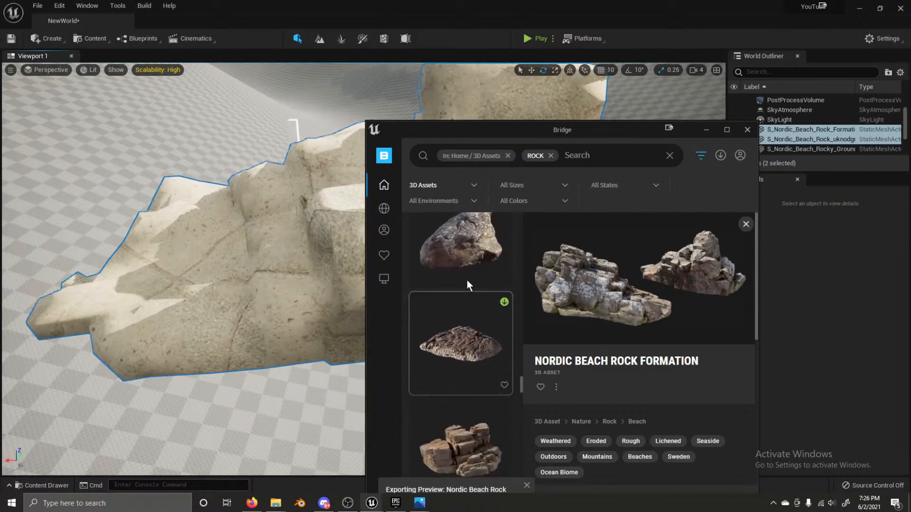
pyautogui.scroll(-1, 479, 275)
pyautogui.scroll(-3, 493, 284)
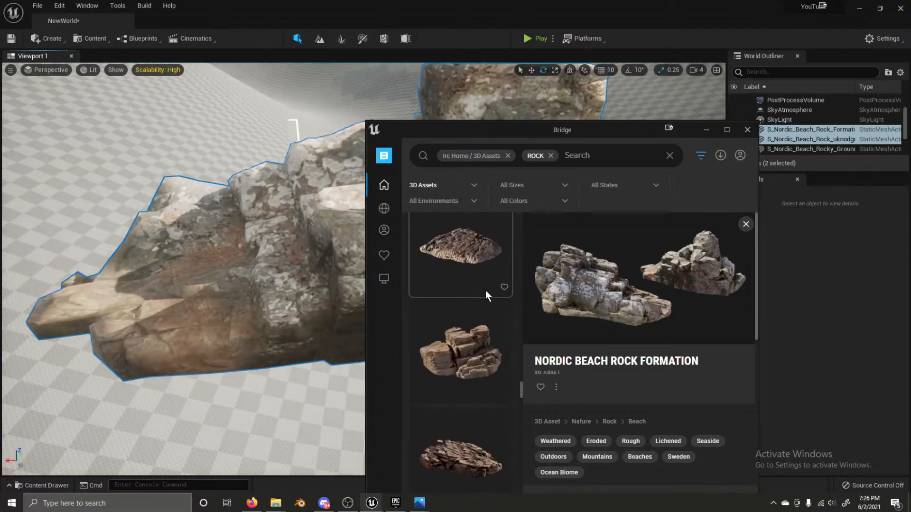
pyautogui.scroll(-10, 470, 277)
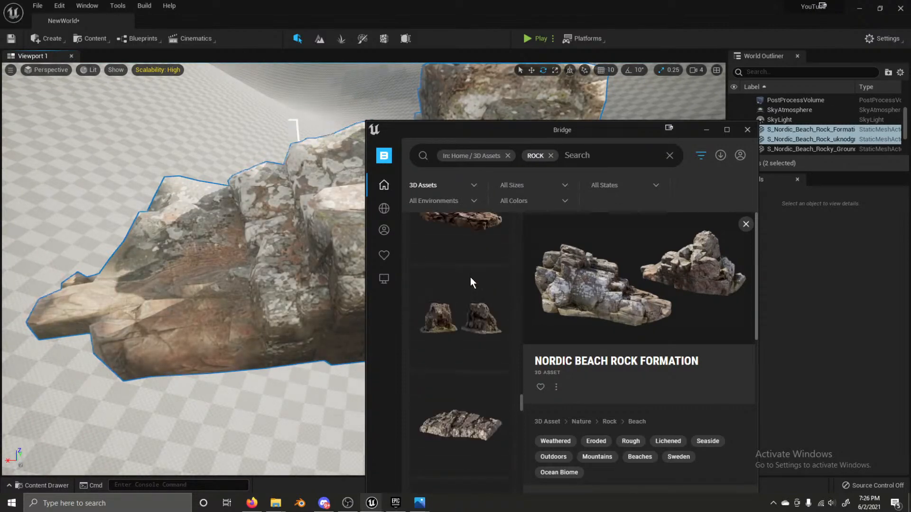
pyautogui.scroll(-8, 471, 277)
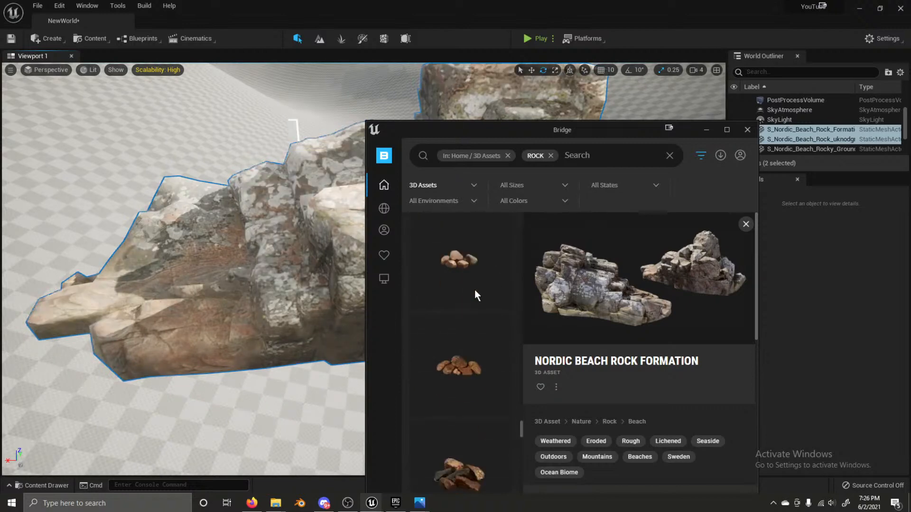
pyautogui.scroll(-8, 474, 304)
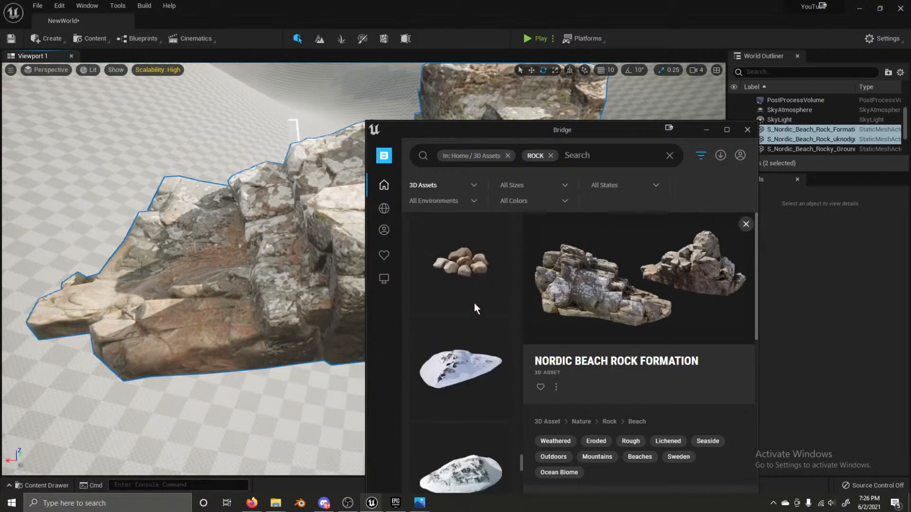
pyautogui.scroll(-8, 479, 300)
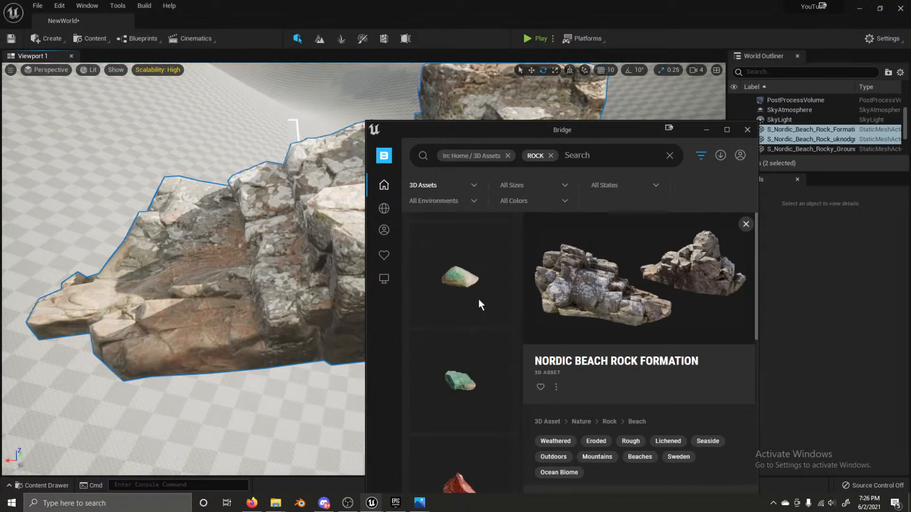
pyautogui.scroll(-2, 469, 274)
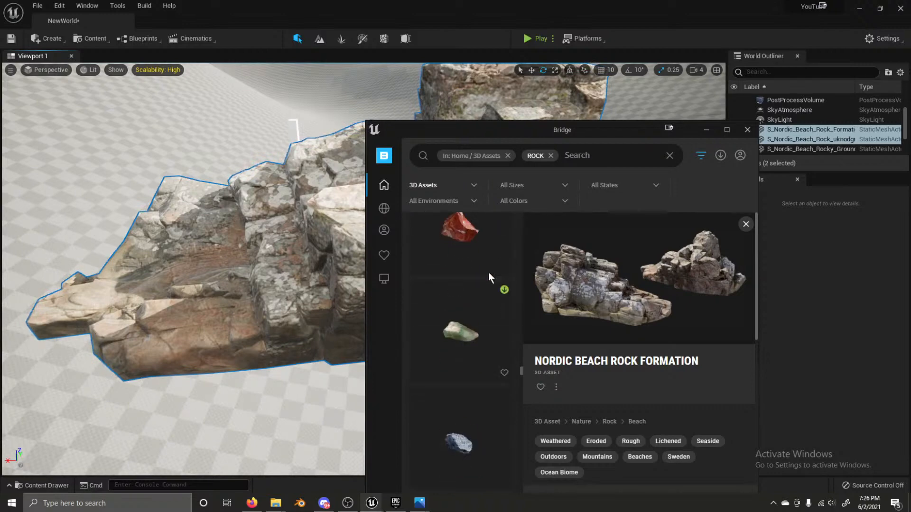
pyautogui.scroll(-2, 445, 328)
pyautogui.scroll(-3, 522, 381)
pyautogui.scroll(-2, 472, 326)
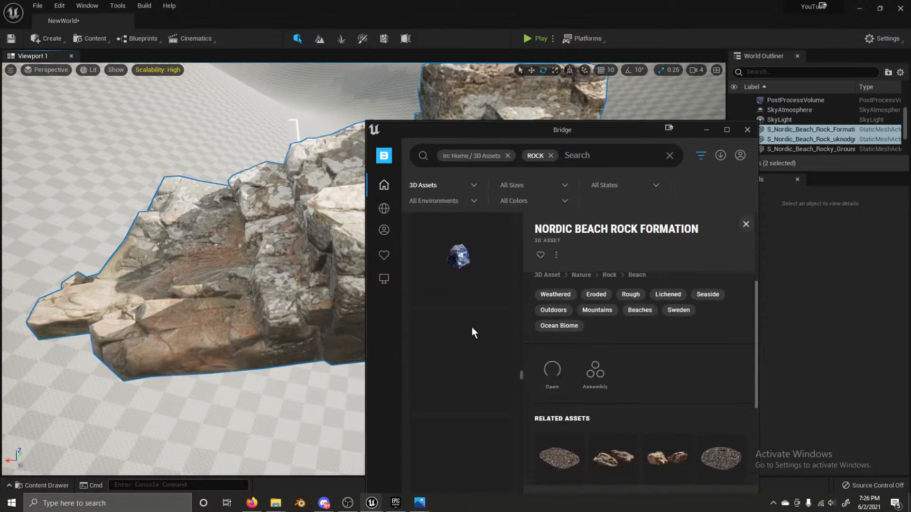
pyautogui.scroll(-2, 450, 355)
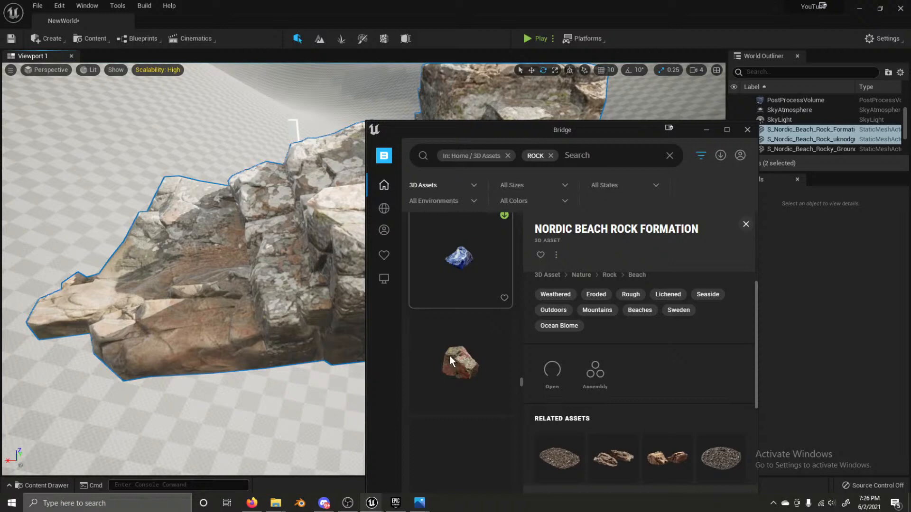
# Step: View the details of the blue Sodalite Gemstone and the reddish Unakite Gemstone among the rock results
pyautogui.click(468, 290)
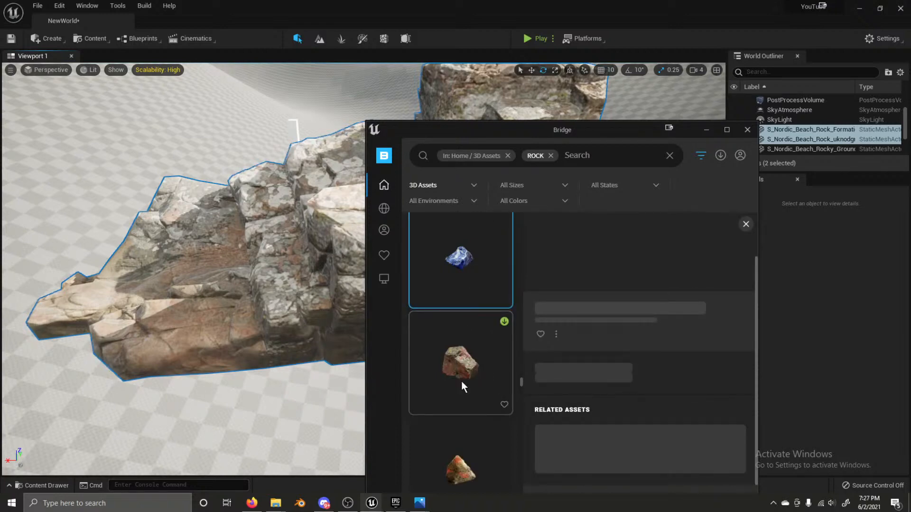
pyautogui.scroll(1, 455, 367)
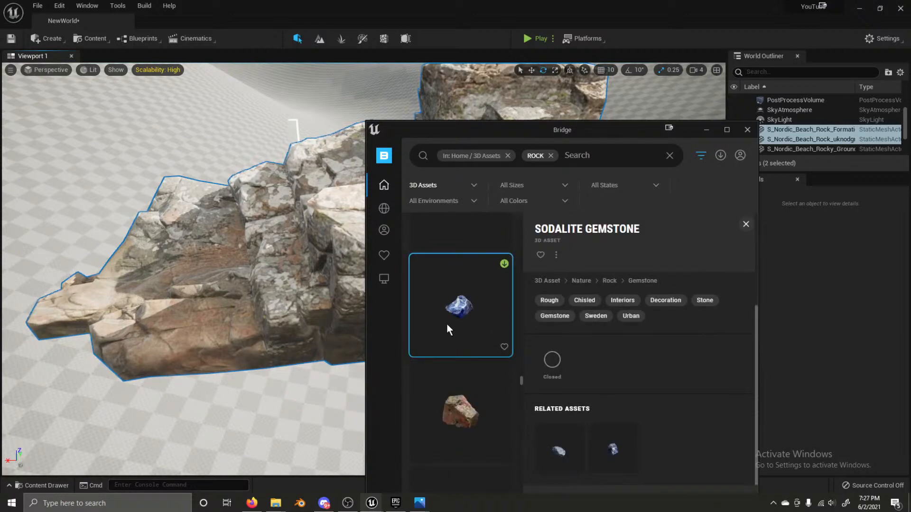
pyautogui.scroll(-3, 488, 311)
pyautogui.click(488, 308)
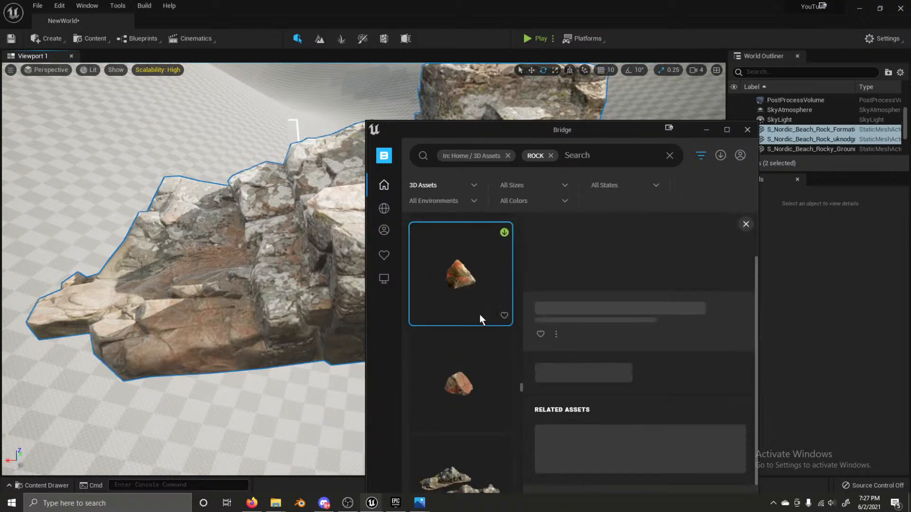
# Step: Look further through the rock results and review the details of the Small Slate Stone
pyautogui.scroll(-5, 470, 354)
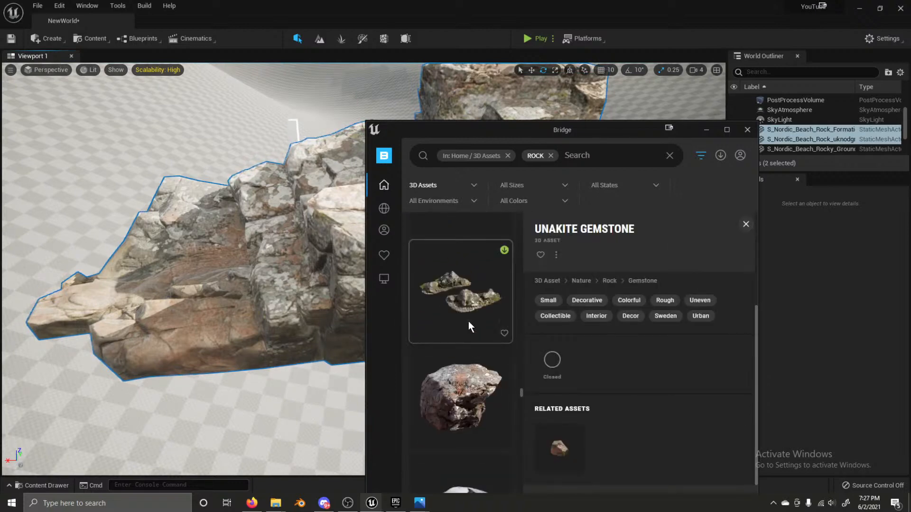
pyautogui.scroll(-8, 469, 327)
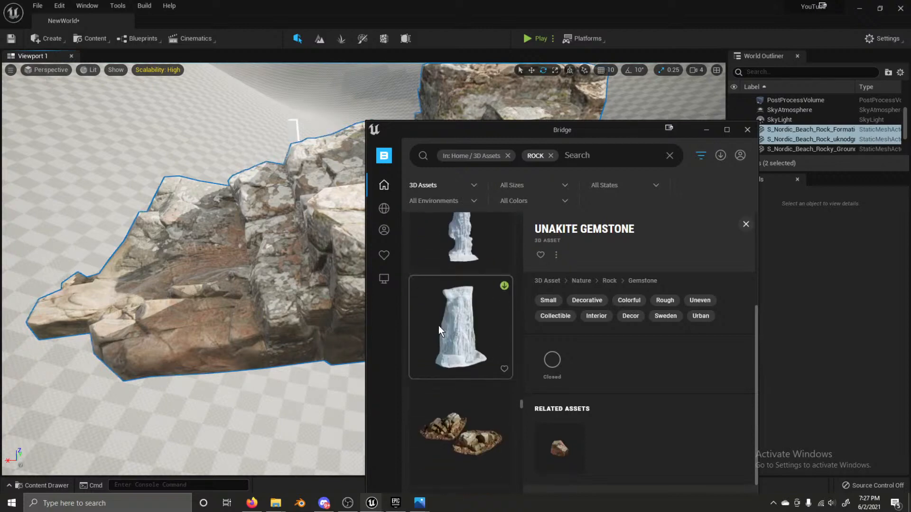
pyautogui.scroll(-8, 465, 327)
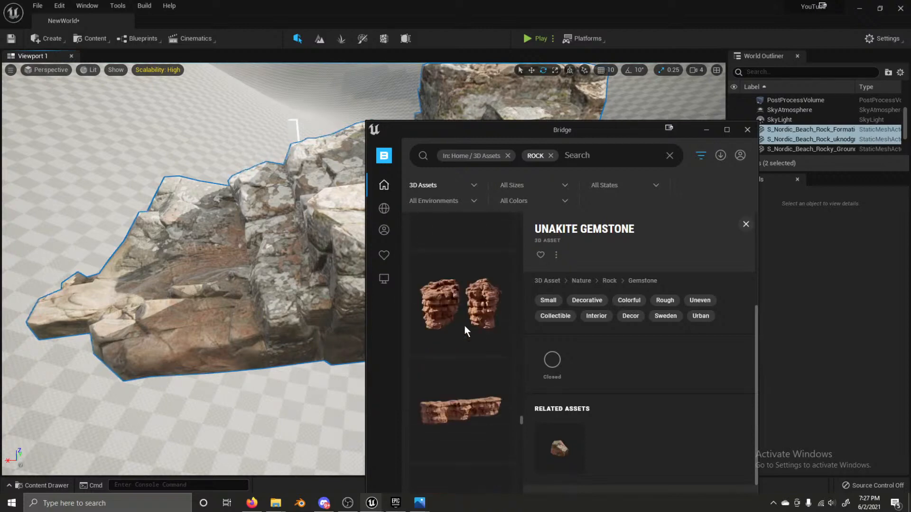
pyautogui.scroll(-8, 485, 326)
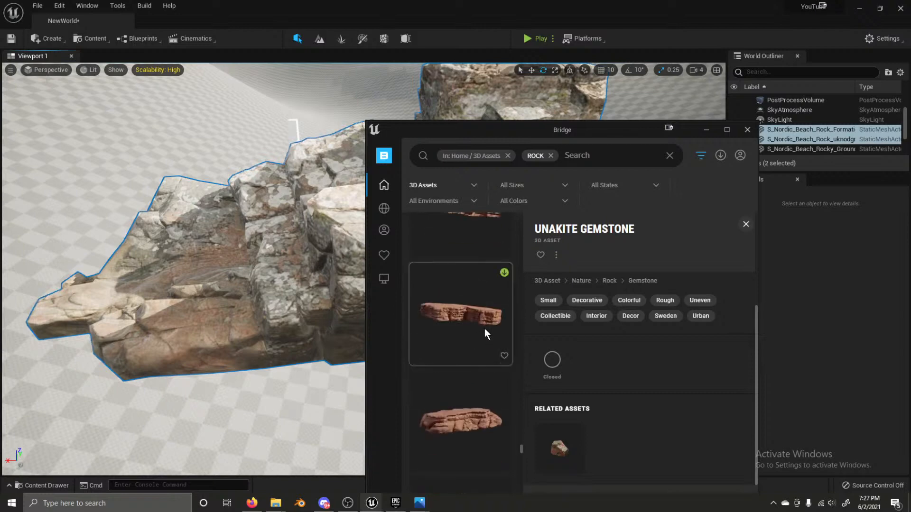
pyautogui.scroll(-8, 481, 332)
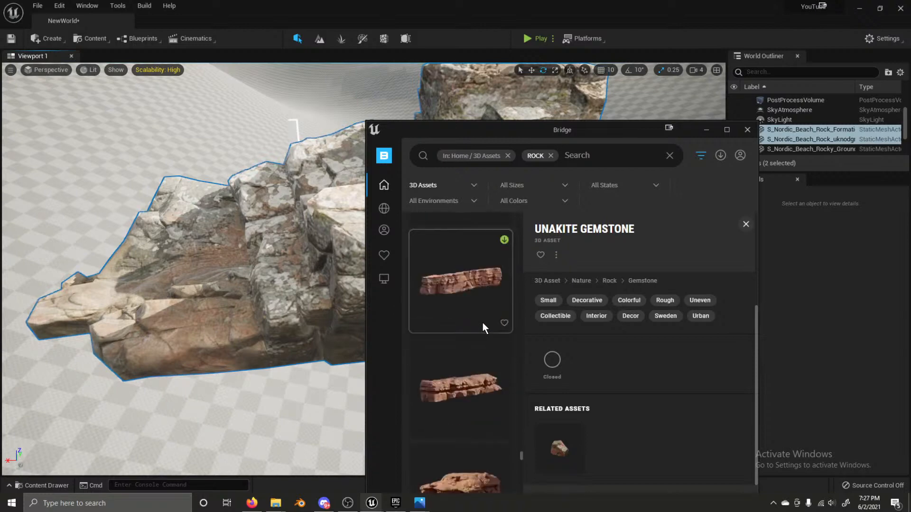
pyautogui.click(439, 254)
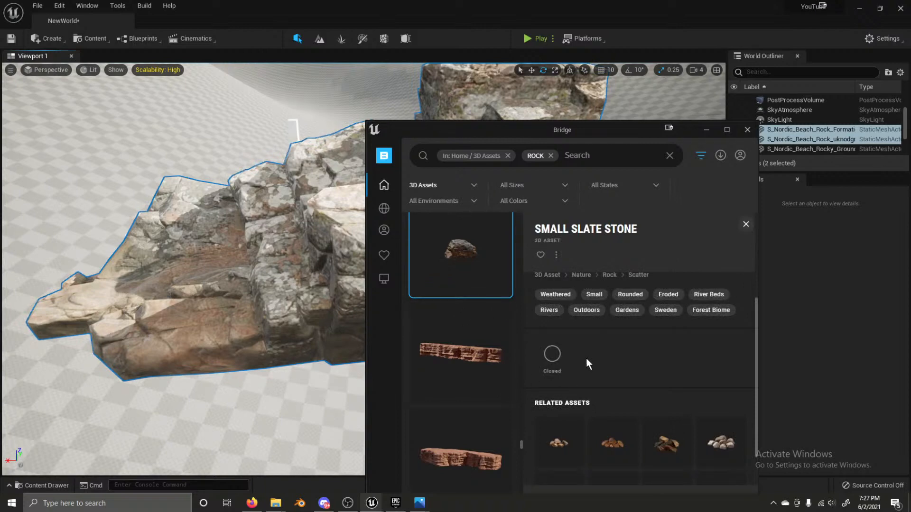
pyautogui.scroll(3, 586, 357)
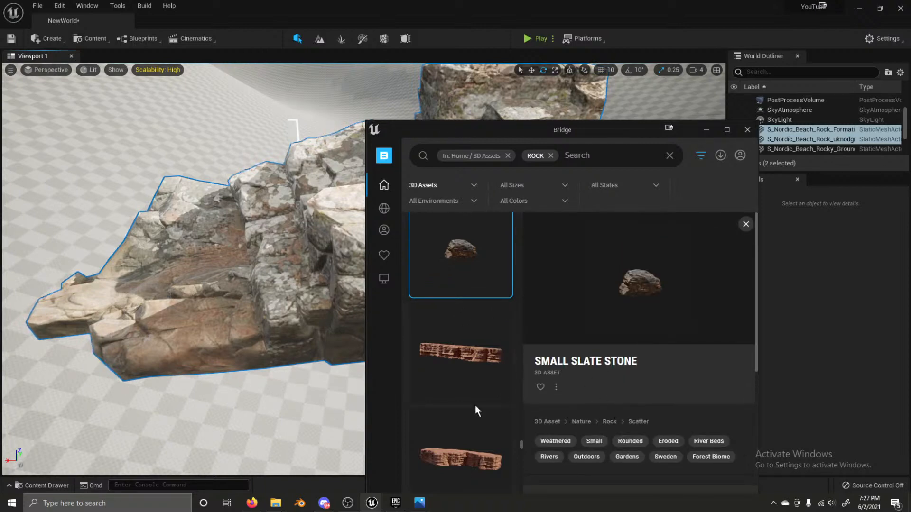
pyautogui.scroll(3, 475, 403)
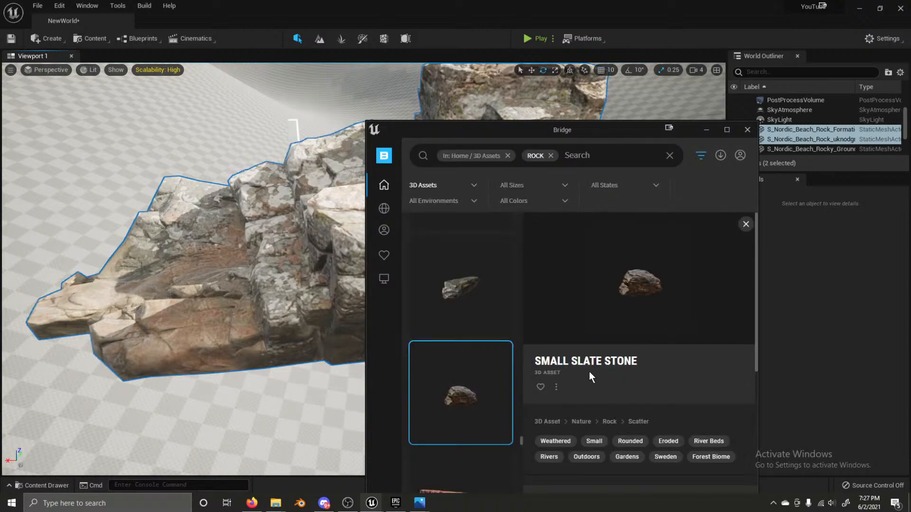
pyautogui.scroll(-2, 587, 369)
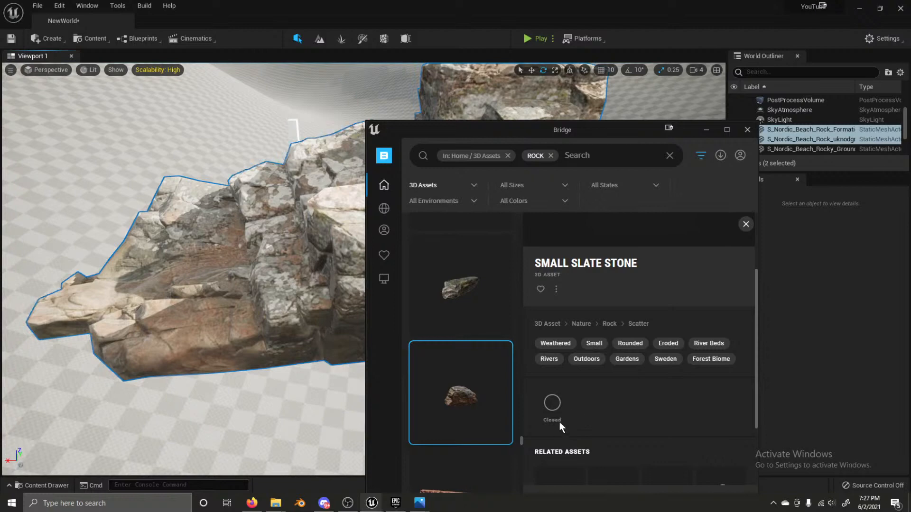
# Step: Find the small jagged Nordic Beach Rock further along the rock results and add it to the level
pyautogui.scroll(-5, 464, 374)
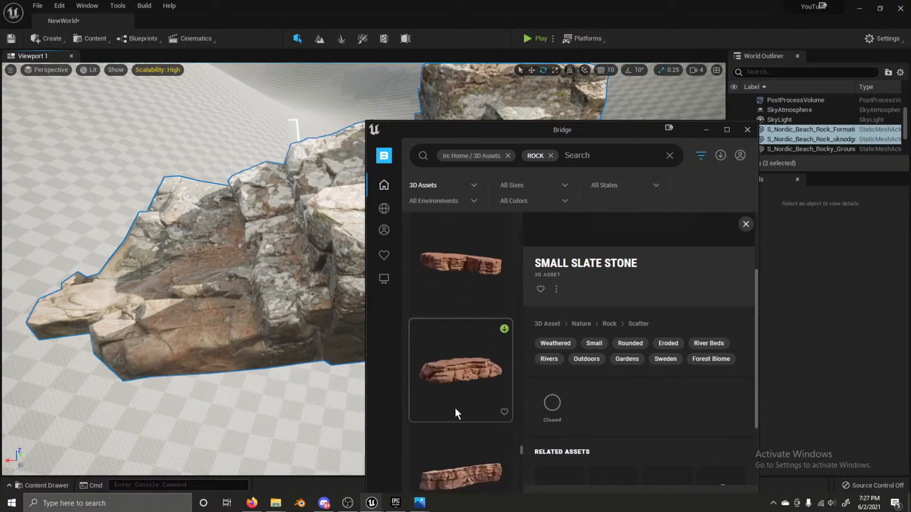
pyautogui.scroll(-5, 460, 403)
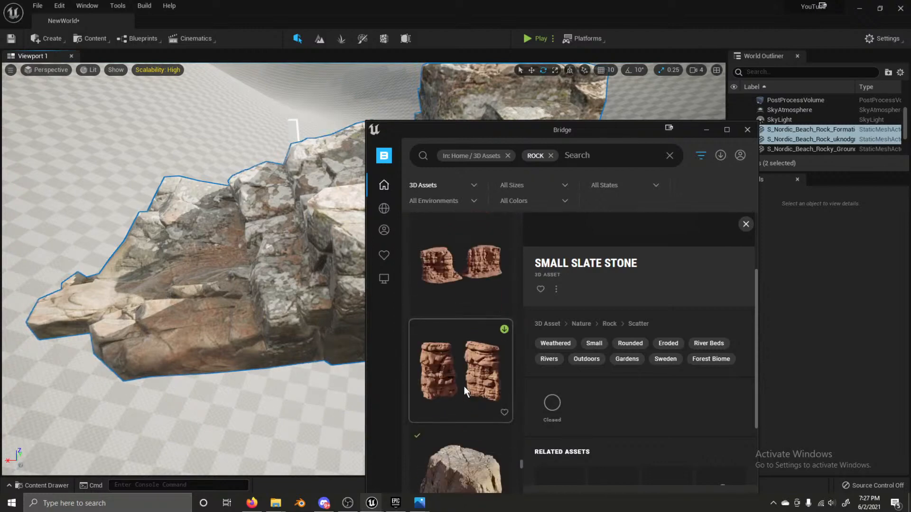
pyautogui.scroll(-5, 465, 379)
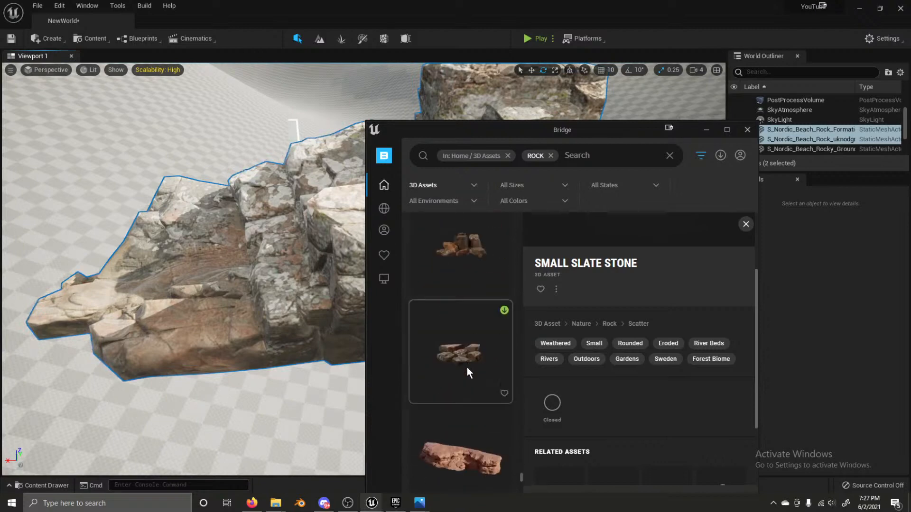
pyautogui.scroll(-5, 465, 365)
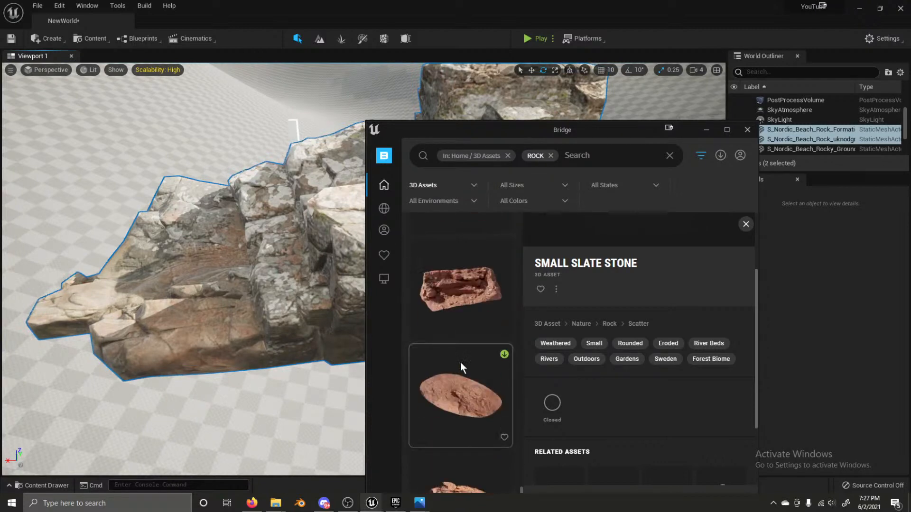
pyautogui.scroll(-5, 460, 363)
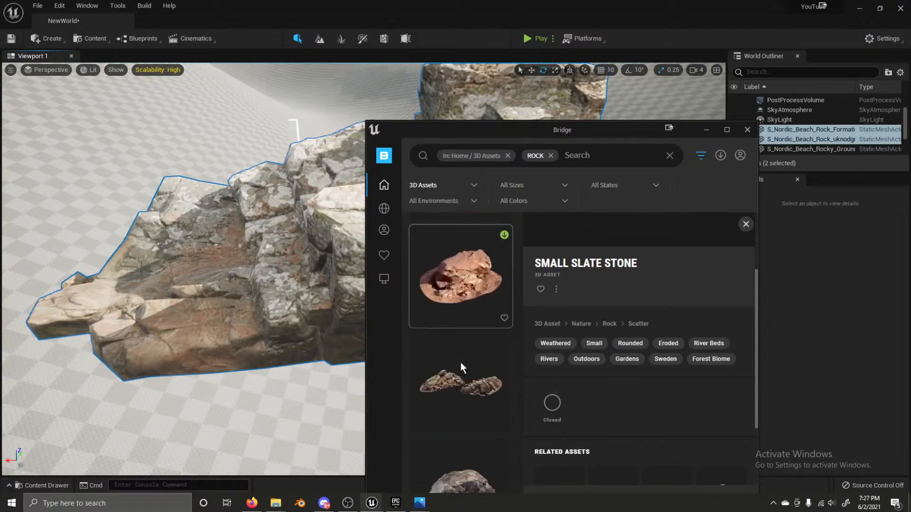
pyautogui.scroll(-3, 461, 366)
pyautogui.click(461, 366)
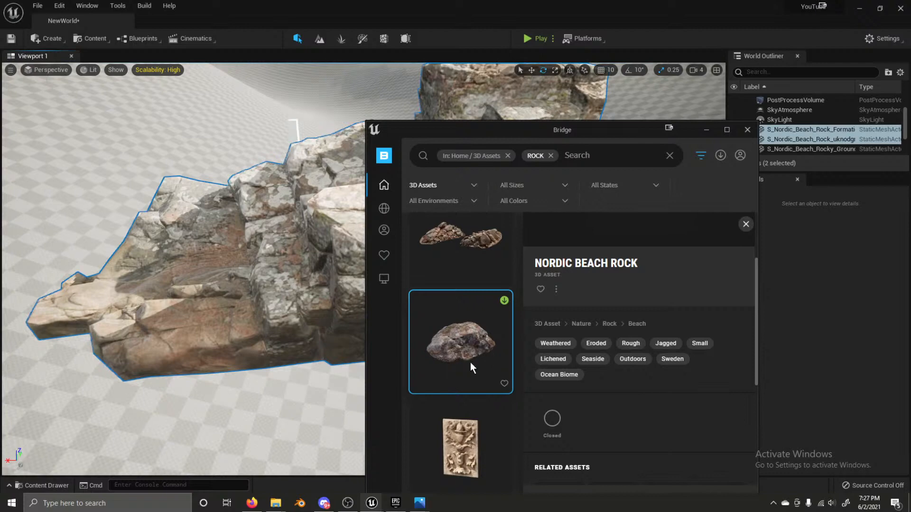
pyautogui.moveTo(470, 363); pyautogui.dragTo(236, 396)
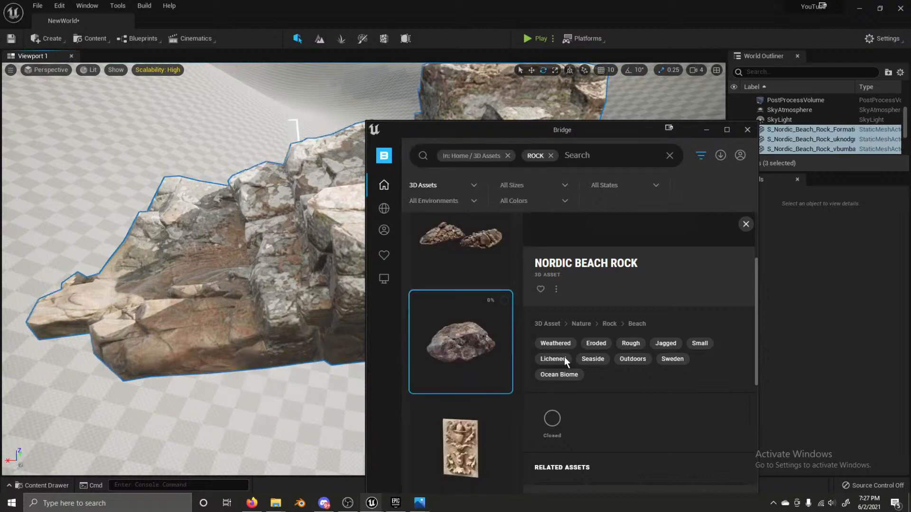
# Step: Browse further through the 3D rock results, past the red desert rocks, for small scatter stones that suit the riverbank
pyautogui.scroll(-5, 457, 357)
pyautogui.scroll(-4, 457, 357)
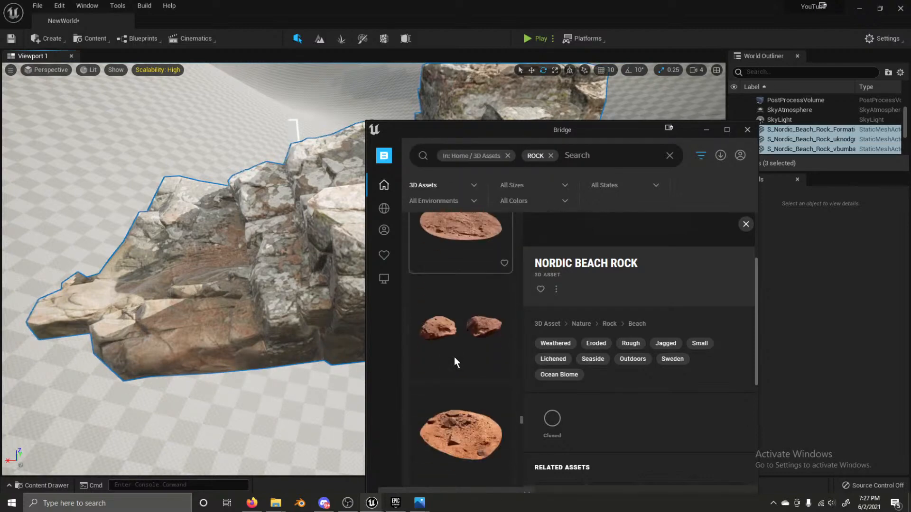
pyautogui.scroll(-2, 465, 355)
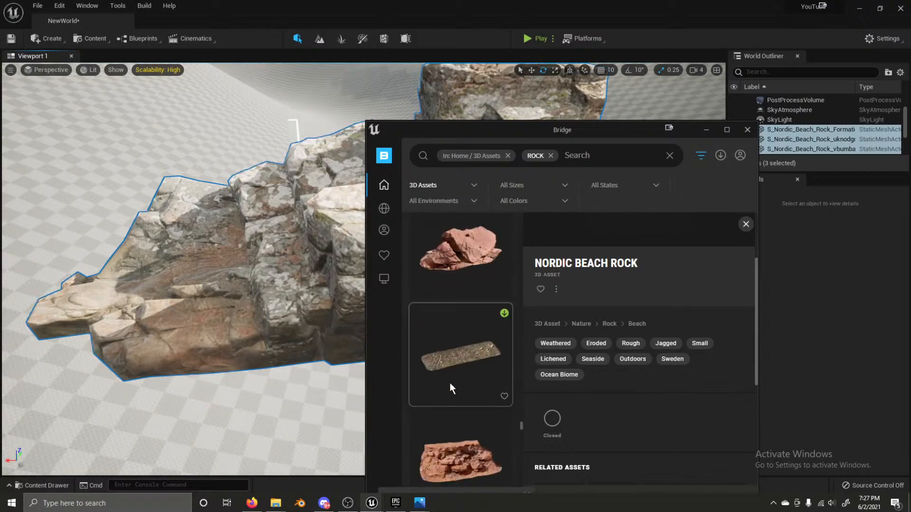
pyautogui.scroll(-3, 455, 357)
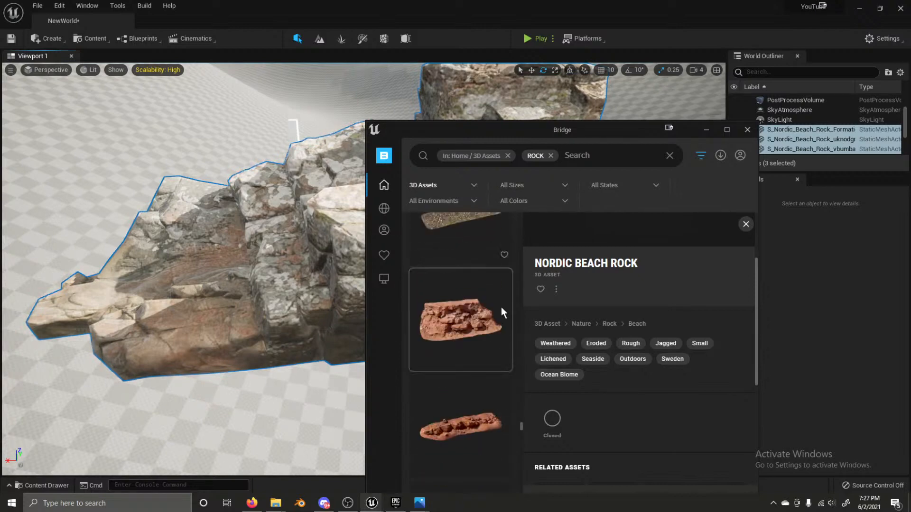
pyautogui.scroll(-6, 479, 322)
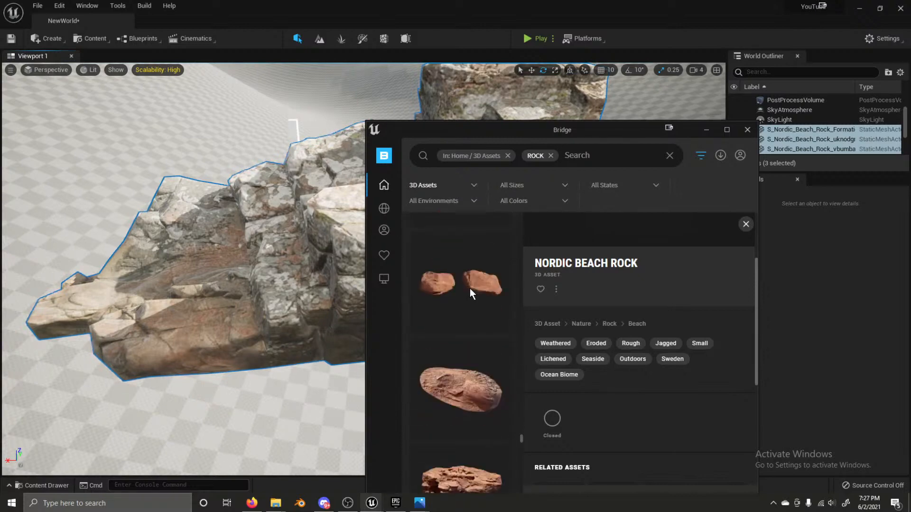
pyautogui.scroll(-10, 475, 299)
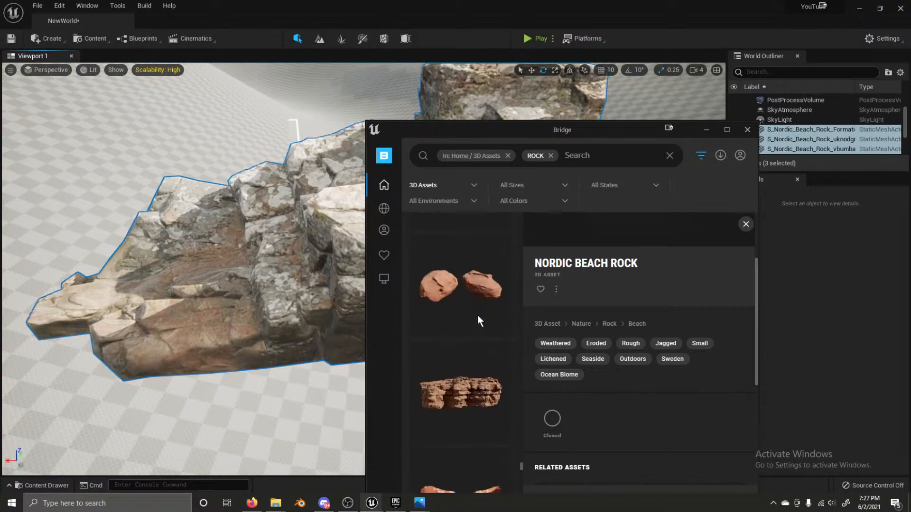
pyautogui.scroll(-8, 477, 321)
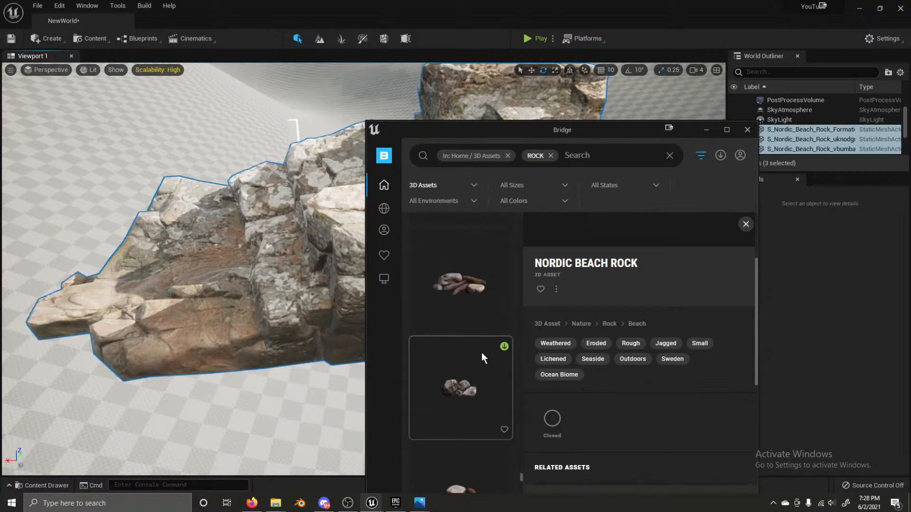
pyautogui.scroll(-8, 474, 303)
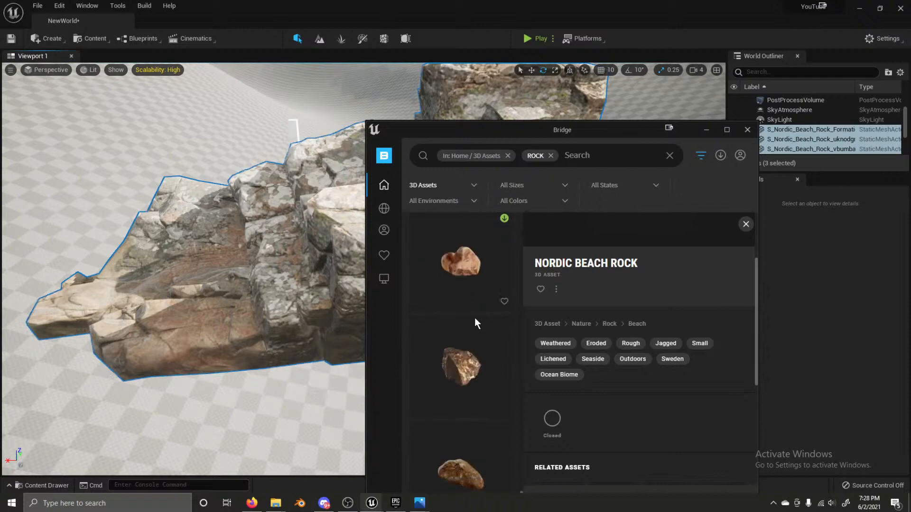
pyautogui.scroll(-6, 472, 332)
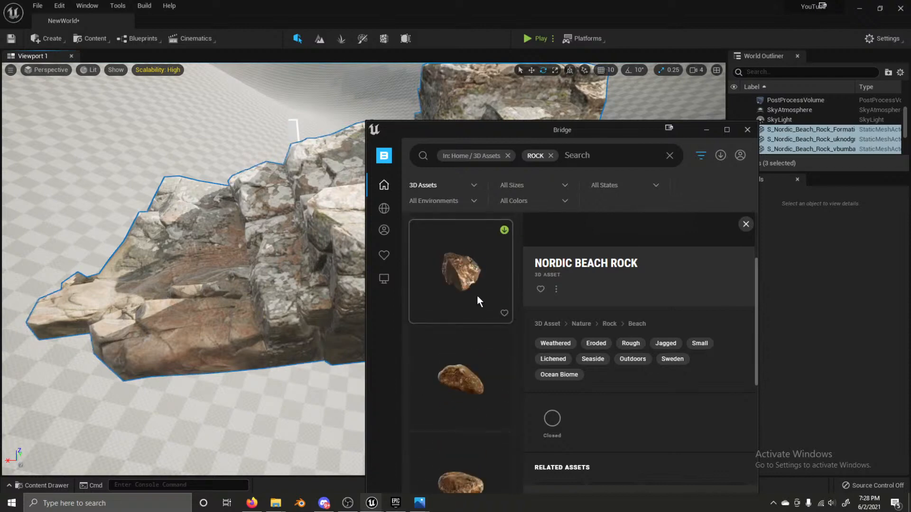
# Step: Find the jagged brown Small Rock and the dark Small Stone among the scatter rocks and add them to the level
pyautogui.click(476, 297)
pyautogui.scroll(-2, 460, 363)
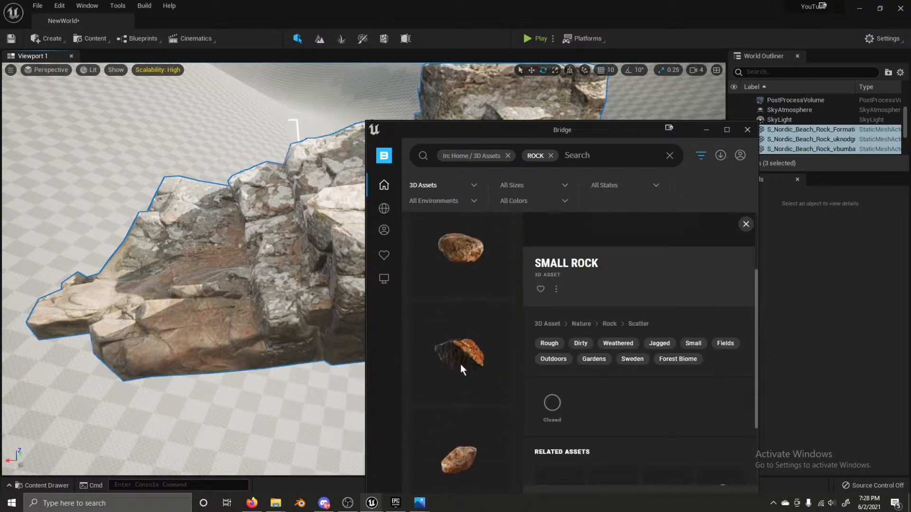
pyautogui.scroll(-5, 460, 368)
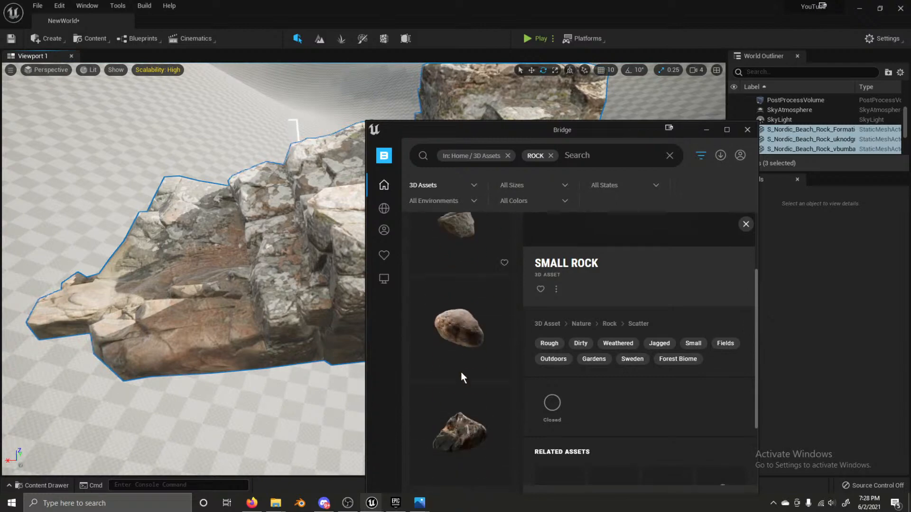
pyautogui.scroll(-1, 460, 372)
pyautogui.click(457, 358)
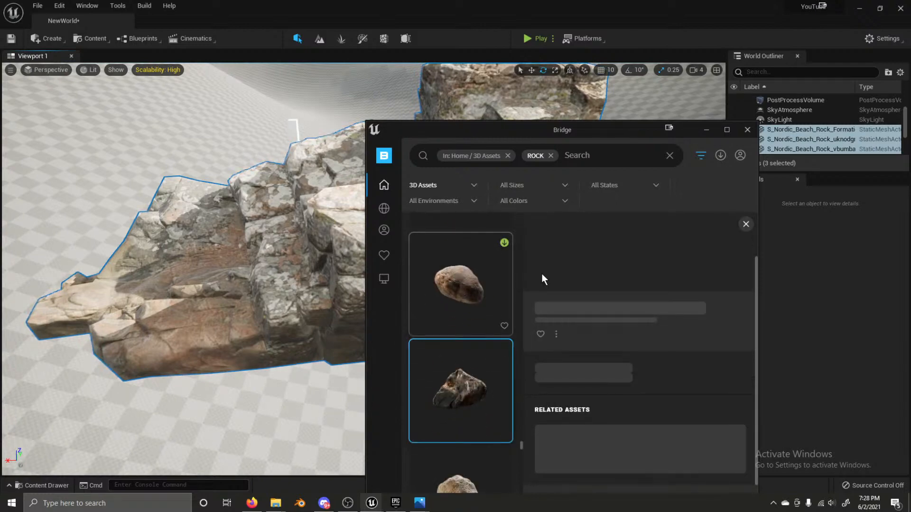
pyautogui.scroll(-11, 479, 394)
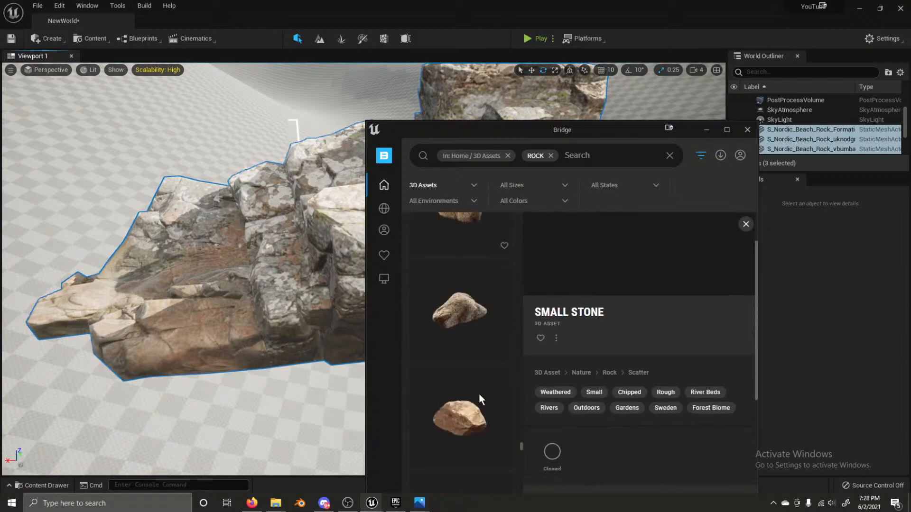
pyautogui.scroll(2, 479, 392)
pyautogui.scroll(1, 700, 317)
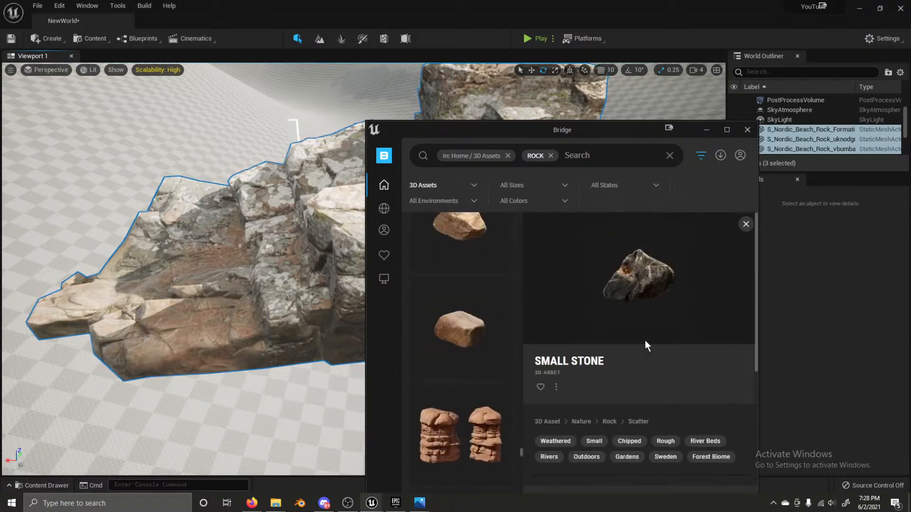
pyautogui.scroll(-8, 477, 355)
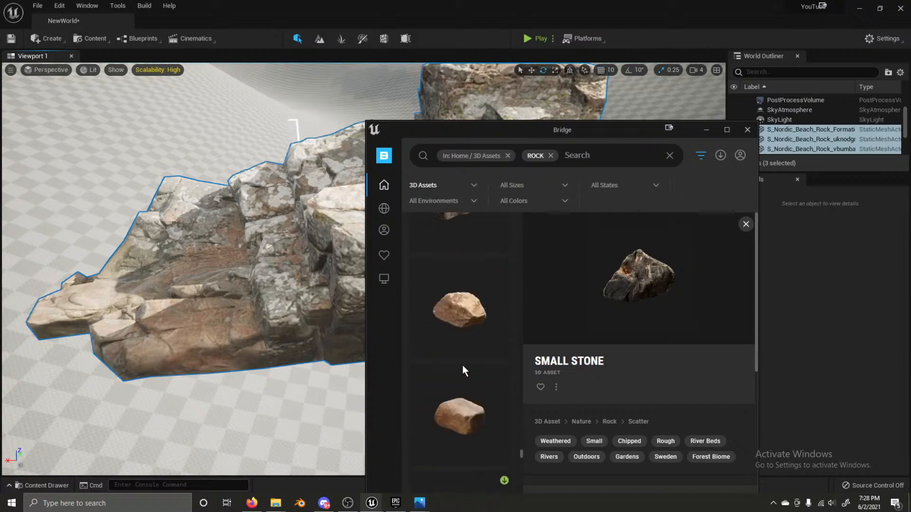
pyautogui.scroll(4, 453, 338)
pyautogui.moveTo(460, 363); pyautogui.dragTo(266, 418)
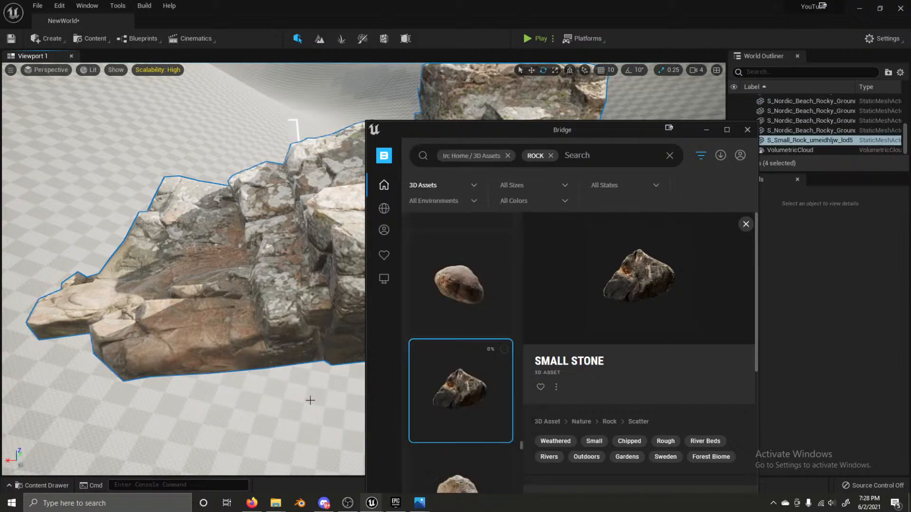
# Step: Lower the large Nordic Beach Rock Formation along the vertical axis to a height of about 593
pyautogui.moveTo(304, 397); pyautogui.dragTo(375, 380, button='right')
pyautogui.click(385, 260)
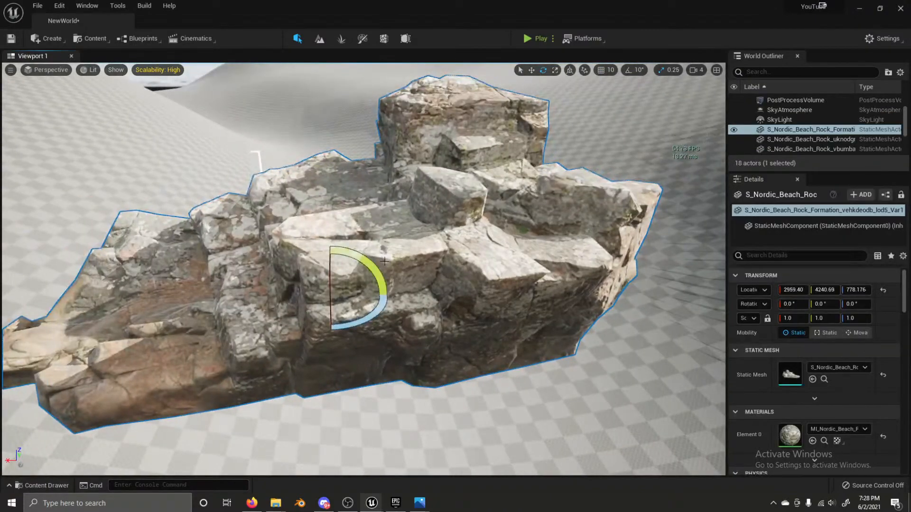
pyautogui.press('w')
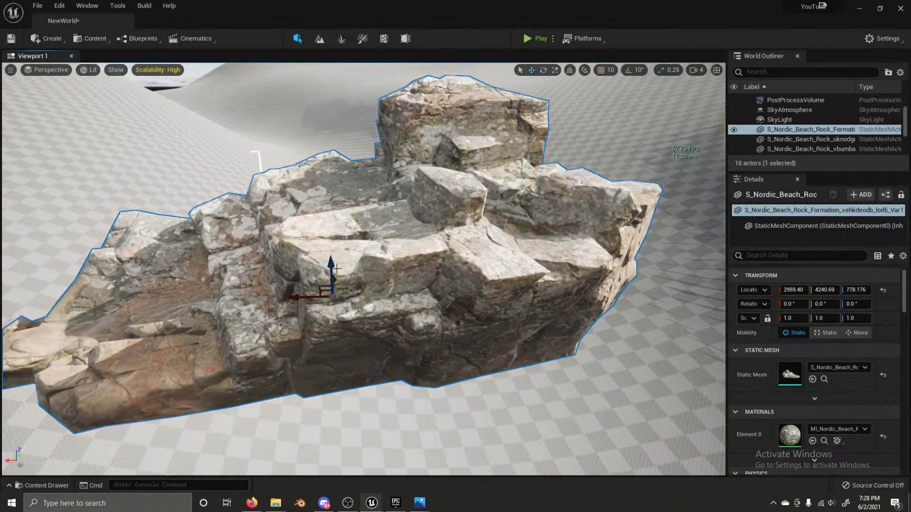
pyautogui.moveTo(336, 268); pyautogui.dragTo(332, 348)
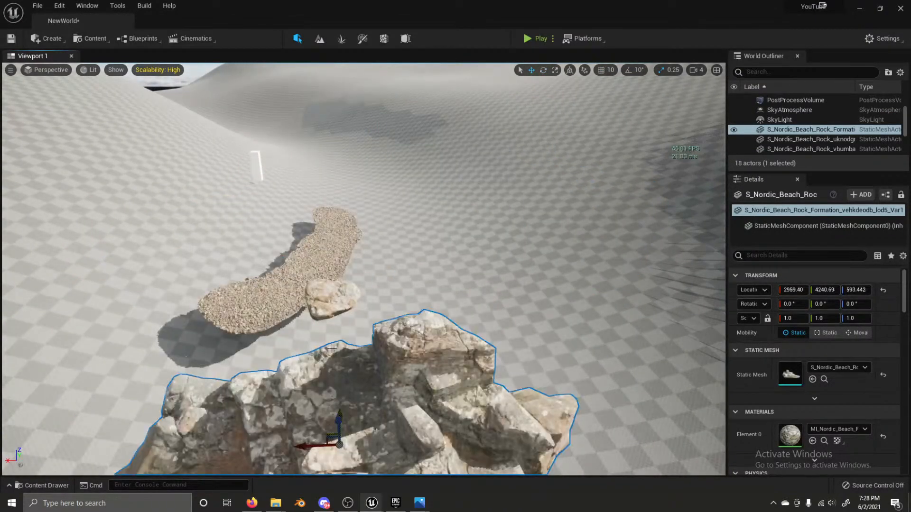
# Step: Move the pale Nordic Beach Rock beside the pebble ground onto the near end of the pebbles, sunk partly into them
pyautogui.click(320, 298)
pyautogui.moveTo(320, 297); pyautogui.dragTo(519, 211, button='right')
pyautogui.moveTo(531, 229); pyautogui.dragTo(247, 424)
pyautogui.moveTo(247, 425); pyautogui.dragTo(95, 417, button='right')
pyautogui.moveTo(228, 372)
pyautogui.mouseDown(button='right')
pyautogui.moveTo(180, 417)
pyautogui.moveTo(266, 351)
pyautogui.moveTo(229, 373)
pyautogui.mouseUp(button='right')
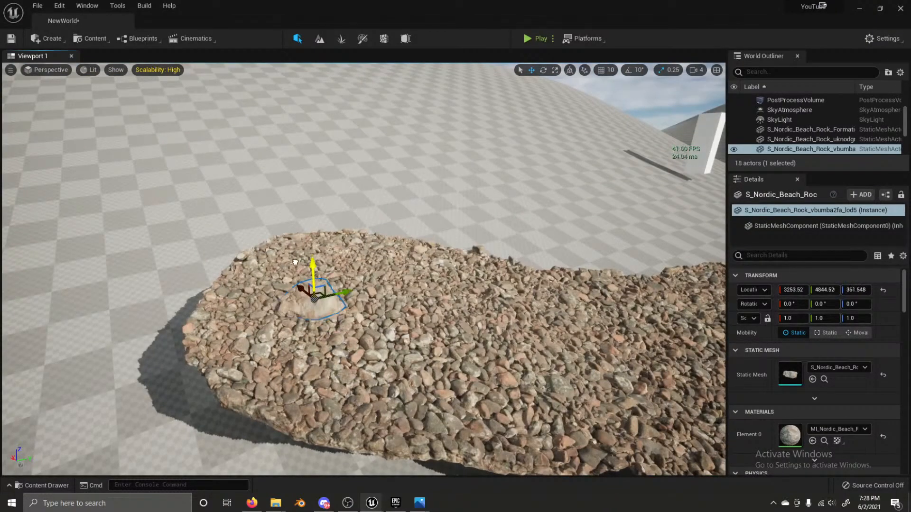
# Step: Move the small Nordic Beach Rock floating above the formation onto the pebble ground, right beside the larger pale rock
pyautogui.moveTo(294, 252); pyautogui.dragTo(566, 222, button='right')
pyautogui.click(546, 227)
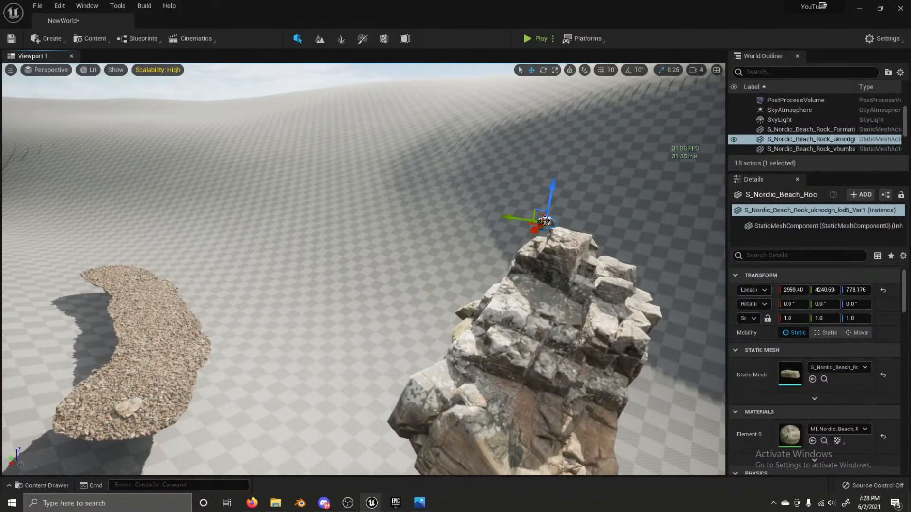
pyautogui.moveTo(438, 233); pyautogui.dragTo(93, 381)
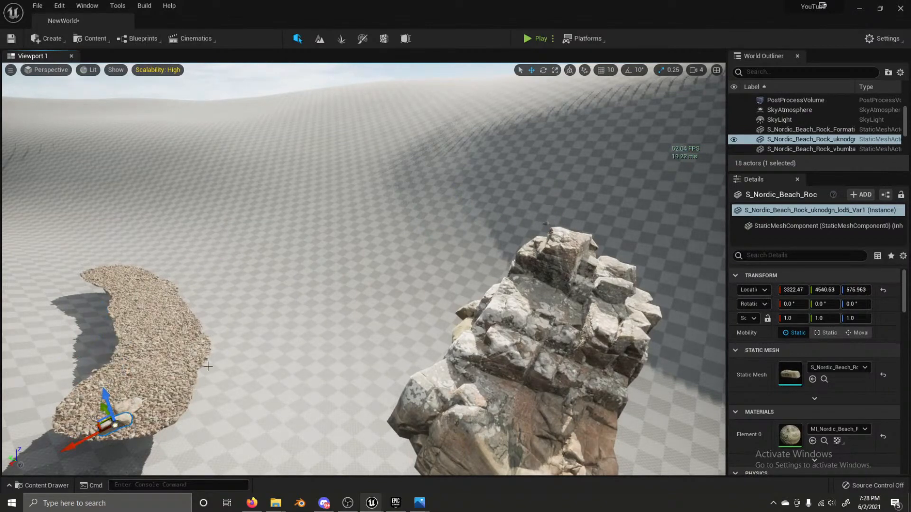
pyautogui.moveTo(207, 366); pyautogui.dragTo(148, 354, button='right')
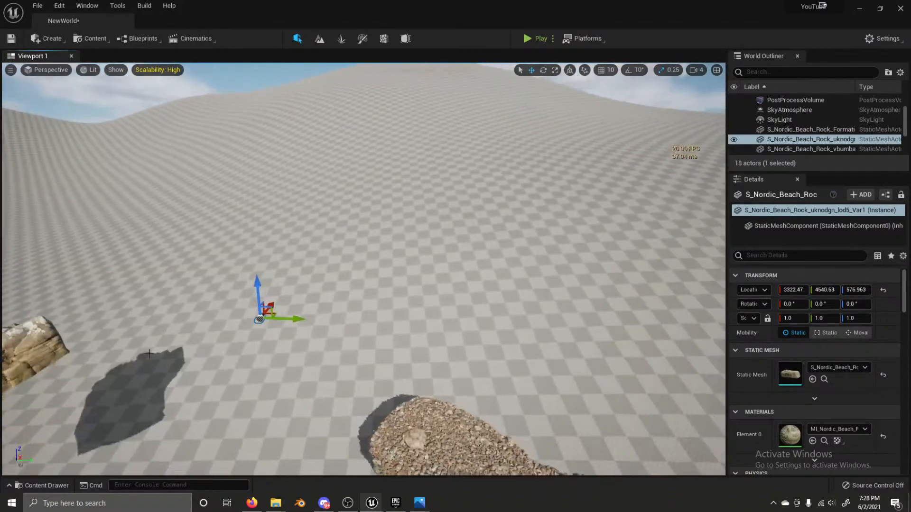
pyautogui.moveTo(252, 317); pyautogui.dragTo(409, 418)
pyautogui.moveTo(409, 418); pyautogui.dragTo(413, 385, button='right')
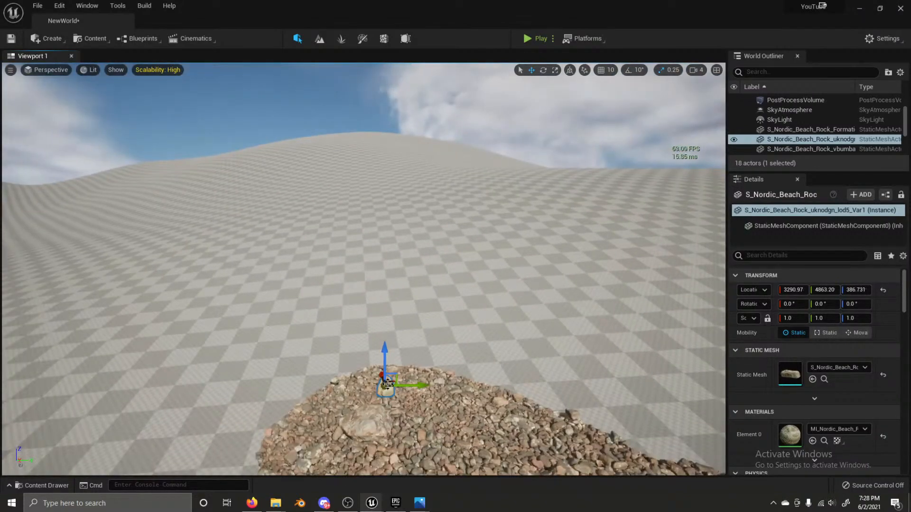
pyautogui.moveTo(387, 384); pyautogui.dragTo(384, 398)
# Step: Move the tiny Small Rock from above the formation onto the pebble ground near the two placed beach rocks
pyautogui.moveTo(383, 399); pyautogui.dragTo(181, 387, button='right')
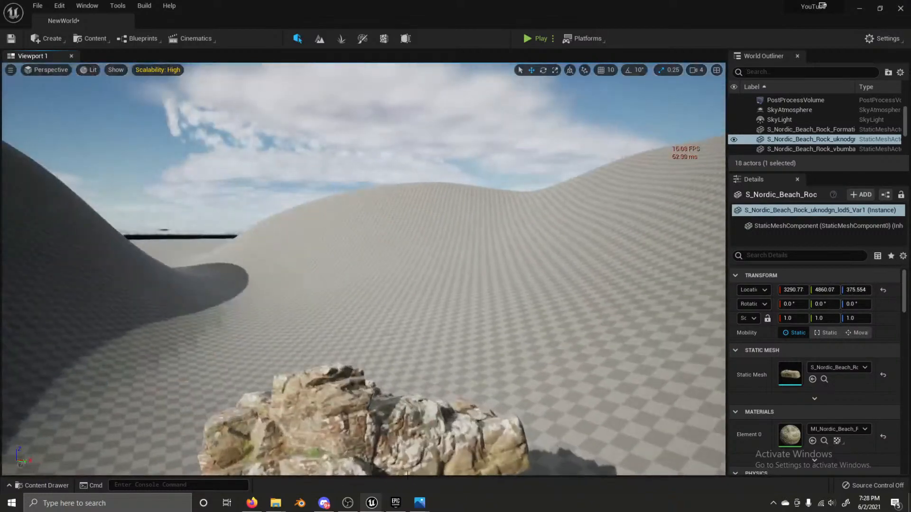
pyautogui.click(387, 334)
pyautogui.moveTo(387, 335); pyautogui.dragTo(381, 342, button='right')
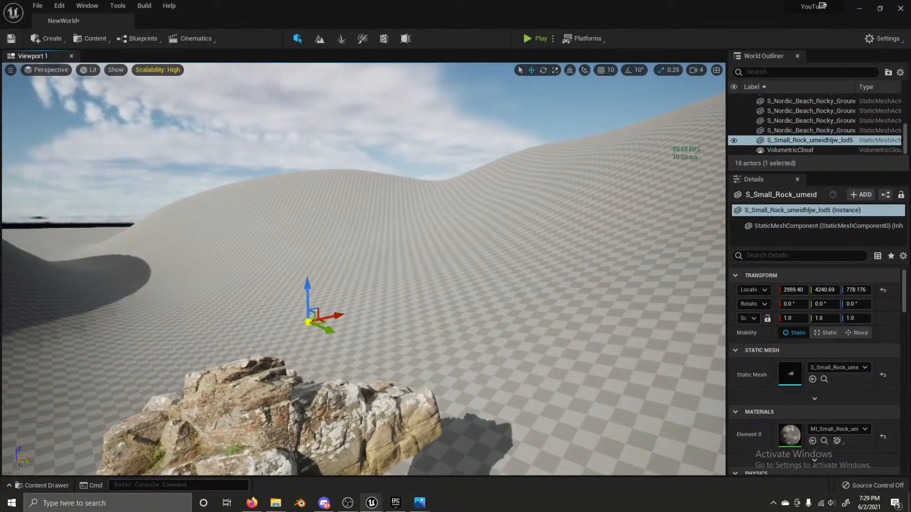
pyautogui.moveTo(308, 322); pyautogui.dragTo(669, 377)
pyautogui.moveTo(669, 378); pyautogui.dragTo(706, 413, button='right')
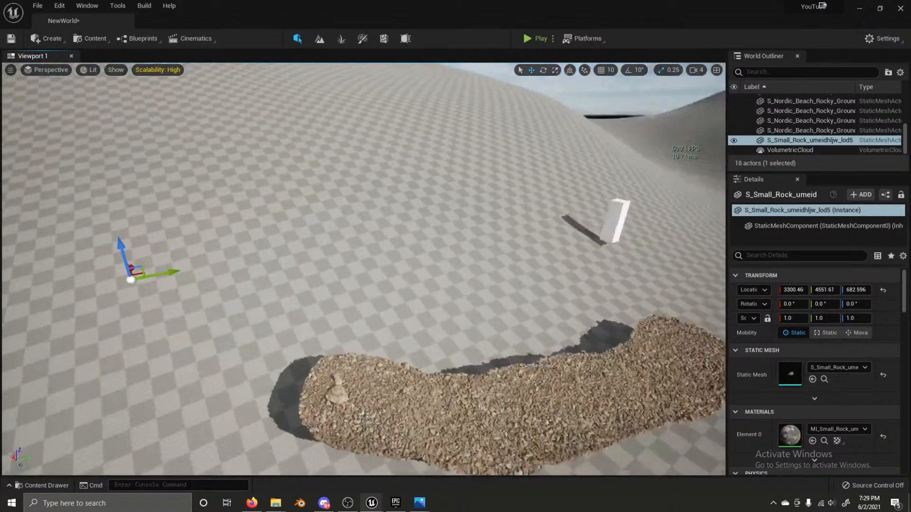
pyautogui.moveTo(398, 313); pyautogui.dragTo(381, 311, button='right')
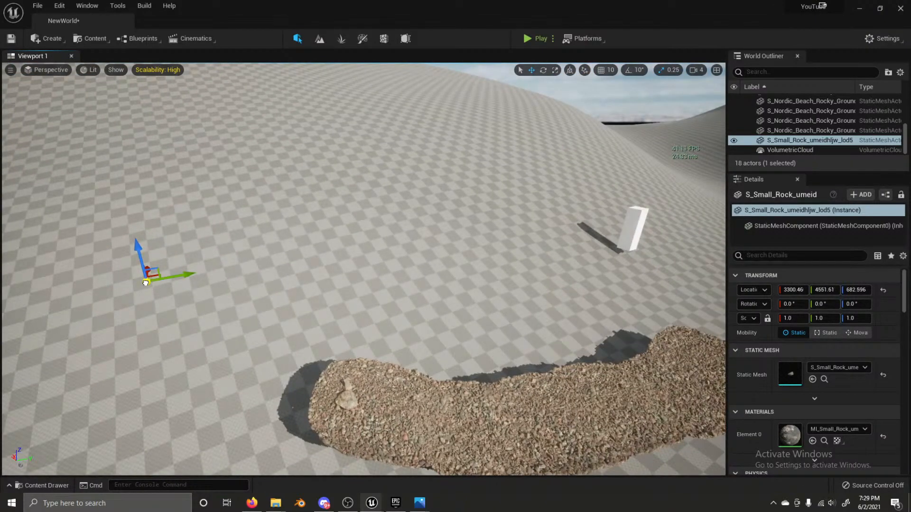
pyautogui.moveTo(145, 282); pyautogui.dragTo(407, 415)
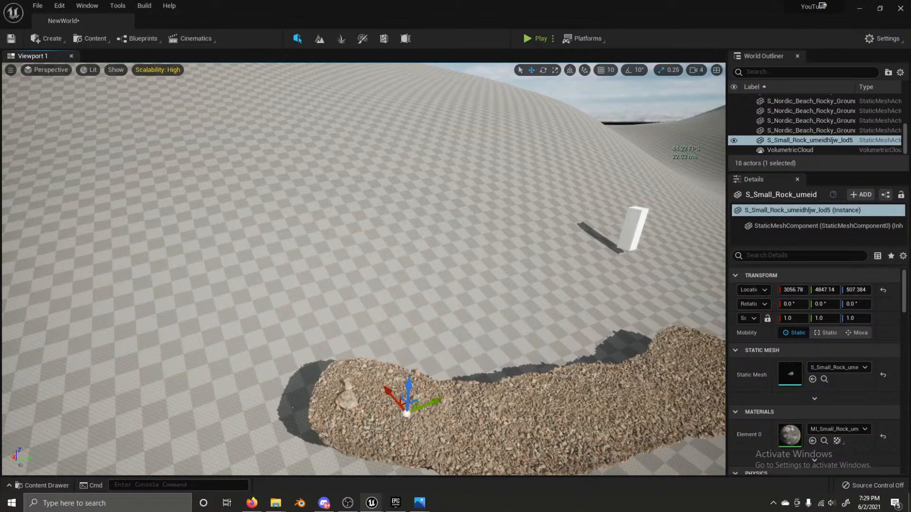
pyautogui.moveTo(406, 414); pyautogui.dragTo(546, 329, button='right')
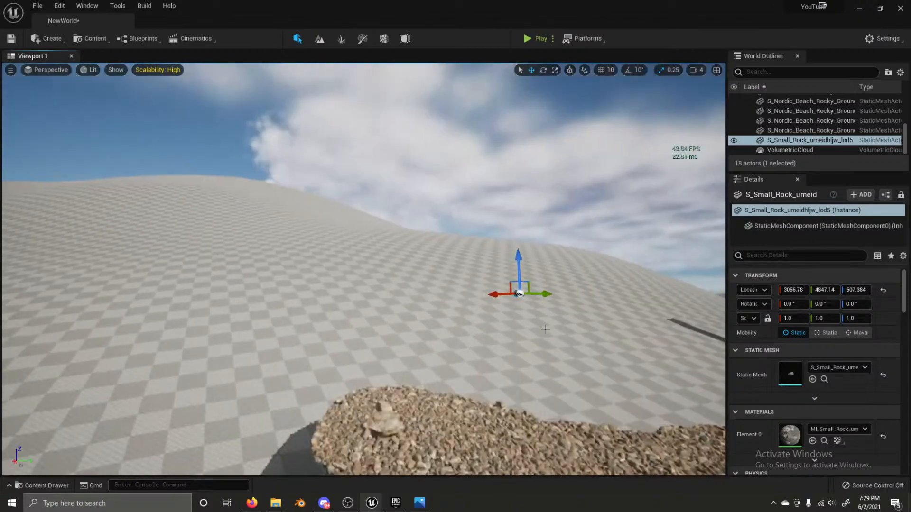
pyautogui.moveTo(519, 293); pyautogui.dragTo(347, 468)
pyautogui.moveTo(347, 467); pyautogui.dragTo(318, 441, button='right')
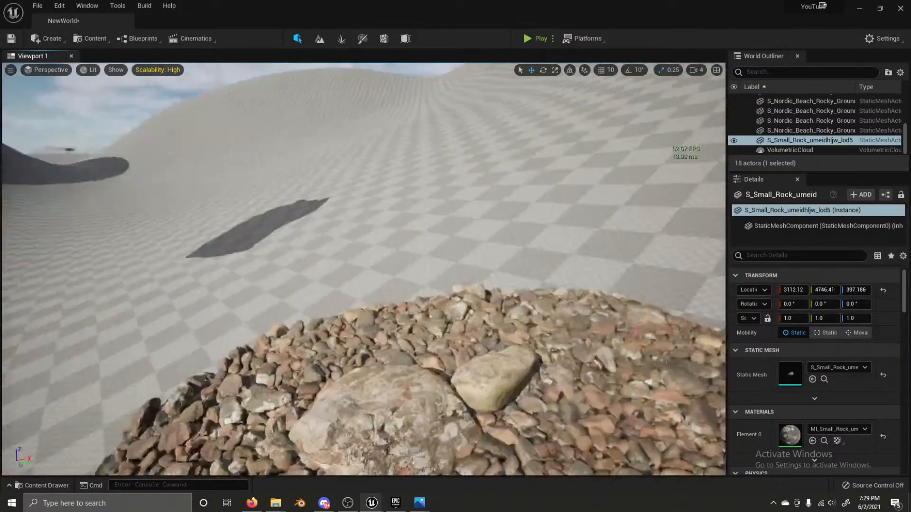
pyautogui.moveTo(248, 275)
pyautogui.mouseDown(button='right')
pyautogui.moveTo(237, 294)
pyautogui.moveTo(247, 275)
pyautogui.mouseUp(button='right')
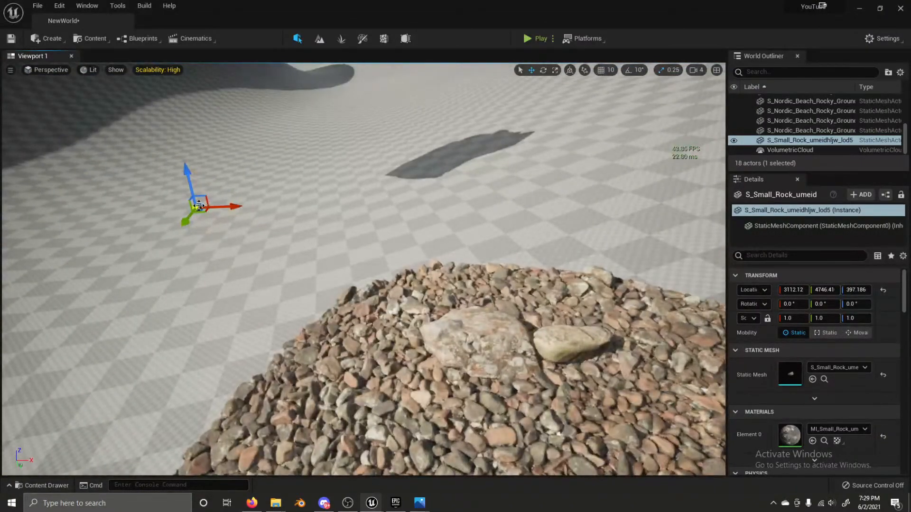
pyautogui.moveTo(198, 205); pyautogui.dragTo(470, 327)
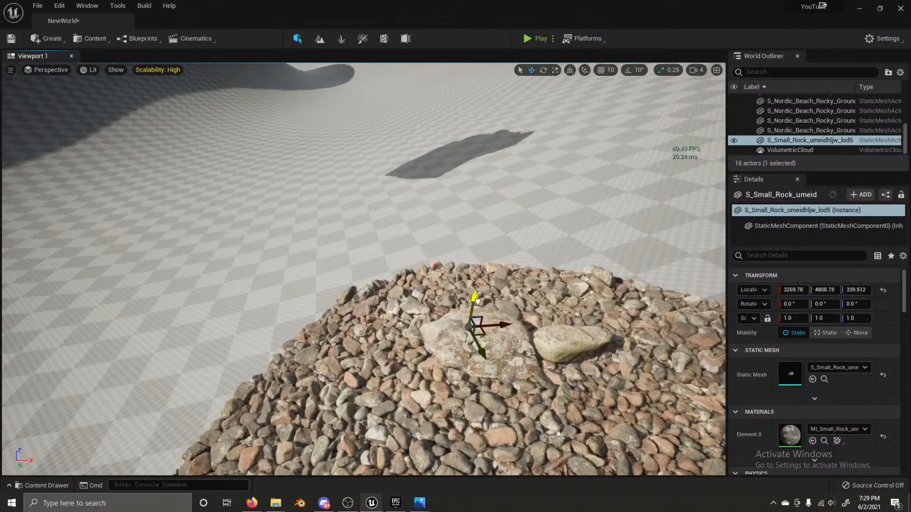
# Step: Raise the tiny Small Rock slightly above the pebbles and delete it from the level
pyautogui.click(483, 204)
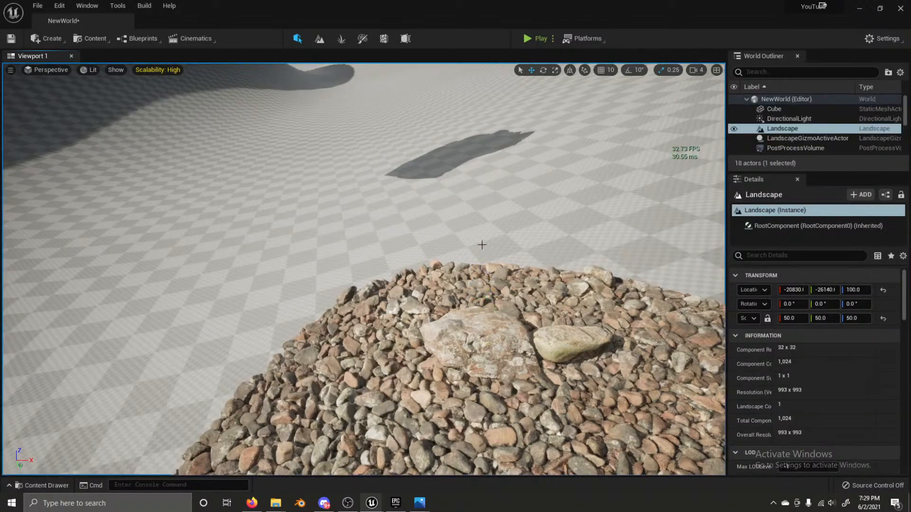
pyautogui.click(481, 283)
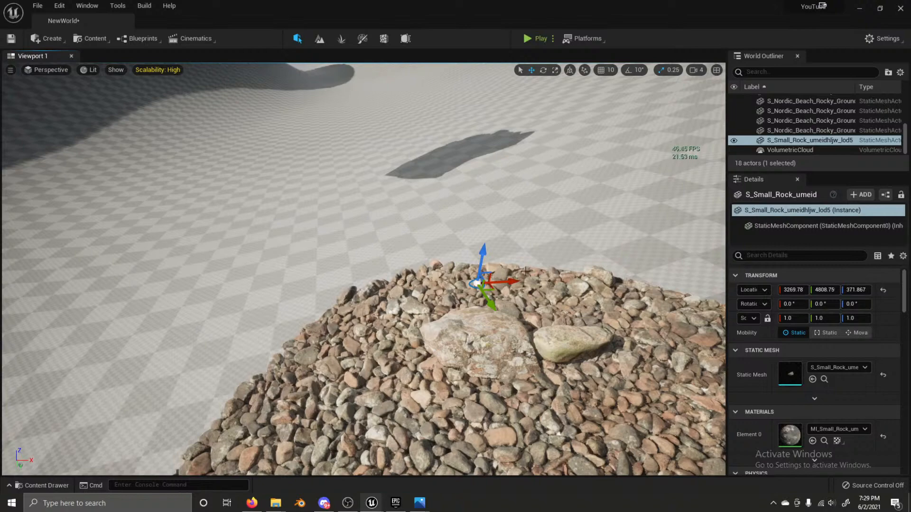
pyautogui.press('Delete')
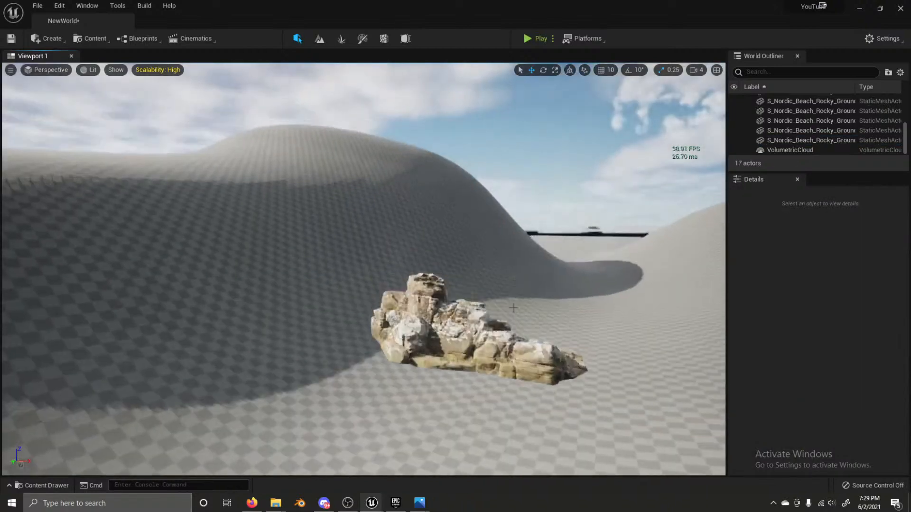
# Step: Turn the Nordic Beach Rock Formation to about -230° around its vertical axis and move it to the near end of the pebble ground
pyautogui.press('e')
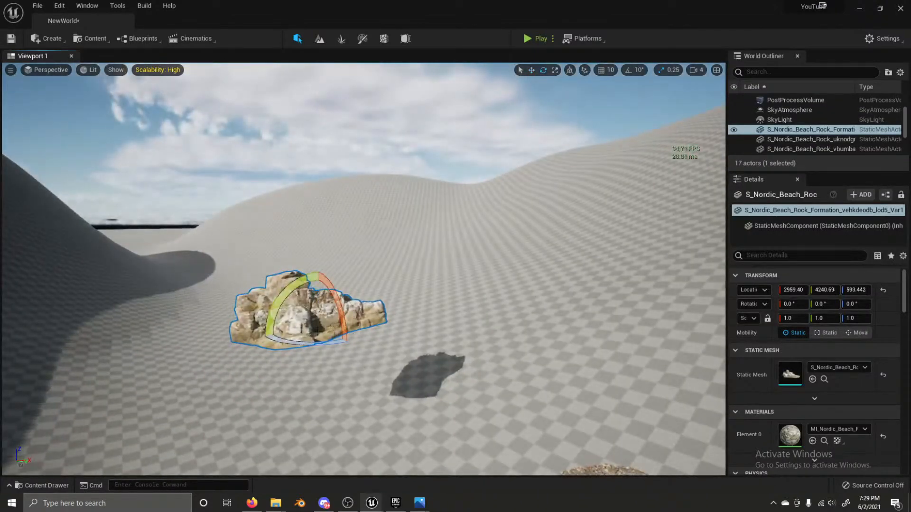
pyautogui.moveTo(294, 348); pyautogui.dragTo(294, 348, button='right')
pyautogui.moveTo(161, 357); pyautogui.dragTo(81, 357)
pyautogui.press('w')
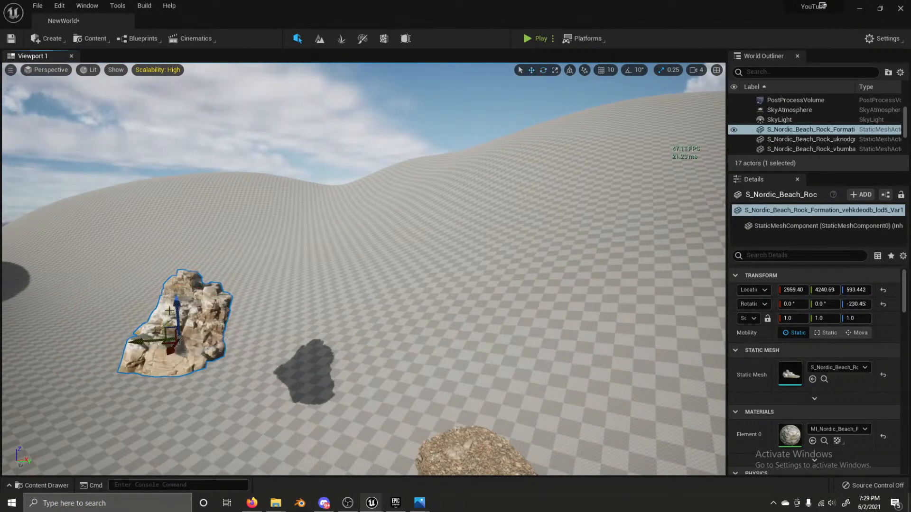
pyautogui.moveTo(178, 338); pyautogui.dragTo(397, 468)
pyautogui.moveTo(397, 468); pyautogui.dragTo(396, 468, button='right')
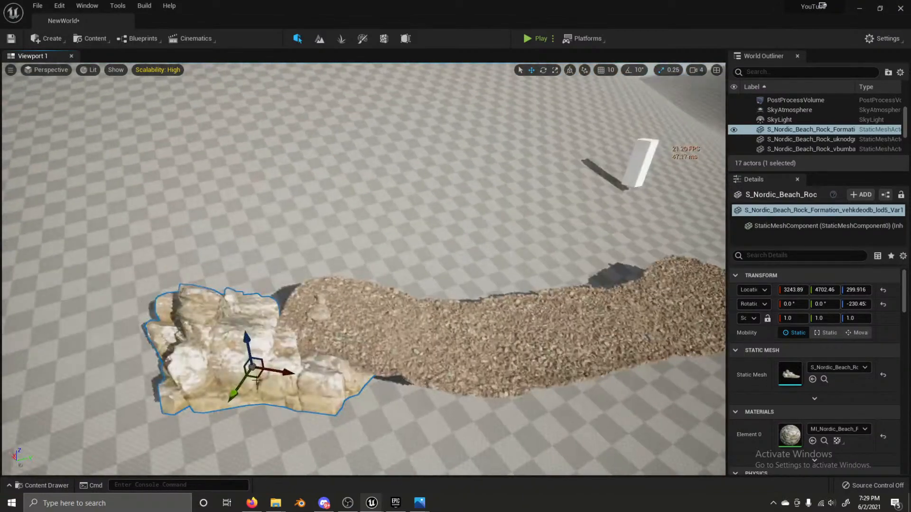
# Step: Move the rock formation against the long side of the pebble ground and turn it to about -260° with a slight tilt
pyautogui.moveTo(243, 371); pyautogui.dragTo(411, 434)
pyautogui.press('e')
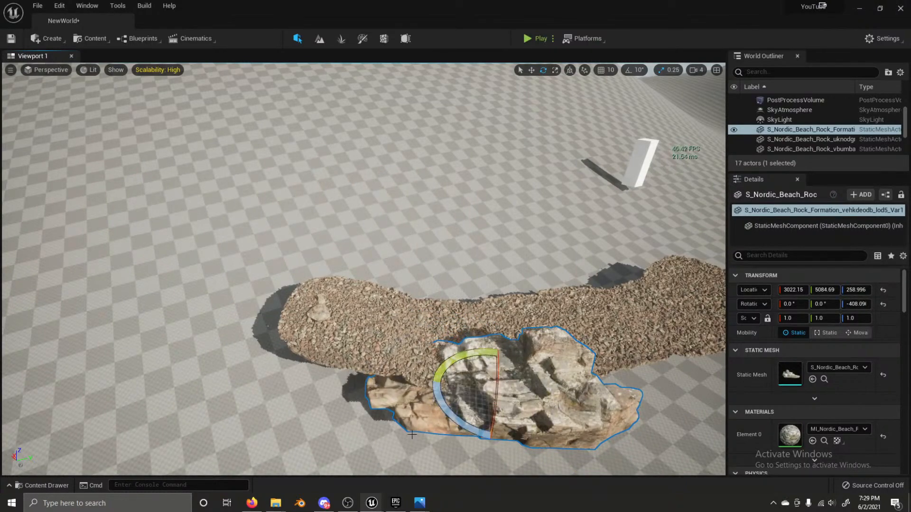
pyautogui.keyDown('alt'); pyautogui.moveTo(426, 379); pyautogui.dragTo(393, 399); pyautogui.keyUp('alt')
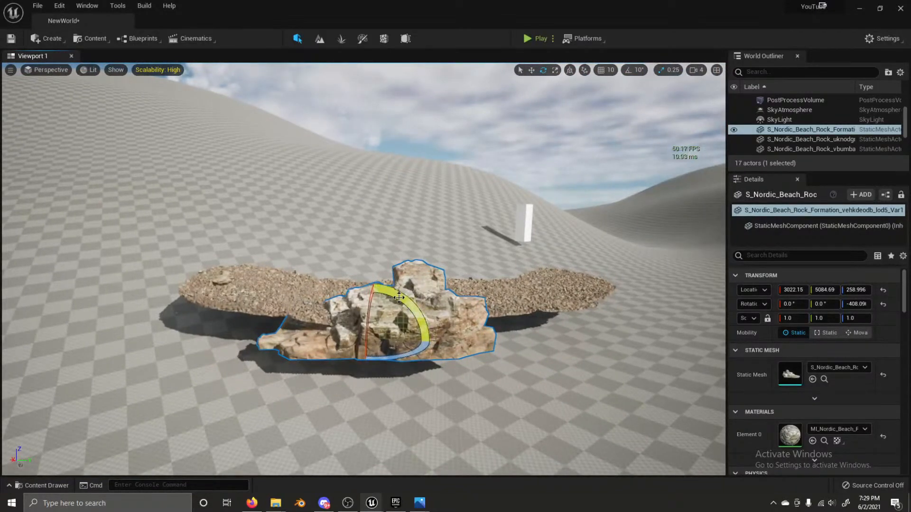
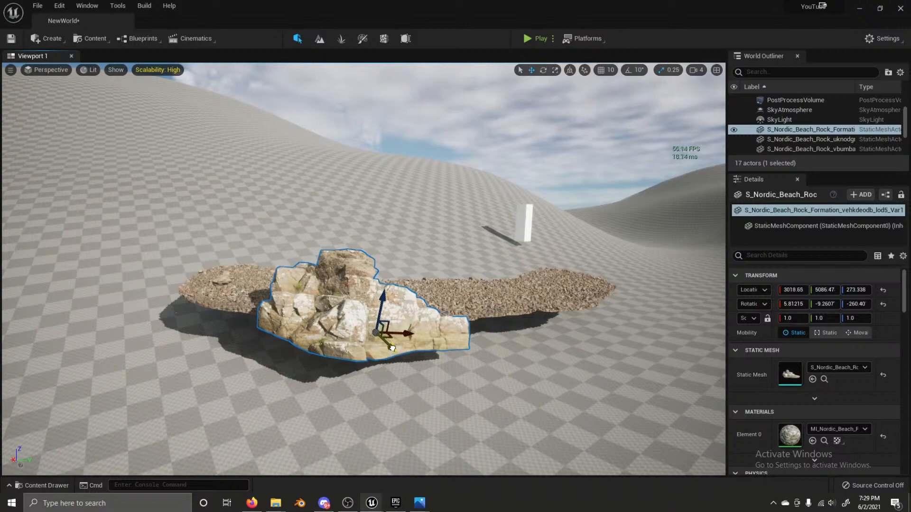
pyautogui.moveTo(363, 269); pyautogui.dragTo(588, 303, button='right')
pyautogui.moveTo(308, 343); pyautogui.dragTo(317, 368, button='right')
pyautogui.press('s')
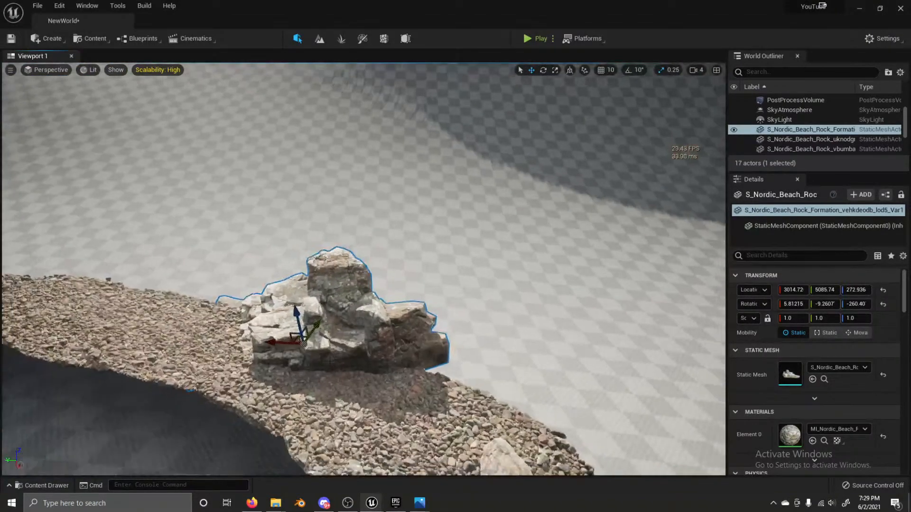
# Step: Straighten the rock formation's sideways tilt to about 2° and turn it to about -244° around the vertical axis
pyautogui.press('e')
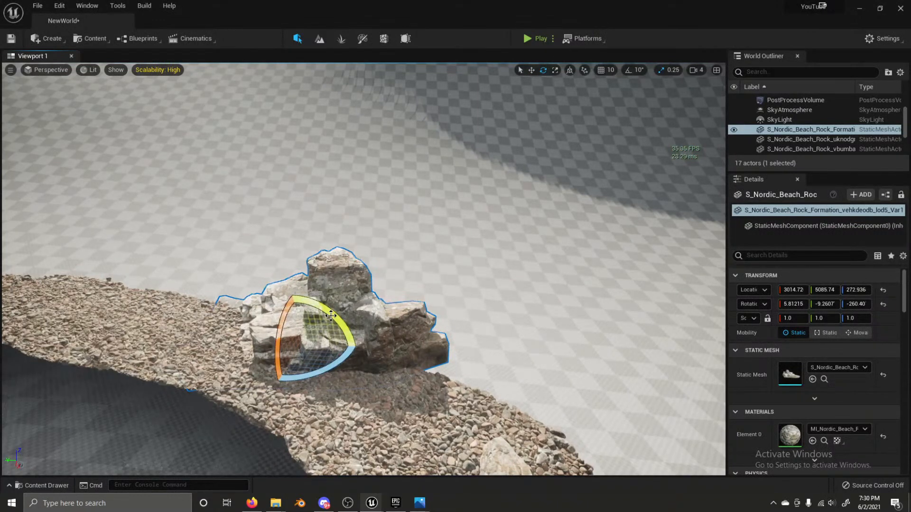
pyautogui.moveTo(330, 315); pyautogui.dragTo(253, 340)
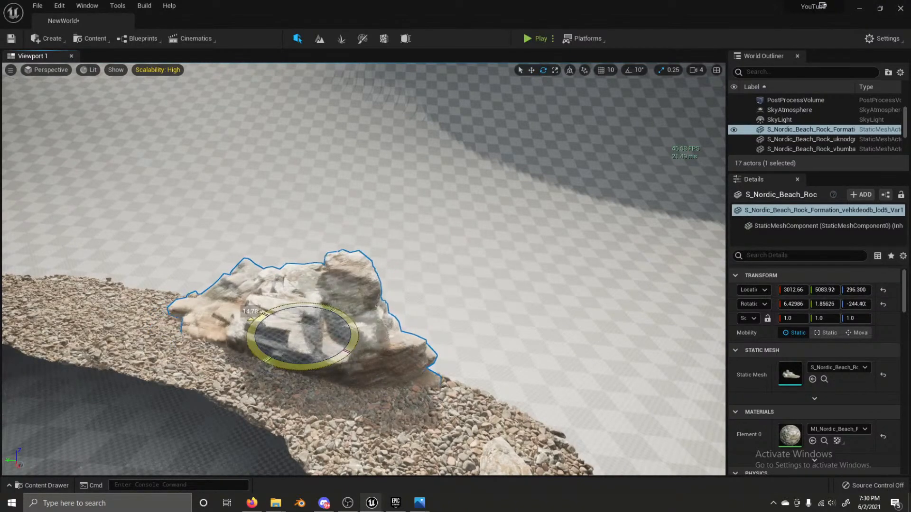
pyautogui.moveTo(251, 320); pyautogui.dragTo(251, 317)
pyautogui.press('d')
pyautogui.moveTo(251, 317)
pyautogui.mouseDown(button='right')
pyautogui.moveTo(123, 320)
pyautogui.moveTo(23, 297)
pyautogui.moveTo(28, 323)
pyautogui.moveTo(157, 313)
pyautogui.moveTo(238, 327)
pyautogui.mouseUp(button='right')
pyautogui.press('s')
pyautogui.press('a')
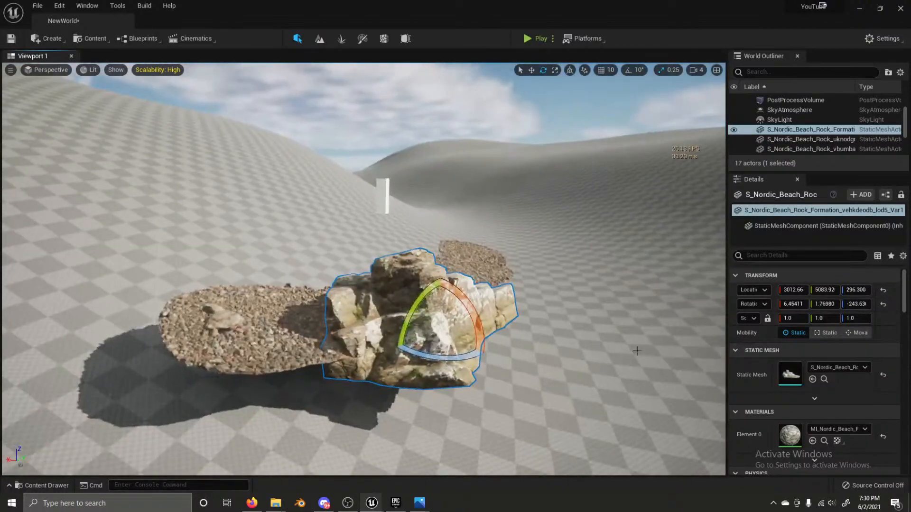
# Step: Tilt the rock formation to about 22° around its X axis
pyautogui.moveTo(469, 313); pyautogui.dragTo(463, 273)
pyautogui.moveTo(463, 273); pyautogui.dragTo(512, 327, button='right')
pyautogui.press('w')
pyautogui.press('w')
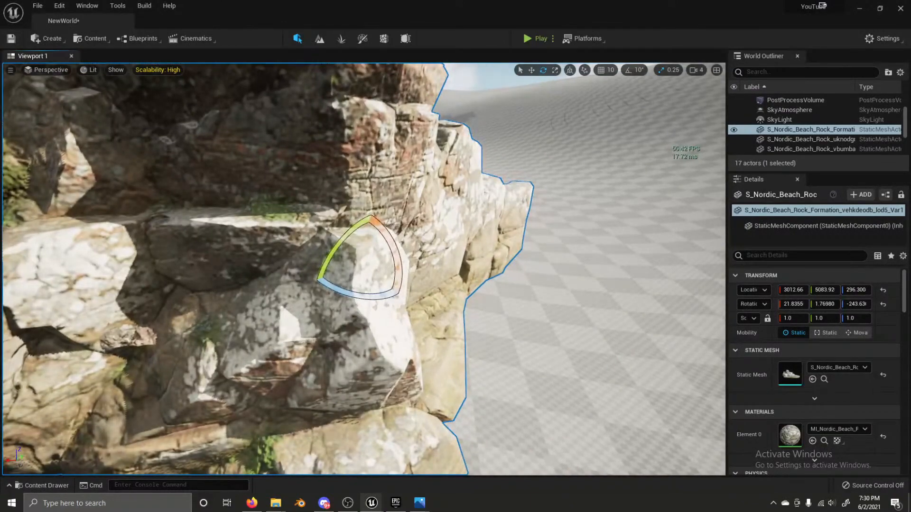
pyautogui.moveTo(357, 312); pyautogui.dragTo(327, 320, button='right')
pyautogui.moveTo(336, 260); pyautogui.dragTo(320, 271, button='right')
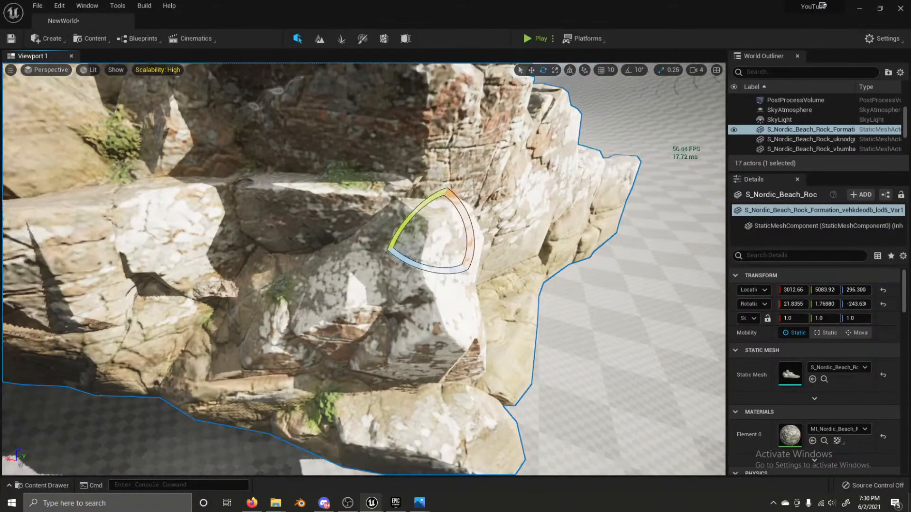
pyautogui.press('f')
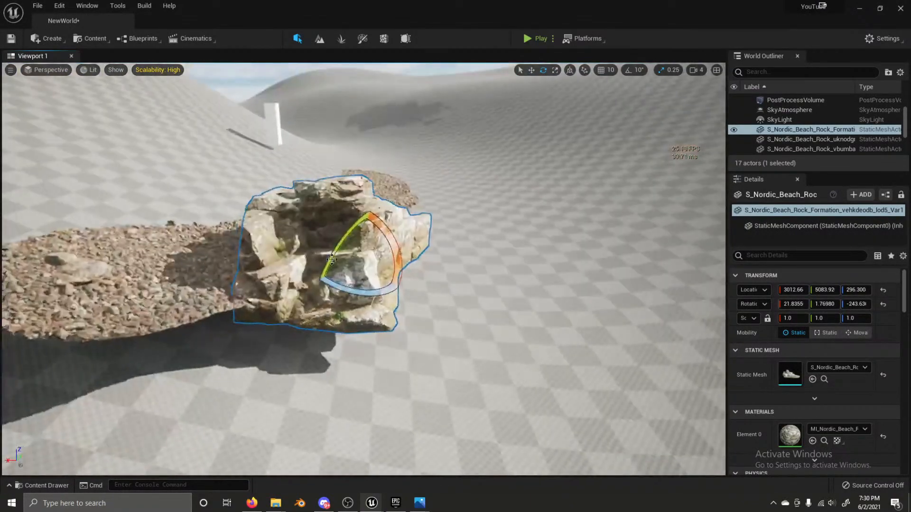
# Step: Turn the rock formation to about -411° around the vertical axis and tilt it to about -5° on X and 4° on Y
pyautogui.moveTo(344, 288); pyautogui.dragTo(290, 279)
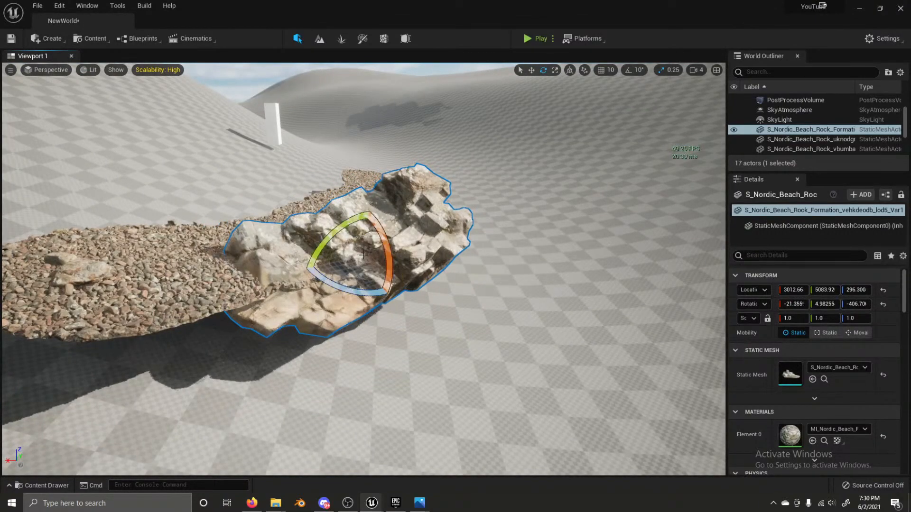
pyautogui.moveTo(366, 205)
pyautogui.mouseDown()
pyautogui.moveTo(361, 222)
pyautogui.moveTo(369, 213)
pyautogui.mouseUp()
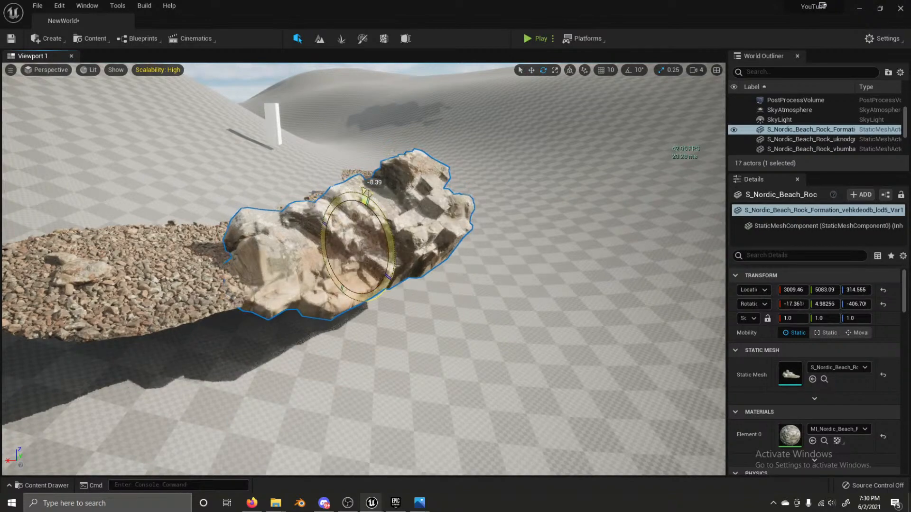
pyautogui.click(498, 294)
pyautogui.moveTo(498, 294); pyautogui.dragTo(418, 292, button='right')
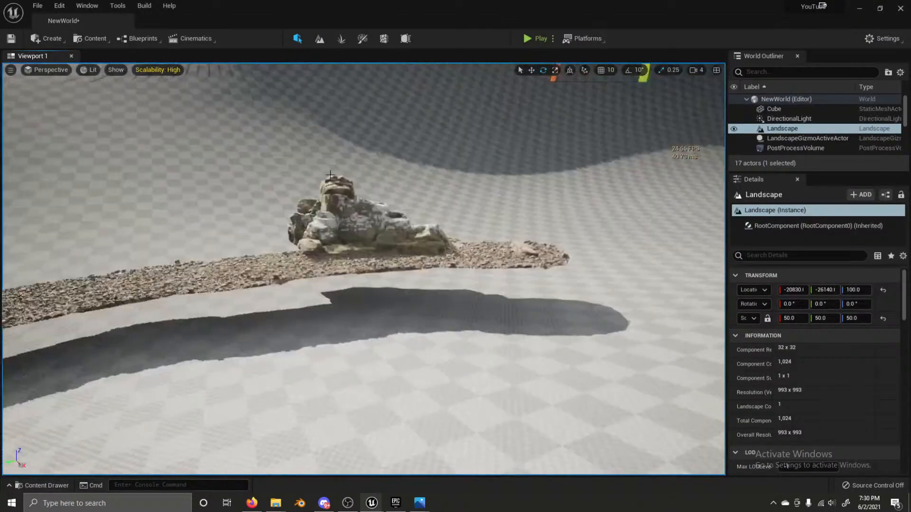
pyautogui.click(326, 248)
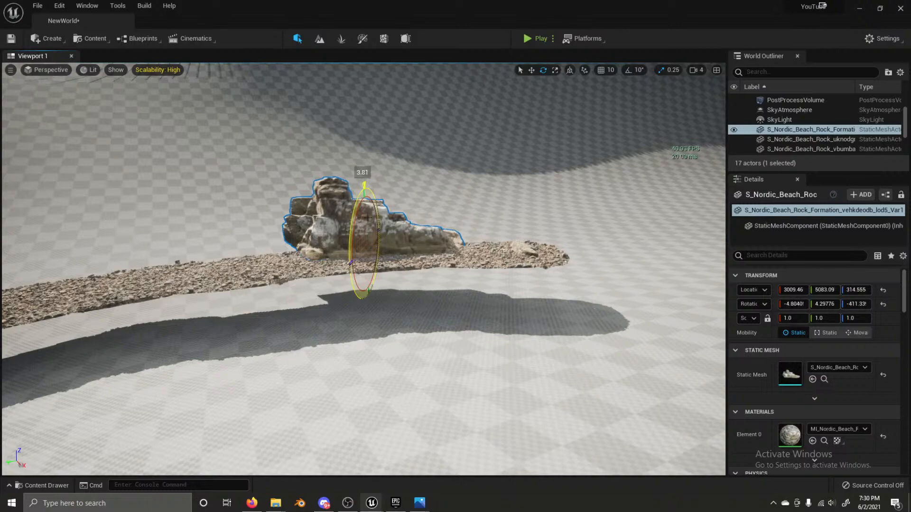
pyautogui.click(433, 197)
# Step: Examine how the rock formation sits against the pebble ground from near and far
pyautogui.moveTo(433, 198)
pyautogui.mouseDown(button='right')
pyautogui.moveTo(431, 187)
pyautogui.moveTo(366, 183)
pyautogui.moveTo(363, 221)
pyautogui.moveTo(284, 183)
pyautogui.moveTo(278, 209)
pyautogui.moveTo(275, 183)
pyautogui.moveTo(332, 208)
pyautogui.moveTo(453, 188)
pyautogui.moveTo(435, 289)
pyautogui.moveTo(440, 202)
pyautogui.moveTo(433, 199)
pyautogui.mouseUp(button='right')
pyautogui.press('w')
pyautogui.press('s')
pyautogui.press('w')
pyautogui.press('w')
pyautogui.press('s')
pyautogui.press('w')
pyautogui.press('s')
pyautogui.press('s')
pyautogui.press('w')
pyautogui.press('w')
pyautogui.press('s')
pyautogui.press('w')
pyautogui.press('s')
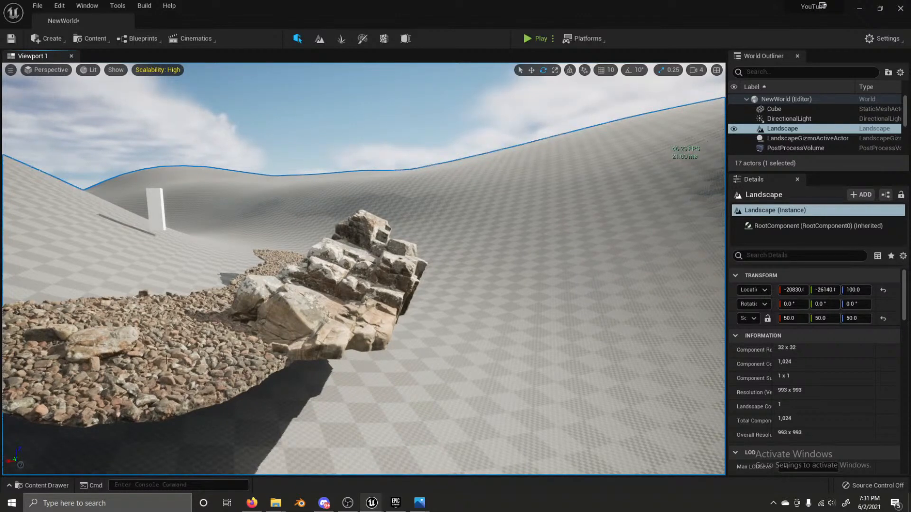
# Step: Move the larger pale beach rock across the pebbles to their edge, right beside the rock formation
pyautogui.click(86, 351)
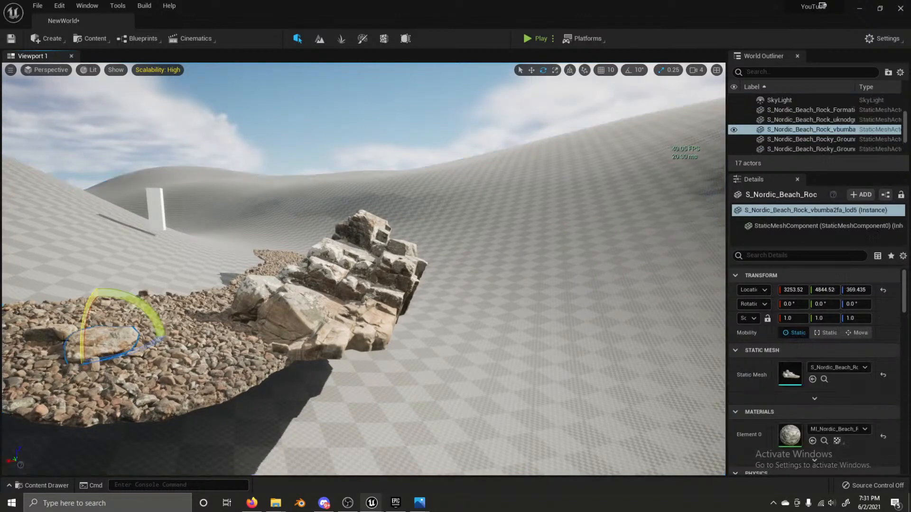
pyautogui.keyDown('ctrl'); pyautogui.click(56, 336); pyautogui.keyUp('ctrl')
pyautogui.press('w')
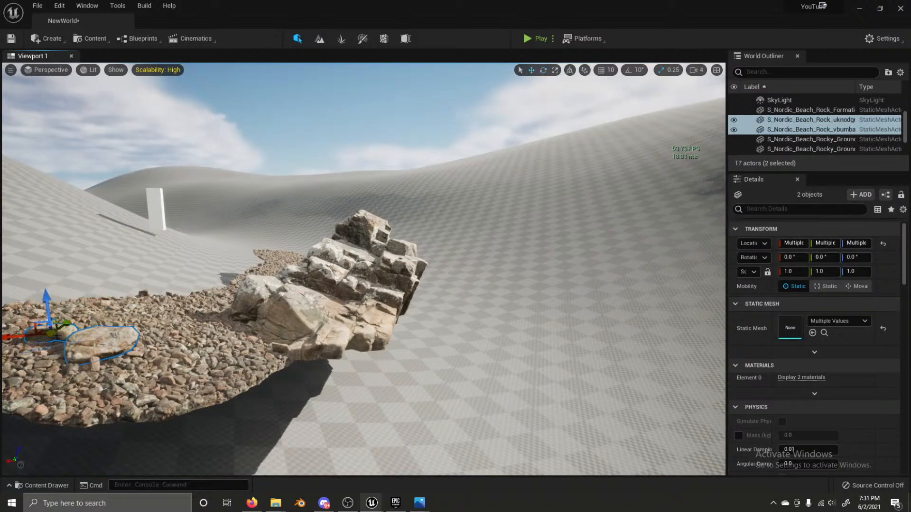
pyautogui.click(82, 350)
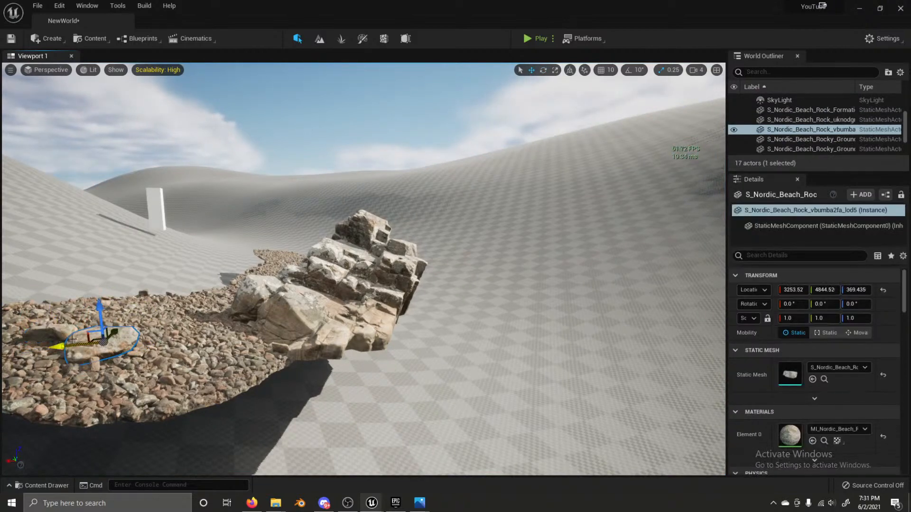
pyautogui.moveTo(99, 339); pyautogui.dragTo(241, 350)
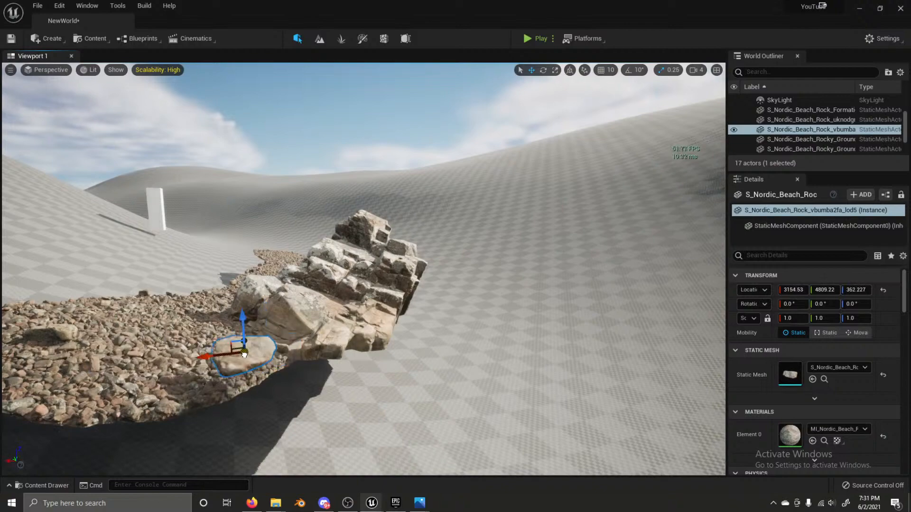
pyautogui.press('s')
pyautogui.moveTo(384, 447); pyautogui.dragTo(335, 450, button='right')
pyautogui.press('d')
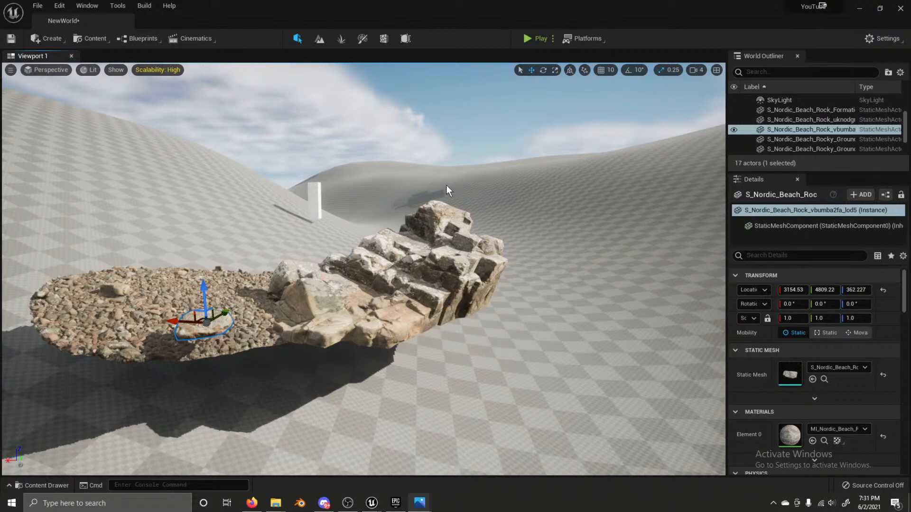
# Step: Tilt the rock formation to about 6° on X and move it to the near end of the pebble ground, lowered towards the pebbles
pyautogui.click(422, 270)
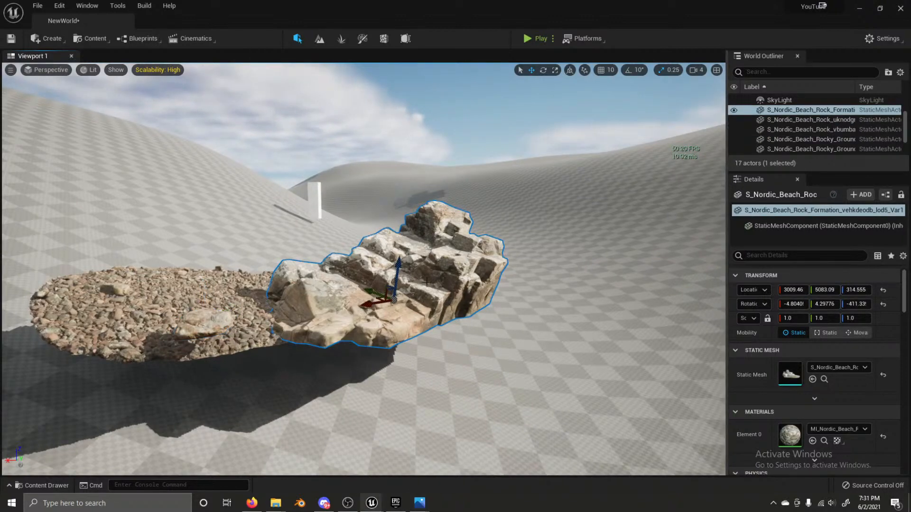
pyautogui.press('e')
pyautogui.moveTo(473, 246); pyautogui.dragTo(415, 262, button='right')
pyautogui.press('d')
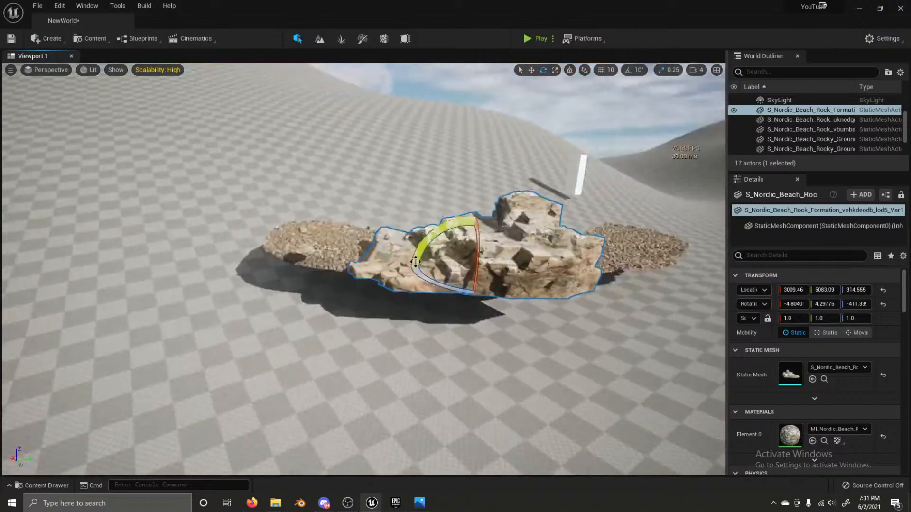
pyautogui.moveTo(476, 256); pyautogui.dragTo(161, 245)
pyautogui.press('w')
pyautogui.moveTo(287, 248); pyautogui.dragTo(176, 239, button='right')
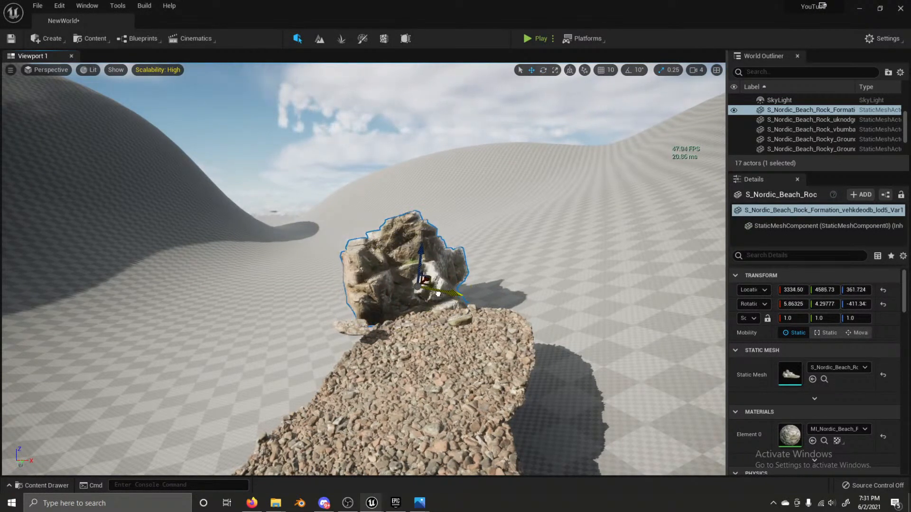
pyautogui.moveTo(420, 266); pyautogui.dragTo(532, 285, button='right')
pyautogui.moveTo(392, 320); pyautogui.dragTo(400, 319, button='right')
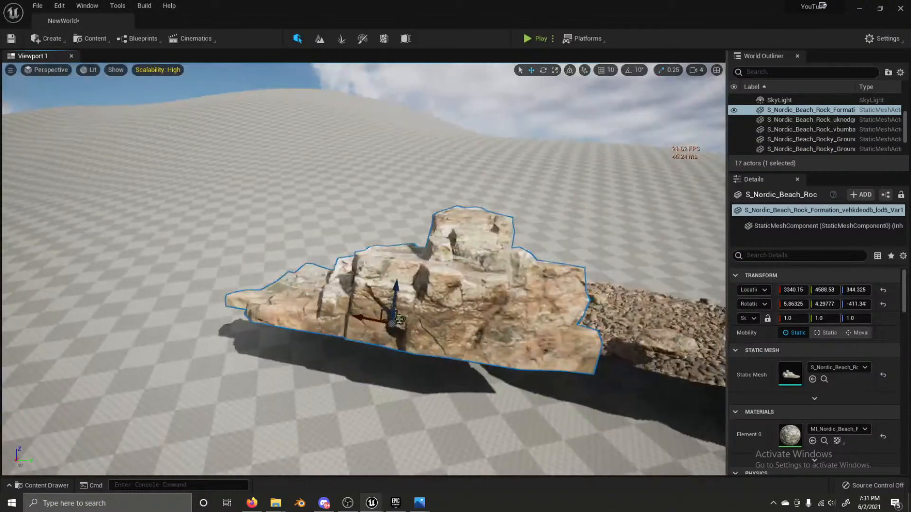
pyautogui.moveTo(393, 326); pyautogui.dragTo(435, 288)
# Step: Lower the pale beach rock to a height of about 340 and tilt it about 13° on Y at the pebble edge
pyautogui.click(672, 338)
pyautogui.moveTo(672, 338); pyautogui.dragTo(406, 309, button='right')
pyautogui.moveTo(230, 308); pyautogui.dragTo(209, 323)
pyautogui.press('e')
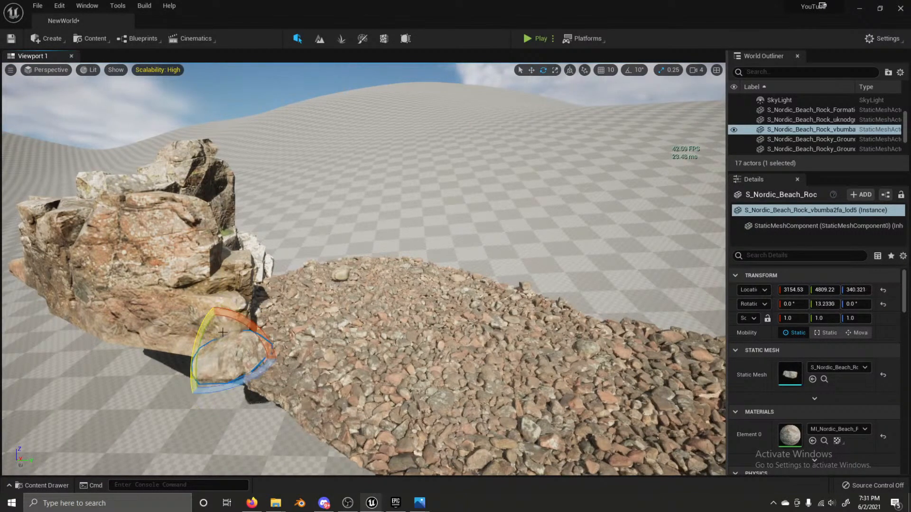
pyautogui.click(239, 342)
pyautogui.moveTo(239, 342); pyautogui.dragTo(228, 331, button='right')
pyautogui.click(204, 343)
# Step: Override the albedo tint in the pale rock's material instance with a darker blue-grey, hue about 209, saturation 0.21 and value 0.47
pyautogui.scroll(-2, 813, 359)
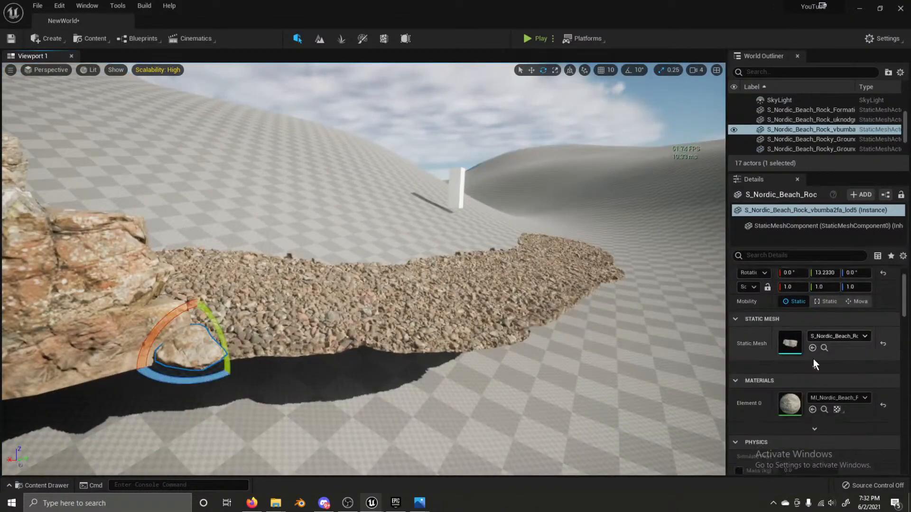
pyautogui.doubleClick(799, 357)
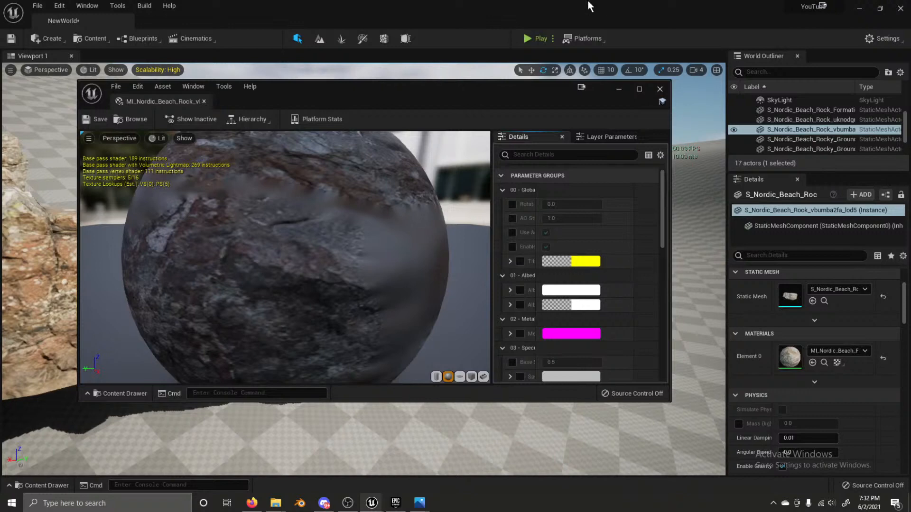
pyautogui.moveTo(395, 80); pyautogui.dragTo(608, 113)
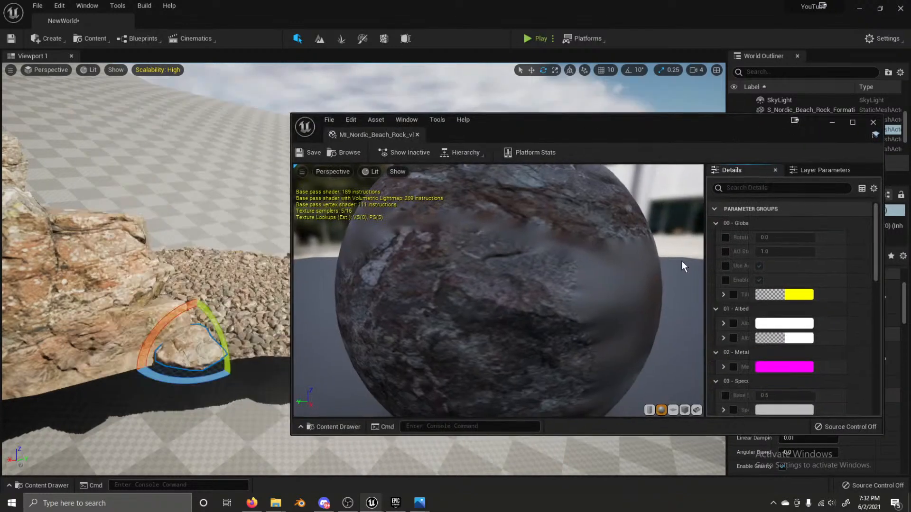
pyautogui.click(733, 324)
pyautogui.click(766, 324)
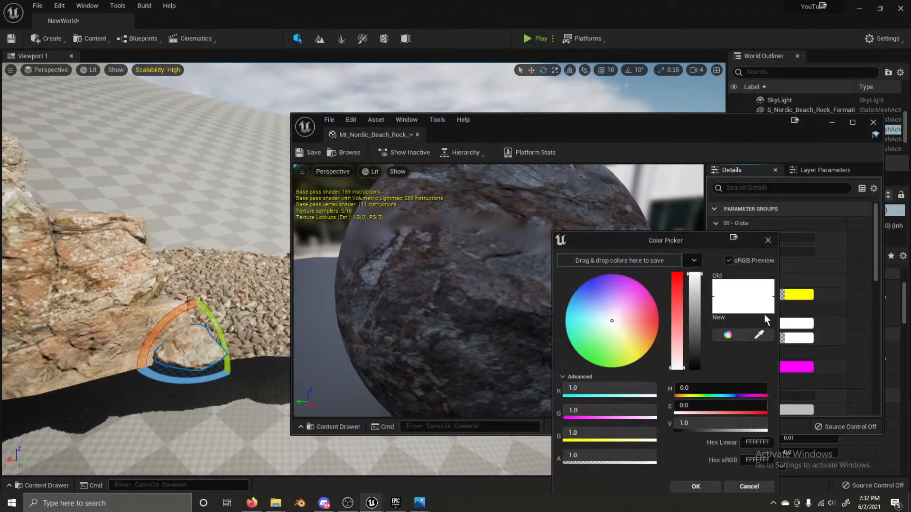
pyautogui.moveTo(694, 310); pyautogui.dragTo(692, 346)
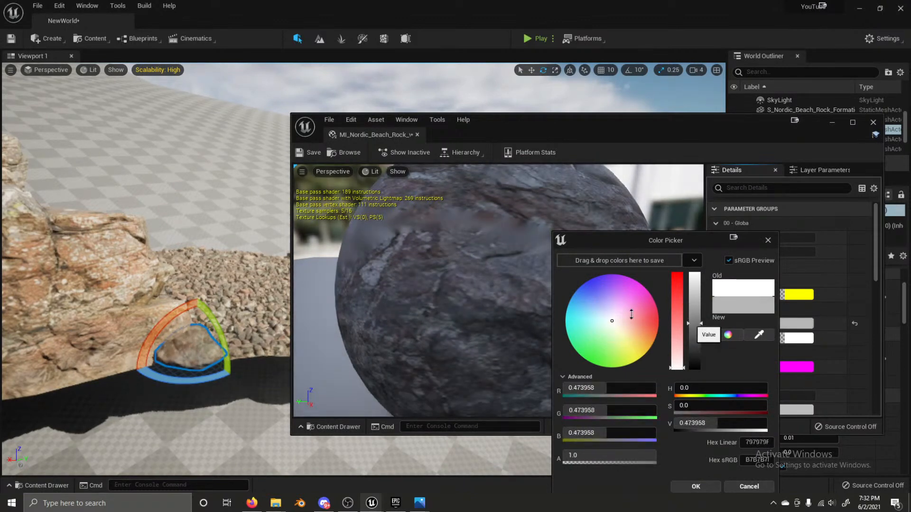
pyautogui.moveTo(610, 318); pyautogui.dragTo(604, 317)
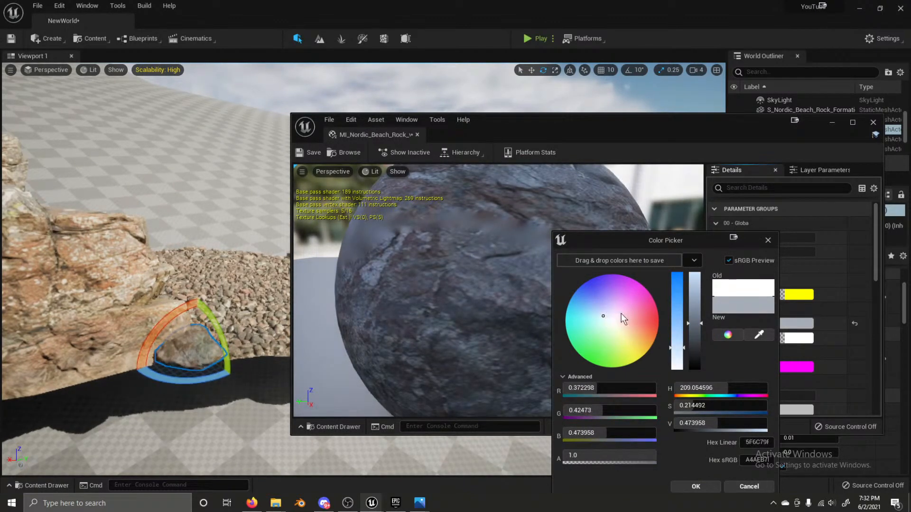
pyautogui.click(696, 486)
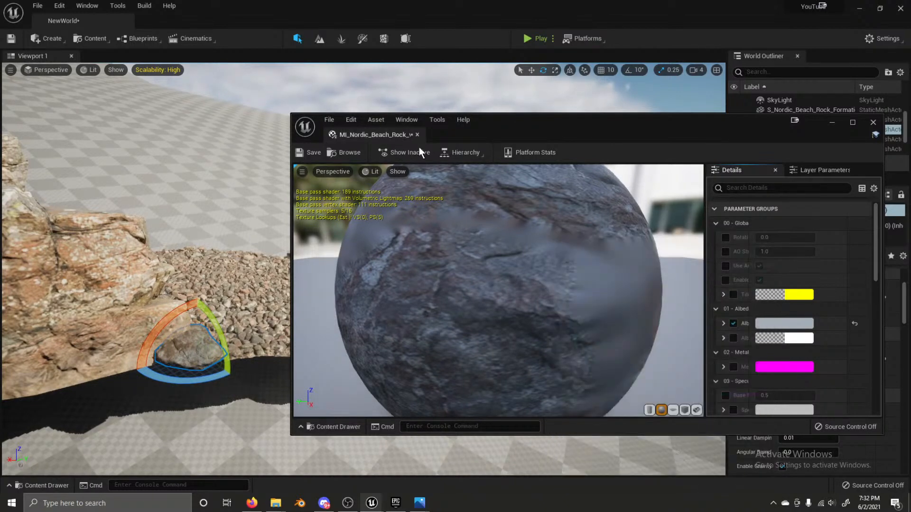
# Step: Save the pale rock's material instance and copy the hex linear value of its albedo tint
pyautogui.click(301, 153)
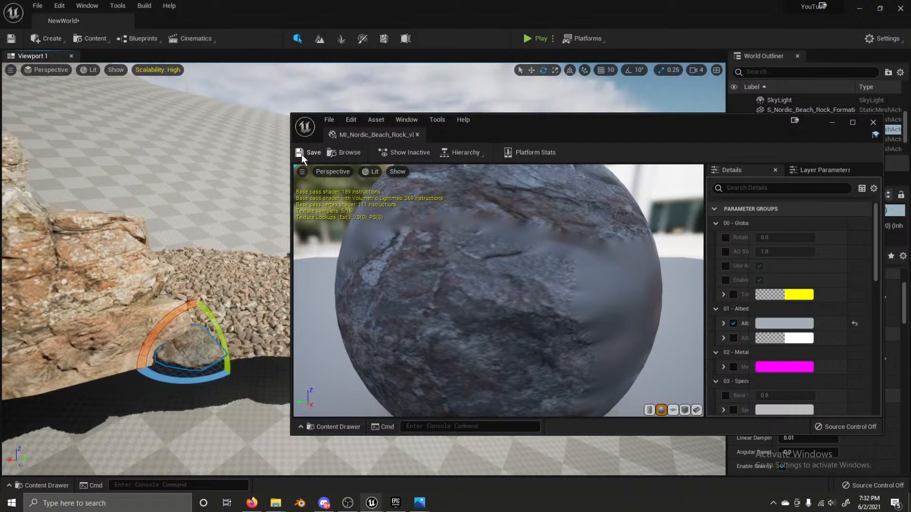
pyautogui.click(767, 325)
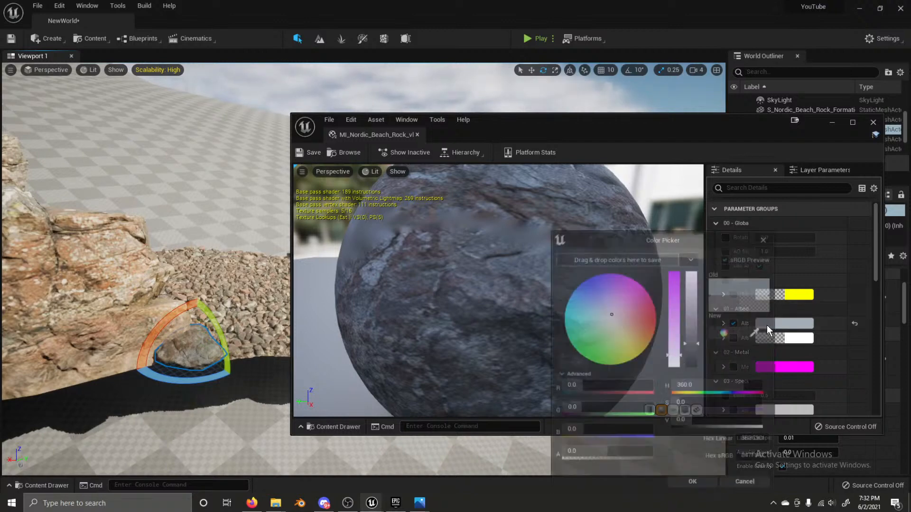
pyautogui.click(752, 443)
pyautogui.hotkey('ctrl', 'c')
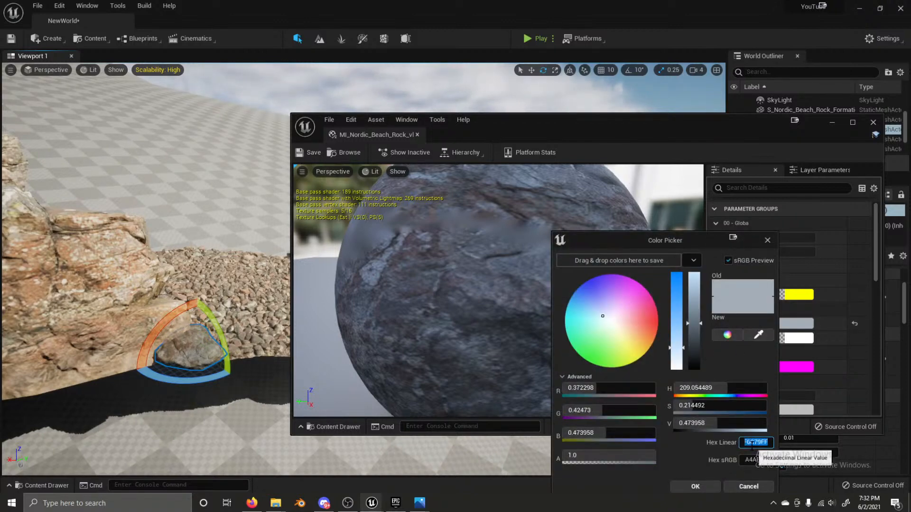
pyautogui.click(701, 484)
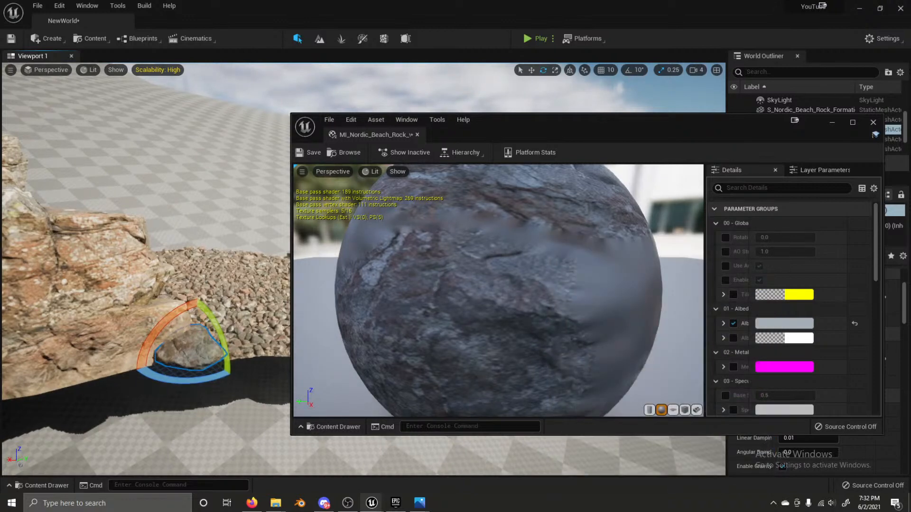
# Step: Override the rock formation's albedo tint in its material instance with the copied blue-grey hex linear value, hue 210, saturation 0.21, value 0.47
pyautogui.click(259, 297)
pyautogui.click(142, 289)
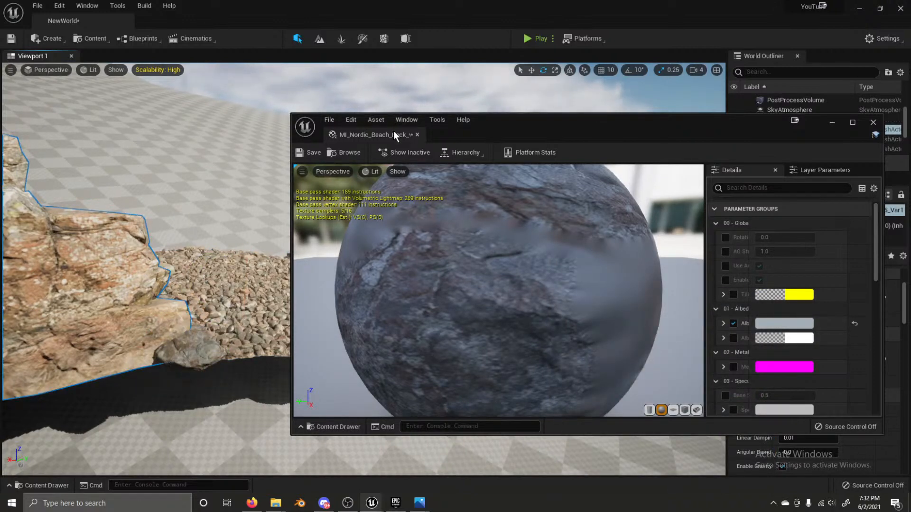
pyautogui.click(417, 135)
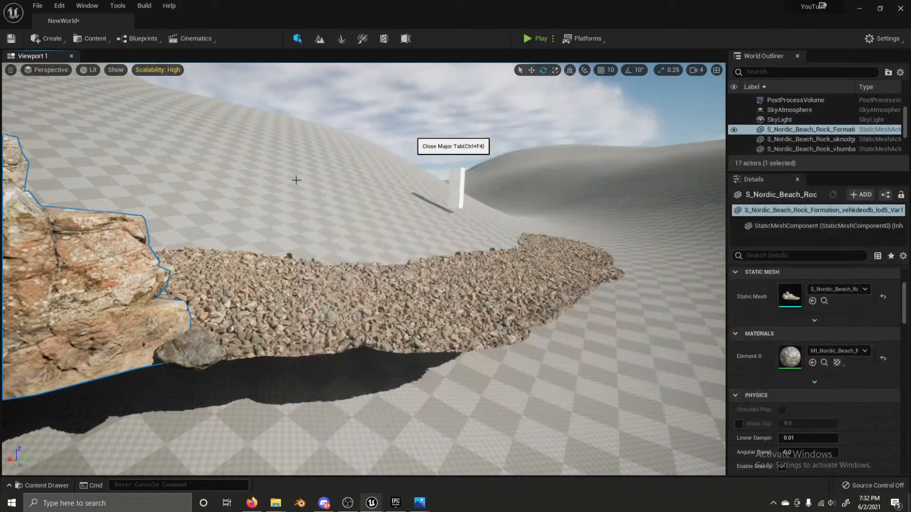
pyautogui.doubleClick(787, 358)
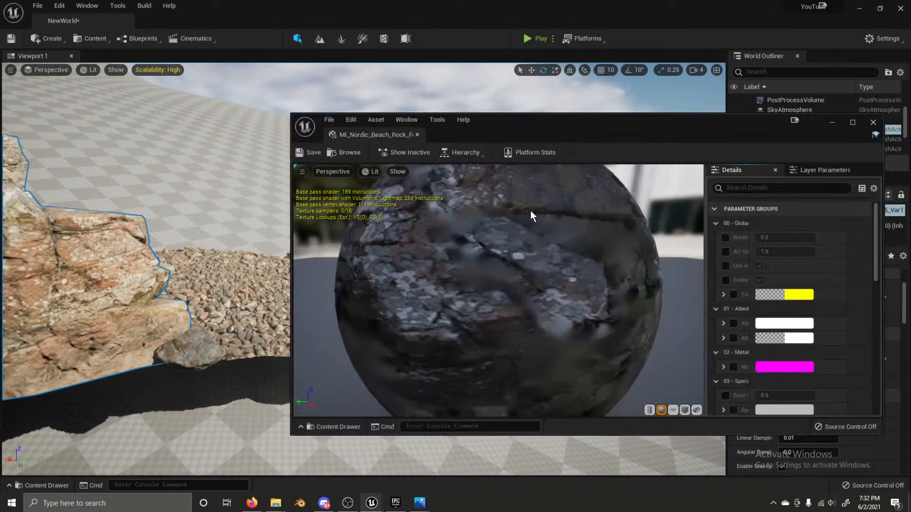
pyautogui.click(417, 134)
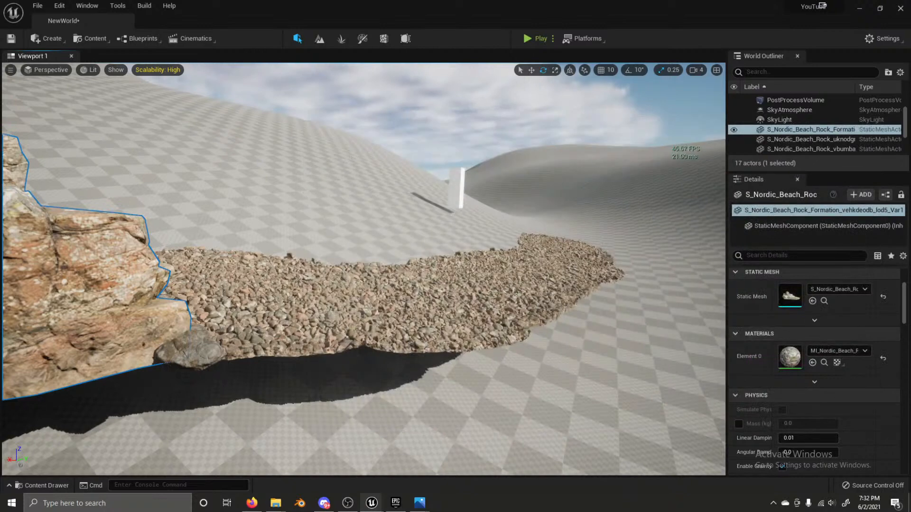
pyautogui.scroll(-2, 807, 132)
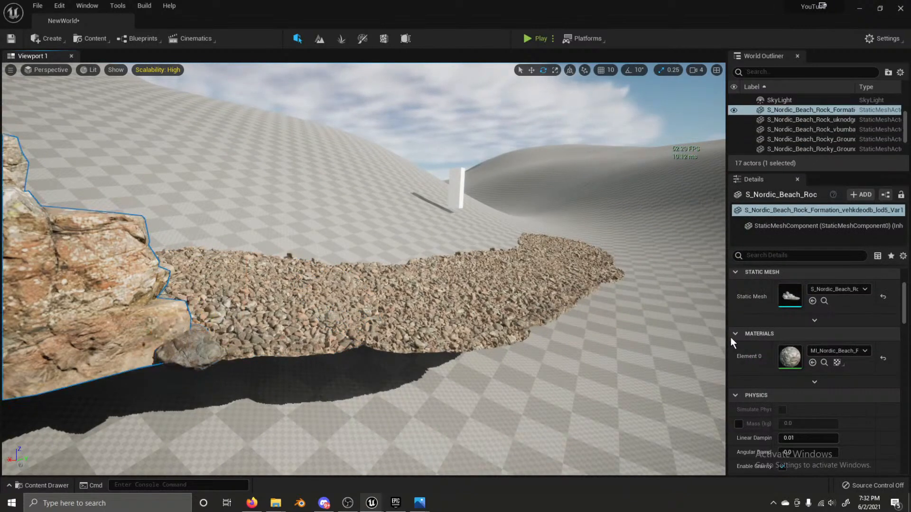
pyautogui.doubleClick(791, 357)
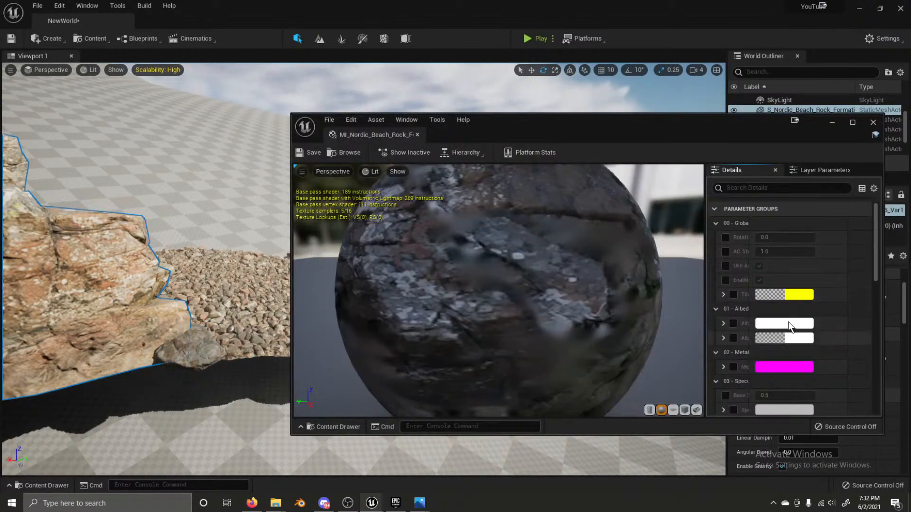
pyautogui.click(778, 323)
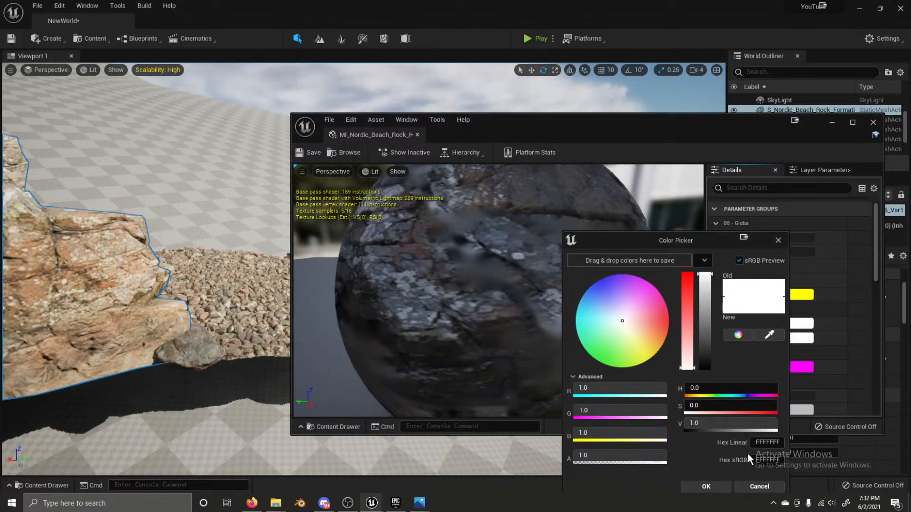
pyautogui.click(757, 442)
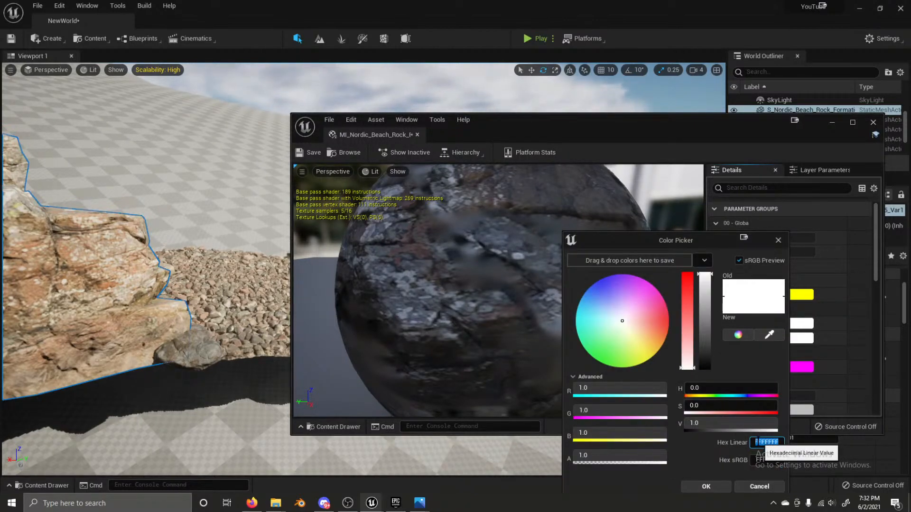
pyautogui.hotkey('ctrl', 'v')
pyautogui.press('Return')
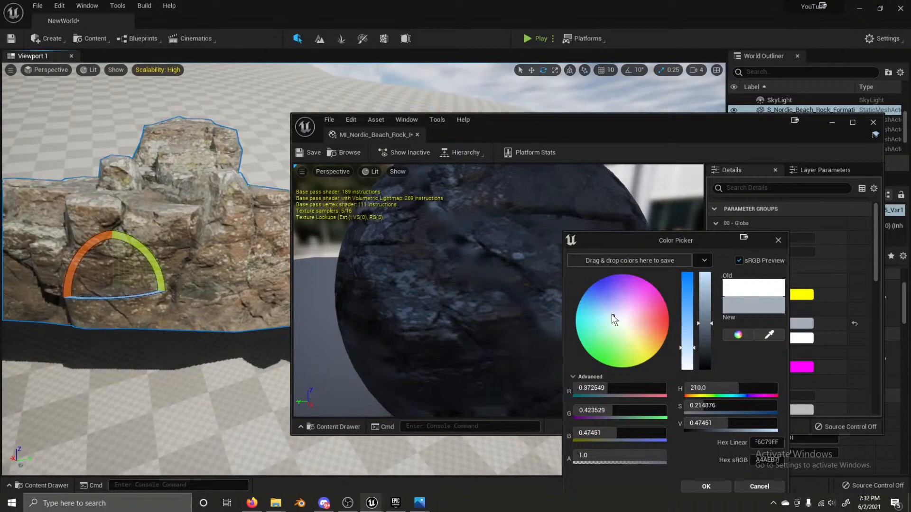
# Step: Increase the formation's albedo tint saturation to about 0.34 at hue 210, then save and close its material instance
pyautogui.moveTo(611, 315); pyautogui.dragTo(608, 313)
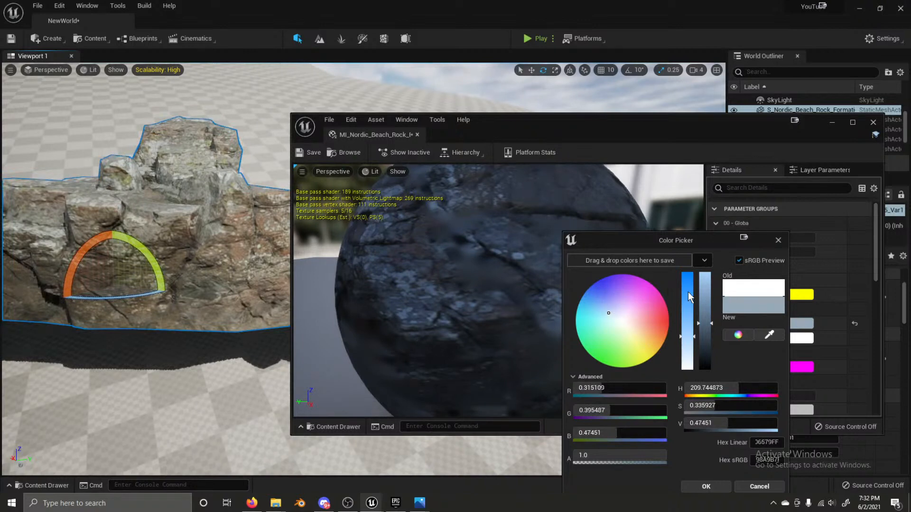
pyautogui.click(705, 486)
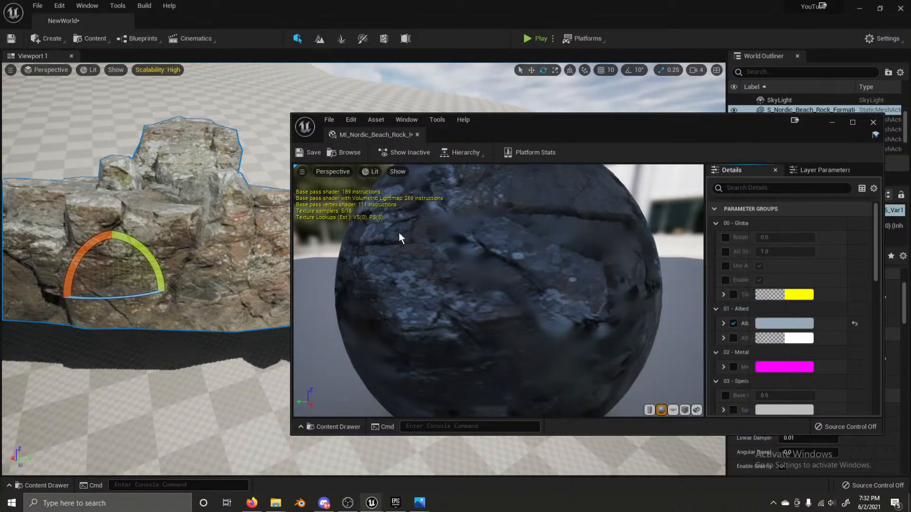
pyautogui.click(309, 150)
pyautogui.click(873, 122)
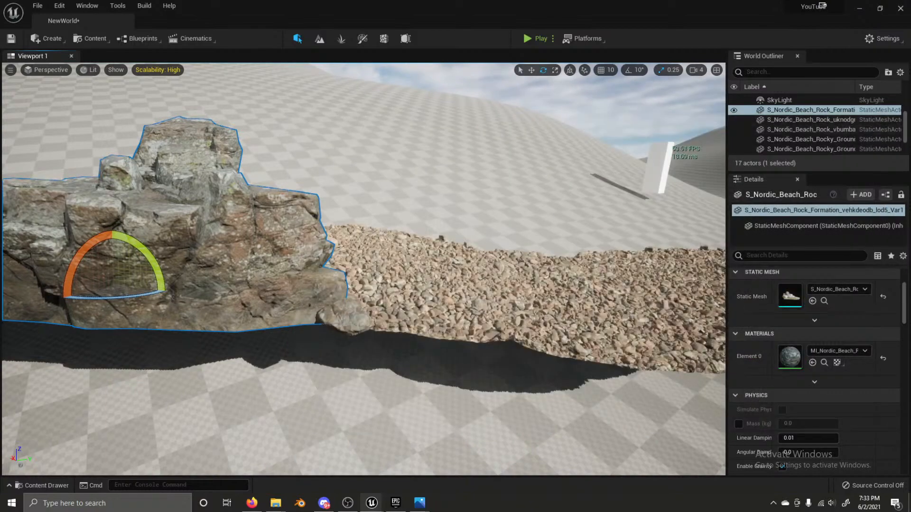
# Step: Move the pale beach rock off the pebble edge onto the bare landscape at the foot of the rock formation
pyautogui.click(405, 195)
pyautogui.moveTo(404, 195); pyautogui.dragTo(404, 195, button='right')
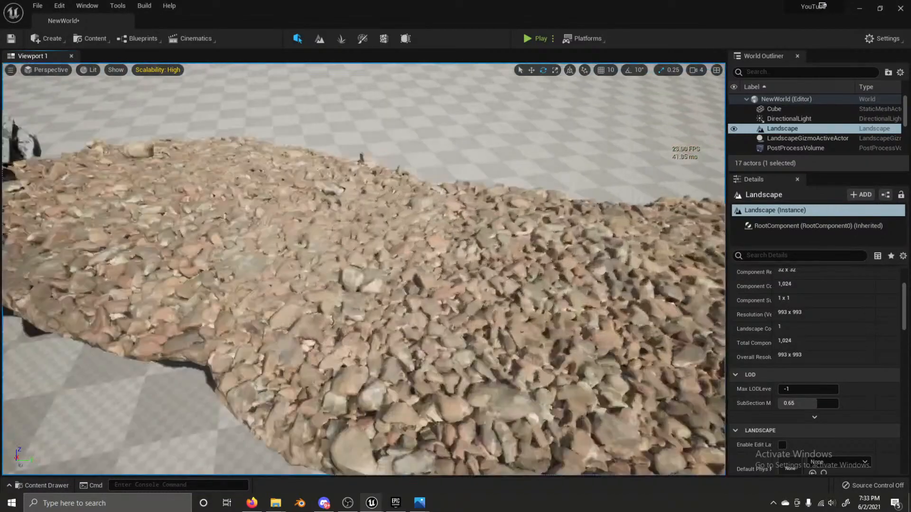
pyautogui.moveTo(327, 181); pyautogui.dragTo(326, 182, button='right')
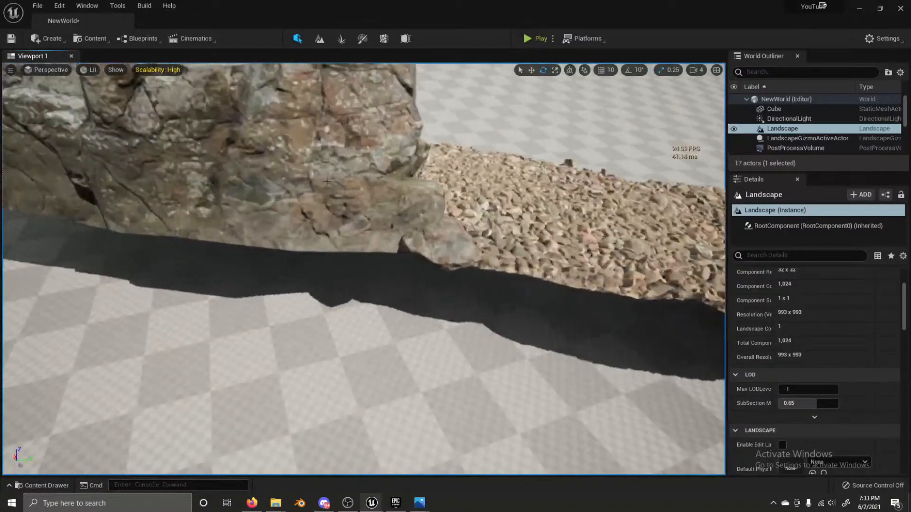
pyautogui.click(449, 254)
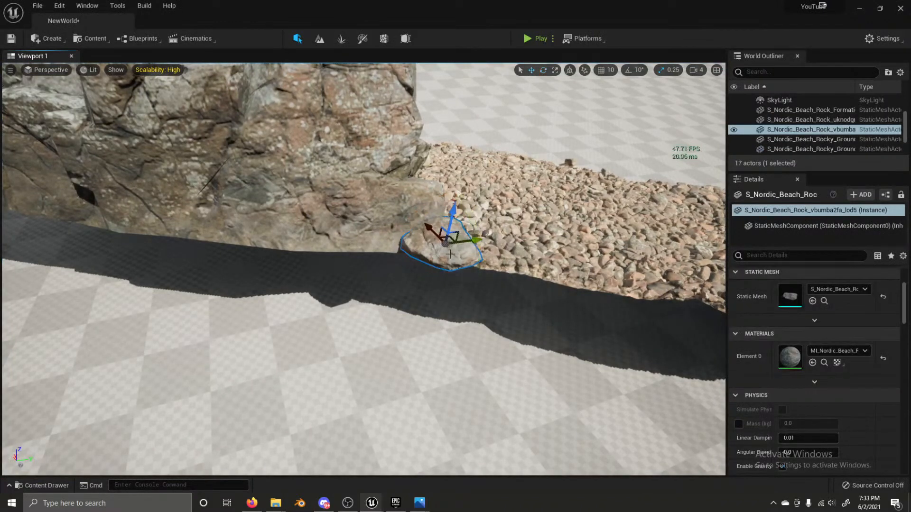
pyautogui.moveTo(446, 242); pyautogui.dragTo(413, 263)
# Step: Inspect the beach rock's mesh against the formation and landscape in wireframe view, and return to the lit view
pyautogui.click(92, 69)
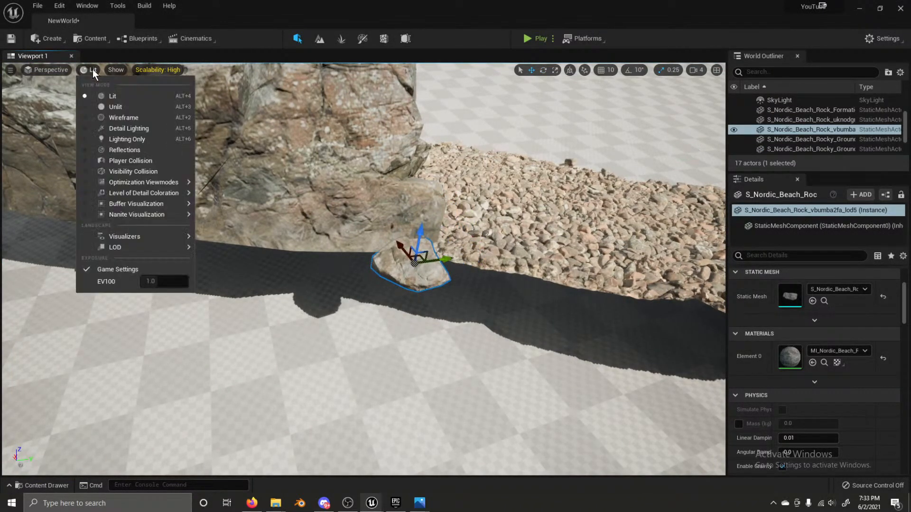
pyautogui.click(93, 69)
pyautogui.click(93, 70)
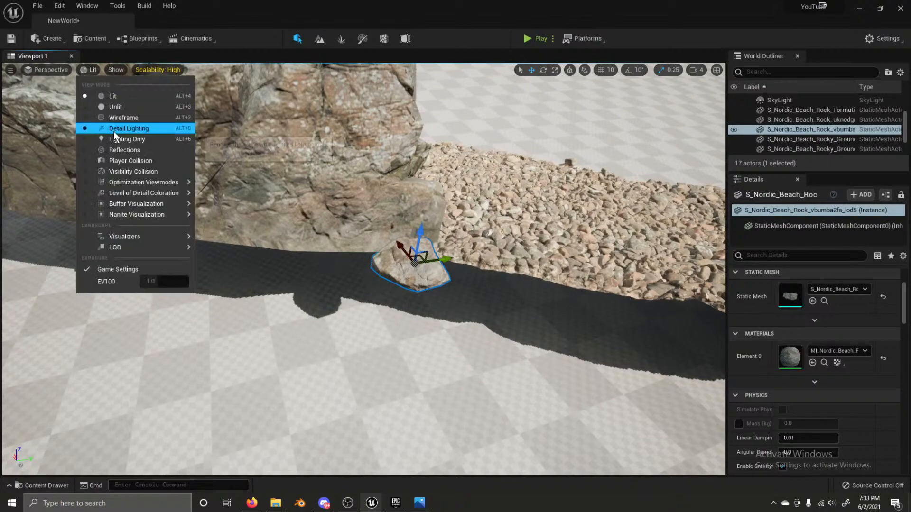
pyautogui.click(112, 117)
pyautogui.press('f')
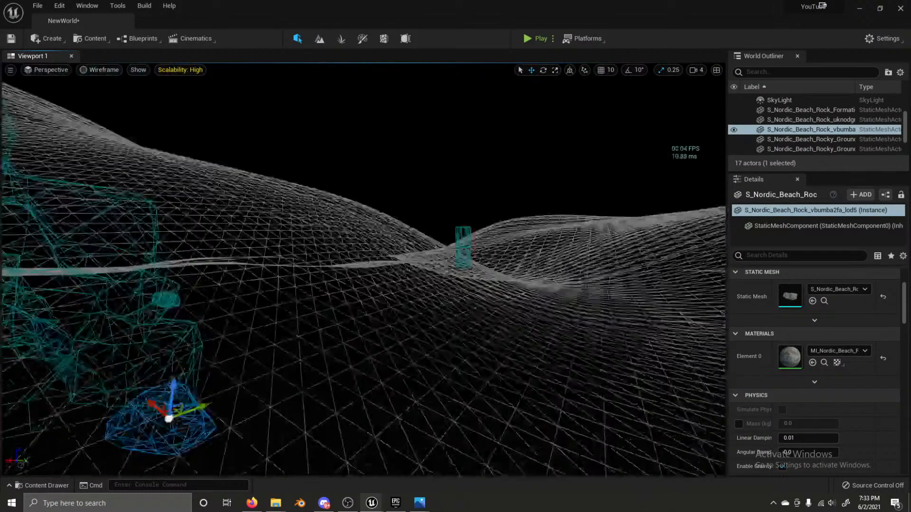
pyautogui.click(110, 72)
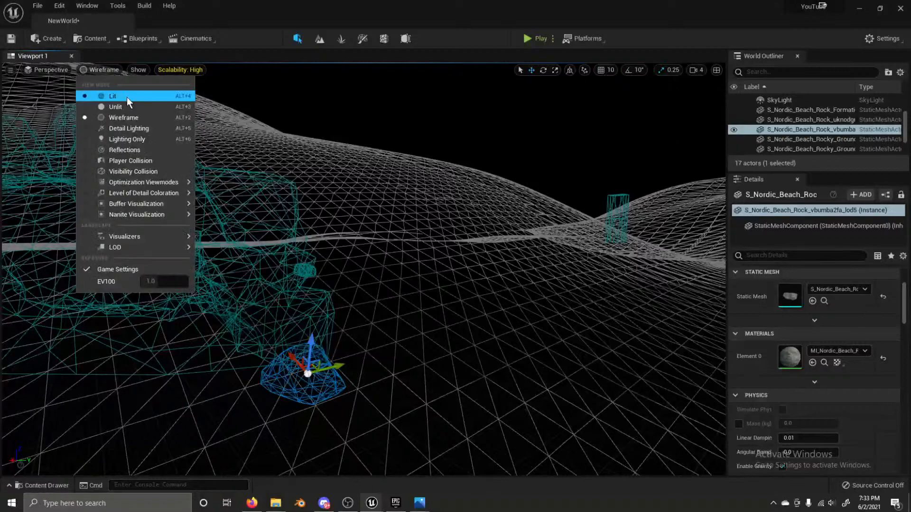
pyautogui.click(102, 92)
# Step: Shift the beach rock slightly away from the formation, rotate it about Z and raise it against the formation's base
pyautogui.scroll(-6, 364, 269)
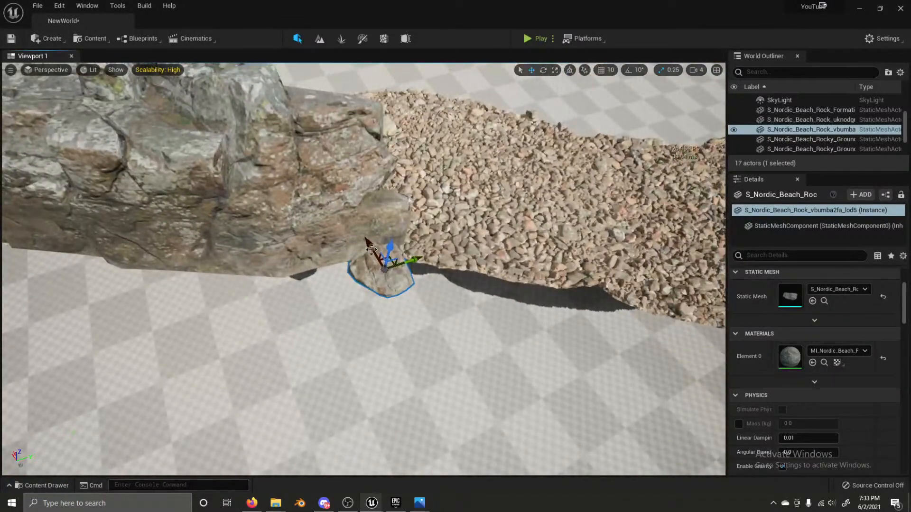
pyautogui.moveTo(370, 246); pyautogui.dragTo(373, 263)
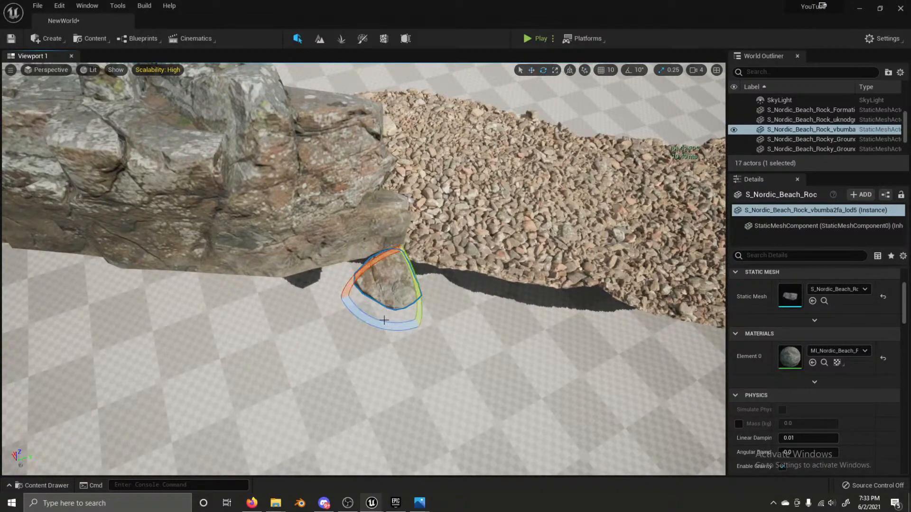
pyautogui.moveTo(384, 320); pyautogui.dragTo(378, 325)
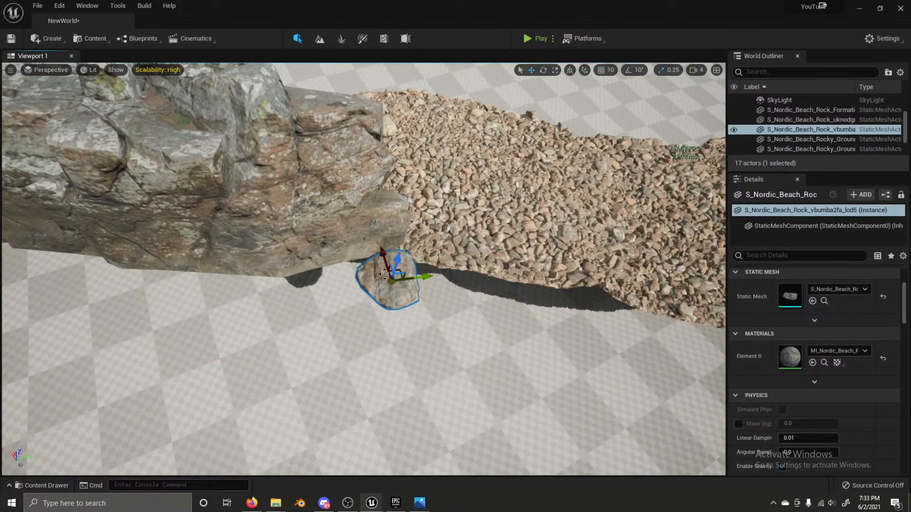
pyautogui.moveTo(384, 274); pyautogui.dragTo(371, 274, button='right')
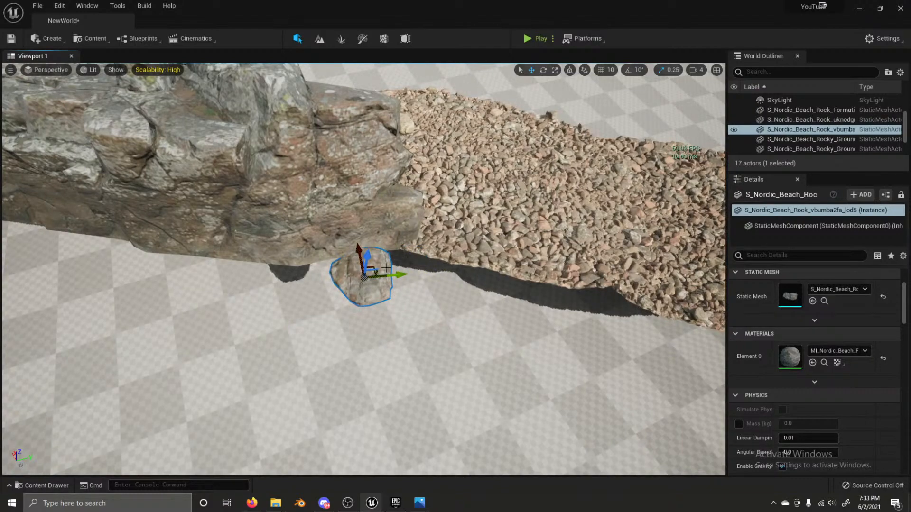
pyautogui.moveTo(382, 274); pyautogui.dragTo(366, 264, button='right')
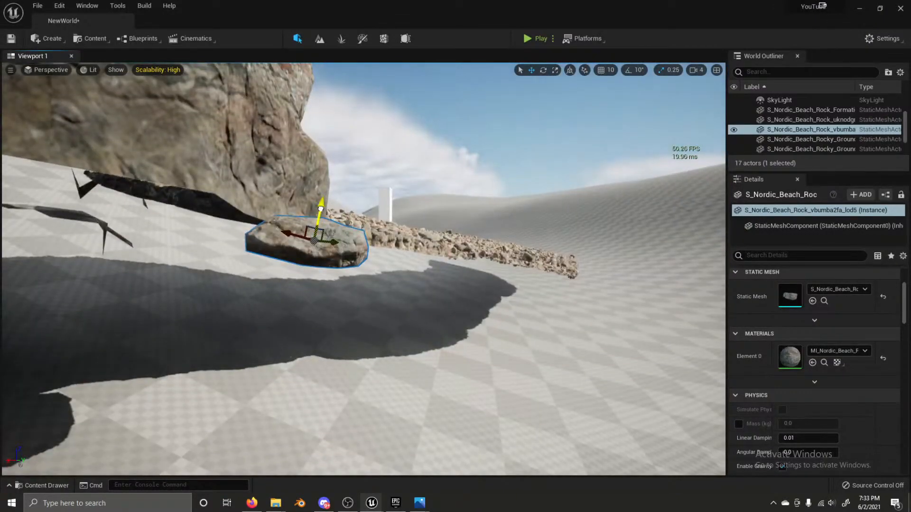
pyautogui.moveTo(321, 209); pyautogui.dragTo(302, 203)
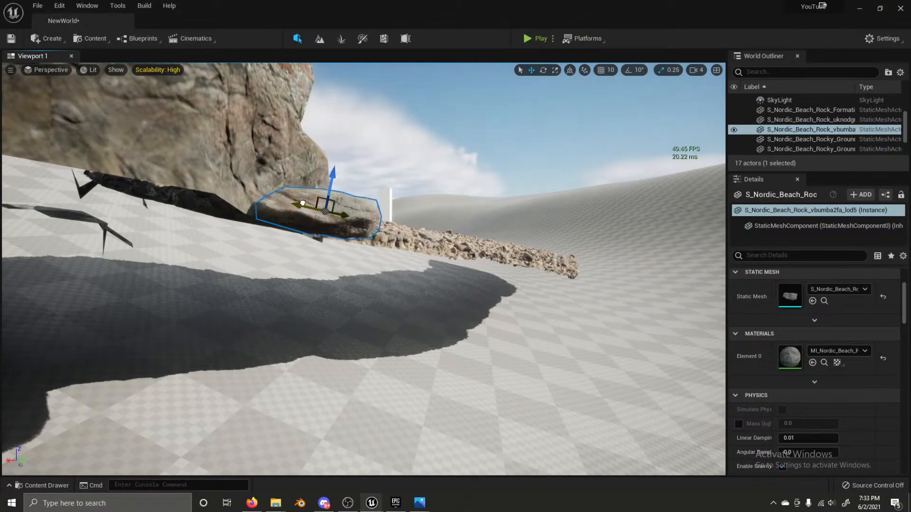
pyautogui.moveTo(302, 203); pyautogui.dragTo(303, 203, button='right')
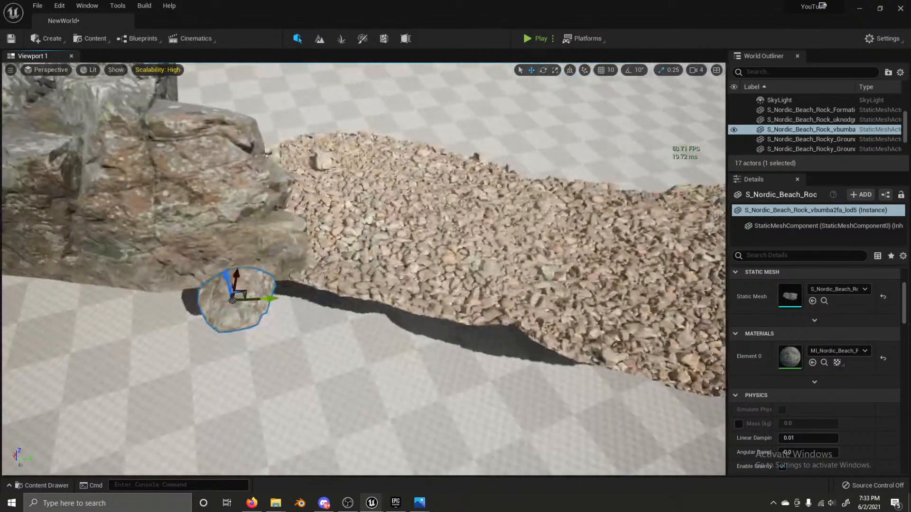
# Step: Move the small beach rock from the pebble ground to the formation's foot, right beside the larger beach rock
pyautogui.moveTo(397, 247); pyautogui.dragTo(397, 247, button='right')
pyautogui.click(228, 229)
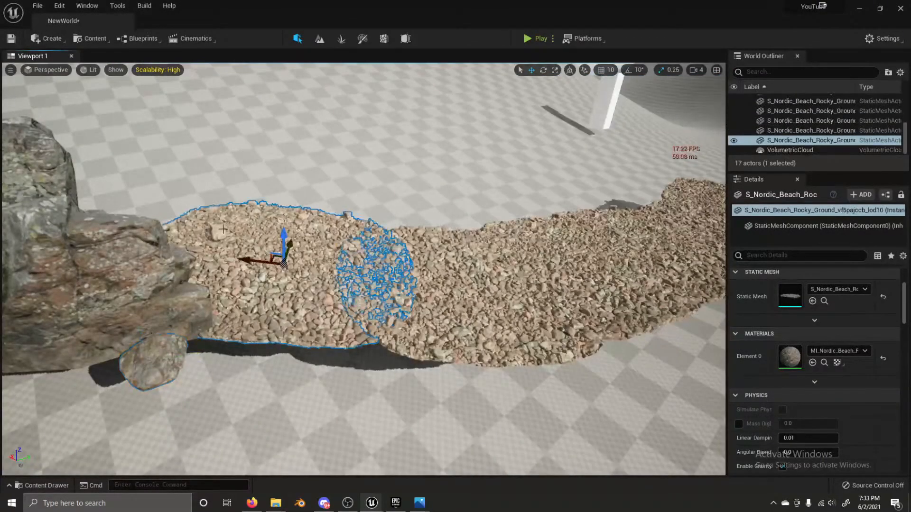
pyautogui.click(221, 231)
pyautogui.moveTo(219, 233); pyautogui.dragTo(98, 332)
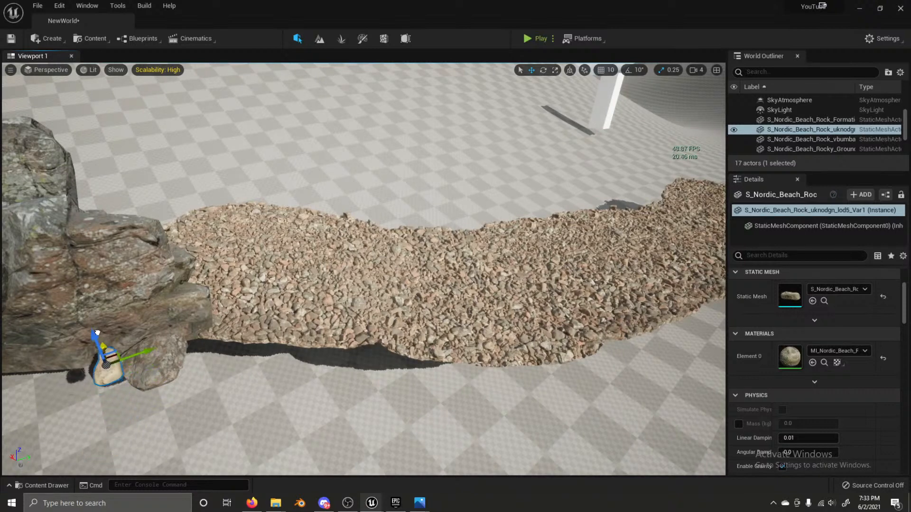
# Step: Override the albedo tint in the small beach rock's material instance with the copied hex linear colour, and close the material editor
pyautogui.doubleClick(785, 354)
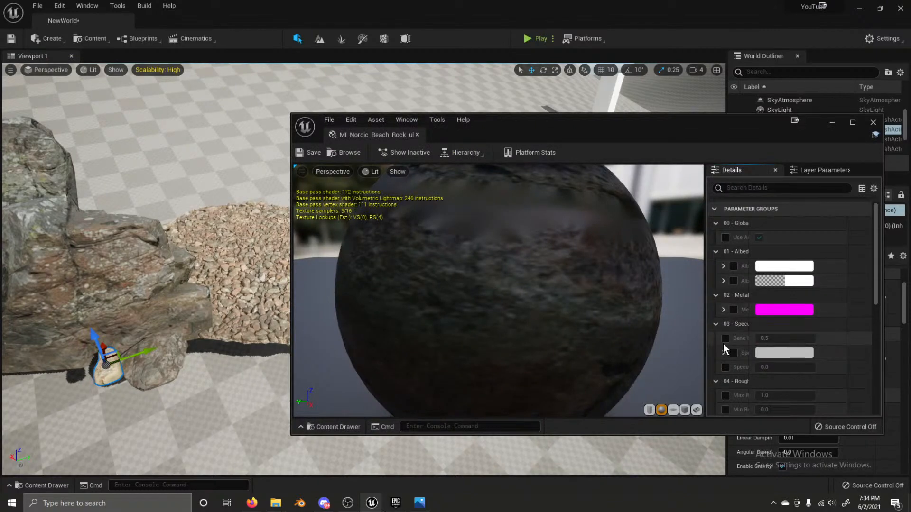
pyautogui.click(733, 266)
pyautogui.click(763, 269)
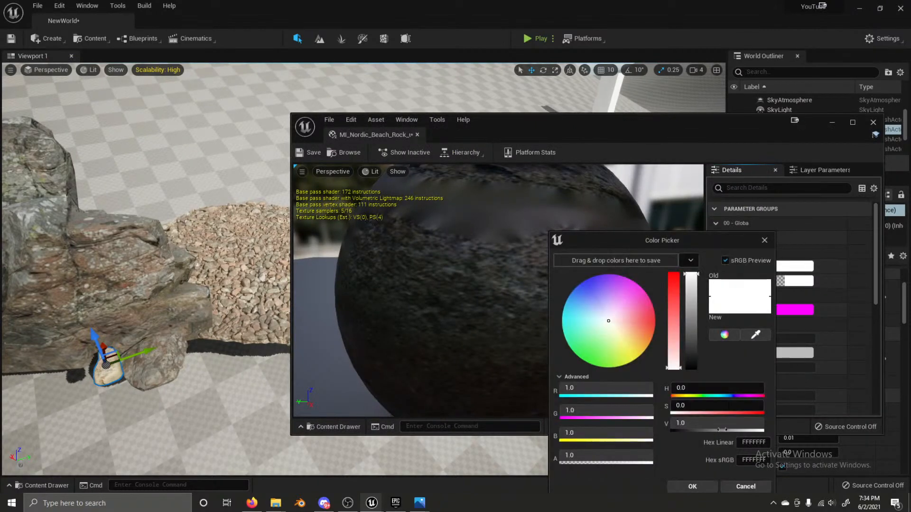
pyautogui.hotkey('ctrl', 'v')
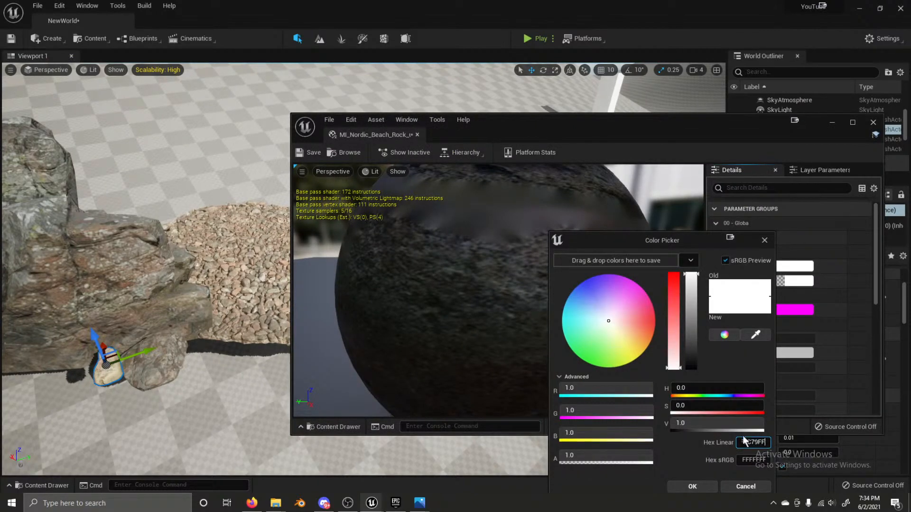
pyautogui.click(694, 486)
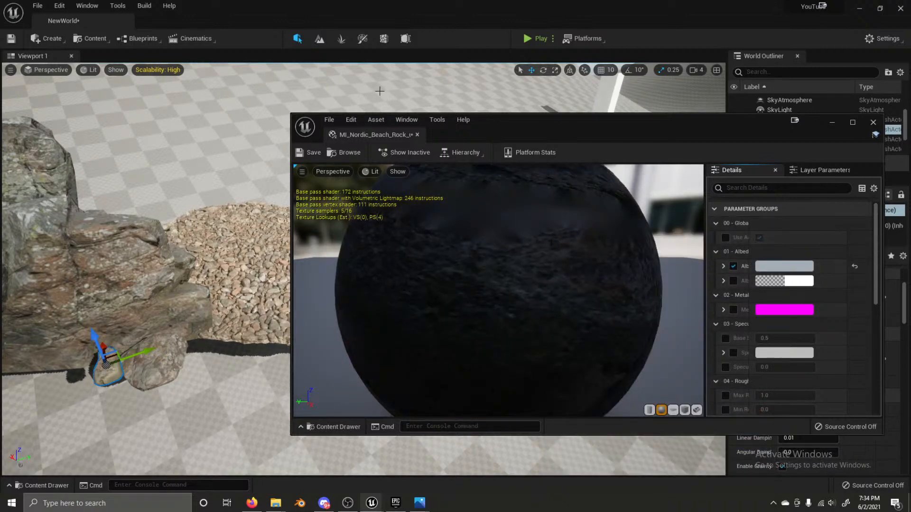
pyautogui.click(417, 135)
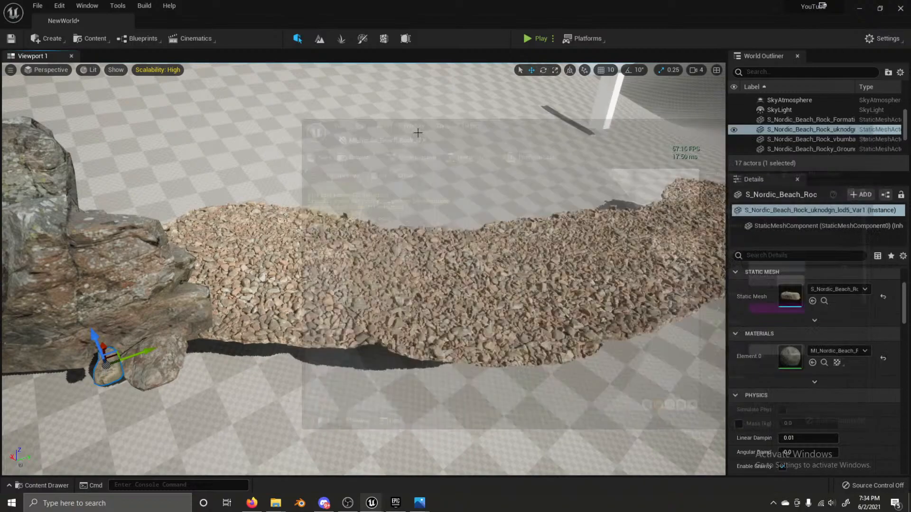
# Step: Lower the small beach rock to the ground and slide it in beside the larger beach rock at the formation's foot
pyautogui.moveTo(417, 135); pyautogui.dragTo(197, 142, button='right')
pyautogui.press('w')
pyautogui.press('s')
pyautogui.press('w')
pyautogui.press('s')
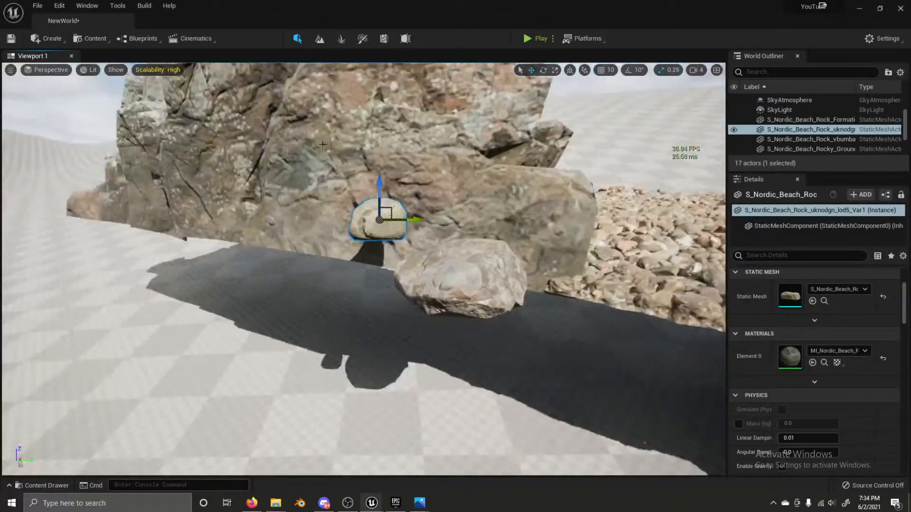
pyautogui.moveTo(379, 189); pyautogui.dragTo(380, 234)
pyautogui.moveTo(379, 234); pyautogui.dragTo(361, 290, button='right')
pyautogui.press('s')
pyautogui.press('w')
pyautogui.moveTo(406, 295); pyautogui.dragTo(428, 300)
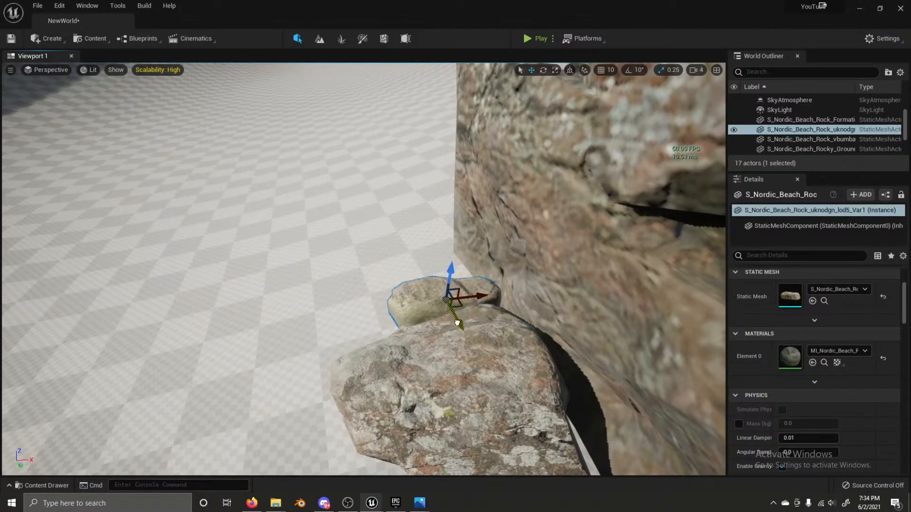
pyautogui.click(429, 265)
pyautogui.moveTo(454, 287); pyautogui.dragTo(564, 308, button='right')
pyautogui.press('s')
pyautogui.press('w')
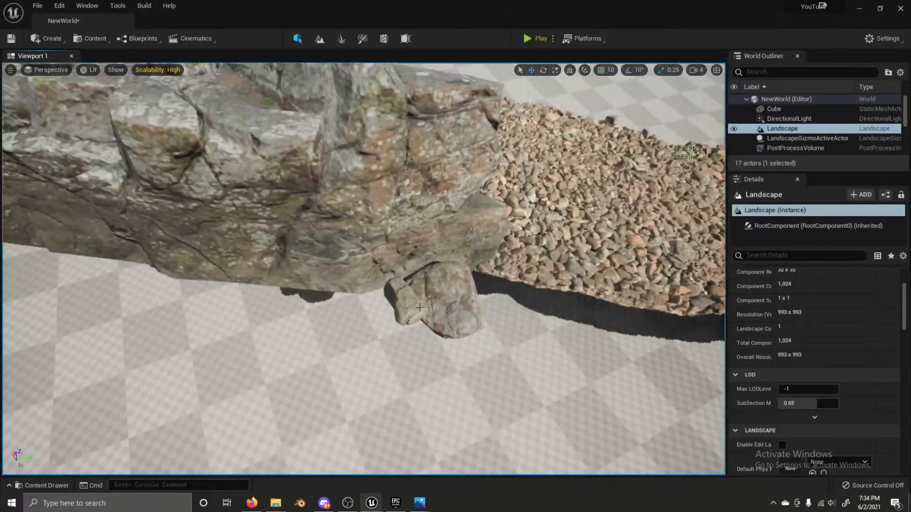
# Step: Rotate the small beach rock so it leans against the larger one, and switch the transform gizmo to world space
pyautogui.click(414, 308)
pyautogui.moveTo(414, 308); pyautogui.dragTo(453, 288, button='right')
pyautogui.press('w')
pyautogui.press('s')
pyautogui.press('w')
pyautogui.press('s')
pyautogui.press('w')
pyautogui.press('s')
pyautogui.press('e')
pyautogui.moveTo(335, 193); pyautogui.dragTo(368, 183)
pyautogui.press('w')
pyautogui.click(569, 71)
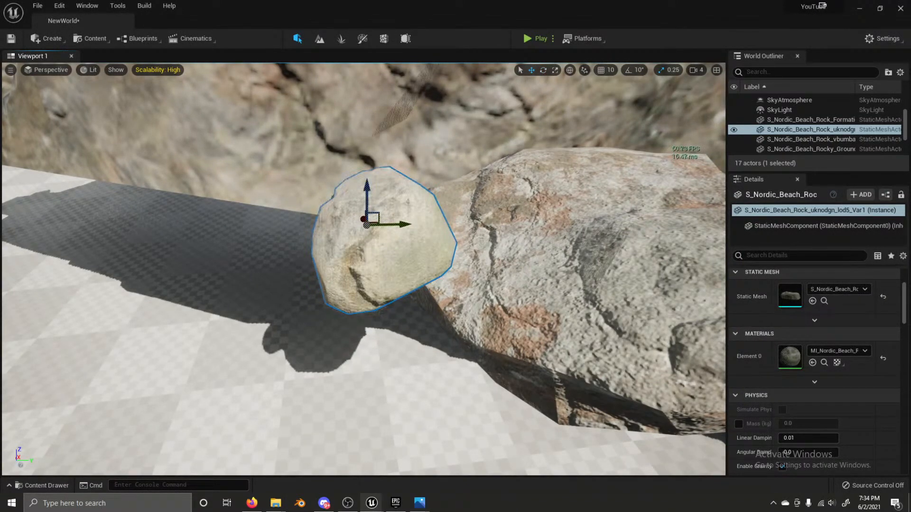
# Step: Look over the formation, the two beach rocks and the pebble ground from further back
pyautogui.click(522, 232)
pyautogui.press('s')
pyautogui.moveTo(522, 232); pyautogui.dragTo(635, 208, button='right')
pyautogui.press('w')
pyautogui.press('s')
pyautogui.click(558, 248)
pyautogui.press('s')
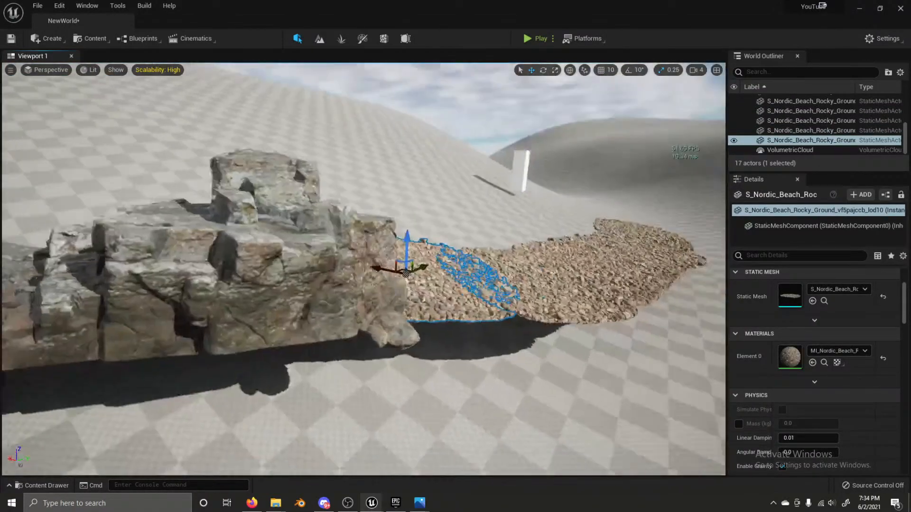
pyautogui.click(431, 465)
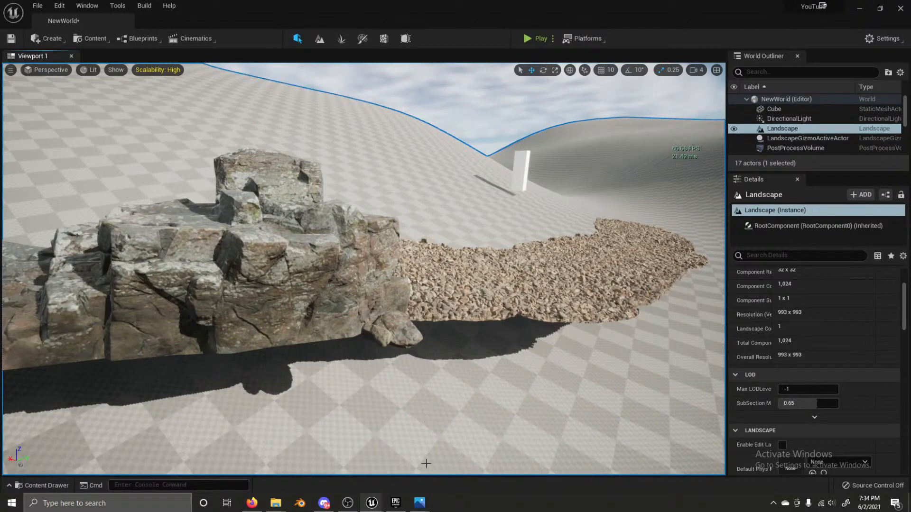
# Step: Browse the 3D rock assets in Bridge for more suitable rocks, viewing the Small Rock's details
pyautogui.click(402, 470)
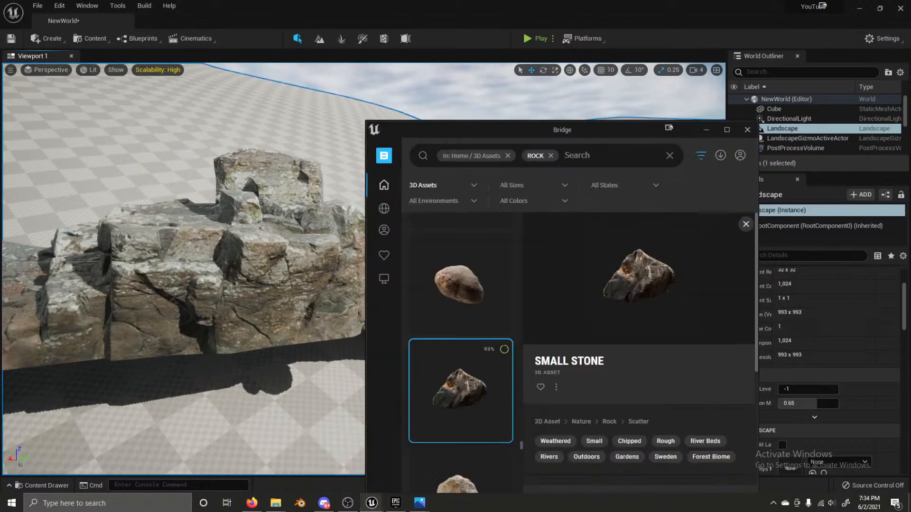
pyautogui.click(471, 297)
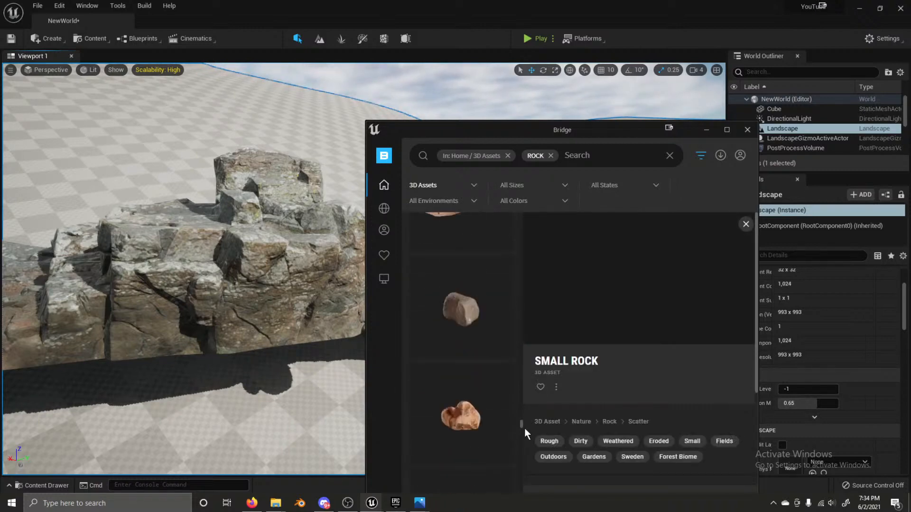
pyautogui.moveTo(505, 231)
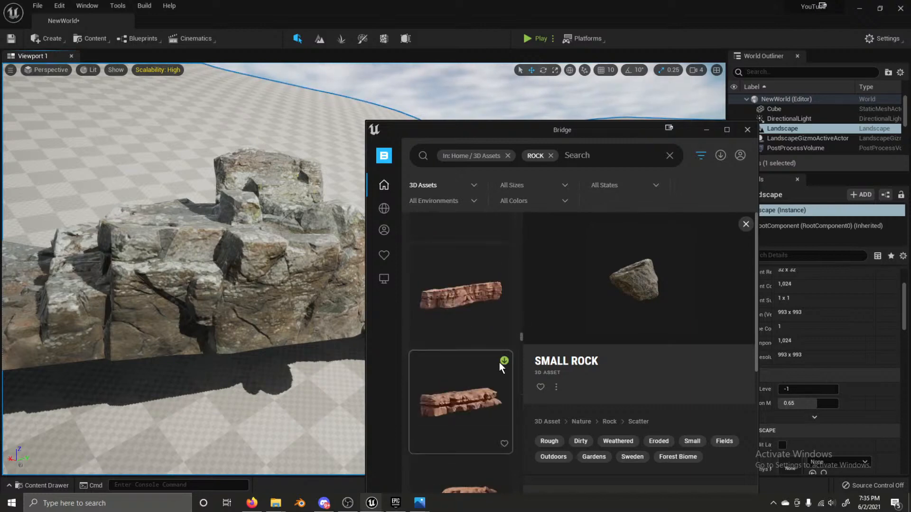
pyautogui.moveTo(521, 339); pyautogui.dragTo(520, 327)
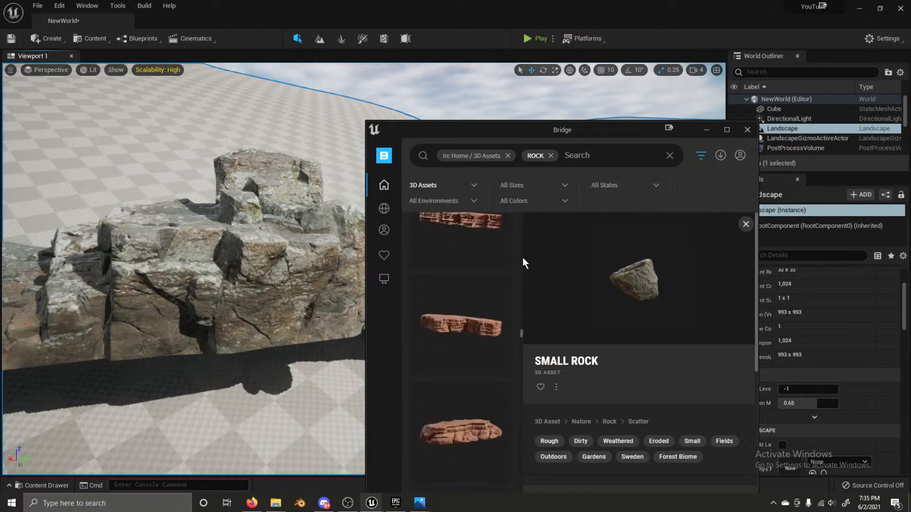
pyautogui.moveTo(522, 258); pyautogui.dragTo(523, 242)
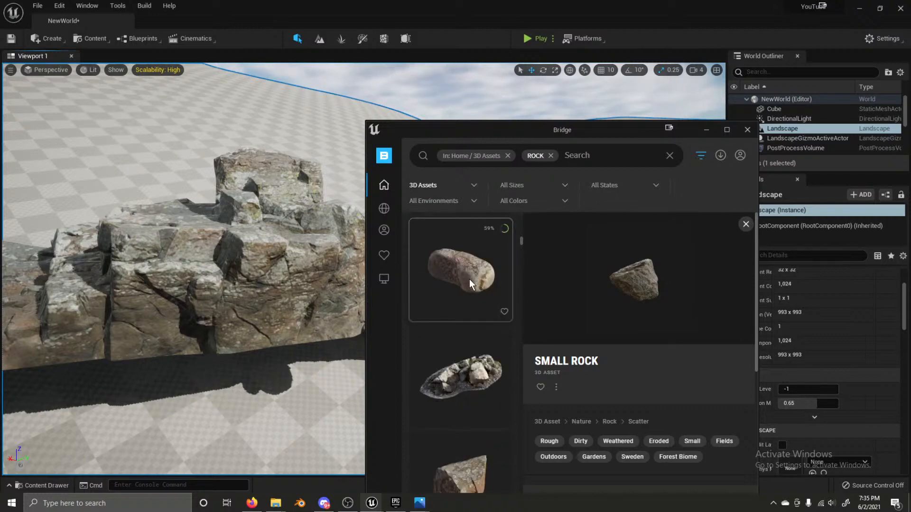
pyautogui.scroll(2, 470, 277)
pyautogui.scroll(4, 474, 332)
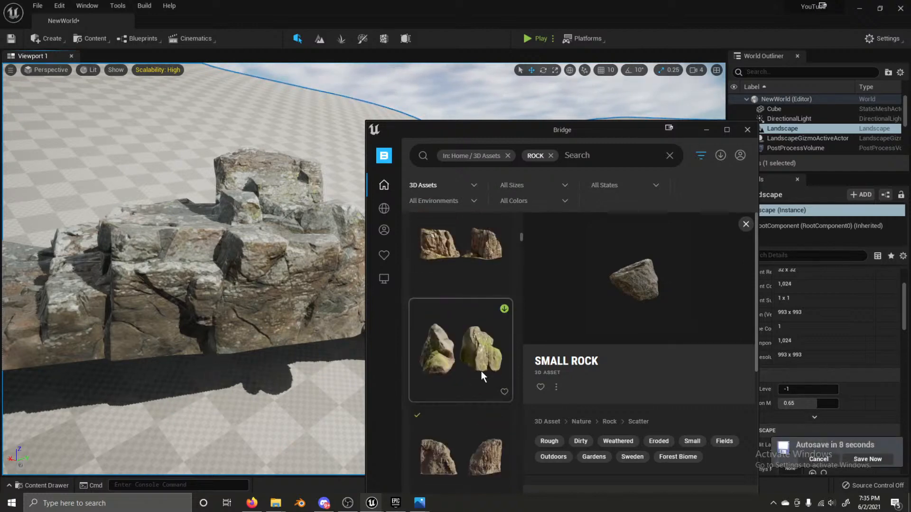
# Step: Run the pending autosave immediately and bring the Bridge window back to the front
pyautogui.click(861, 459)
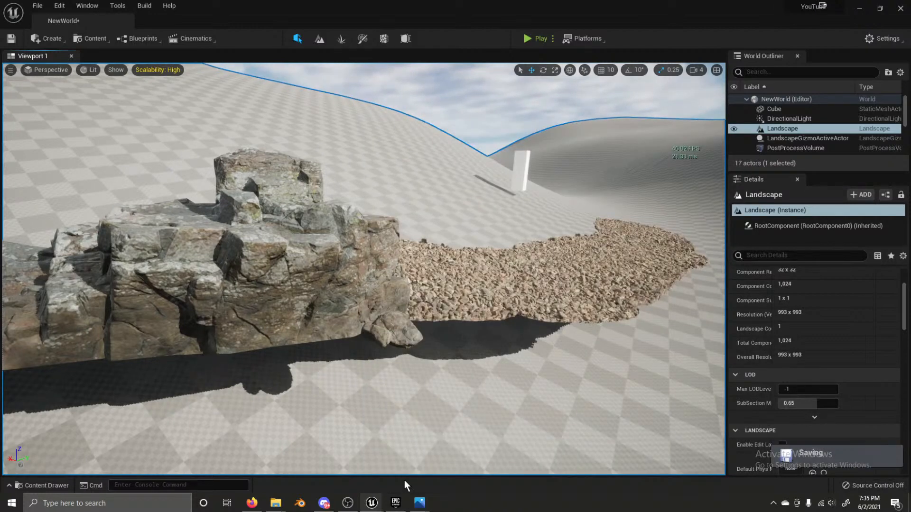
pyautogui.moveTo(371, 502)
pyautogui.click(421, 447)
pyautogui.scroll(4, 467, 288)
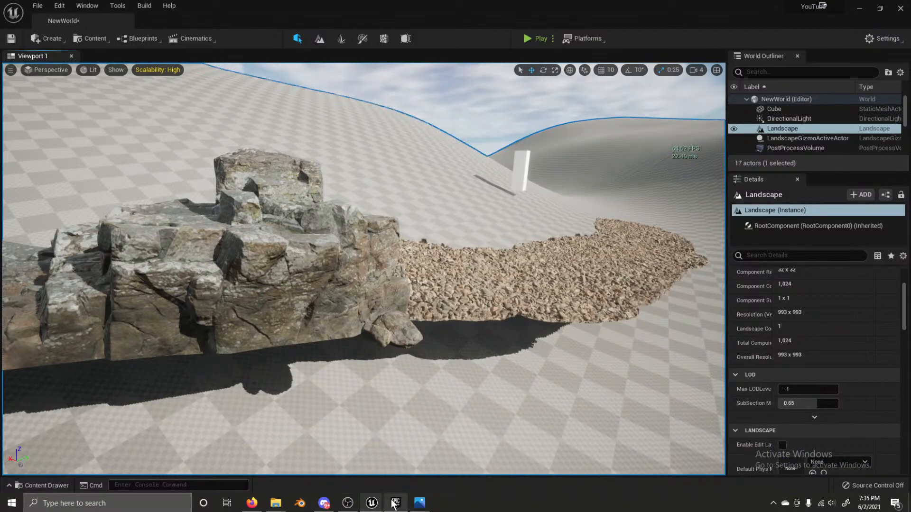
pyautogui.moveTo(371, 502)
pyautogui.click(418, 462)
# Step: Find the angular, lichened Nordic Beach Rock among the rock assets, download it and add it to the level
pyautogui.scroll(-5, 464, 360)
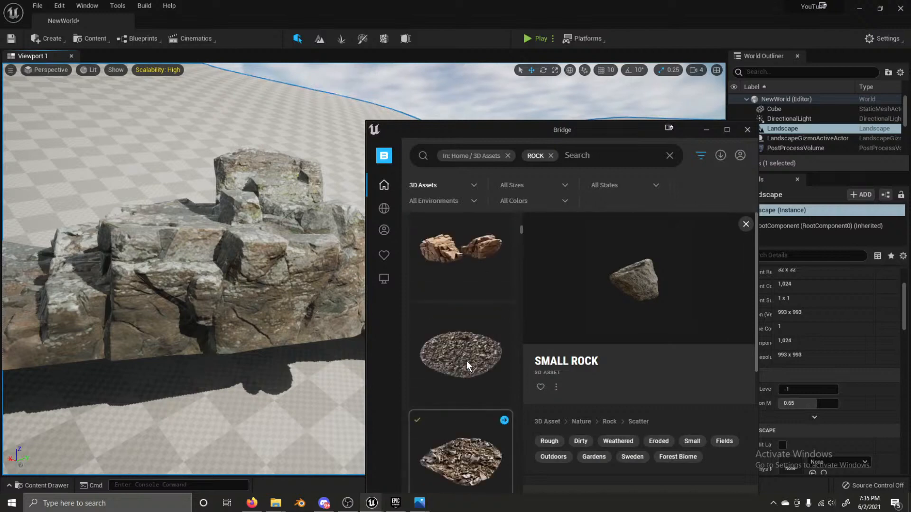
pyautogui.scroll(5, 463, 353)
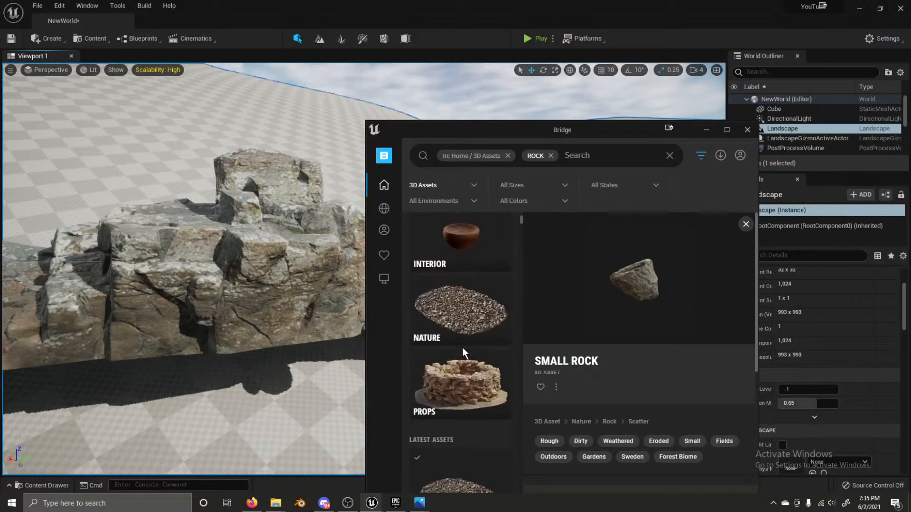
pyautogui.scroll(-4, 474, 346)
pyautogui.scroll(-5, 484, 338)
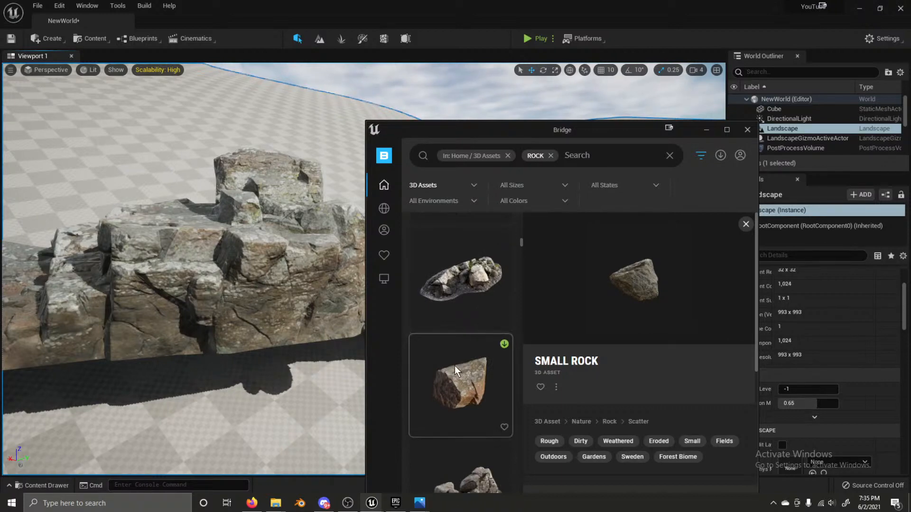
pyautogui.click(451, 365)
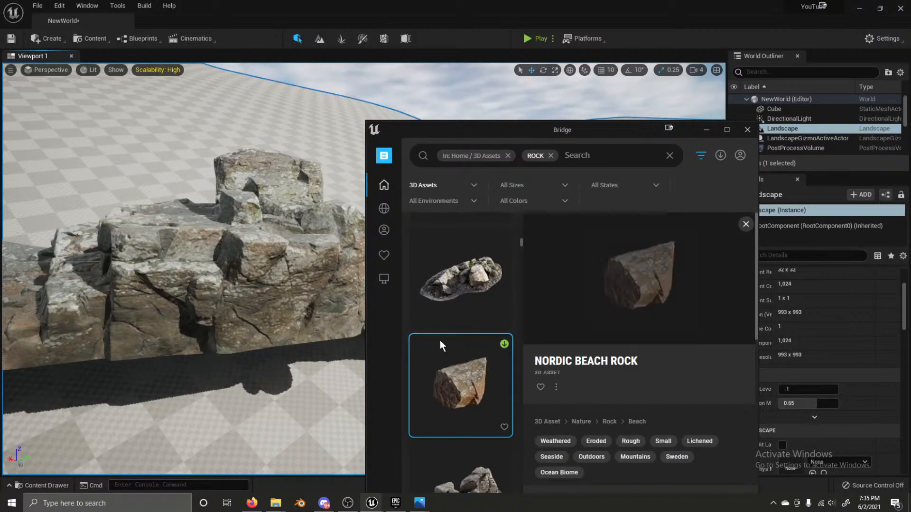
pyautogui.click(504, 343)
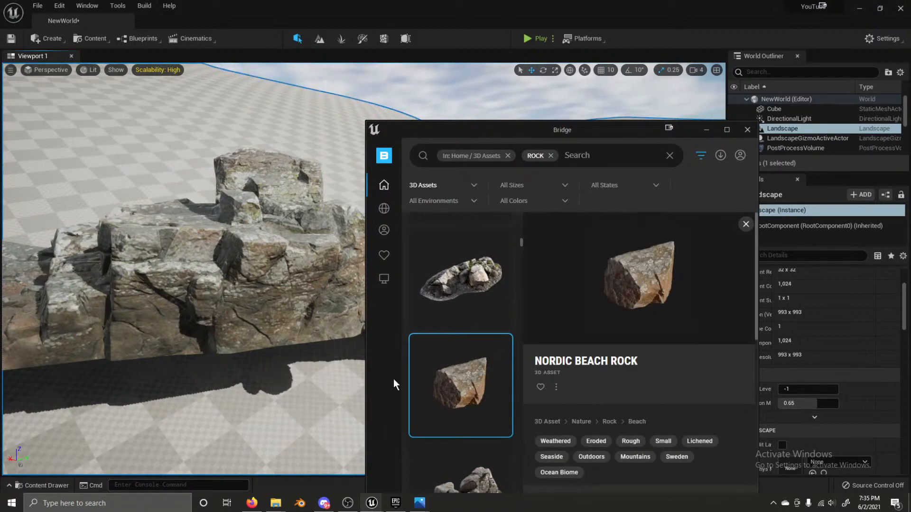
# Step: Add the Nordic beach rock cluster with several grey boulders to the level at the rock formation, and close Bridge
pyautogui.scroll(-6, 483, 351)
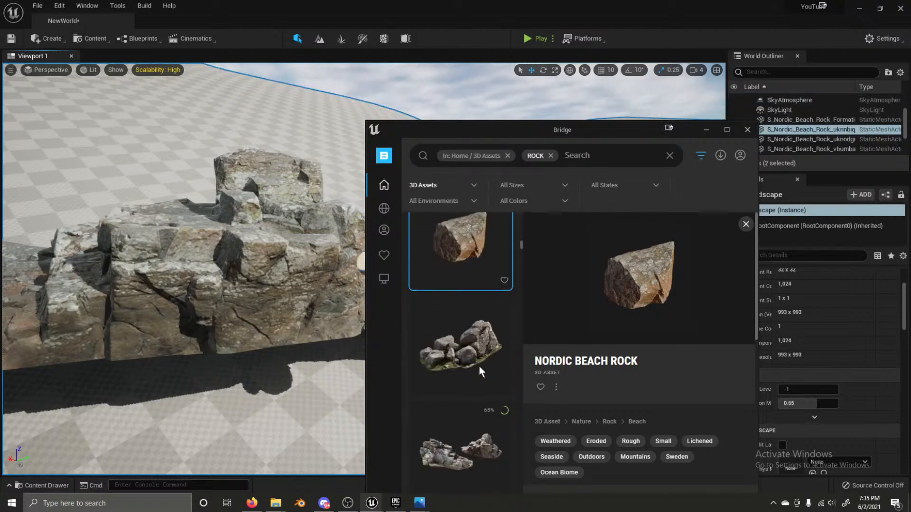
pyautogui.scroll(1, 484, 298)
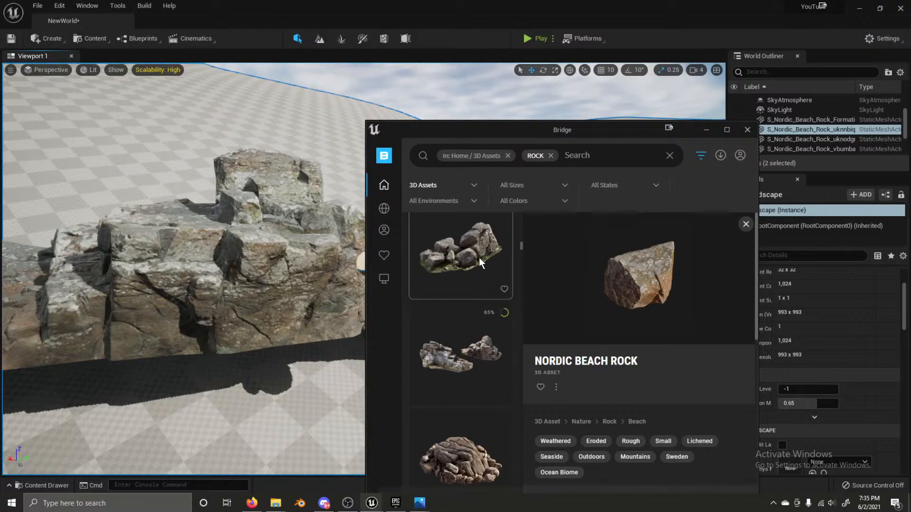
pyautogui.moveTo(481, 262); pyautogui.dragTo(293, 382)
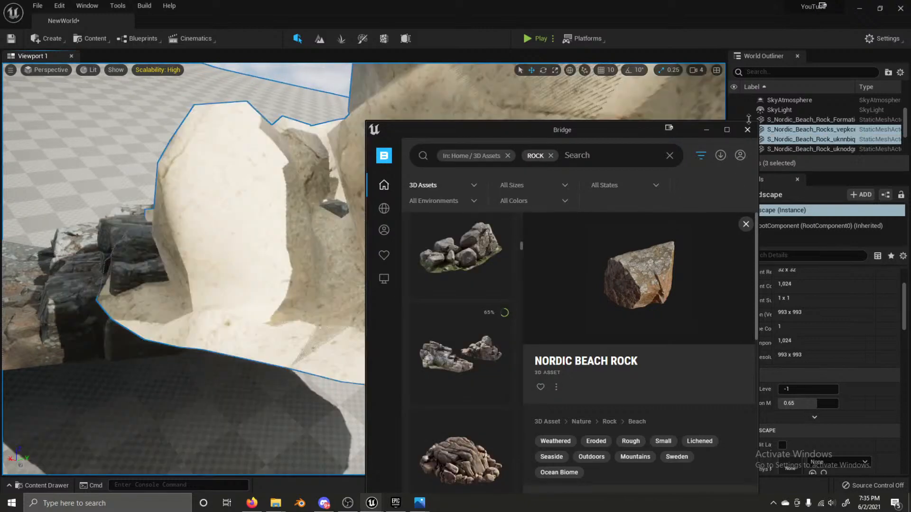
pyautogui.click(747, 137)
pyautogui.scroll(1, 363, 269)
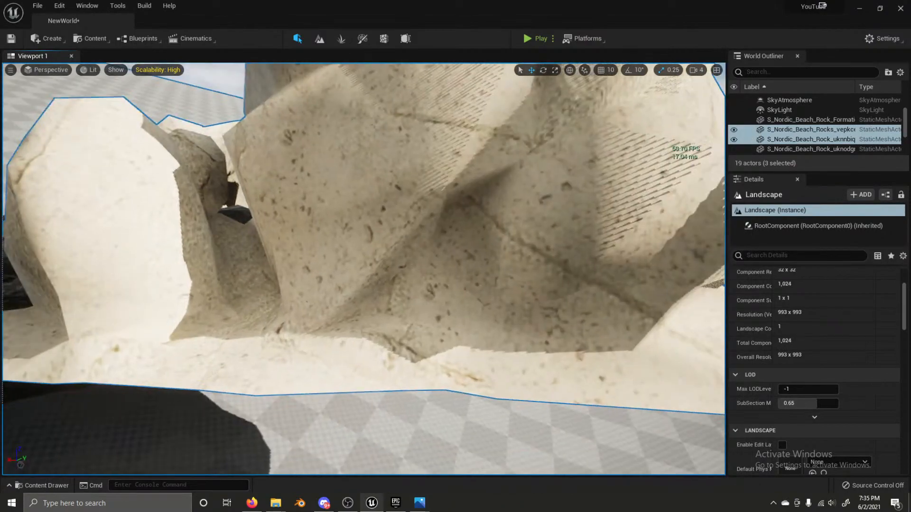
pyautogui.scroll(-5, 311, 245)
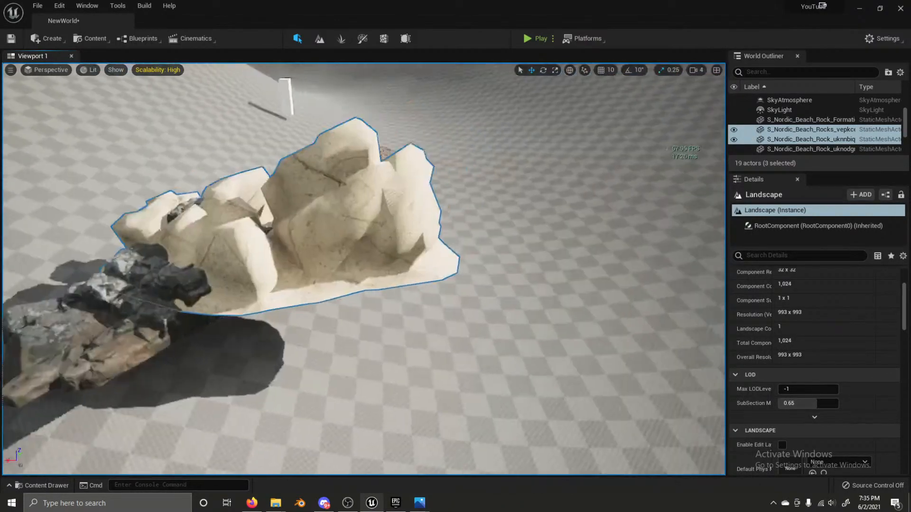
# Step: Rotate the boulder cluster to about -49° around Z and set its uniform scale to 0.5
pyautogui.click(287, 260)
pyautogui.moveTo(287, 260)
pyautogui.keyDown('alt'); pyautogui.mouseDown()
pyautogui.moveTo(332, 265)
pyautogui.moveTo(288, 260)
pyautogui.mouseUp(); pyautogui.keyUp('alt')
pyautogui.press('e')
pyautogui.moveTo(345, 314); pyautogui.dragTo(429, 283)
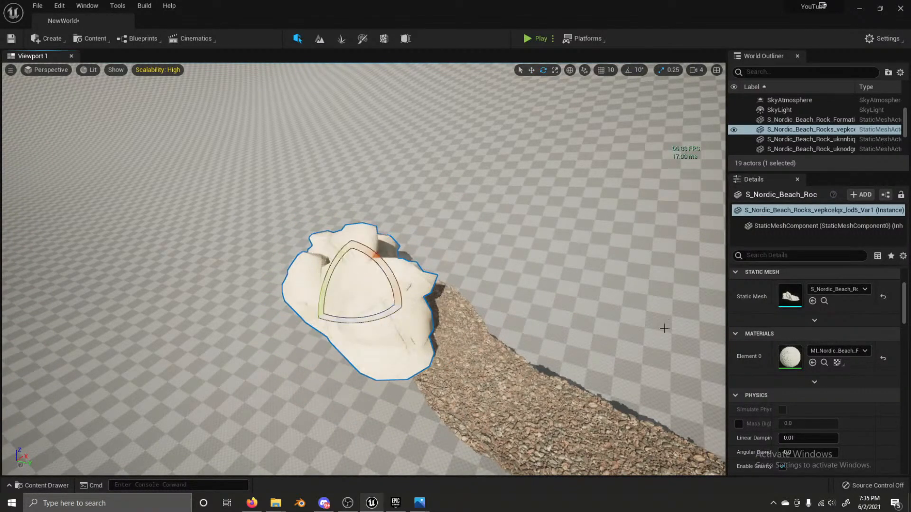
pyautogui.scroll(3, 804, 339)
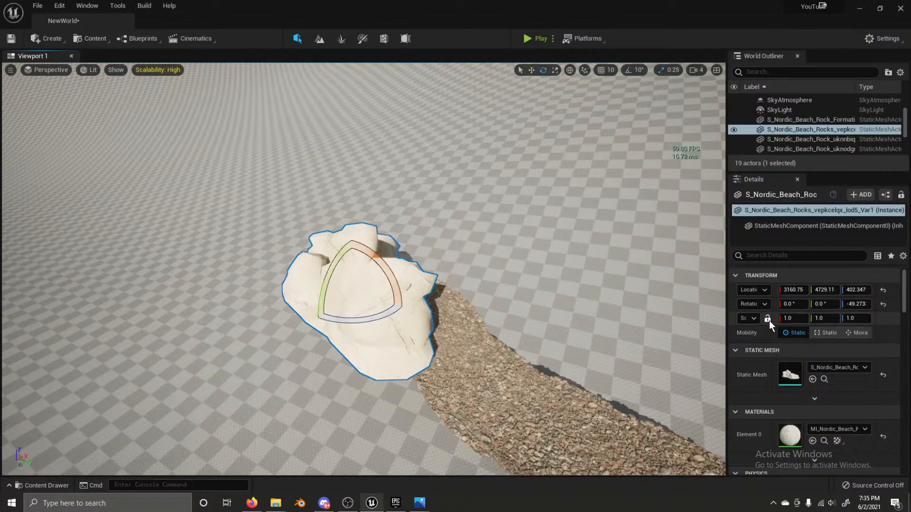
pyautogui.write('0.5')
pyautogui.press('Return')
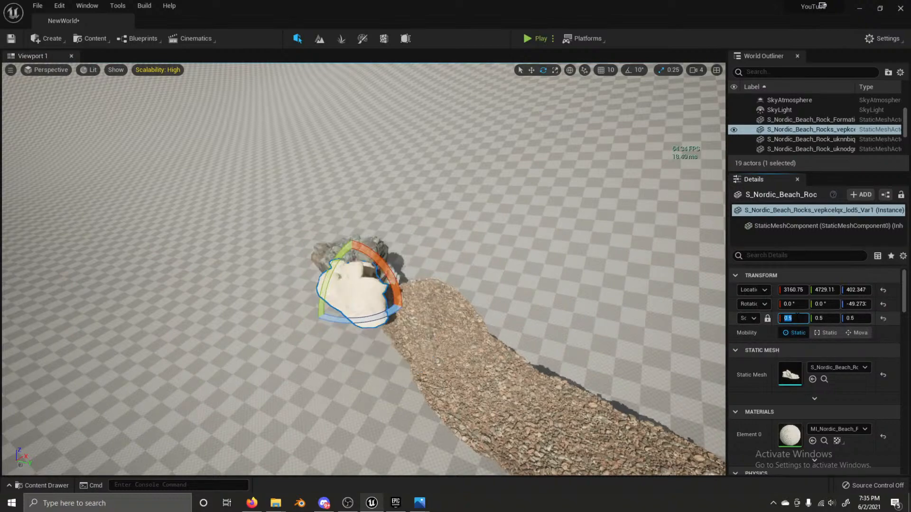
# Step: Lower the boulder cluster to a Z location of about 163 so it sinks into the landscape in front of the formation
pyautogui.moveTo(638, 269); pyautogui.dragTo(305, 200)
pyautogui.press('f')
pyautogui.press('w')
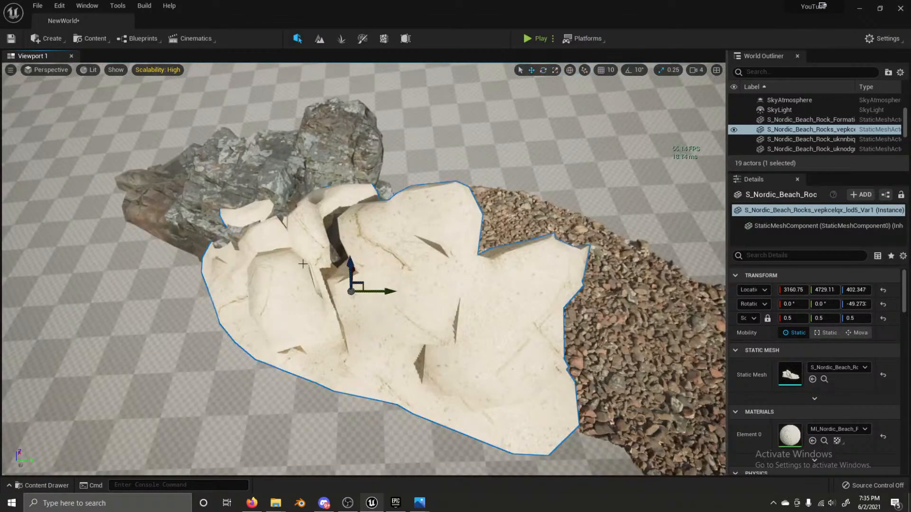
pyautogui.moveTo(357, 269); pyautogui.dragTo(344, 450)
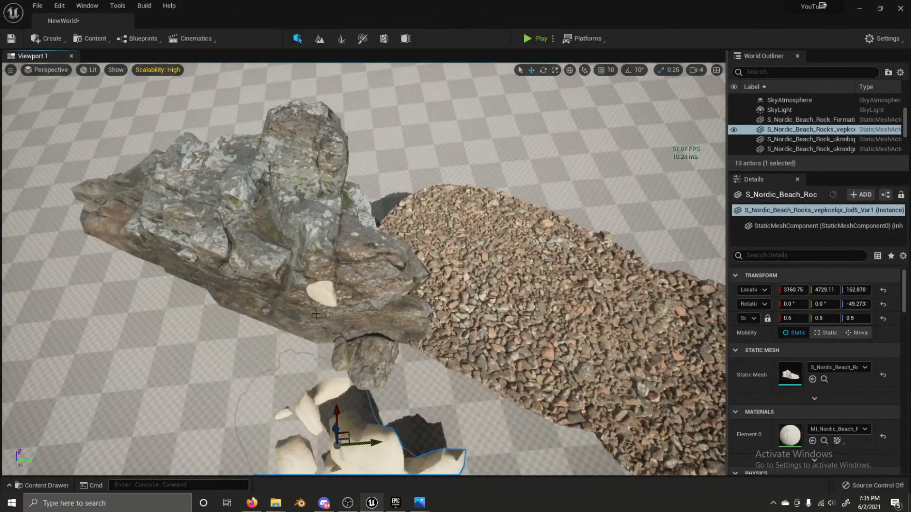
# Step: Move the small pale rock down beside the boulder at the formation's foot, to Z about 320, and set its uniform scale to 1.34
pyautogui.click(317, 297)
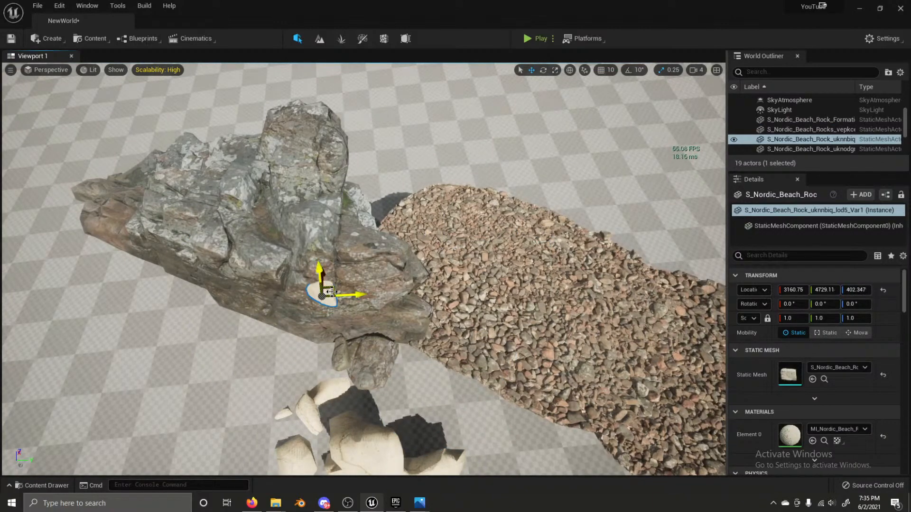
pyautogui.moveTo(311, 331); pyautogui.dragTo(369, 314, button='right')
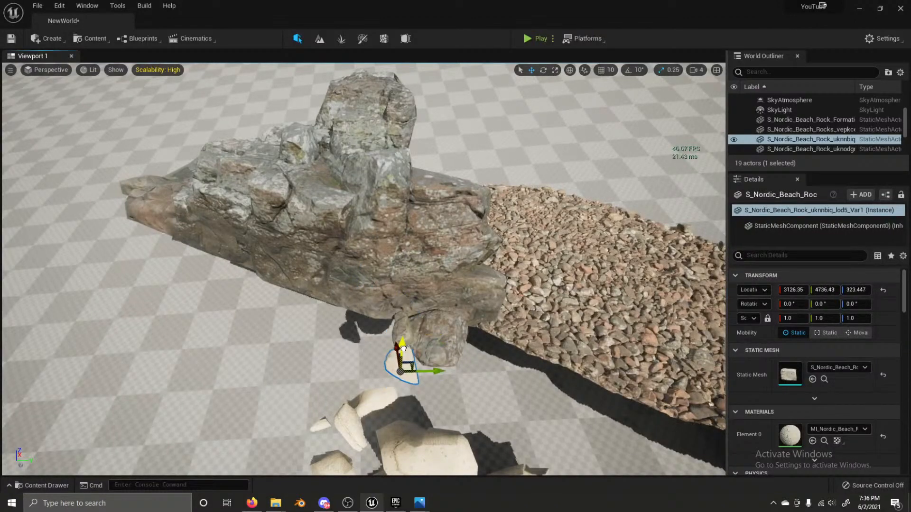
pyautogui.moveTo(403, 349); pyautogui.dragTo(403, 352)
pyautogui.moveTo(403, 353); pyautogui.dragTo(307, 336, button='right')
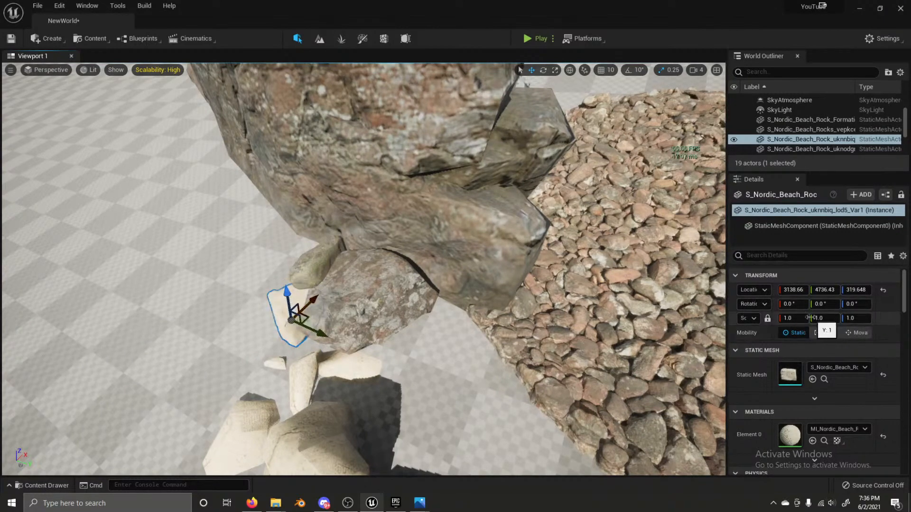
pyautogui.moveTo(809, 318); pyautogui.dragTo(812, 317)
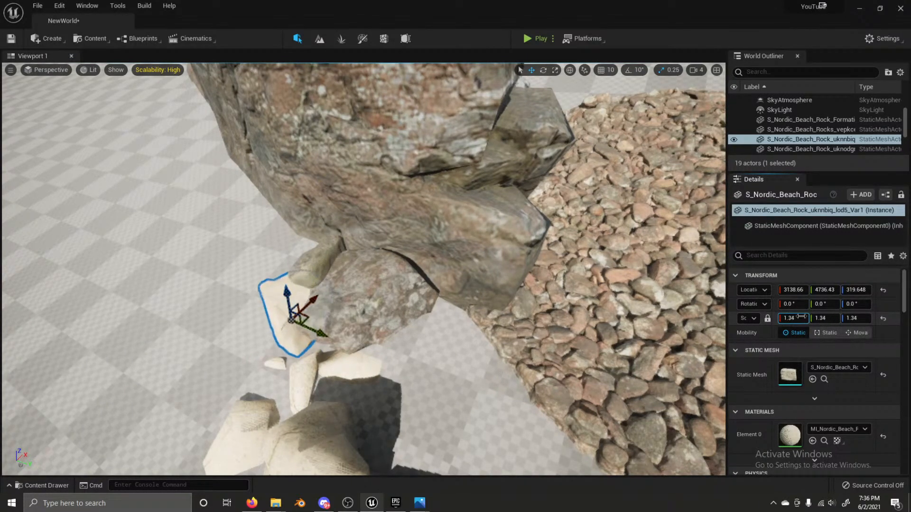
pyautogui.moveTo(363, 266); pyautogui.dragTo(398, 239, button='right')
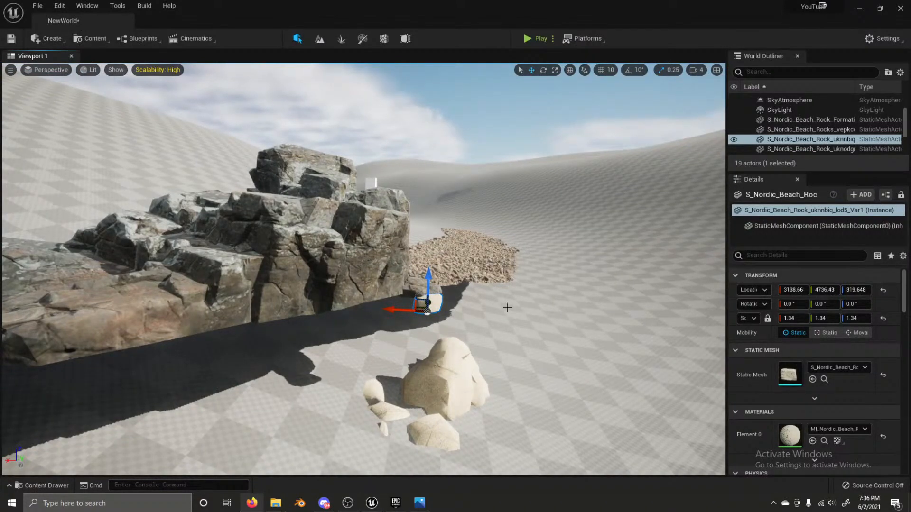
# Step: Raise the small pale rock against the lichened boulder to a Z location of about 330
pyautogui.moveTo(507, 307); pyautogui.dragTo(475, 307, button='right')
pyautogui.click(482, 234)
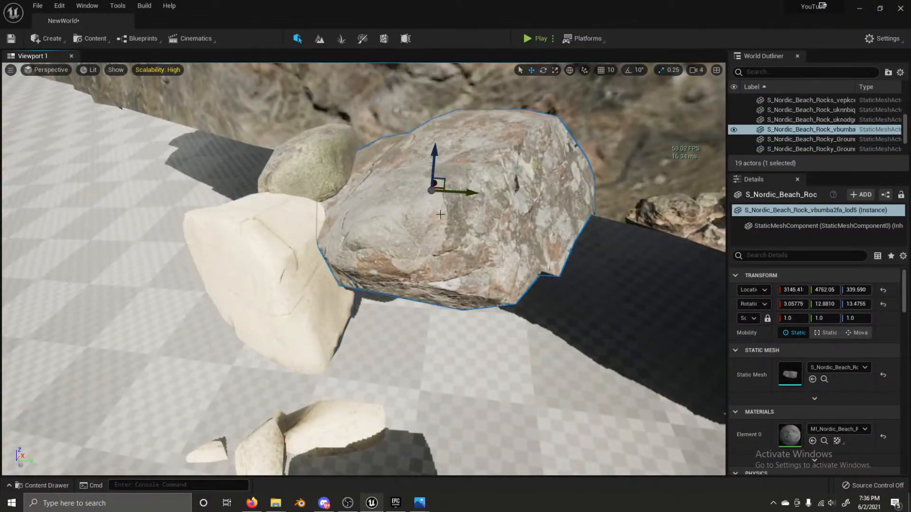
pyautogui.click(308, 169)
pyautogui.click(289, 256)
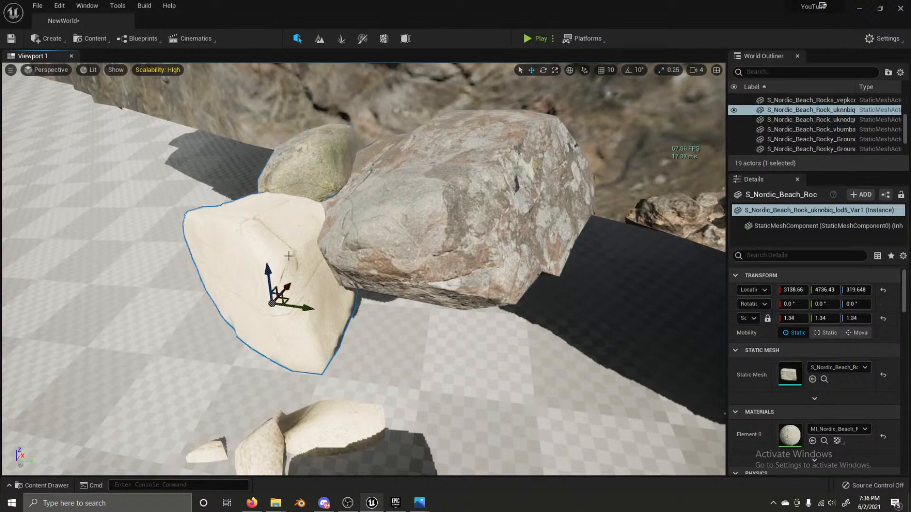
pyautogui.moveTo(268, 274); pyautogui.dragTo(273, 216)
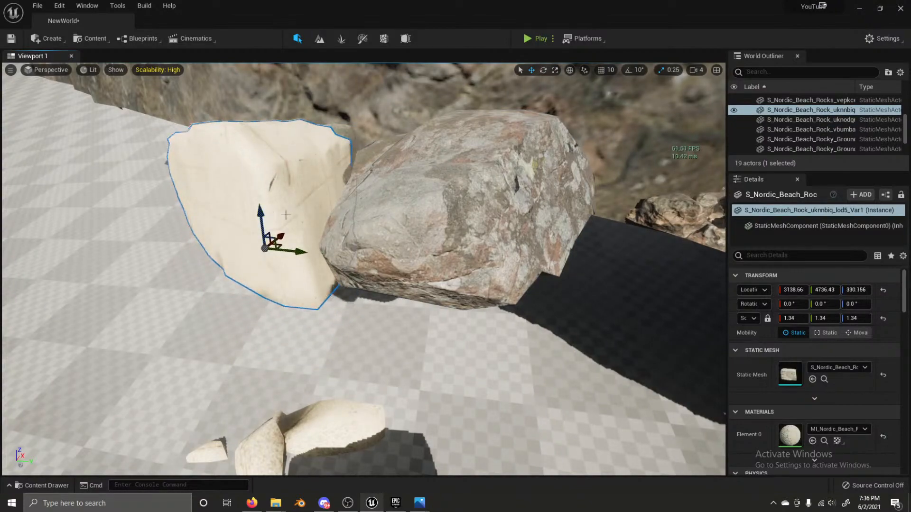
# Step: Raise the pale boulder cluster and move it to the edge of the pebble ground, at about X 3062, Y 4881, Z 291
pyautogui.moveTo(420, 459); pyautogui.dragTo(424, 442, button='right')
pyautogui.click(418, 409)
pyautogui.moveTo(307, 401); pyautogui.dragTo(304, 266)
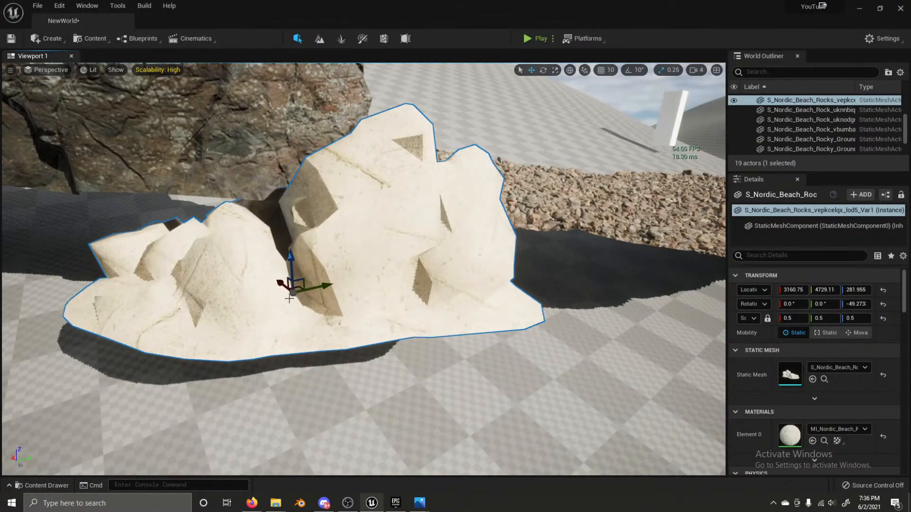
pyautogui.keyDown('shift'); pyautogui.moveTo(289, 299); pyautogui.dragTo(595, 399); pyautogui.keyUp('shift')
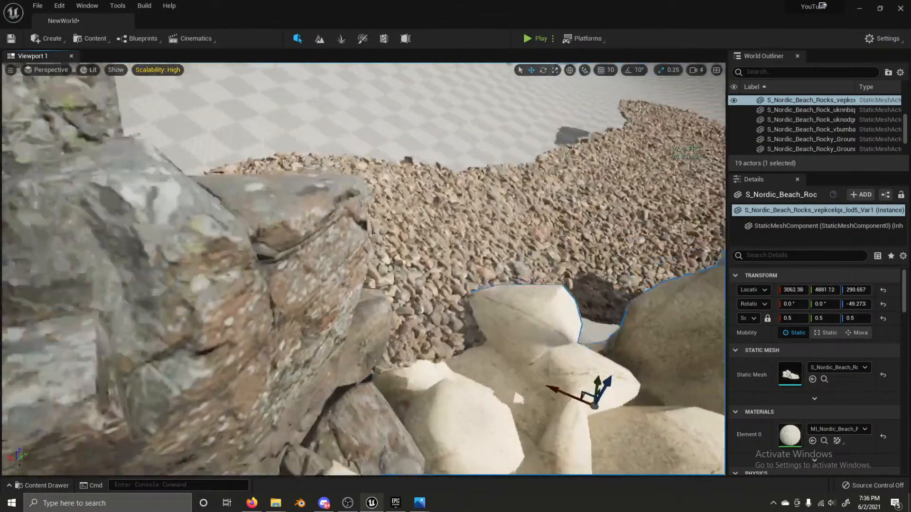
# Step: Rotate the boulder cluster to about -238° around Z and shift it along the pebble edge to about X 3090, Y 4929, Z 284
pyautogui.press('f')
pyautogui.press('e')
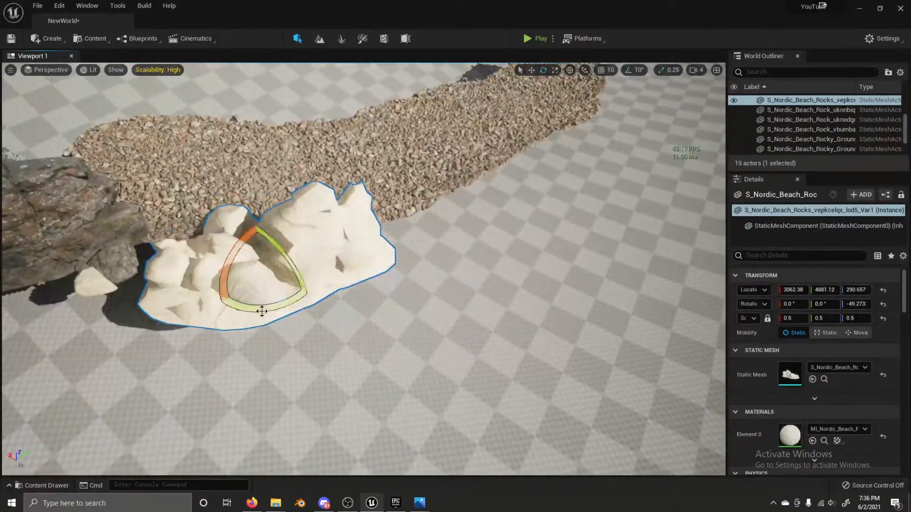
pyautogui.moveTo(261, 311); pyautogui.dragTo(322, 296)
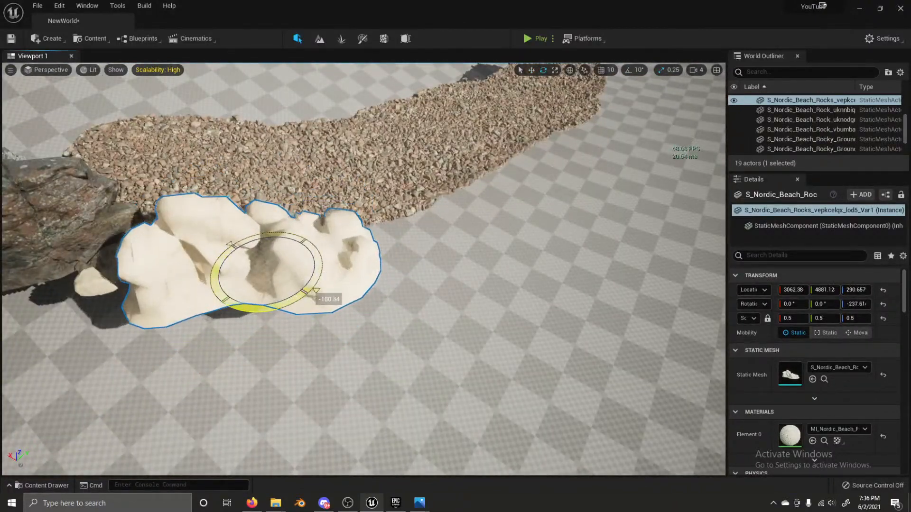
pyautogui.press('w')
pyautogui.moveTo(277, 271); pyautogui.dragTo(262, 216)
# Step: Reposition the boulder cluster at about X 3131, Y 4887, Z 313 and turn it to about -401.5° around Z
pyautogui.moveTo(324, 248)
pyautogui.mouseDown(button='right')
pyautogui.moveTo(265, 259)
pyautogui.moveTo(324, 247)
pyautogui.mouseUp(button='right')
pyautogui.press('d')
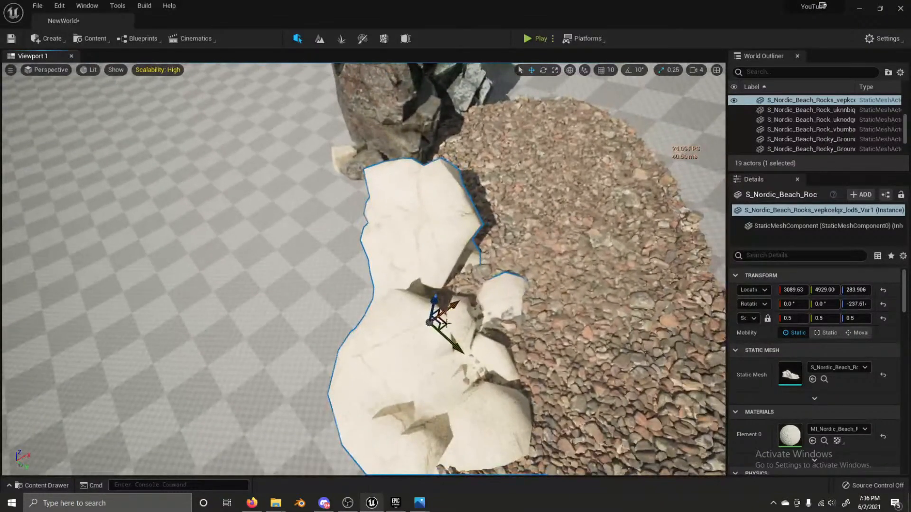
pyautogui.moveTo(446, 326)
pyautogui.mouseDown()
pyautogui.moveTo(471, 275)
pyautogui.moveTo(446, 319)
pyautogui.moveTo(430, 252)
pyautogui.moveTo(383, 322)
pyautogui.moveTo(423, 300)
pyautogui.moveTo(441, 265)
pyautogui.moveTo(431, 246)
pyautogui.moveTo(442, 336)
pyautogui.mouseUp()
pyautogui.press('w')
pyautogui.press('e')
pyautogui.moveTo(396, 307); pyautogui.dragTo(413, 327)
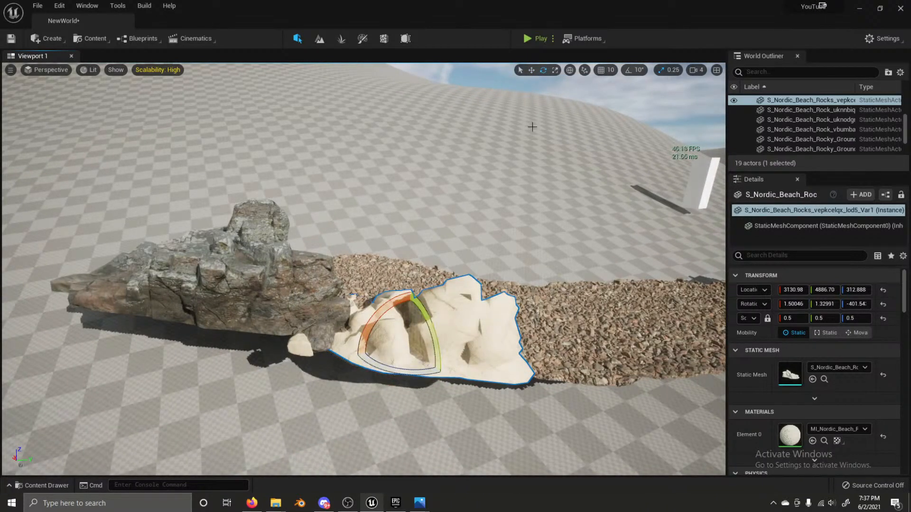
# Step: Switch the transform to local space, tilt the boulder cluster to about -10.7° around X and lower it to Z about 294
pyautogui.click(569, 75)
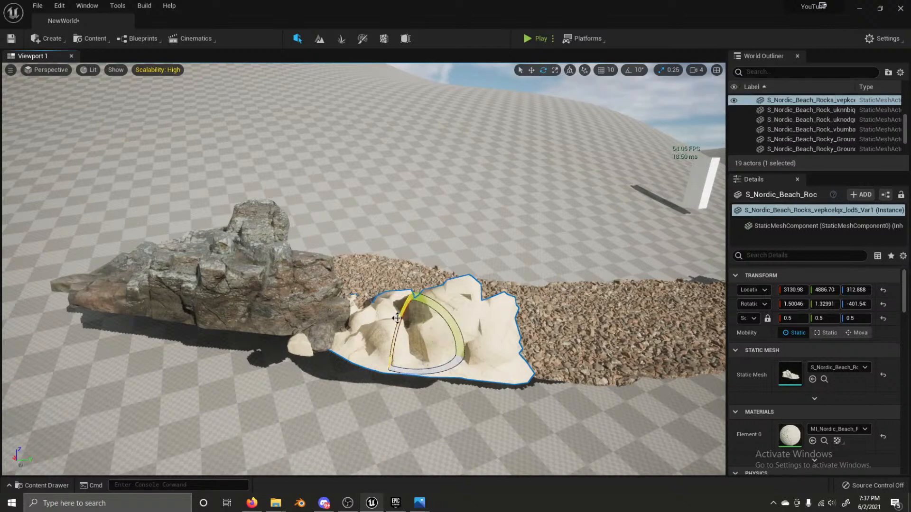
pyautogui.moveTo(394, 323)
pyautogui.mouseDown()
pyautogui.moveTo(403, 314)
pyautogui.moveTo(407, 327)
pyautogui.mouseUp()
pyautogui.press('w')
pyautogui.moveTo(475, 322); pyautogui.dragTo(313, 303, button='right')
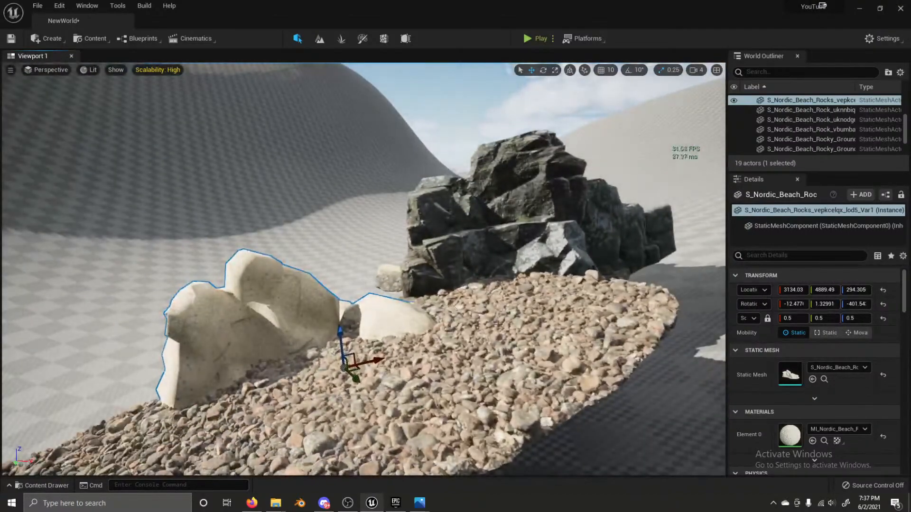
pyautogui.press('e')
pyautogui.moveTo(356, 339); pyautogui.dragTo(362, 396)
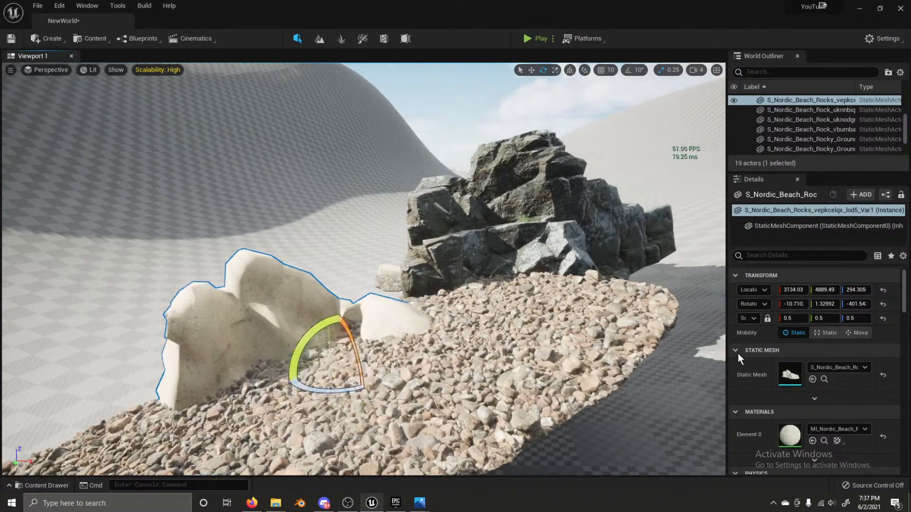
# Step: Delete the pale boulder cluster at the edge of the pebble ground
pyautogui.moveTo(307, 287); pyautogui.dragTo(247, 280, button='right')
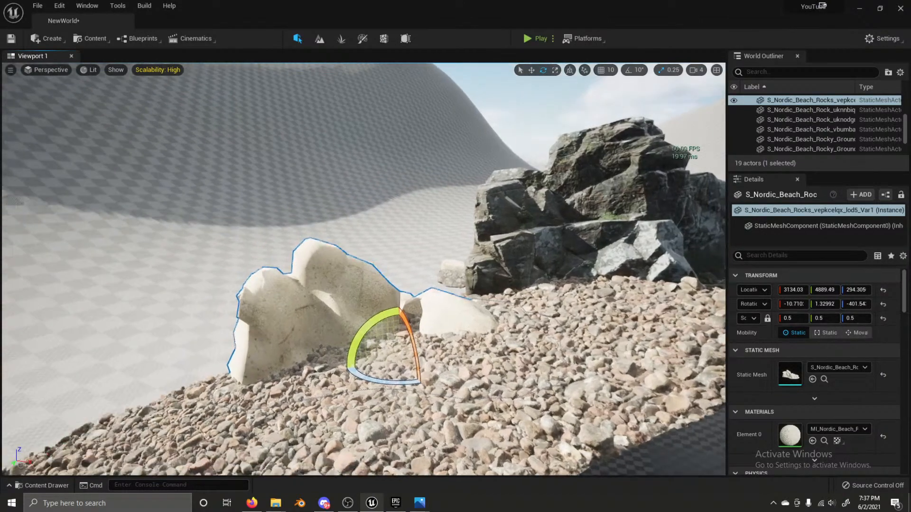
pyautogui.press('Delete')
pyautogui.moveTo(347, 293); pyautogui.dragTo(347, 322, button='right')
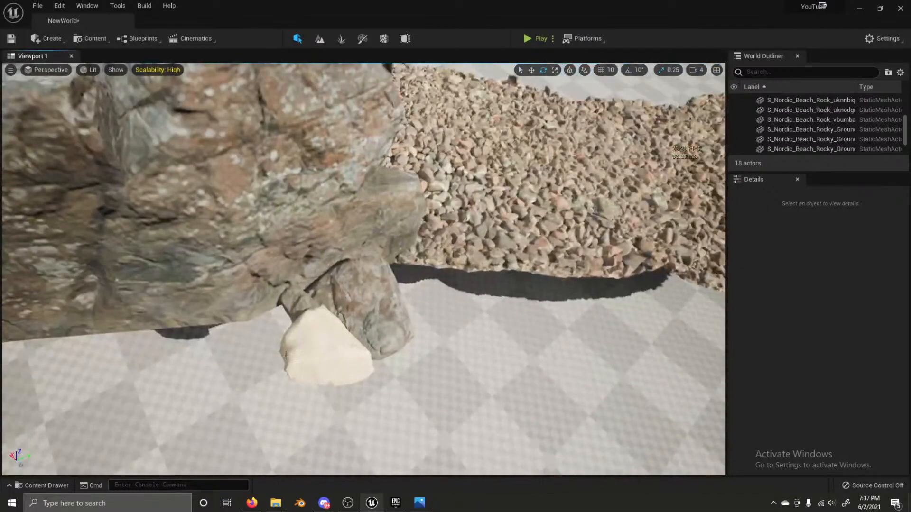
pyautogui.click(346, 322)
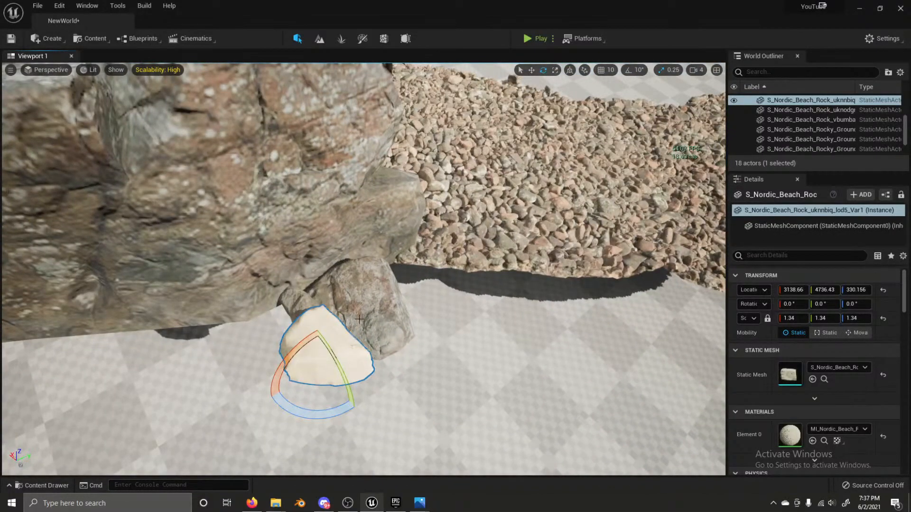
pyautogui.click(381, 504)
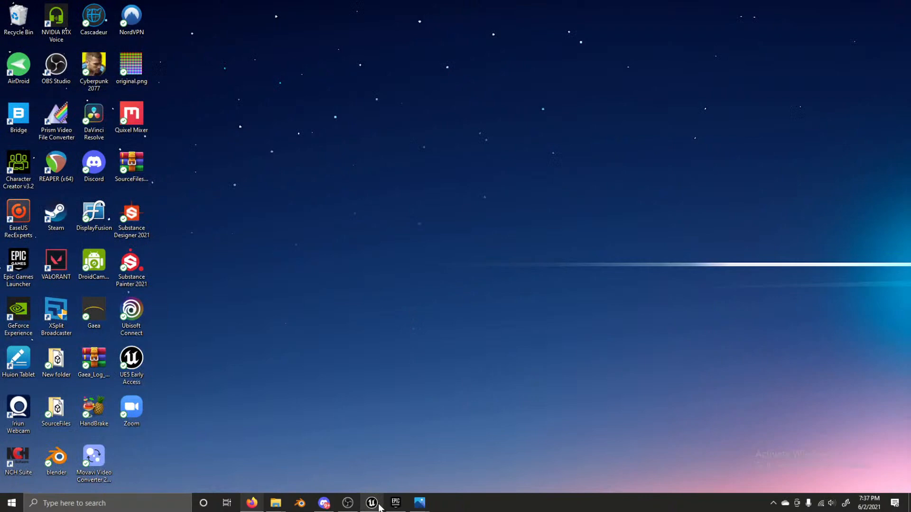
pyautogui.click(379, 507)
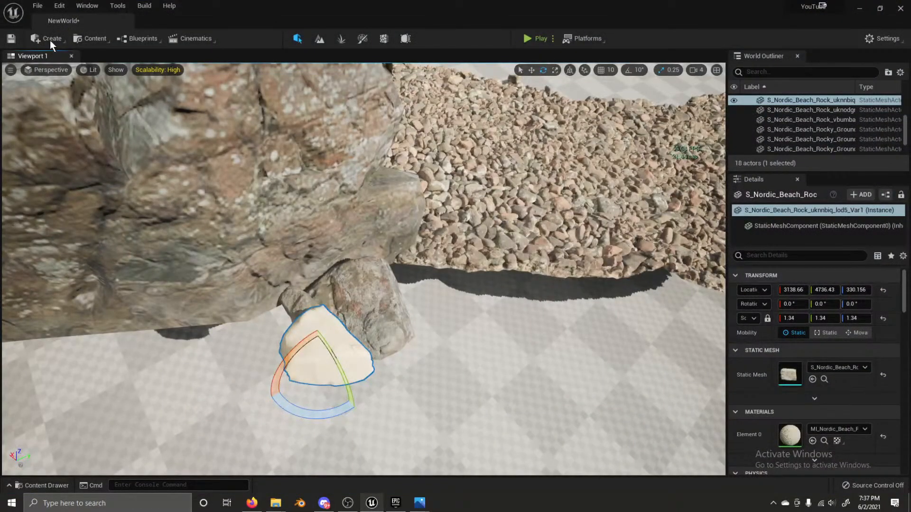
pyautogui.click(61, 5)
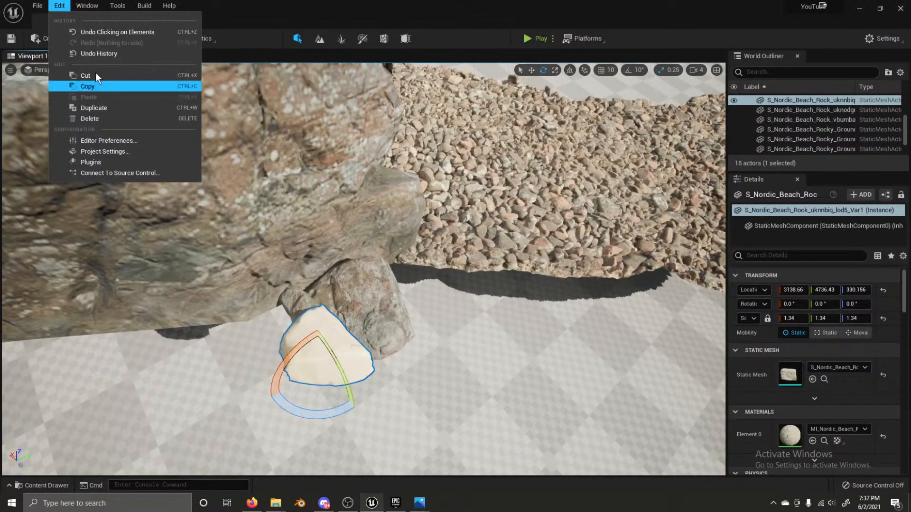
pyautogui.click(66, 5)
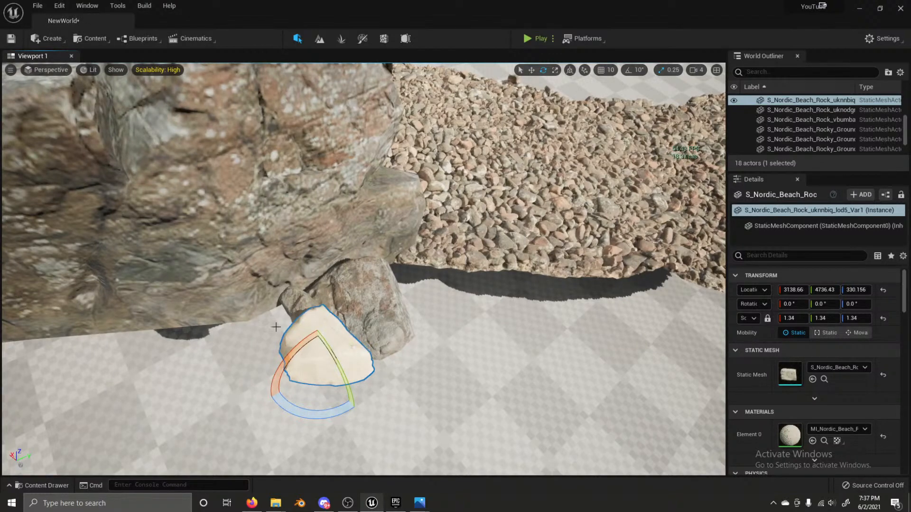
# Step: Open Quixel Bridge and add the downloaded Nordic Beach Boulder to the level near the small pale rock
pyautogui.click(92, 46)
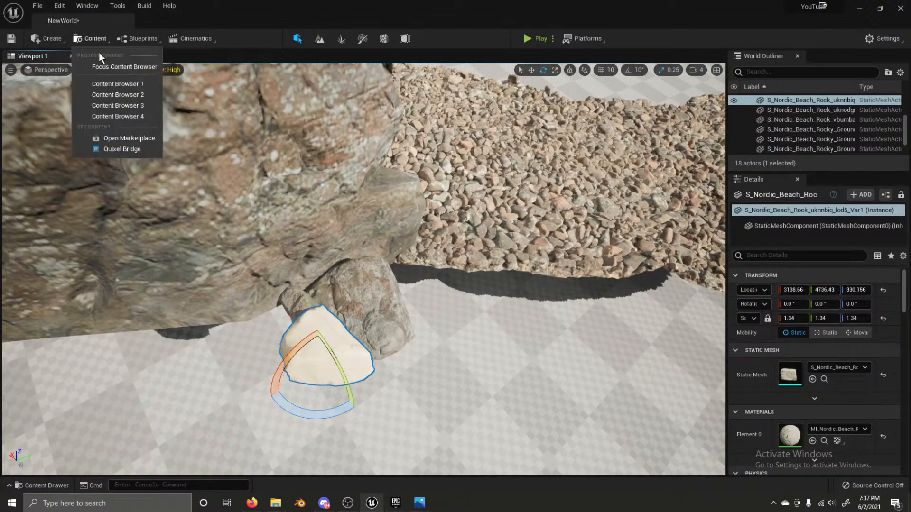
pyautogui.click(120, 149)
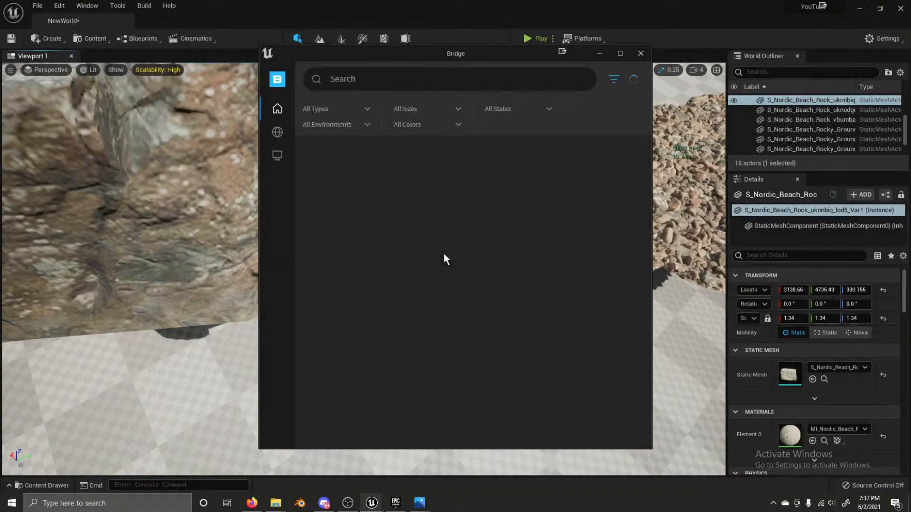
pyautogui.moveTo(414, 53); pyautogui.dragTo(656, 47)
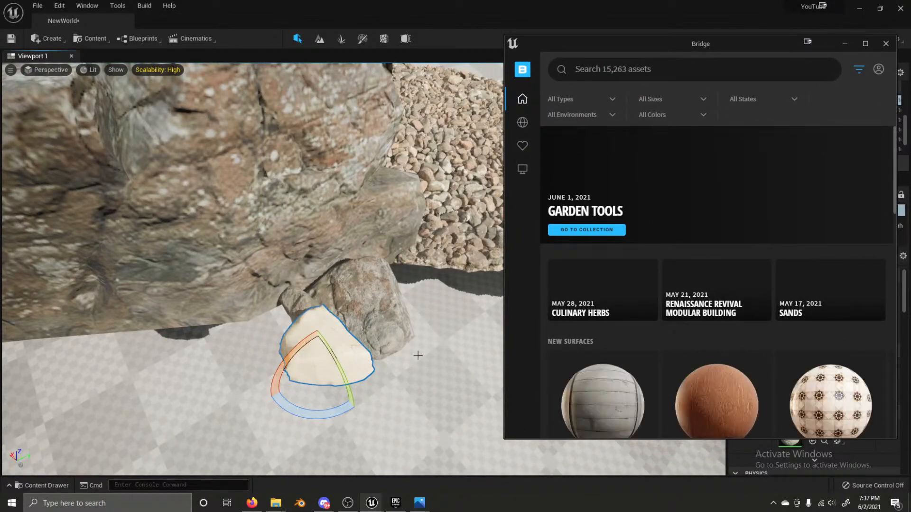
pyautogui.moveTo(523, 291)
pyautogui.click(525, 171)
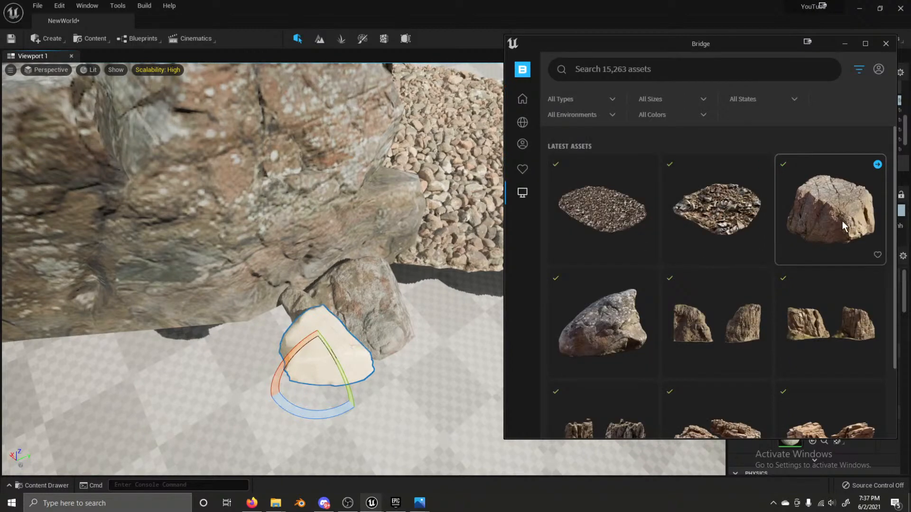
pyautogui.click(807, 203)
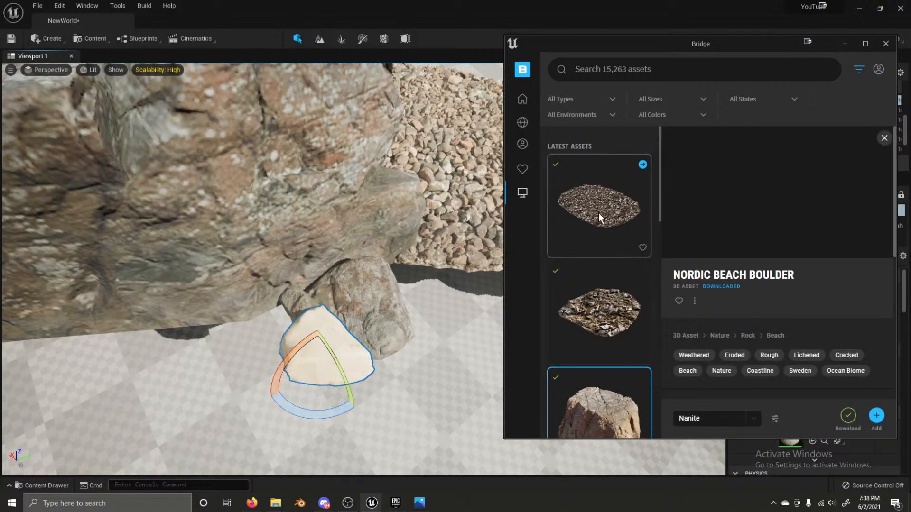
pyautogui.moveTo(605, 416); pyautogui.dragTo(374, 406)
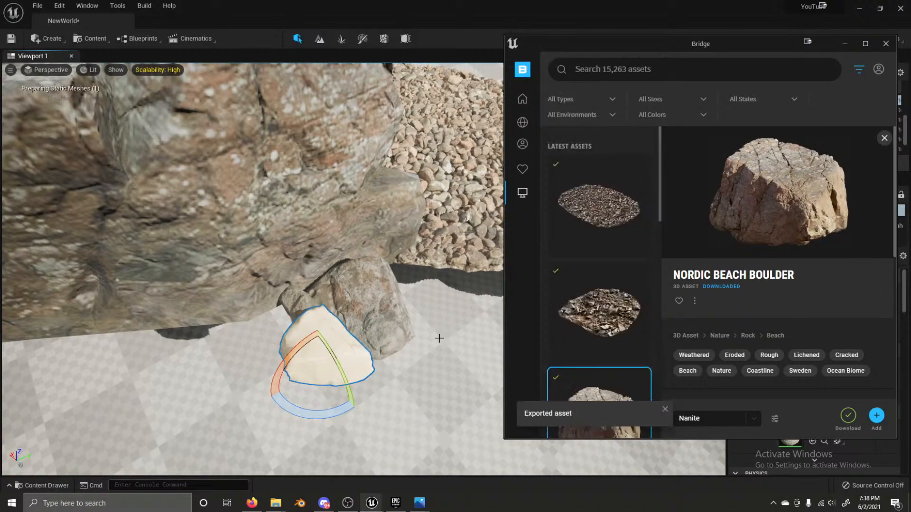
# Step: Move the new Nordic beach boulder to the pebble edge at about X 3143, Y 4868, Z 271 and rotate it to about 139° around Z
pyautogui.moveTo(424, 372); pyautogui.dragTo(287, 310, button='right')
pyautogui.click(276, 336)
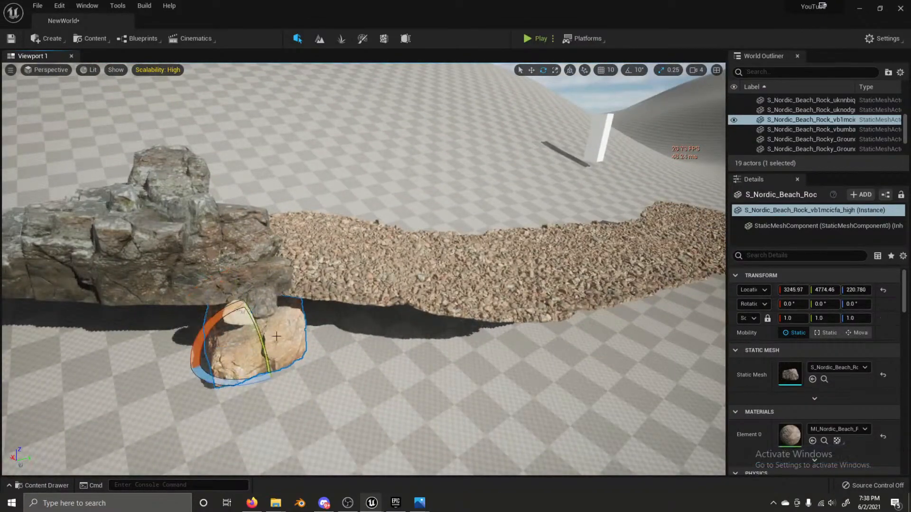
pyautogui.press('w')
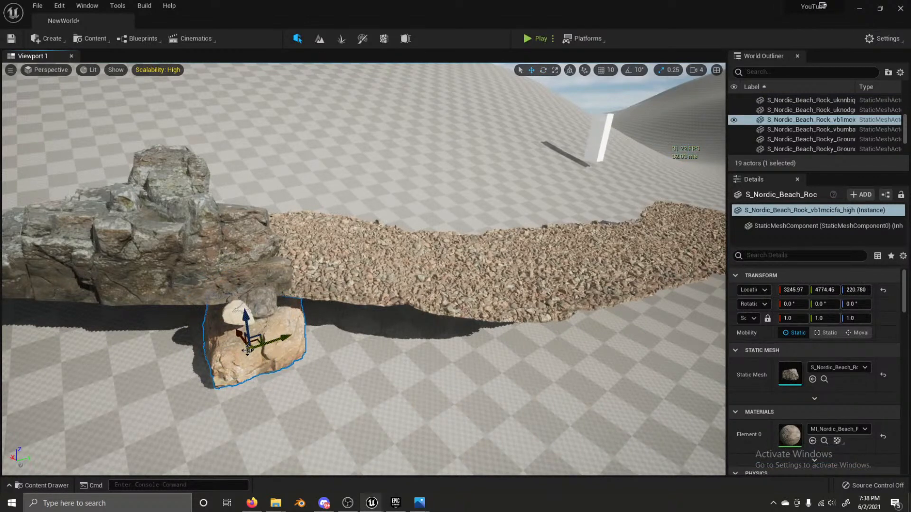
pyautogui.moveTo(248, 350); pyautogui.dragTo(343, 406)
pyautogui.moveTo(340, 374); pyautogui.dragTo(335, 298)
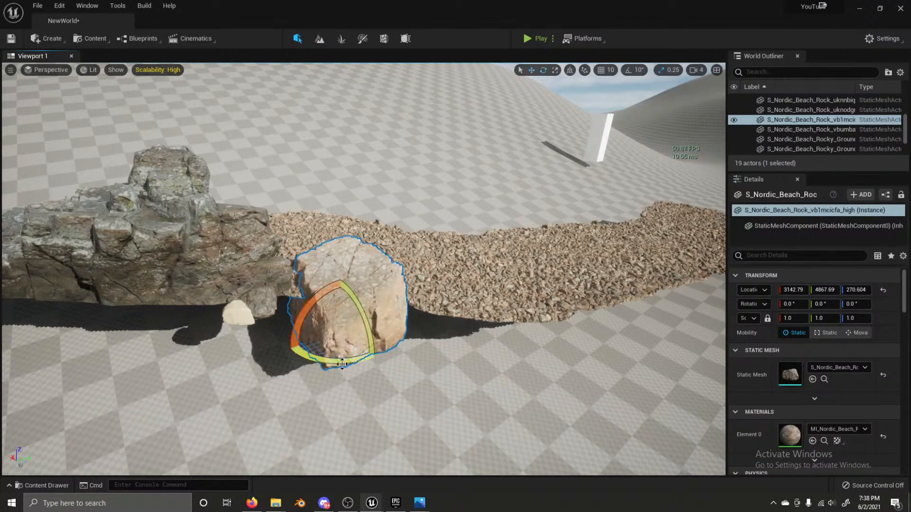
pyautogui.moveTo(342, 364); pyautogui.dragTo(407, 365)
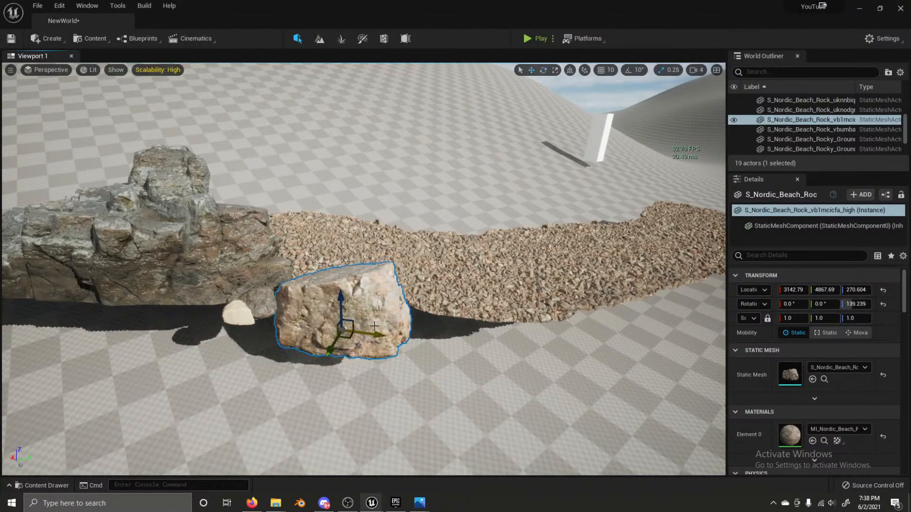
# Step: Move the Nordic beach boulder onto the rock formation at about X 3355, Y 4650, Z 387 and rotate it to about 5°, -17.2°, 130.7°
pyautogui.moveTo(344, 333); pyautogui.dragTo(113, 245)
pyautogui.moveTo(113, 245); pyautogui.dragTo(38, 233, button='right')
pyautogui.moveTo(202, 250); pyautogui.dragTo(195, 260, button='right')
pyautogui.press('e')
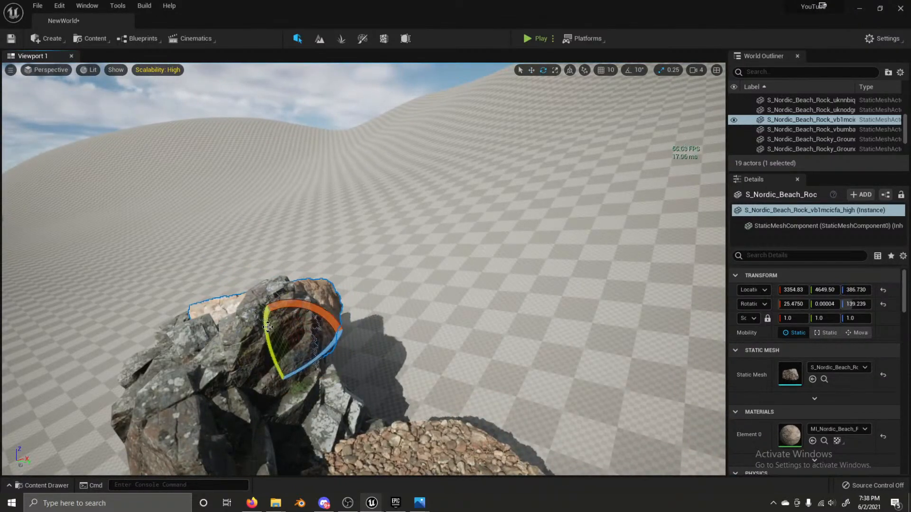
pyautogui.moveTo(267, 326); pyautogui.dragTo(271, 349)
pyautogui.moveTo(298, 314); pyautogui.dragTo(283, 304)
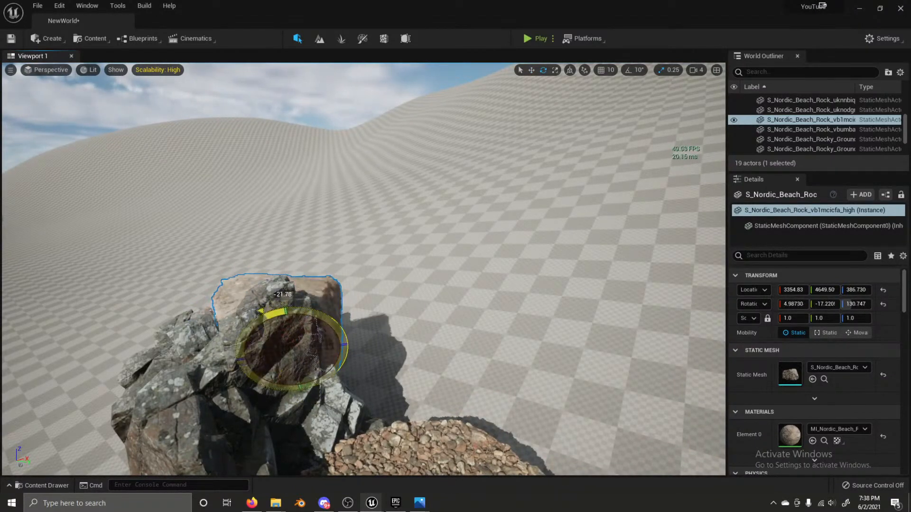
# Step: Sink the boulder into the rock formation at about X 3330, Y 4637, Z 388 and scale it uniformly to 0.6775
pyautogui.moveTo(292, 334); pyautogui.dragTo(260, 337)
pyautogui.moveTo(260, 338); pyautogui.dragTo(339, 332, button='right')
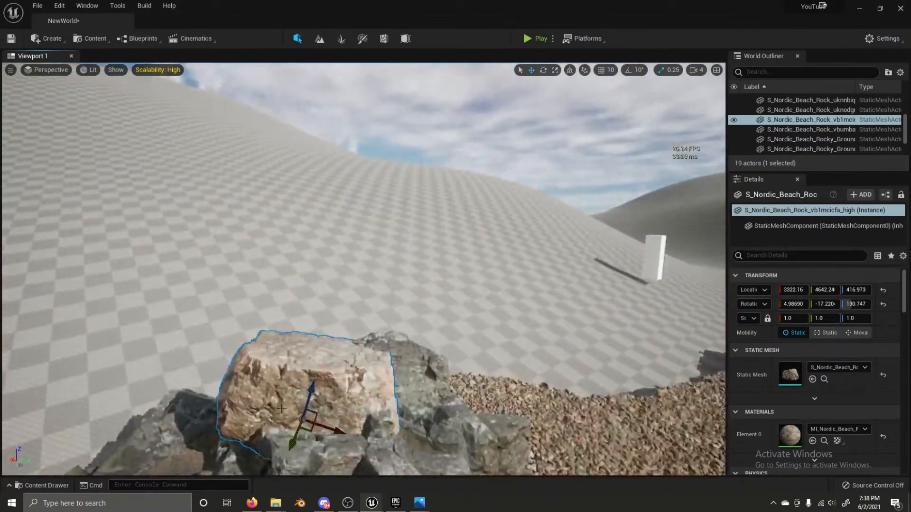
pyautogui.moveTo(307, 392); pyautogui.dragTo(290, 429)
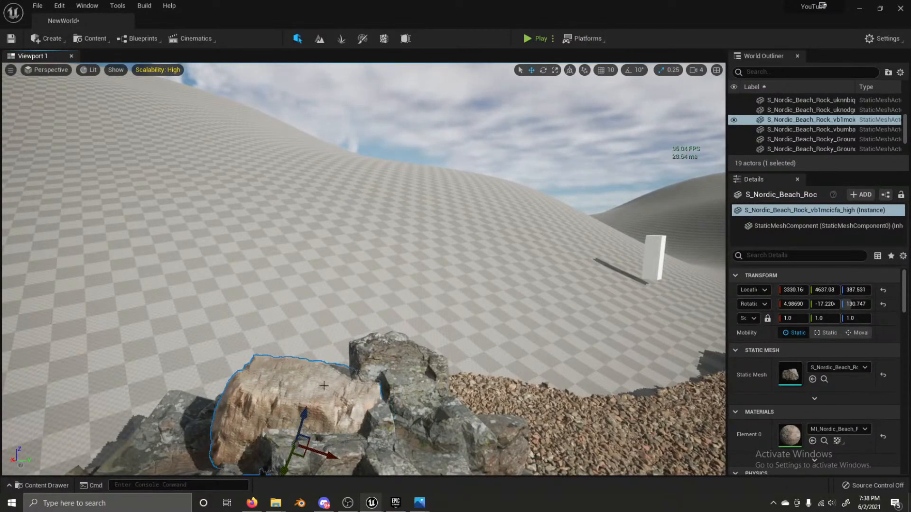
pyautogui.moveTo(342, 376); pyautogui.dragTo(329, 422, button='right')
pyautogui.moveTo(800, 319)
pyautogui.mouseDown()
pyautogui.moveTo(759, 319)
pyautogui.moveTo(800, 323)
pyautogui.mouseUp()
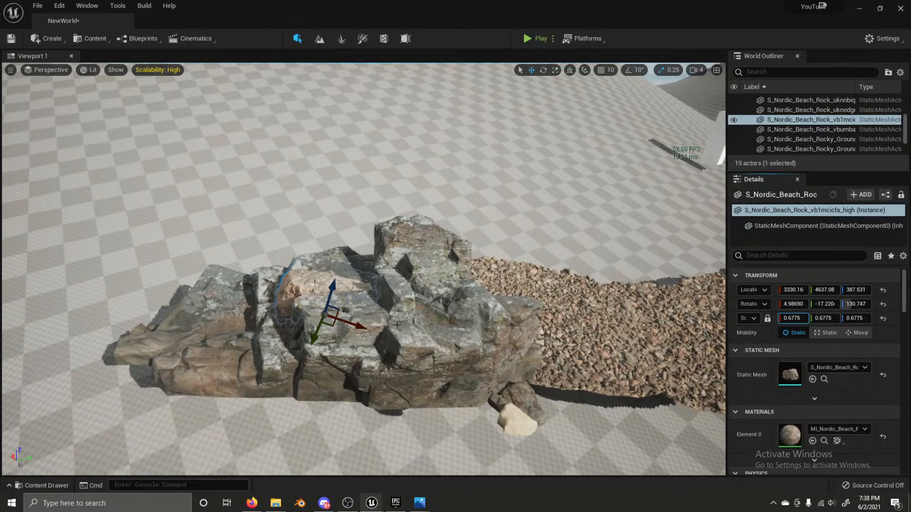
# Step: Move the boulder to the pebble edge at about X 3148, Y 4828, Z 281 and scale it uniformly to 0.4025
pyautogui.moveTo(321, 315); pyautogui.dragTo(550, 418)
pyautogui.moveTo(792, 319); pyautogui.dragTo(759, 319)
pyautogui.press('f')
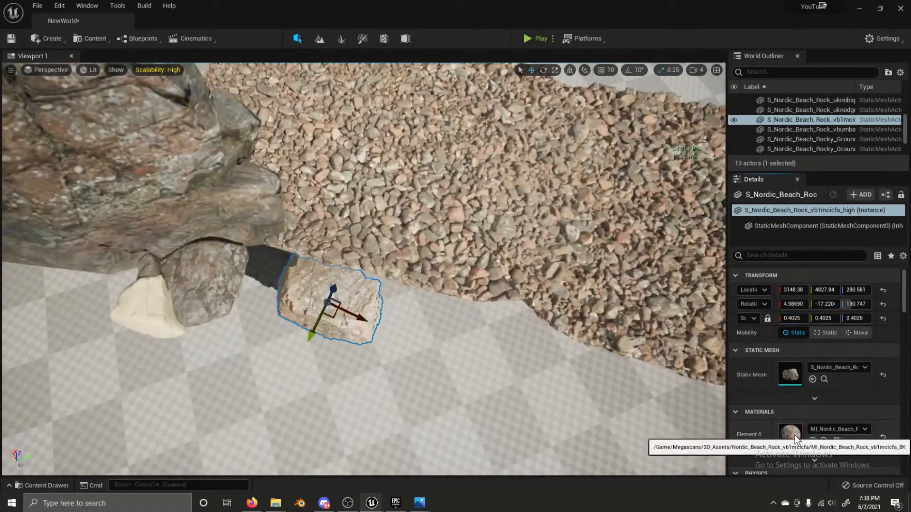
# Step: Open the boulder's material instance and delete the small pale rock beside the rock formation
pyautogui.doubleClick(790, 432)
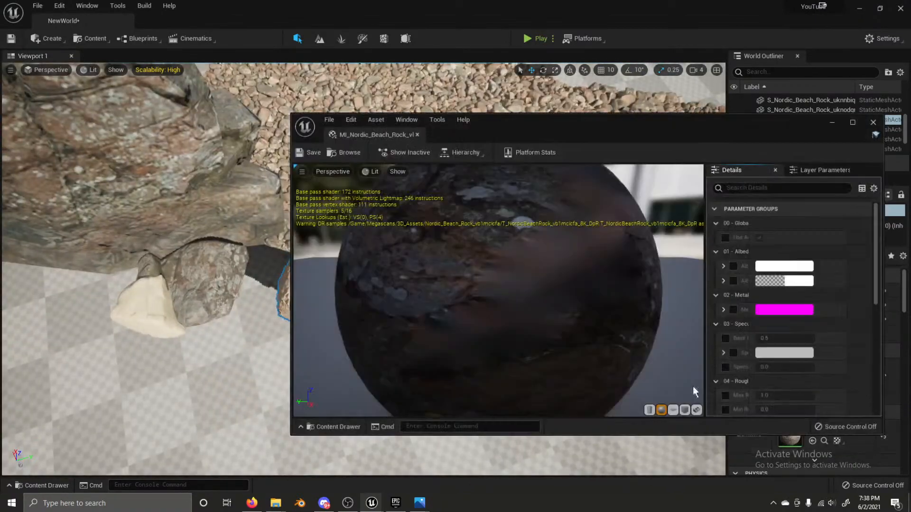
pyautogui.click(153, 314)
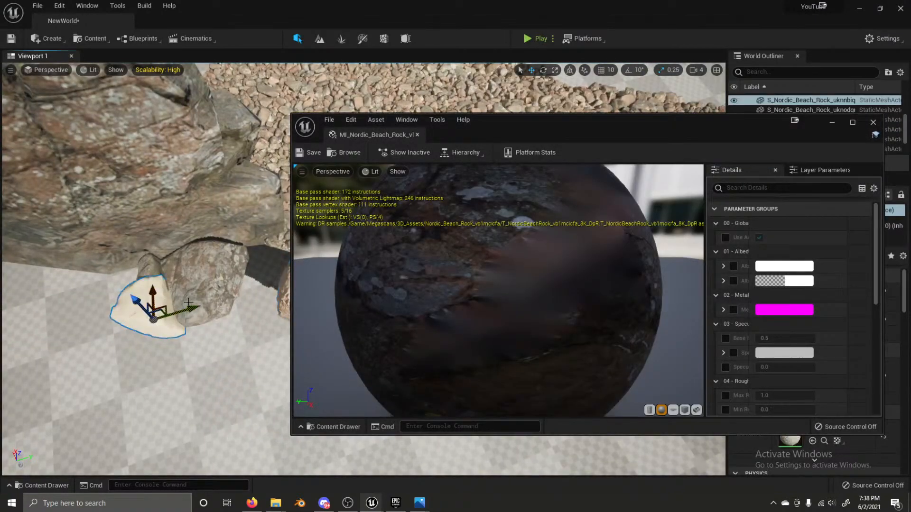
pyautogui.press('Delete')
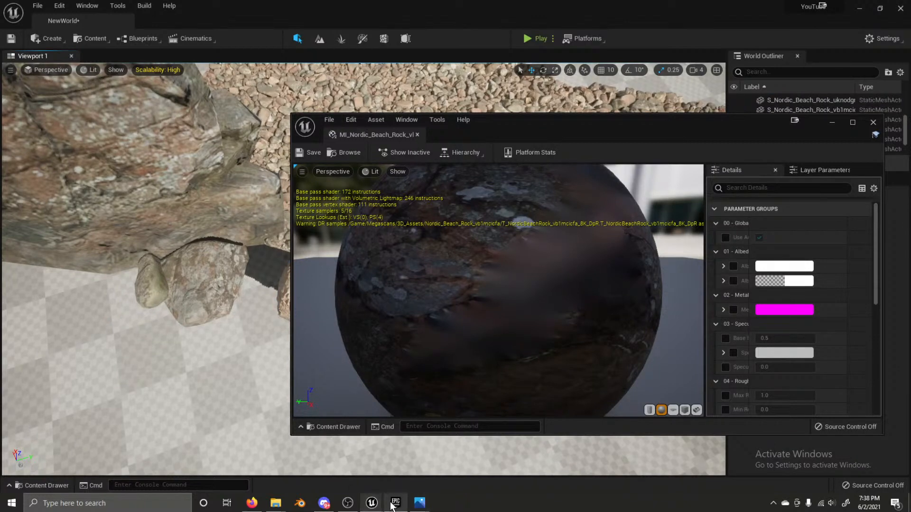
# Step: Switch to the Quixel Bridge window with the downloaded Nordic assets
pyautogui.moveTo(372, 504)
pyautogui.click(387, 465)
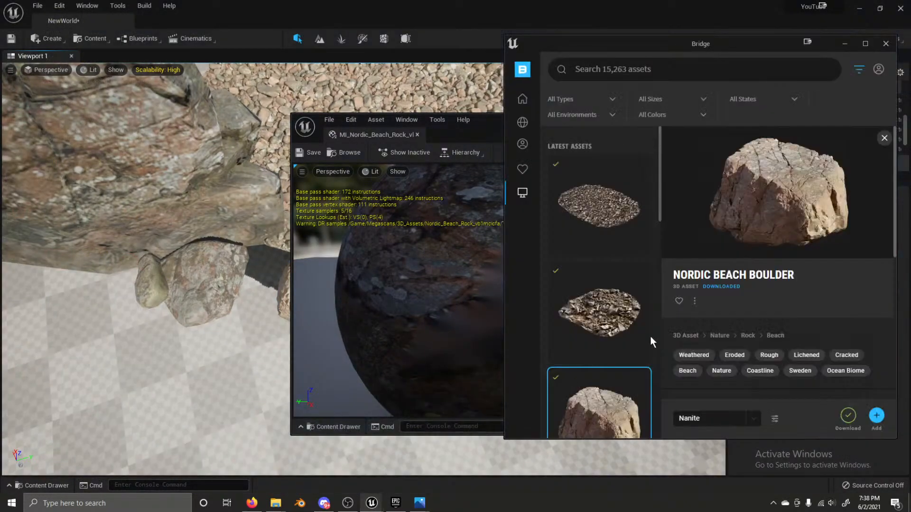
# Step: Look through the downloaded Nordic Beach rock and ground assets in Bridge
pyautogui.scroll(-6, 608, 330)
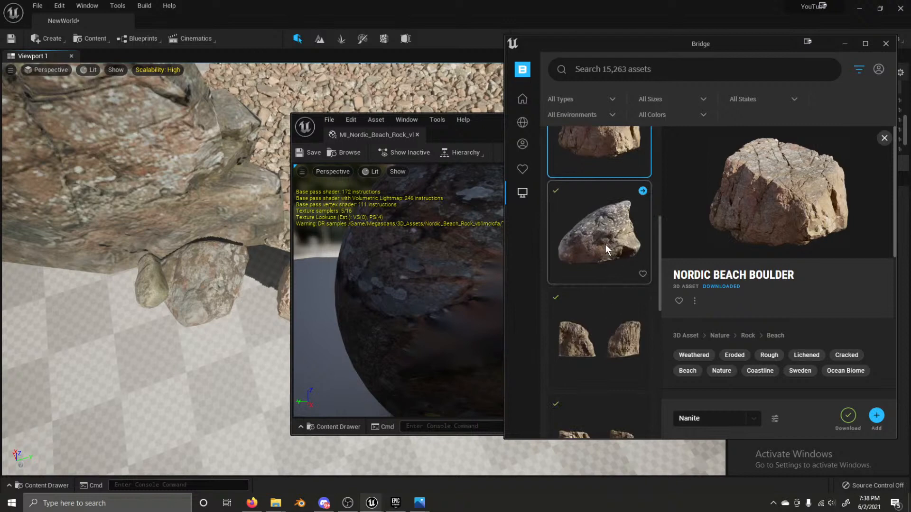
pyautogui.scroll(-10, 613, 248)
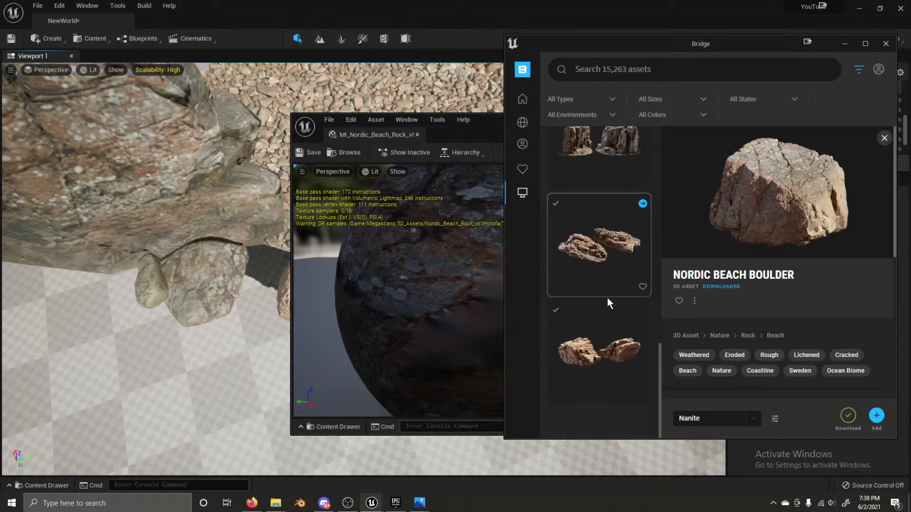
pyautogui.scroll(1, 595, 338)
pyautogui.scroll(6, 595, 336)
pyautogui.scroll(5, 589, 284)
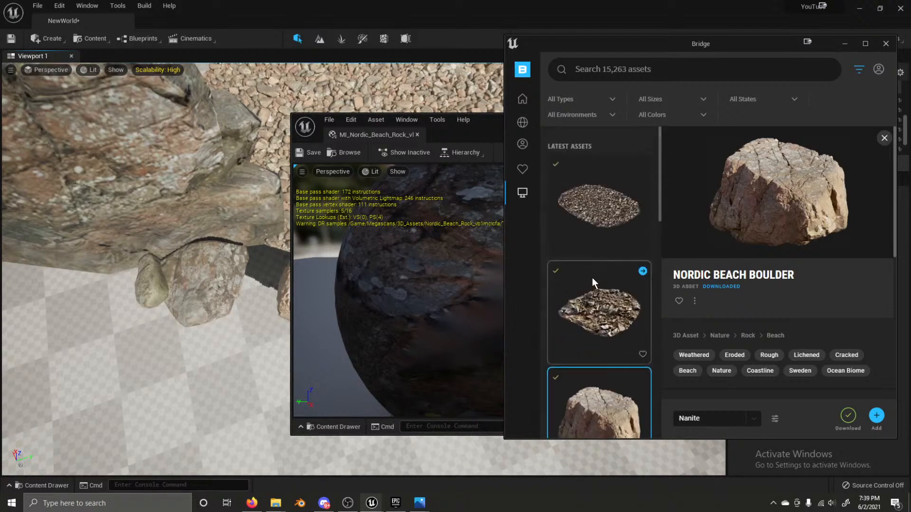
pyautogui.scroll(-2, 600, 335)
# Step: Override the albedo tint in the Nordic Beach Rock material instance with a light blue-grey hex colour, and close the material editor
pyautogui.click(477, 133)
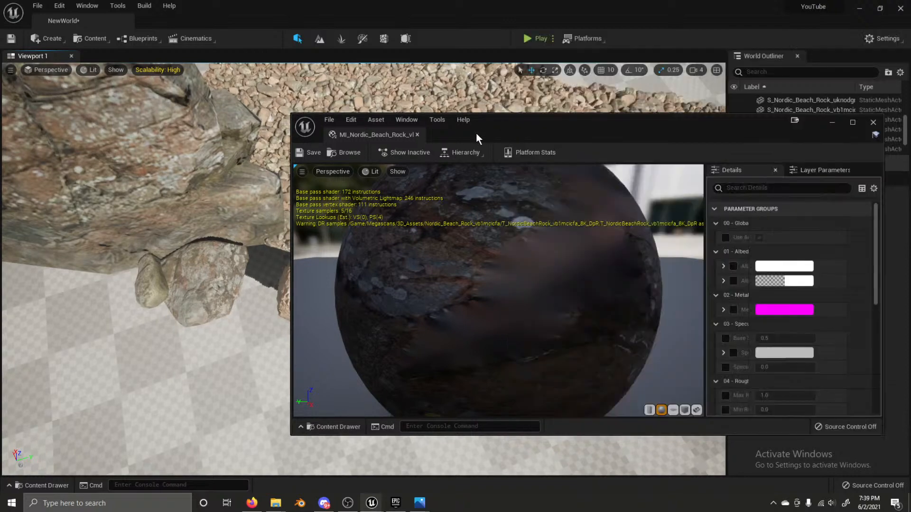
pyautogui.moveTo(570, 134); pyautogui.dragTo(624, 126)
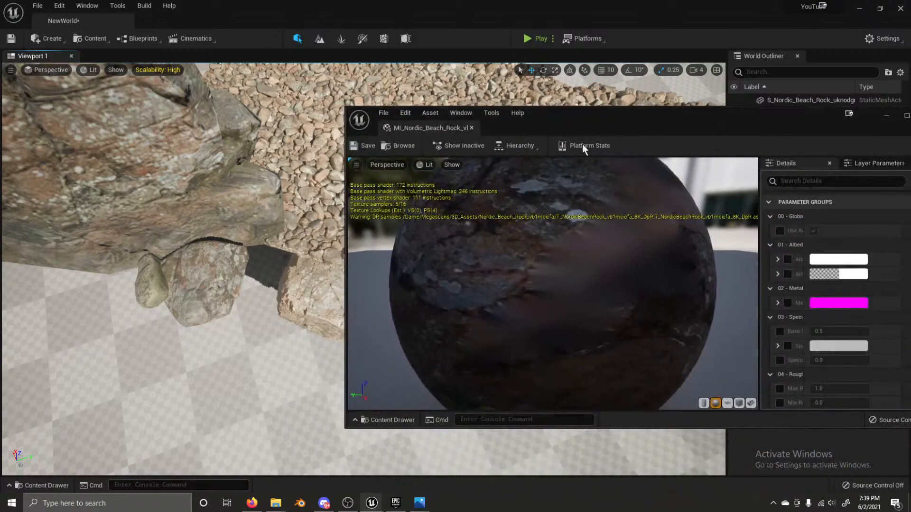
pyautogui.click(317, 282)
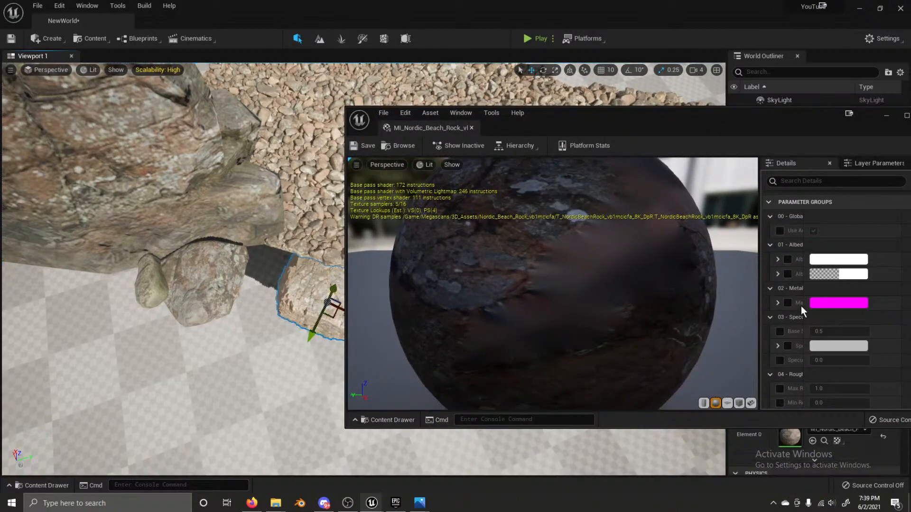
pyautogui.click(787, 259)
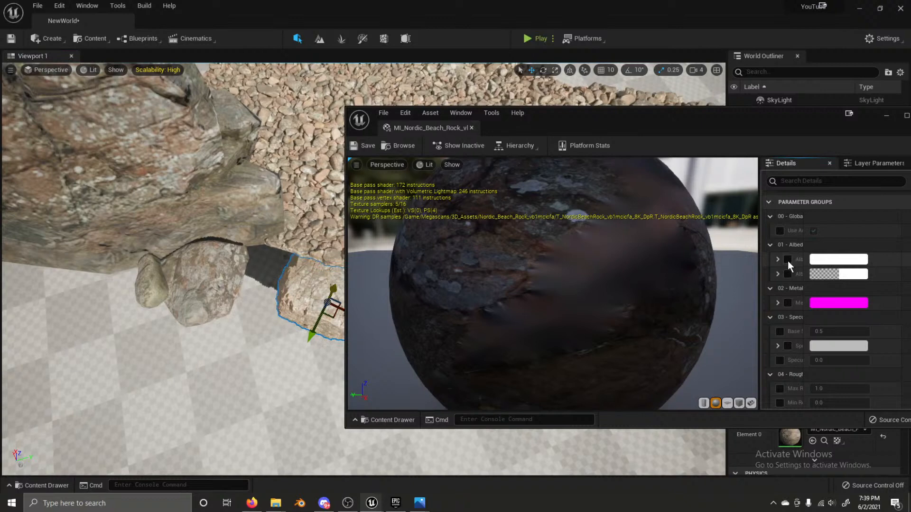
pyautogui.click(829, 263)
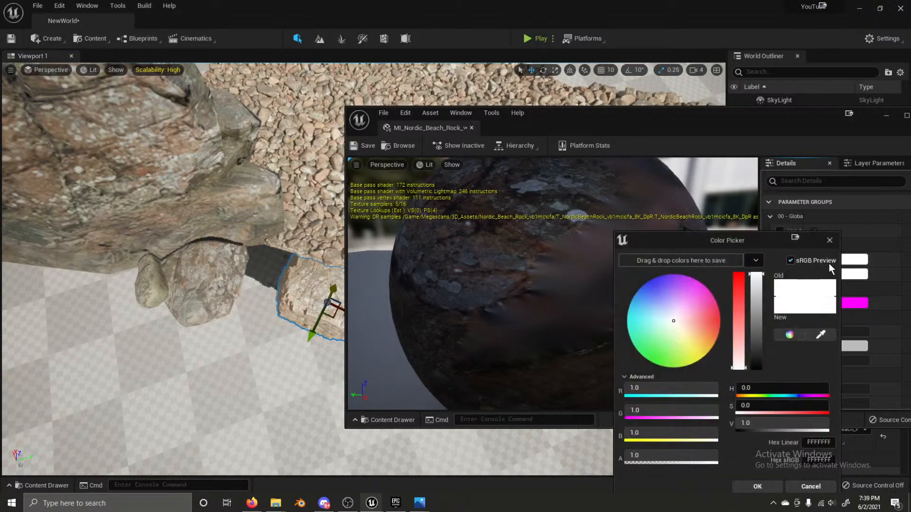
pyautogui.click(819, 444)
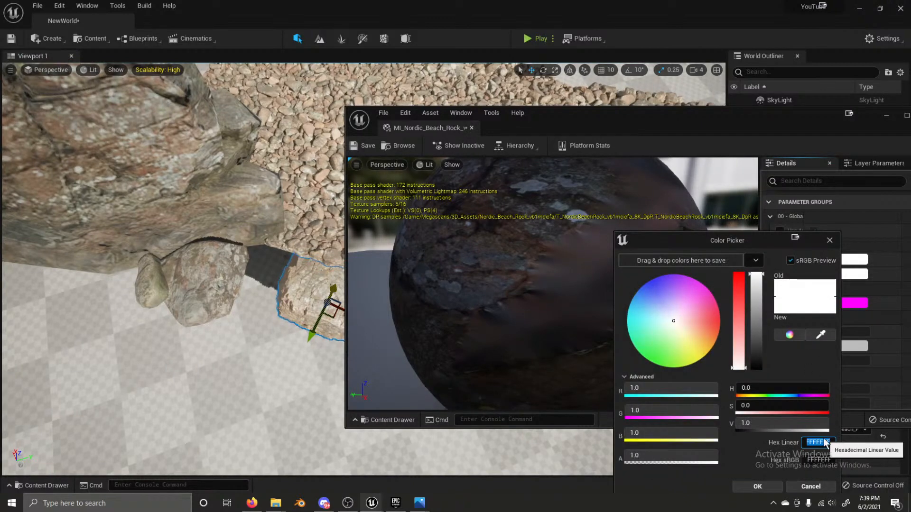
pyautogui.click(761, 485)
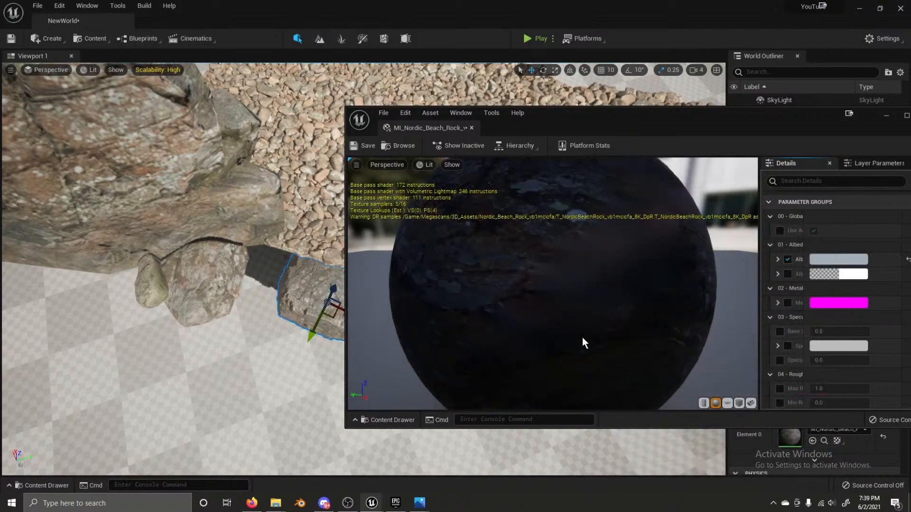
pyautogui.click(472, 127)
# Step: Move the small pale rock into the gap between the two foreground rocks and set its X rotation to about 4°
pyautogui.moveTo(368, 295); pyautogui.dragTo(329, 277)
pyautogui.click(195, 246)
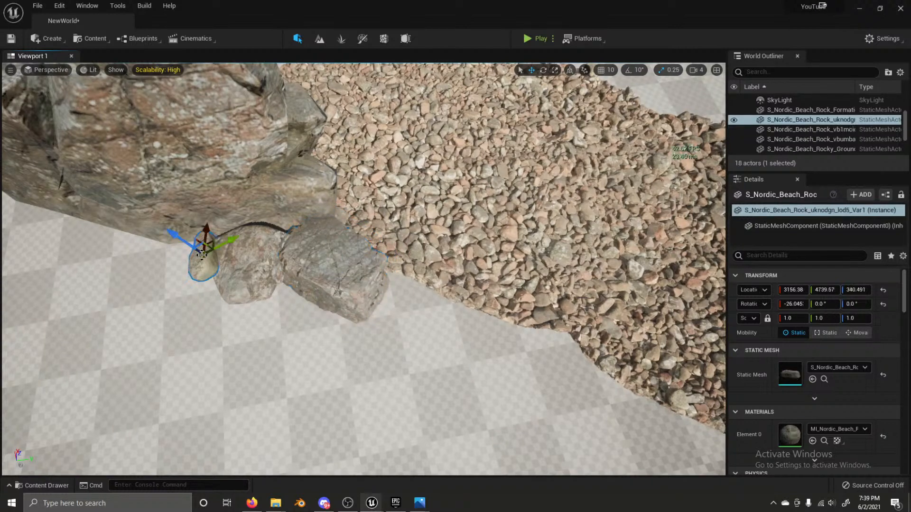
pyautogui.moveTo(195, 246); pyautogui.dragTo(280, 242)
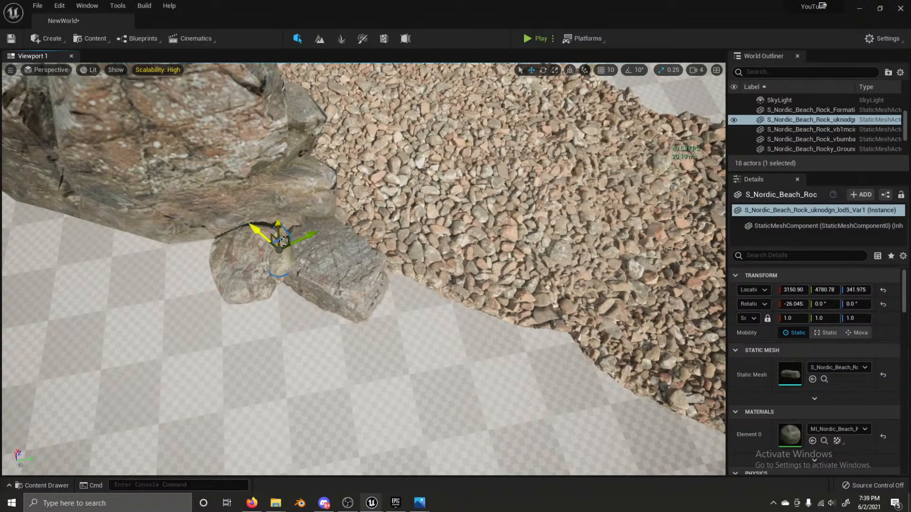
pyautogui.press('e')
pyautogui.moveTo(288, 220)
pyautogui.mouseDown()
pyautogui.moveTo(270, 197)
pyautogui.moveTo(273, 225)
pyautogui.mouseUp()
pyautogui.press('w')
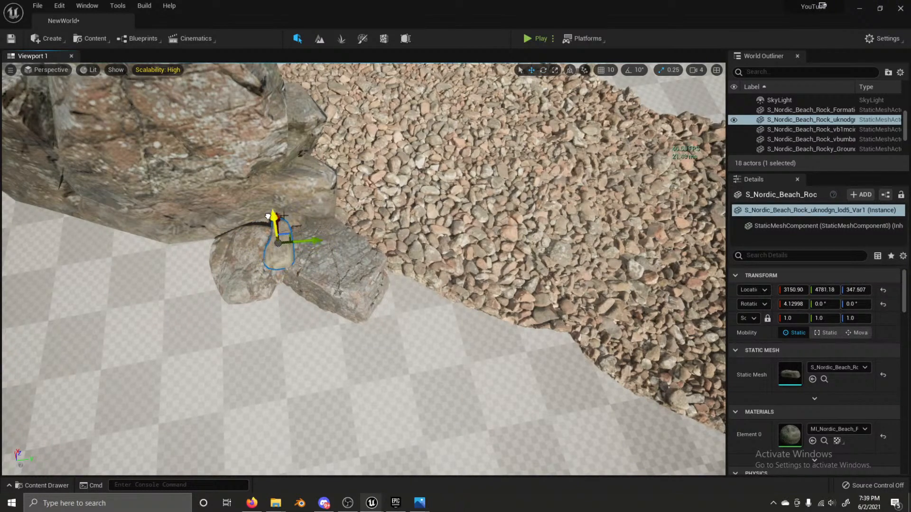
# Step: Duplicate the three foreground rocks together and place the rotated copies further along the base of the cliff
pyautogui.click(391, 178)
pyautogui.moveTo(391, 177); pyautogui.dragTo(392, 245, button='right')
pyautogui.click(363, 153)
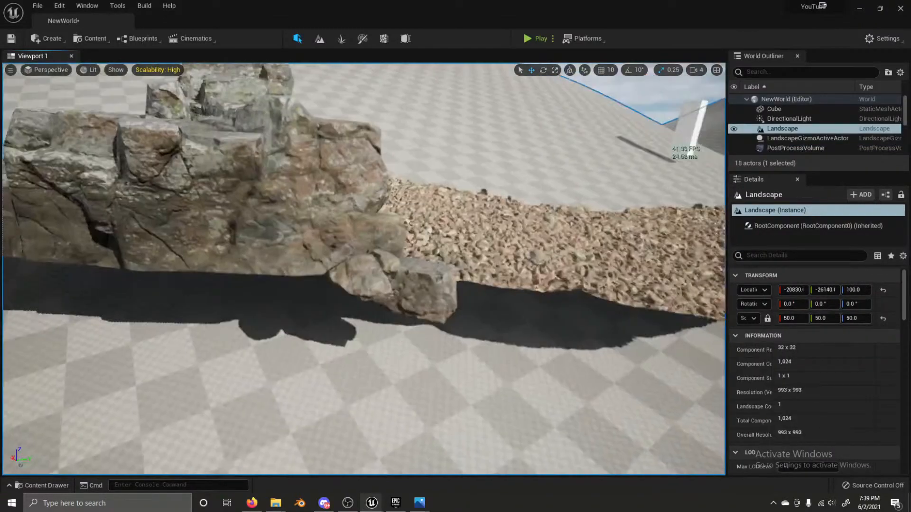
pyautogui.click(394, 265)
pyautogui.keyDown('ctrl'); pyautogui.click(370, 278); pyautogui.keyUp('ctrl')
pyautogui.keyDown('ctrl'); pyautogui.click(390, 268); pyautogui.keyUp('ctrl')
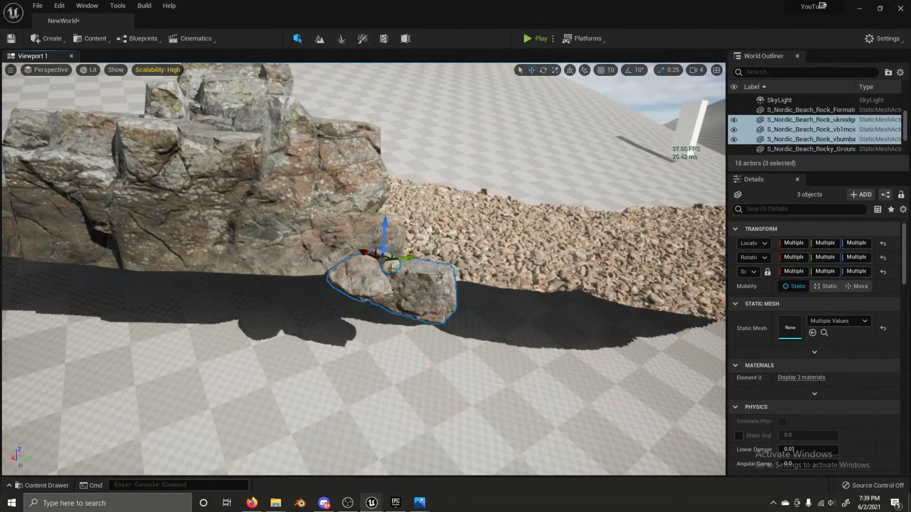
pyautogui.keyDown('alt'); pyautogui.moveTo(392, 261); pyautogui.dragTo(317, 311); pyautogui.keyUp('alt')
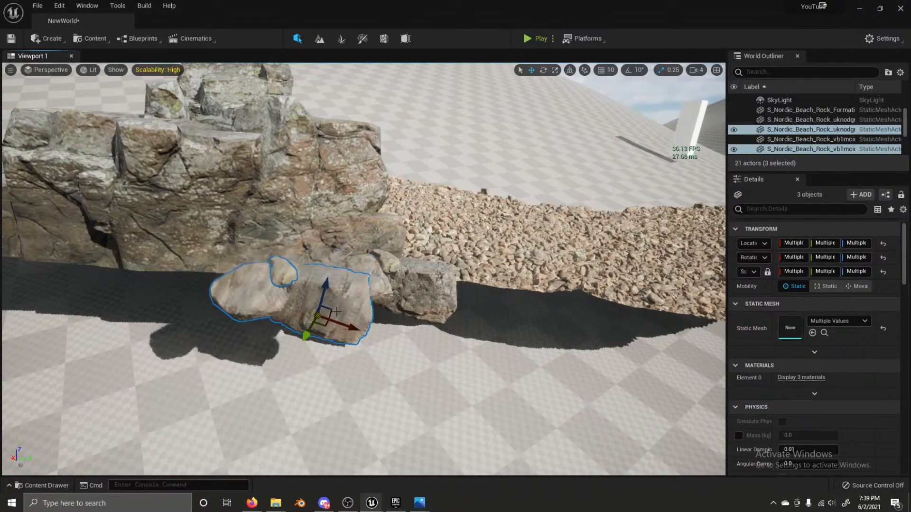
# Step: Rotate the duplicated large boulder to about -116°, -11°, 200° and move it against the base of the cliff
pyautogui.press('d')
pyautogui.moveTo(317, 311); pyautogui.dragTo(230, 309, button='right')
pyautogui.press('w')
pyautogui.click(204, 342)
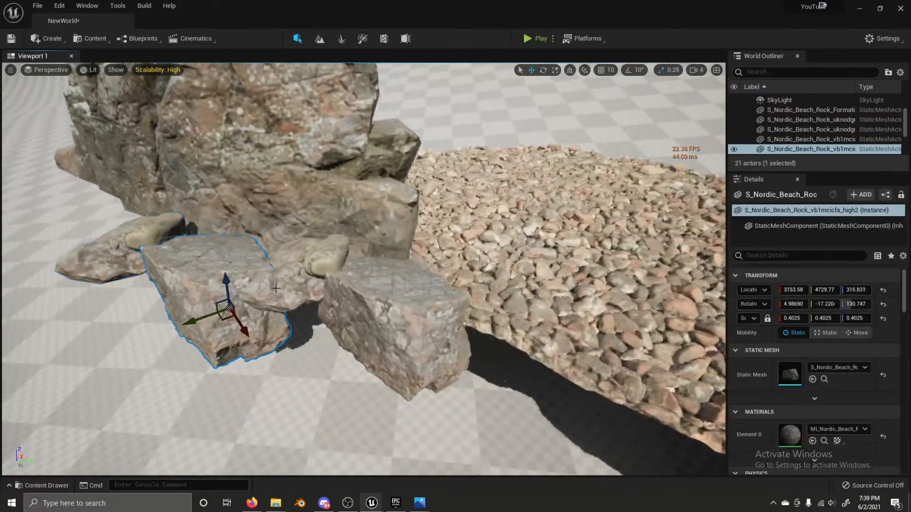
pyautogui.press('e')
pyautogui.moveTo(223, 351); pyautogui.dragTo(282, 336)
pyautogui.press('s')
pyautogui.moveTo(254, 280); pyautogui.dragTo(248, 240, button='right')
pyautogui.press('w')
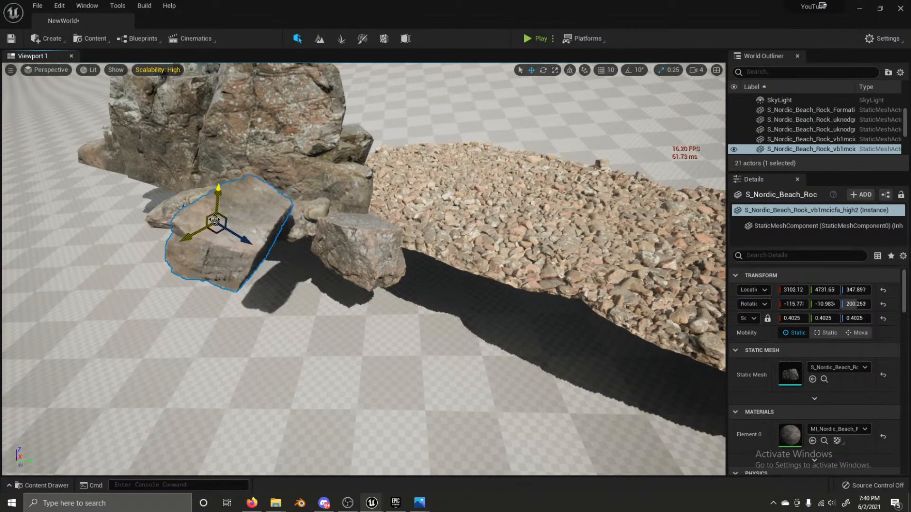
pyautogui.moveTo(216, 221); pyautogui.dragTo(248, 231)
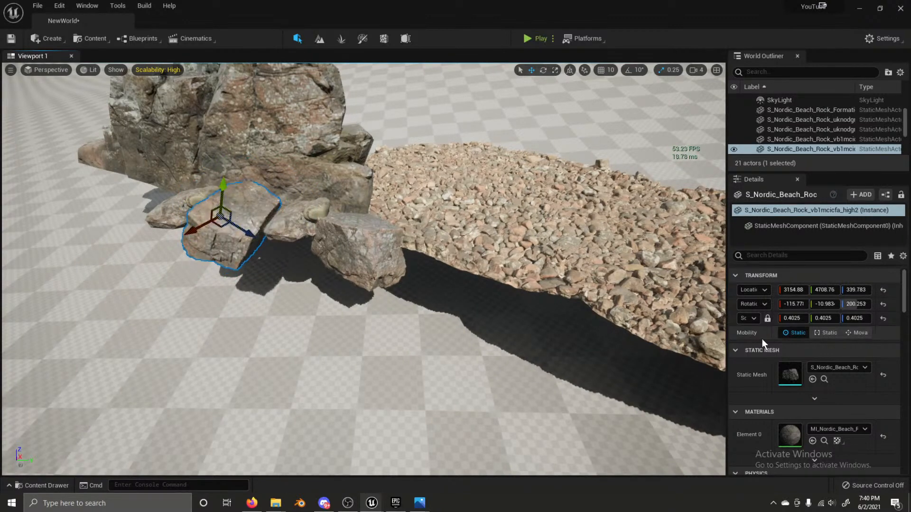
# Step: Scale the duplicated boulder uniformly to 0.185 and tuck it against the cliff beside the original lichened rock
pyautogui.click(793, 318)
pyautogui.write('0.015')
pyautogui.press('Return')
pyautogui.moveTo(793, 318); pyautogui.dragTo(791, 318)
pyautogui.moveTo(317, 308)
pyautogui.mouseDown(button='right')
pyautogui.moveTo(304, 266)
pyautogui.moveTo(318, 308)
pyautogui.mouseUp(button='right')
pyautogui.press('w')
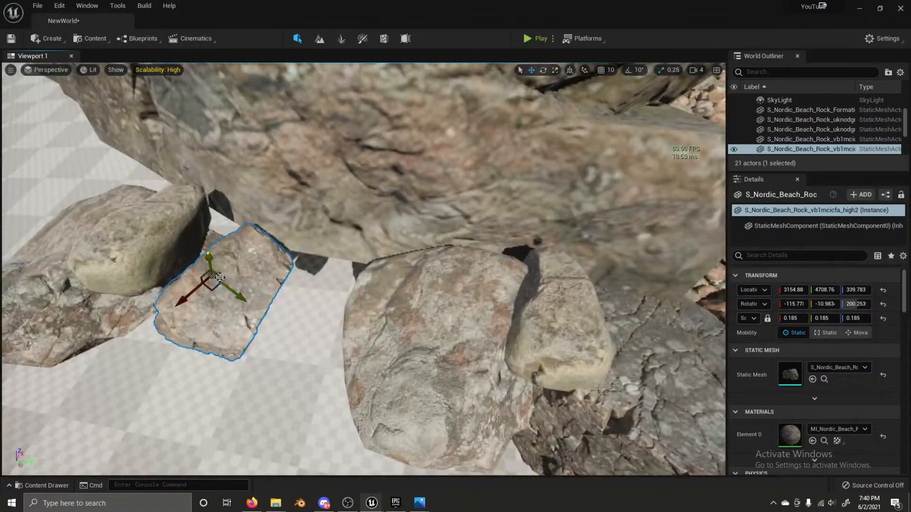
pyautogui.moveTo(217, 280); pyautogui.dragTo(312, 261)
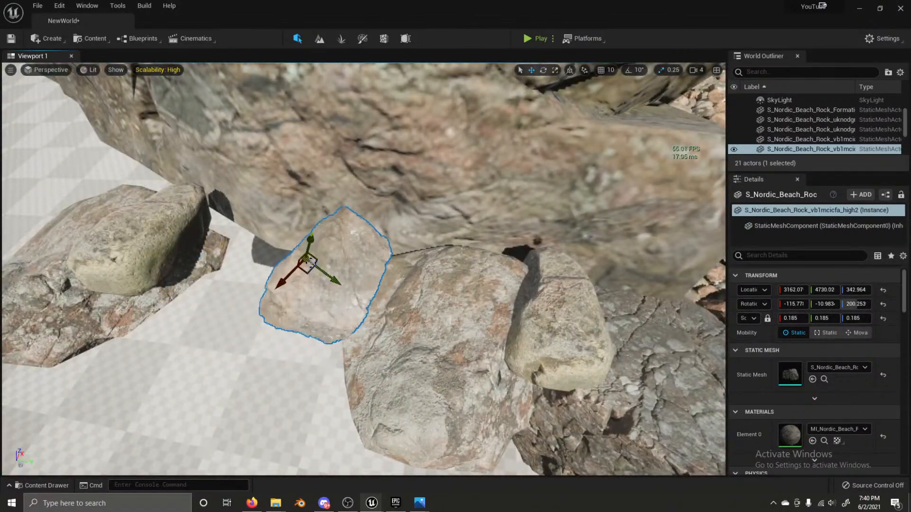
# Step: Move the duplicated small pale rock in front of the shrunken boulder and rotate it to about -16°, -24°, 173°
pyautogui.click(167, 245)
pyautogui.moveTo(137, 202); pyautogui.dragTo(367, 318)
pyautogui.press('e')
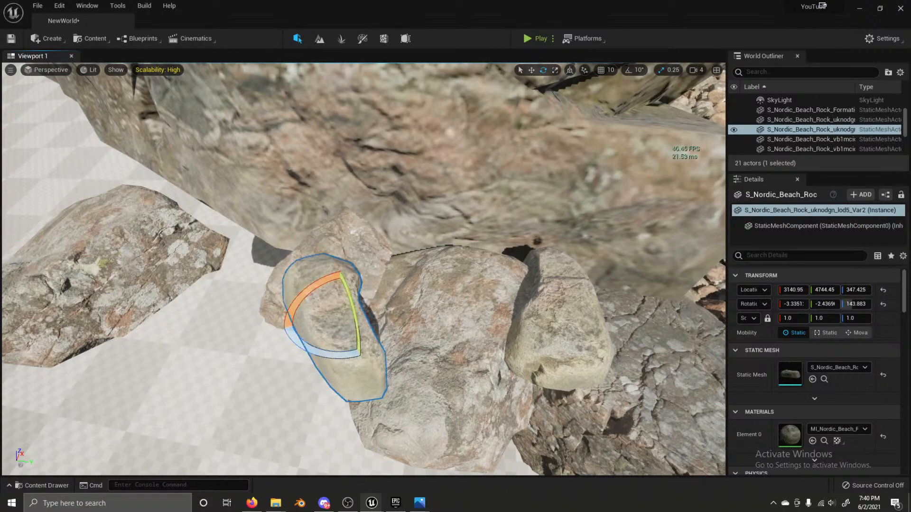
pyautogui.moveTo(348, 311)
pyautogui.mouseDown(button='right')
pyautogui.moveTo(363, 339)
pyautogui.moveTo(349, 311)
pyautogui.mouseUp(button='right')
pyautogui.moveTo(320, 296); pyautogui.dragTo(134, 280)
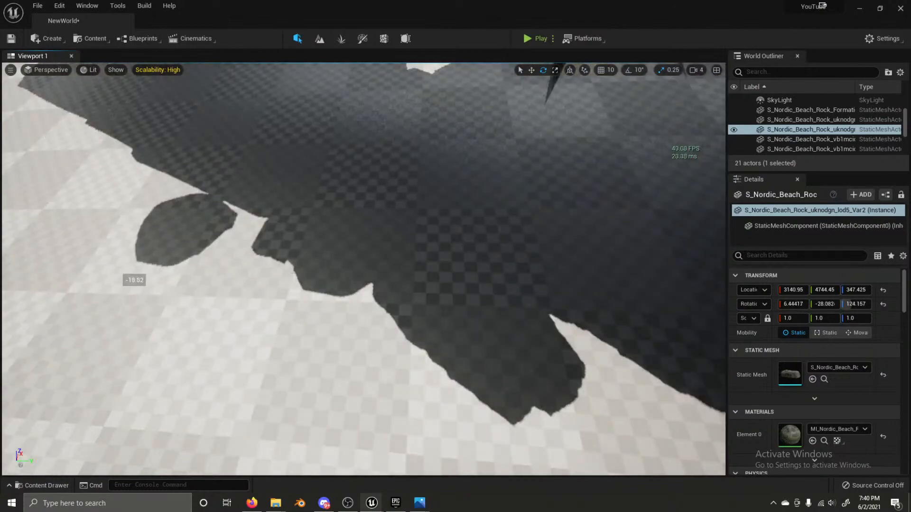
pyautogui.moveTo(304, 279); pyautogui.dragTo(375, 274, button='right')
pyautogui.moveTo(346, 292); pyautogui.dragTo(308, 299)
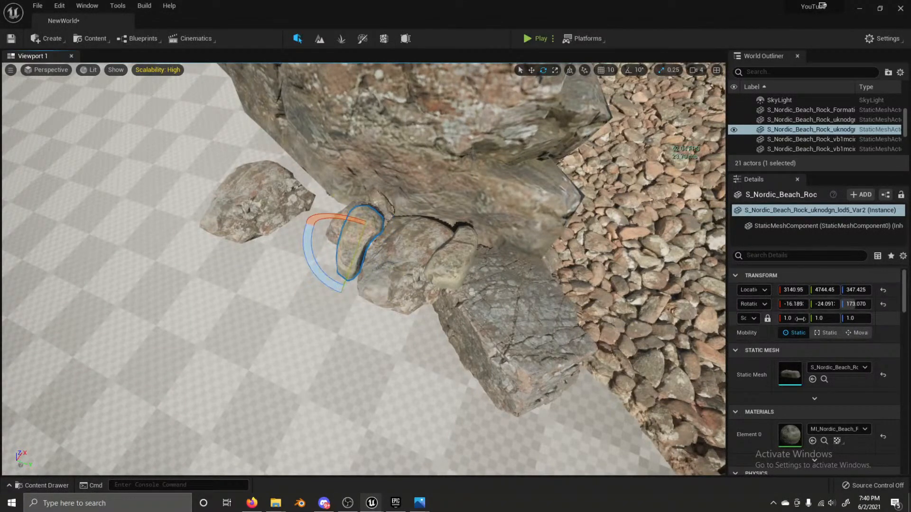
# Step: Scale the duplicated small pale rock uniformly to 0.63 and nudge it toward the gap between the boulders
pyautogui.moveTo(791, 318)
pyautogui.mouseDown()
pyautogui.moveTo(778, 318)
pyautogui.moveTo(793, 316)
pyautogui.mouseUp()
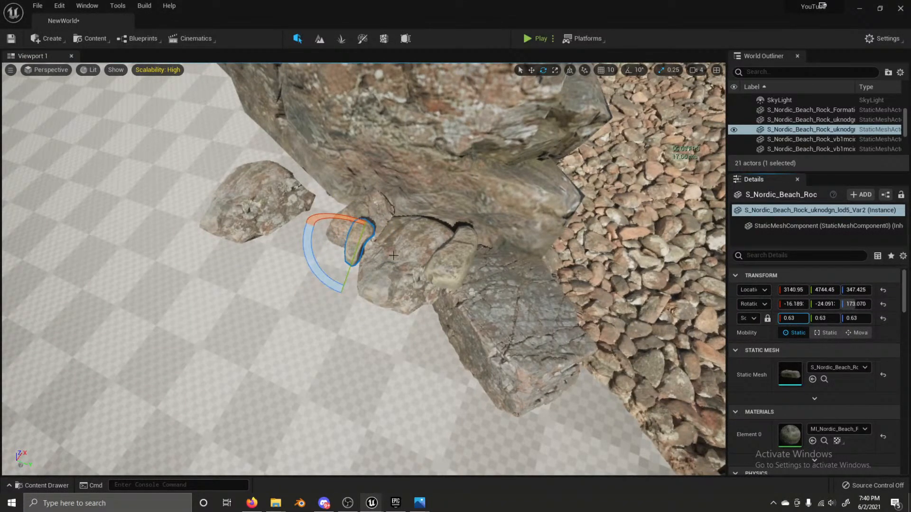
pyautogui.press('w')
pyautogui.moveTo(335, 233); pyautogui.dragTo(343, 236)
# Step: Delete the duplicated small pale rock between the shrunken boulder and its neighbour
pyautogui.click(358, 201)
pyautogui.press('s')
pyautogui.moveTo(359, 201); pyautogui.dragTo(436, 166, button='right')
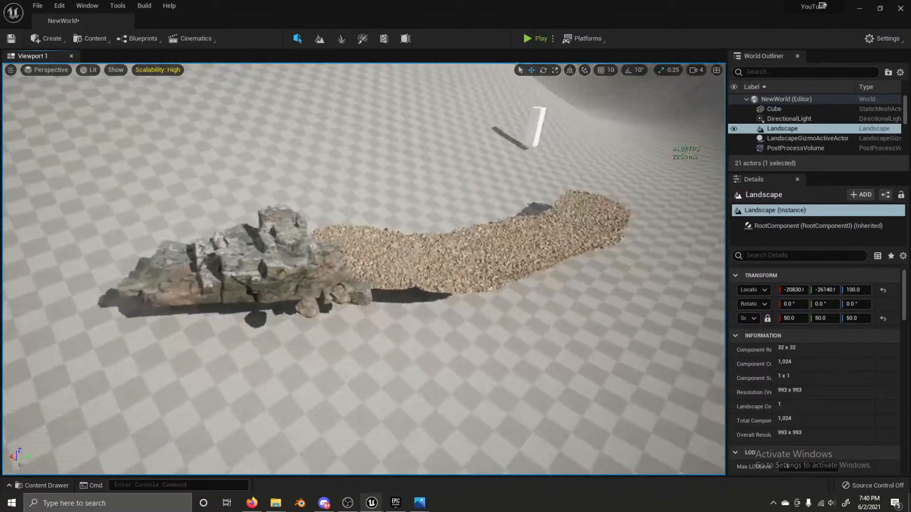
pyautogui.press('w')
pyautogui.moveTo(360, 266); pyautogui.dragTo(350, 287, button='right')
pyautogui.click(350, 294)
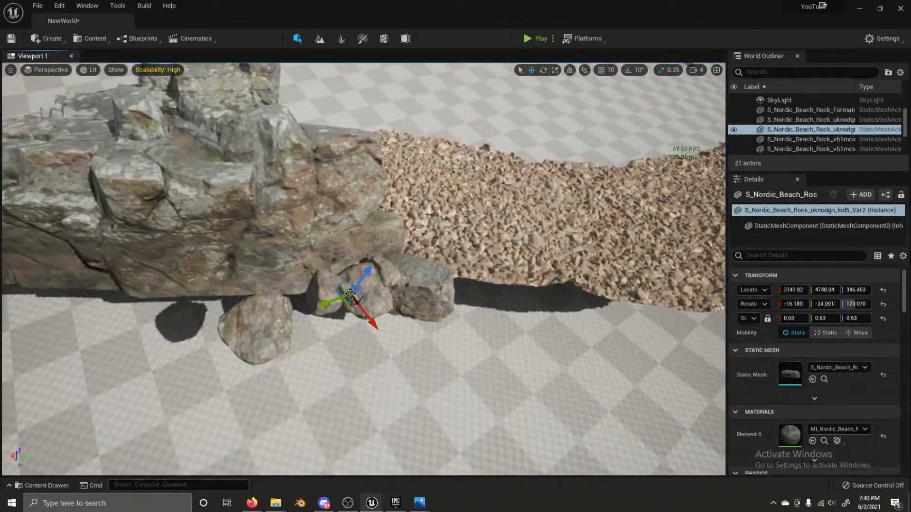
pyautogui.press('Delete')
# Step: Move the remaining duplicated rock against the cliff's base, next to the shrunken boulder
pyautogui.click(257, 329)
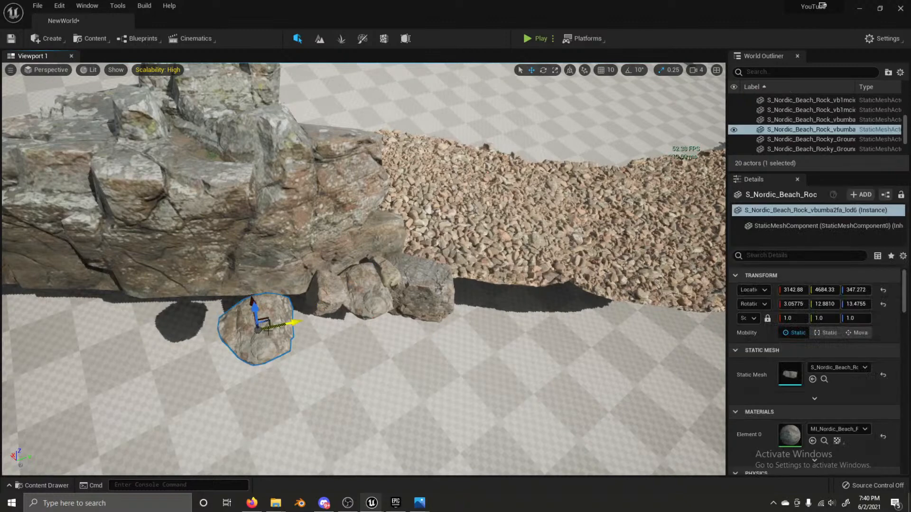
pyautogui.moveTo(256, 329); pyautogui.dragTo(333, 330)
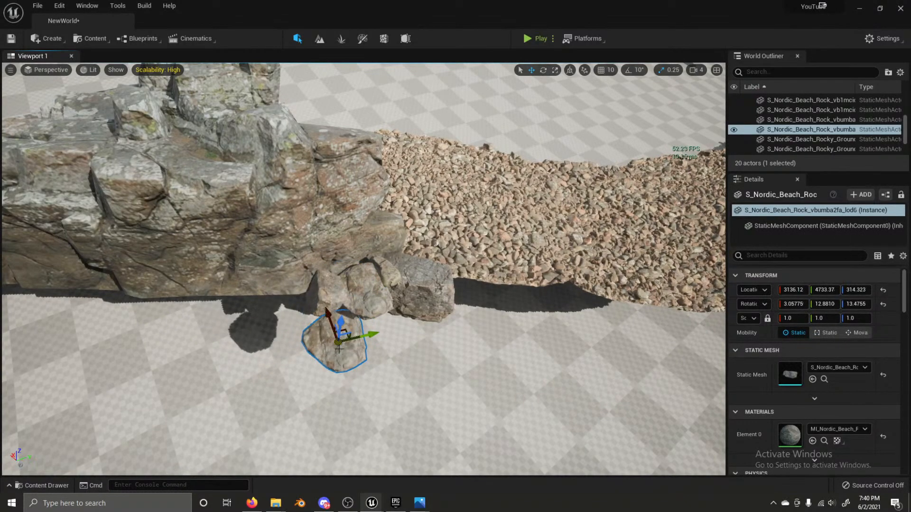
pyautogui.press('w')
pyautogui.moveTo(338, 349); pyautogui.dragTo(338, 343, button='right')
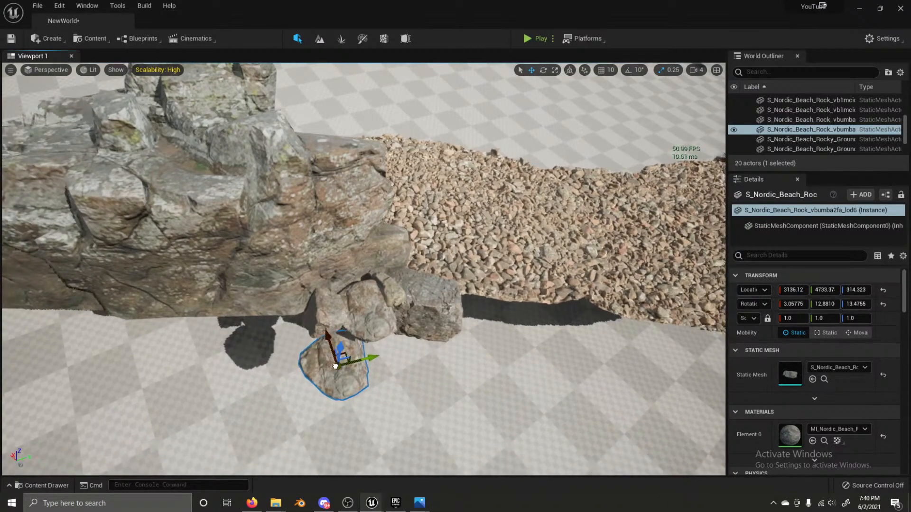
pyautogui.moveTo(334, 366); pyautogui.dragTo(283, 334)
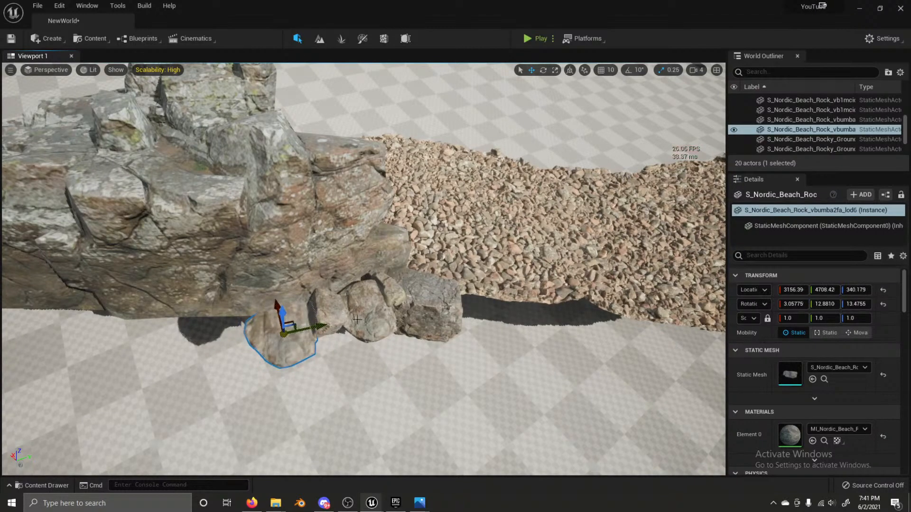
# Step: Duplicate the small rock wedged beside the grey boulder, move the copy below the pale rocks, and rotate it to about -0.5°, -4°, 96°
pyautogui.click(385, 300)
pyautogui.hotkey('ctrl', 'd')
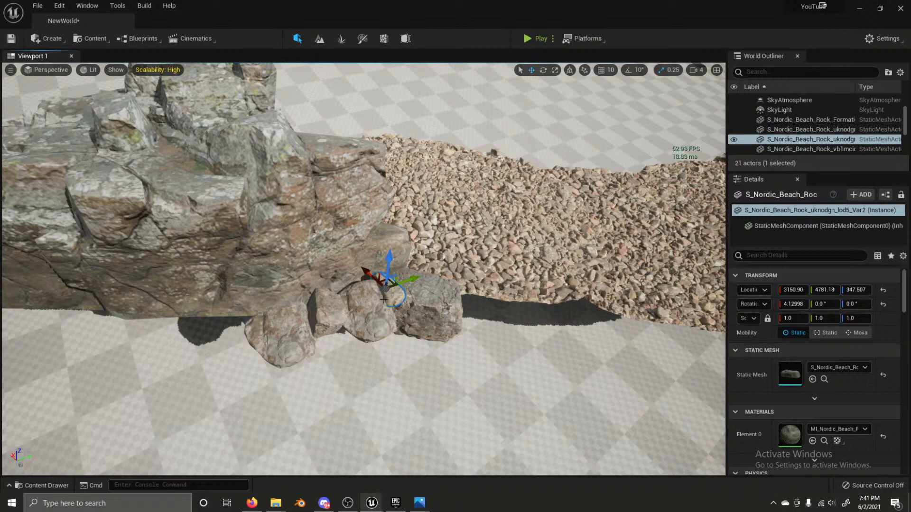
pyautogui.moveTo(384, 300); pyautogui.dragTo(340, 346)
pyautogui.press('e')
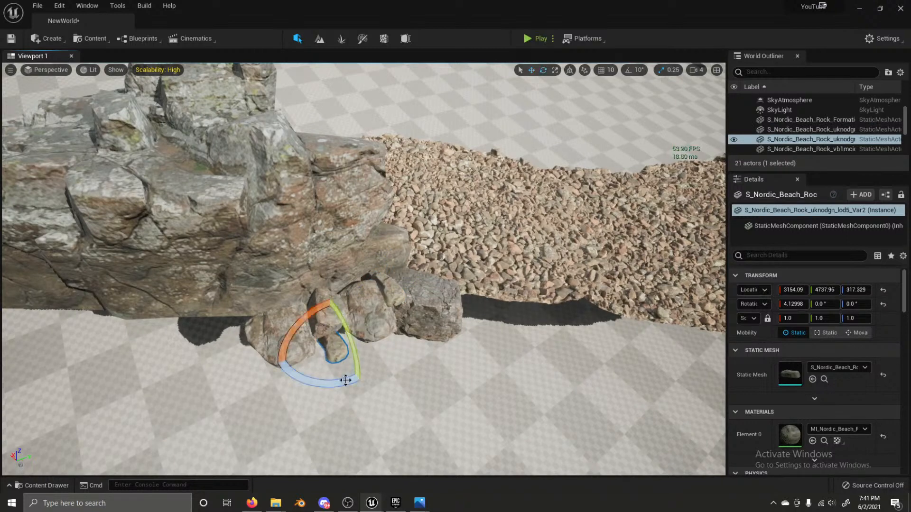
pyautogui.moveTo(346, 380); pyautogui.dragTo(349, 348)
pyautogui.press('w')
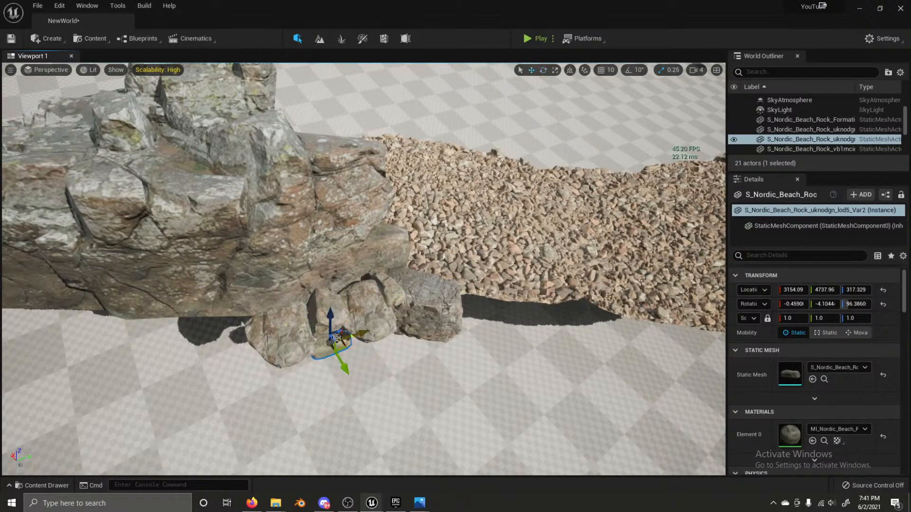
# Step: Fit the duplicated small rock under the gap between the pale rocks at the cliff's base and adjust its rotation
pyautogui.scroll(2, 334, 323)
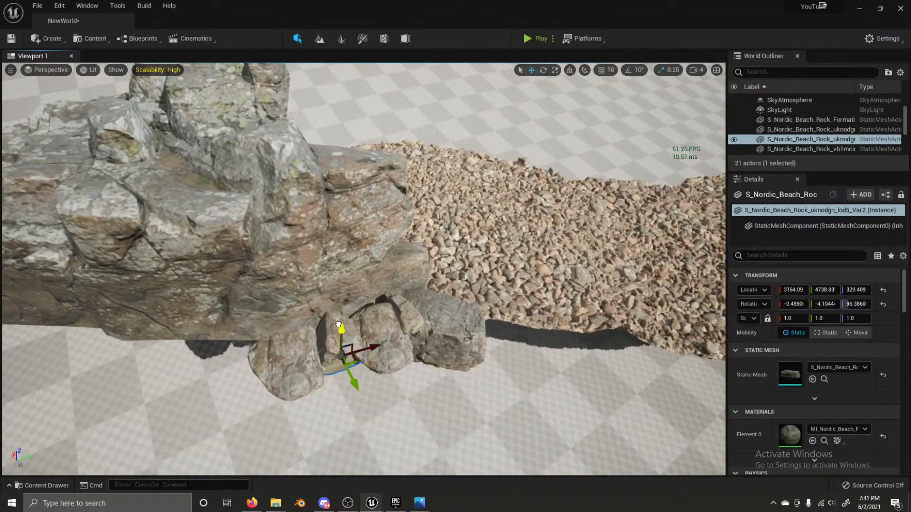
pyautogui.moveTo(356, 366); pyautogui.dragTo(364, 388)
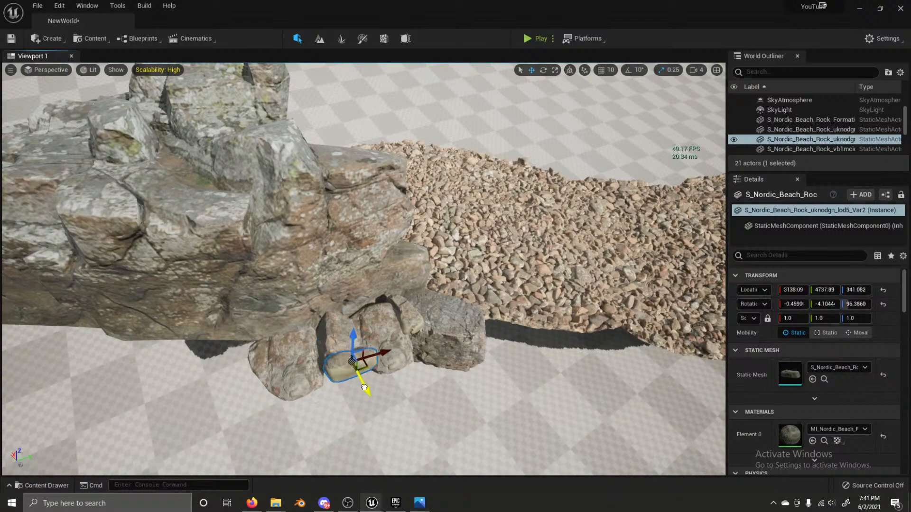
pyautogui.moveTo(355, 340); pyautogui.dragTo(356, 362)
pyautogui.moveTo(358, 396); pyautogui.dragTo(353, 391)
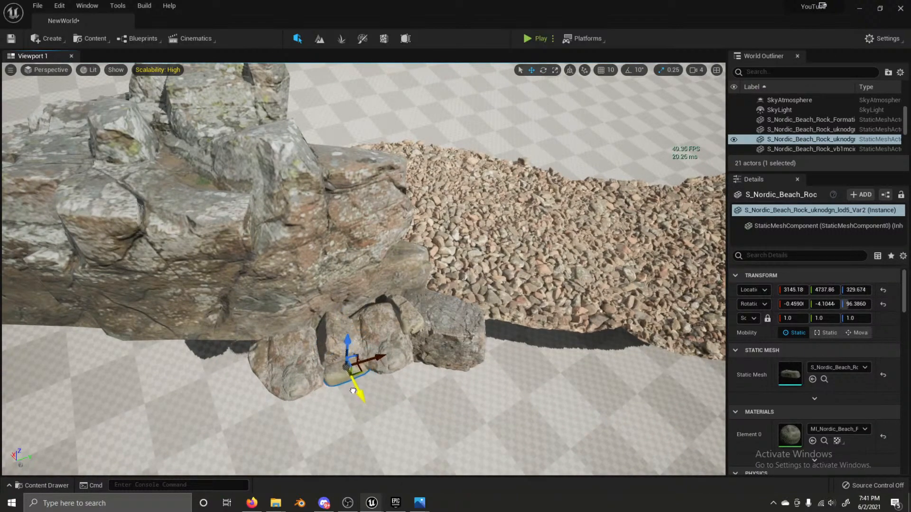
pyautogui.press('e')
pyautogui.moveTo(357, 352); pyautogui.dragTo(378, 429)
pyautogui.click(563, 268)
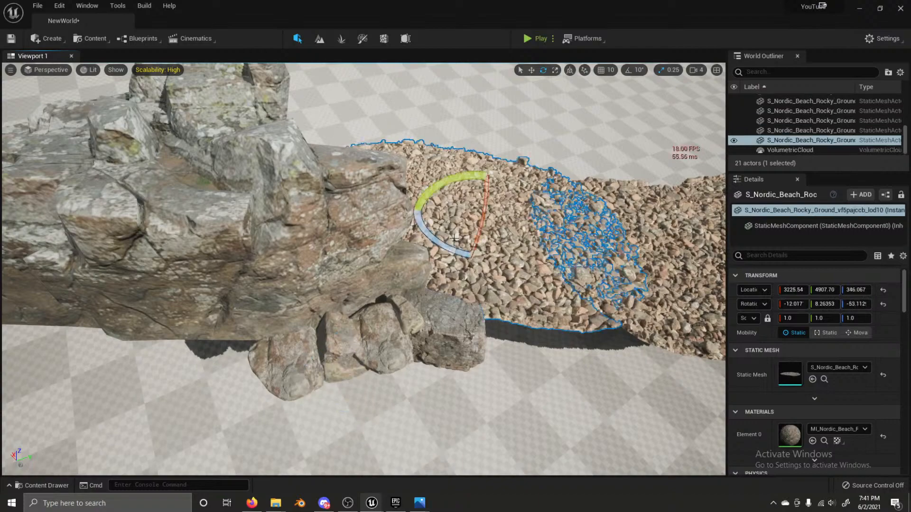
# Step: Duplicate the grey boulder beside the gravel and move the copy in world space toward the front of the pale rocks
pyautogui.moveTo(616, 223); pyautogui.dragTo(531, 200, button='right')
pyautogui.press('s')
pyautogui.moveTo(317, 338)
pyautogui.mouseDown(button='right')
pyautogui.moveTo(311, 334)
pyautogui.moveTo(318, 339)
pyautogui.mouseUp(button='right')
pyautogui.press('w')
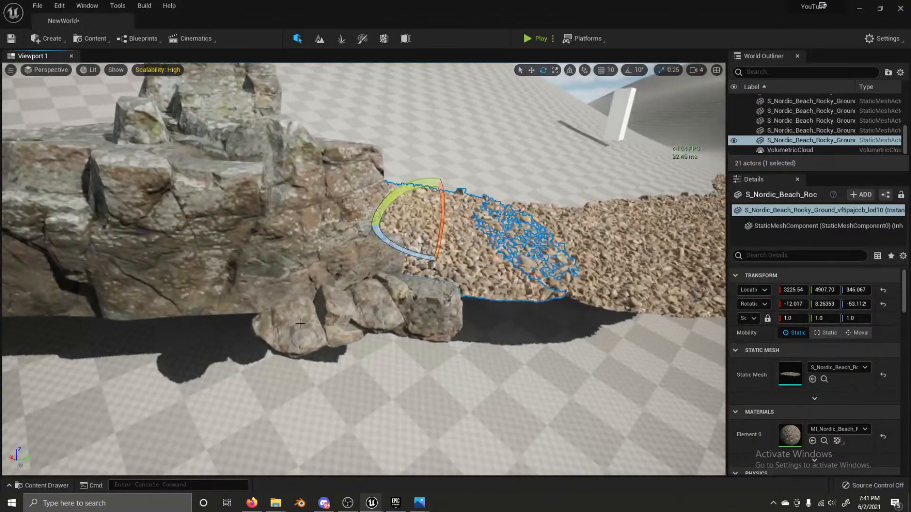
pyautogui.click(318, 338)
pyautogui.click(370, 380)
pyautogui.click(442, 315)
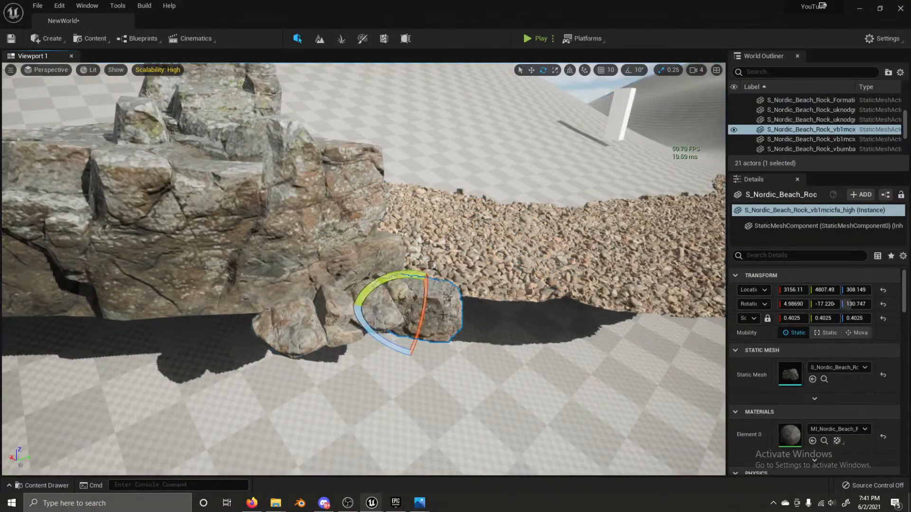
pyautogui.hotkey('ctrl', 'd')
pyautogui.press('w')
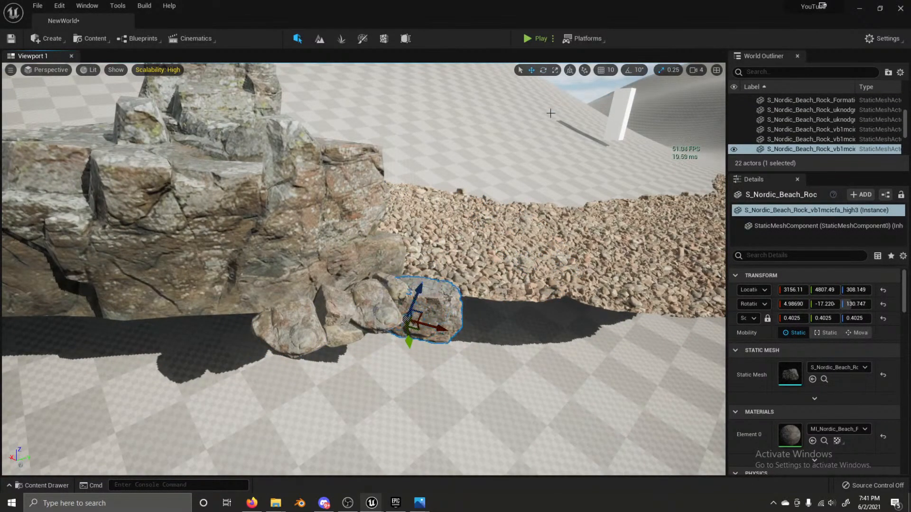
pyautogui.click(570, 71)
pyautogui.moveTo(409, 326); pyautogui.dragTo(372, 335)
# Step: Rotate the duplicated grey boulder to about -90°, 1°, 283° and place it below the row of pale rocks
pyautogui.press('e')
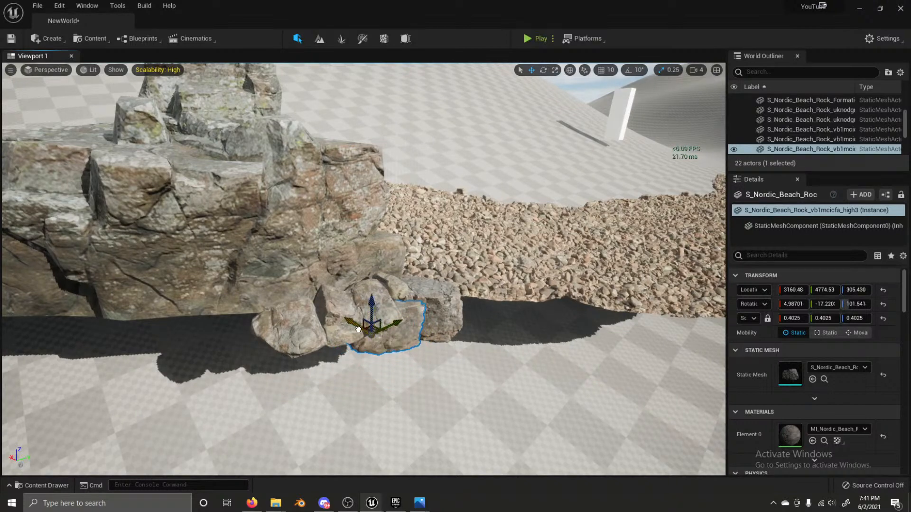
pyautogui.moveTo(365, 340)
pyautogui.mouseDown()
pyautogui.moveTo(380, 360)
pyautogui.moveTo(366, 378)
pyautogui.moveTo(364, 347)
pyautogui.mouseUp()
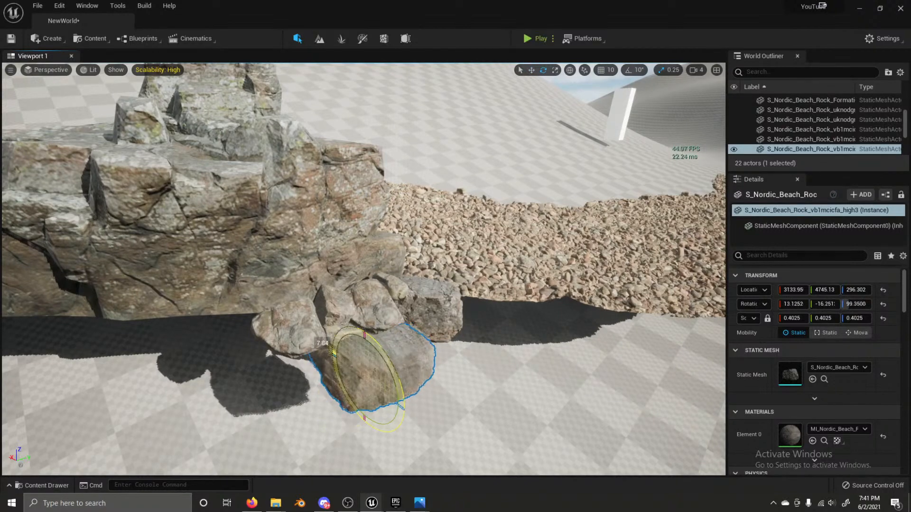
pyautogui.moveTo(334, 352); pyautogui.dragTo(334, 359)
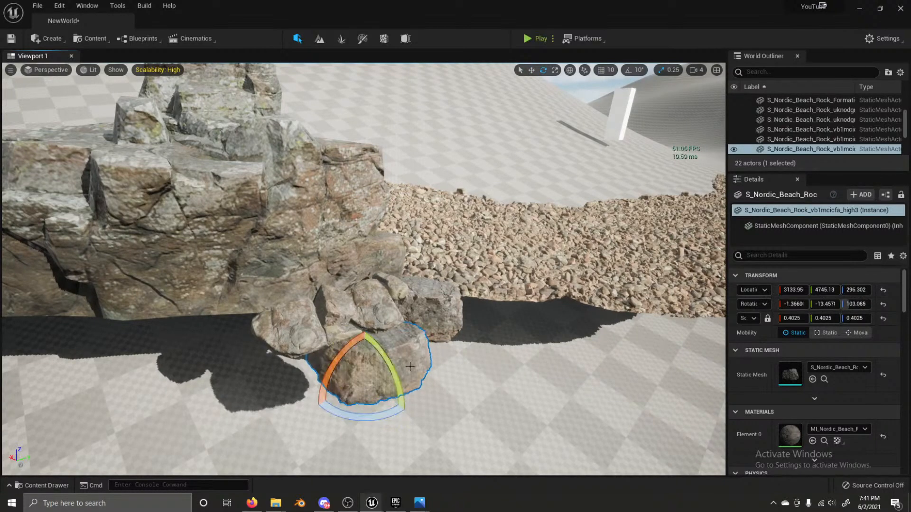
pyautogui.moveTo(360, 416); pyautogui.dragTo(424, 386)
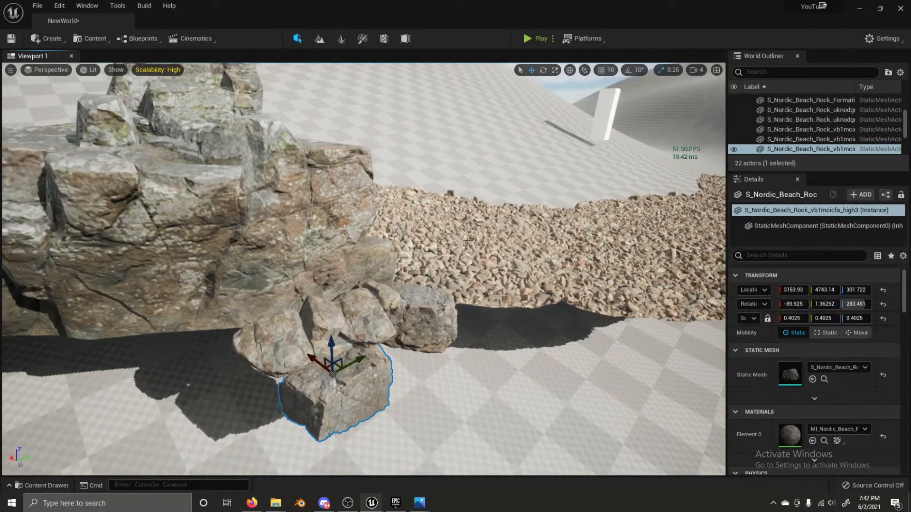
pyautogui.click(480, 261)
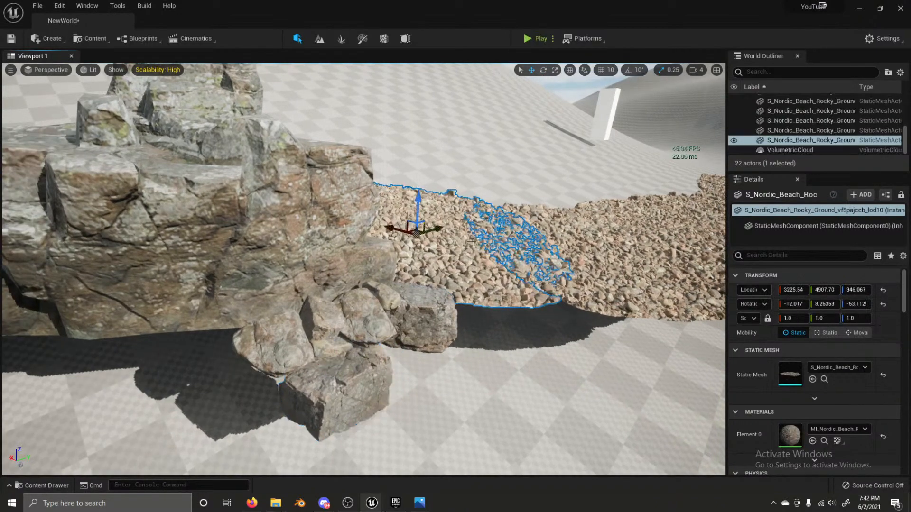
# Step: Duplicate the outermost pale rock and move the copy into the gap between the two grey boulders
pyautogui.press('f')
pyautogui.press('s')
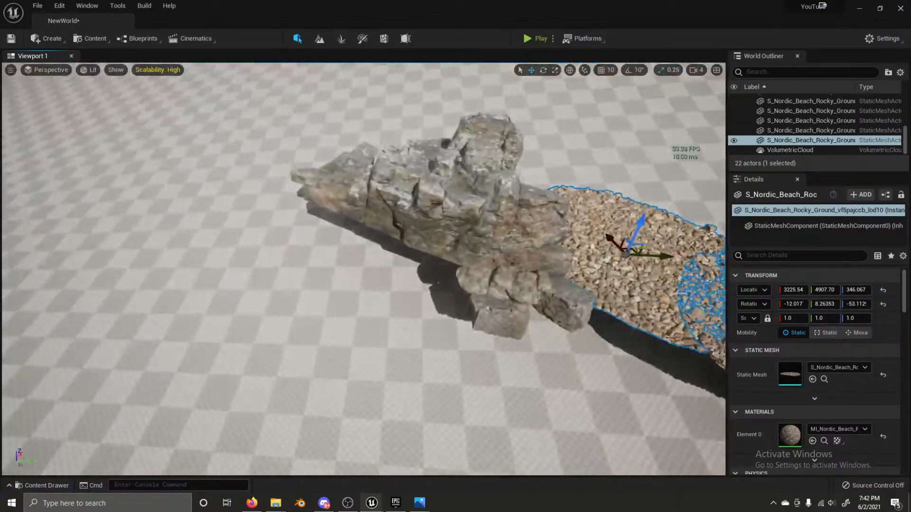
pyautogui.press('w')
pyautogui.moveTo(360, 287)
pyautogui.mouseDown(button='right')
pyautogui.moveTo(403, 288)
pyautogui.moveTo(360, 288)
pyautogui.mouseUp(button='right')
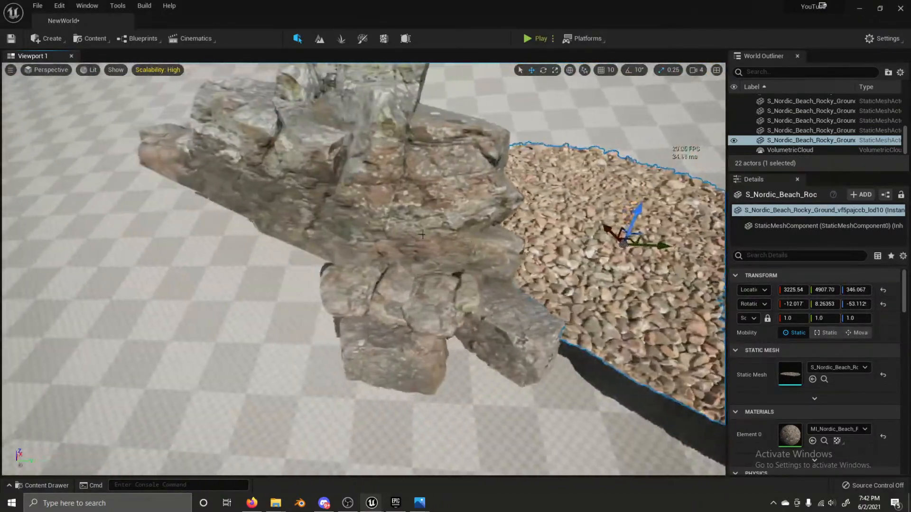
pyautogui.click(361, 288)
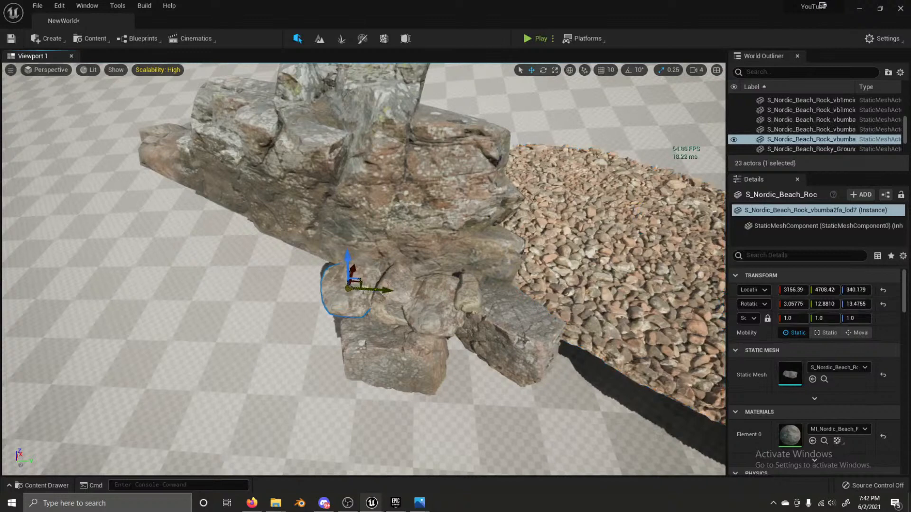
pyautogui.moveTo(349, 287); pyautogui.dragTo(463, 375)
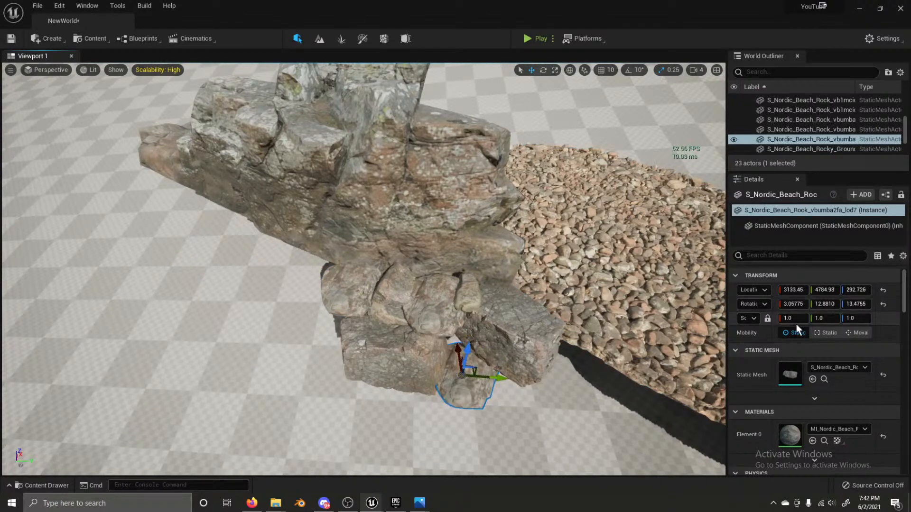
# Step: Scale the duplicated pale rock uniformly to 1.34 and nudge it up and outward between the grey boulders
pyautogui.moveTo(791, 317); pyautogui.dragTo(815, 317)
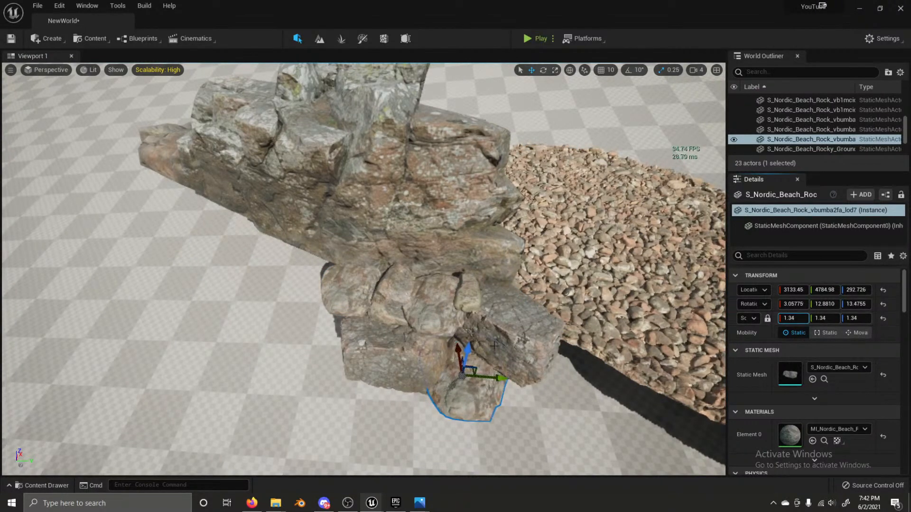
pyautogui.moveTo(474, 345)
pyautogui.mouseDown()
pyautogui.moveTo(470, 328)
pyautogui.moveTo(469, 361)
pyautogui.mouseUp()
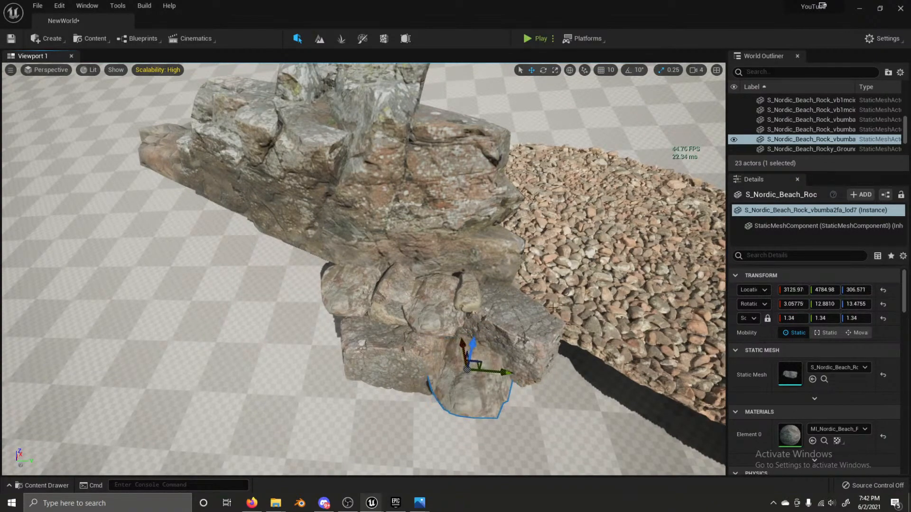
pyautogui.click(569, 247)
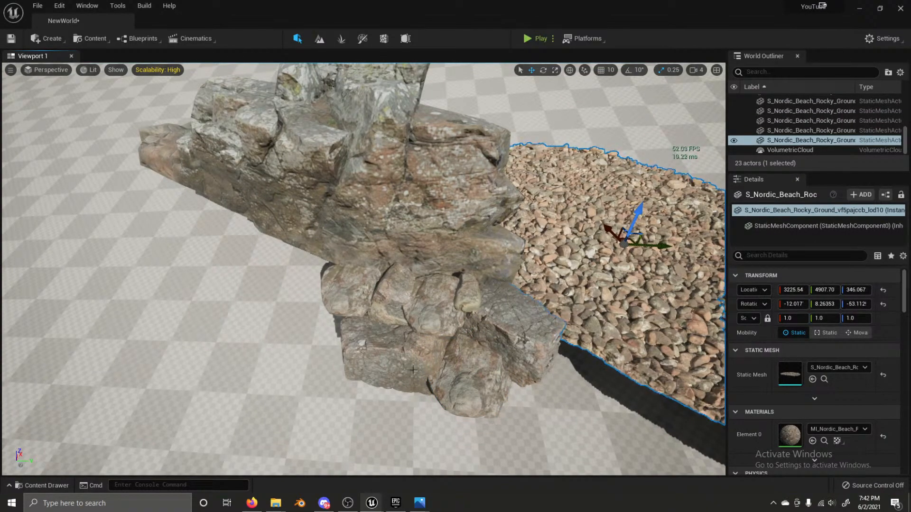
# Step: Duplicate the seven-rock cluster at the cliff's base and move the copy to the near edge of the gravel strip
pyautogui.moveTo(341, 250); pyautogui.dragTo(403, 252, button='right')
pyautogui.click(346, 340)
pyautogui.keyDown('ctrl'); pyautogui.click(367, 327); pyautogui.keyUp('ctrl')
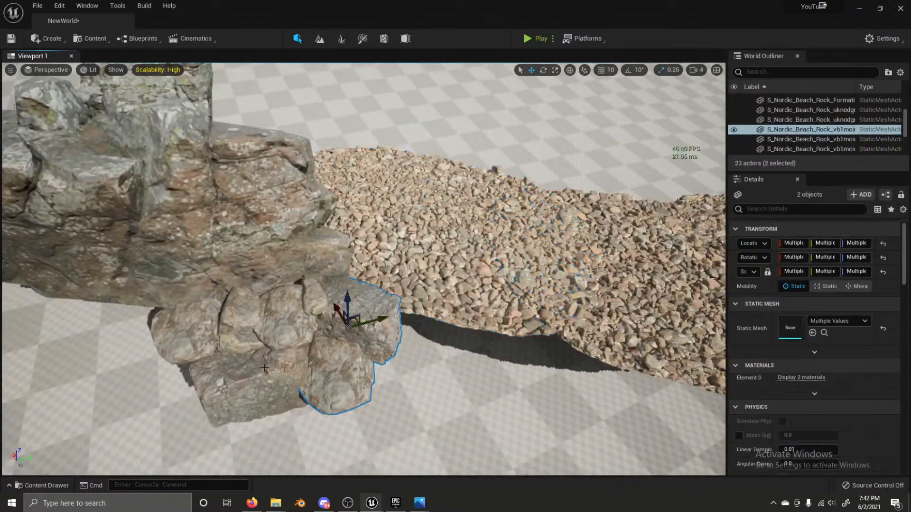
pyautogui.keyDown('ctrl'); pyautogui.click(281, 329); pyautogui.keyUp('ctrl')
pyautogui.keyDown('ctrl'); pyautogui.click(237, 384); pyautogui.keyUp('ctrl')
pyautogui.keyDown('ctrl'); pyautogui.click(298, 304); pyautogui.keyUp('ctrl')
pyautogui.keyDown('ctrl'); pyautogui.click(185, 332); pyautogui.keyUp('ctrl')
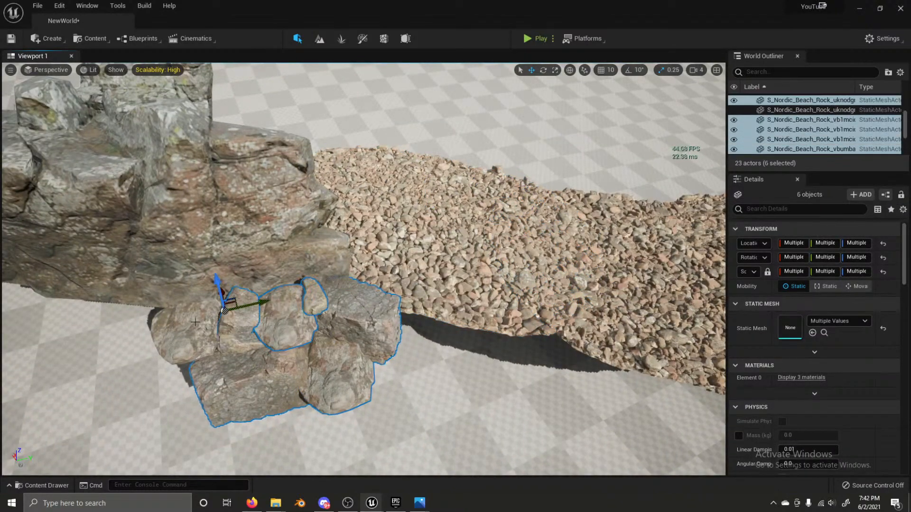
pyautogui.moveTo(185, 332); pyautogui.dragTo(230, 330, button='right')
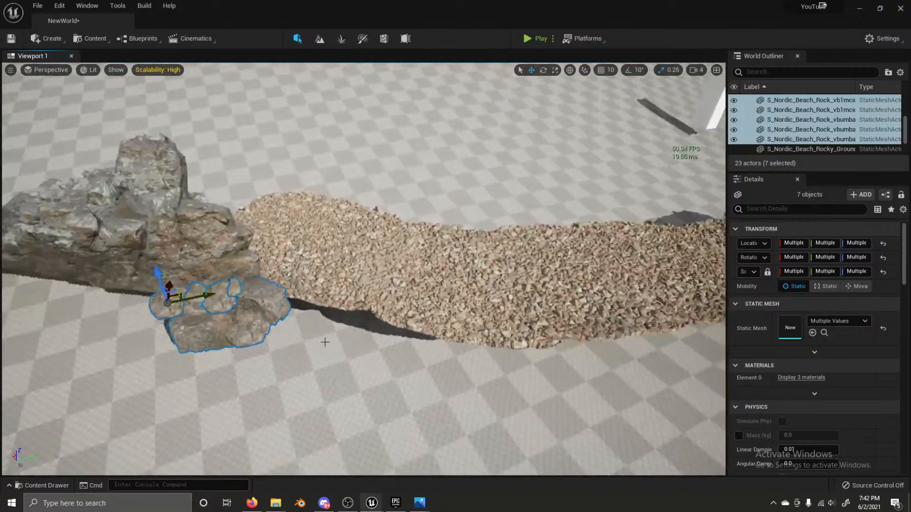
pyautogui.hotkey('ctrl', 'w')
pyautogui.moveTo(248, 327); pyautogui.dragTo(479, 382)
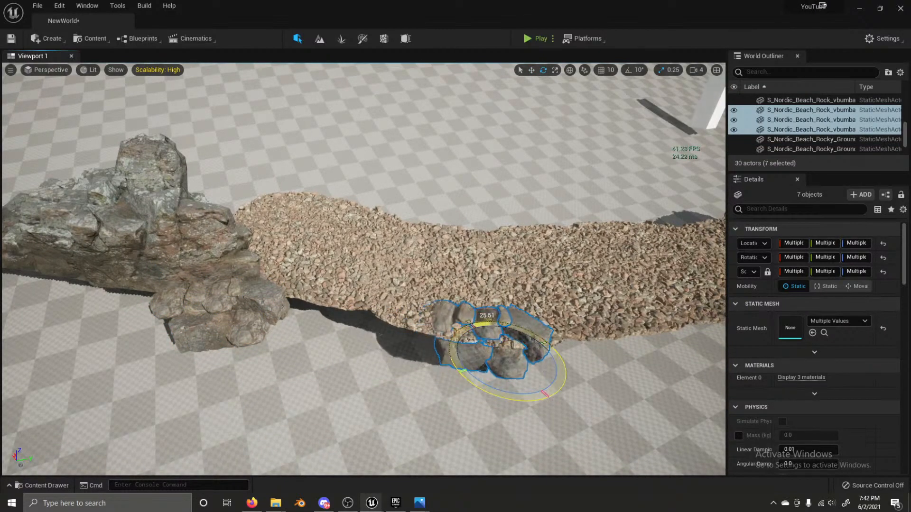
# Step: Rotate the duplicated cluster along the gravel's edge and tilt it in local space toward the ground
pyautogui.moveTo(511, 336)
pyautogui.mouseDown()
pyautogui.moveTo(512, 323)
pyautogui.moveTo(504, 342)
pyautogui.mouseUp()
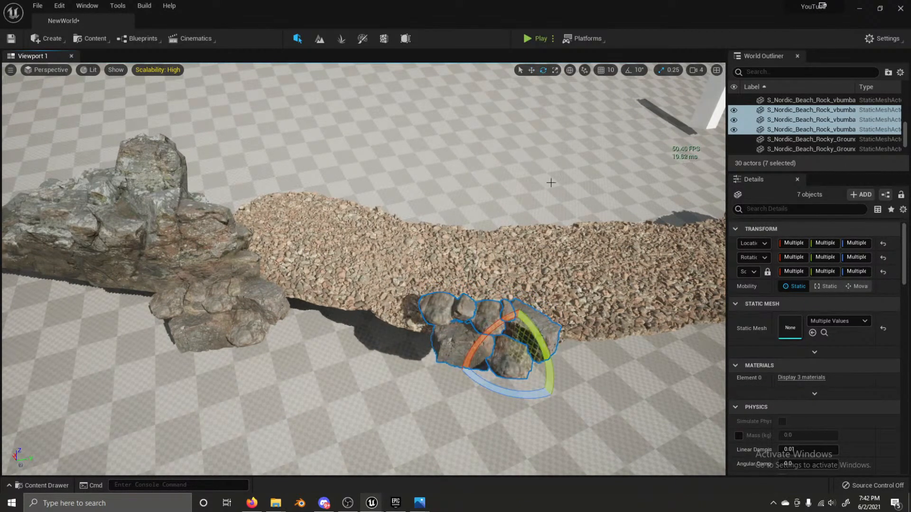
pyautogui.click(570, 70)
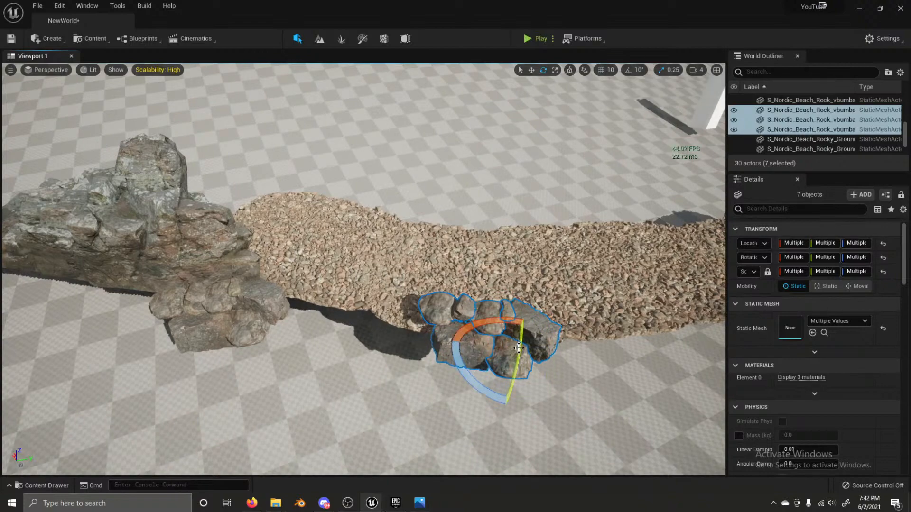
pyautogui.click(491, 263)
pyautogui.moveTo(491, 263); pyautogui.dragTo(457, 234, button='right')
pyautogui.hotkey('ctrl', 'z')
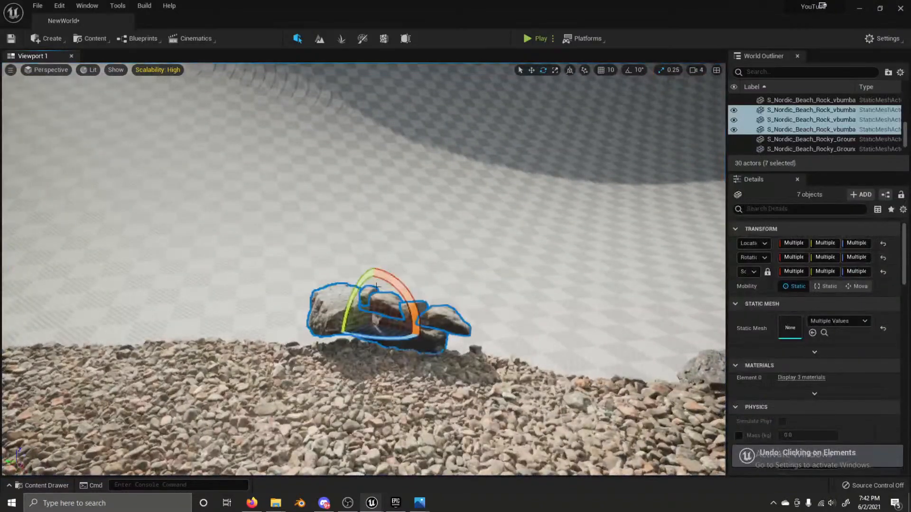
pyautogui.moveTo(376, 287)
pyautogui.mouseDown()
pyautogui.moveTo(359, 299)
pyautogui.moveTo(356, 286)
pyautogui.moveTo(358, 296)
pyautogui.moveTo(378, 278)
pyautogui.moveTo(368, 276)
pyautogui.mouseUp()
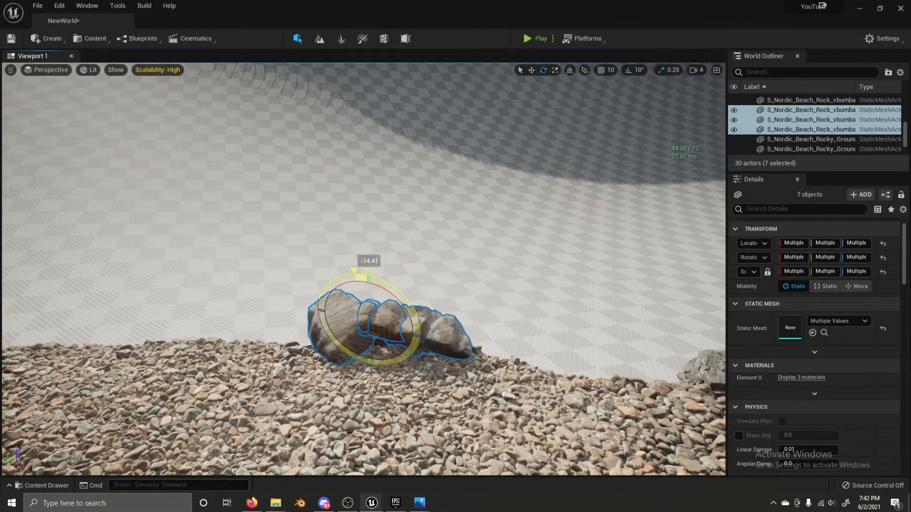
pyautogui.moveTo(368, 275); pyautogui.dragTo(486, 286, button='right')
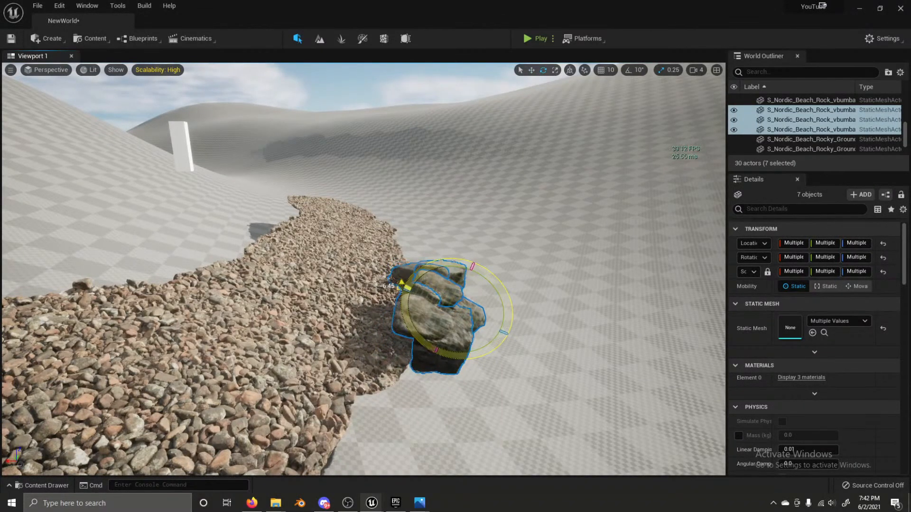
# Step: Duplicate the cluster's two lowest outer rocks and move the copies to its gravel-facing side
pyautogui.click(442, 353)
pyautogui.keyDown('ctrl'); pyautogui.click(482, 317); pyautogui.keyUp('ctrl')
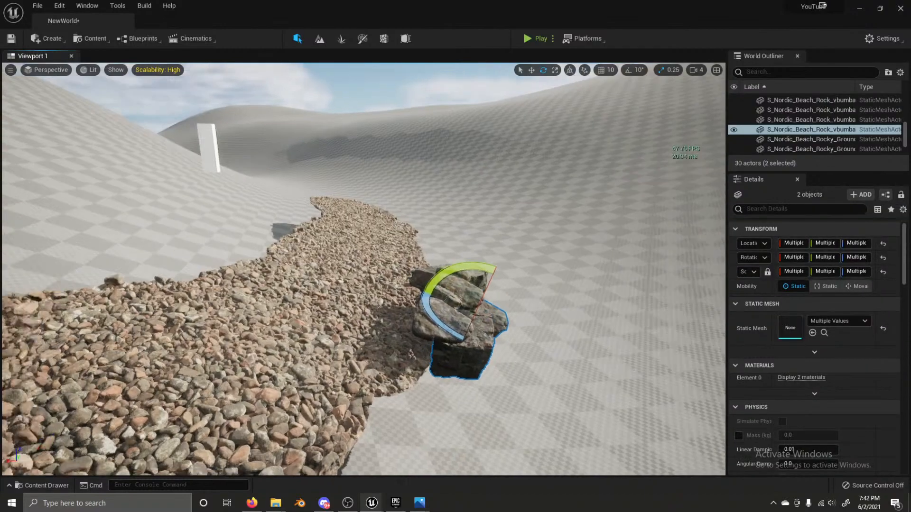
pyautogui.moveTo(482, 317)
pyautogui.mouseDown(button='right')
pyautogui.moveTo(474, 309)
pyautogui.moveTo(482, 314)
pyautogui.mouseUp(button='right')
pyautogui.hotkey('ctrl', 'd')
pyautogui.press('w')
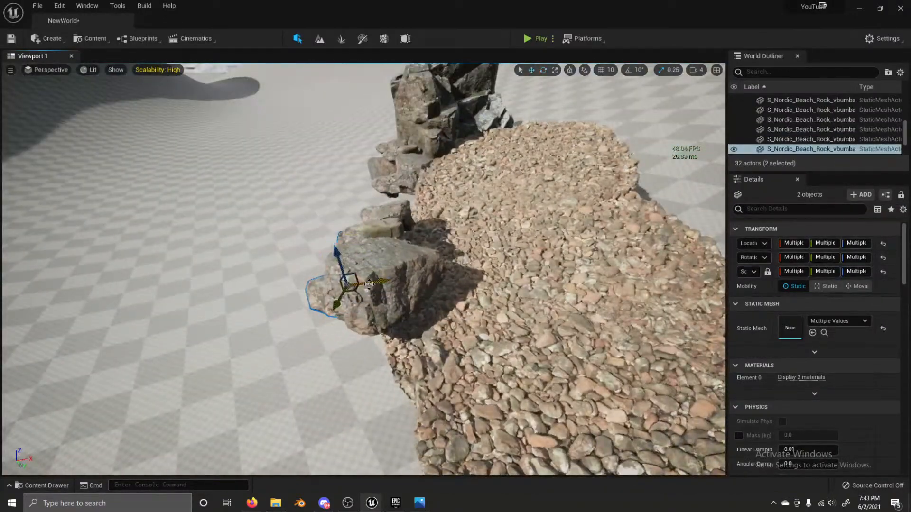
pyautogui.moveTo(394, 280); pyautogui.dragTo(511, 256)
# Step: Move the low pale rock along the cluster's gravel side and turn it to fill the gap under the overhanging far rock
pyautogui.moveTo(510, 256); pyautogui.dragTo(506, 237, button='right')
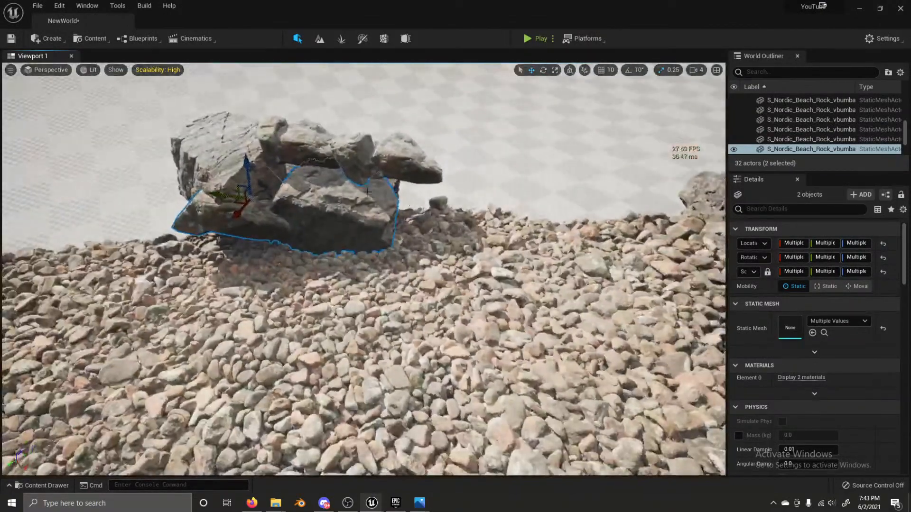
pyautogui.click(327, 232)
pyautogui.moveTo(327, 239); pyautogui.dragTo(316, 236)
pyautogui.click(242, 216)
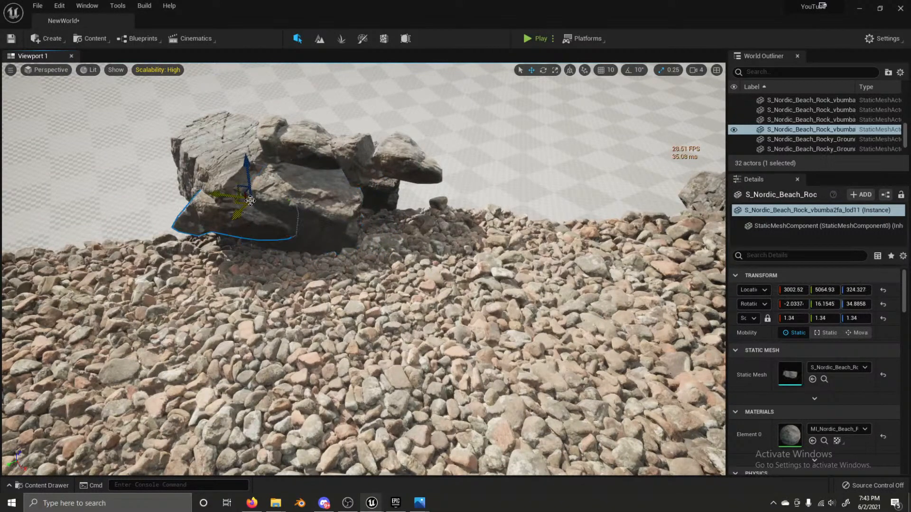
pyautogui.moveTo(250, 200); pyautogui.dragTo(417, 219)
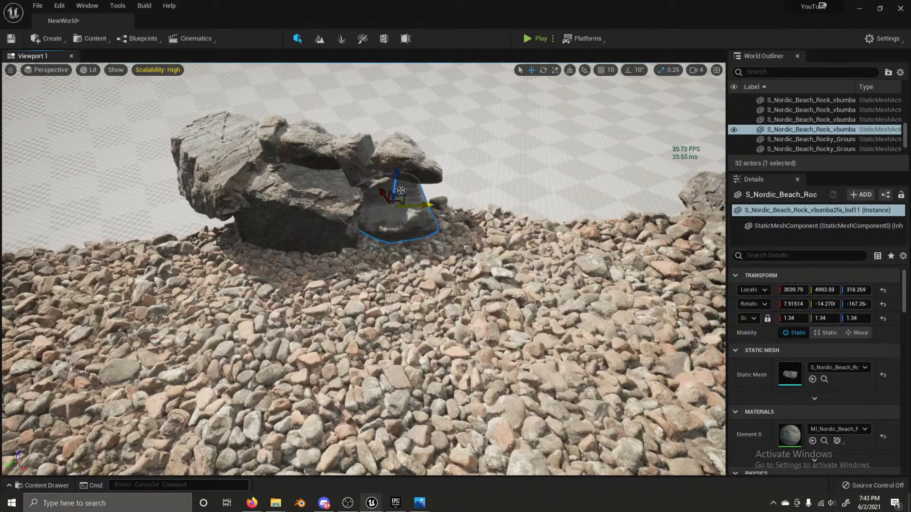
# Step: Rotate the large boulder on the cluster's outer side and lower it into the gap between its neighbours
pyautogui.click(406, 167)
pyautogui.moveTo(409, 122)
pyautogui.mouseDown()
pyautogui.moveTo(406, 142)
pyautogui.moveTo(379, 121)
pyautogui.moveTo(397, 113)
pyautogui.mouseUp()
pyautogui.press('e')
pyautogui.click(456, 184)
pyautogui.moveTo(456, 184); pyautogui.dragTo(526, 211, button='right')
pyautogui.press('s')
pyautogui.press('w')
pyautogui.click(434, 249)
pyautogui.moveTo(434, 249); pyautogui.dragTo(251, 233, button='right')
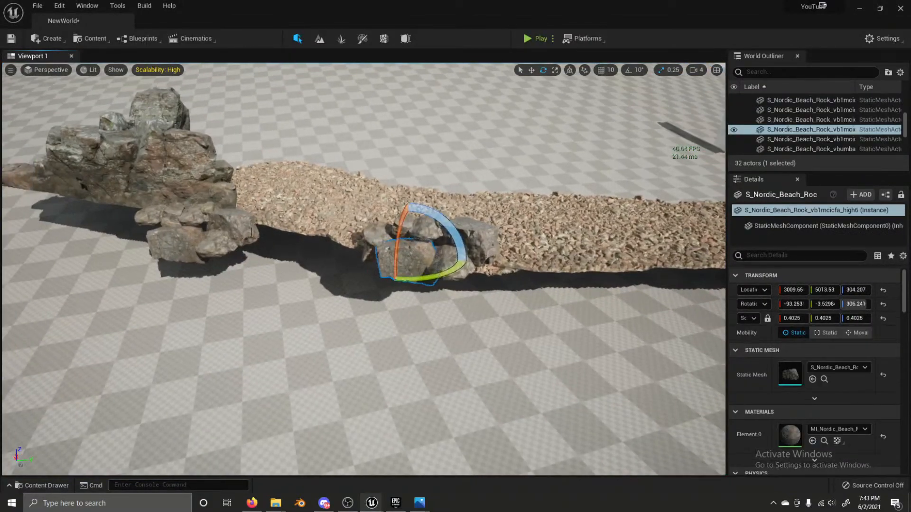
pyautogui.moveTo(355, 255); pyautogui.dragTo(436, 241)
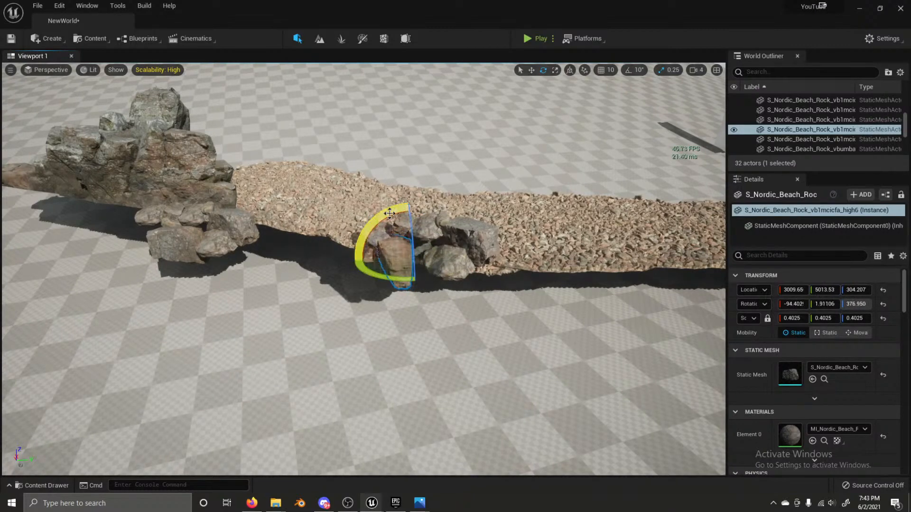
pyautogui.moveTo(389, 214); pyautogui.dragTo(421, 200)
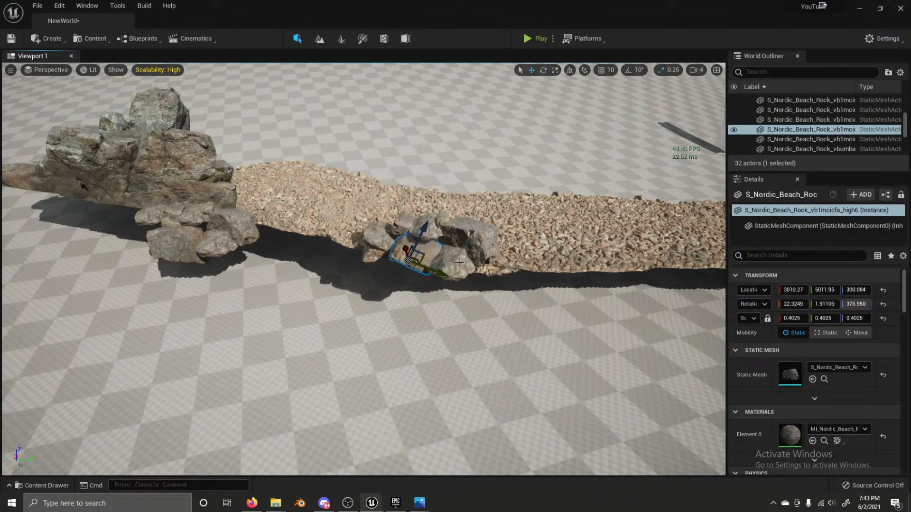
# Step: Place a duplicate of the small rock at the cluster's cliff-facing end, scaled uniformly to 1.7825
pyautogui.moveTo(442, 218); pyautogui.dragTo(444, 219)
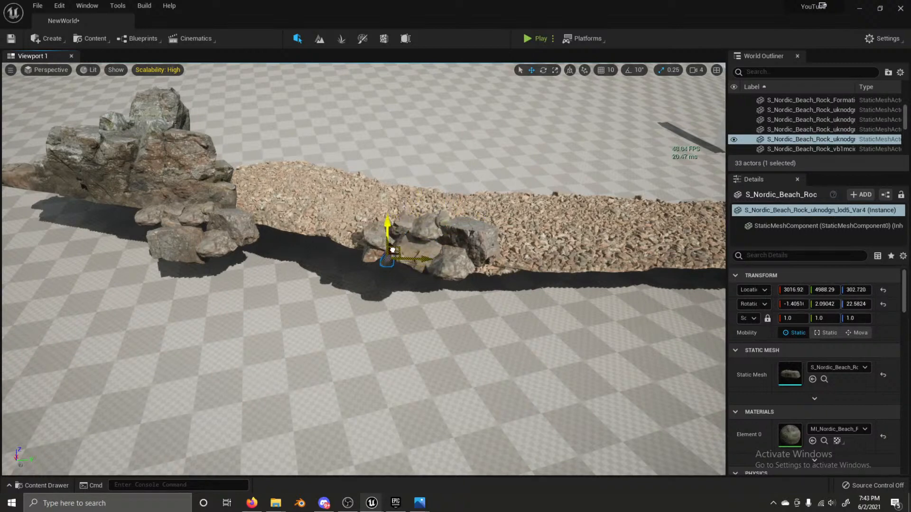
pyautogui.moveTo(821, 319); pyautogui.dragTo(846, 320)
pyautogui.moveTo(386, 225); pyautogui.dragTo(386, 225)
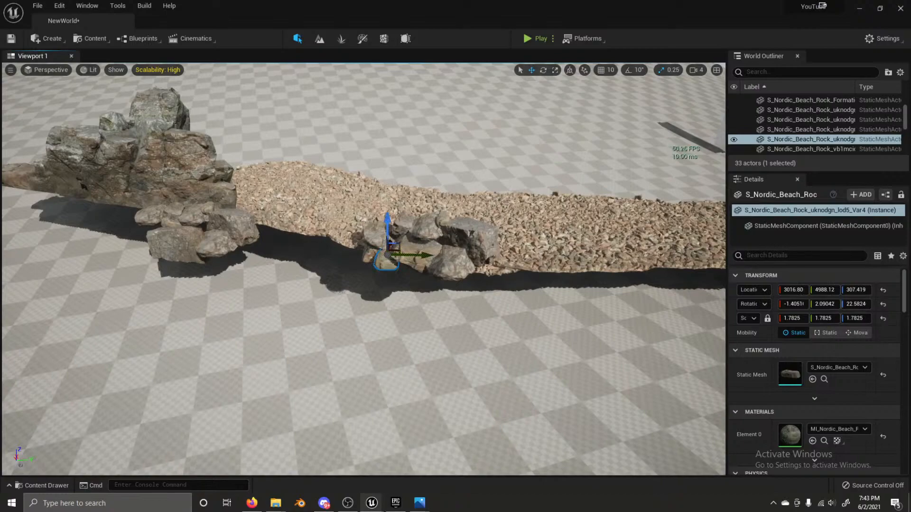
# Step: Examine the rock cluster on the gravel's edge from its outer side, its ends and above
pyautogui.click(418, 164)
pyautogui.moveTo(435, 158); pyautogui.dragTo(288, 204, button='right')
pyautogui.press('d')
pyautogui.press('w')
pyautogui.press('s')
pyautogui.press('w')
pyautogui.moveTo(378, 324); pyautogui.dragTo(531, 287, button='right')
pyautogui.press('a')
pyautogui.press('d')
pyautogui.moveTo(320, 302); pyautogui.dragTo(498, 306, button='right')
pyautogui.press('a')
pyautogui.press('a')
# Step: Select nine rocks of the cluster on the gravel's edge and duplicate them together
pyautogui.click(335, 302)
pyautogui.keyDown('ctrl'); pyautogui.click(305, 320); pyautogui.keyUp('ctrl')
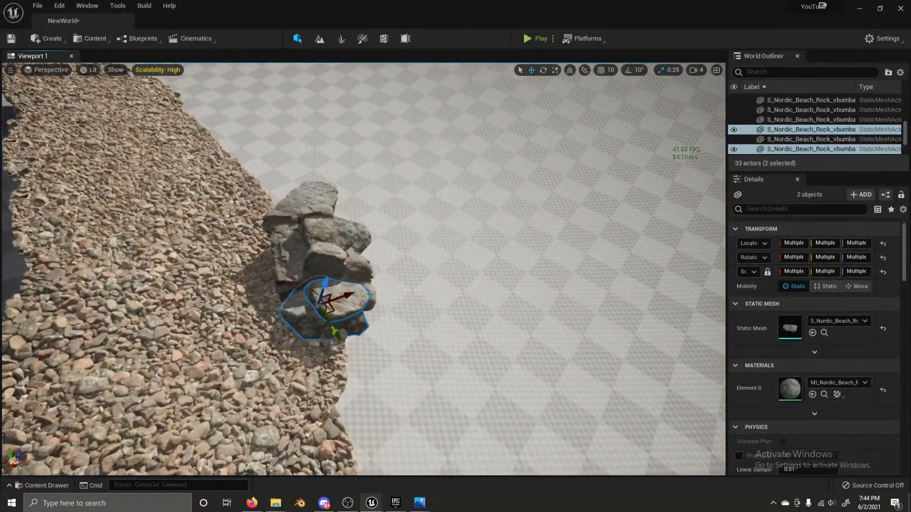
pyautogui.keyDown('ctrl'); pyautogui.click(290, 260); pyautogui.keyUp('ctrl')
pyautogui.keyDown('ctrl'); pyautogui.click(357, 270); pyautogui.keyUp('ctrl')
pyautogui.keyDown('ctrl'); pyautogui.click(334, 257); pyautogui.keyUp('ctrl')
pyautogui.keyDown('ctrl'); pyautogui.click(318, 226); pyautogui.keyUp('ctrl')
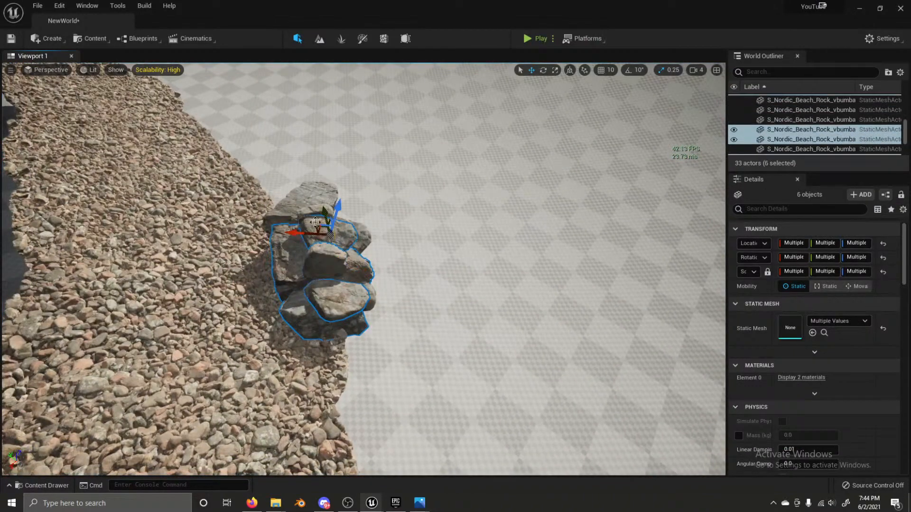
pyautogui.keyDown('ctrl'); pyautogui.click(311, 199); pyautogui.keyUp('ctrl')
pyautogui.press('d')
pyautogui.moveTo(396, 247); pyautogui.dragTo(270, 202, button='right')
pyautogui.press('w')
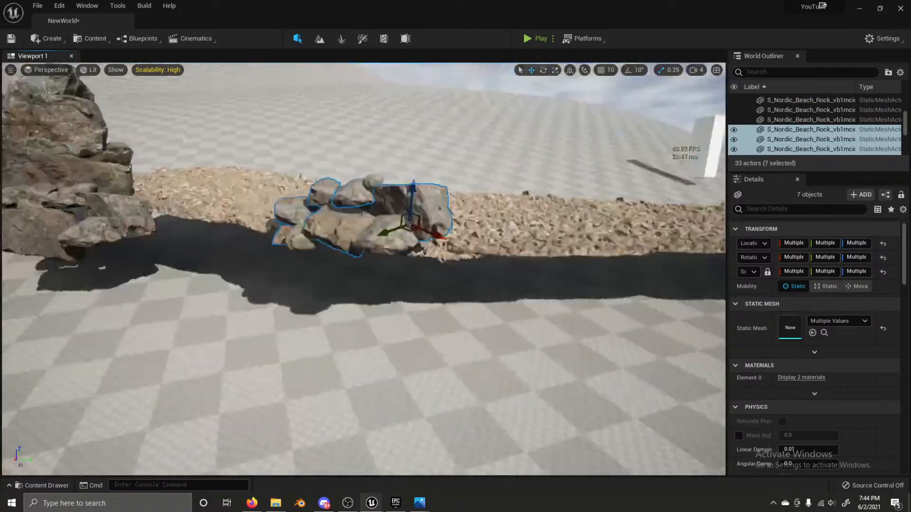
pyautogui.keyDown('ctrl'); pyautogui.click(397, 247); pyautogui.keyUp('ctrl')
pyautogui.press('e')
pyautogui.moveTo(396, 246); pyautogui.dragTo(360, 280, button='right')
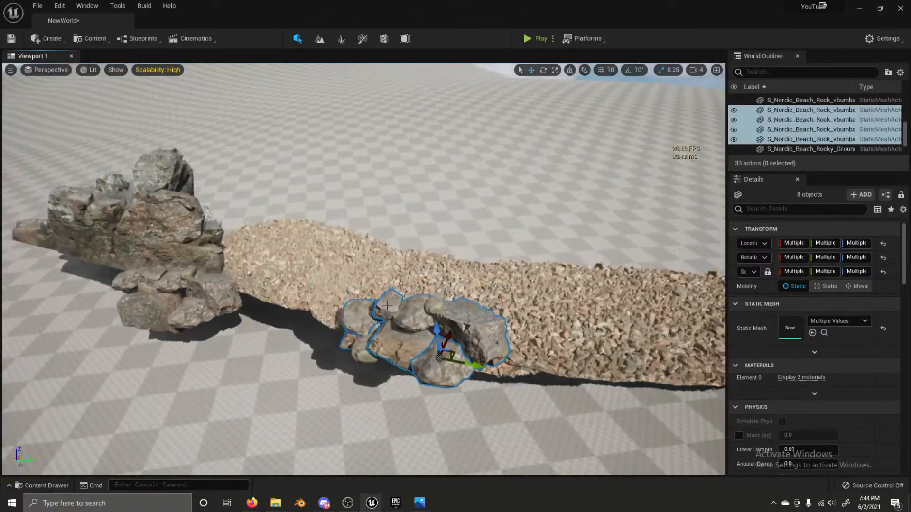
pyautogui.keyDown('ctrl'); pyautogui.click(367, 353); pyautogui.keyUp('ctrl')
pyautogui.hotkey('ctrl', 'd')
# Step: Rotate the nine duplicated rocks and move them into the open stretch between the cliff's base cluster and the original cluster
pyautogui.press('e')
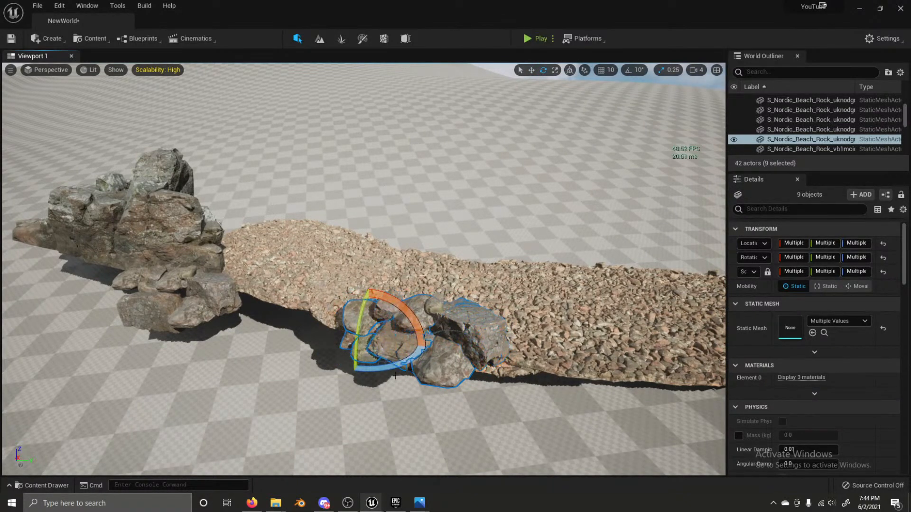
pyautogui.moveTo(397, 367); pyautogui.dragTo(327, 370)
pyautogui.press('w')
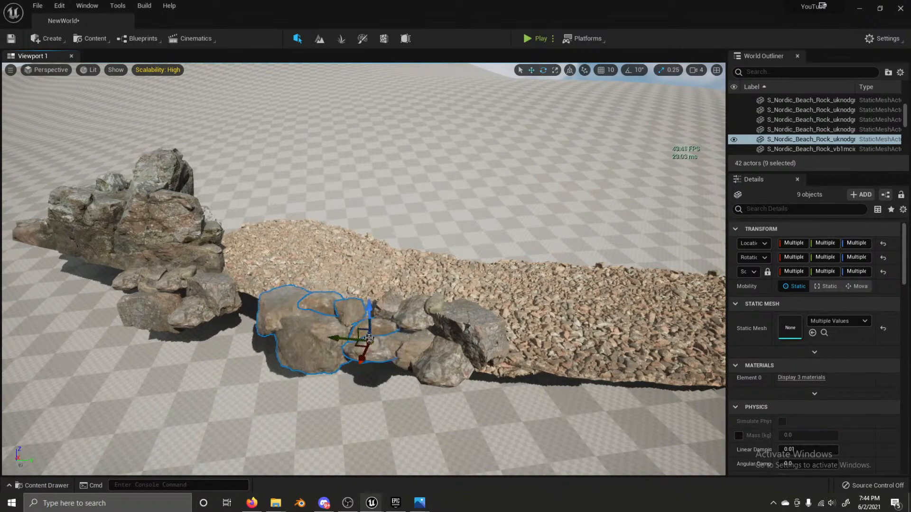
pyautogui.moveTo(348, 339); pyautogui.dragTo(275, 334)
pyautogui.moveTo(276, 334); pyautogui.dragTo(233, 394, button='right')
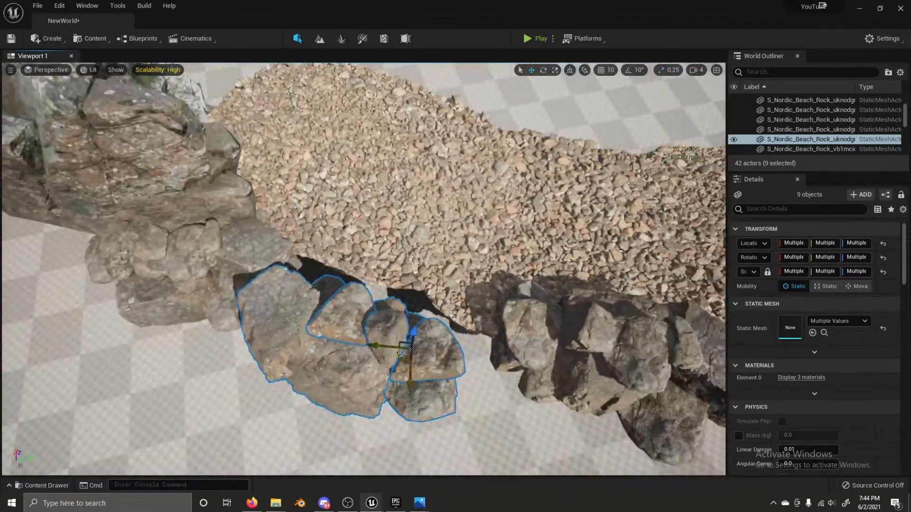
pyautogui.moveTo(410, 348); pyautogui.dragTo(446, 306)
# Step: Adjust the duplicated cluster's height and nudge it toward the cliff so it meets the cliff-base rocks
pyautogui.moveTo(445, 306); pyautogui.dragTo(412, 204, button='right')
pyautogui.moveTo(360, 313); pyautogui.dragTo(364, 314, button='right')
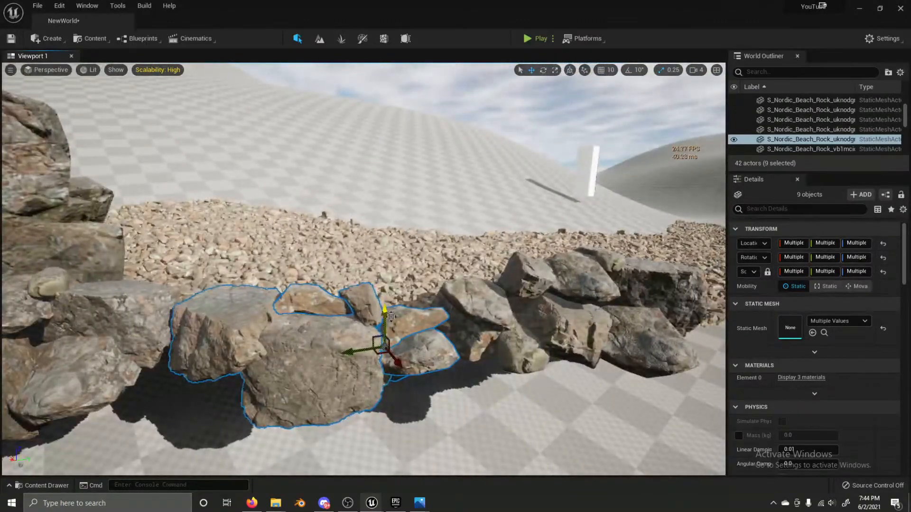
pyautogui.moveTo(419, 336); pyautogui.dragTo(403, 336, button='right')
pyautogui.moveTo(430, 333)
pyautogui.mouseDown()
pyautogui.moveTo(431, 345)
pyautogui.moveTo(431, 325)
pyautogui.mouseUp()
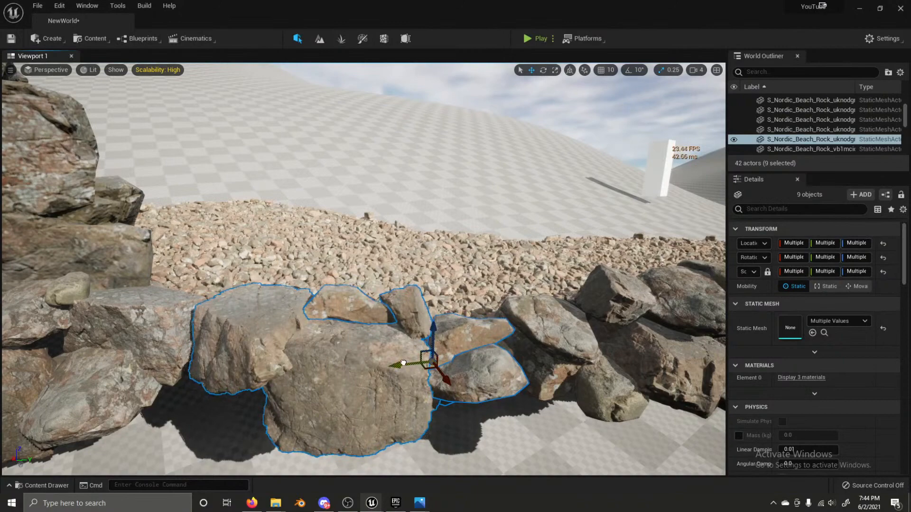
pyautogui.moveTo(403, 362); pyautogui.dragTo(391, 365)
# Step: Duplicate the small upright rock atop the new cluster and set the copy in the seam beside the cliff-base rocks
pyautogui.click(295, 276)
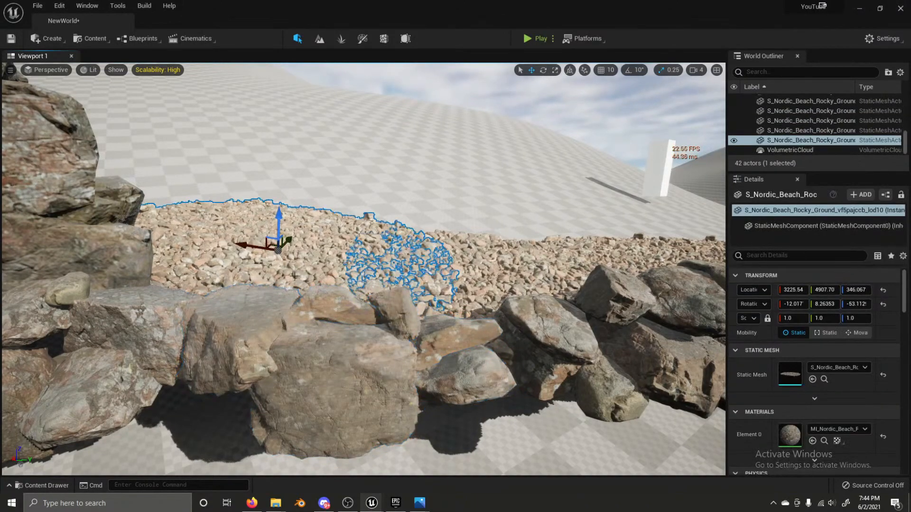
pyautogui.moveTo(437, 316); pyautogui.dragTo(417, 315, button='right')
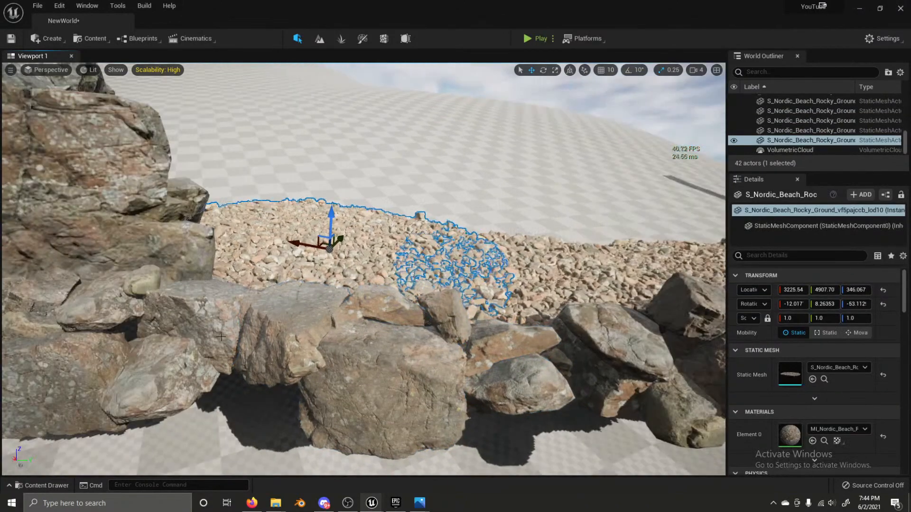
pyautogui.click(436, 316)
pyautogui.hotkey('ctrl', 'd')
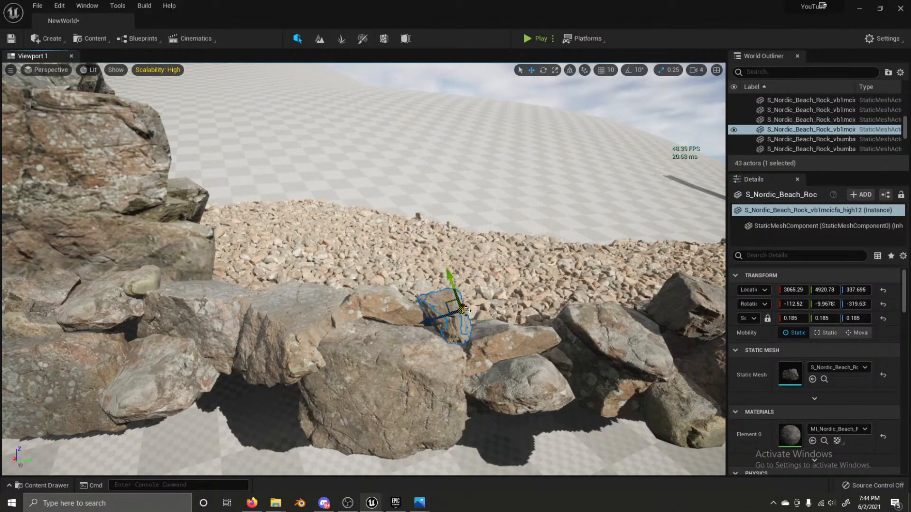
pyautogui.moveTo(465, 310); pyautogui.dragTo(291, 289)
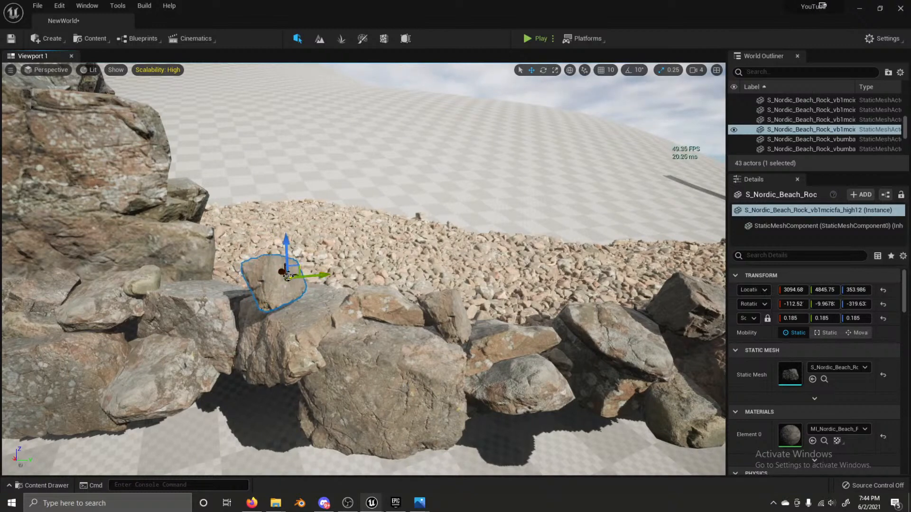
pyautogui.moveTo(287, 276); pyautogui.dragTo(248, 275)
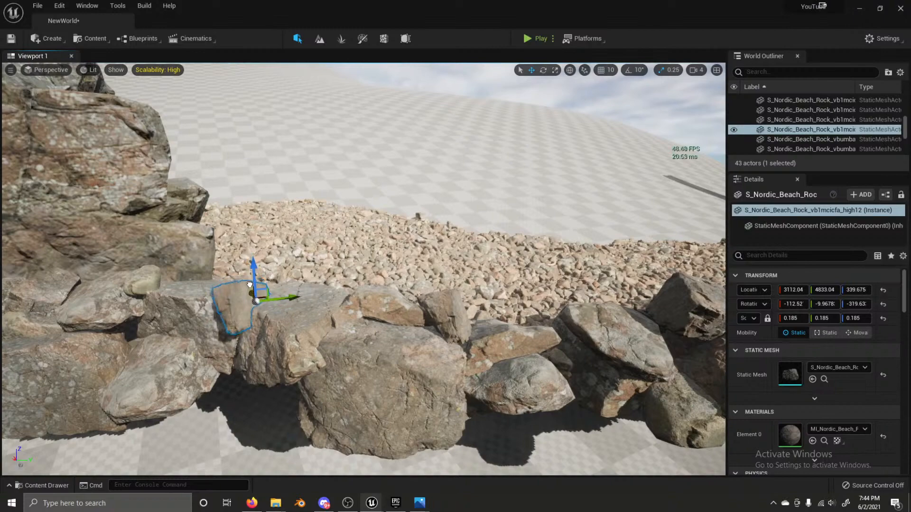
pyautogui.moveTo(250, 283); pyautogui.dragTo(251, 289)
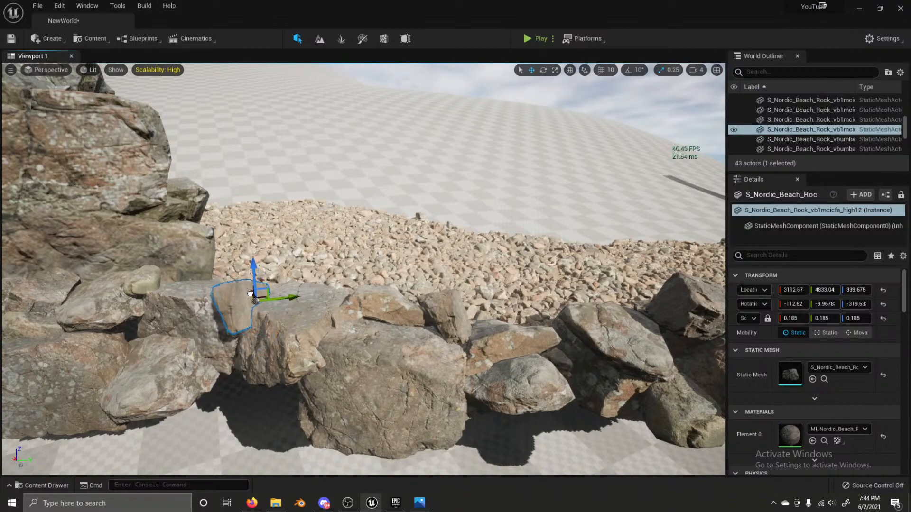
# Step: Nudge the small duplicated rock further back into the seam between the two clusters
pyautogui.click(310, 218)
pyautogui.press('s')
pyautogui.moveTo(310, 218)
pyautogui.mouseDown(button='right')
pyautogui.moveTo(328, 219)
pyautogui.moveTo(310, 219)
pyautogui.mouseUp(button='right')
pyautogui.press('w')
pyautogui.click(295, 290)
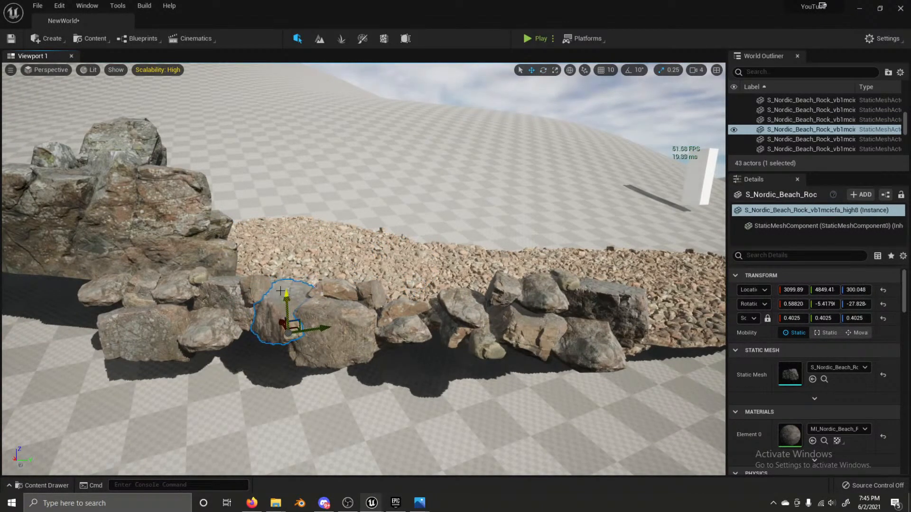
pyautogui.click(270, 286)
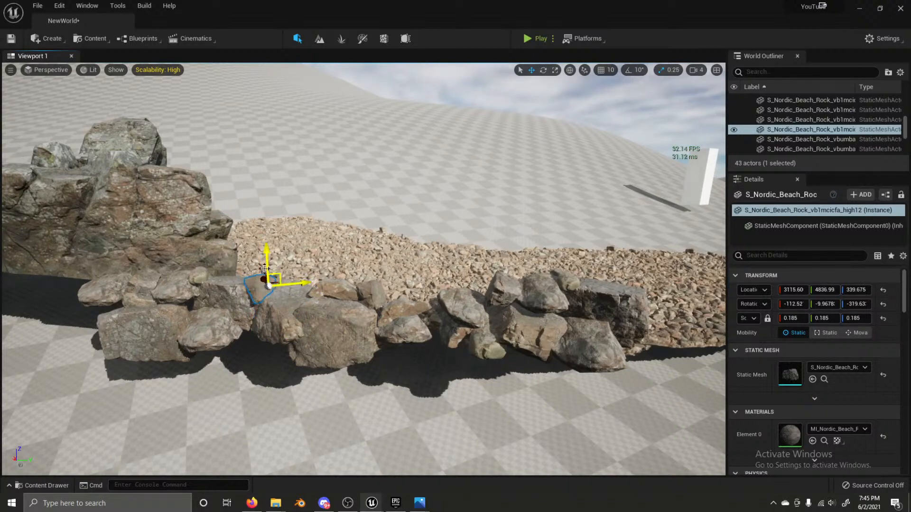
pyautogui.scroll(3, 265, 269)
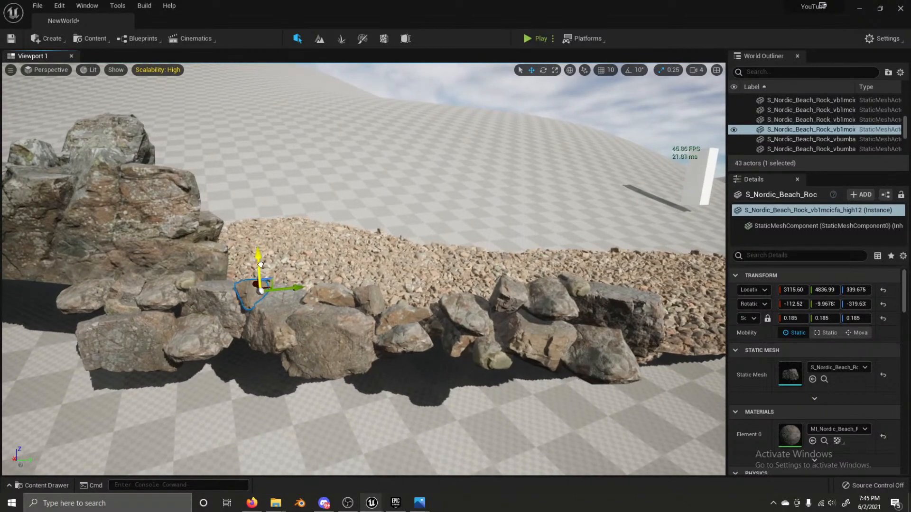
# Step: Select the PostProcessVolume and filter its details for "lumen"
pyautogui.click(318, 199)
pyautogui.press('s')
pyautogui.moveTo(317, 199); pyautogui.dragTo(408, 176, button='right')
pyautogui.press('w')
pyautogui.press('s')
pyautogui.press('w')
pyautogui.moveTo(653, 307); pyautogui.dragTo(653, 307, button='right')
pyautogui.click(774, 149)
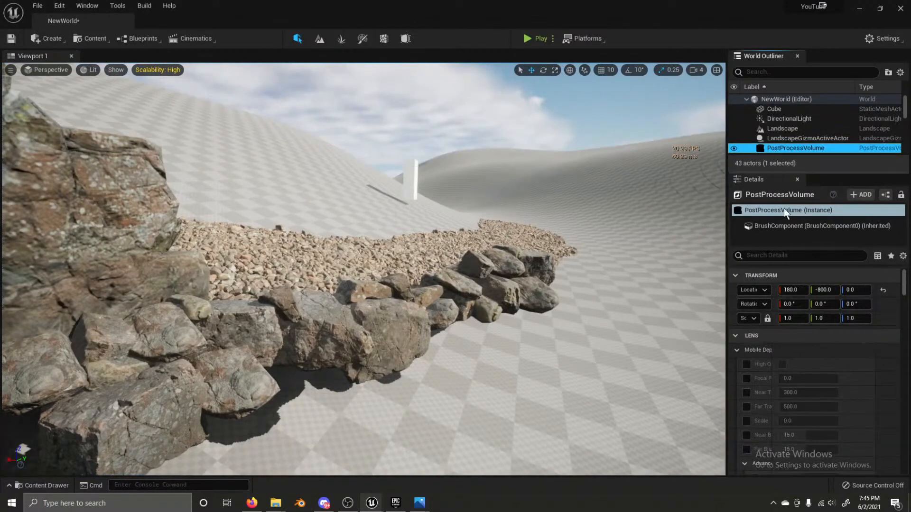
pyautogui.click(764, 256)
pyautogui.write('lumen')
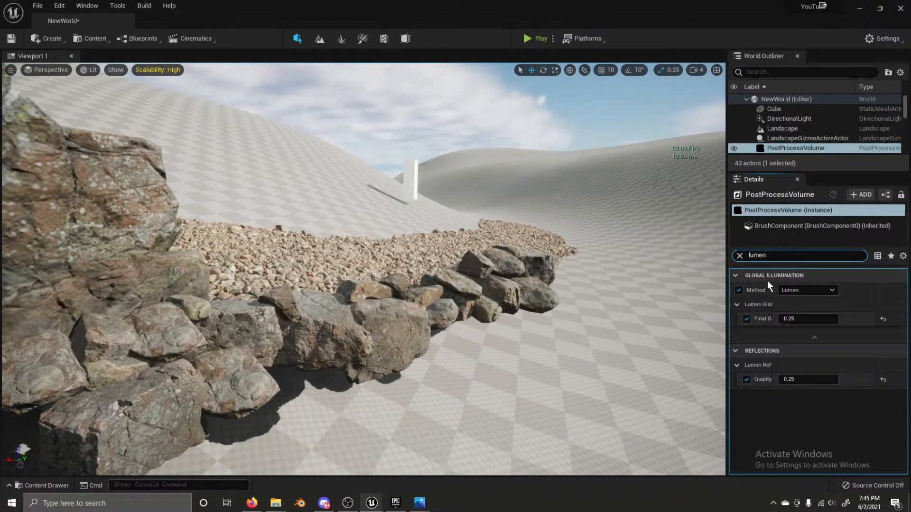
# Step: Try Screen Space (Beta) and Ray Traced (Deprecated) as the volume's global illumination method, ending back on Lumen
pyautogui.click(801, 289)
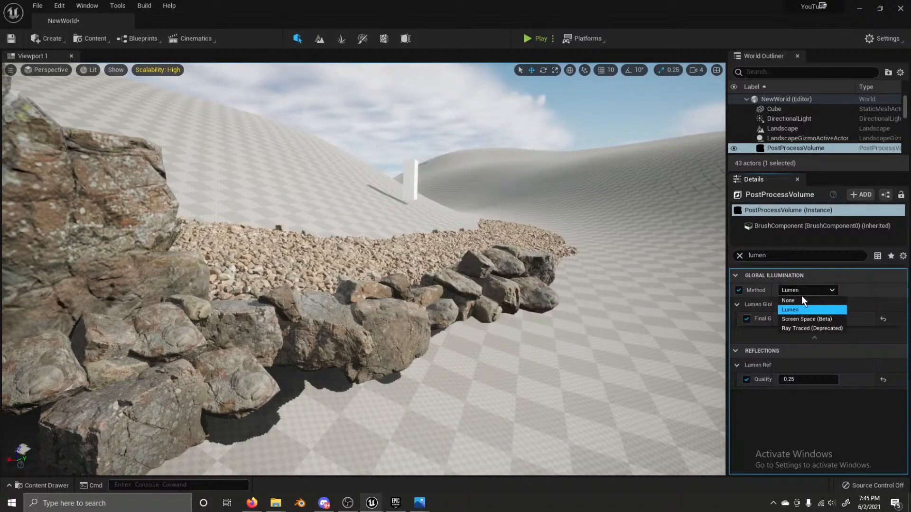
pyautogui.click(797, 319)
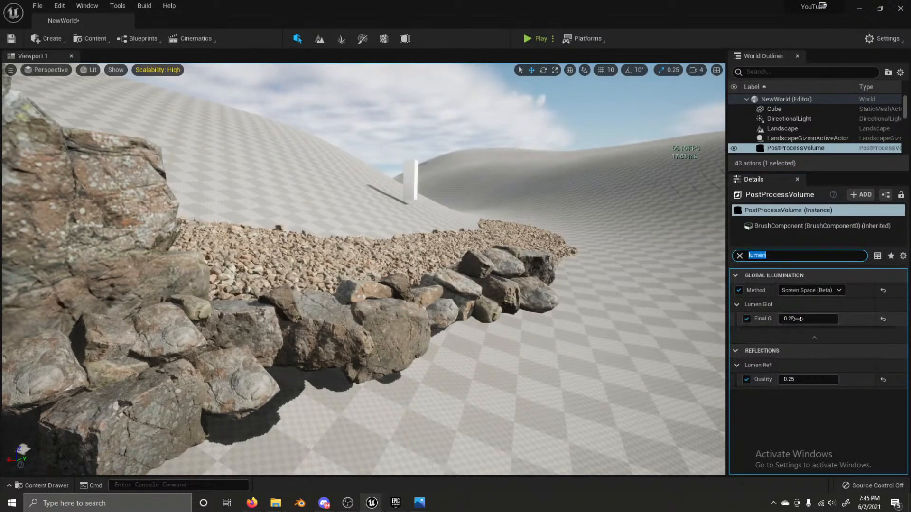
pyautogui.click(799, 290)
pyautogui.click(793, 330)
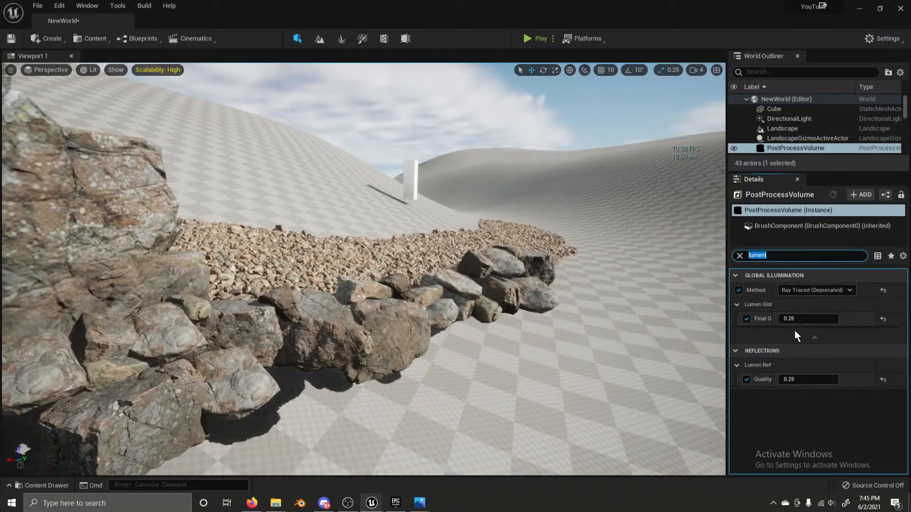
pyautogui.click(802, 289)
pyautogui.click(797, 307)
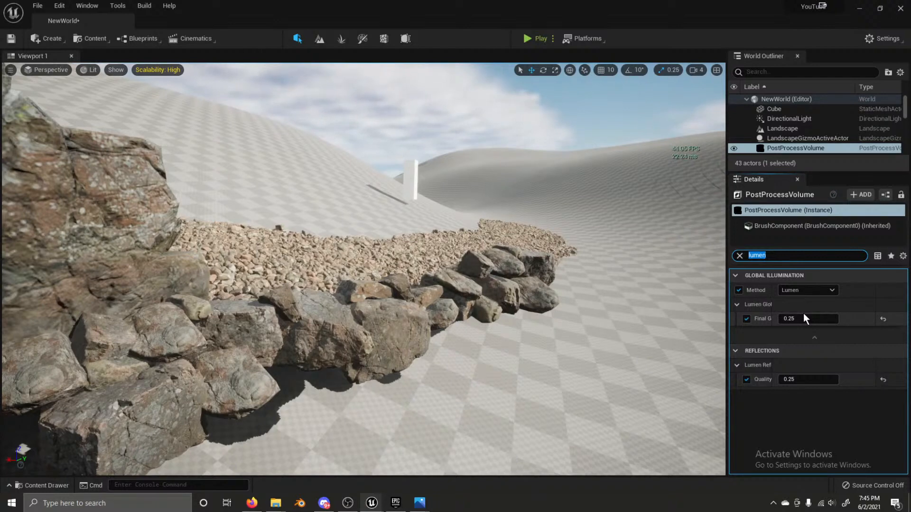
# Step: Compare the scene with the global illumination method set to None, and restore Lumen
pyautogui.click(811, 289)
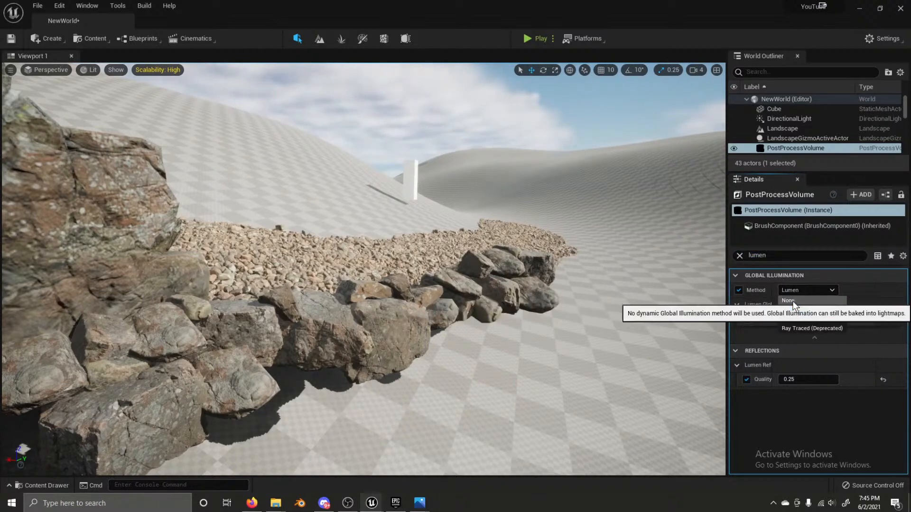
pyautogui.click(790, 309)
pyautogui.click(792, 292)
pyautogui.click(789, 301)
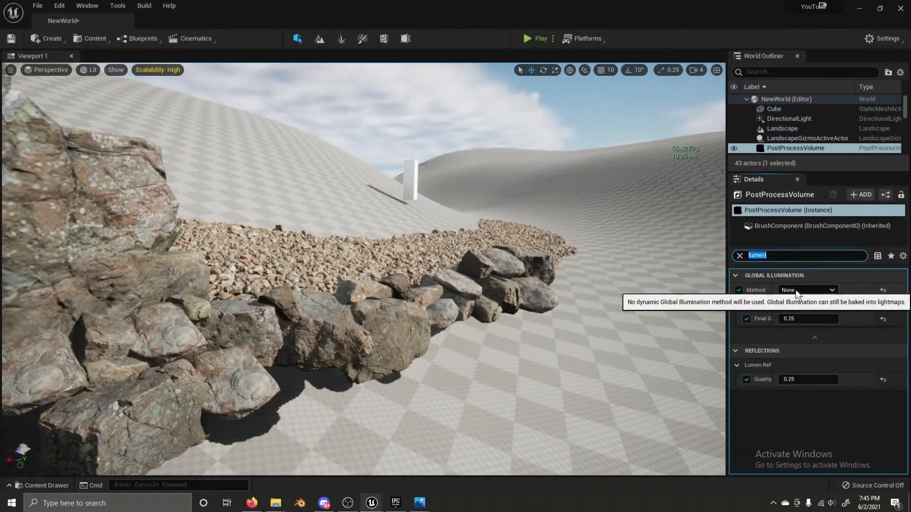
pyautogui.click(795, 289)
pyautogui.click(797, 309)
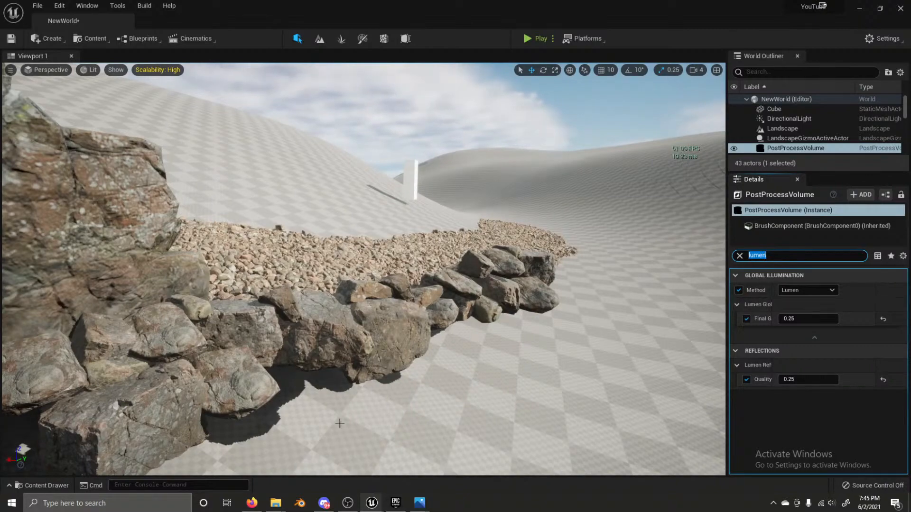
# Step: Duplicate the rounded rock at the gravel's edge, placing and rotating the copy in the gap beneath the neighbouring rocks
pyautogui.moveTo(339, 423); pyautogui.dragTo(258, 172)
pyautogui.click(342, 386)
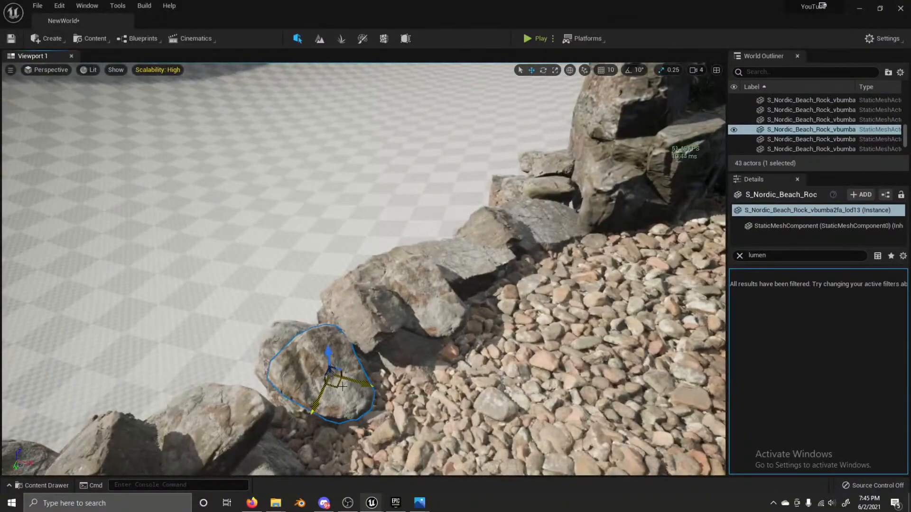
pyautogui.moveTo(334, 388); pyautogui.dragTo(422, 383)
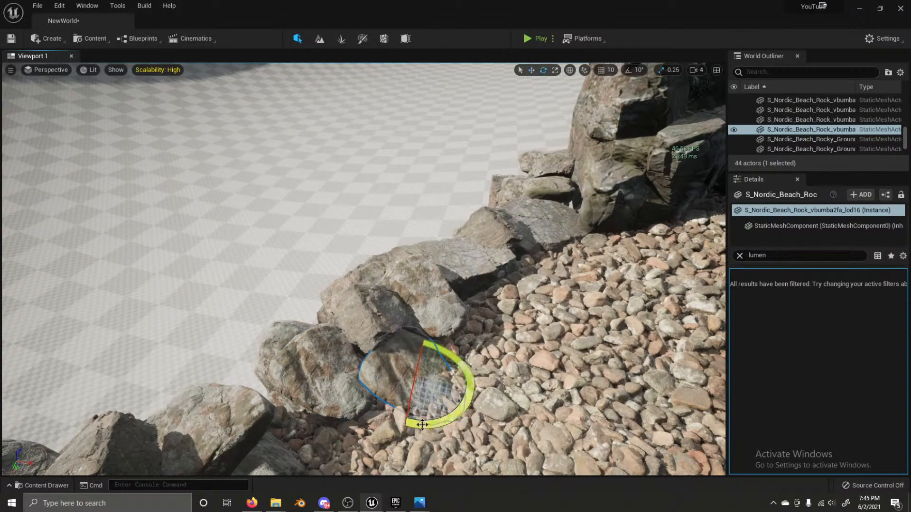
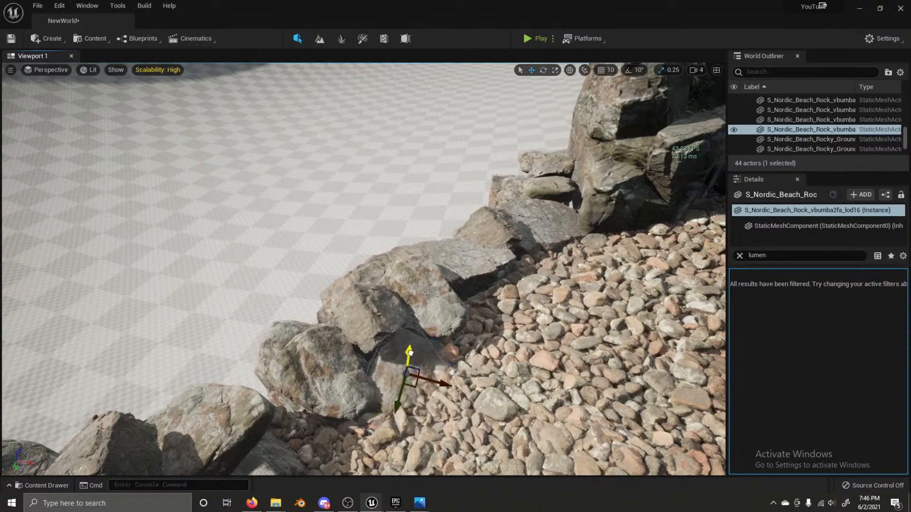
# Step: Copy the small smooth rock from the cliff base into the dark gap in the rock row and rotate it
pyautogui.moveTo(409, 347); pyautogui.dragTo(261, 307, button='right')
pyautogui.click(254, 230)
pyautogui.click(296, 337)
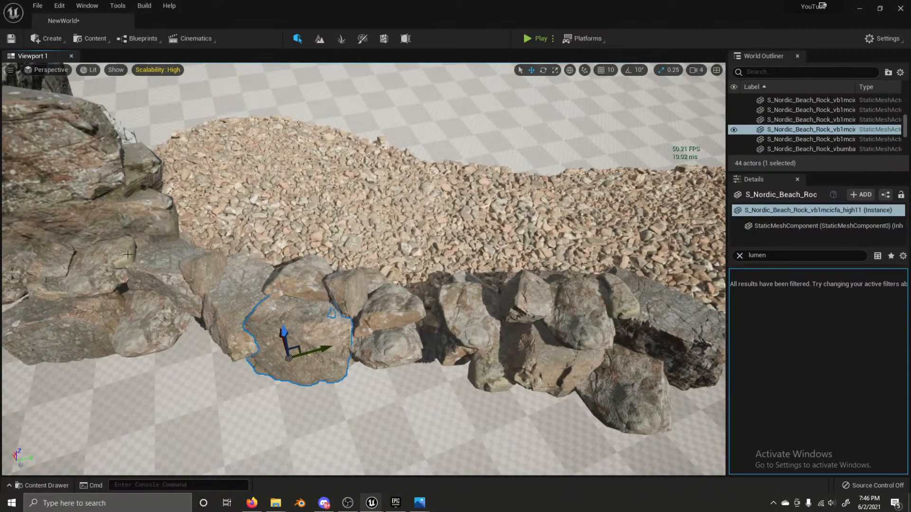
pyautogui.hotkey('ctrl', 'v')
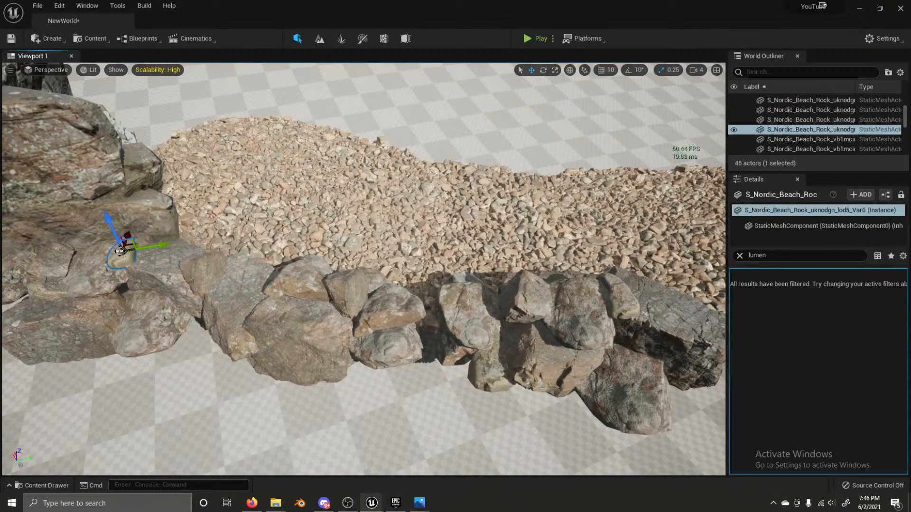
pyautogui.moveTo(120, 251); pyautogui.dragTo(437, 328)
pyautogui.press('e')
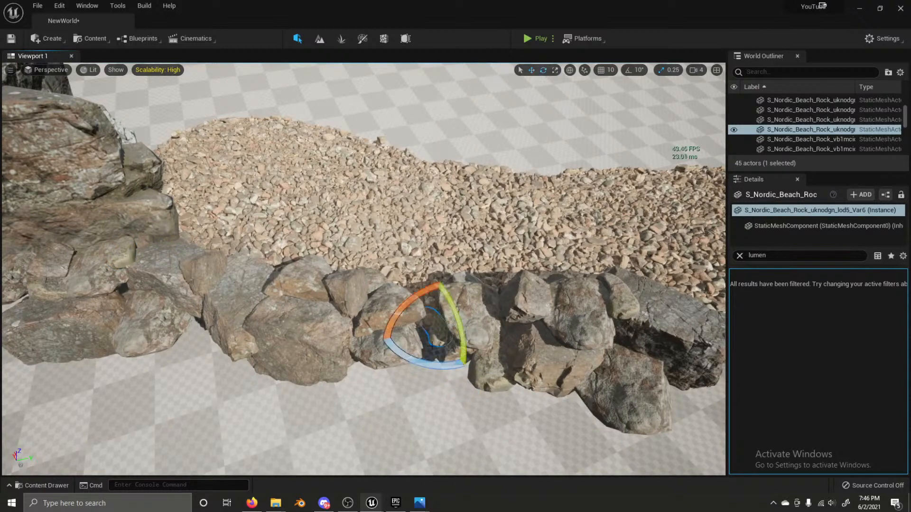
pyautogui.moveTo(441, 363)
pyautogui.mouseDown()
pyautogui.moveTo(427, 375)
pyautogui.moveTo(443, 380)
pyautogui.mouseUp()
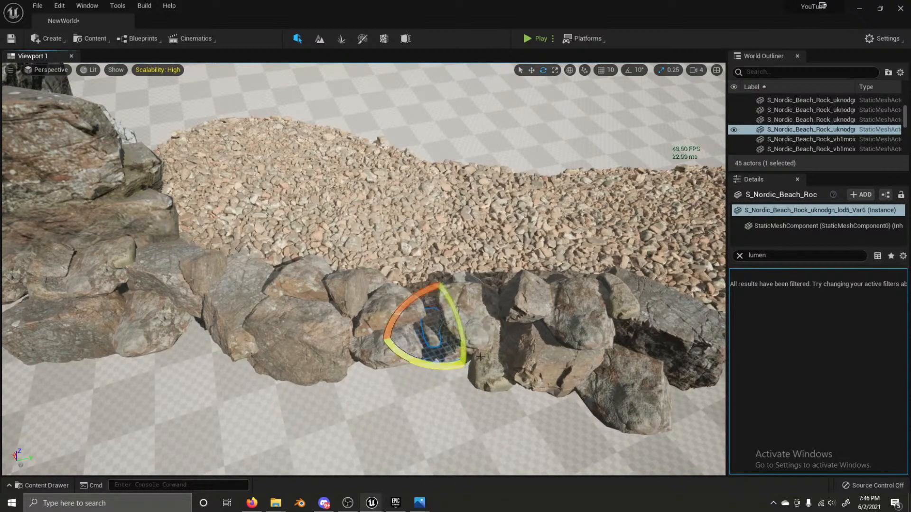
# Step: Clear the details filter and scale the small rock uniformly to 2.175 so it fills the gap
pyautogui.press('w')
pyautogui.click(739, 256)
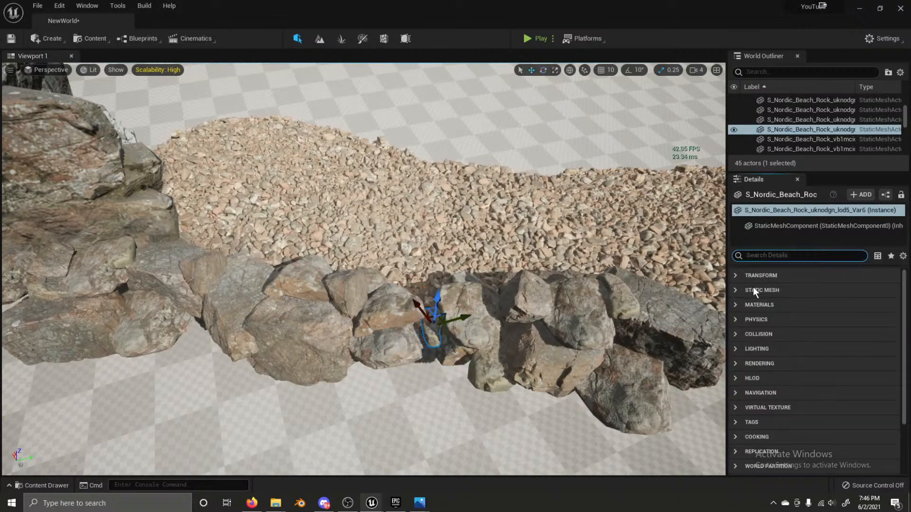
pyautogui.click(739, 275)
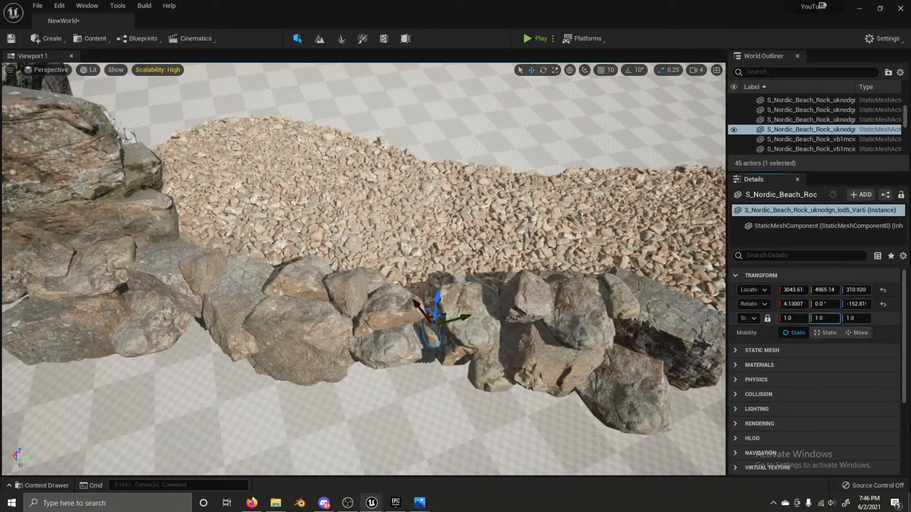
pyautogui.moveTo(823, 319)
pyautogui.mouseDown()
pyautogui.moveTo(849, 318)
pyautogui.moveTo(828, 318)
pyautogui.mouseUp()
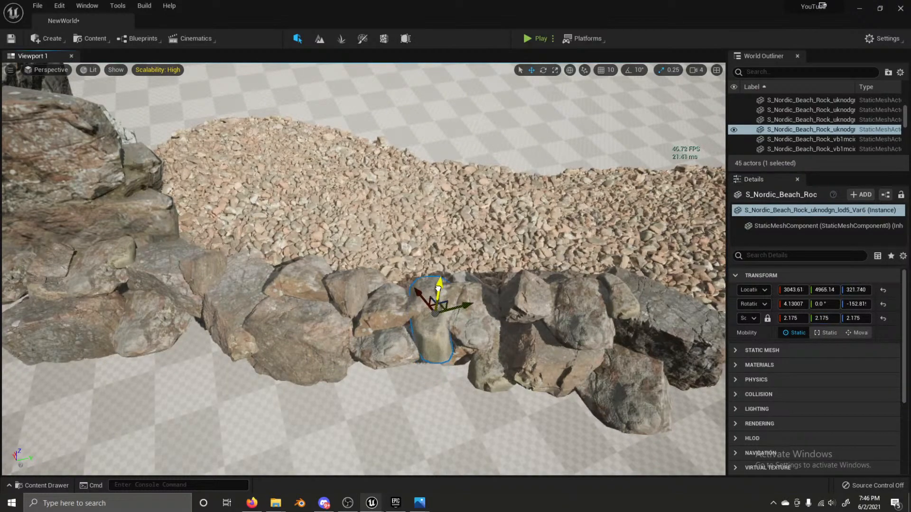
# Step: Duplicate the flat rock beside the smooth one, move the copy under the neighbouring overhanging rocks, and rotate it upright
pyautogui.click(444, 270)
pyautogui.moveTo(443, 270); pyautogui.dragTo(443, 360, button='middle')
pyautogui.scroll(-10, 486, 278)
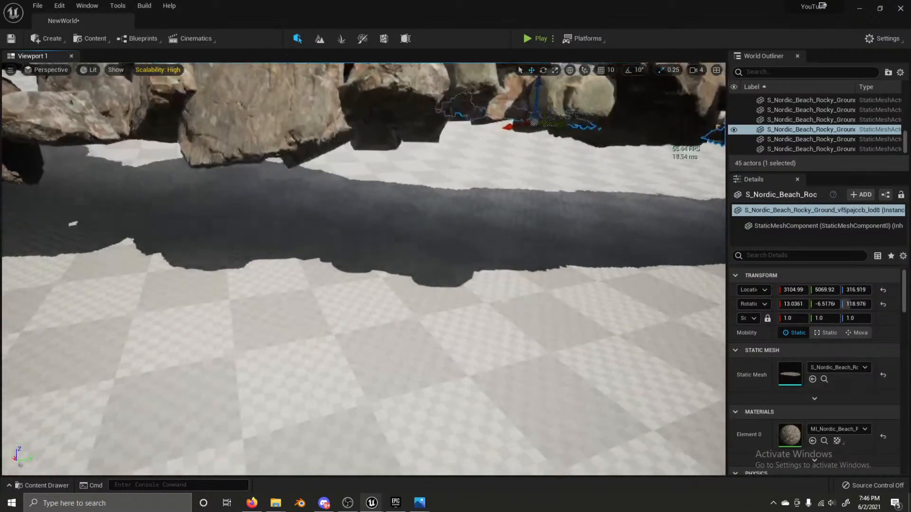
pyautogui.click(486, 278)
pyautogui.scroll(2, 461, 270)
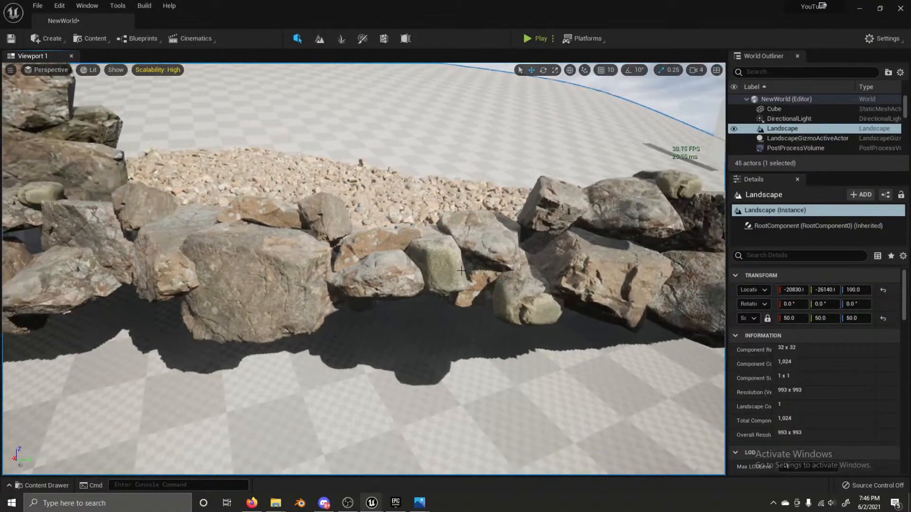
pyautogui.click(415, 291)
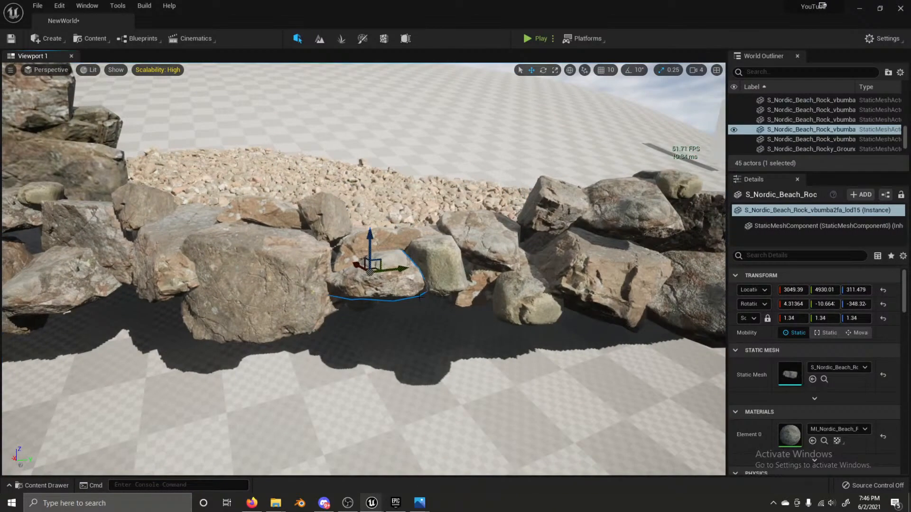
pyautogui.hotkey('ctrl', 'd')
pyautogui.moveTo(370, 269); pyautogui.dragTo(491, 284)
pyautogui.press('e')
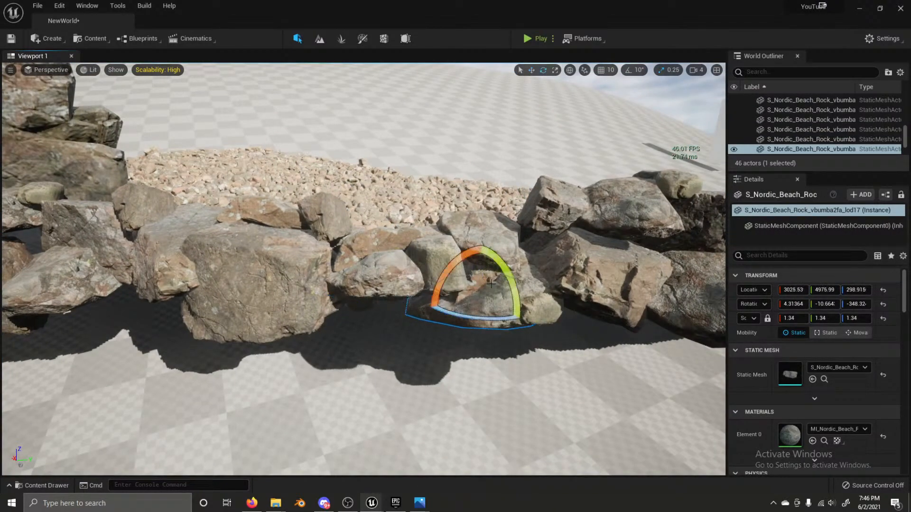
pyautogui.moveTo(458, 258); pyautogui.dragTo(494, 285)
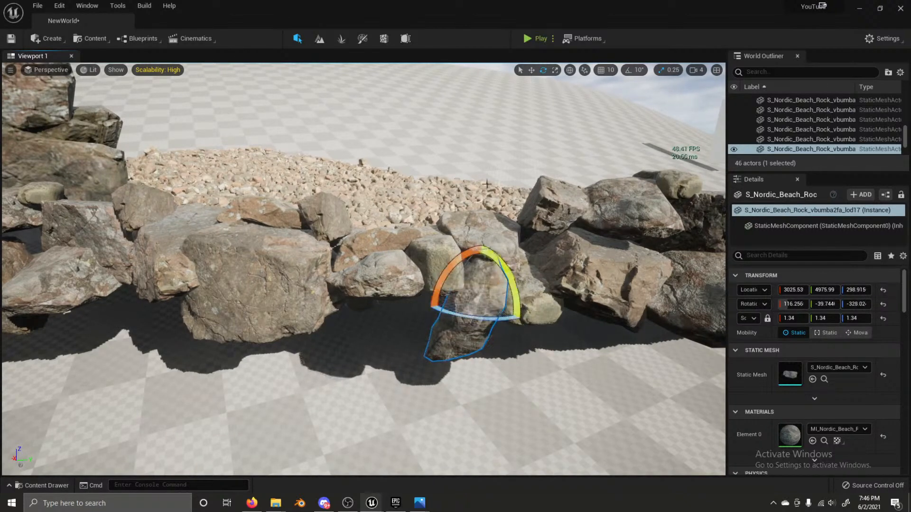
pyautogui.click(480, 158)
pyautogui.moveTo(480, 159); pyautogui.dragTo(377, 159, button='right')
pyautogui.press('s')
pyautogui.press('w')
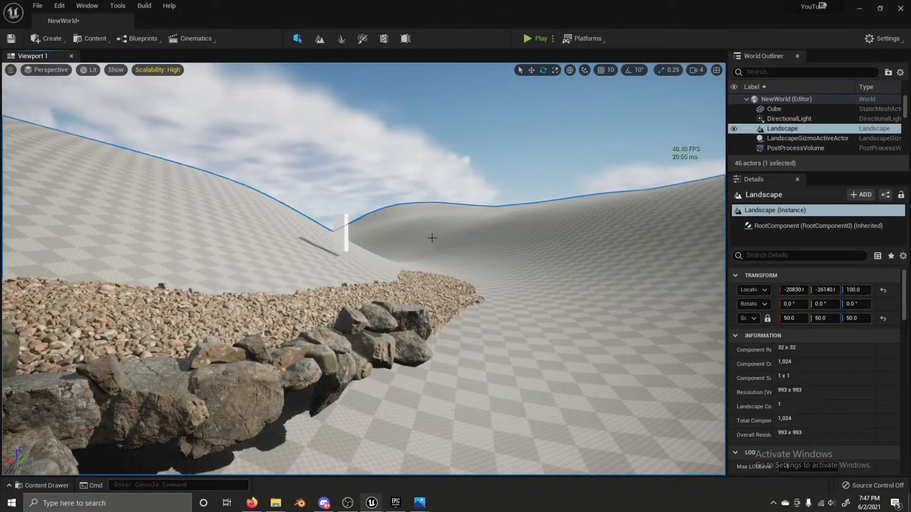
pyautogui.moveTo(456, 272); pyautogui.dragTo(333, 258, button='right')
pyautogui.click(333, 257)
pyautogui.keyDown('ctrl'); pyautogui.click(282, 220); pyautogui.keyUp('ctrl')
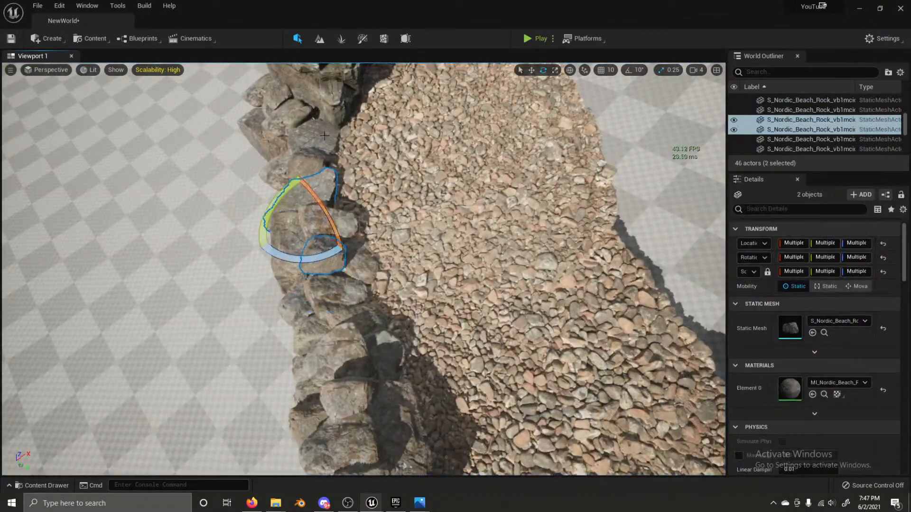
pyautogui.keyDown('ctrl'); pyautogui.click(313, 173); pyautogui.keyUp('ctrl')
pyautogui.keyDown('ctrl'); pyautogui.click(344, 417); pyautogui.keyUp('ctrl')
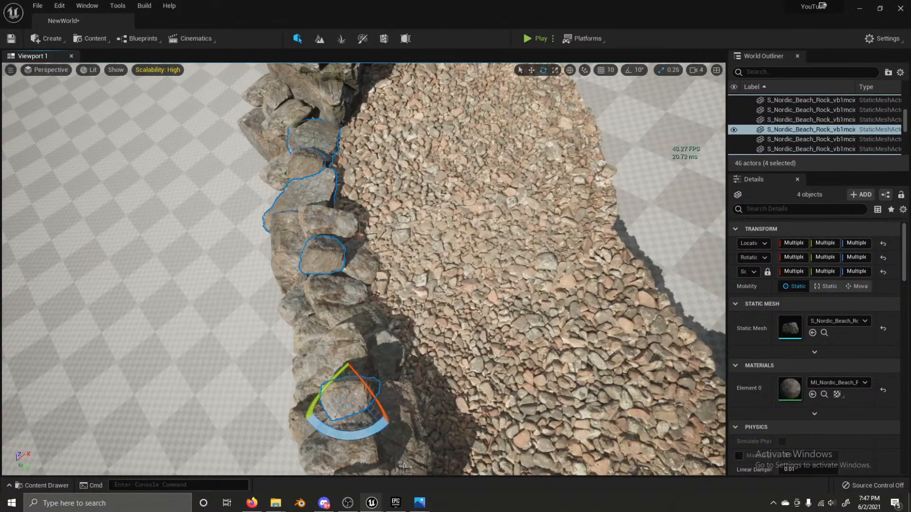
pyautogui.moveTo(345, 416); pyautogui.dragTo(411, 385, button='right')
pyautogui.keyDown('ctrl'); pyautogui.click(396, 401); pyautogui.keyUp('ctrl')
# Step: Duplicate two small rocks from the top of the row and move the copies together onto the gravel
pyautogui.click(379, 362)
pyautogui.keyDown('ctrl'); pyautogui.click(375, 222); pyautogui.keyUp('ctrl')
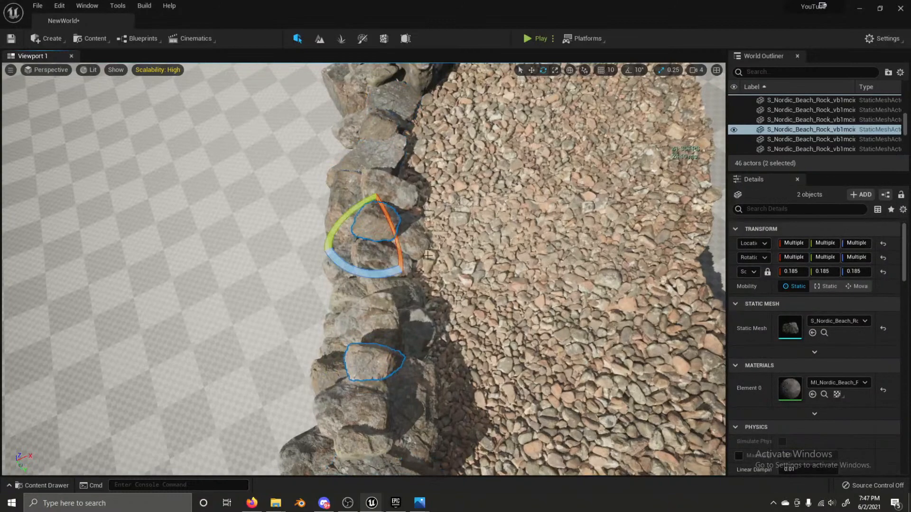
pyautogui.moveTo(375, 222); pyautogui.dragTo(371, 212, button='right')
pyautogui.hotkey('ctrl', 'd')
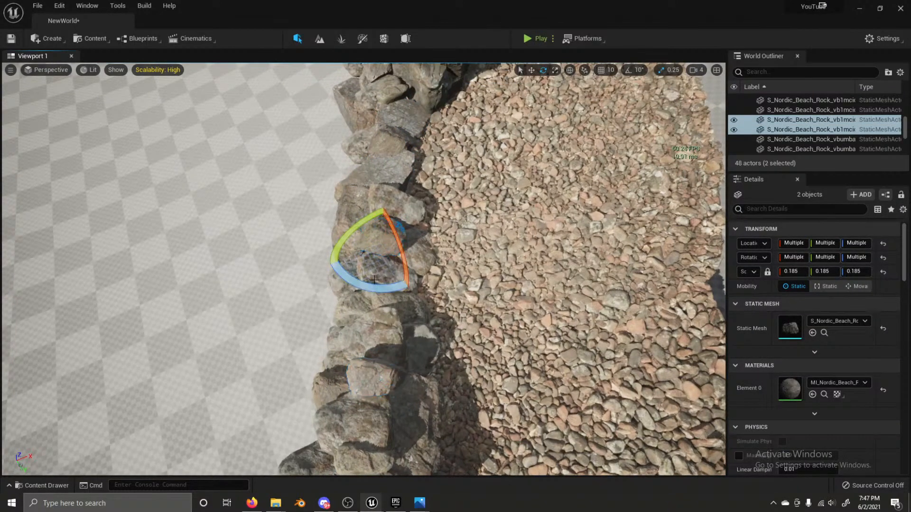
pyautogui.press('w')
pyautogui.moveTo(388, 245); pyautogui.dragTo(502, 239)
# Step: Lower the copied rock at the row's far end onto the gravel, a little closer to the row
pyautogui.click(506, 220)
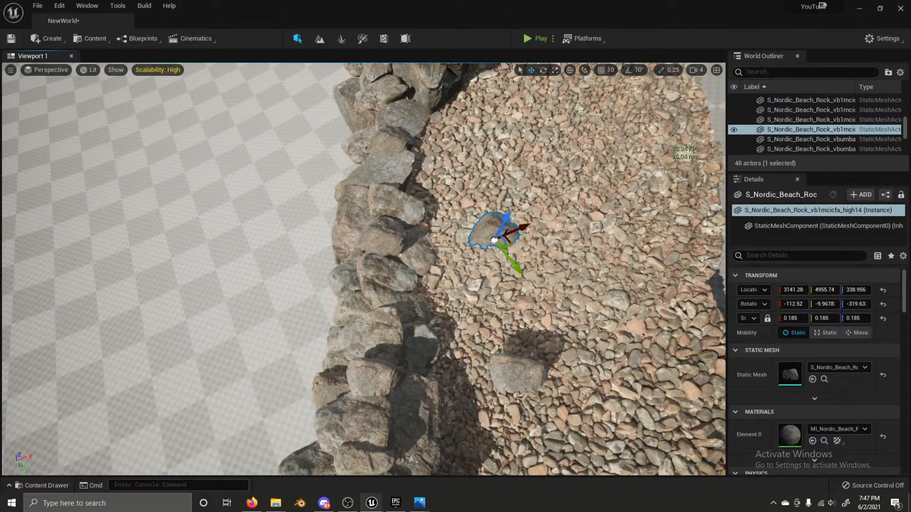
pyautogui.click(527, 363)
pyautogui.moveTo(532, 347)
pyautogui.mouseDown()
pyautogui.moveTo(469, 401)
pyautogui.moveTo(528, 357)
pyautogui.mouseUp()
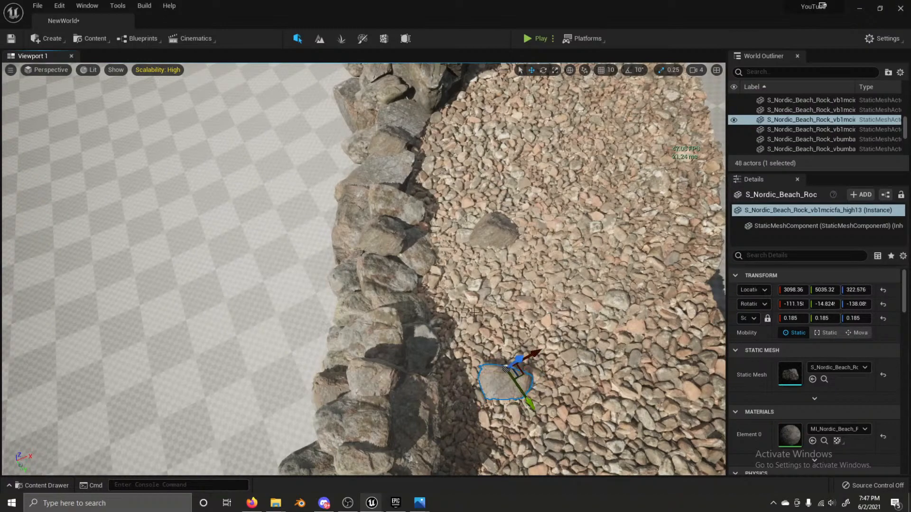
# Step: Move the other copied rock closer to the row, sink it into the gravel, and turn it about its vertical axis
pyautogui.moveTo(528, 357); pyautogui.dragTo(586, 341, button='right')
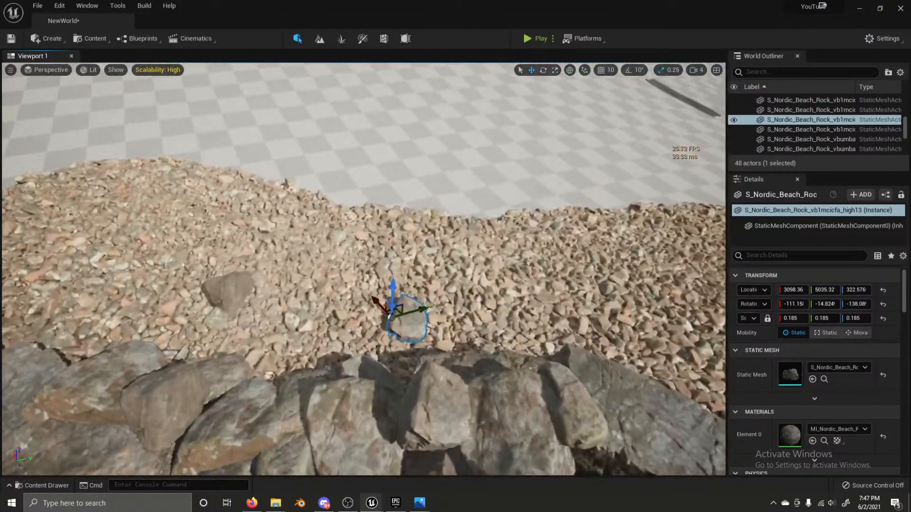
pyautogui.click(228, 289)
pyautogui.moveTo(237, 280); pyautogui.dragTo(249, 381)
pyautogui.moveTo(240, 345); pyautogui.dragTo(226, 289)
pyautogui.press('e')
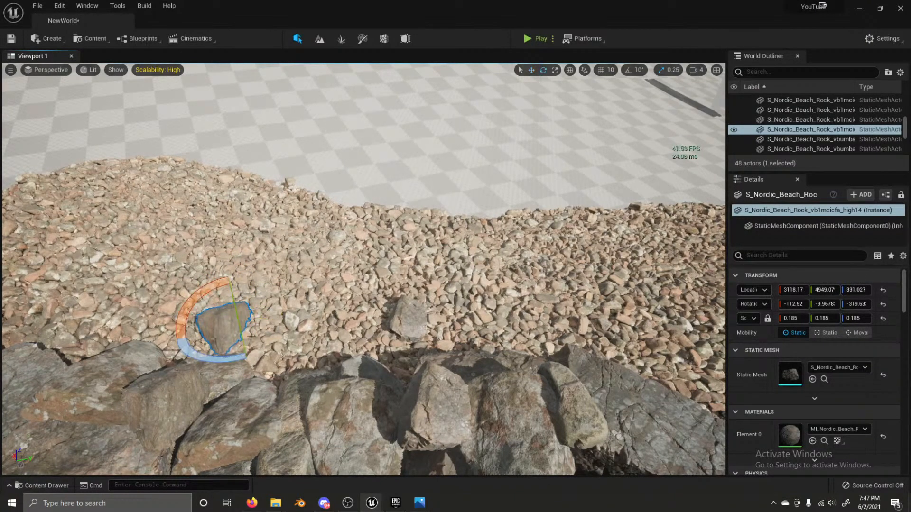
pyautogui.moveTo(283, 322); pyautogui.dragTo(289, 336)
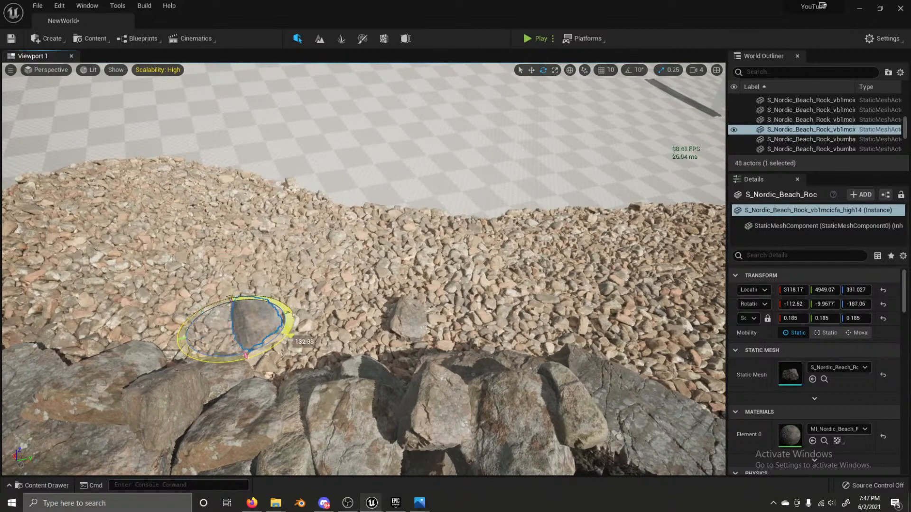
# Step: Tuck the remaining copied rock against the row, then duplicate it onto the gravel between the two and rotate the new copy
pyautogui.click(394, 319)
pyautogui.press('w')
pyautogui.moveTo(391, 312); pyautogui.dragTo(336, 294)
pyautogui.hotkey('ctrl', 'd')
pyautogui.press('e')
pyautogui.moveTo(321, 335); pyautogui.dragTo(397, 332)
pyautogui.press('r')
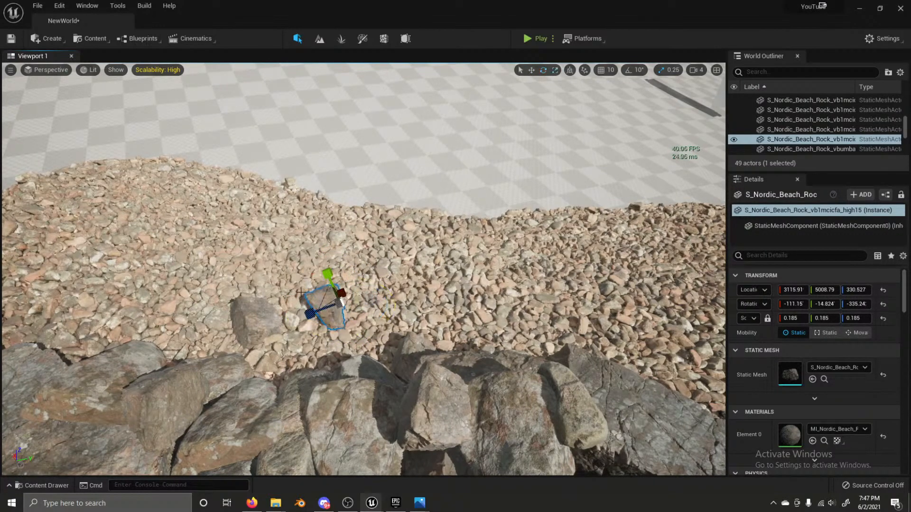
pyautogui.press('e')
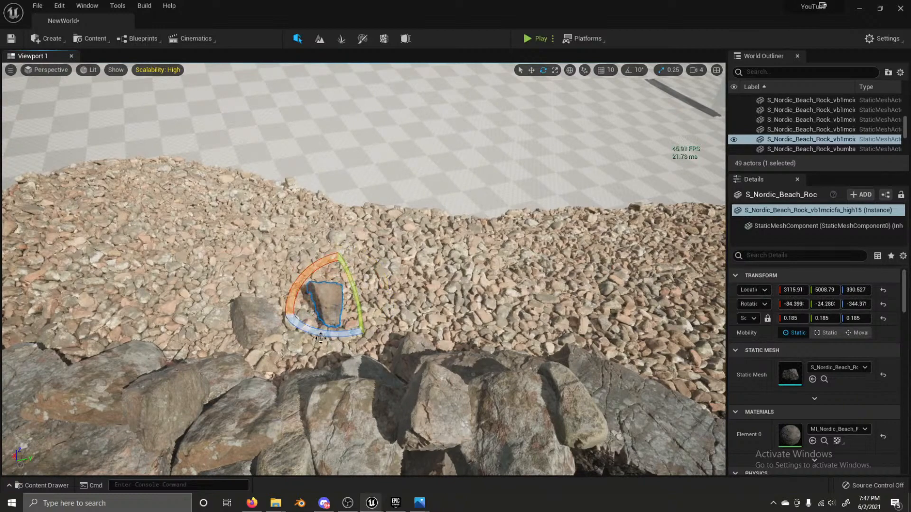
pyautogui.moveTo(369, 309); pyautogui.dragTo(375, 285, button='right')
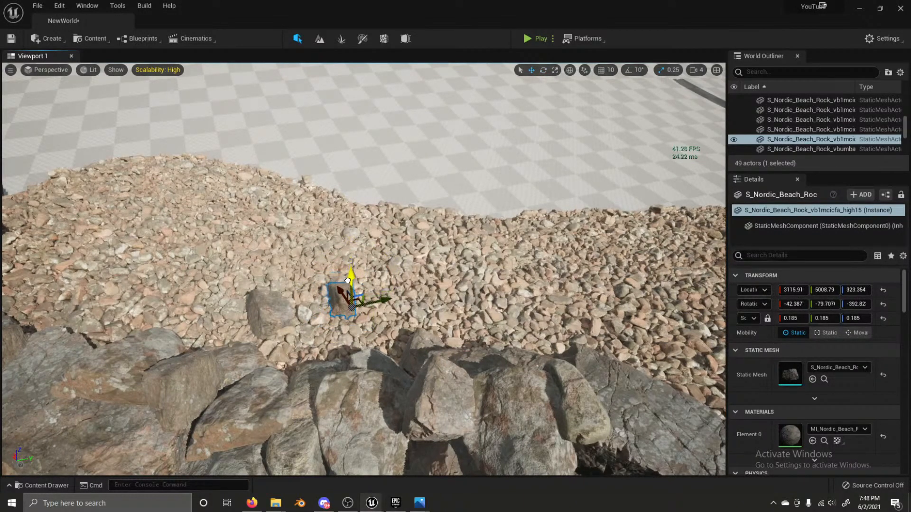
# Step: Scale the newest rock uniformly to 0.325, shift it against the rock row, and sink it into the gravel
pyautogui.moveTo(794, 318)
pyautogui.mouseDown()
pyautogui.moveTo(818, 318)
pyautogui.moveTo(808, 318)
pyautogui.mouseUp()
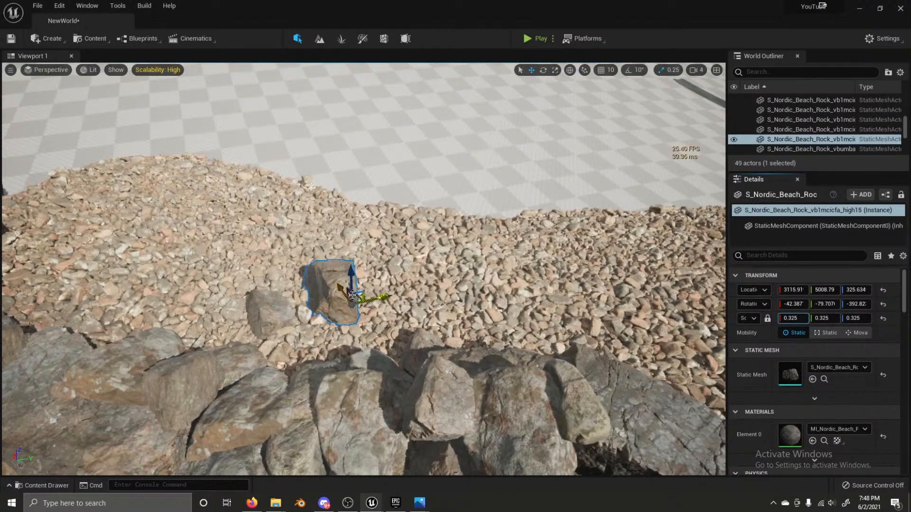
pyautogui.click(344, 295)
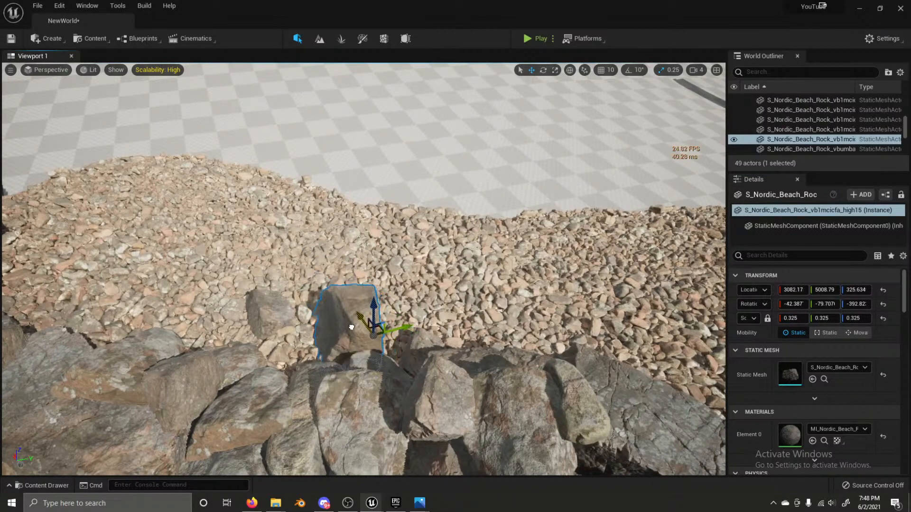
pyautogui.click(318, 299)
pyautogui.moveTo(319, 299)
pyautogui.mouseDown(button='right')
pyautogui.moveTo(214, 299)
pyautogui.moveTo(318, 299)
pyautogui.mouseUp(button='right')
pyautogui.click(343, 311)
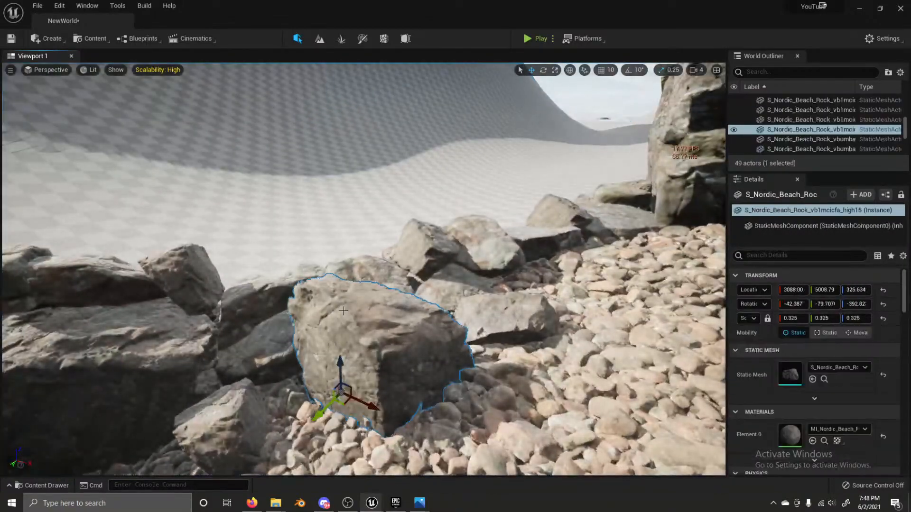
pyautogui.moveTo(341, 376); pyautogui.dragTo(341, 422)
# Step: Move the neighbouring small rock against the row, duplicate it onto the gravel beside the larger rock, and rotate the copy
pyautogui.click(341, 168)
pyautogui.moveTo(341, 167); pyautogui.dragTo(413, 233, button='right')
pyautogui.click(377, 307)
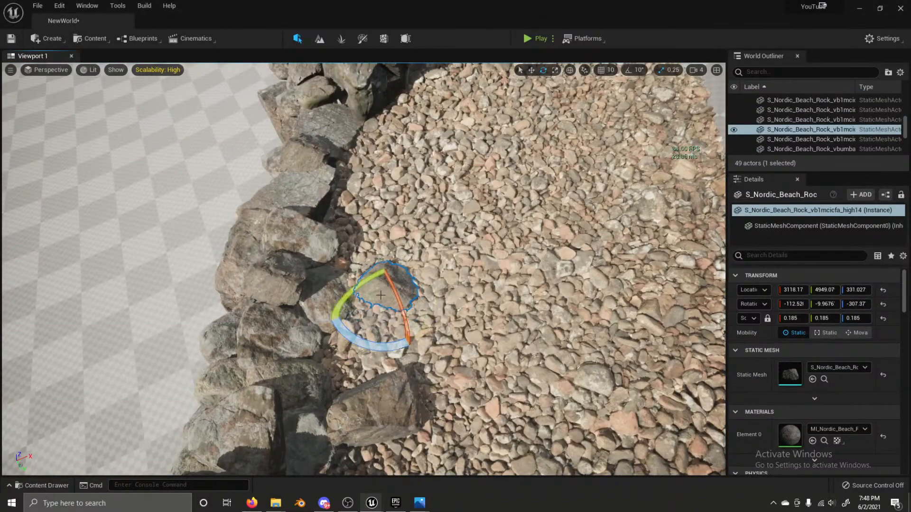
pyautogui.moveTo(378, 298); pyautogui.dragTo(346, 285)
pyautogui.hotkey('ctrl', 'd')
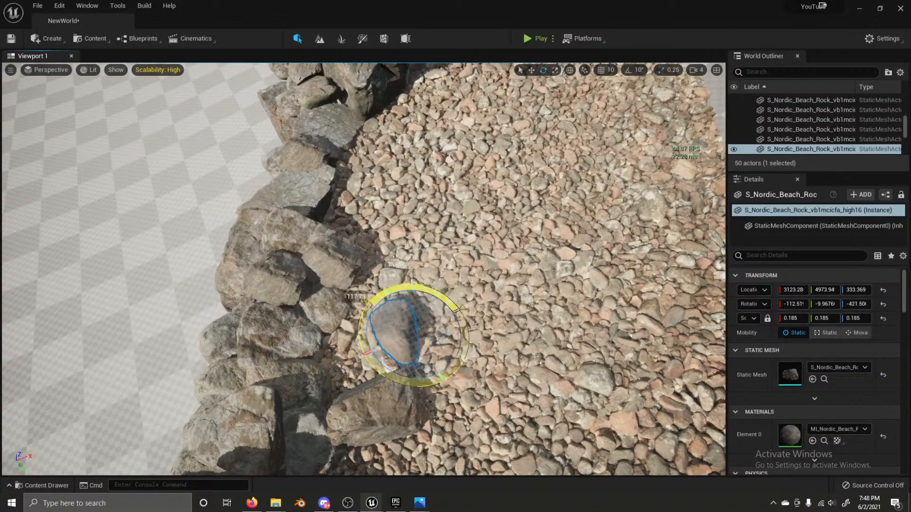
pyautogui.moveTo(370, 361); pyautogui.dragTo(415, 366)
pyautogui.press('w')
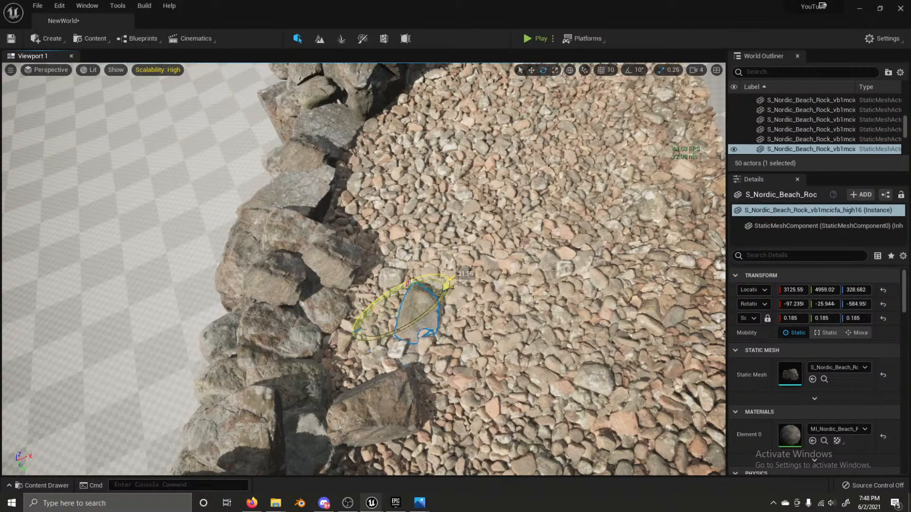
pyautogui.click(375, 227)
pyautogui.moveTo(375, 227); pyautogui.dragTo(460, 207, button='right')
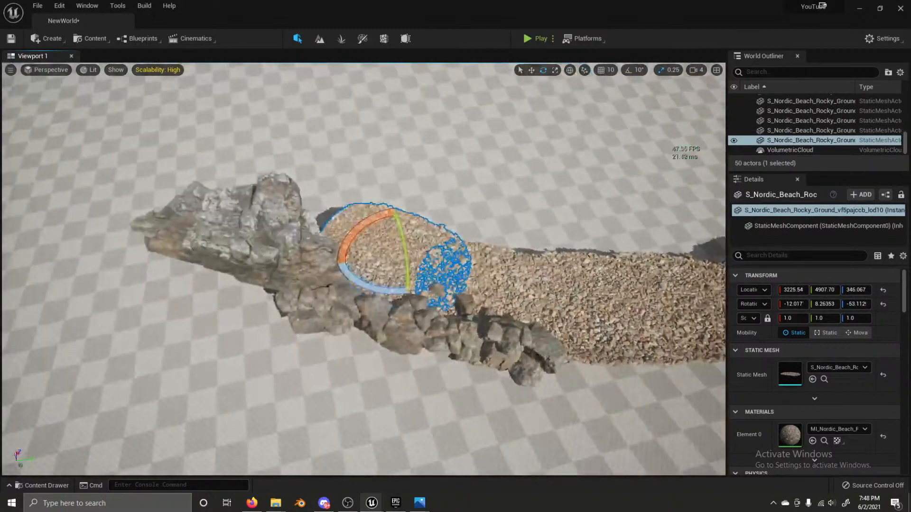
# Step: Duplicate the small rock on the gravel, move the copy into the gap along the rock row, and sink it slightly
pyautogui.click(379, 162)
pyautogui.moveTo(380, 161); pyautogui.dragTo(631, 126, button='right')
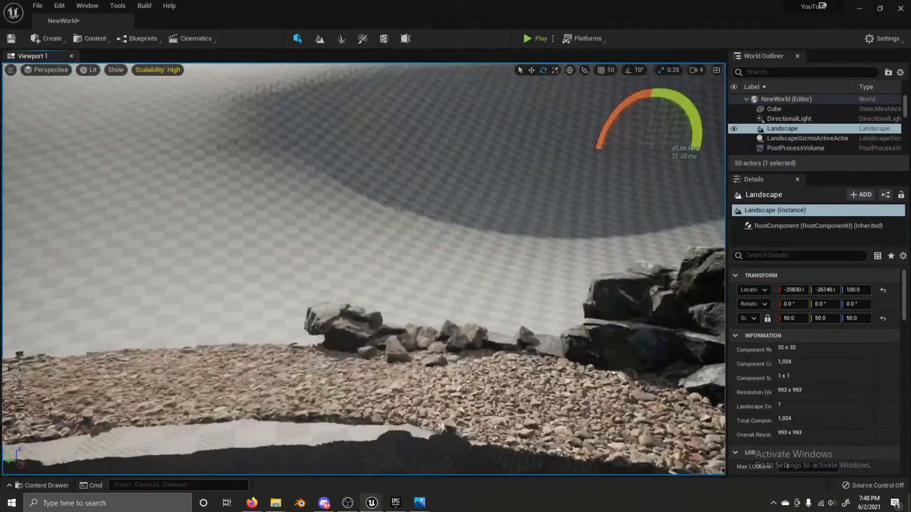
pyautogui.moveTo(412, 275)
pyautogui.mouseDown(button='right')
pyautogui.moveTo(441, 313)
pyautogui.moveTo(412, 274)
pyautogui.mouseUp(button='right')
pyautogui.click(291, 429)
pyautogui.hotkey('ctrl', 'd')
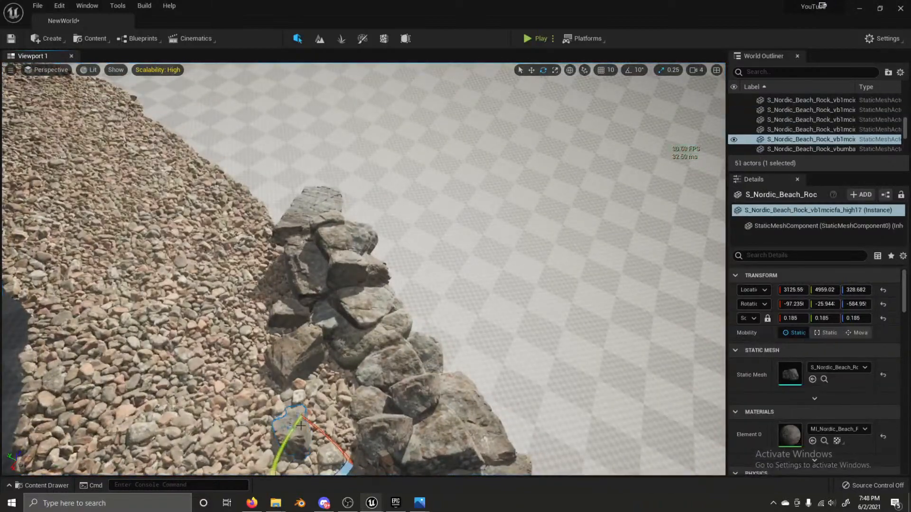
pyautogui.moveTo(315, 388); pyautogui.dragTo(301, 427, button='right')
pyautogui.press('w')
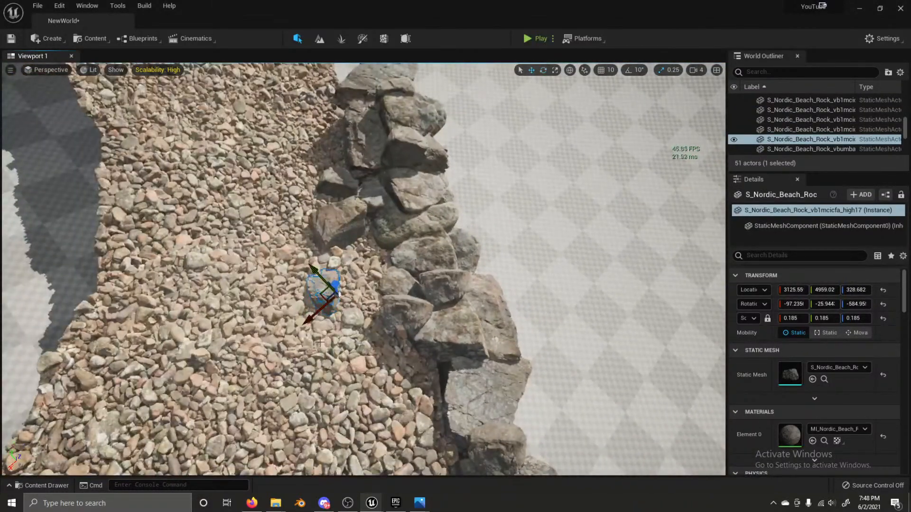
pyautogui.moveTo(341, 295); pyautogui.dragTo(331, 303)
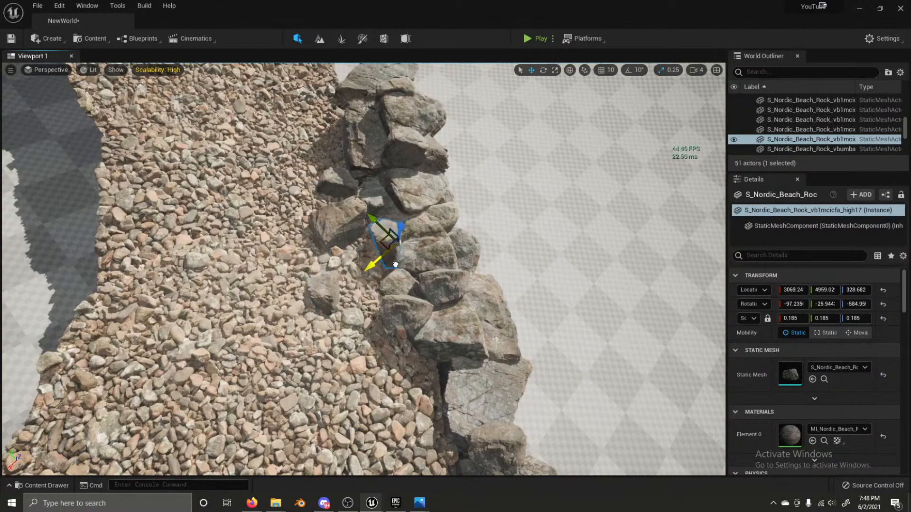
pyautogui.moveTo(403, 223)
pyautogui.mouseDown()
pyautogui.moveTo(403, 242)
pyautogui.moveTo(404, 233)
pyautogui.mouseUp()
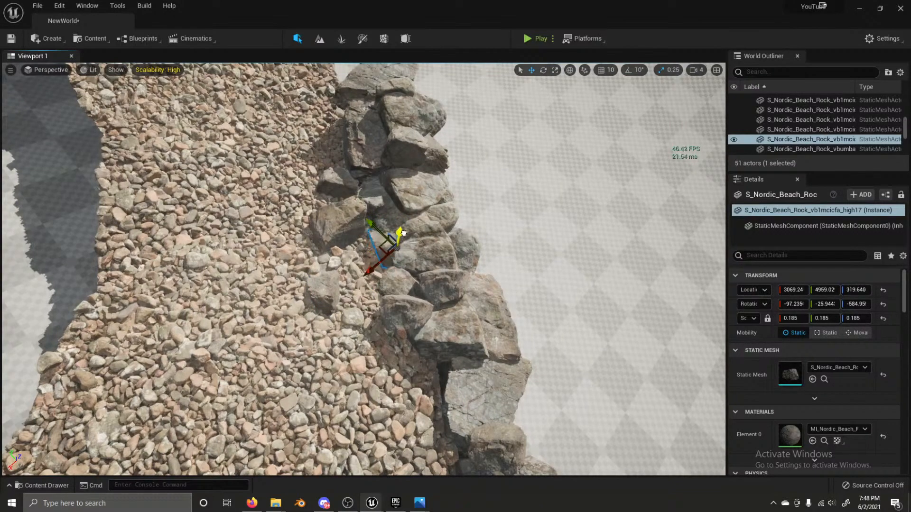
# Step: Rotate the copied rock in the row's gap so it fits between its neighbours
pyautogui.click(488, 223)
pyautogui.click(383, 240)
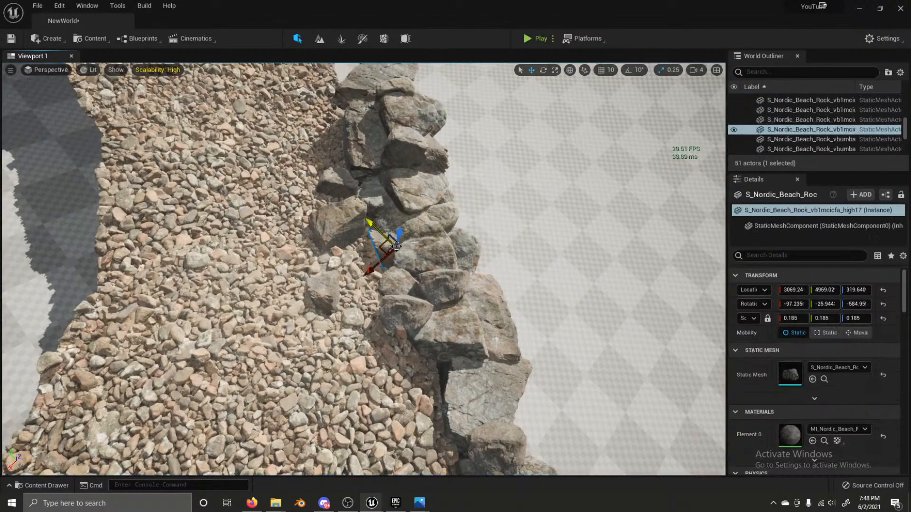
pyautogui.press('e')
pyautogui.moveTo(383, 245); pyautogui.dragTo(364, 281)
pyautogui.click(506, 187)
# Step: Duplicate the small gravel rock again, place one farther out on the gravel, and shift it toward the cliff
pyautogui.moveTo(513, 215); pyautogui.dragTo(489, 164, button='right')
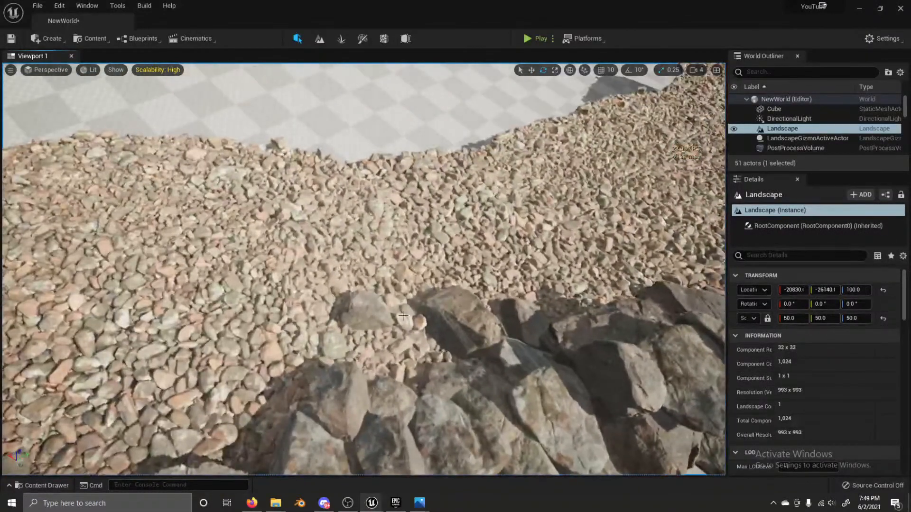
pyautogui.hotkey('ctrl', 'v')
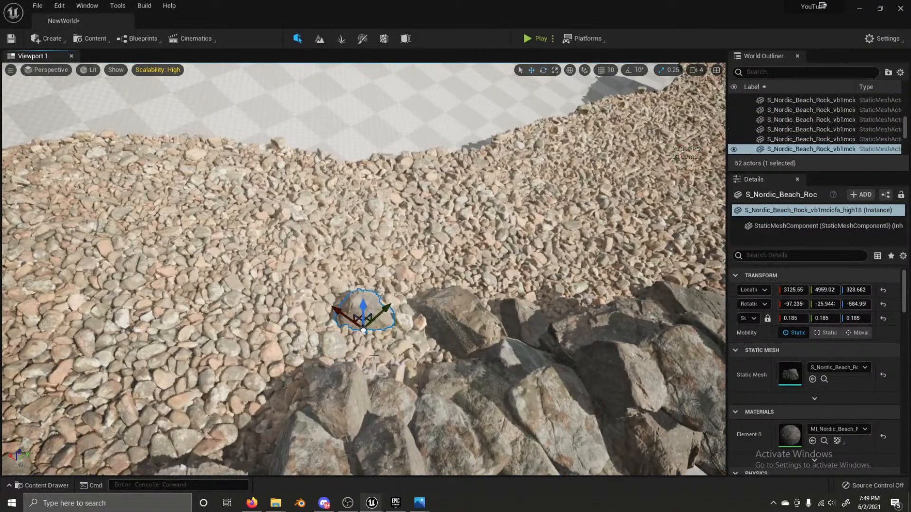
pyautogui.press('w')
pyautogui.moveTo(368, 329); pyautogui.dragTo(345, 260)
pyautogui.click(376, 314)
pyautogui.click(365, 121)
pyautogui.moveTo(364, 121); pyautogui.dragTo(378, 182, button='right')
pyautogui.click(384, 218)
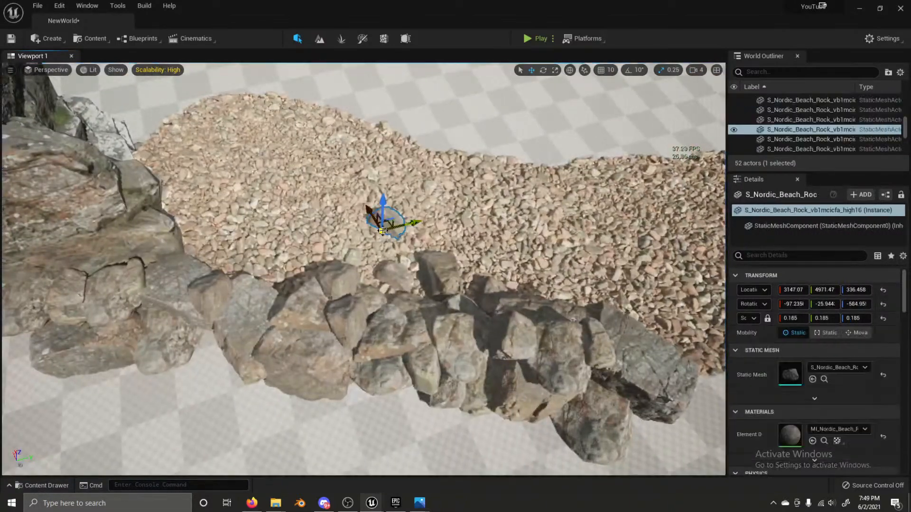
pyautogui.moveTo(384, 214); pyautogui.dragTo(356, 222)
pyautogui.click(408, 107)
# Step: Sink the larger rock at the inner edge of the row deeper into the gravel
pyautogui.moveTo(408, 107); pyautogui.dragTo(290, 119, button='right')
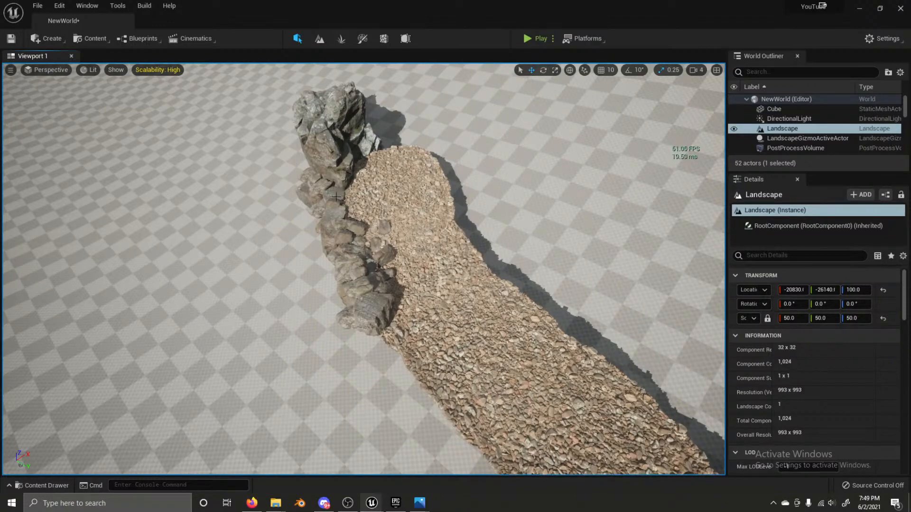
pyautogui.moveTo(416, 312); pyautogui.dragTo(365, 379, button='right')
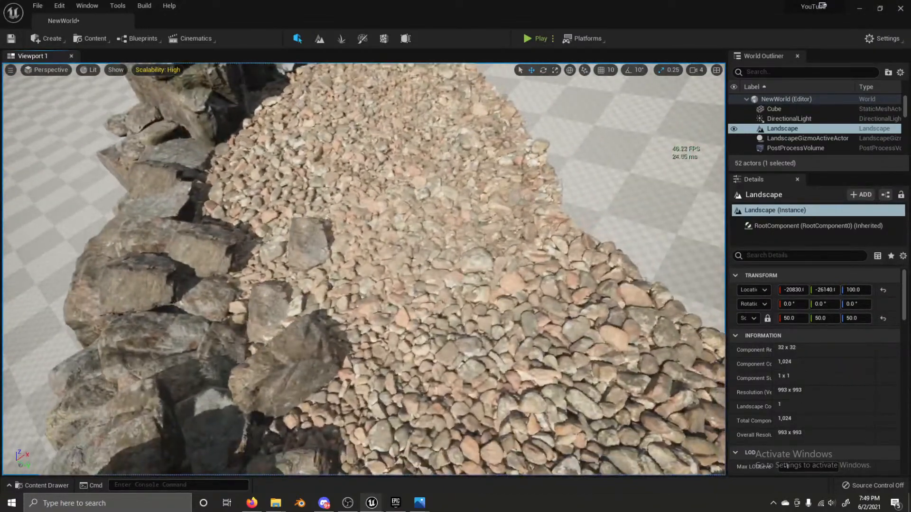
pyautogui.click(274, 371)
pyautogui.moveTo(300, 378); pyautogui.dragTo(303, 393)
pyautogui.click(366, 247)
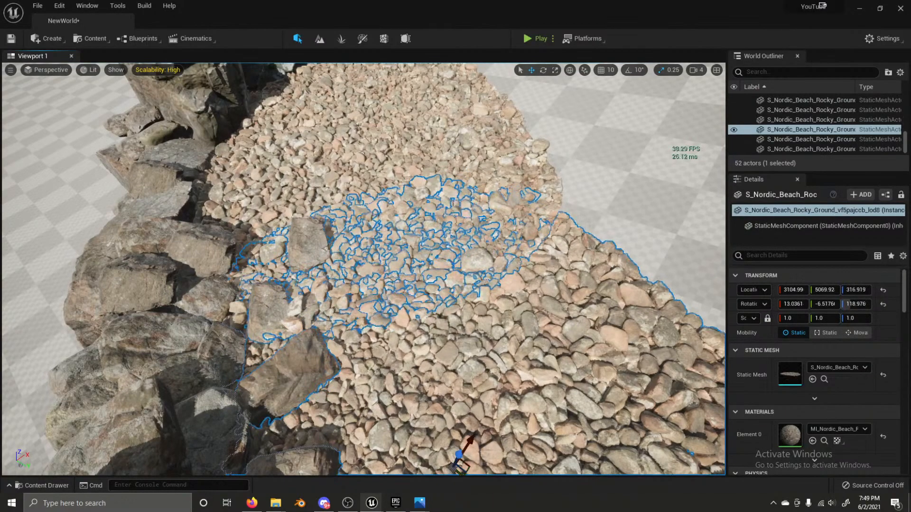
pyautogui.press('f')
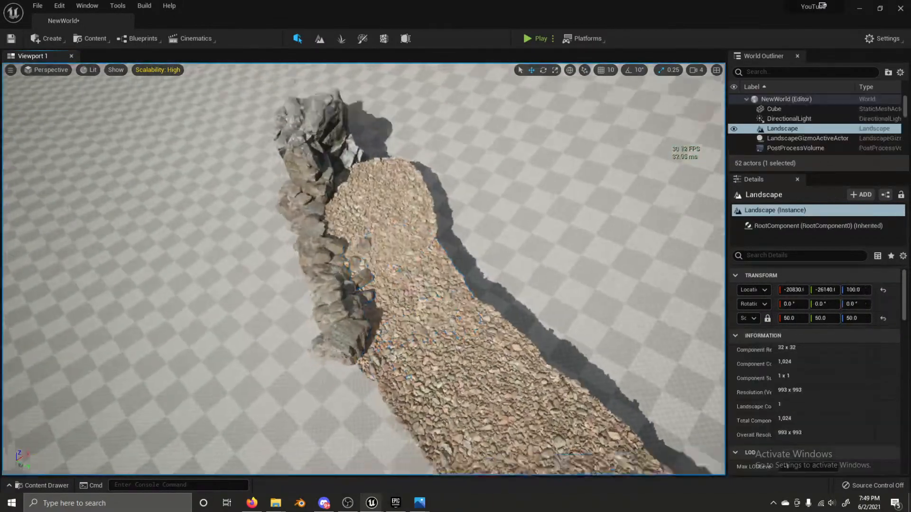
# Step: Rotate the small rock lying farthest out on the gravel, nearest the cliff
pyautogui.moveTo(243, 244); pyautogui.dragTo(242, 244, button='right')
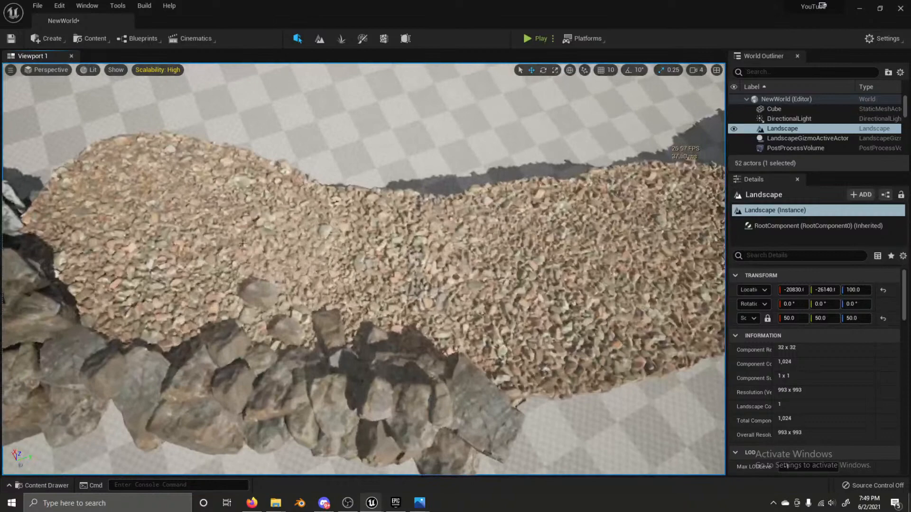
pyautogui.click(278, 314)
pyautogui.click(269, 286)
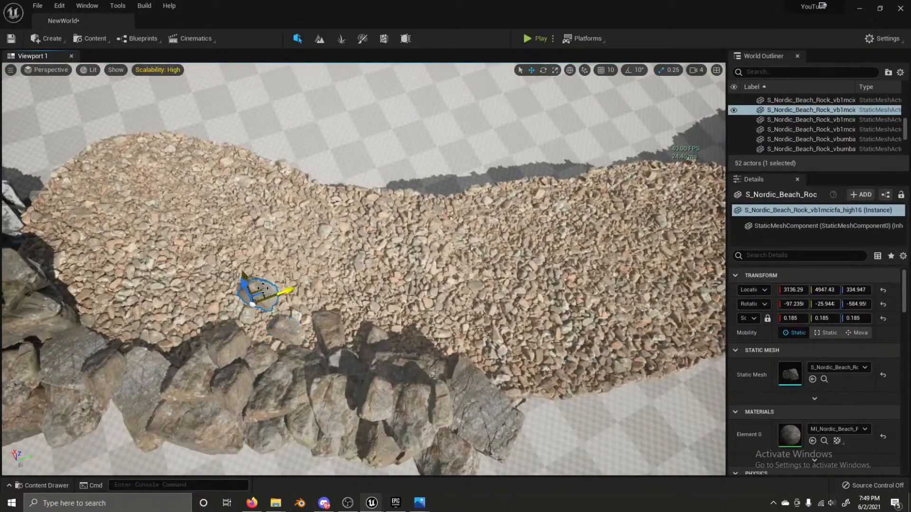
pyautogui.press('e')
pyautogui.moveTo(294, 273)
pyautogui.mouseDown()
pyautogui.moveTo(306, 303)
pyautogui.moveTo(300, 270)
pyautogui.mouseUp()
# Step: Duplicate the small rock at the row's inner edge, move the copy onto the open gravel, and turn it about its vertical axis
pyautogui.click(386, 339)
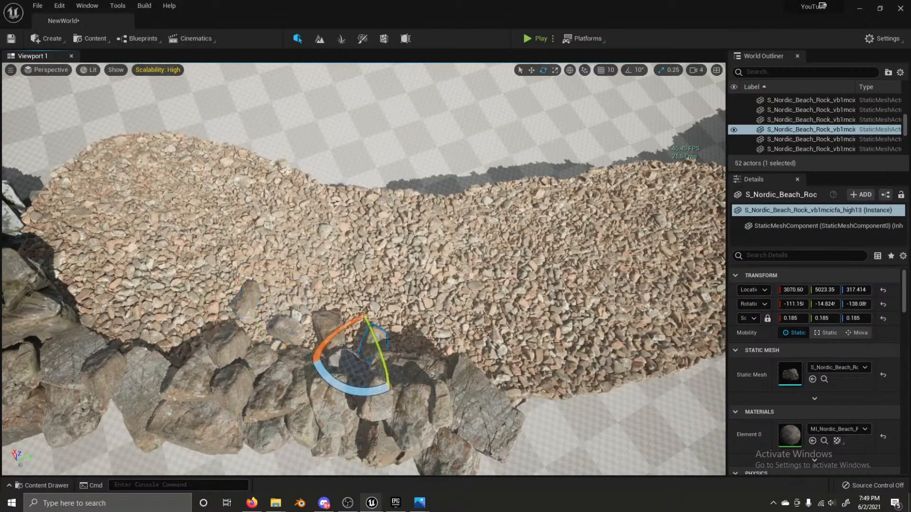
pyautogui.press('w')
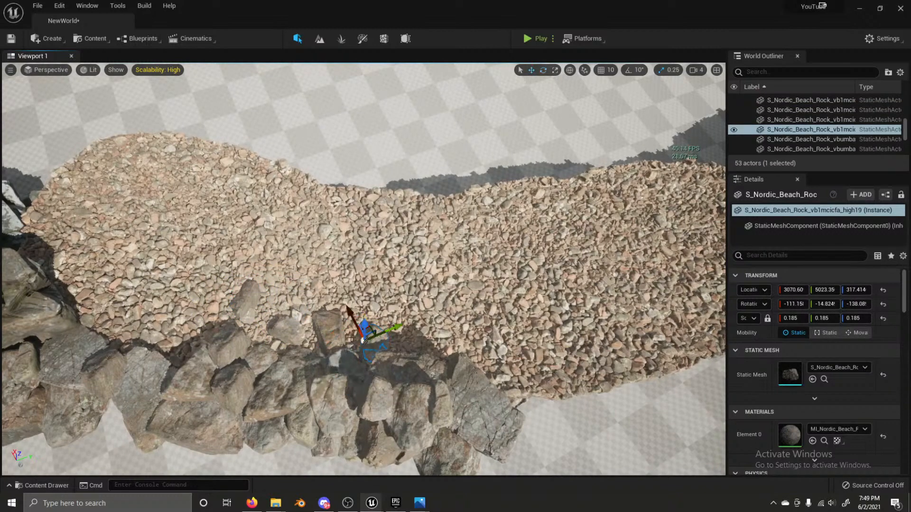
pyautogui.moveTo(359, 340); pyautogui.dragTo(347, 306)
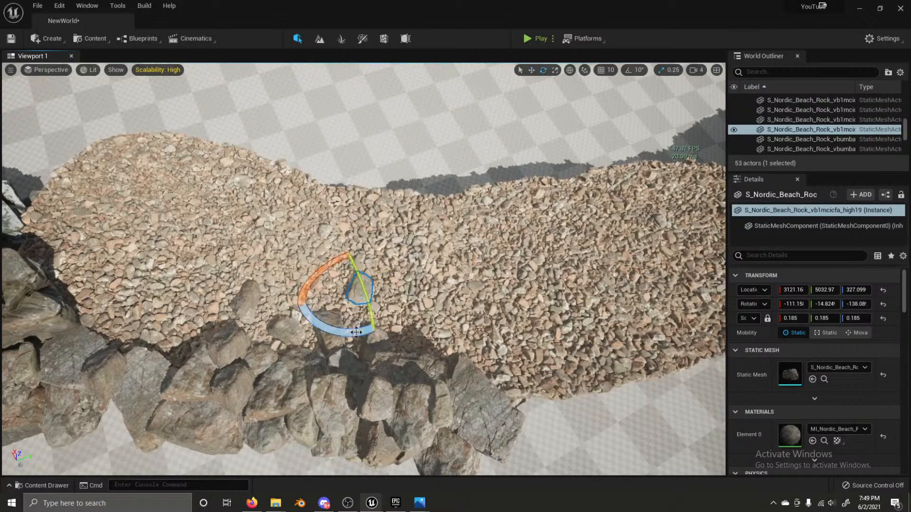
pyautogui.moveTo(357, 332); pyautogui.dragTo(407, 303)
pyautogui.press('w')
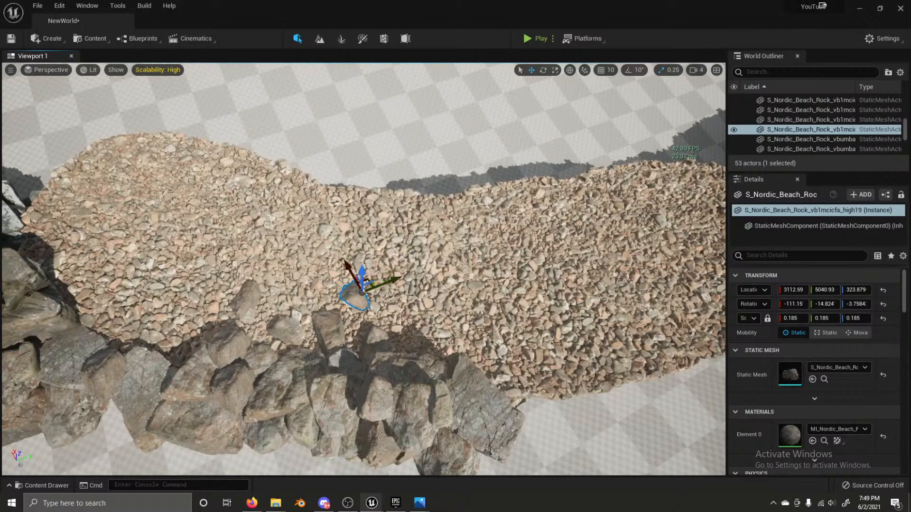
pyautogui.click(427, 147)
# Step: Duplicate the larger rock and the two small rocks on the gravel together, shift the copies toward the cliff, and rotate them as a group
pyautogui.press('s')
pyautogui.moveTo(427, 147); pyautogui.dragTo(360, 292, button='right')
pyautogui.click(360, 293)
pyautogui.keyDown('ctrl'); pyautogui.click(478, 327); pyautogui.keyUp('ctrl')
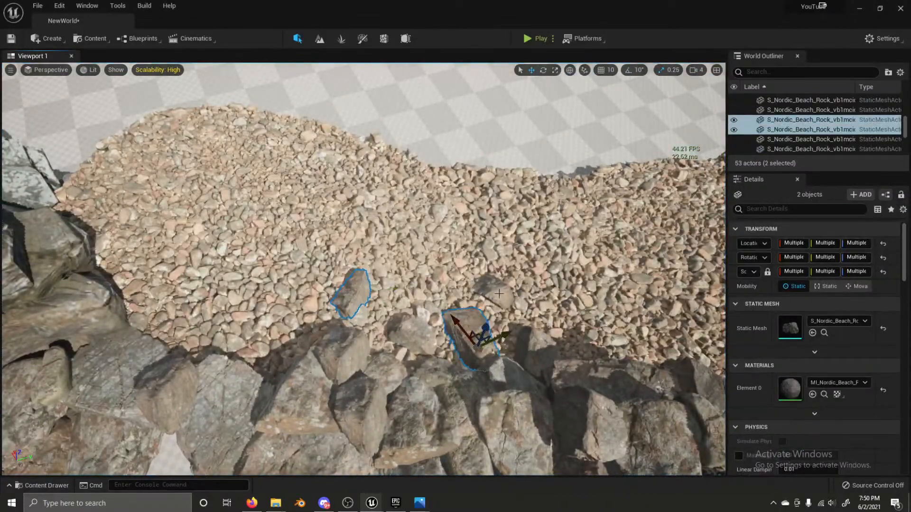
pyautogui.keyDown('ctrl'); pyautogui.click(503, 299); pyautogui.keyUp('ctrl')
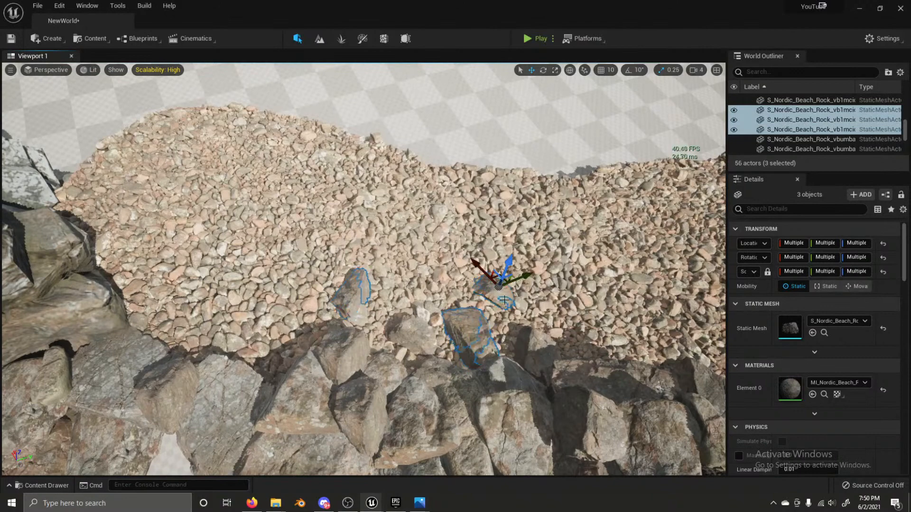
pyautogui.moveTo(500, 284); pyautogui.dragTo(408, 271)
pyautogui.press('e')
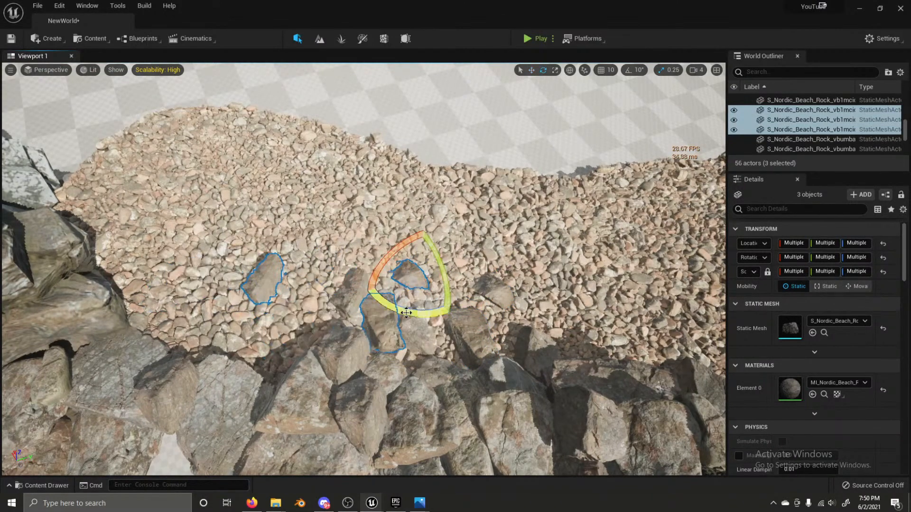
pyautogui.moveTo(407, 312); pyautogui.dragTo(189, 81)
# Step: Bring the rotated group of three copies back onto the gravel near the cliff and lower it into the pebbles
pyautogui.press('w')
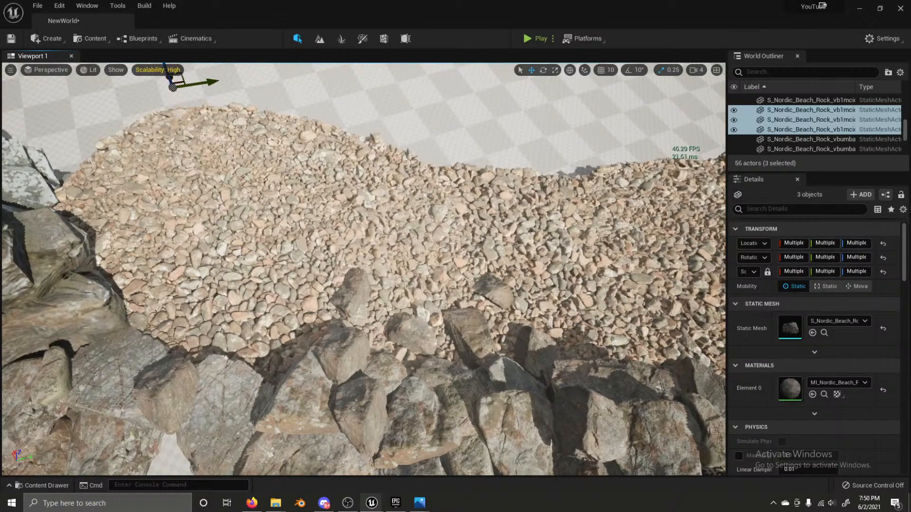
pyautogui.moveTo(212, 151); pyautogui.dragTo(175, 190, button='right')
pyautogui.press('s')
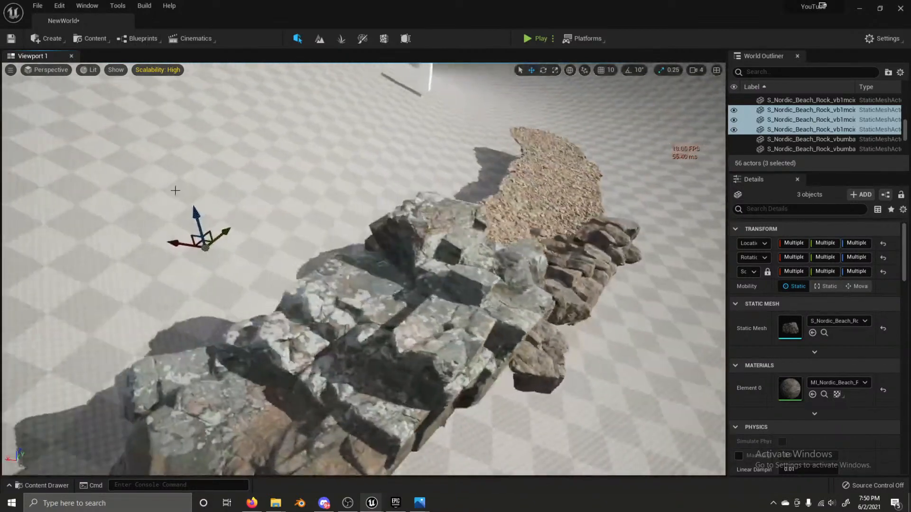
pyautogui.moveTo(199, 241); pyautogui.dragTo(517, 220)
pyautogui.press('f')
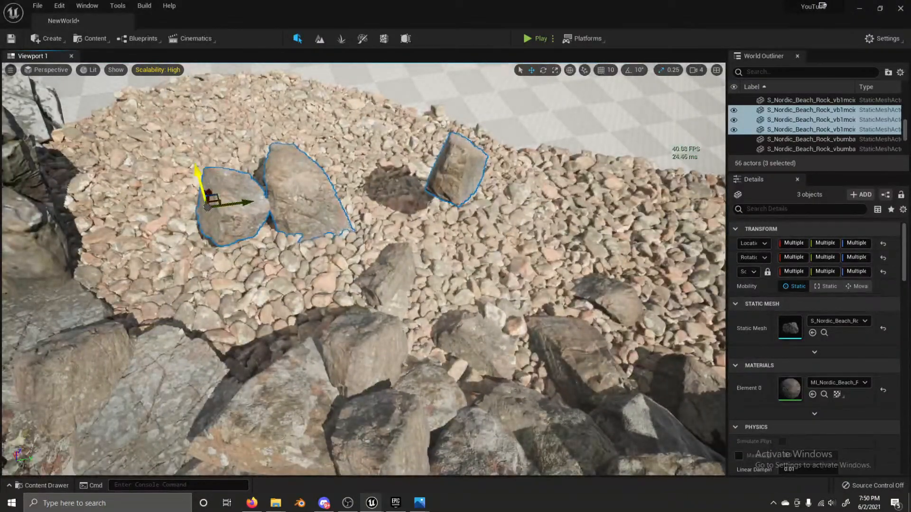
pyautogui.moveTo(200, 181); pyautogui.dragTo(213, 222)
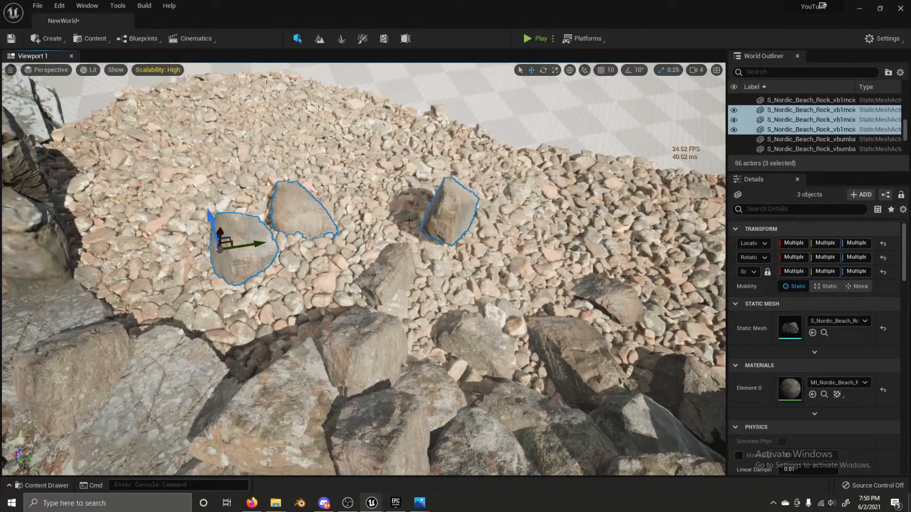
# Step: Lower the raised small copy and slide it along the gravel away from the cliff, then shift the larger copy the same way
pyautogui.click(451, 221)
pyautogui.moveTo(440, 166); pyautogui.dragTo(436, 190)
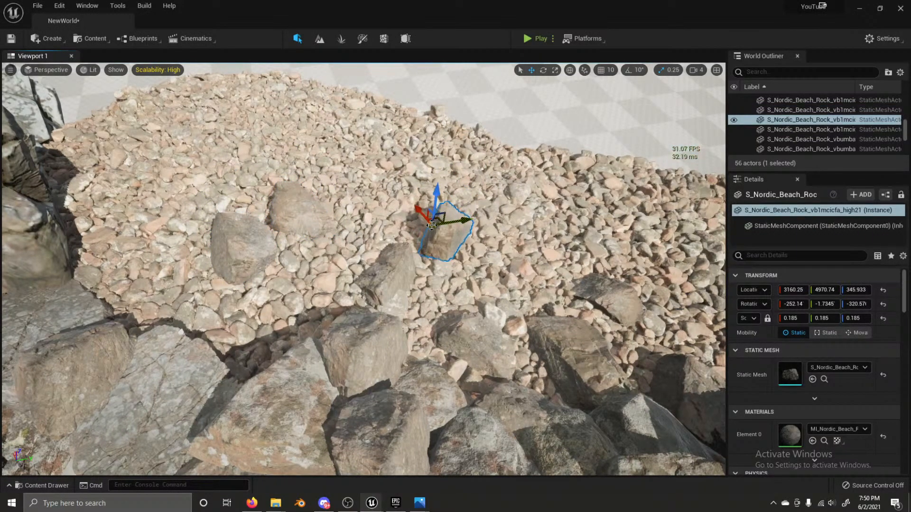
pyautogui.moveTo(436, 230); pyautogui.dragTo(490, 230)
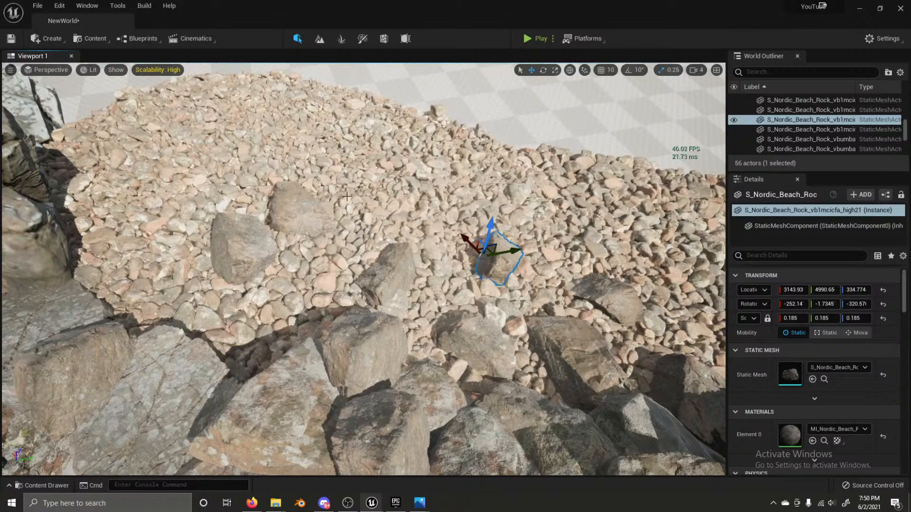
pyautogui.click(309, 215)
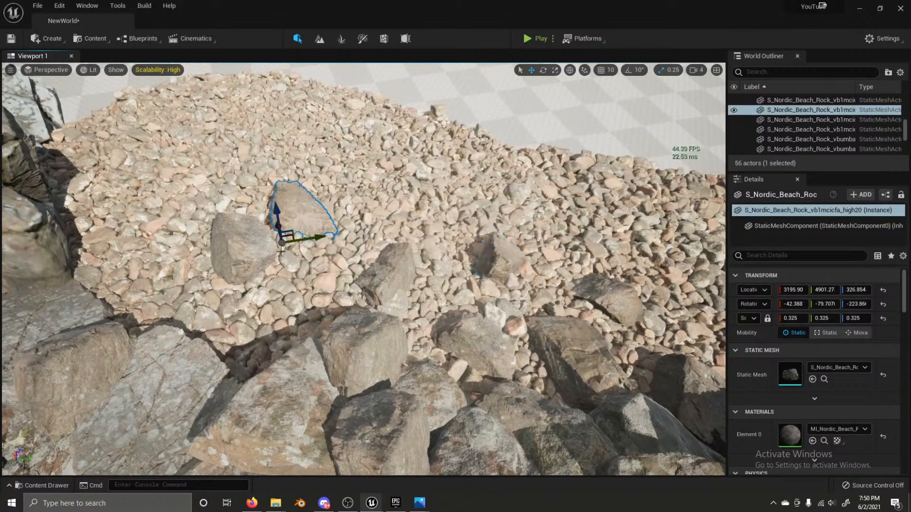
pyautogui.moveTo(281, 242); pyautogui.dragTo(320, 241)
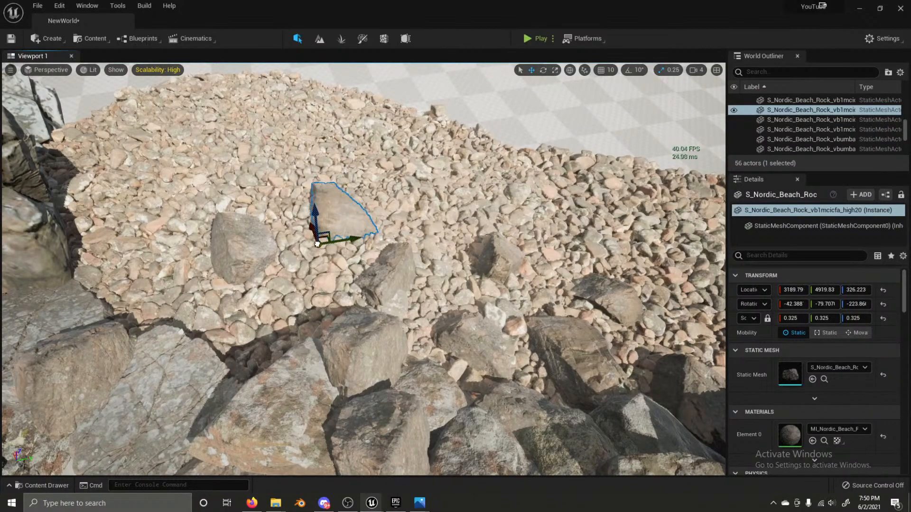
# Step: Duplicate two rocks at the row's inner edge plus the small gravel rock nearby, and move the copies toward the cliff
pyautogui.moveTo(319, 241); pyautogui.dragTo(381, 278, button='right')
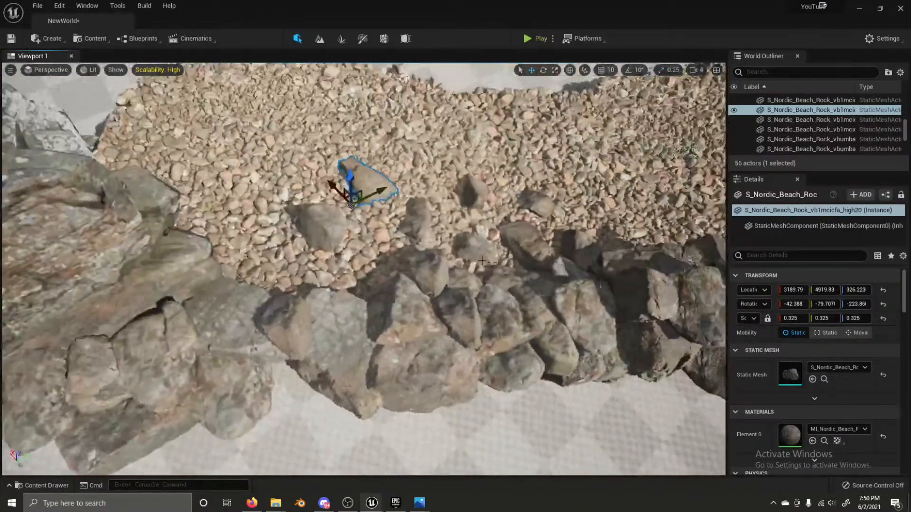
pyautogui.click(529, 243)
pyautogui.keyDown('shift'); pyautogui.click(585, 250); pyautogui.keyUp('shift')
pyautogui.keyDown('shift'); pyautogui.click(476, 198); pyautogui.keyUp('shift')
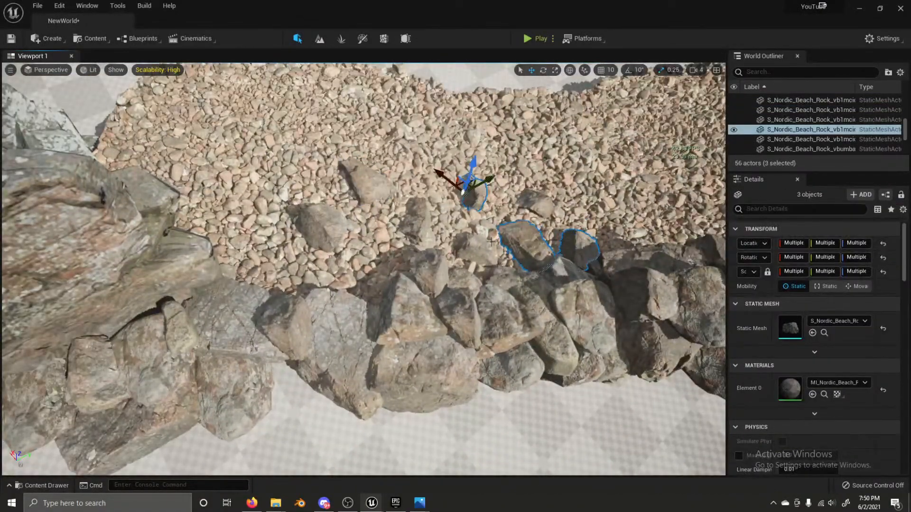
pyautogui.hotkey('ctrl', 'd')
pyautogui.moveTo(462, 192); pyautogui.dragTo(334, 228)
# Step: Rotate the three new copies as a group and shift them against the cliff base and the start of the rock row
pyautogui.press('e')
pyautogui.press('w')
pyautogui.moveTo(275, 172); pyautogui.dragTo(265, 150)
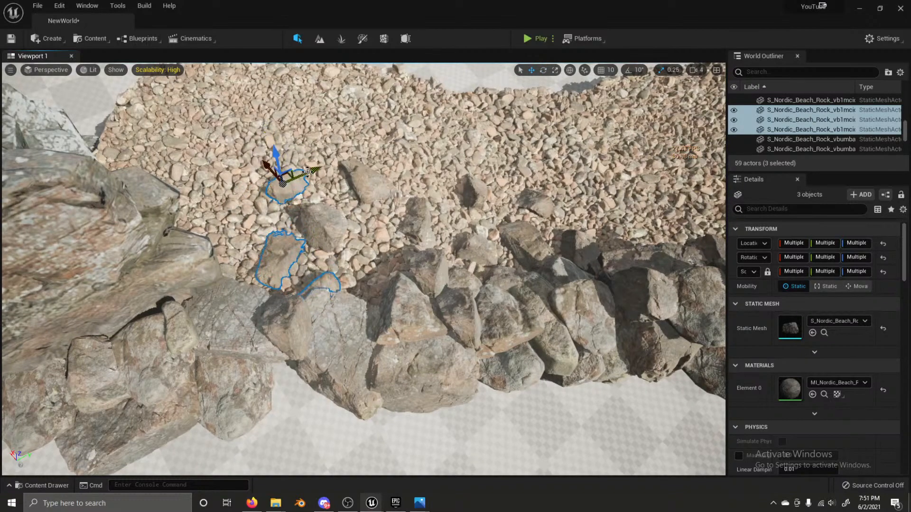
pyautogui.moveTo(308, 172); pyautogui.dragTo(313, 193)
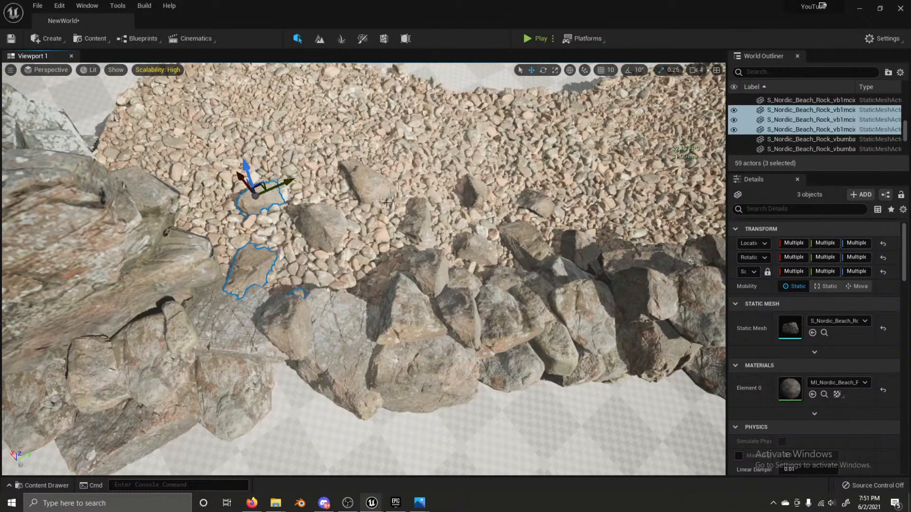
# Step: Duplicate the small rock lying on the gravel and move the copy against the inner edge of the rock row
pyautogui.click(470, 188)
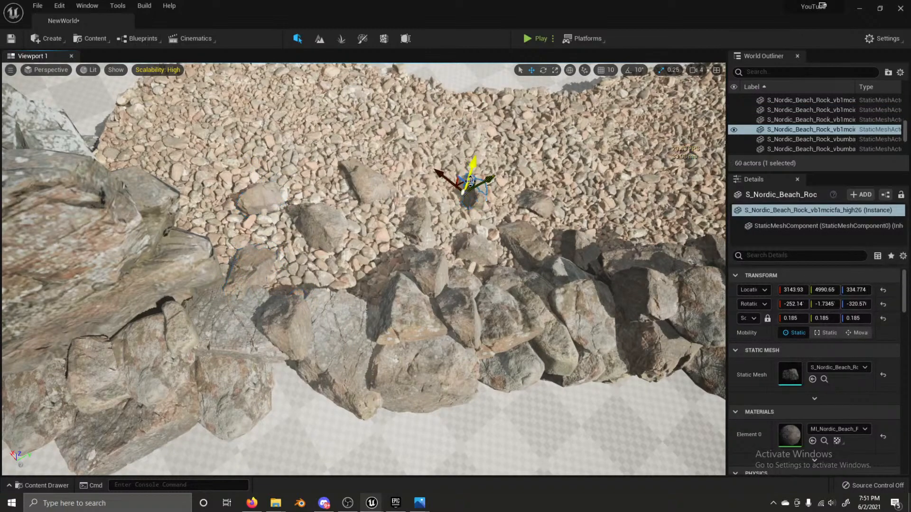
pyautogui.moveTo(461, 184); pyautogui.dragTo(352, 249)
pyautogui.moveTo(396, 225); pyautogui.dragTo(395, 211, button='right')
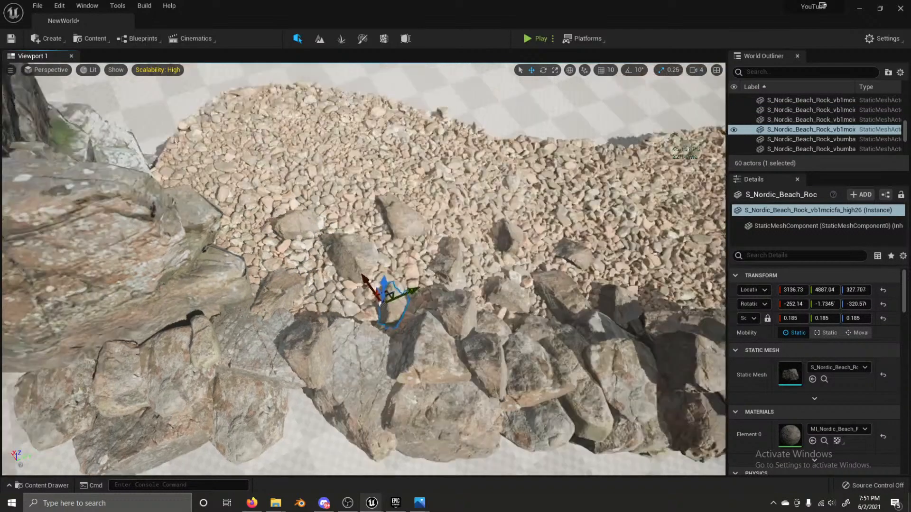
pyautogui.press('s')
pyautogui.click(426, 128)
pyautogui.press('d')
pyautogui.moveTo(426, 128); pyautogui.dragTo(290, 113, button='right')
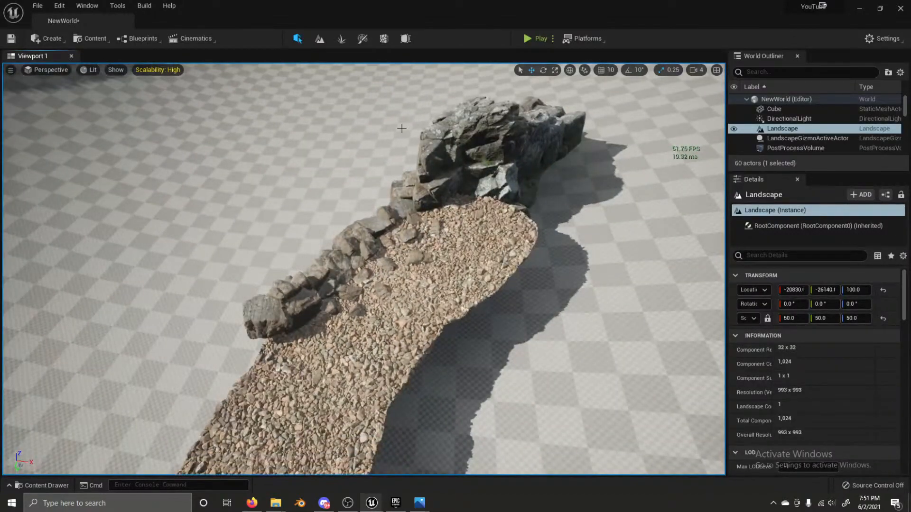
# Step: Duplicate the small rock at the row's inner edge, move the copy farther along the row away from the cliff and rotate it
pyautogui.press('w')
pyautogui.moveTo(353, 212)
pyautogui.mouseDown(button='right')
pyautogui.moveTo(337, 219)
pyautogui.moveTo(338, 204)
pyautogui.mouseUp(button='right')
pyautogui.press('s')
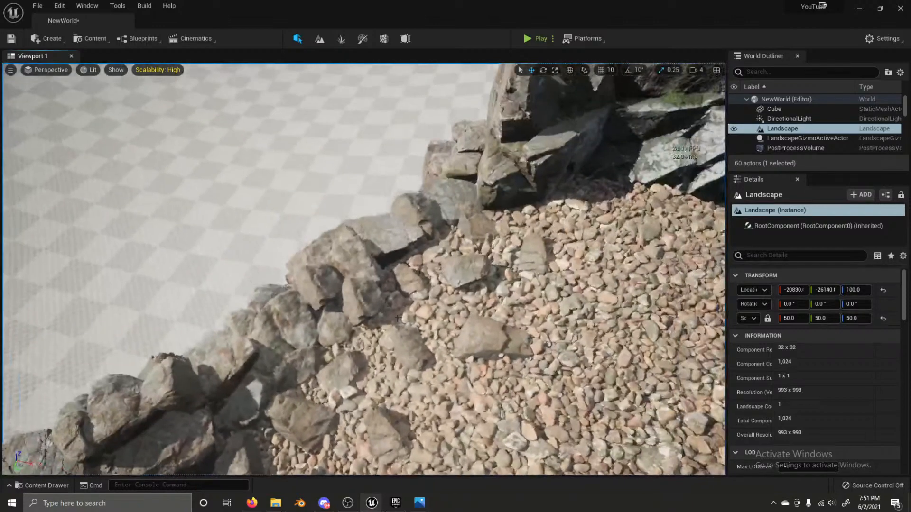
pyautogui.click(411, 375)
pyautogui.click(520, 338)
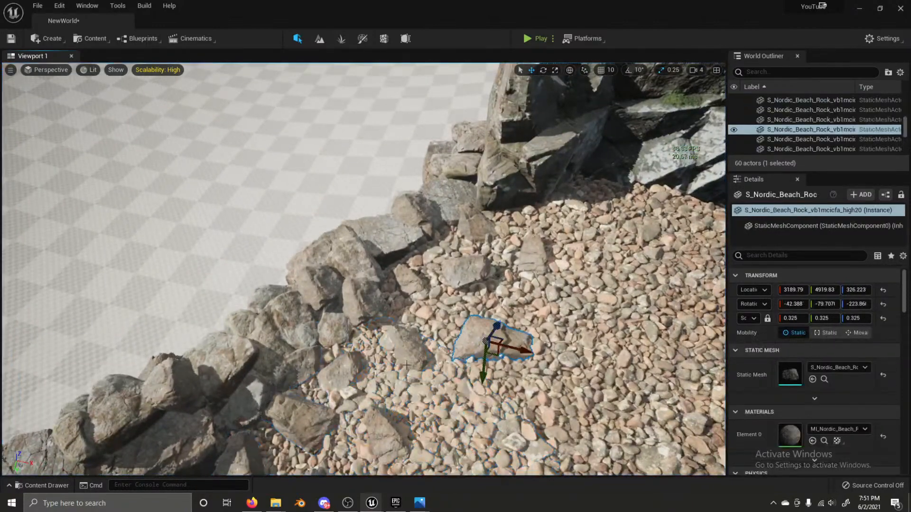
pyautogui.click(403, 283)
pyautogui.keyDown('alt'); pyautogui.moveTo(420, 287); pyautogui.dragTo(366, 330); pyautogui.keyUp('alt')
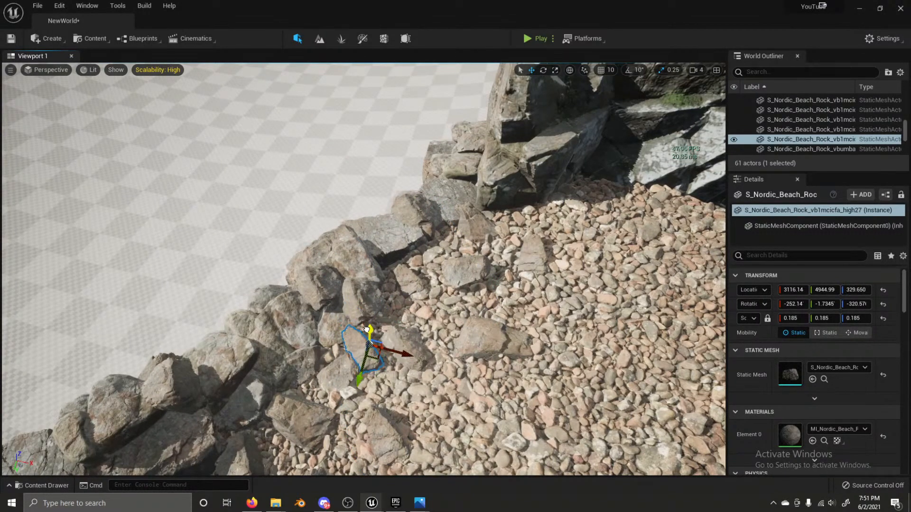
pyautogui.press('e')
pyautogui.moveTo(411, 376); pyautogui.dragTo(345, 400)
# Step: Duplicate the larger rock on the gravel, move the copy against the row beside the cliff and snap it to the ground
pyautogui.click(477, 223)
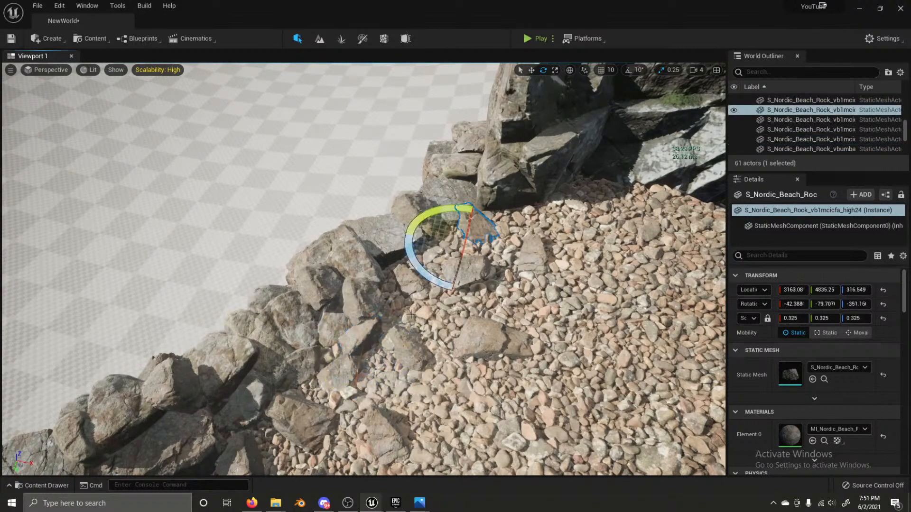
pyautogui.click(488, 330)
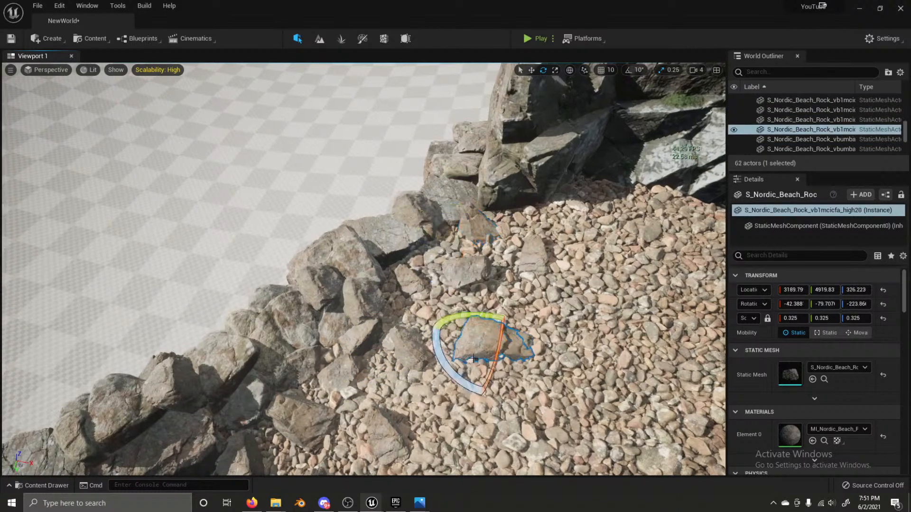
pyautogui.press('w')
pyautogui.moveTo(488, 348); pyautogui.dragTo(423, 311)
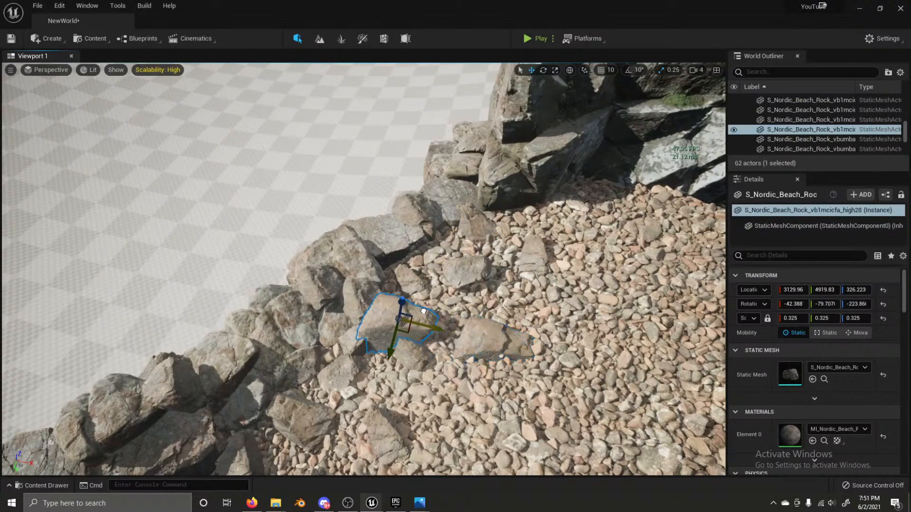
pyautogui.moveTo(391, 343); pyautogui.dragTo(411, 237)
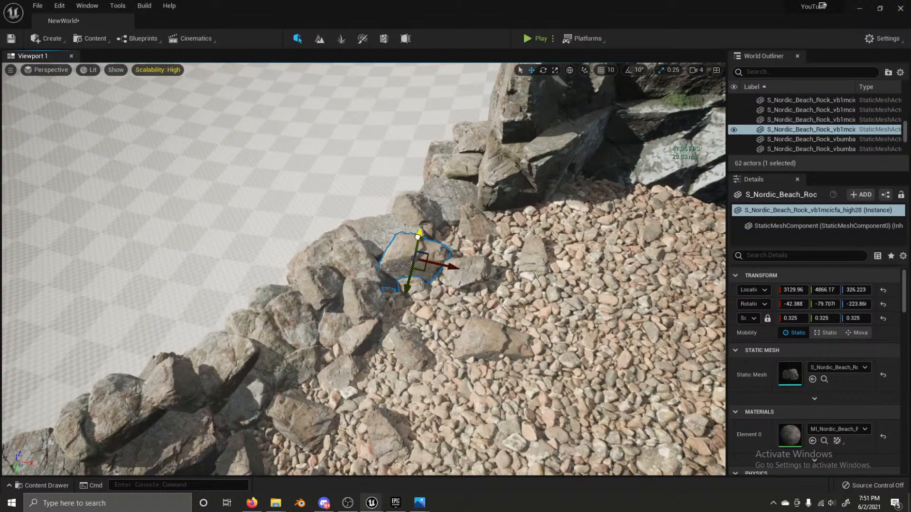
pyautogui.press('End')
# Step: Rotate the new copy against the row and set its uniform scale to 0.2175
pyautogui.press('e')
pyautogui.moveTo(409, 281); pyautogui.dragTo(433, 259)
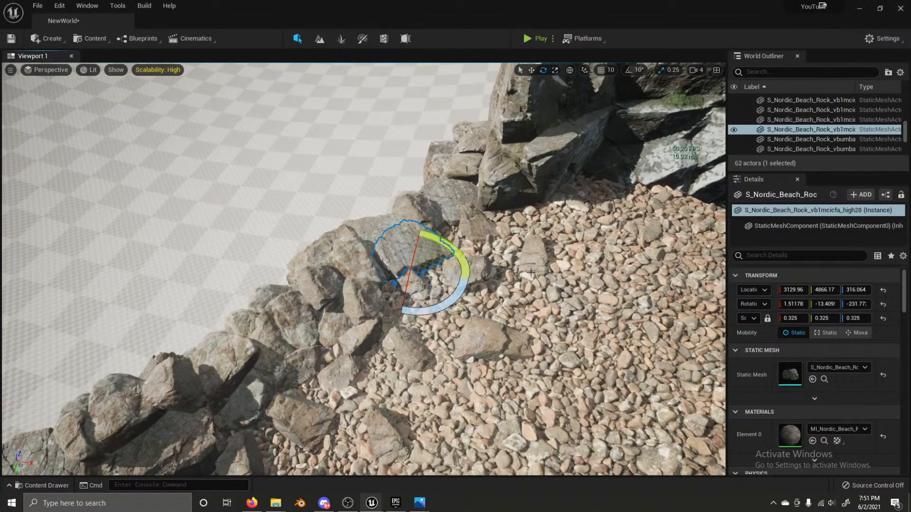
pyautogui.click(793, 318)
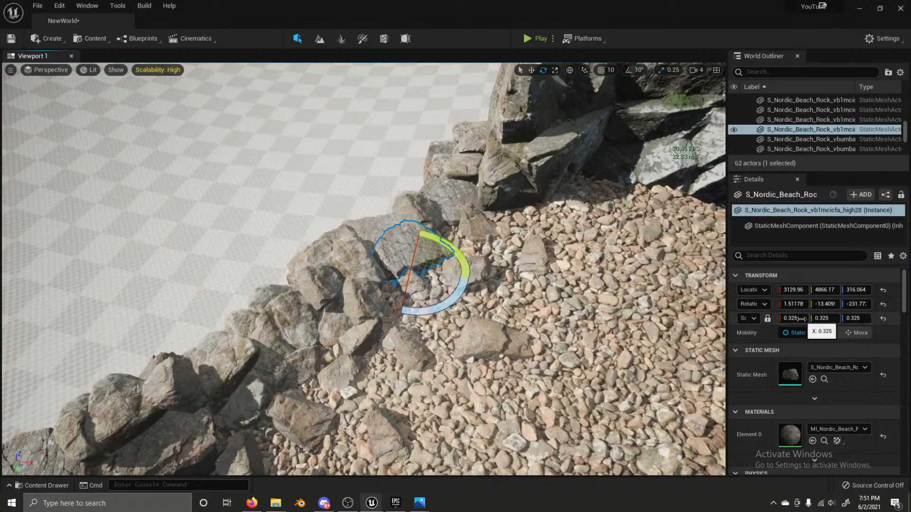
pyautogui.write('0.215')
pyautogui.press('Return')
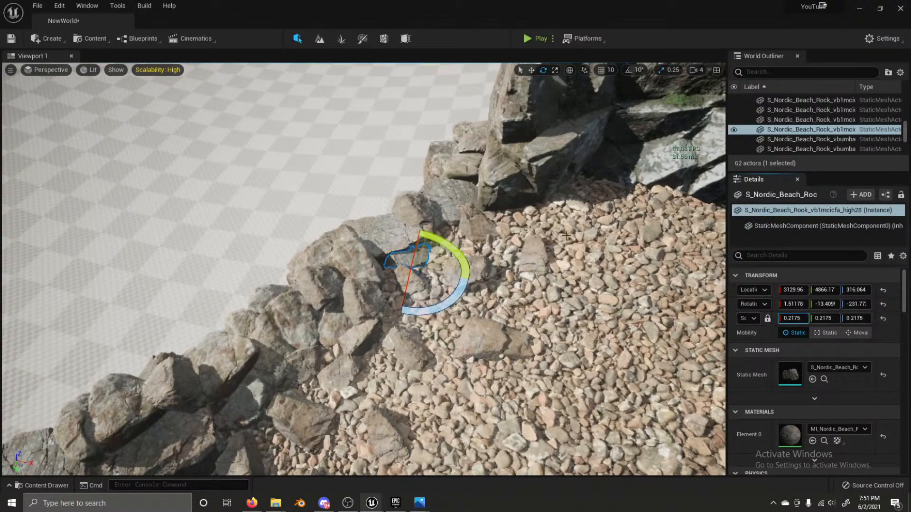
# Step: Tuck the small rock beside it tighter into the row, then slide the neighbouring gravel rock into the space it left
pyautogui.click(402, 280)
pyautogui.click(415, 293)
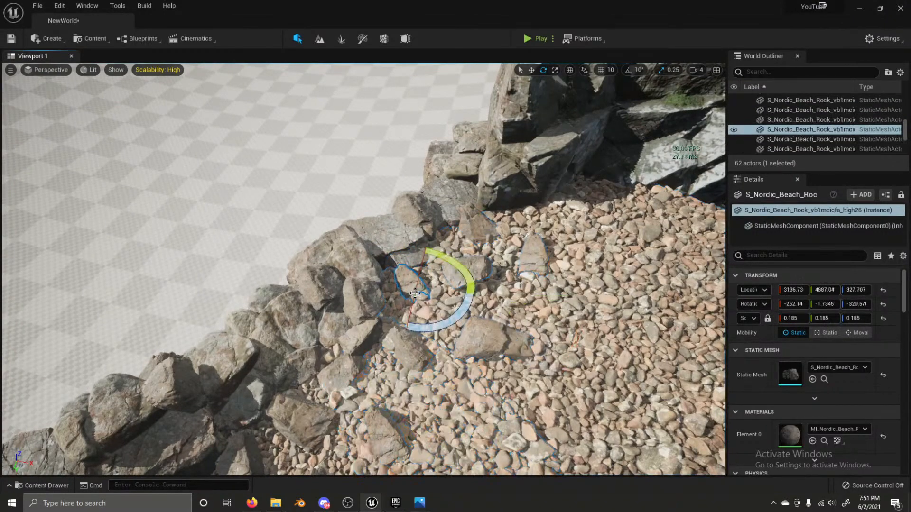
pyautogui.press('w')
pyautogui.moveTo(421, 284); pyautogui.dragTo(395, 274)
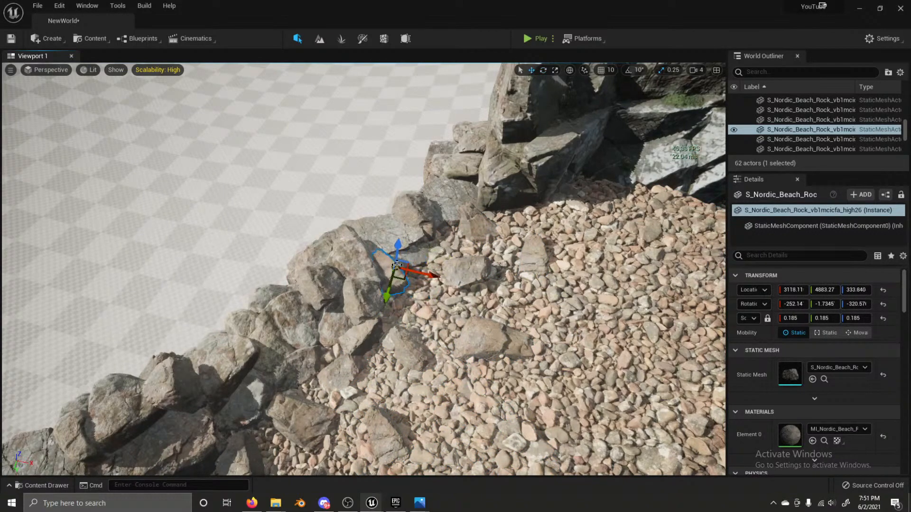
pyautogui.click(473, 271)
pyautogui.moveTo(469, 265); pyautogui.dragTo(426, 279)
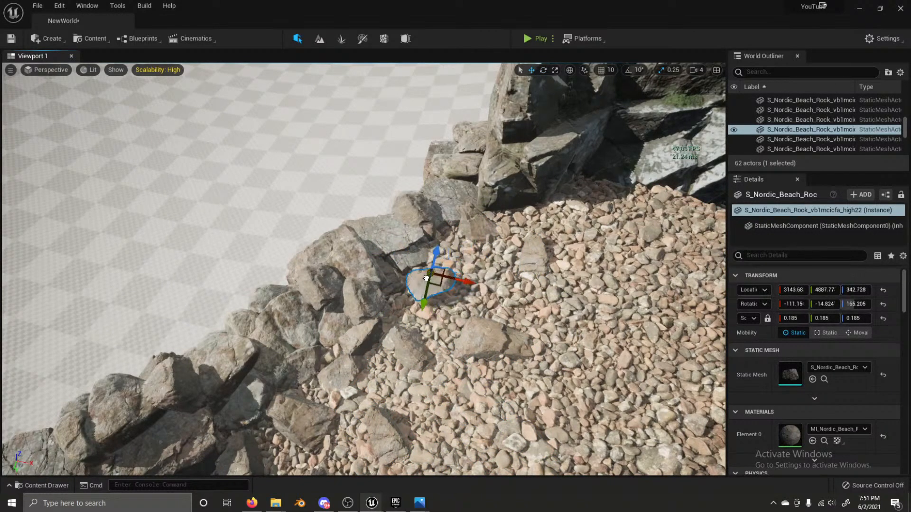
# Step: Pull two small gravel rocks and the larger rock between them in against the inner edge of the row
pyautogui.click(406, 332)
pyautogui.moveTo(399, 353)
pyautogui.mouseDown()
pyautogui.moveTo(400, 336)
pyautogui.moveTo(398, 373)
pyautogui.moveTo(404, 327)
pyautogui.moveTo(401, 351)
pyautogui.mouseUp()
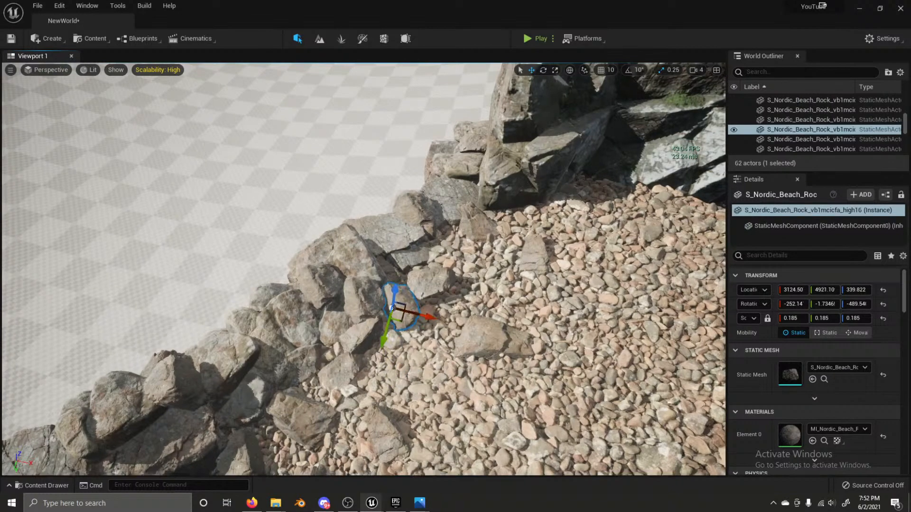
pyautogui.click(493, 339)
pyautogui.moveTo(495, 353); pyautogui.dragTo(410, 355)
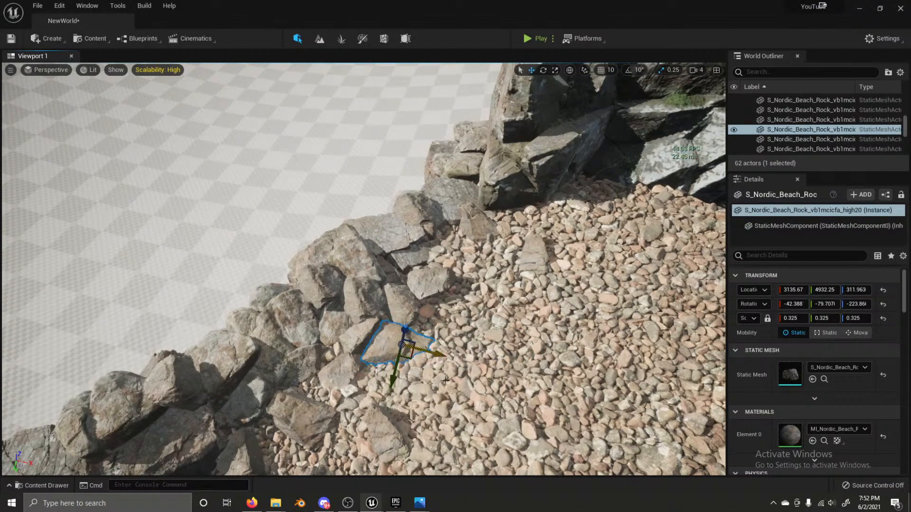
pyautogui.click(400, 428)
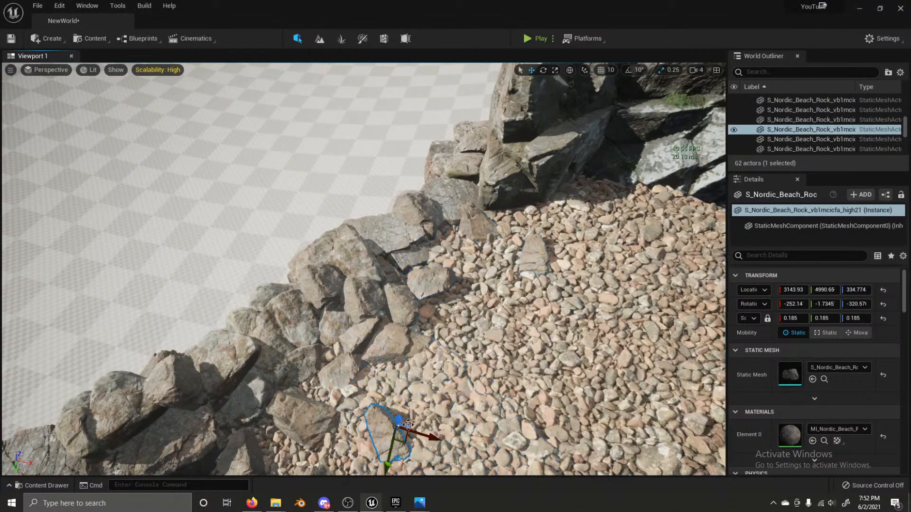
pyautogui.moveTo(405, 435); pyautogui.dragTo(378, 380)
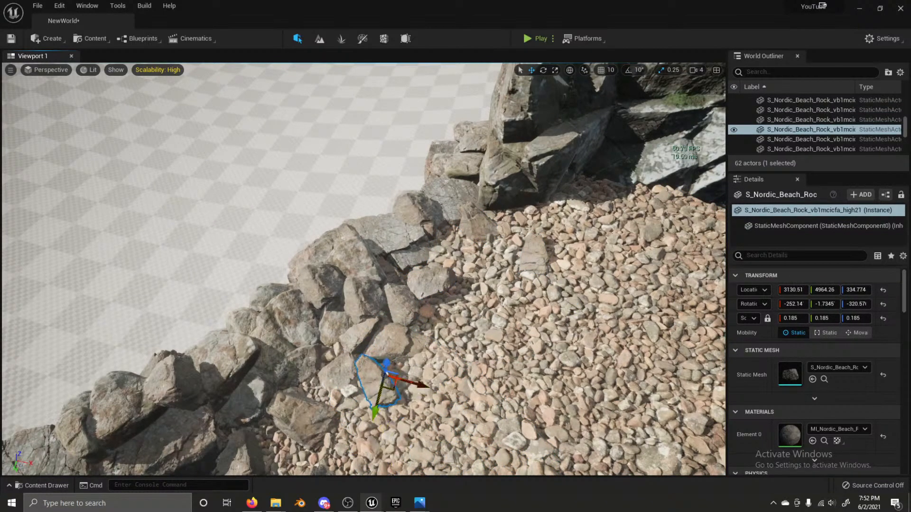
# Step: Rotate the large rock standing out from the middle of the row upright and push it back against the row
pyautogui.press('f')
pyautogui.click(361, 315)
pyautogui.press('e')
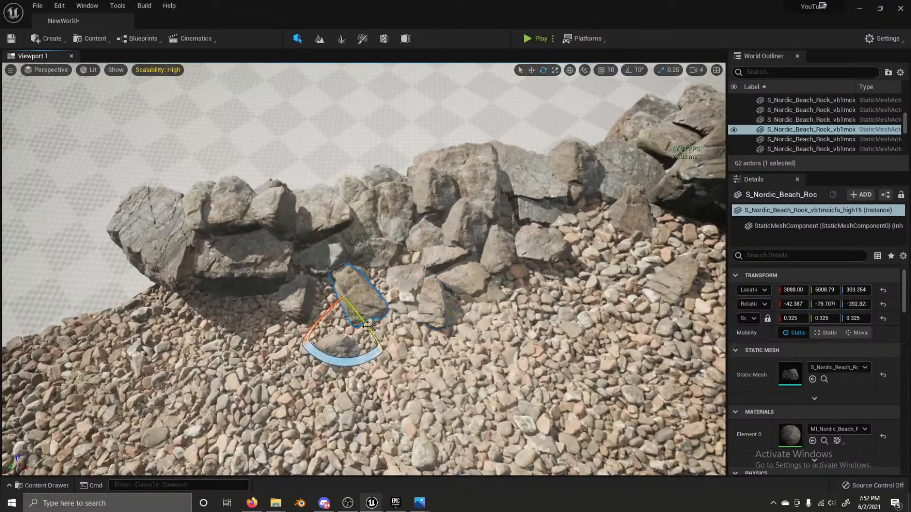
pyautogui.moveTo(360, 368); pyautogui.dragTo(375, 350)
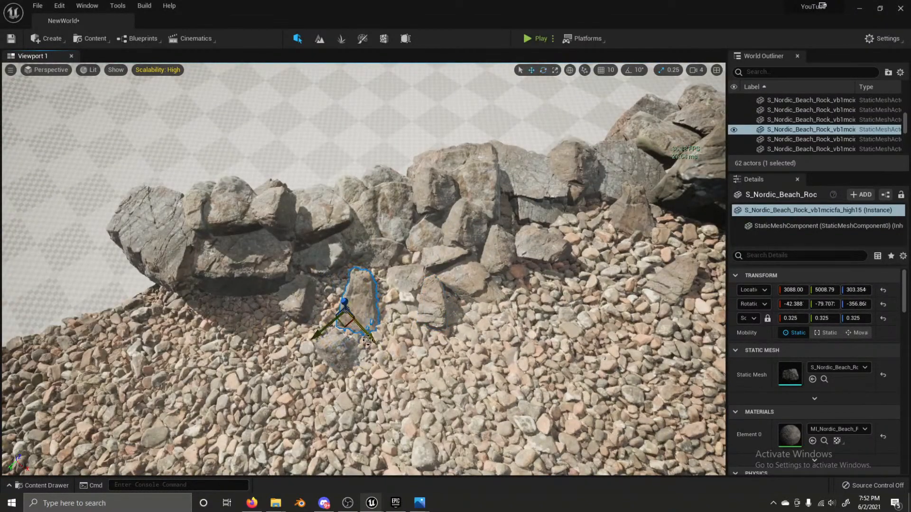
pyautogui.moveTo(344, 311); pyautogui.dragTo(361, 286)
# Step: Rotate the small rock beside the upright one, then move the loose gravel rock below it up to the row's base
pyautogui.click(300, 308)
pyautogui.press('e')
pyautogui.moveTo(344, 335)
pyautogui.mouseDown()
pyautogui.moveTo(353, 339)
pyautogui.moveTo(347, 351)
pyautogui.mouseUp()
pyautogui.click(341, 359)
pyautogui.press('w')
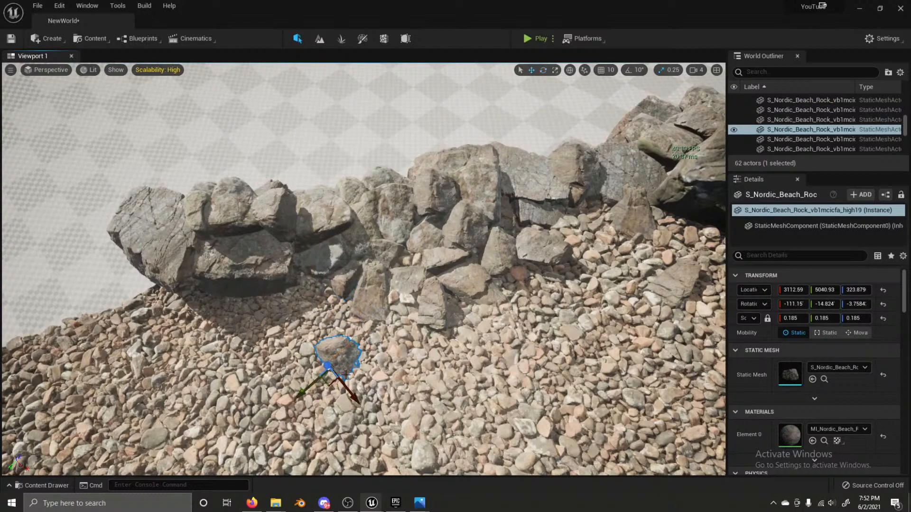
pyautogui.moveTo(330, 380); pyautogui.dragTo(319, 333)
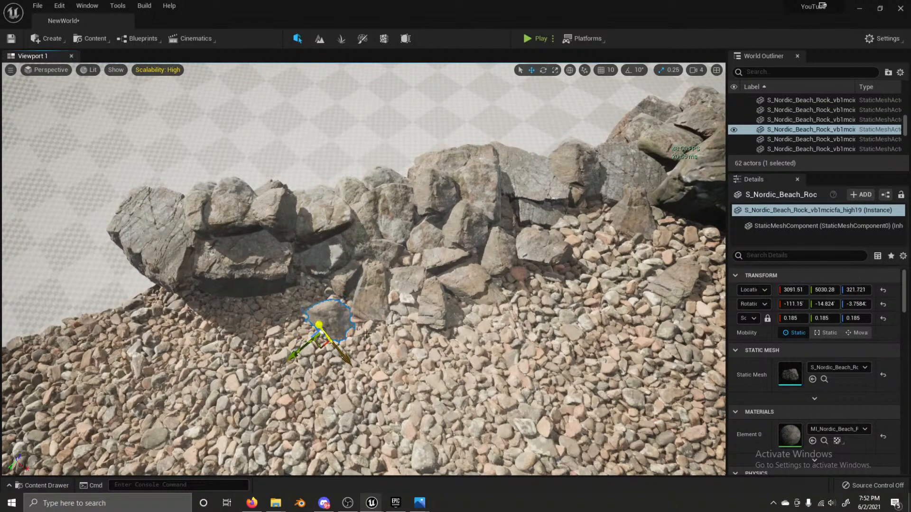
# Step: Select four rocks along the row's inner edge and duplicate them onto the open gravel
pyautogui.click(456, 351)
pyautogui.click(319, 345)
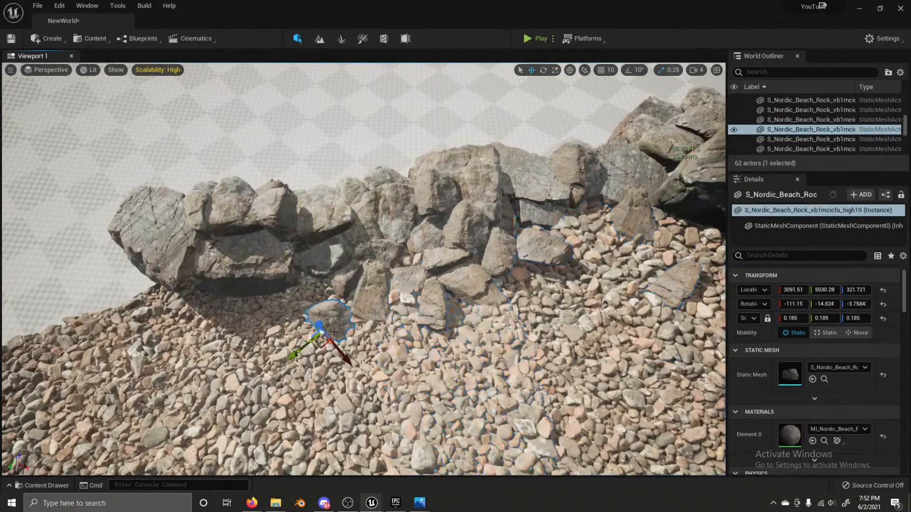
pyautogui.keyDown('ctrl'); pyautogui.click(433, 304); pyautogui.keyUp('ctrl')
pyautogui.keyDown('ctrl'); pyautogui.click(485, 261); pyautogui.keyUp('ctrl')
pyautogui.keyDown('ctrl'); pyautogui.click(466, 293); pyautogui.keyUp('ctrl')
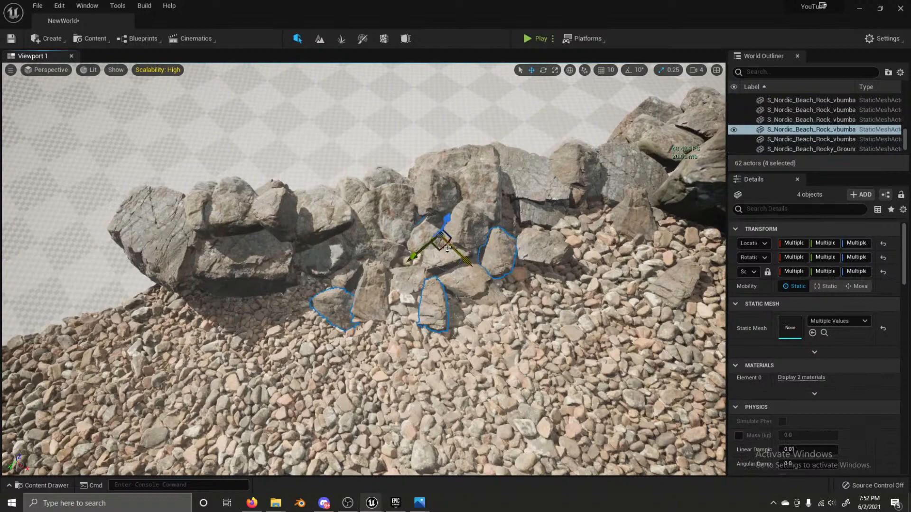
pyautogui.keyDown('alt'); pyautogui.moveTo(447, 247); pyautogui.dragTo(660, 309); pyautogui.keyUp('alt')
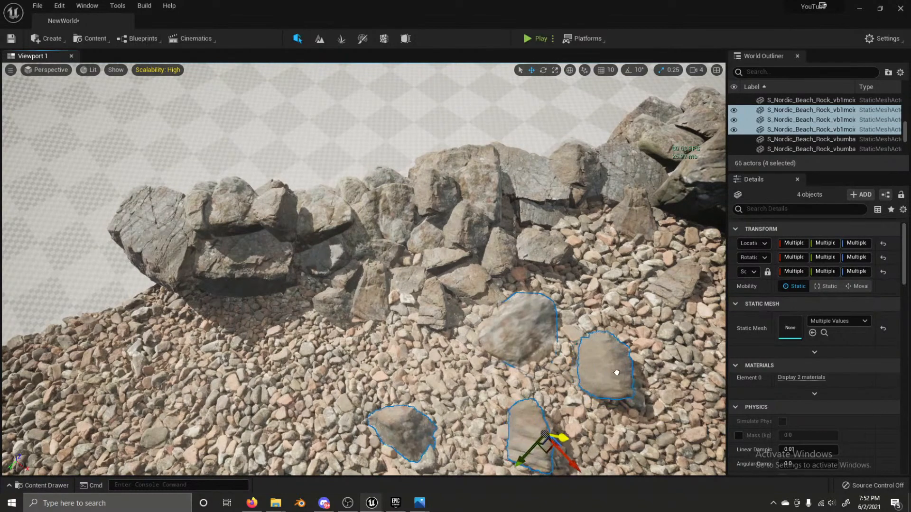
# Step: Move the upright small copy closer to the row and shift the rounded copy nearer the cliff across the gravel
pyautogui.click(520, 415)
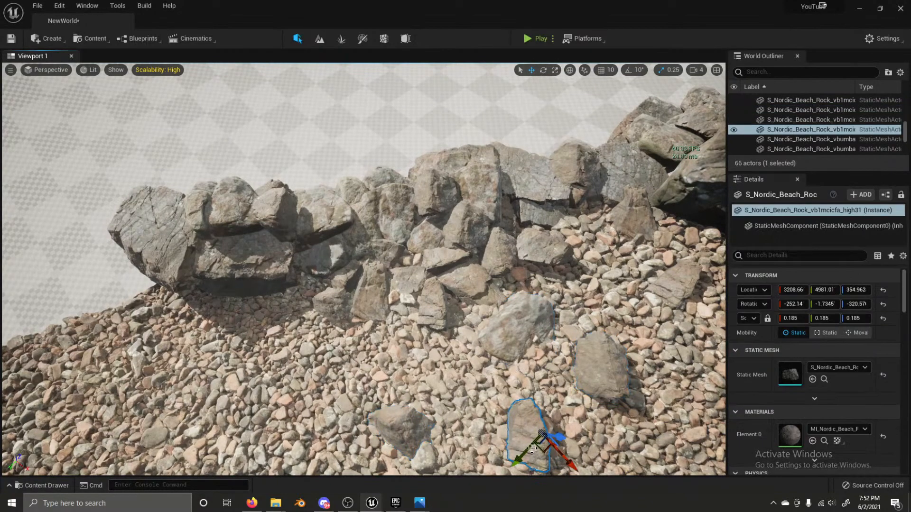
pyautogui.moveTo(548, 448); pyautogui.dragTo(448, 435)
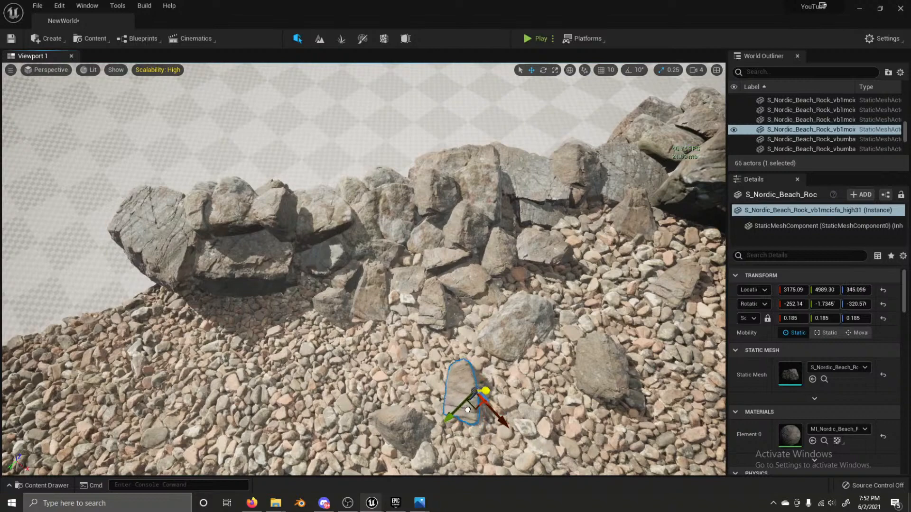
pyautogui.click(579, 377)
pyautogui.moveTo(597, 379); pyautogui.dragTo(604, 270)
# Step: Duplicate the rounded copy and place the two rocks next to each other on the gravel near the cliff
pyautogui.moveTo(594, 282); pyautogui.dragTo(611, 299, button='right')
pyautogui.moveTo(612, 299); pyautogui.dragTo(641, 279)
pyautogui.moveTo(621, 287); pyautogui.dragTo(683, 301, button='right')
pyautogui.moveTo(347, 252)
pyautogui.mouseDown(button='right')
pyautogui.moveTo(332, 247)
pyautogui.moveTo(347, 252)
pyautogui.mouseUp(button='right')
pyautogui.moveTo(348, 252)
pyautogui.mouseDown()
pyautogui.moveTo(284, 326)
pyautogui.moveTo(294, 332)
pyautogui.moveTo(365, 244)
pyautogui.moveTo(382, 238)
pyautogui.moveTo(352, 238)
pyautogui.mouseUp()
pyautogui.click(379, 298)
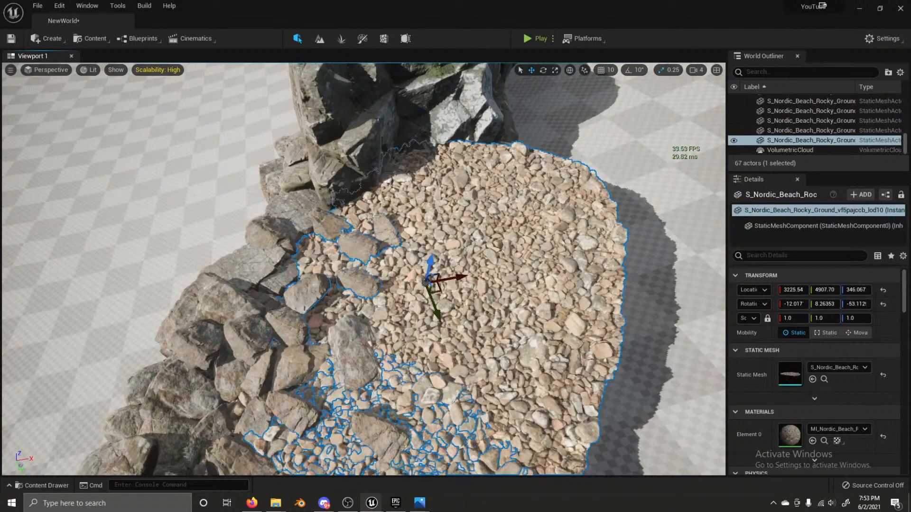
# Step: Move the upright small copy in beside the large gravel rock at the row's edge and rotate it to fit
pyautogui.moveTo(380, 298); pyautogui.dragTo(327, 294, button='right')
pyautogui.click(289, 176)
pyautogui.moveTo(290, 175); pyautogui.dragTo(265, 228, button='right')
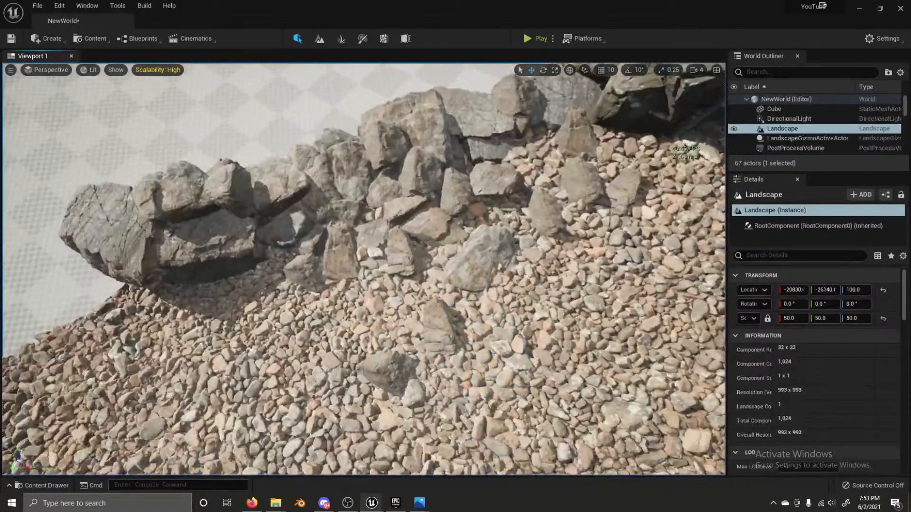
pyautogui.click(433, 334)
pyautogui.moveTo(438, 327); pyautogui.dragTo(454, 267)
pyautogui.press('w')
pyautogui.moveTo(427, 232); pyautogui.dragTo(465, 247)
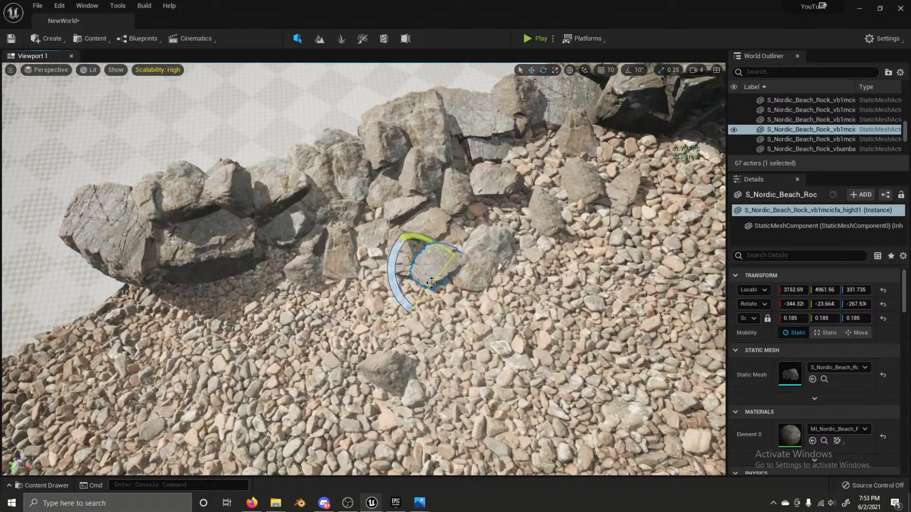
pyautogui.moveTo(396, 292); pyautogui.dragTo(422, 289)
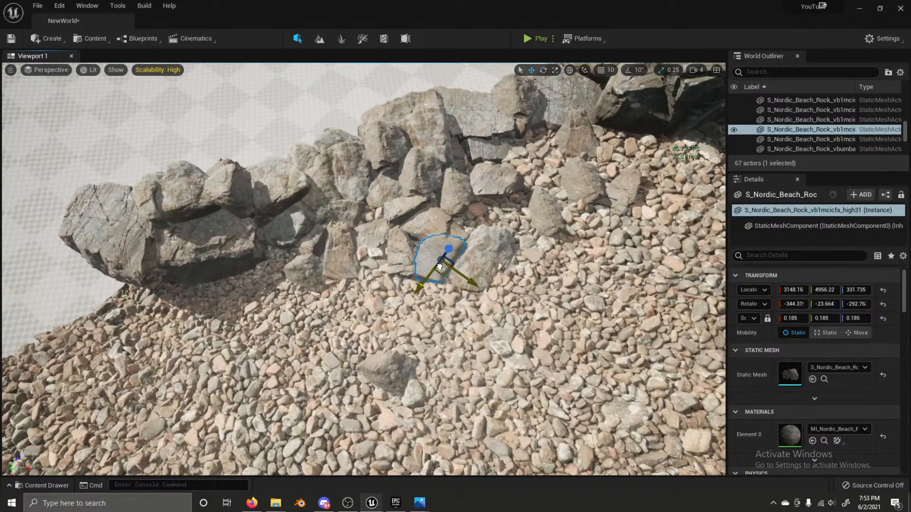
# Step: Duplicate the small rock at the middle of the row's inner edge, then rotate the copy into the gap on its cliff side
pyautogui.click(475, 240)
pyautogui.click(466, 198)
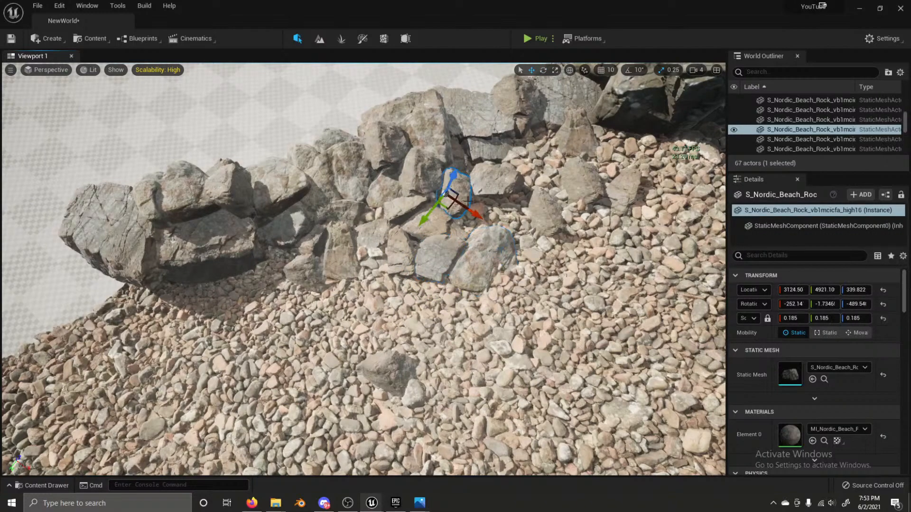
pyautogui.keyDown('alt'); pyautogui.moveTo(466, 207); pyautogui.dragTo(487, 231); pyautogui.keyUp('alt')
pyautogui.press('e')
pyautogui.moveTo(459, 260); pyautogui.dragTo(498, 241)
pyautogui.press('w')
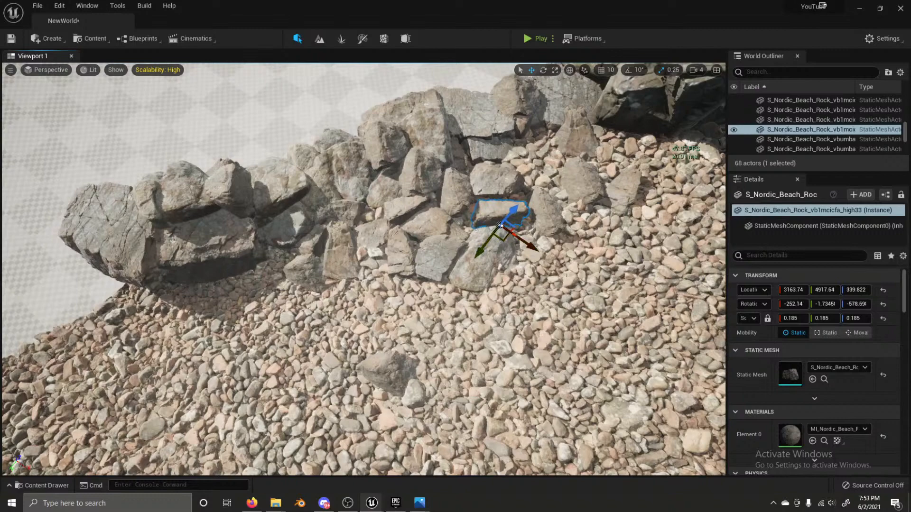
# Step: Duplicate the small rock at the middle of the row's inner edge and move the copy out towards the gravel
pyautogui.click(474, 275)
pyautogui.press('f')
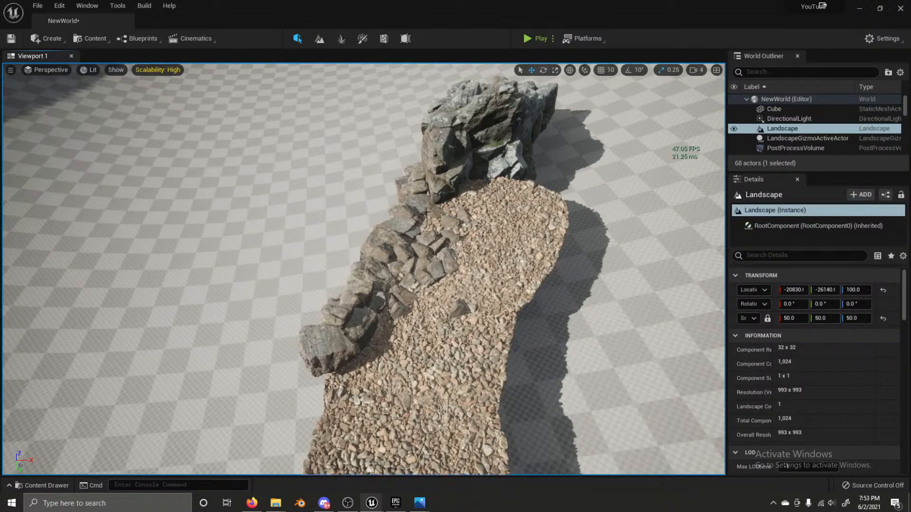
pyautogui.click(425, 244)
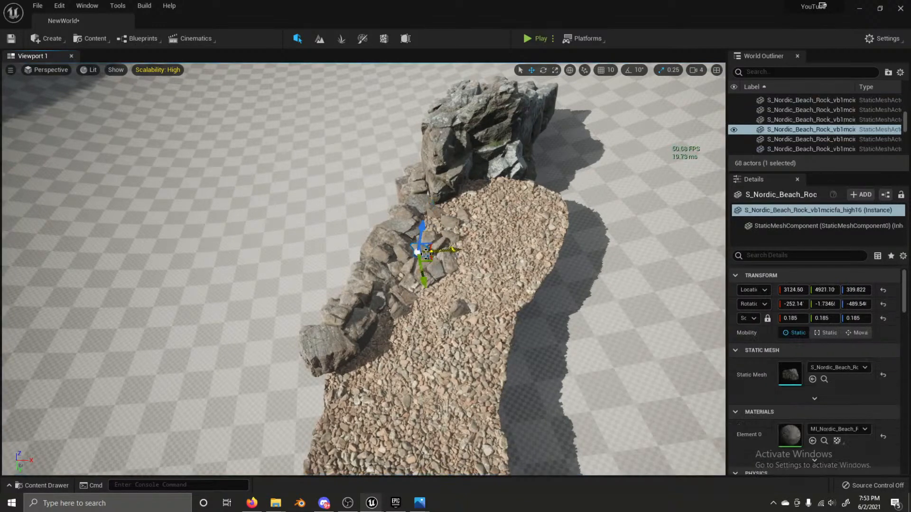
pyautogui.moveTo(420, 225); pyautogui.dragTo(413, 213)
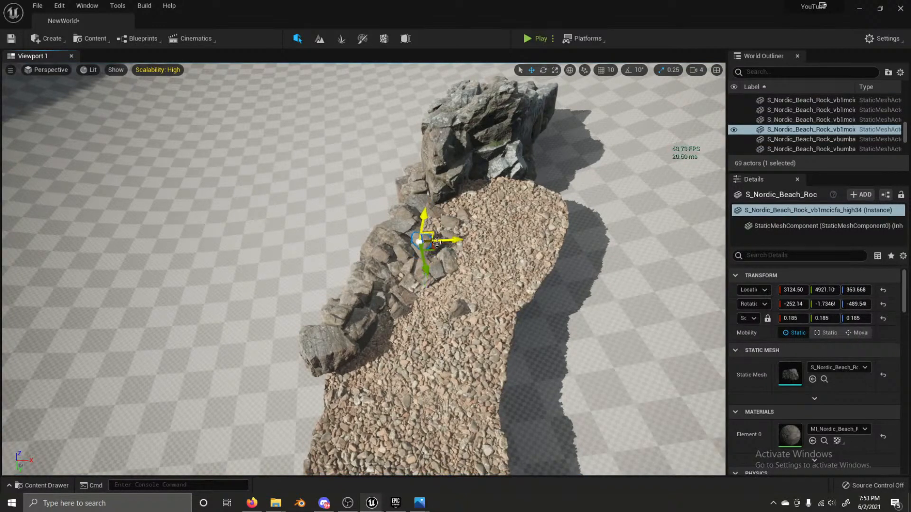
pyautogui.moveTo(435, 247); pyautogui.dragTo(443, 256)
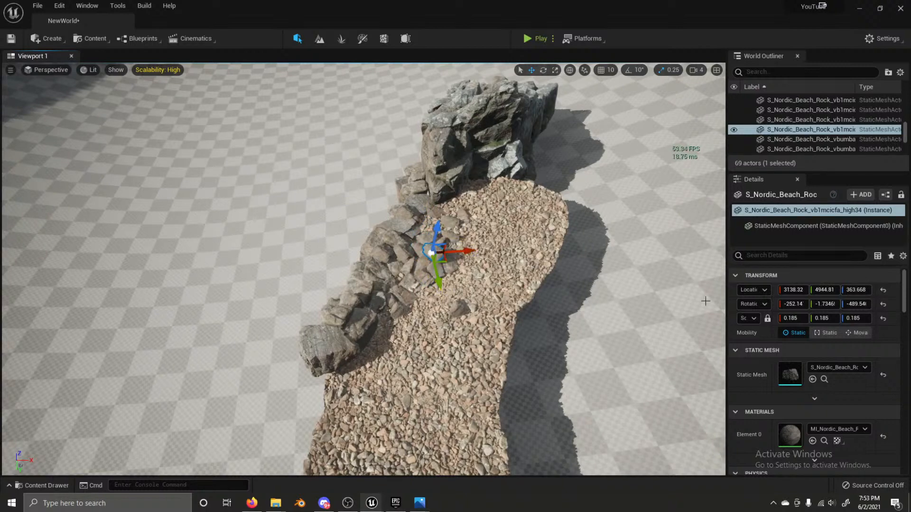
# Step: Enlarge the new rock copy uniformly to a scale of about 0.34 and rotate it to stand across the row's edge
pyautogui.moveTo(789, 318)
pyautogui.mouseDown()
pyautogui.moveTo(813, 318)
pyautogui.moveTo(802, 318)
pyautogui.mouseUp()
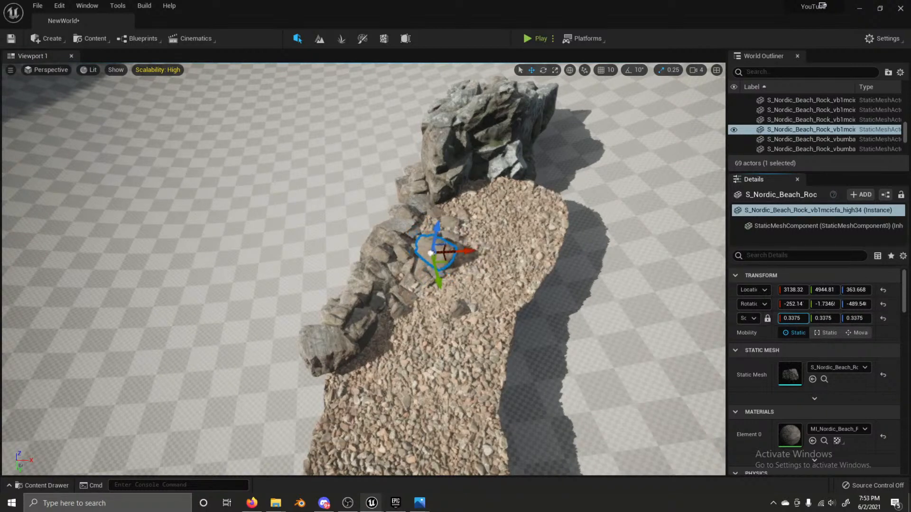
pyautogui.press('e')
pyautogui.moveTo(418, 291); pyautogui.dragTo(436, 235)
pyautogui.press('w')
pyautogui.click(358, 174)
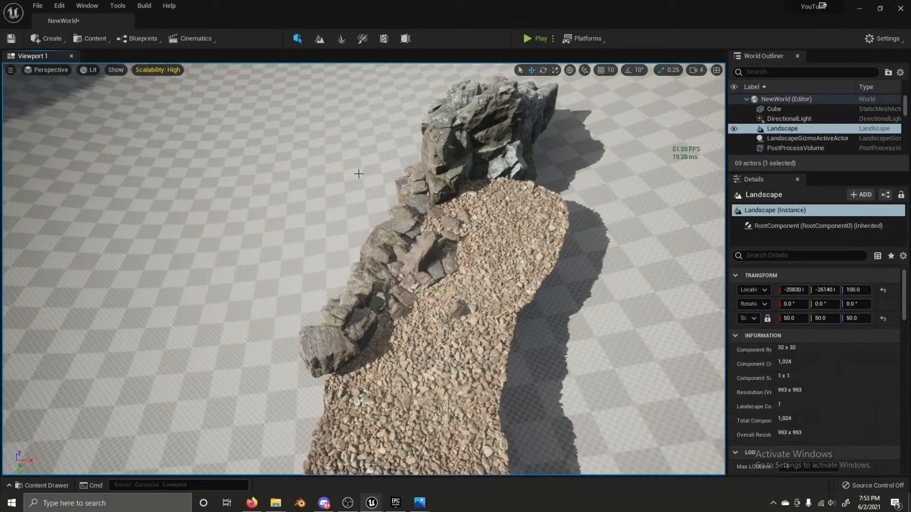
# Step: Duplicate the small rock at the row's gravel edge, shift the copy out onto the gravel and rotate it
pyautogui.moveTo(359, 175); pyautogui.dragTo(496, 174, button='right')
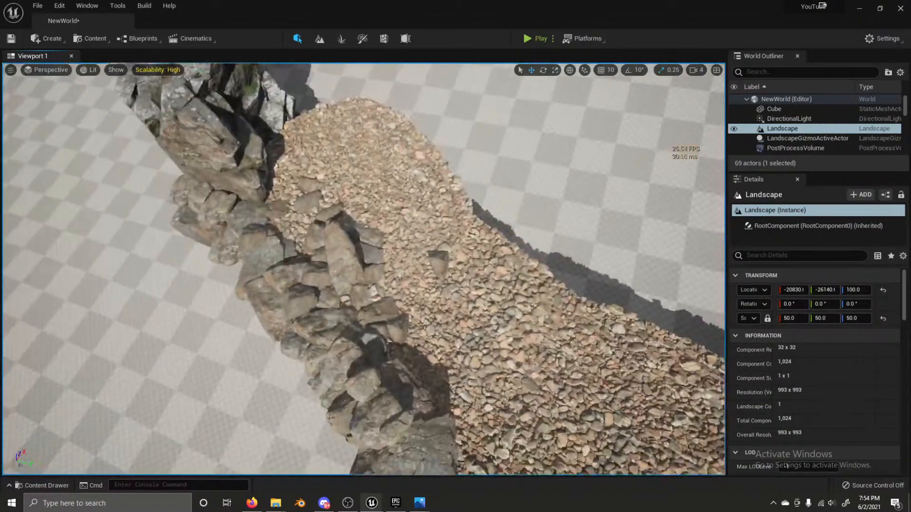
pyautogui.click(355, 377)
pyautogui.click(401, 334)
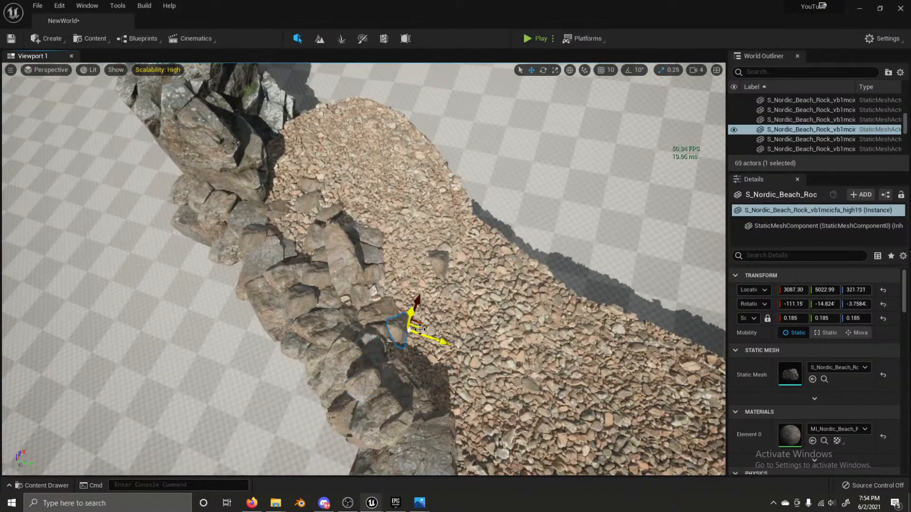
pyautogui.click(569, 70)
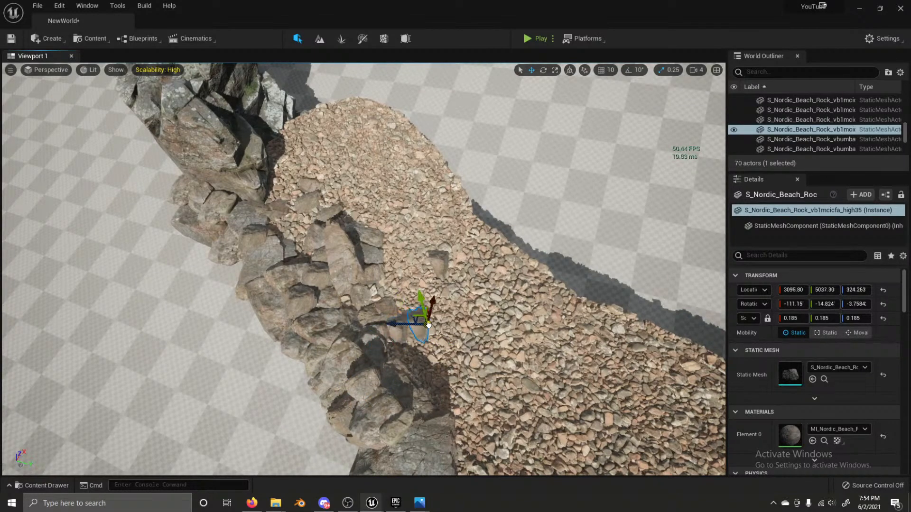
pyautogui.press('e')
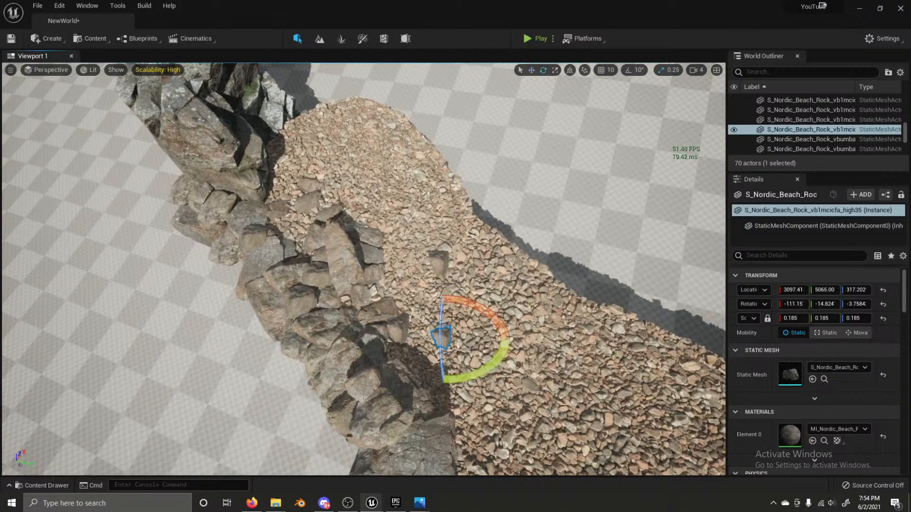
pyautogui.moveTo(441, 307)
pyautogui.mouseDown()
pyautogui.moveTo(446, 284)
pyautogui.moveTo(451, 295)
pyautogui.mouseUp()
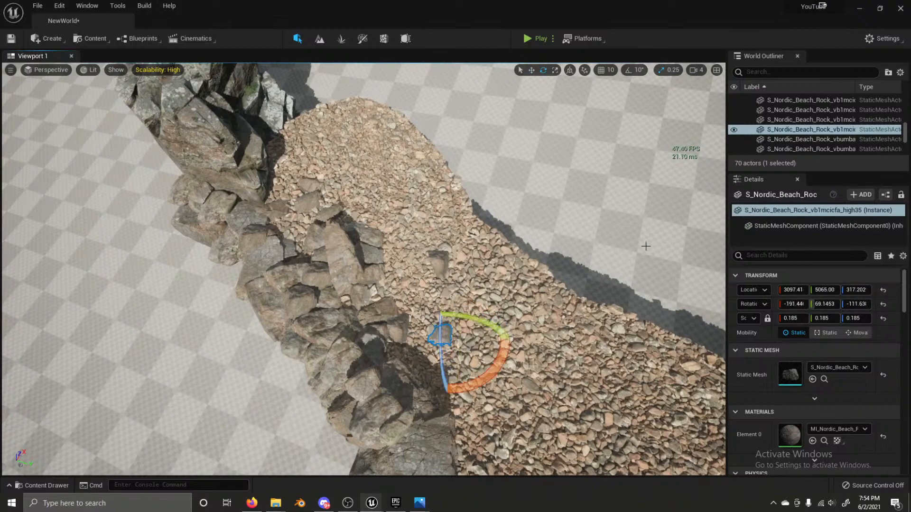
# Step: Enlarge the rotated gravel-side copy uniformly to a scale of about 0.41
pyautogui.moveTo(800, 318); pyautogui.dragTo(830, 318)
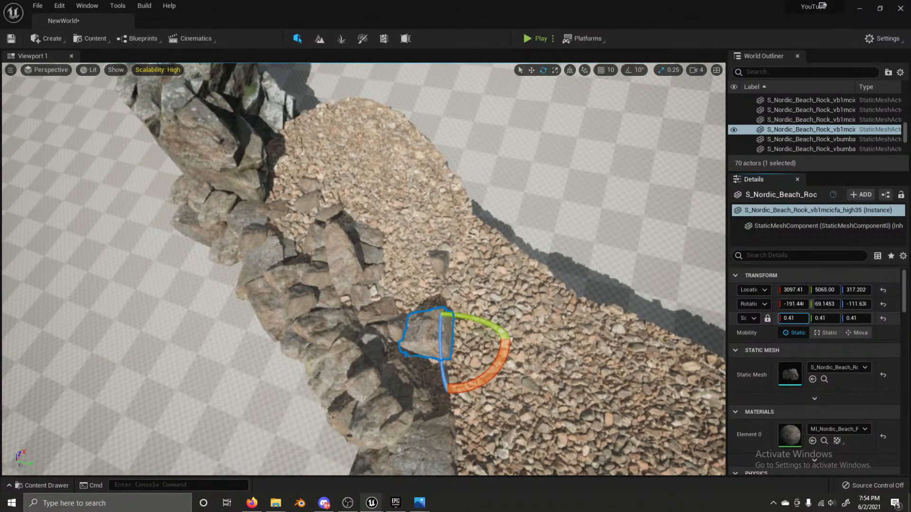
pyautogui.moveTo(800, 319); pyautogui.dragTo(811, 319)
pyautogui.click(588, 228)
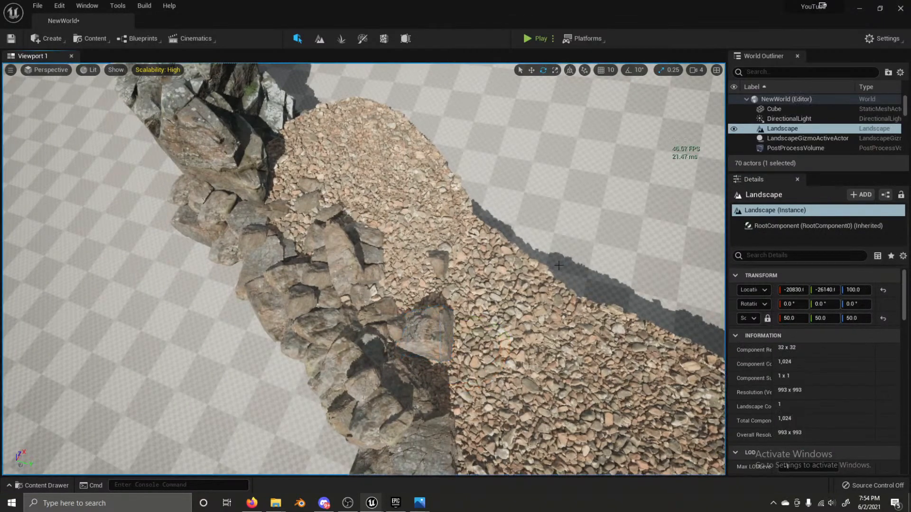
# Step: View the rock row from low down and compare it with the river valley reference photo in Photos
pyautogui.moveTo(558, 265); pyautogui.dragTo(645, 204, button='right')
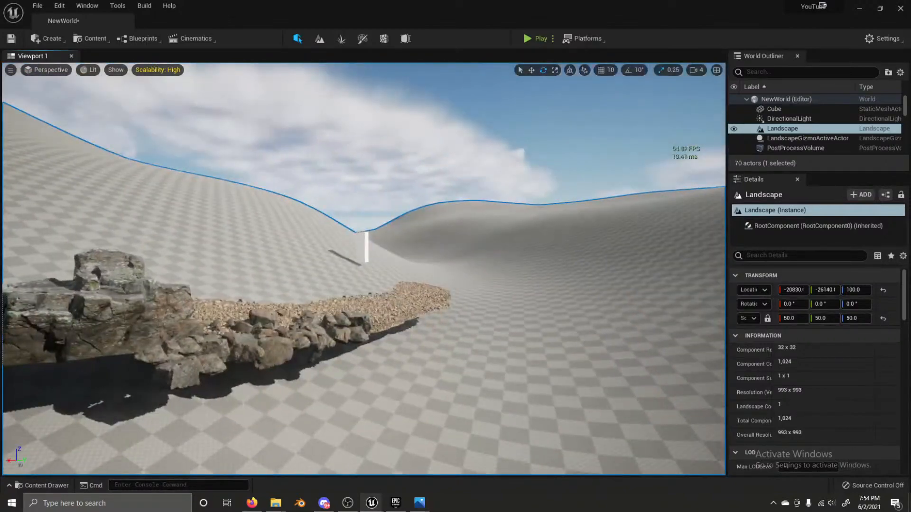
pyautogui.moveTo(509, 313); pyautogui.dragTo(496, 334, button='right')
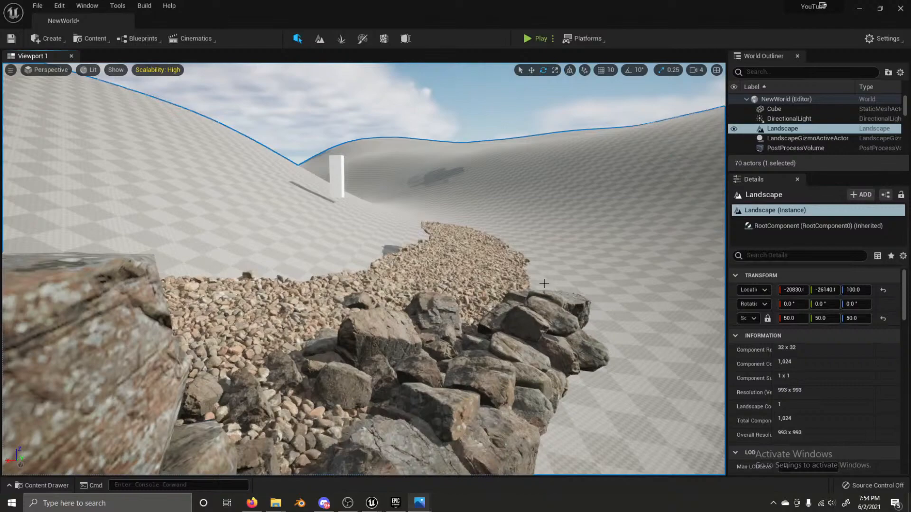
pyautogui.moveTo(910, 94); pyautogui.dragTo(391, 99)
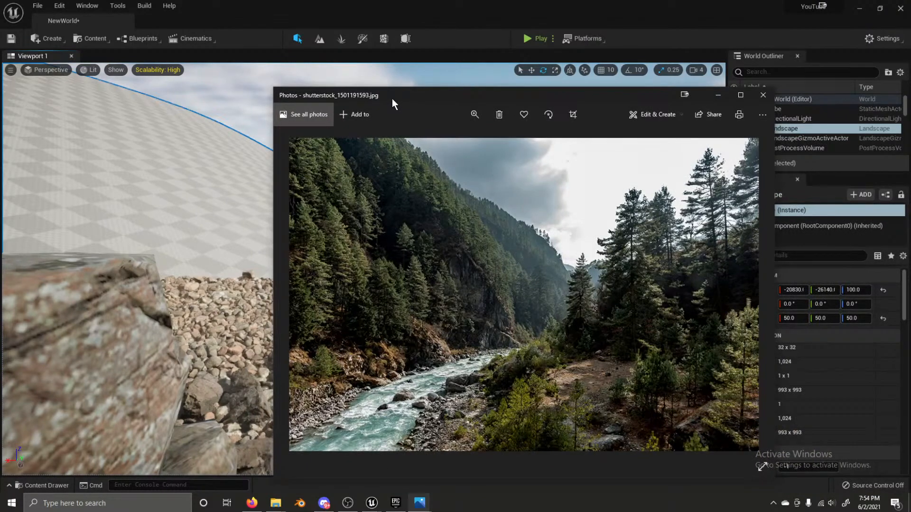
pyautogui.moveTo(391, 98); pyautogui.dragTo(910, 14)
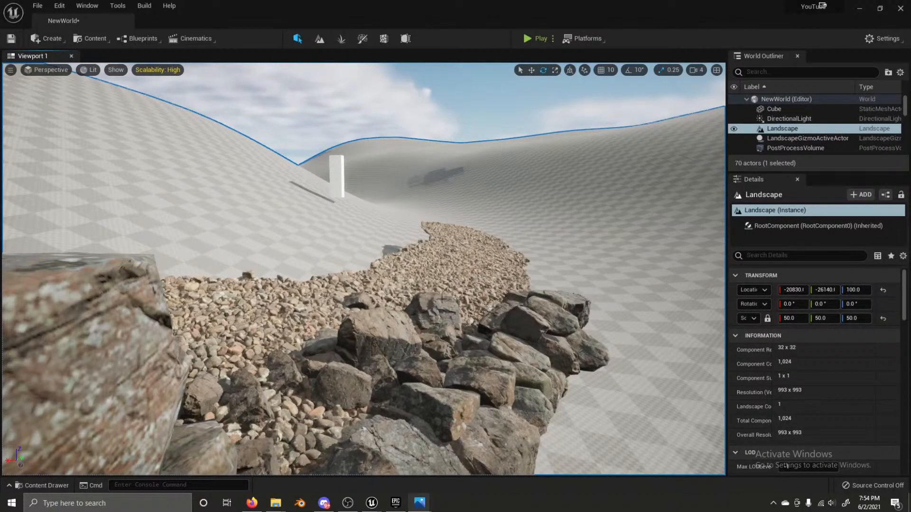
# Step: Duplicate a flat rock from the middle of the row and move the copy to the inner edge near the cliff base
pyautogui.moveTo(441, 299); pyautogui.dragTo(239, 370, button='right')
pyautogui.press('s')
pyautogui.press('w')
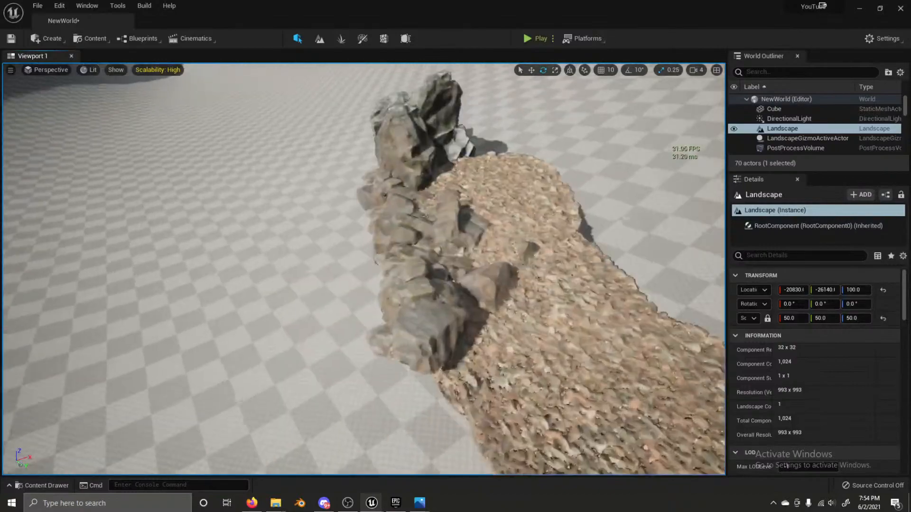
pyautogui.press('s')
pyautogui.moveTo(370, 375)
pyautogui.mouseDown(button='right')
pyautogui.moveTo(365, 342)
pyautogui.moveTo(370, 390)
pyautogui.mouseUp(button='right')
pyautogui.press('w')
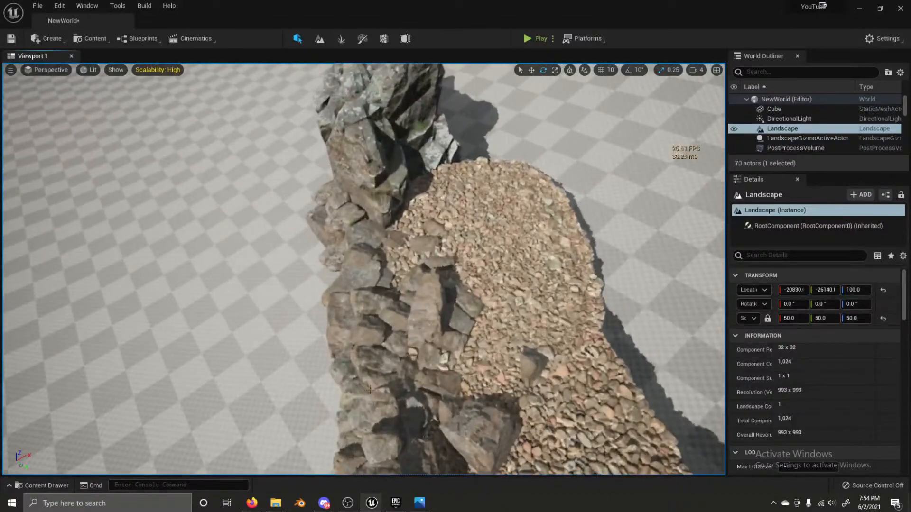
pyautogui.click(364, 370)
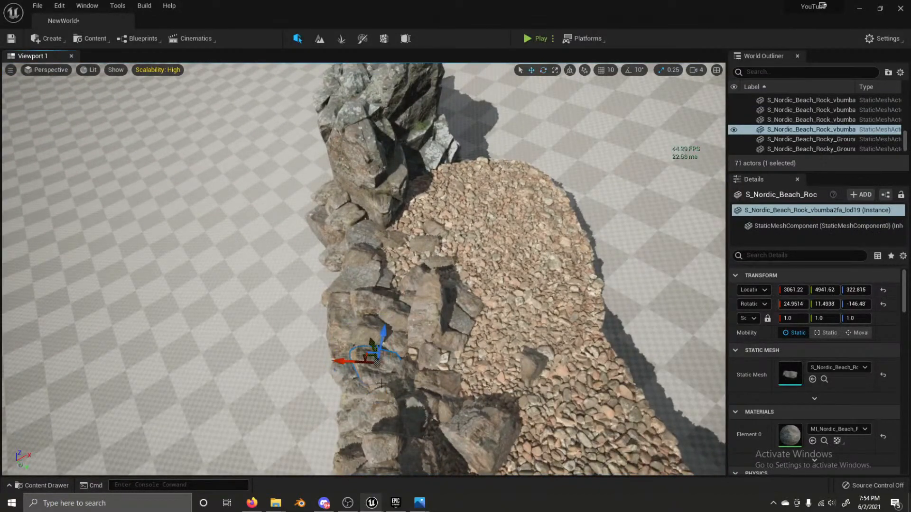
pyautogui.click(572, 71)
pyautogui.moveTo(377, 350); pyautogui.dragTo(410, 227)
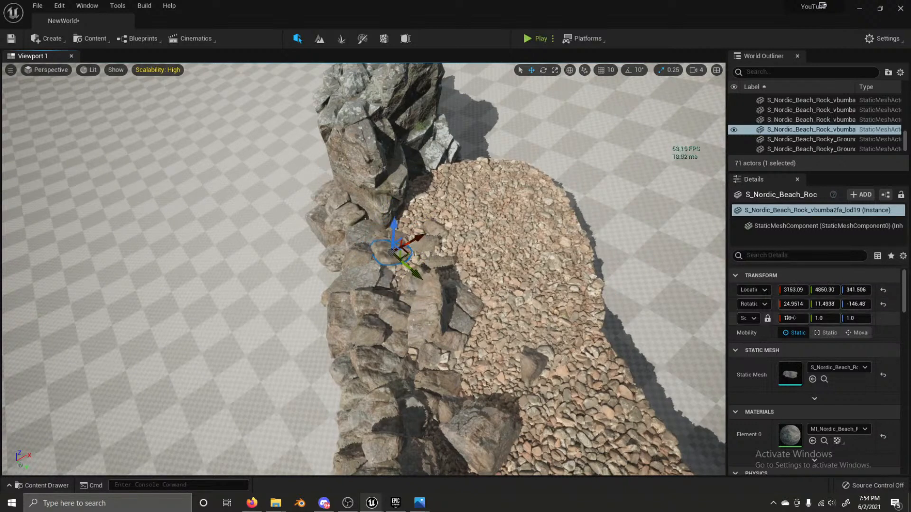
# Step: Scale the flat rock copy uniformly to 2.67, then rotate and shift it against the cliff base over the gravel's edge
pyautogui.moveTo(791, 319); pyautogui.dragTo(826, 319)
pyautogui.moveTo(402, 234); pyautogui.dragTo(418, 223)
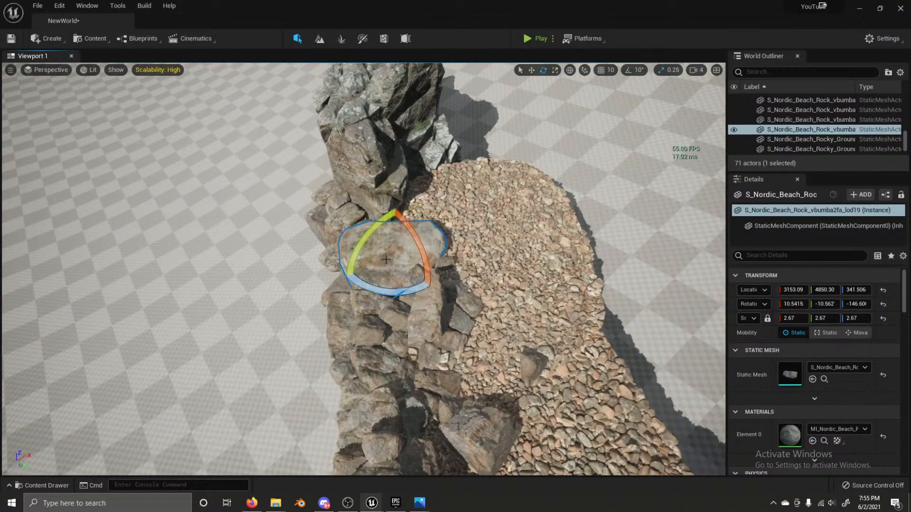
pyautogui.moveTo(411, 246); pyautogui.dragTo(436, 222)
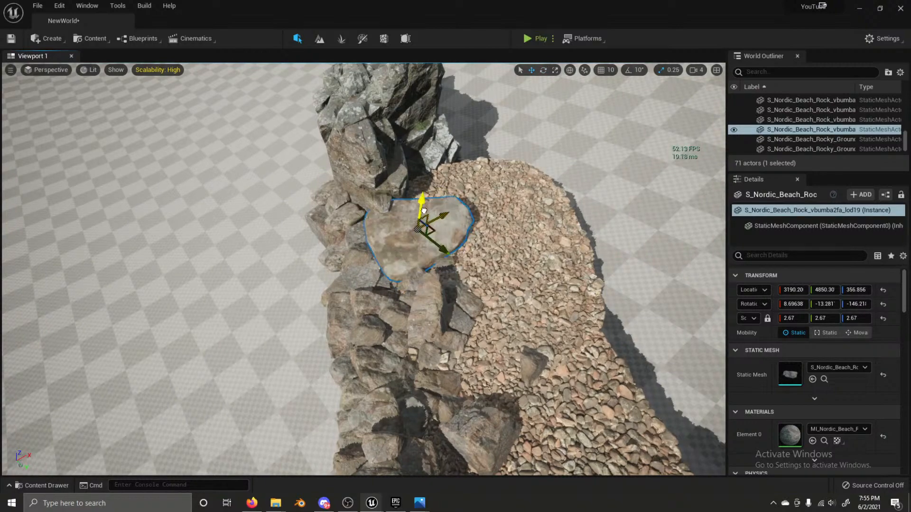
pyautogui.click(496, 139)
# Step: Select the gravel ground beside the cliff, open its material instance and enable the Albedo Tint override
pyautogui.moveTo(496, 140); pyautogui.dragTo(510, 124, button='right')
pyautogui.press('w')
pyautogui.press('w')
pyautogui.press('s')
pyautogui.click(536, 266)
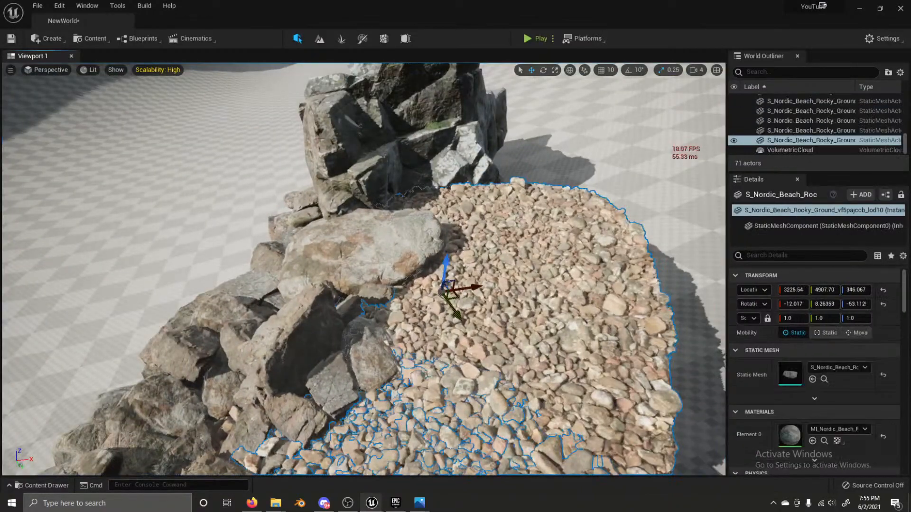
pyautogui.doubleClick(799, 438)
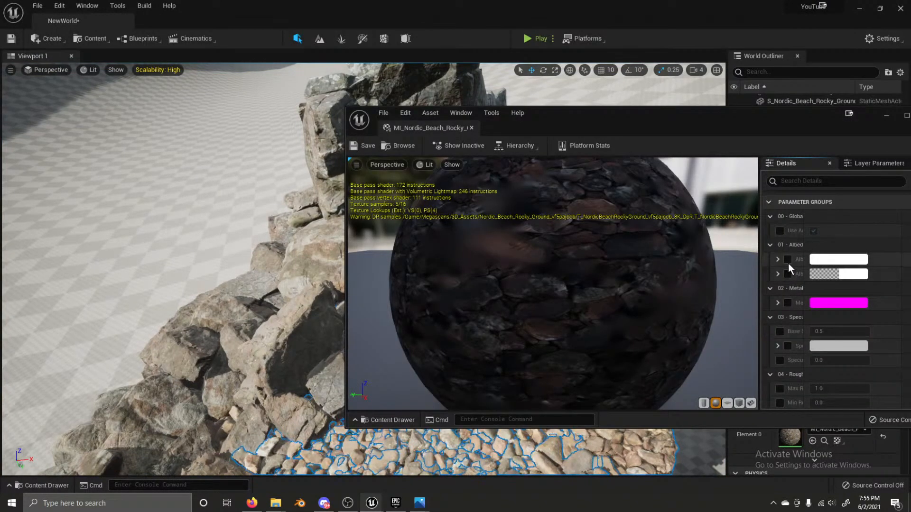
pyautogui.click(830, 260)
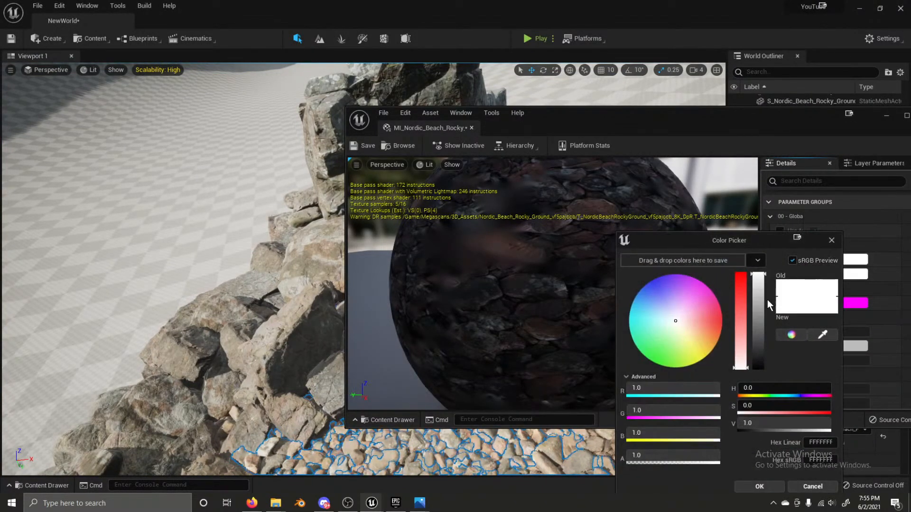
# Step: Tint the gravel's albedo a muted blue with saturation about 0.33 and value about 0.47
pyautogui.moveTo(674, 320); pyautogui.dragTo(670, 315)
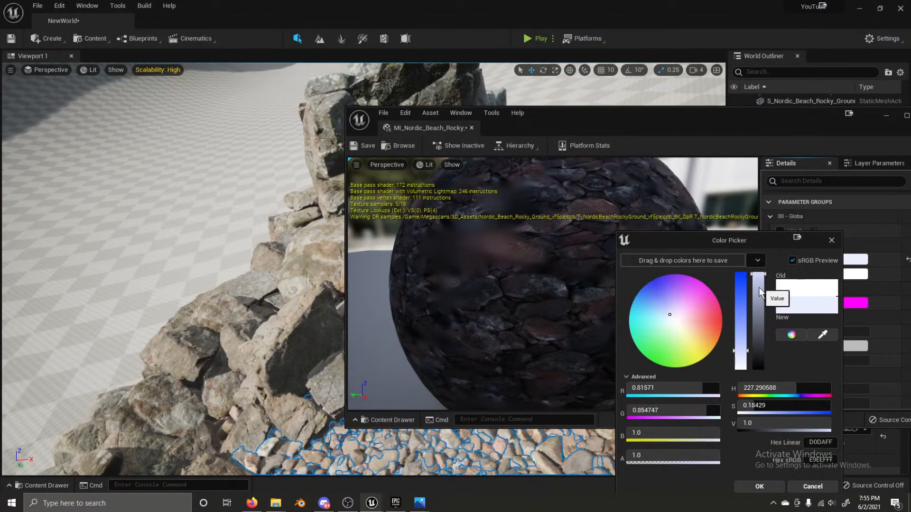
pyautogui.moveTo(759, 286); pyautogui.dragTo(751, 310)
pyautogui.moveTo(287, 225); pyautogui.dragTo(336, 248, button='right')
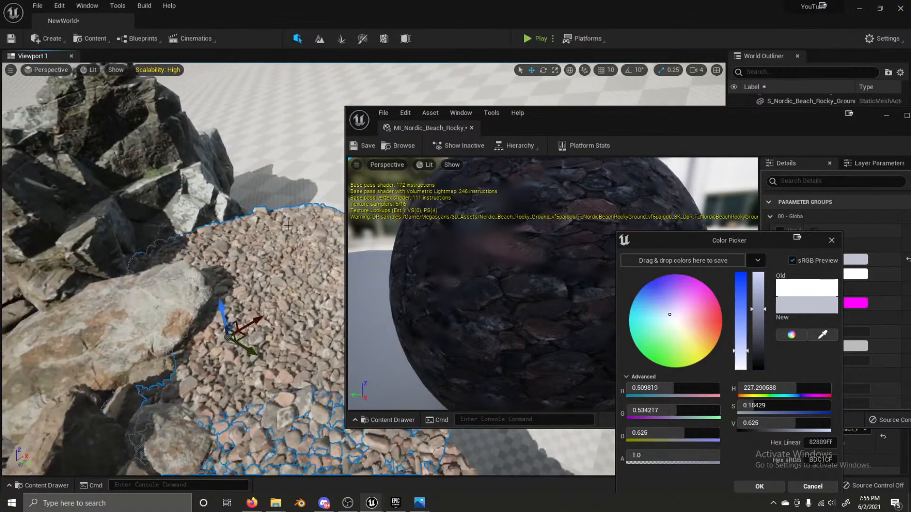
pyautogui.click(739, 337)
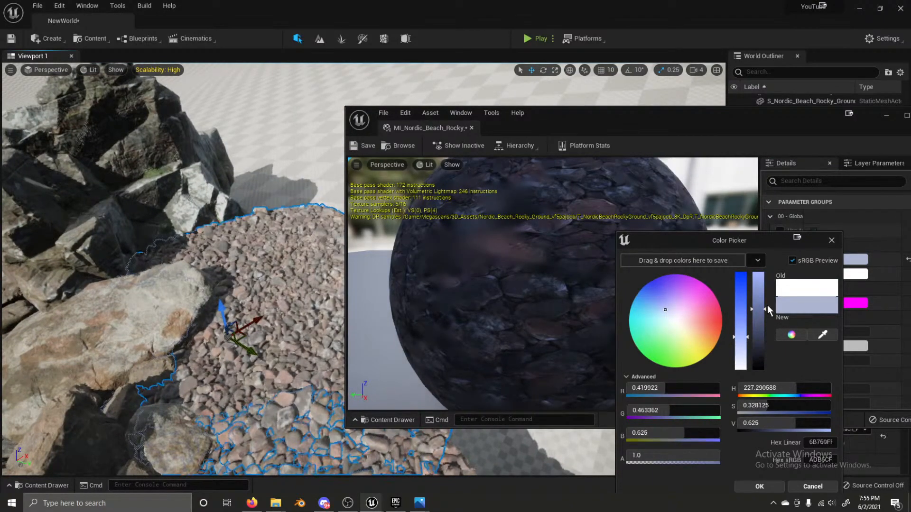
pyautogui.moveTo(758, 309); pyautogui.dragTo(757, 323)
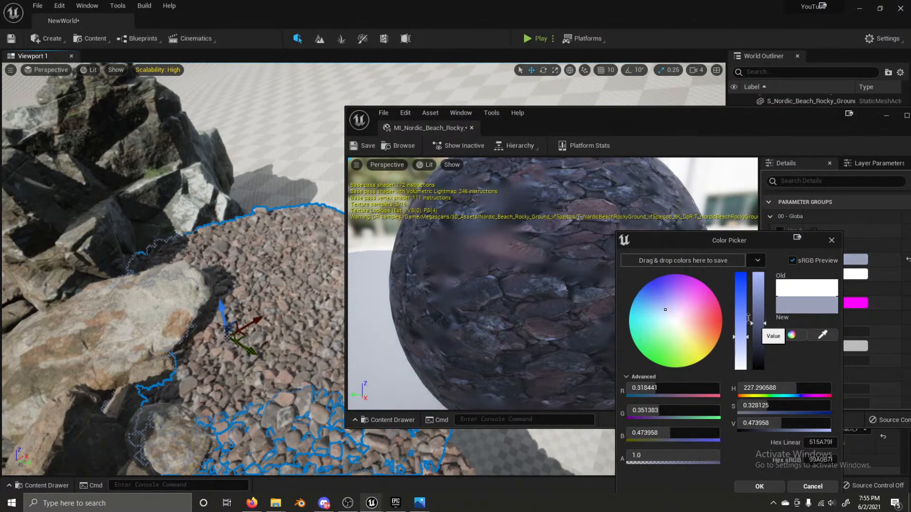
pyautogui.moveTo(157, 374); pyautogui.dragTo(157, 413, button='right')
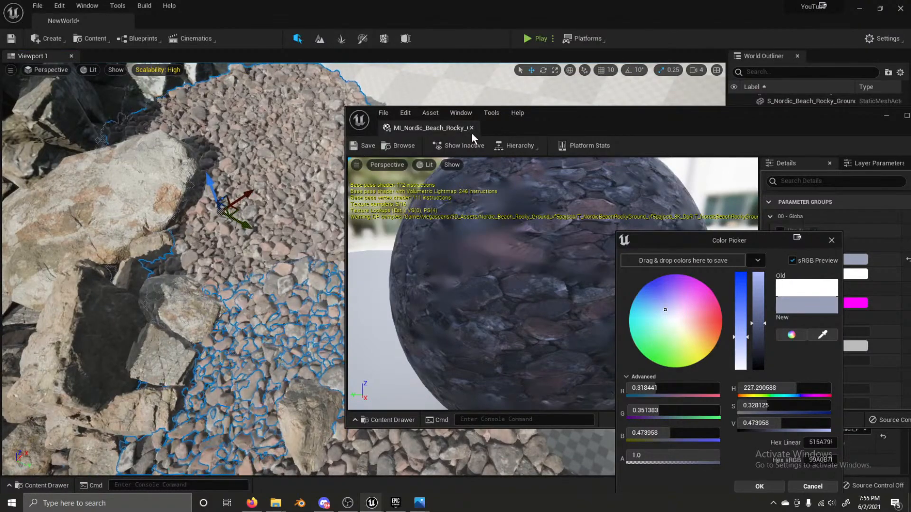
# Step: Close the gravel material and undo the blue Albedo Tint edits
pyautogui.click(512, 138)
pyautogui.moveTo(512, 139); pyautogui.dragTo(560, 204, button='right')
pyautogui.hotkey('ctrl', 'z')
pyautogui.hotkey('ctrl', 'z')
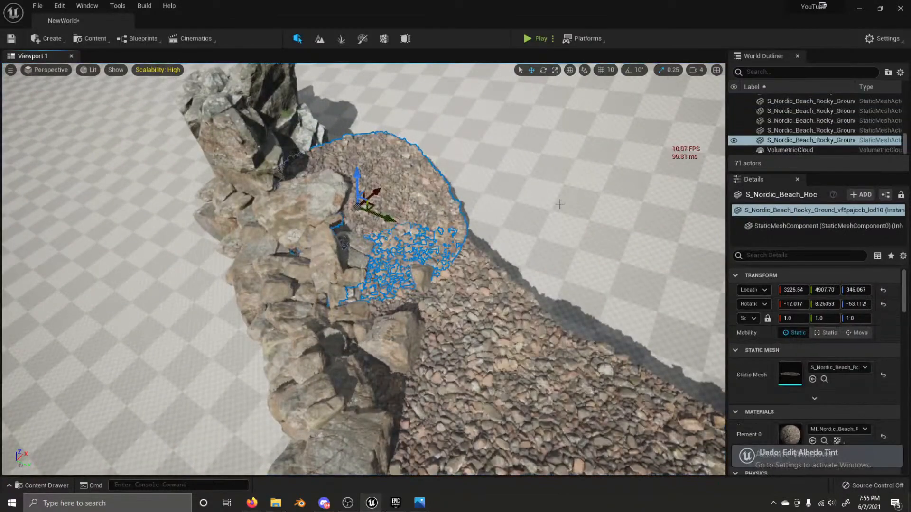
# Step: Reopen the gravel's material instance, set its Albedo Tint to a neutral grey with value about 0.61, and save and close it
pyautogui.doubleClick(790, 434)
pyautogui.moveTo(569, 127); pyautogui.dragTo(644, 93)
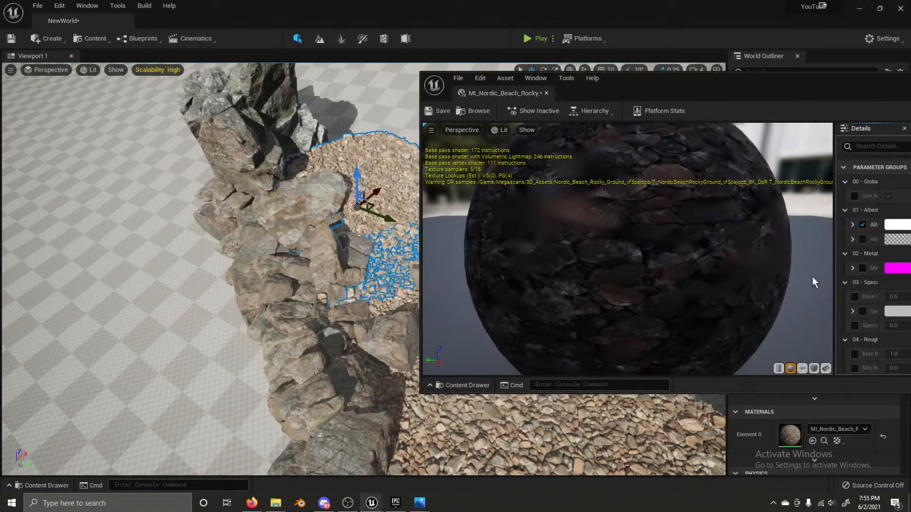
pyautogui.click(896, 225)
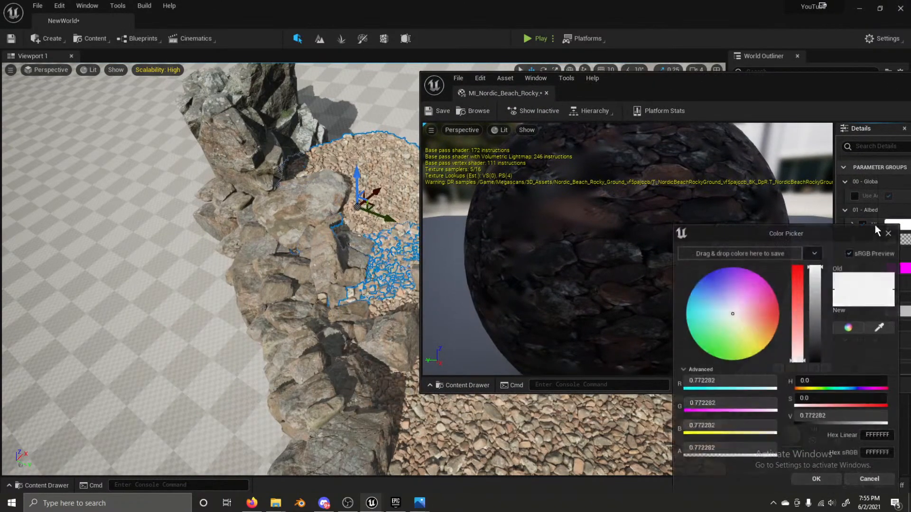
pyautogui.click(808, 290)
pyautogui.moveTo(808, 292); pyautogui.dragTo(808, 303)
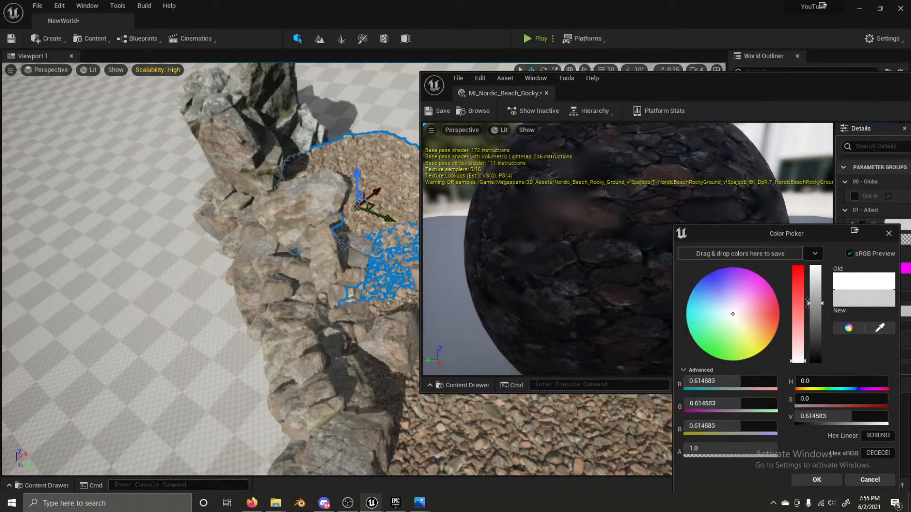
pyautogui.moveTo(793, 232); pyautogui.dragTo(700, 241)
pyautogui.click(794, 242)
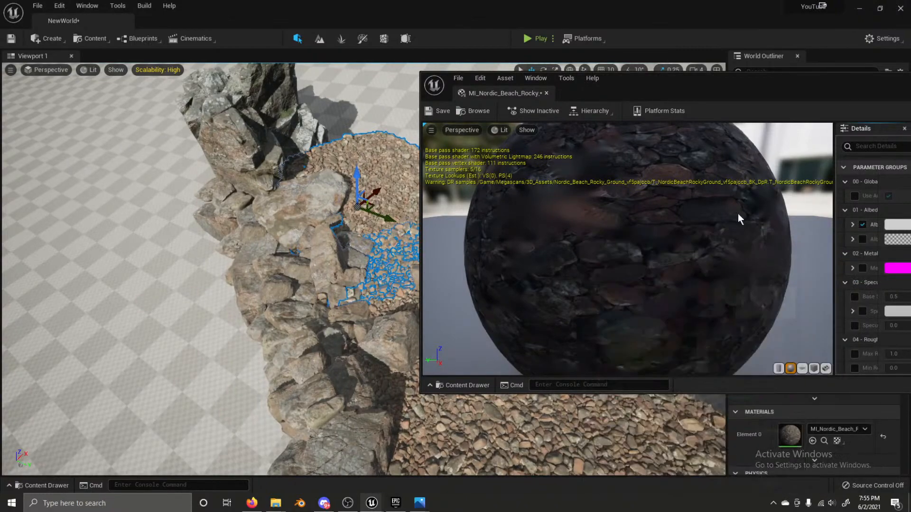
pyautogui.click(438, 111)
pyautogui.click(546, 93)
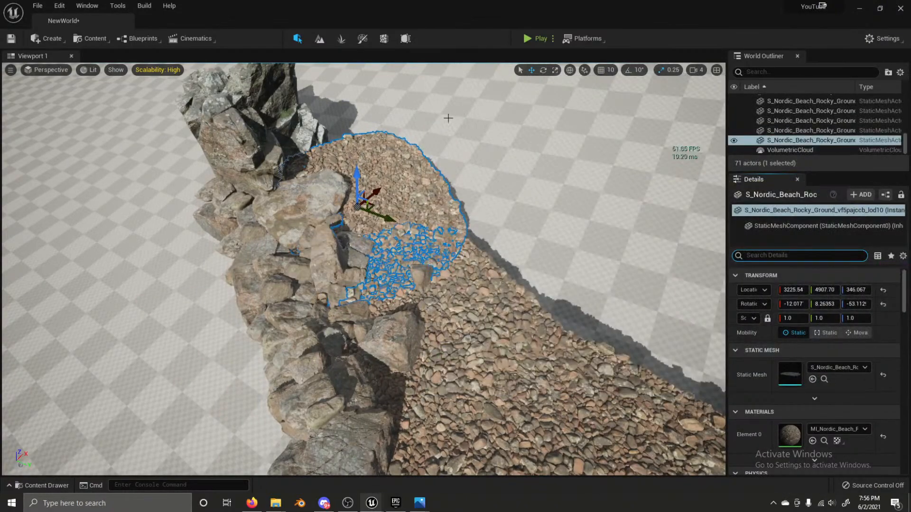
# Step: Copy a flat rock from the cliff base onto the gravel and delete the small rock already lying there
pyautogui.click(466, 142)
pyautogui.moveTo(465, 143); pyautogui.dragTo(546, 147, button='right')
pyautogui.moveTo(225, 331); pyautogui.dragTo(224, 332, button='right')
pyautogui.click(219, 335)
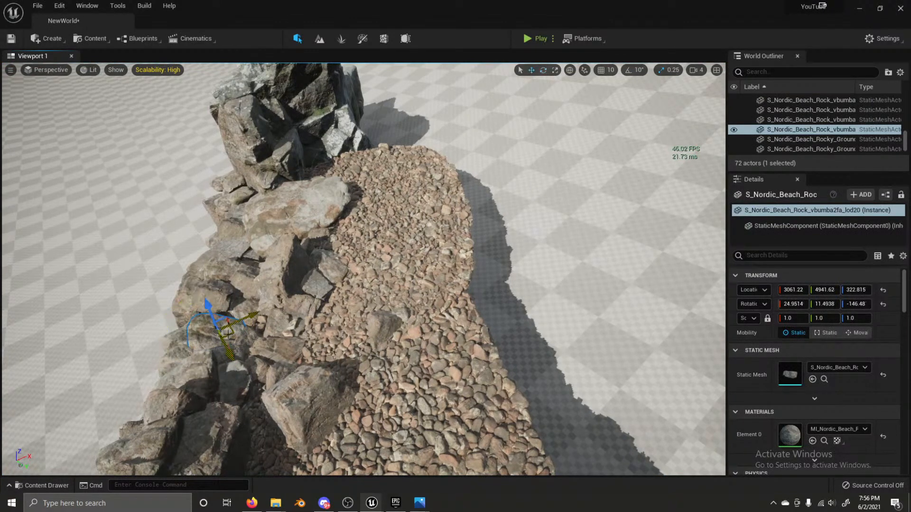
pyautogui.moveTo(231, 332); pyautogui.dragTo(388, 329)
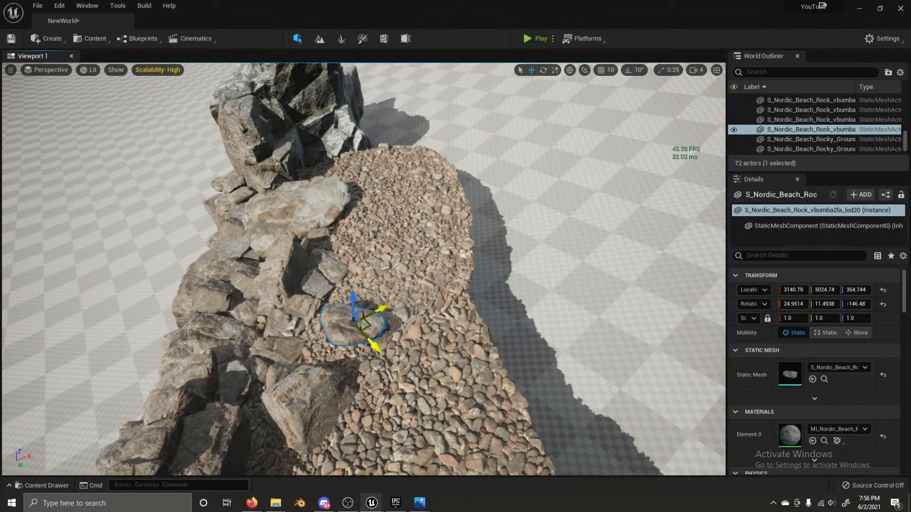
pyautogui.click(384, 323)
pyautogui.press('Delete')
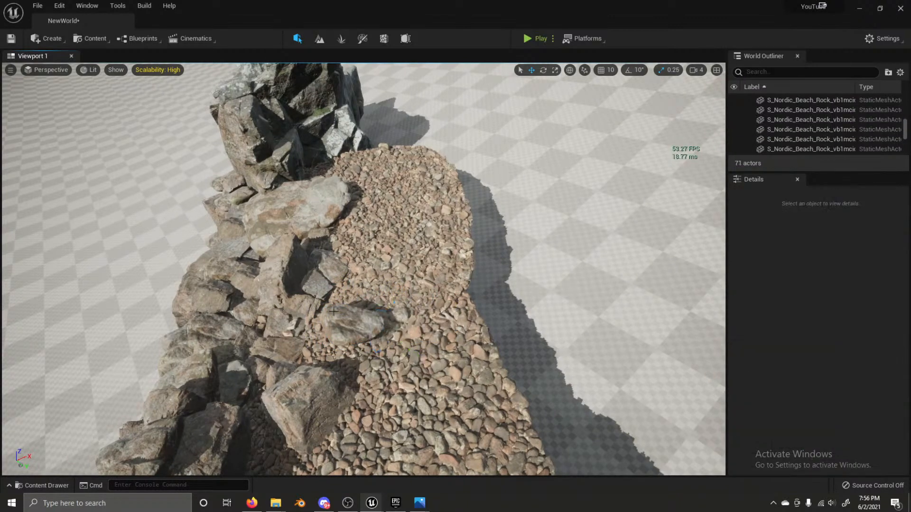
# Step: Rotate the copied rock in local space, scale it uniformly to 1.3575 and shift it down into the gravel
pyautogui.click(356, 325)
pyautogui.press('e')
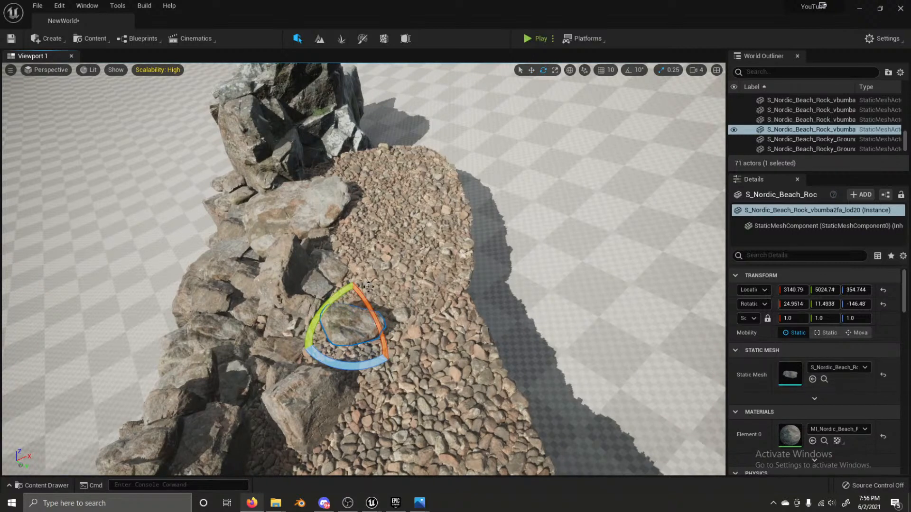
pyautogui.click(569, 70)
pyautogui.moveTo(361, 286); pyautogui.dragTo(309, 293)
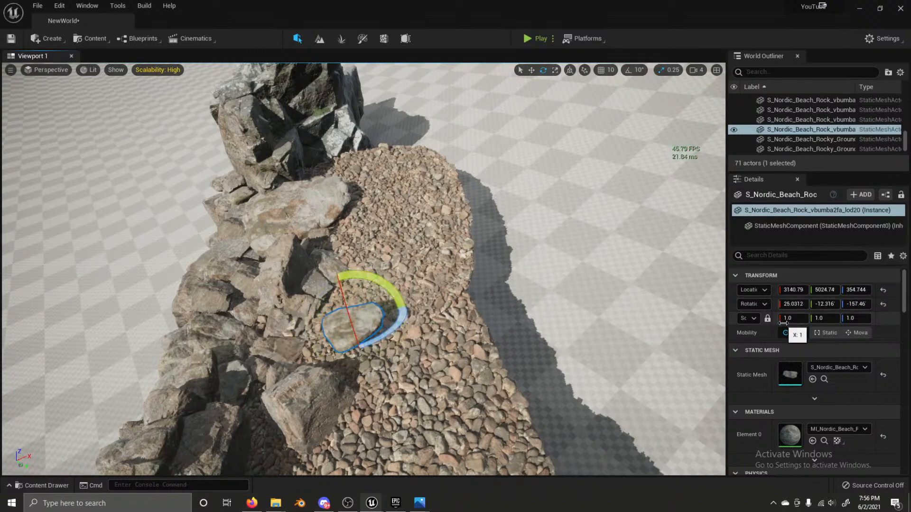
pyautogui.moveTo(782, 323); pyautogui.dragTo(811, 319)
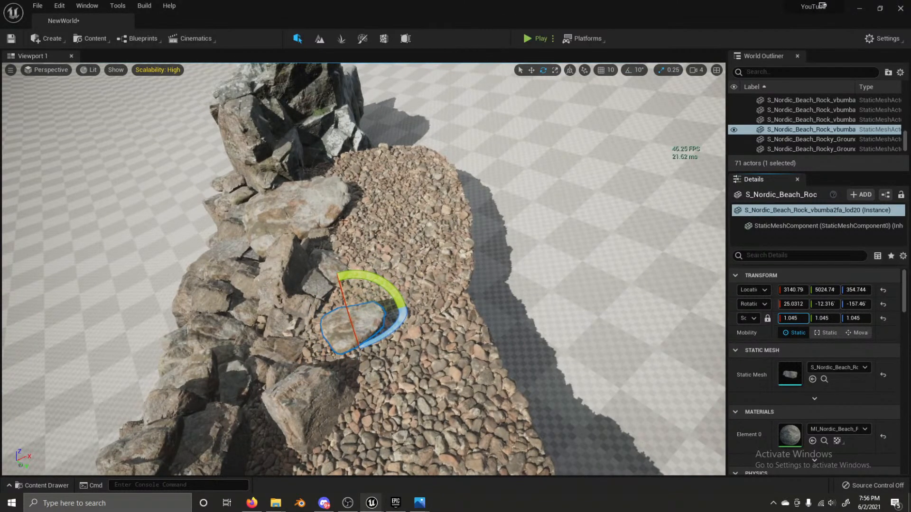
pyautogui.moveTo(343, 293); pyautogui.dragTo(370, 337)
pyautogui.moveTo(785, 318); pyautogui.dragTo(814, 317)
pyautogui.press('w')
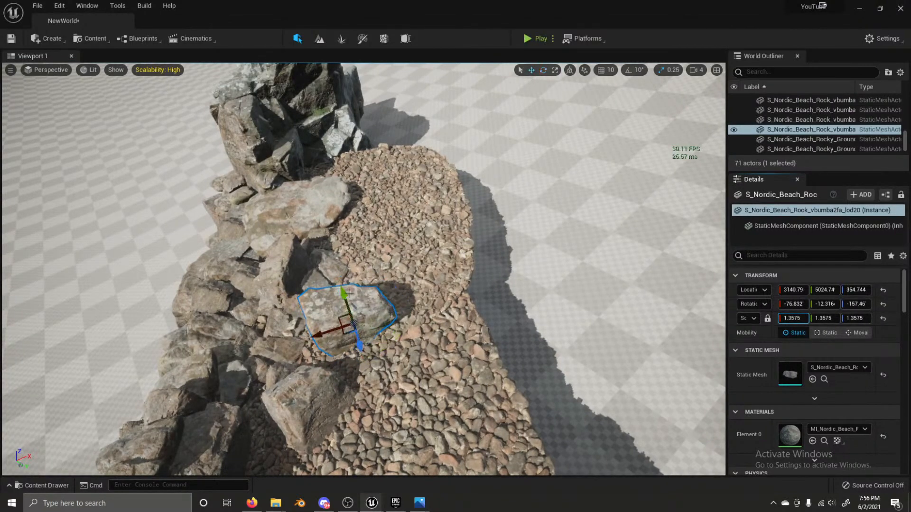
pyautogui.moveTo(345, 294); pyautogui.dragTo(345, 311)
pyautogui.click(551, 229)
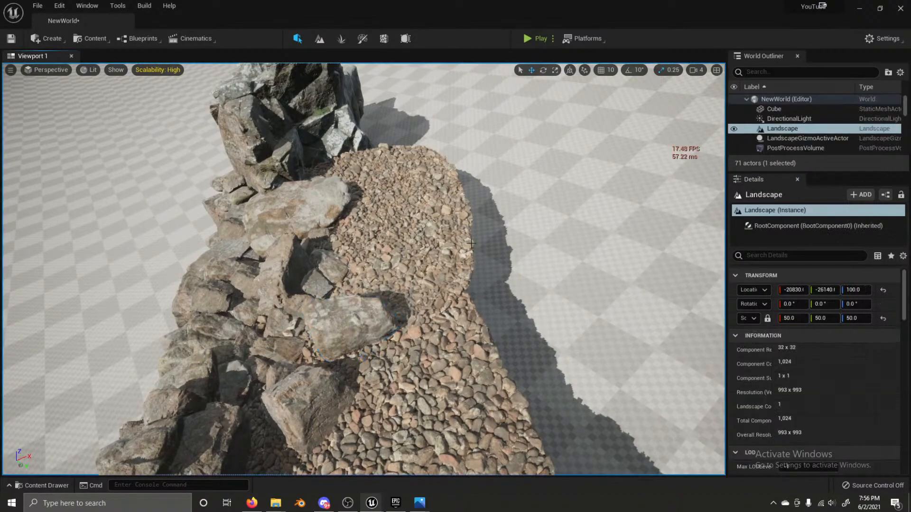
# Step: Nudge the copied rock, stretch its Z scale to 2.75 and rotate it so its broad face points up
pyautogui.keyDown('alt'); pyautogui.moveTo(551, 229); pyautogui.dragTo(474, 228); pyautogui.keyUp('alt')
pyautogui.moveTo(427, 292)
pyautogui.mouseDown(button='right')
pyautogui.moveTo(502, 290)
pyautogui.moveTo(474, 303)
pyautogui.moveTo(427, 293)
pyautogui.mouseUp(button='right')
pyautogui.click(427, 293)
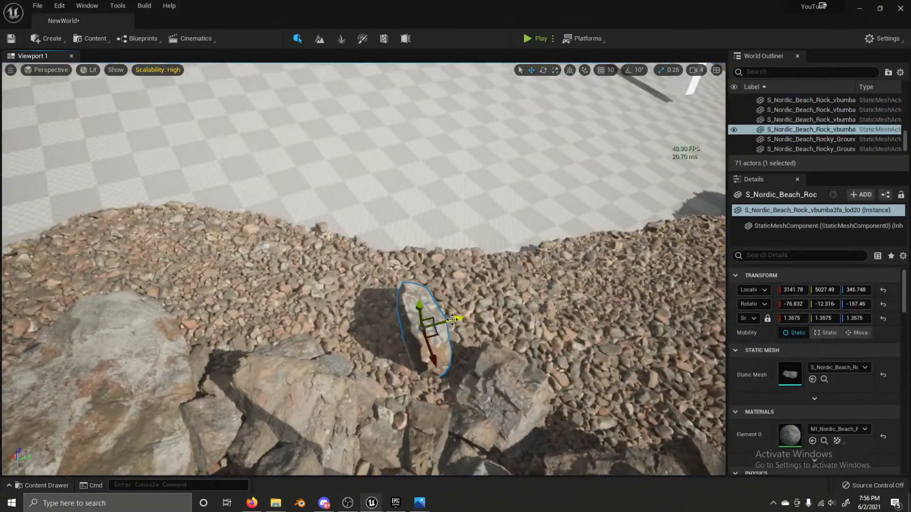
pyautogui.moveTo(453, 319); pyautogui.dragTo(446, 322)
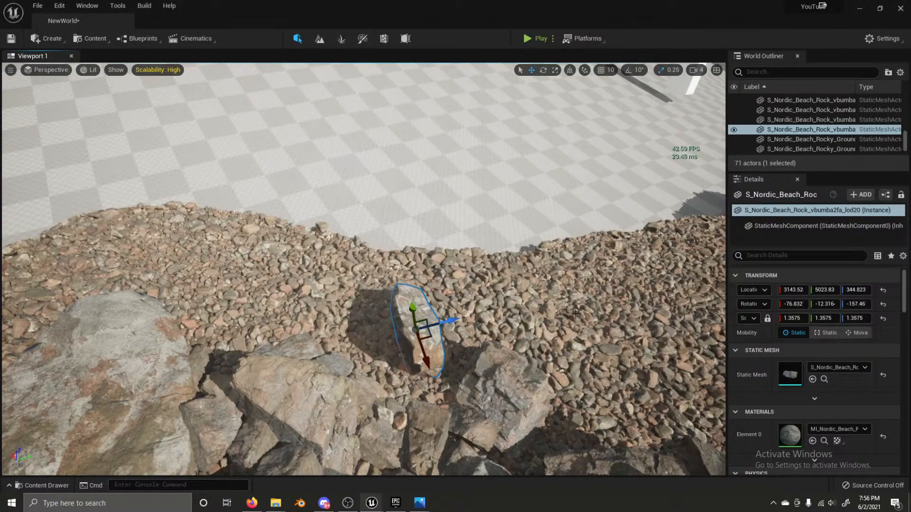
pyautogui.moveTo(446, 322); pyautogui.dragTo(455, 323)
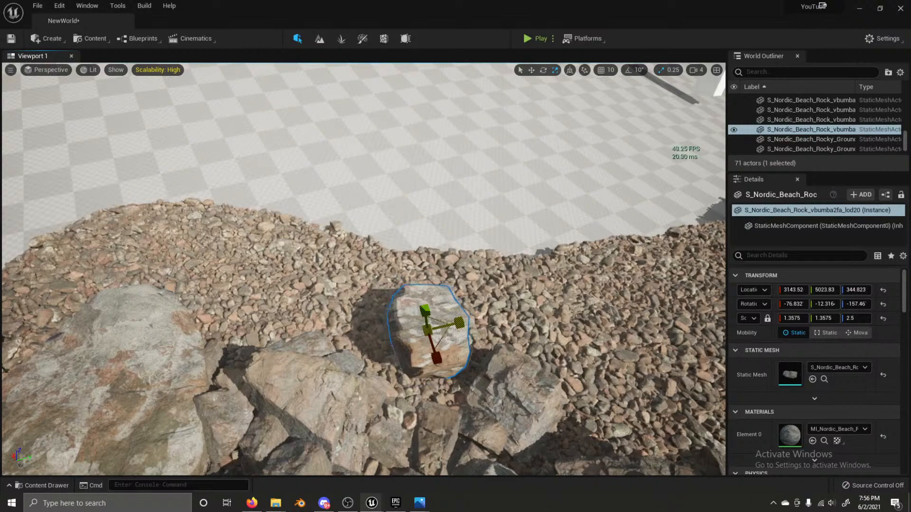
pyautogui.press('e')
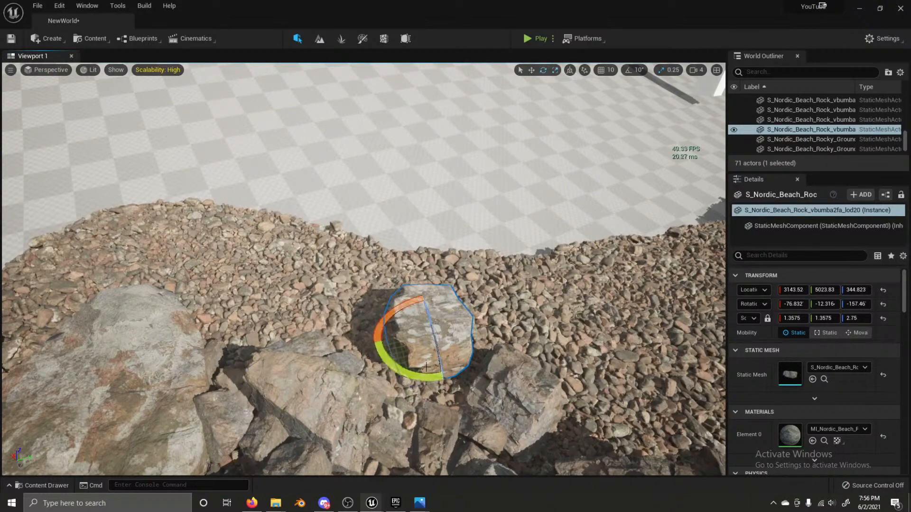
pyautogui.moveTo(426, 366); pyautogui.dragTo(458, 374)
pyautogui.click(450, 183)
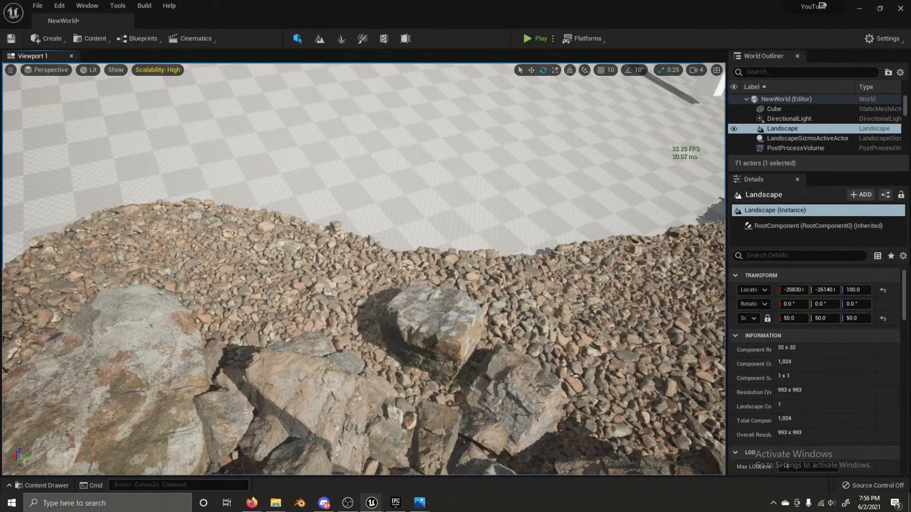
# Step: Move the small angular rock beside the stretched one back toward the cliff-base rocks
pyautogui.press('s')
pyautogui.press('d')
pyautogui.moveTo(296, 312); pyautogui.dragTo(296, 312, button='right')
pyautogui.click(206, 366)
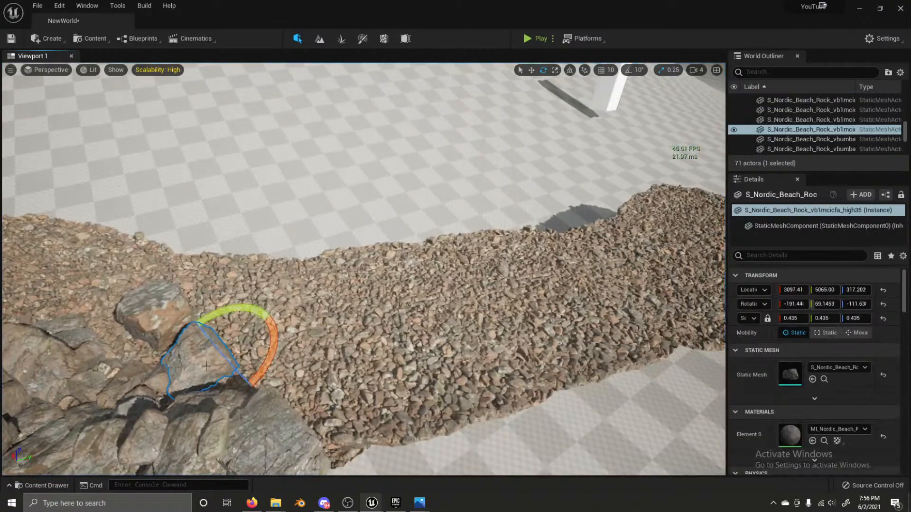
pyautogui.press('w')
pyautogui.press('e')
pyautogui.press('w')
pyautogui.moveTo(232, 366); pyautogui.dragTo(245, 385)
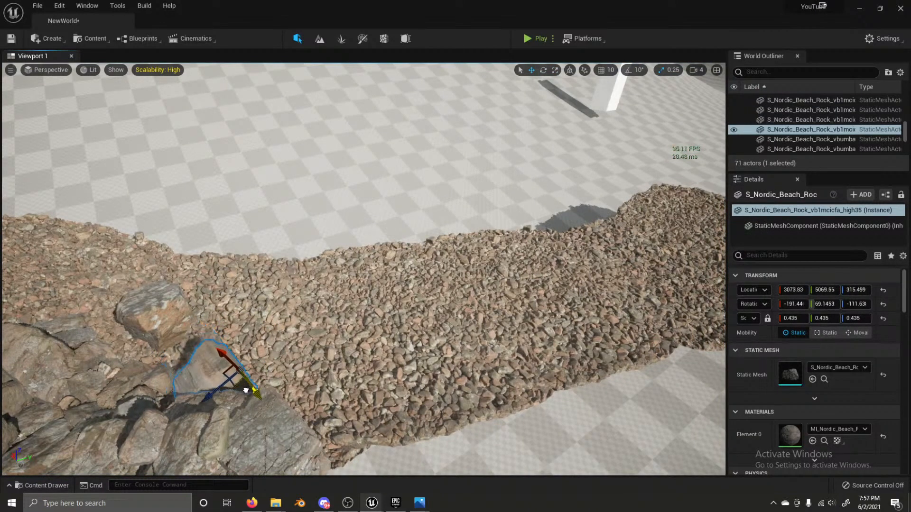
# Step: Select the stretched rock on the gravel again and sink it slightly deeper into the stones
pyautogui.click(286, 180)
pyautogui.press('s')
pyautogui.press('a')
pyautogui.moveTo(286, 179); pyautogui.dragTo(286, 180, button='right')
pyautogui.press('s')
pyautogui.press('w')
pyautogui.press('w')
pyautogui.moveTo(256, 252); pyautogui.dragTo(256, 252, button='right')
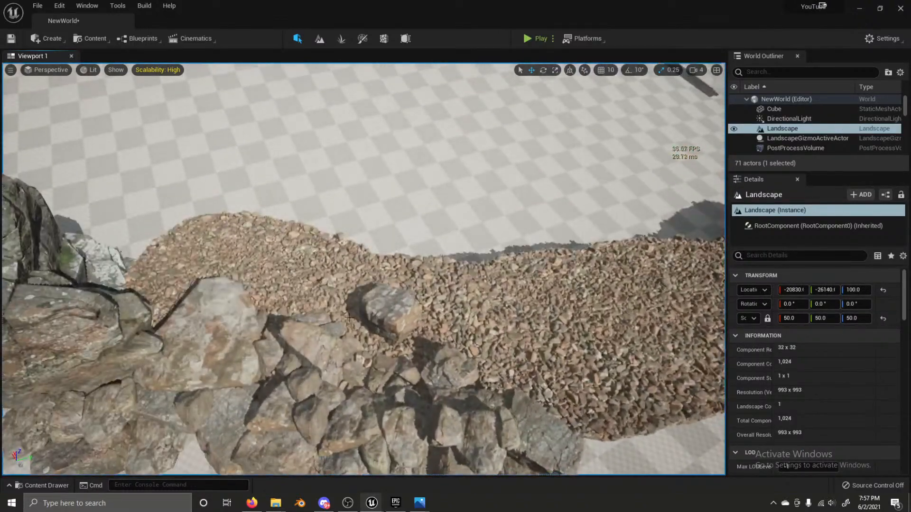
pyautogui.click(379, 306)
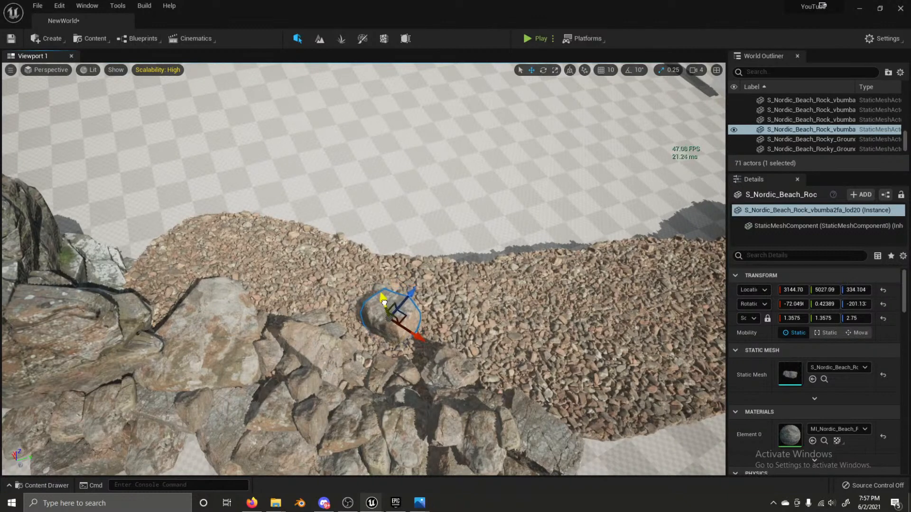
pyautogui.moveTo(383, 303); pyautogui.dragTo(349, 359)
# Step: Duplicate a small rock from the cliff base and, using world space, set the copy into the gravel near the large flat rock
pyautogui.click(414, 422)
pyautogui.keyDown('alt'); pyautogui.moveTo(413, 423); pyautogui.dragTo(413, 423); pyautogui.keyUp('alt')
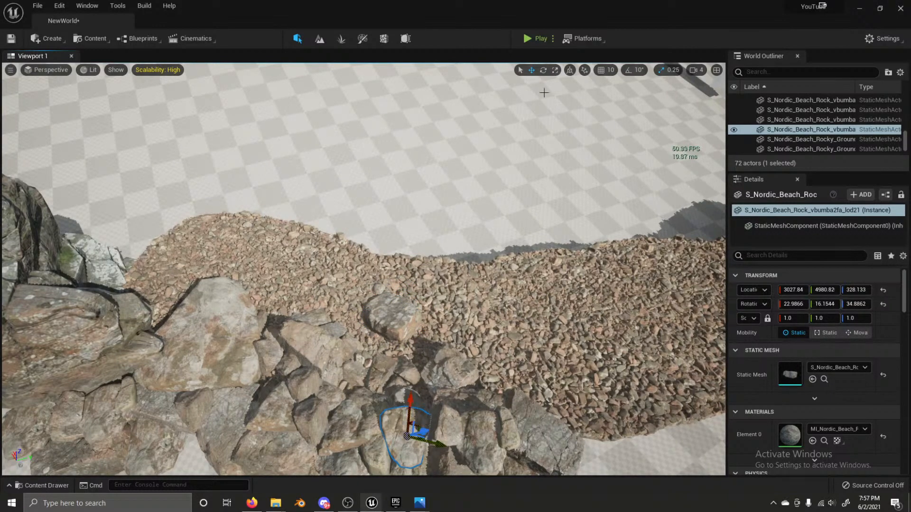
pyautogui.click(570, 71)
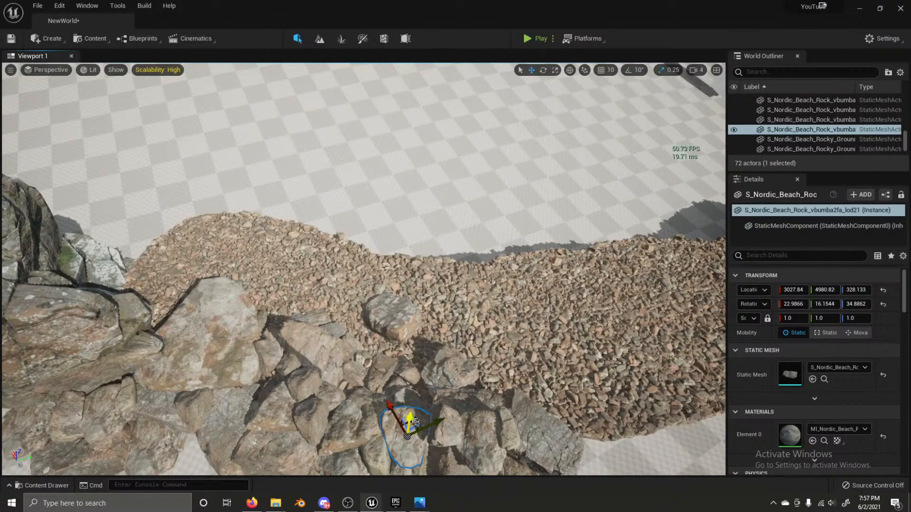
pyautogui.moveTo(414, 423); pyautogui.dragTo(295, 222)
pyautogui.press('s')
pyautogui.moveTo(300, 212)
pyautogui.mouseDown(button='right')
pyautogui.moveTo(297, 204)
pyautogui.moveTo(300, 211)
pyautogui.mouseUp(button='right')
pyautogui.press('w')
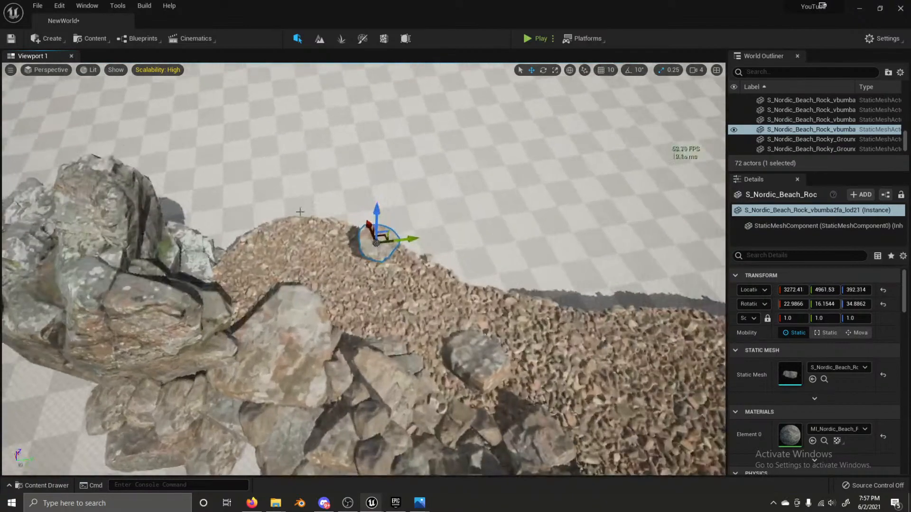
pyautogui.moveTo(380, 206); pyautogui.dragTo(377, 269)
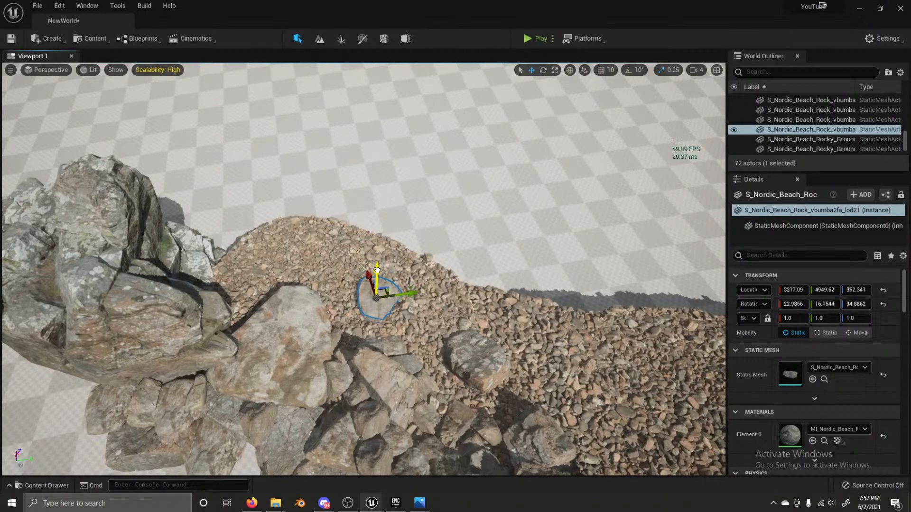
pyautogui.press('e')
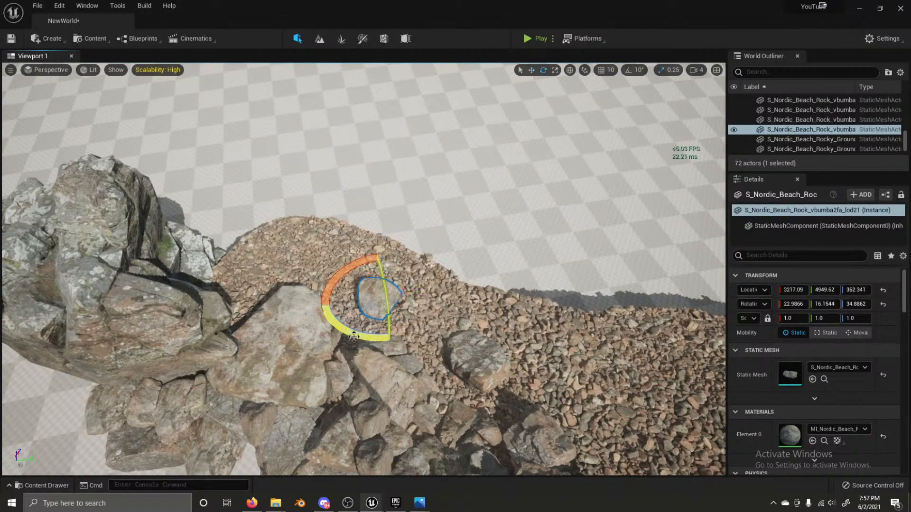
pyautogui.click(555, 220)
# Step: Try moving and rotating the gravel ground piece beside the large flat rock, and undo both transforms
pyautogui.press('s')
pyautogui.moveTo(555, 221); pyautogui.dragTo(216, 177, button='right')
pyautogui.press('w')
pyautogui.press('s')
pyautogui.press('d')
pyautogui.press('w')
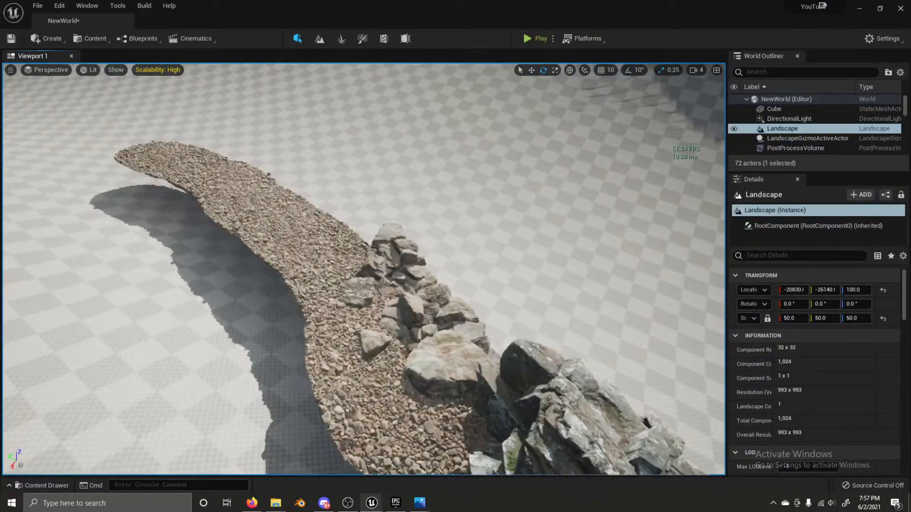
pyautogui.click(384, 383)
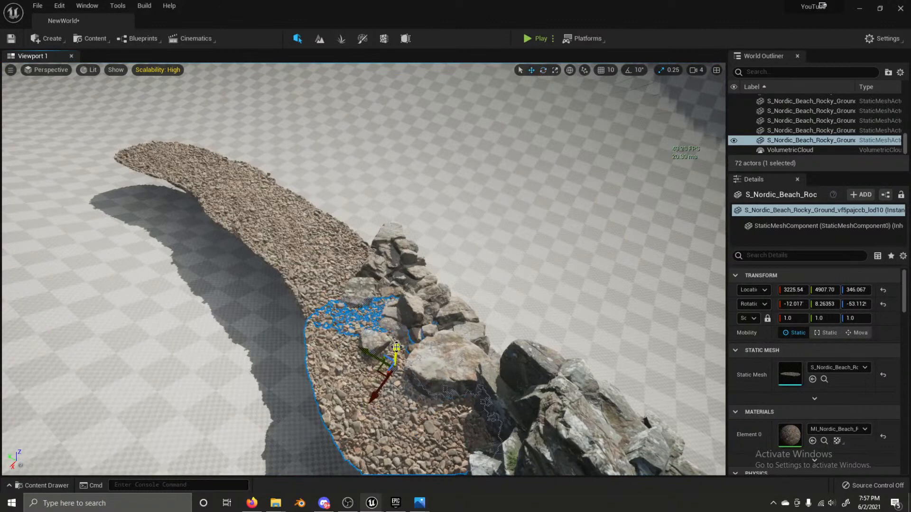
pyautogui.moveTo(396, 347); pyautogui.dragTo(380, 372)
pyautogui.hotkey('ctrl', 'z')
pyautogui.press('e')
pyautogui.hotkey('ctrl', 'z')
# Step: Duplicate three small cliff-base rocks together and move the copies to the far side of the large flat rock
pyautogui.click(429, 331)
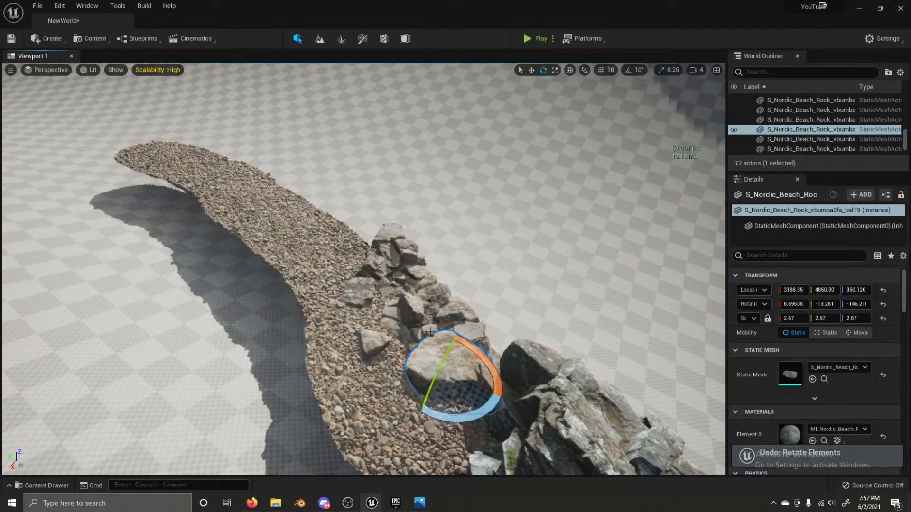
pyautogui.click(414, 316)
pyautogui.keyDown('ctrl'); pyautogui.click(465, 329); pyautogui.keyUp('ctrl')
pyautogui.keyDown('ctrl'); pyautogui.click(459, 315); pyautogui.keyUp('ctrl')
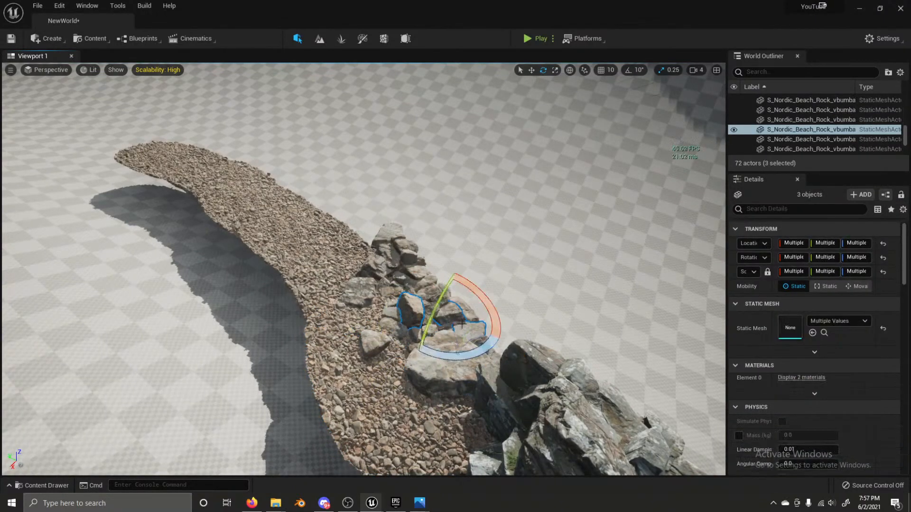
pyautogui.hotkey('ctrl', 'd')
pyautogui.moveTo(452, 332)
pyautogui.mouseDown()
pyautogui.moveTo(430, 342)
pyautogui.moveTo(418, 397)
pyautogui.mouseUp()
pyautogui.press('w')
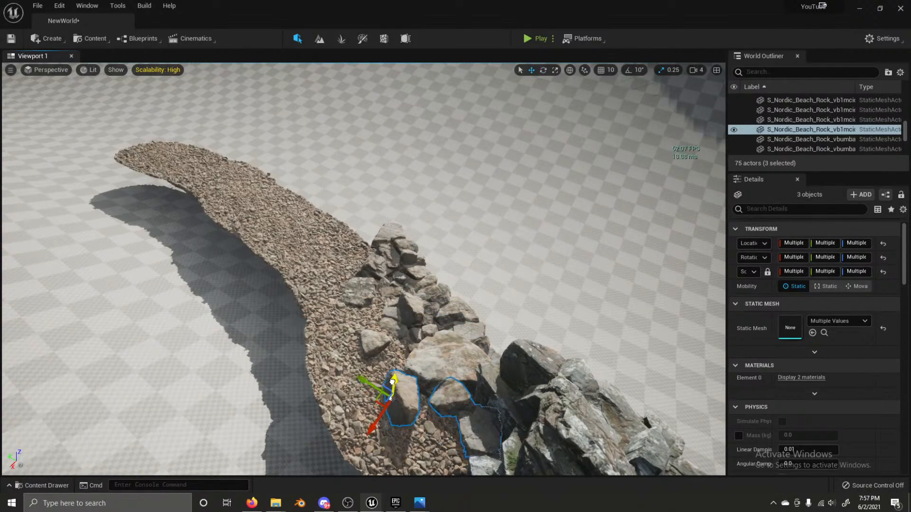
# Step: Reposition two of the copied rocks individually, tucking them into the gap between the large flat rock and the cliff
pyautogui.click(422, 400)
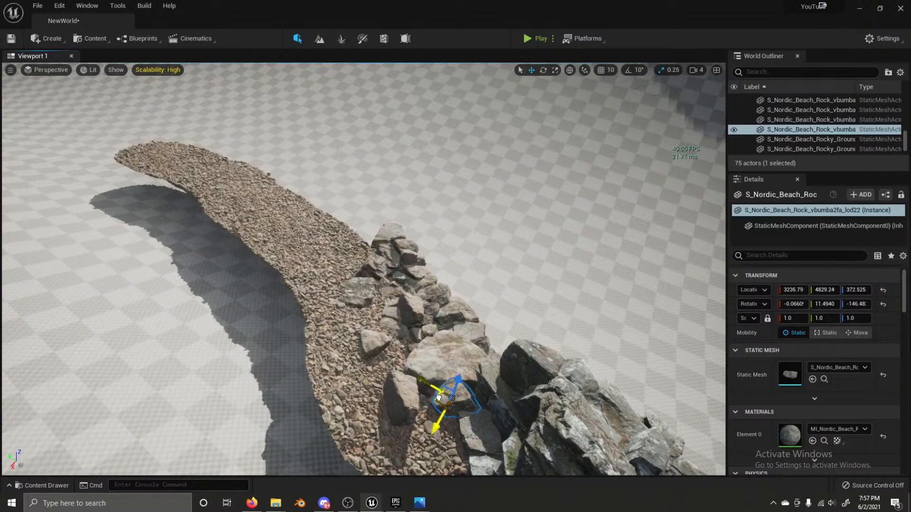
pyautogui.click(404, 394)
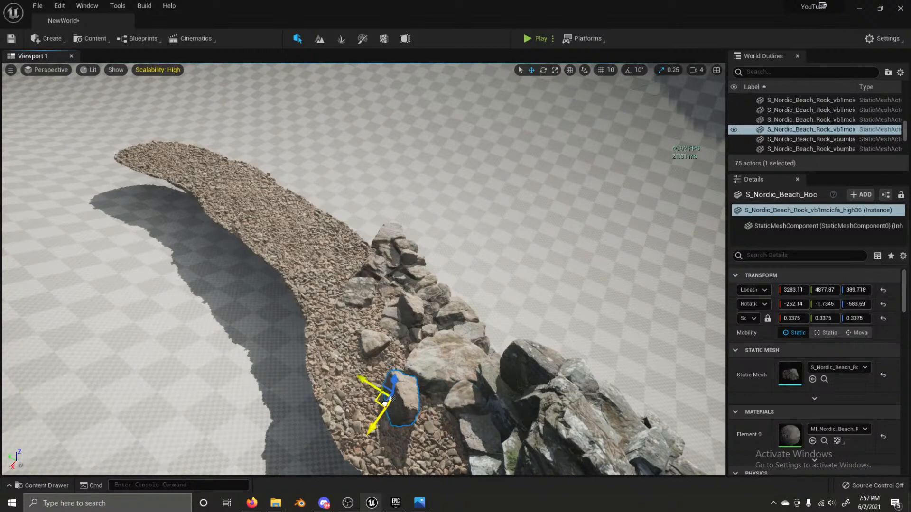
pyautogui.moveTo(384, 403); pyautogui.dragTo(411, 412)
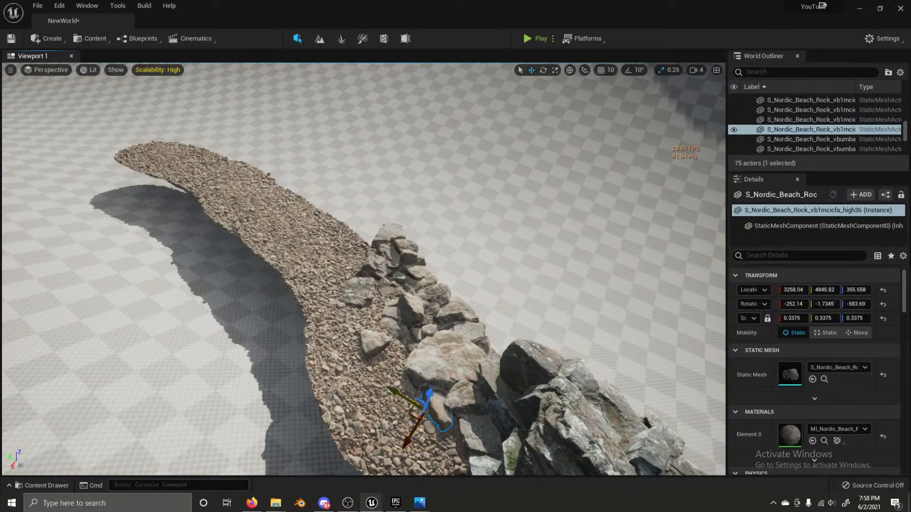
# Step: Duplicate the small rock lying on the gravel beside the large flat rock and move the copy toward the gravel's cliff end
pyautogui.moveTo(485, 460); pyautogui.dragTo(491, 474, button='right')
pyautogui.click(470, 409)
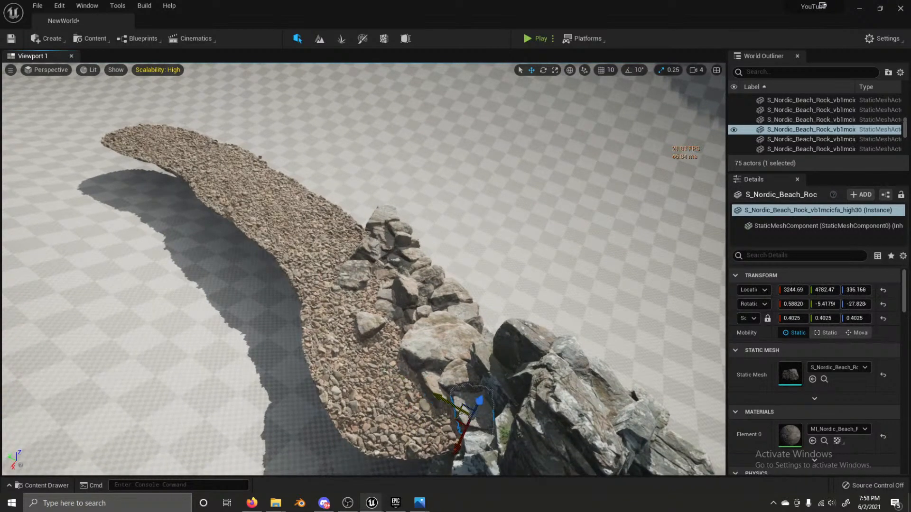
pyautogui.click(362, 328)
pyautogui.hotkey('ctrl', 'd')
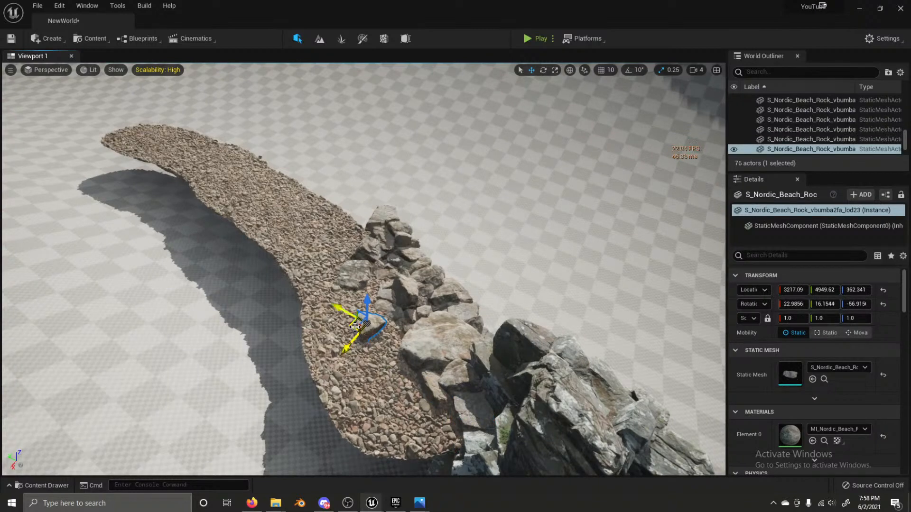
pyautogui.moveTo(355, 326); pyautogui.dragTo(416, 401)
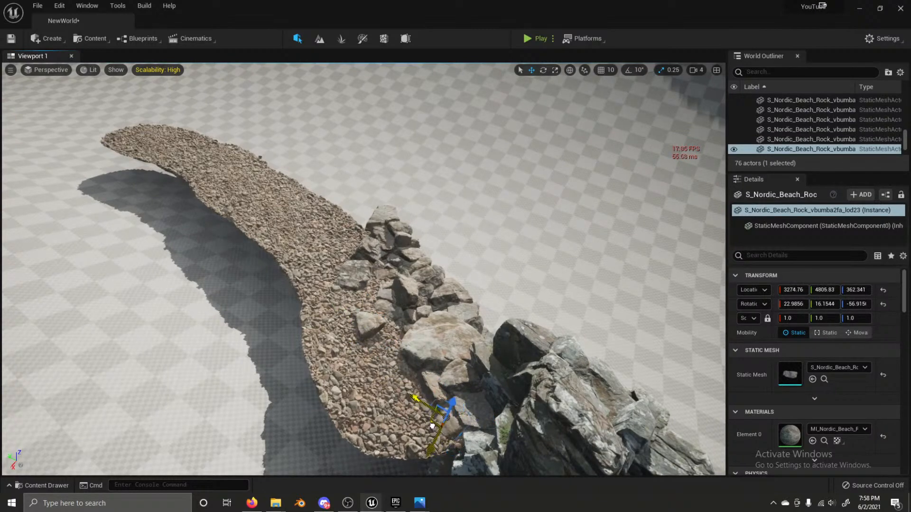
# Step: Shift the original small gravel rock closer to the large flat rock at the cliff base
pyautogui.click(504, 279)
pyautogui.moveTo(503, 279); pyautogui.dragTo(449, 312, button='right')
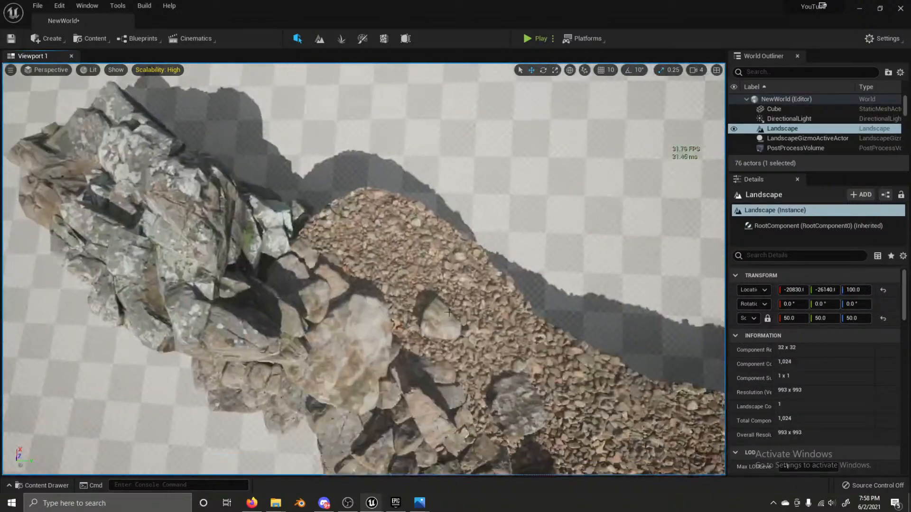
pyautogui.click(436, 333)
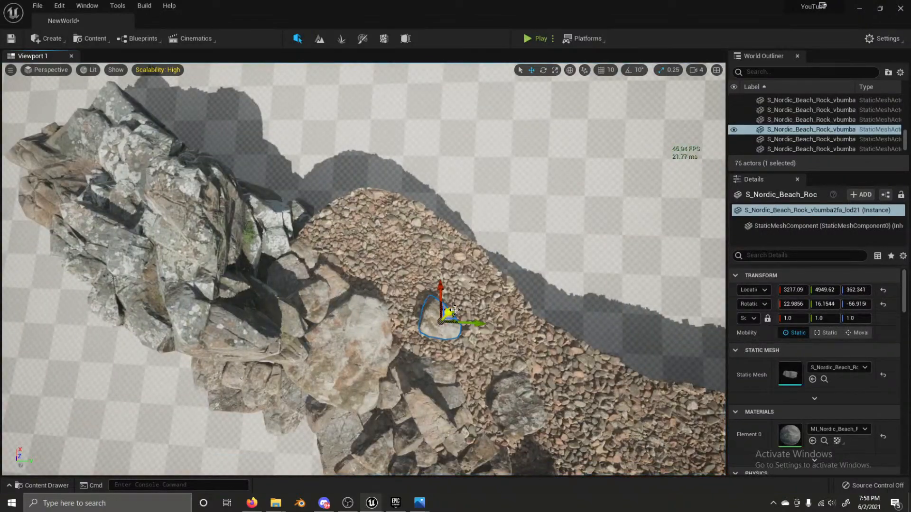
pyautogui.moveTo(454, 310); pyautogui.dragTo(305, 292, button='right')
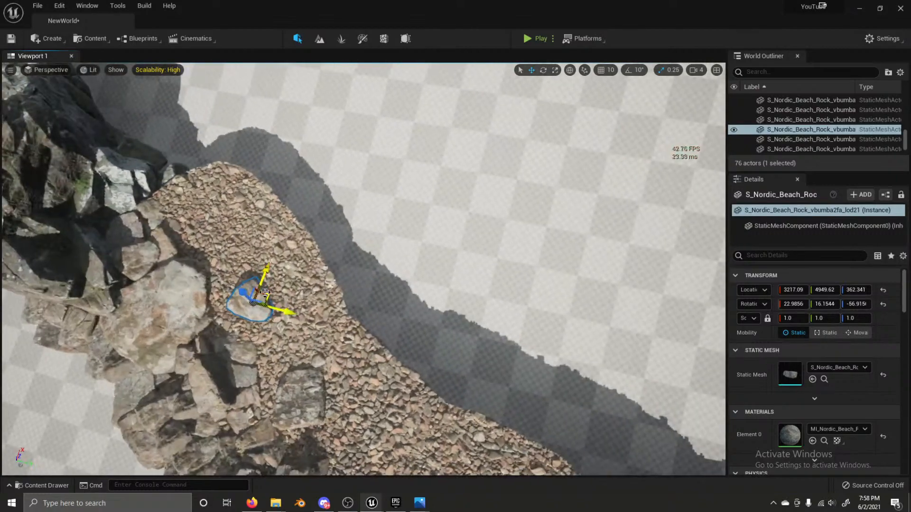
pyautogui.moveTo(267, 297); pyautogui.dragTo(257, 308)
pyautogui.moveTo(397, 347); pyautogui.dragTo(332, 344, button='right')
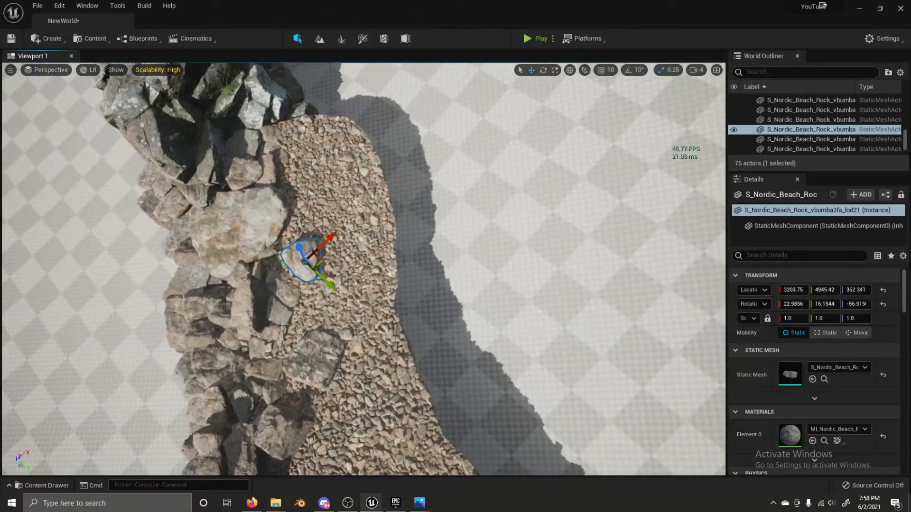
# Step: Duplicate the six gravel ground pieces of the strip together and offset the copies sideways to widen the gravel area
pyautogui.click(482, 302)
pyautogui.moveTo(482, 302)
pyautogui.mouseDown(button='right')
pyautogui.moveTo(498, 340)
pyautogui.moveTo(588, 308)
pyautogui.moveTo(600, 270)
pyautogui.moveTo(678, 256)
pyautogui.moveTo(674, 270)
pyautogui.moveTo(612, 294)
pyautogui.moveTo(521, 287)
pyautogui.moveTo(276, 193)
pyautogui.mouseUp(button='right')
pyautogui.click(361, 251)
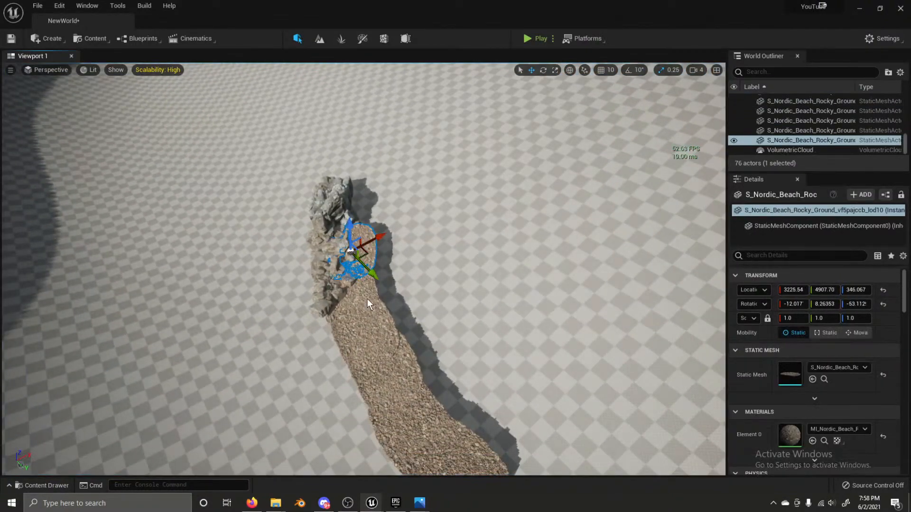
pyautogui.keyDown('ctrl'); pyautogui.click(367, 302); pyautogui.keyUp('ctrl')
pyautogui.keyDown('ctrl'); pyautogui.click(376, 332); pyautogui.keyUp('ctrl')
pyautogui.keyDown('ctrl'); pyautogui.click(414, 408); pyautogui.keyUp('ctrl')
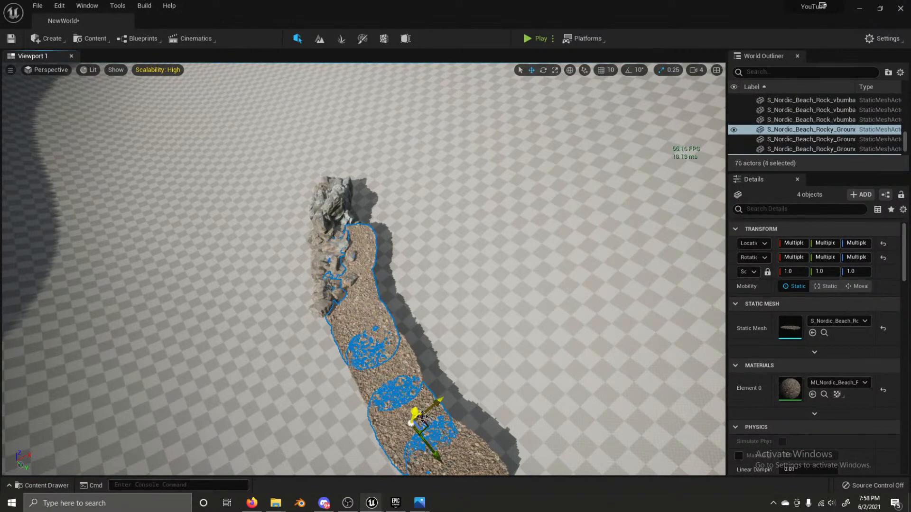
pyautogui.keyDown('ctrl'); pyautogui.click(472, 449); pyautogui.keyUp('ctrl')
pyautogui.keyDown('ctrl'); pyautogui.click(397, 371); pyautogui.keyUp('ctrl')
pyautogui.hotkey('ctrl', 'd')
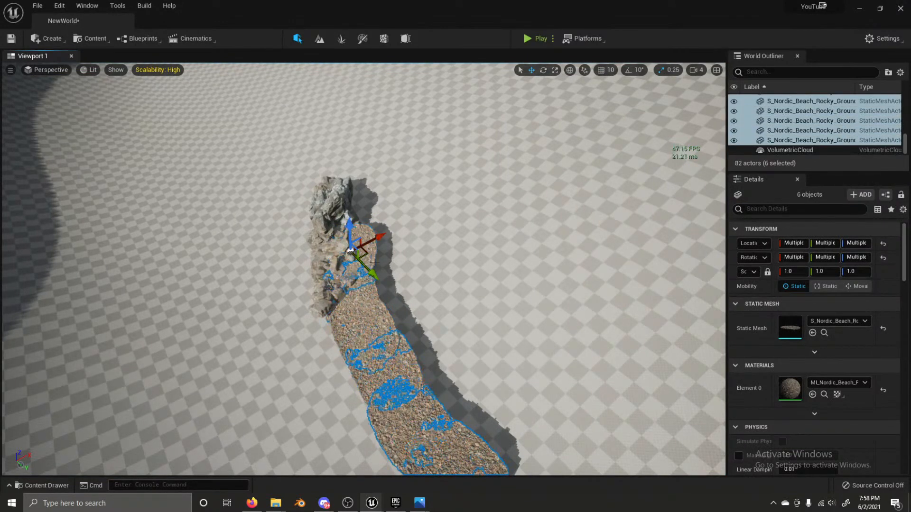
pyautogui.moveTo(374, 262); pyautogui.dragTo(393, 212)
# Step: Rotate two gravel ground pieces in the middle of the widened strip individually so they blend with their neighbours
pyautogui.click(479, 209)
pyautogui.press('w')
pyautogui.moveTo(479, 209); pyautogui.dragTo(460, 156, button='right')
pyautogui.moveTo(558, 165); pyautogui.dragTo(576, 151, button='right')
pyautogui.click(542, 162)
pyautogui.click(511, 212)
pyautogui.press('e')
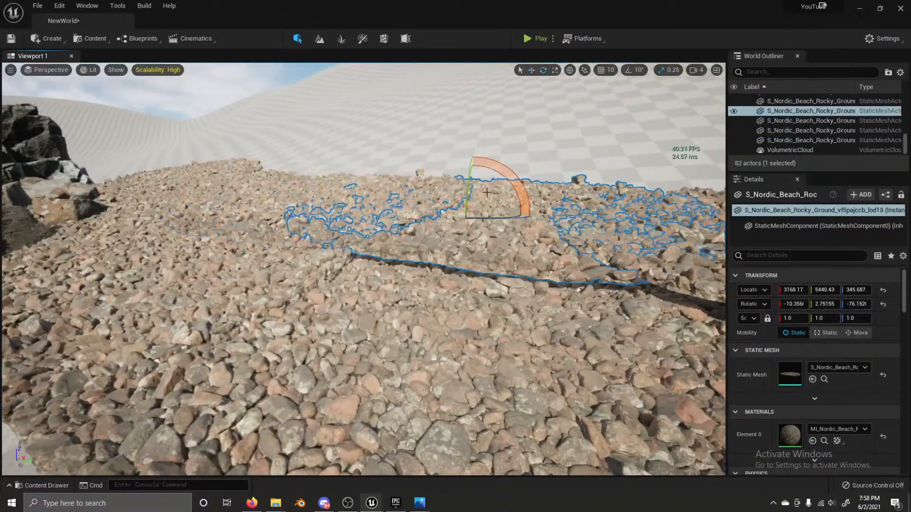
pyautogui.moveTo(470, 174); pyautogui.dragTo(388, 192)
pyautogui.click(313, 214)
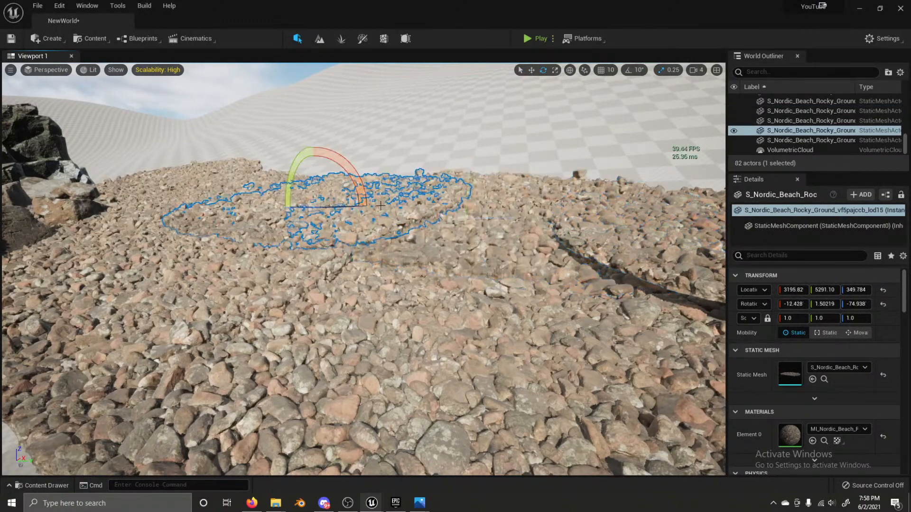
pyautogui.moveTo(315, 143); pyautogui.dragTo(338, 205)
pyautogui.moveTo(338, 205); pyautogui.dragTo(237, 215, button='right')
# Step: Fine-tune the rotation of the gravel piece nearest the cliff rocks and of the adjoining mid-strip piece
pyautogui.click(430, 334)
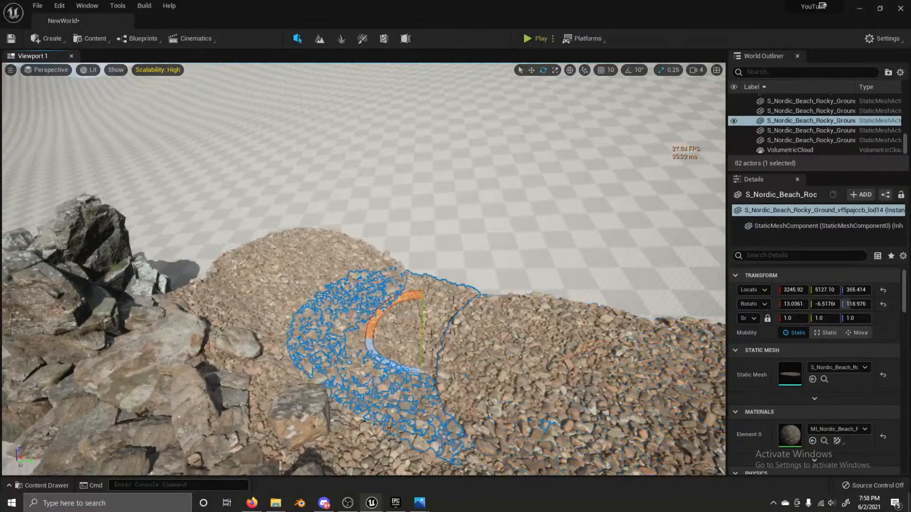
pyautogui.moveTo(422, 287)
pyautogui.mouseDown()
pyautogui.moveTo(406, 316)
pyautogui.moveTo(421, 310)
pyautogui.moveTo(427, 288)
pyautogui.mouseUp()
pyautogui.press('w')
pyautogui.press('e')
pyautogui.click(551, 321)
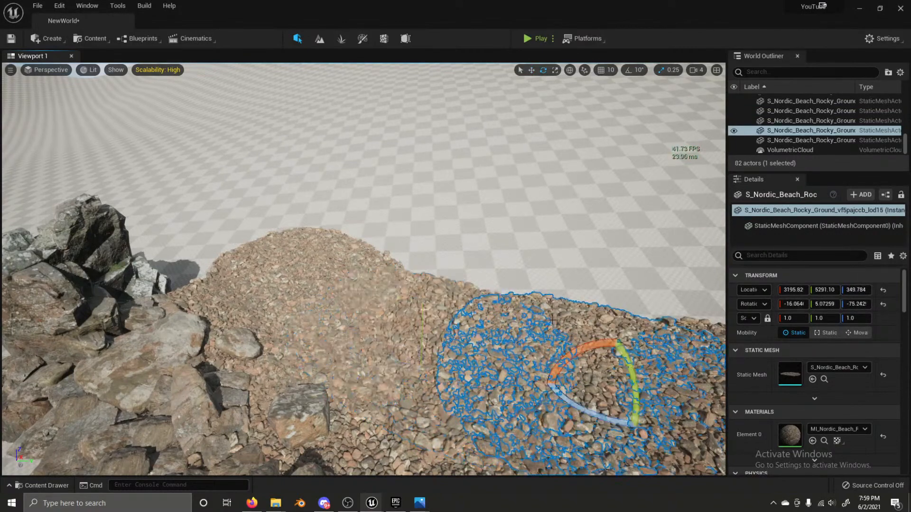
pyautogui.moveTo(633, 389); pyautogui.dragTo(624, 396)
pyautogui.moveTo(624, 395); pyautogui.dragTo(717, 388, button='right')
# Step: Tilt the two gravel ground pieces at the strip's far end, away from the cliff, to even out the surface
pyautogui.click(581, 321)
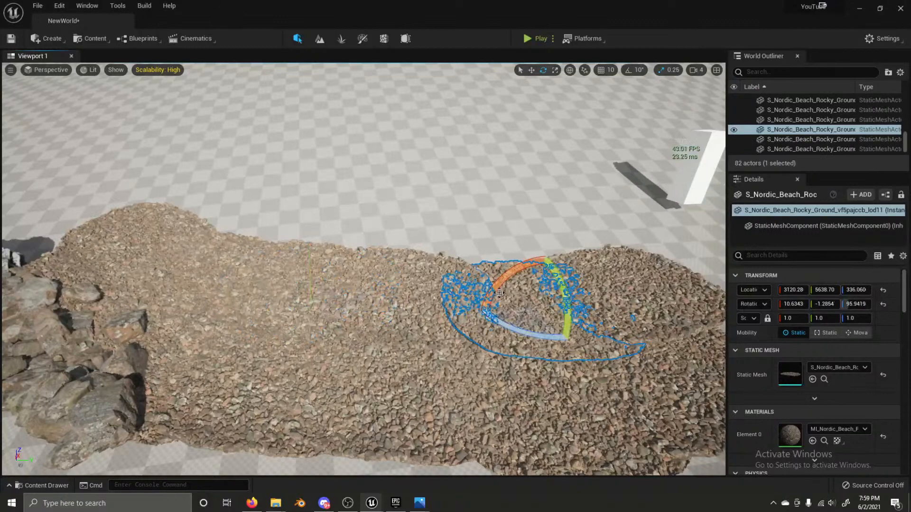
pyautogui.moveTo(545, 255); pyautogui.dragTo(555, 299)
pyautogui.click(658, 285)
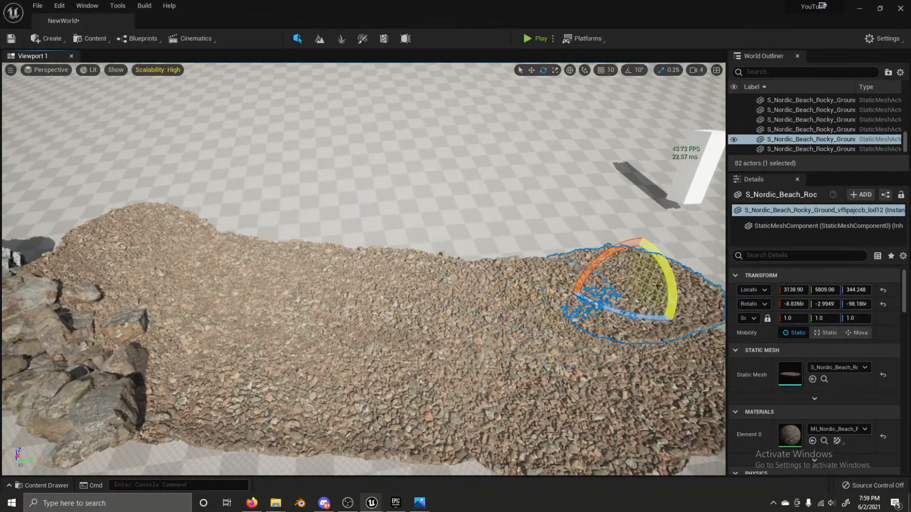
pyautogui.moveTo(657, 285); pyautogui.dragTo(577, 197)
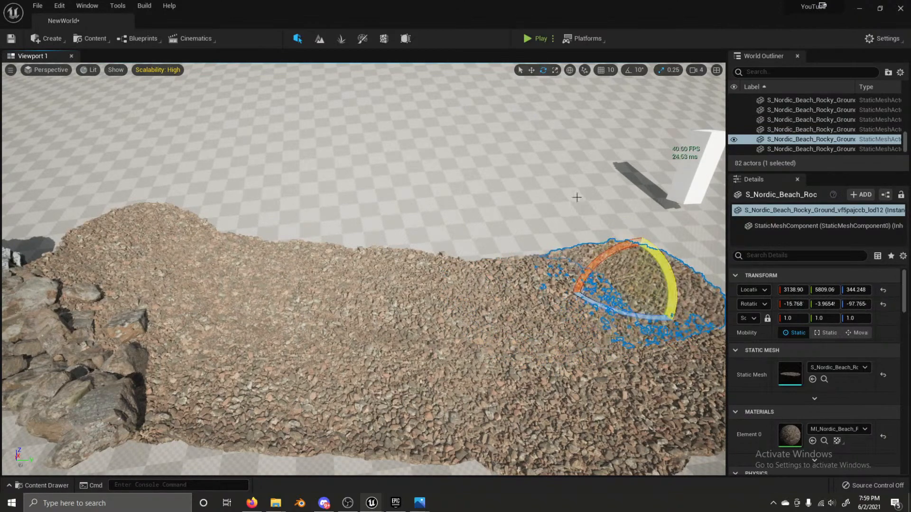
# Step: Set the viewport's screen percentage to 200 to check the rocks and gravel at higher resolution
pyautogui.click(577, 197)
pyautogui.press('s')
pyautogui.moveTo(577, 198); pyautogui.dragTo(503, 193, button='right')
pyautogui.scroll(2, 531, 194)
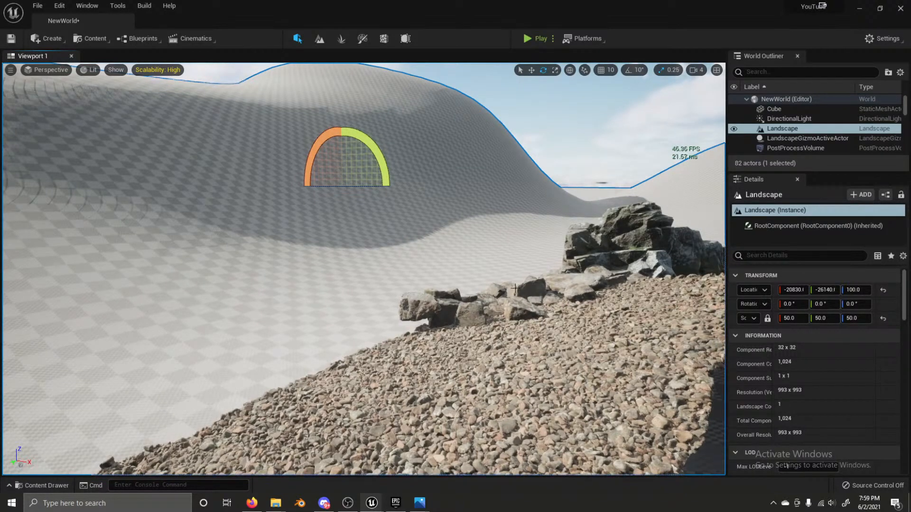
pyautogui.moveTo(626, 288); pyautogui.dragTo(387, 313, button='right')
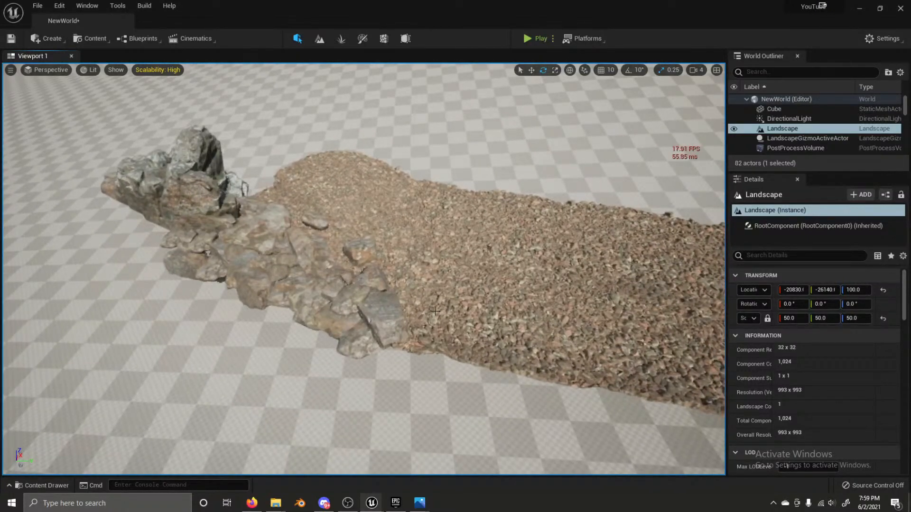
pyautogui.click(11, 70)
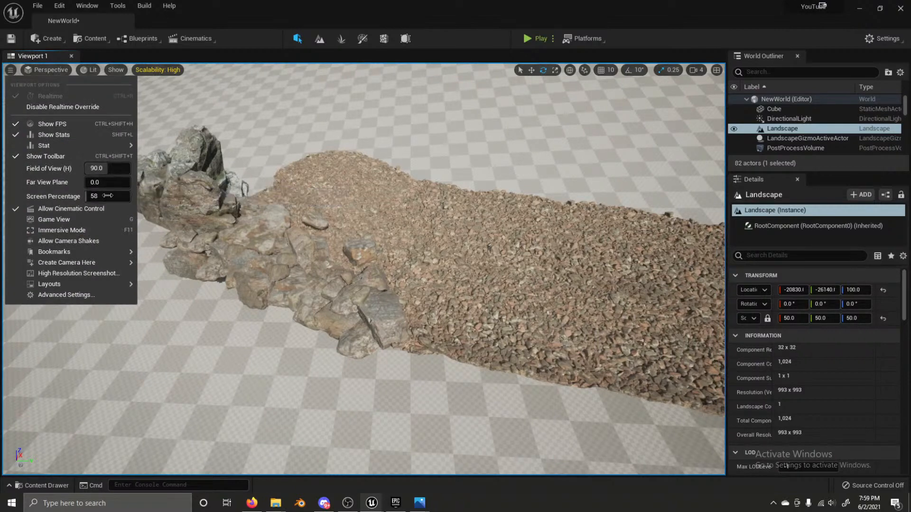
pyautogui.write('200')
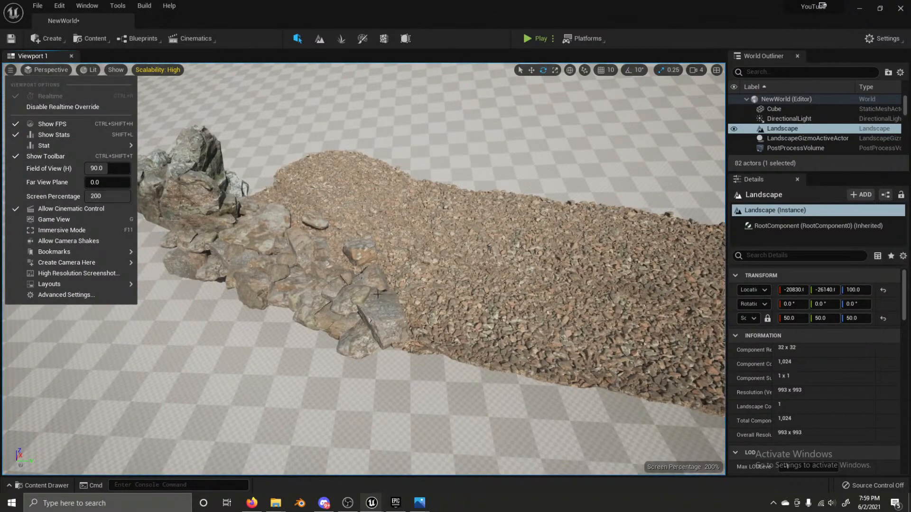
pyautogui.press('Return')
pyautogui.moveTo(385, 306); pyautogui.dragTo(391, 308, button='right')
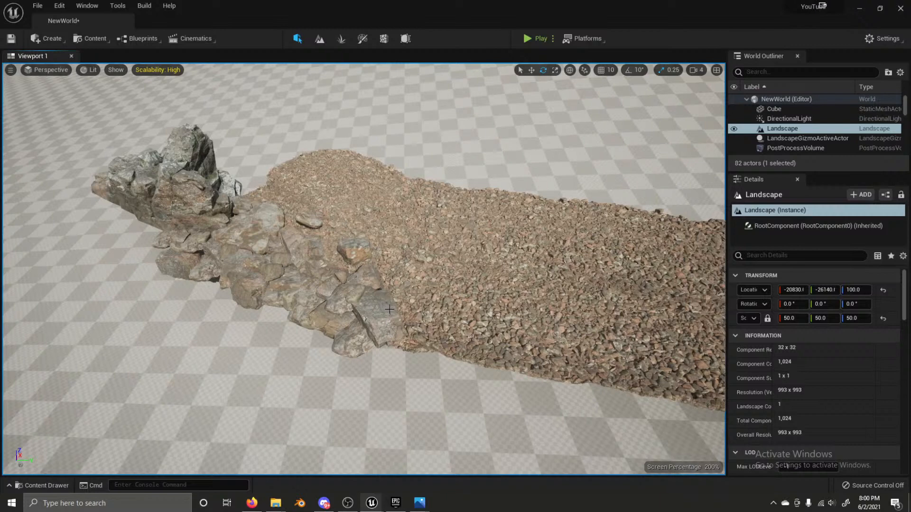
# Step: Set the viewport's screen percentage to 100
pyautogui.click(13, 69)
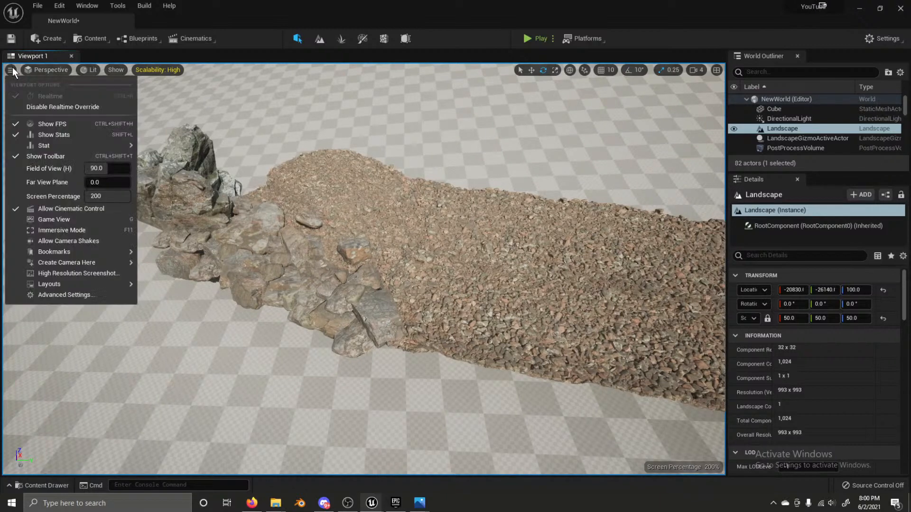
pyautogui.click(110, 200)
pyautogui.write('1')
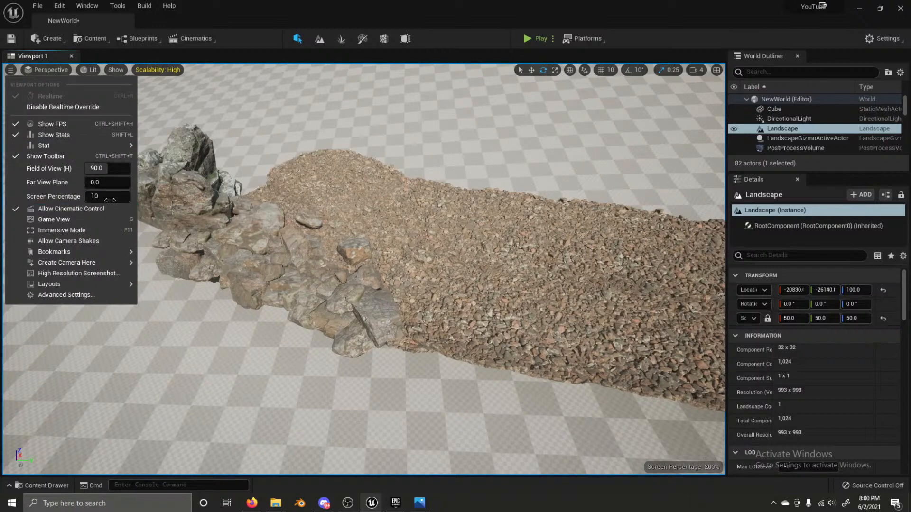
pyautogui.press('Return')
pyautogui.click(349, 230)
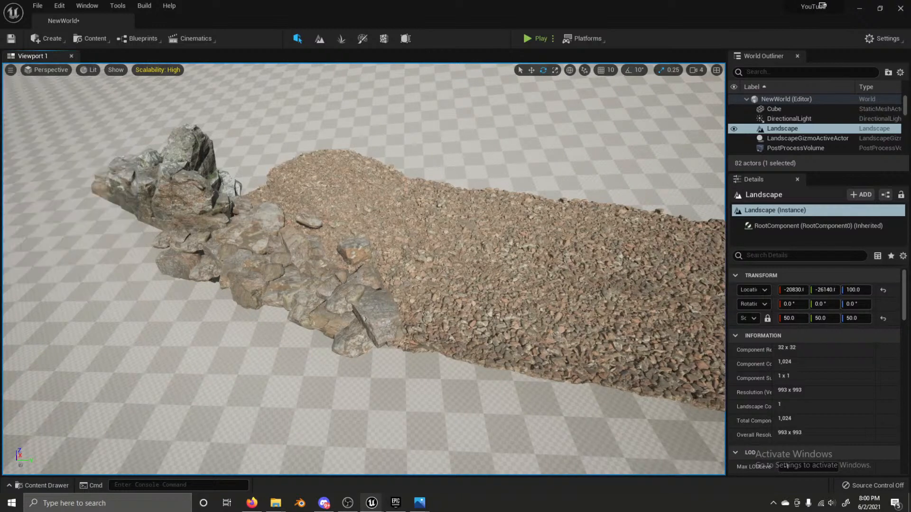
pyautogui.moveTo(349, 230); pyautogui.dragTo(300, 228)
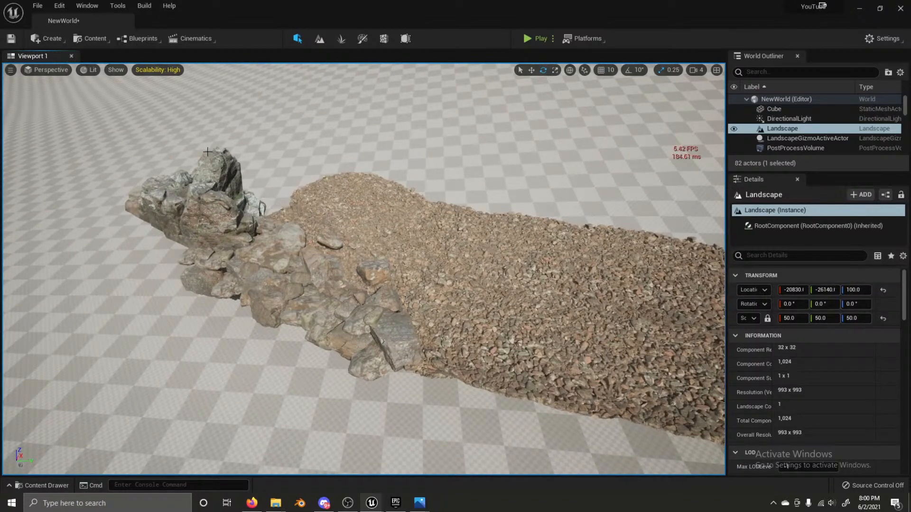
# Step: Set the viewport's screen percentage to 50 and look over the whole cliff and gravel arrangement
pyautogui.click(10, 69)
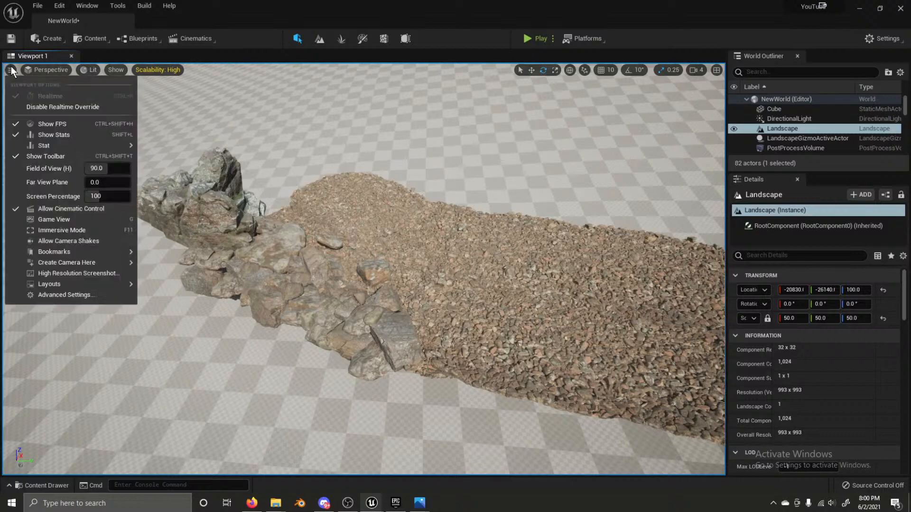
pyautogui.click(99, 196)
pyautogui.write('50')
pyautogui.press('Return')
pyautogui.moveTo(366, 203); pyautogui.dragTo(417, 203, button='right')
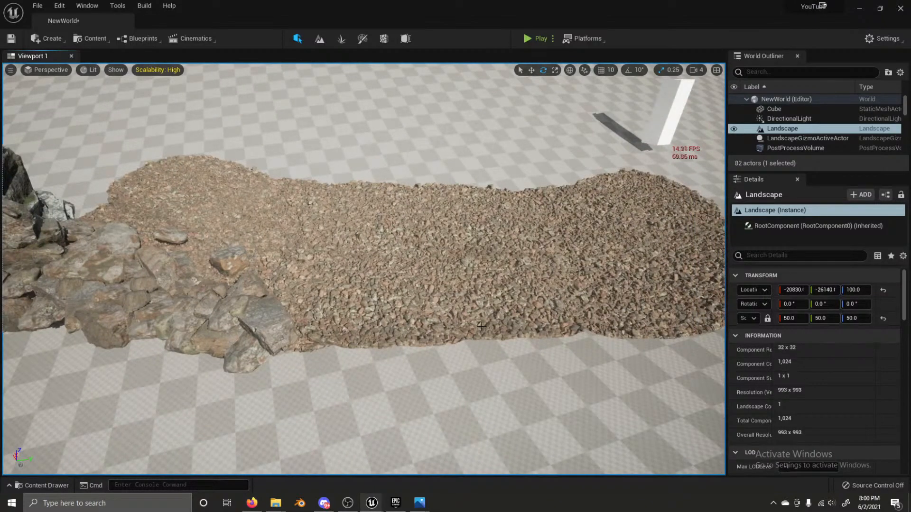
pyautogui.moveTo(526, 376); pyautogui.dragTo(549, 359, button='right')
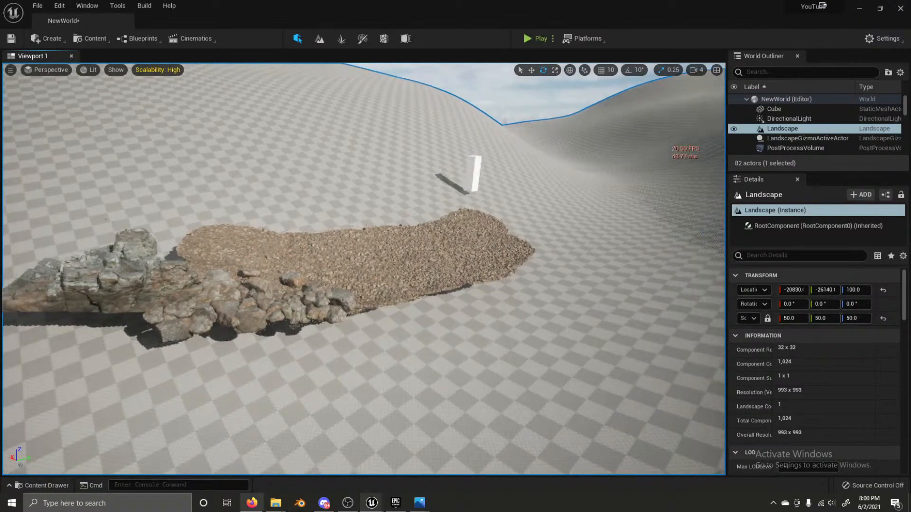
pyautogui.moveTo(282, 507)
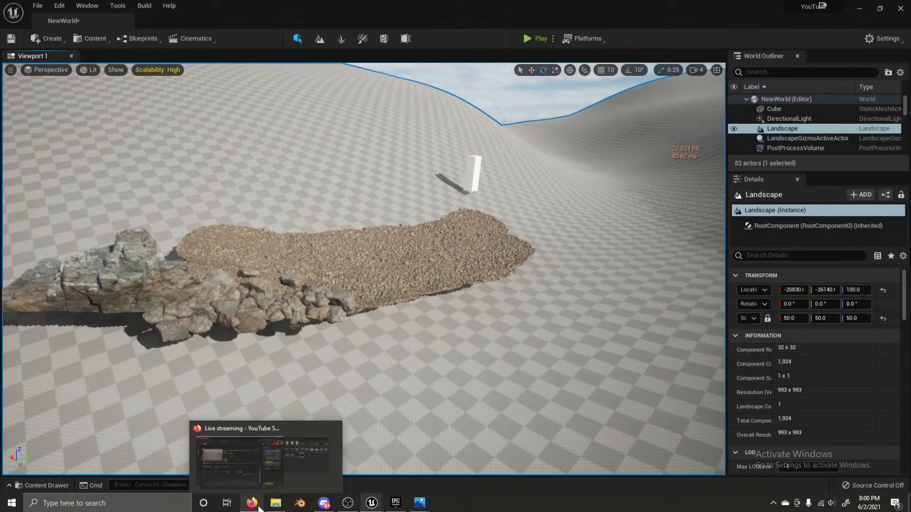
pyautogui.moveTo(444, 41); pyautogui.dragTo(477, 3)
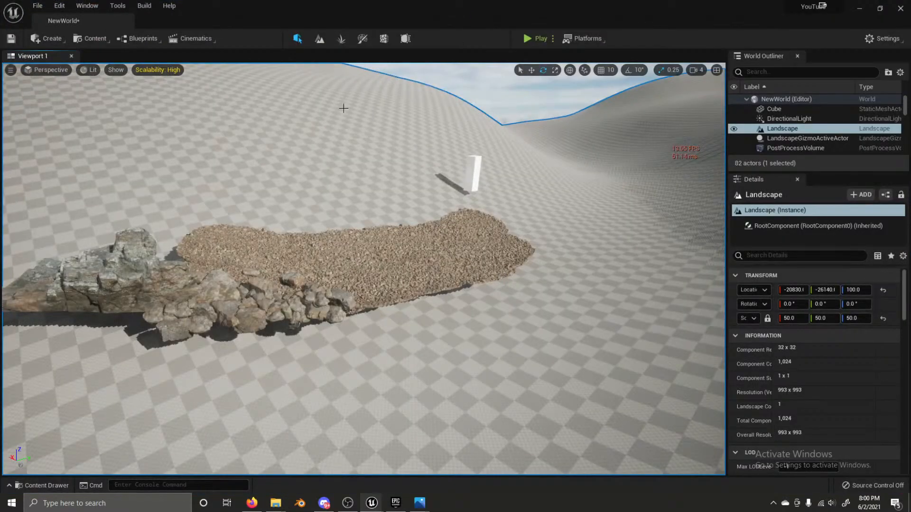
# Step: Save the NewWorld level and all remaining project files, and close the editor
pyautogui.click(12, 38)
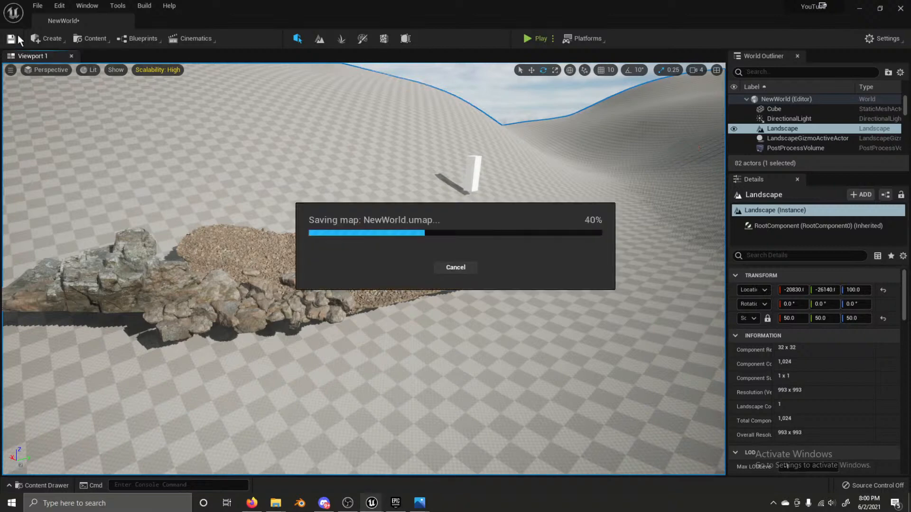
pyautogui.click(38, 6)
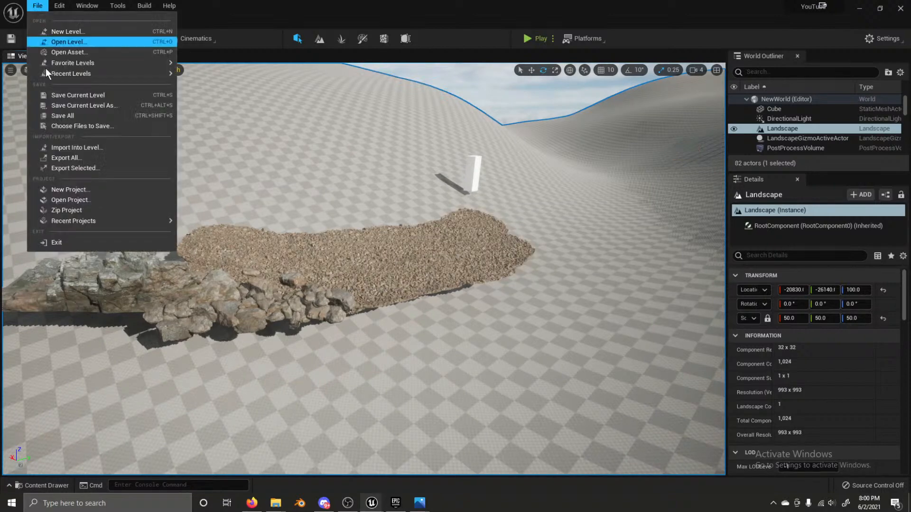
pyautogui.click(90, 116)
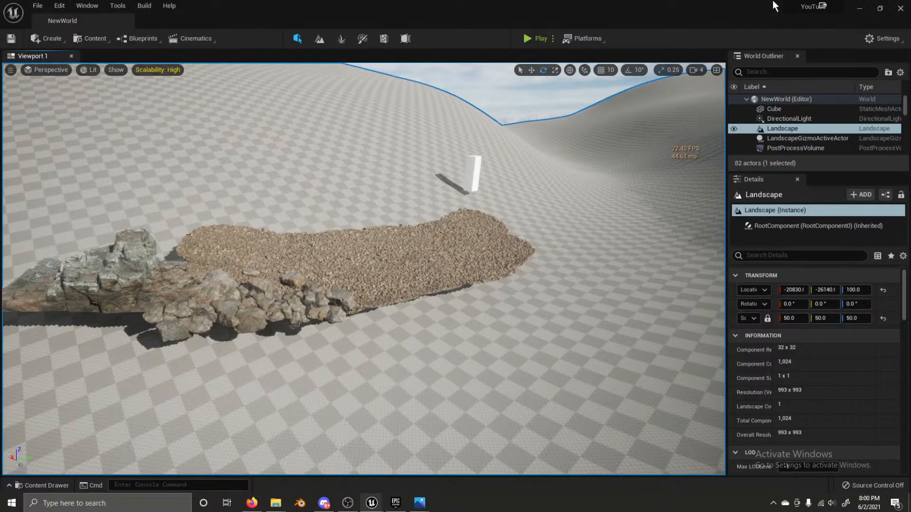
pyautogui.click(900, 9)
pyautogui.moveTo(275, 503)
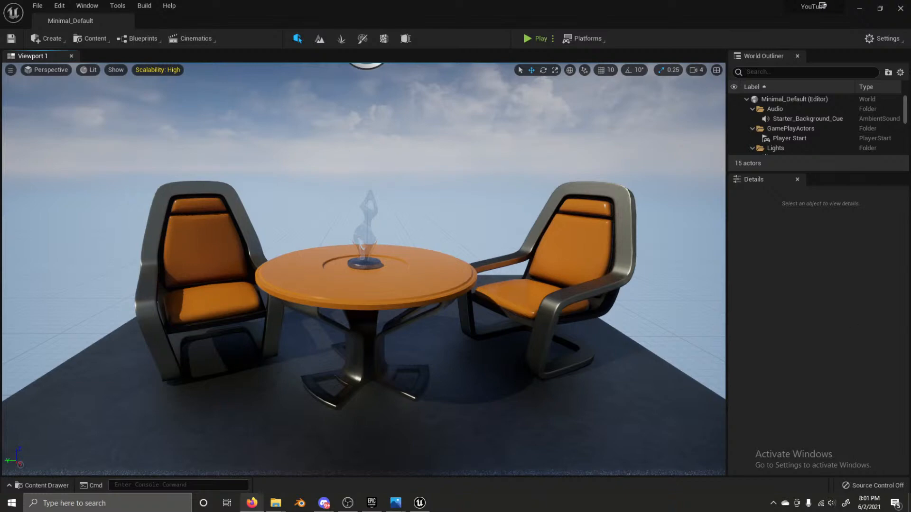
# Step: Open the NewWorld level from the Content folder and bring the rocks at the cliff base into view
pyautogui.moveTo(349, 414); pyautogui.dragTo(337, 408, button='right')
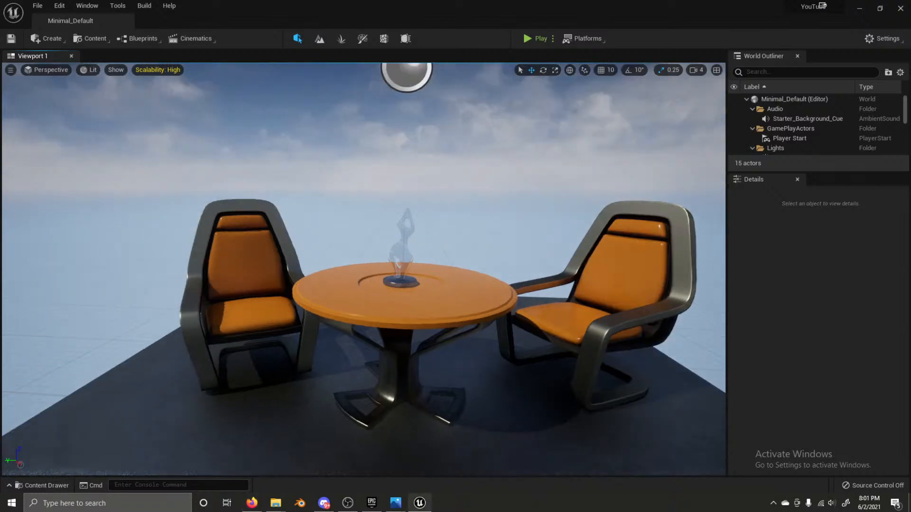
pyautogui.hotkey('ctrl', 'space')
pyautogui.doubleClick(339, 432)
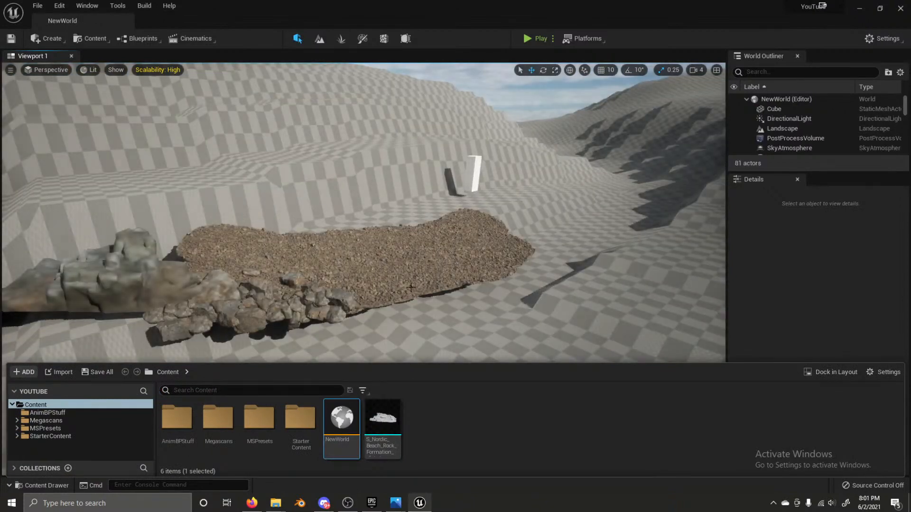
pyautogui.press('s')
pyautogui.moveTo(411, 288)
pyautogui.mouseDown(button='right')
pyautogui.moveTo(387, 301)
pyautogui.moveTo(391, 311)
pyautogui.moveTo(455, 259)
pyautogui.moveTo(436, 323)
pyautogui.moveTo(449, 286)
pyautogui.moveTo(379, 314)
pyautogui.moveTo(432, 293)
pyautogui.moveTo(402, 281)
pyautogui.moveTo(414, 258)
pyautogui.moveTo(402, 290)
pyautogui.mouseUp(button='right')
pyautogui.press('e')
pyautogui.press('w')
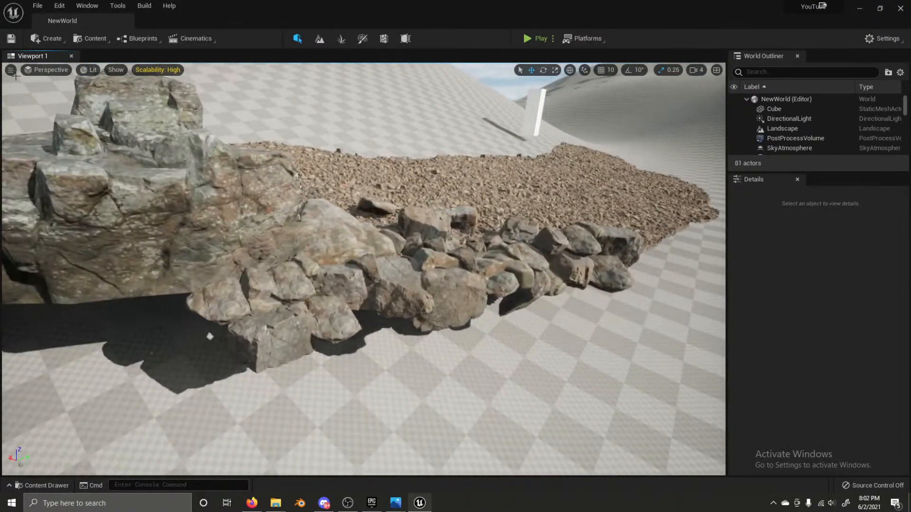
# Step: Turn on the FPS display in the viewport
pyautogui.click(10, 69)
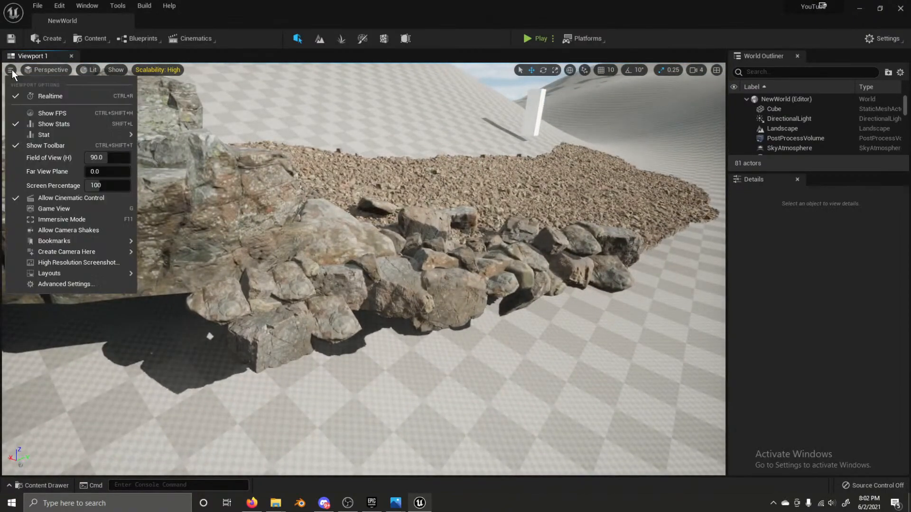
pyautogui.click(40, 113)
pyautogui.moveTo(564, 235); pyautogui.dragTo(564, 225, button='right')
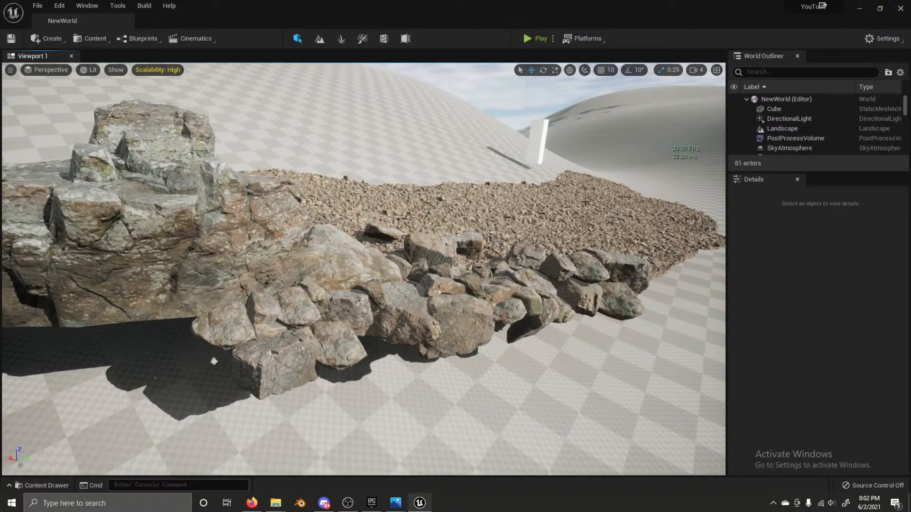
# Step: Try a duplicate of a small beach rock on the gravel near the cliff foot, rotated and placed at about X 3289, Y 4851, Z 370
pyautogui.moveTo(621, 158); pyautogui.dragTo(576, 133, button='right')
pyautogui.moveTo(363, 269); pyautogui.dragTo(364, 269, button='right')
pyautogui.moveTo(488, 255); pyautogui.dragTo(489, 256, button='right')
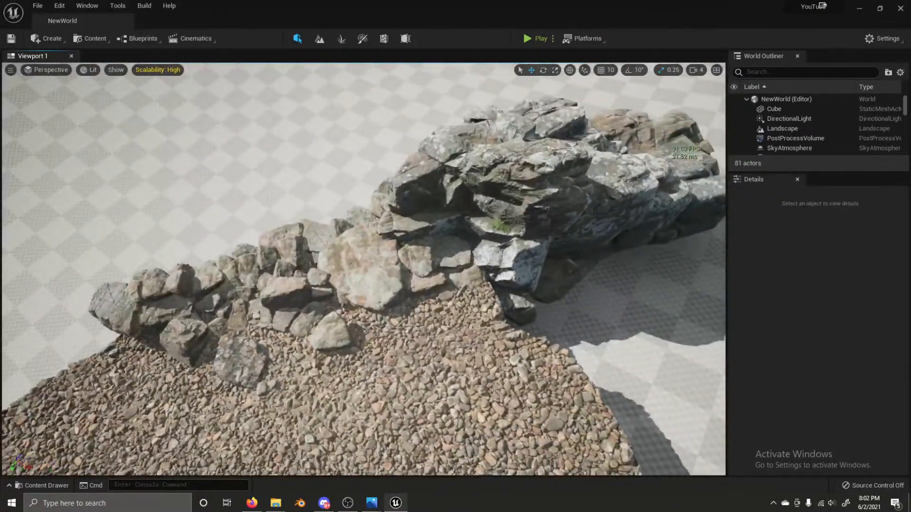
pyautogui.click(472, 279)
pyautogui.hotkey('ctrl', 'd')
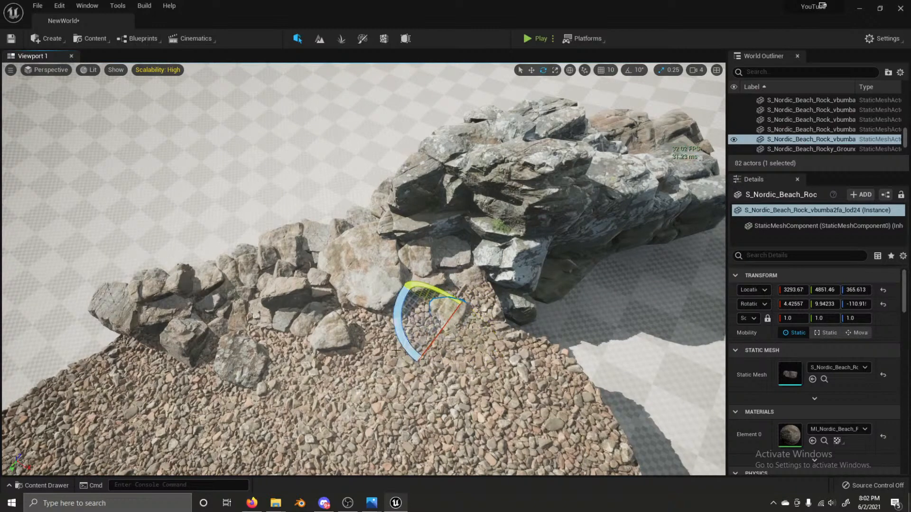
pyautogui.moveTo(396, 351); pyautogui.dragTo(392, 329)
pyautogui.moveTo(456, 312); pyautogui.dragTo(454, 310)
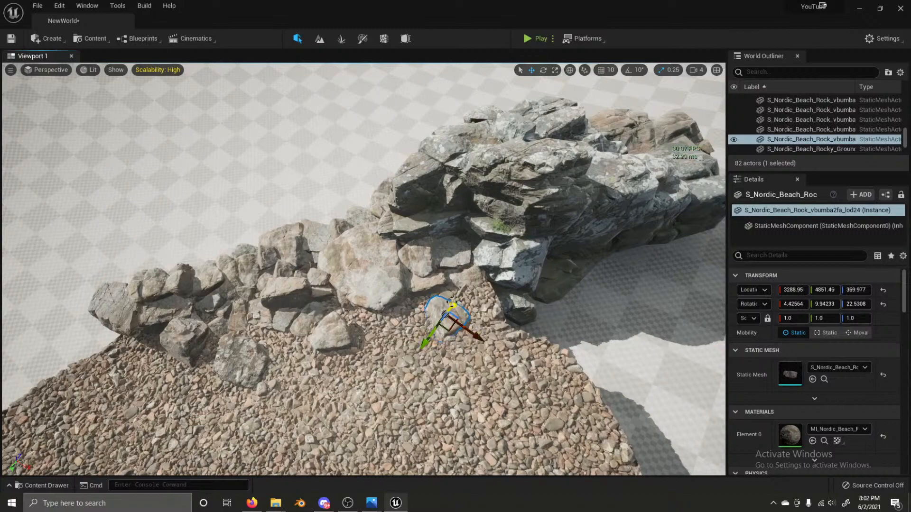
# Step: Delete the small duplicated rock from the gravel near the cliff foot
pyautogui.click(358, 159)
pyautogui.moveTo(358, 159); pyautogui.dragTo(337, 194, button='right')
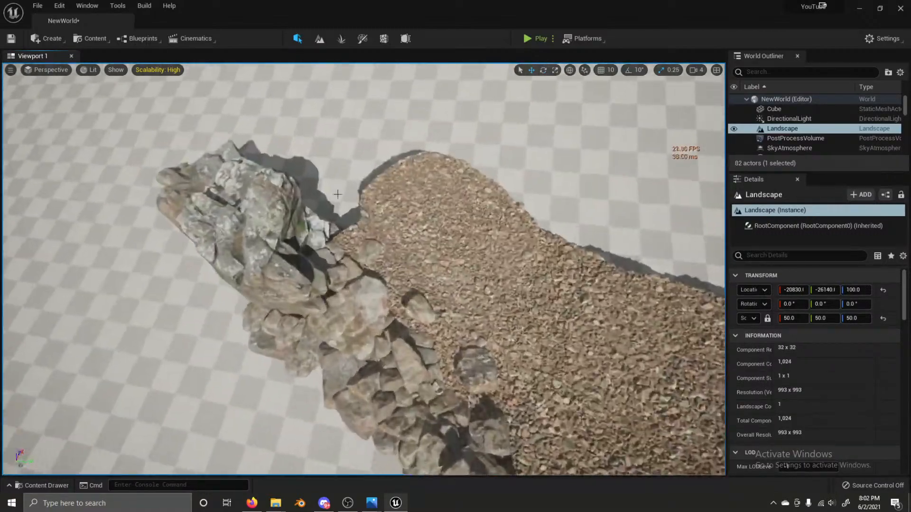
pyautogui.click(369, 284)
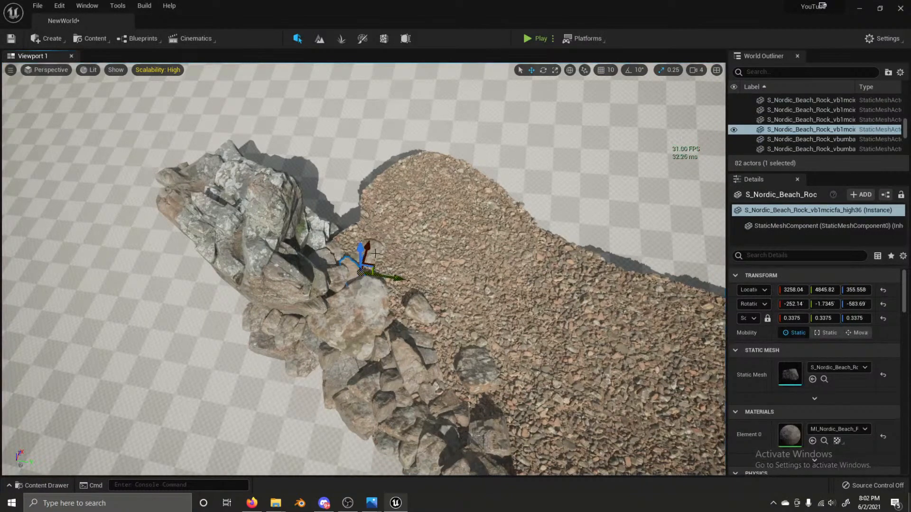
pyautogui.press('Delete')
# Step: Duplicate the small rock at the cliff foot, place the copy on the gravel at about X 3305, Y 4893, and rotate it
pyautogui.click(354, 267)
pyautogui.hotkey('ctrl', 'd')
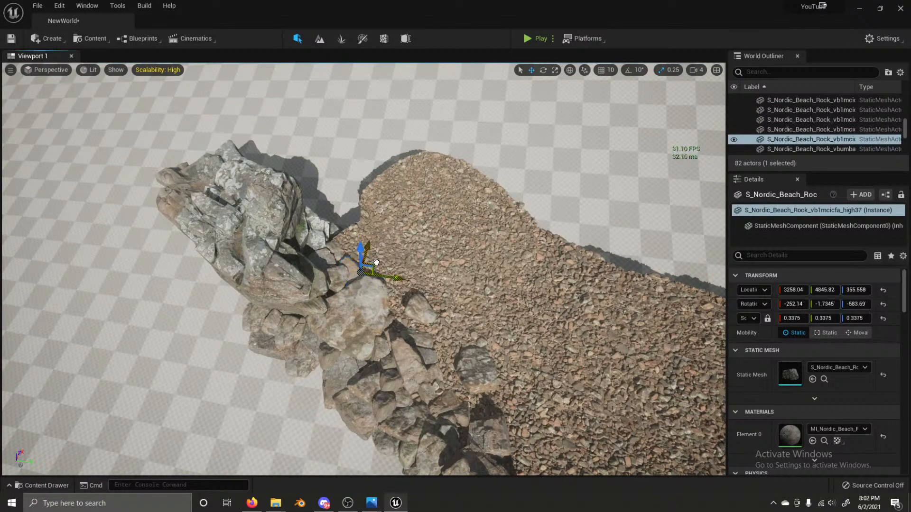
pyautogui.moveTo(376, 263); pyautogui.dragTo(409, 241)
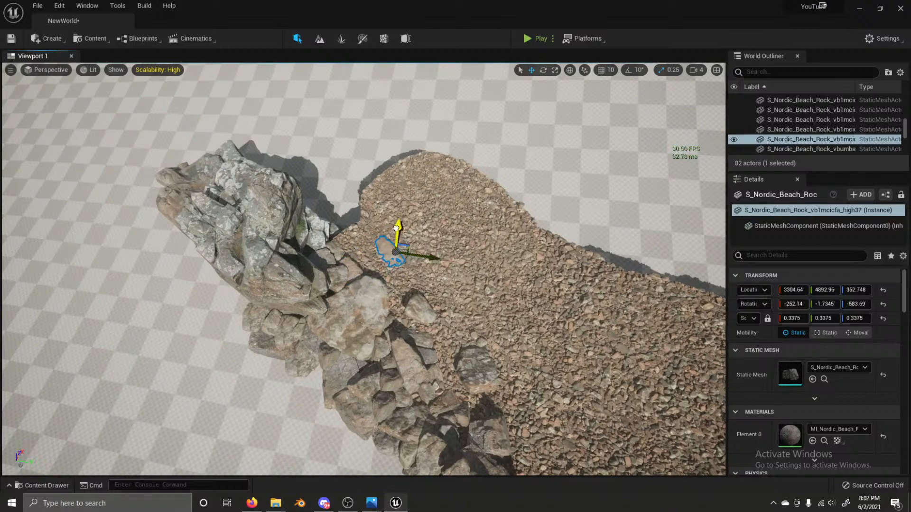
pyautogui.press('e')
pyautogui.moveTo(389, 246); pyautogui.dragTo(382, 255, button='right')
pyautogui.moveTo(377, 278)
pyautogui.mouseDown()
pyautogui.moveTo(376, 315)
pyautogui.moveTo(393, 277)
pyautogui.mouseUp()
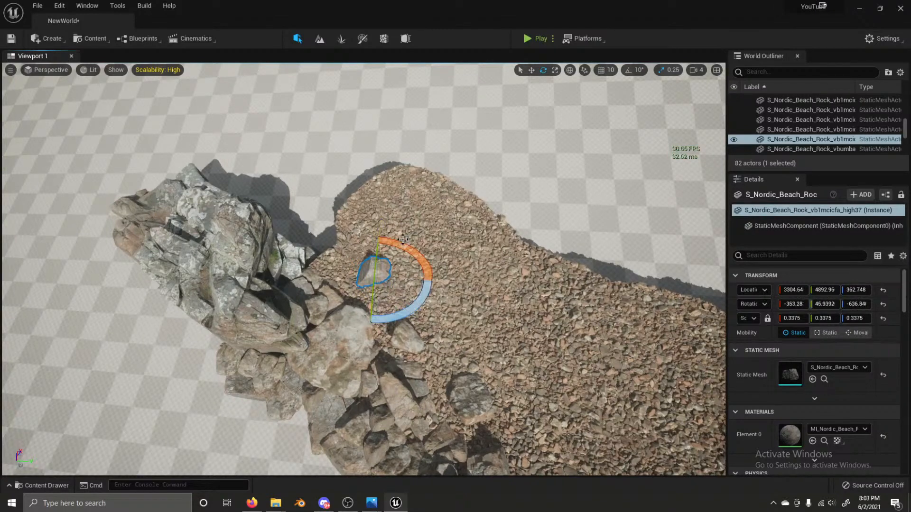
pyautogui.moveTo(402, 239); pyautogui.dragTo(377, 255)
pyautogui.press('w')
pyautogui.click(540, 185)
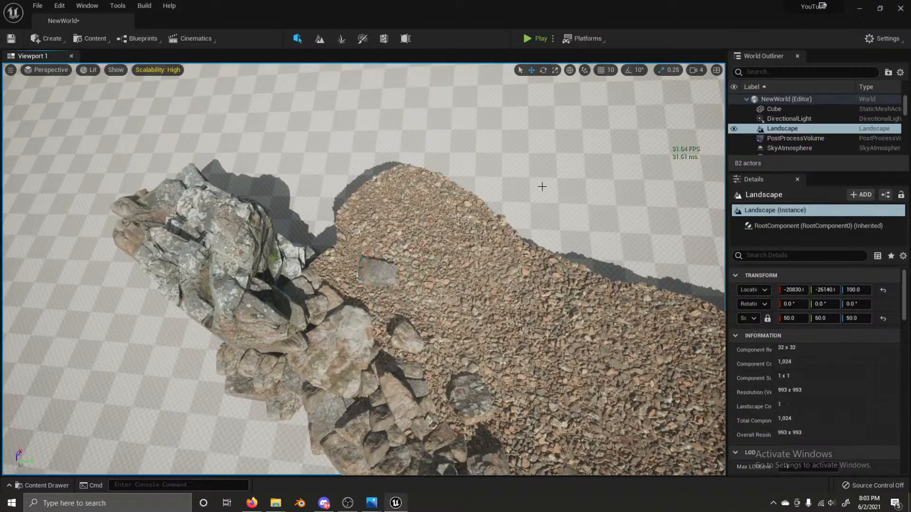
# Step: Duplicate the small rock lying on the gravel, set the copy against the cliff foot at about X 3269, Y 4825, and rotate it
pyautogui.moveTo(540, 185); pyautogui.dragTo(396, 286, button='right')
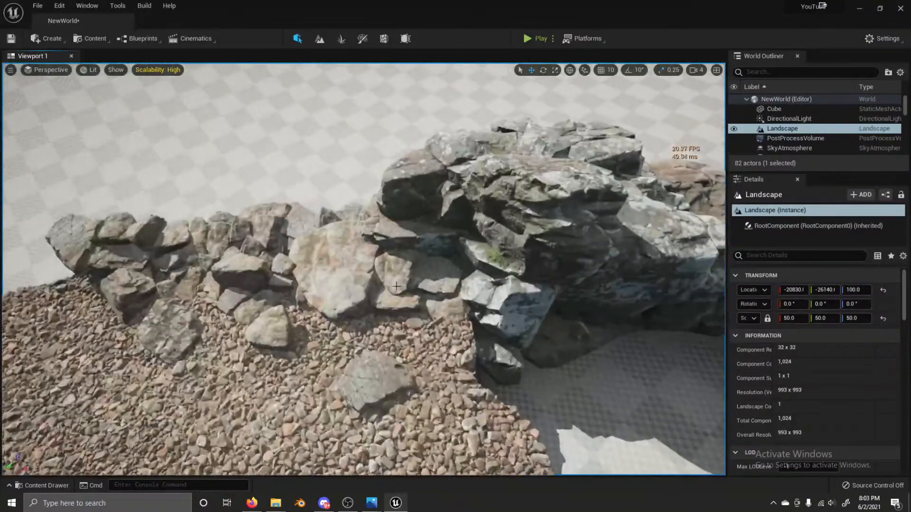
pyautogui.click(278, 322)
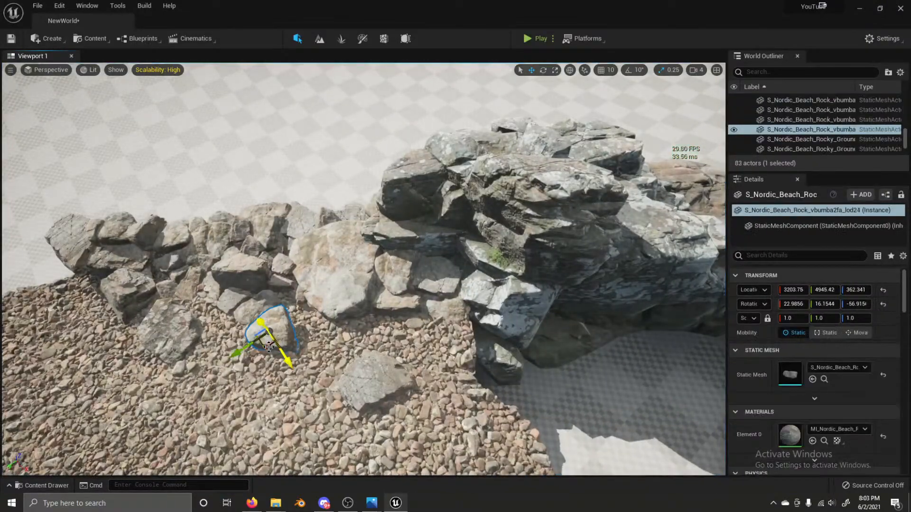
pyautogui.moveTo(269, 346); pyautogui.dragTo(418, 341)
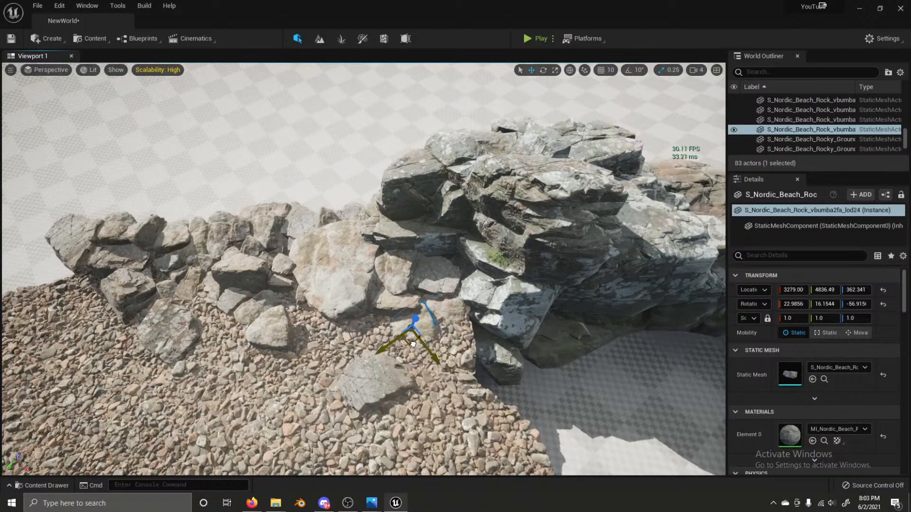
pyautogui.moveTo(393, 380); pyautogui.dragTo(470, 360)
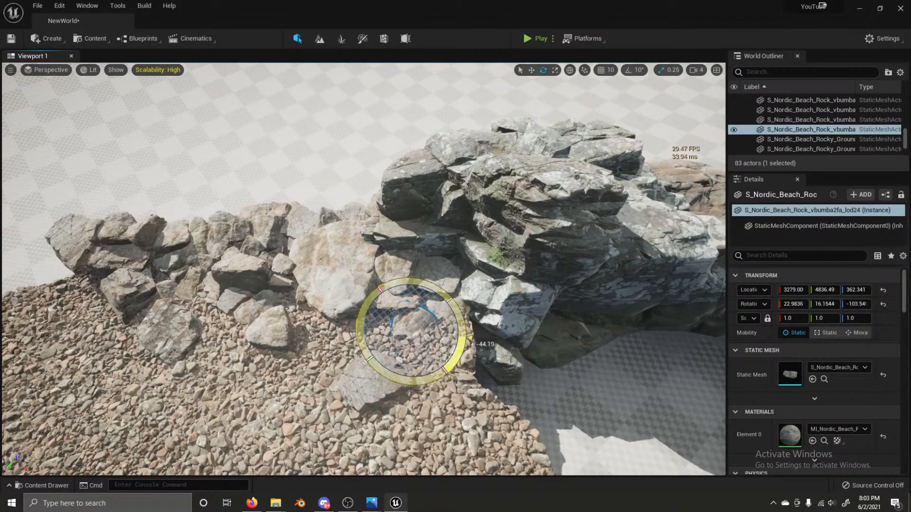
pyautogui.moveTo(421, 405); pyautogui.dragTo(441, 294)
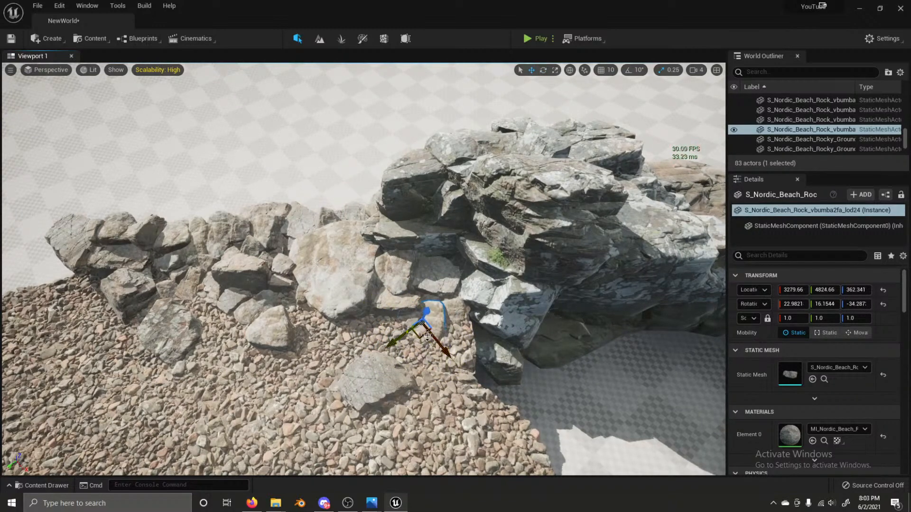
pyautogui.moveTo(421, 327); pyautogui.dragTo(432, 332)
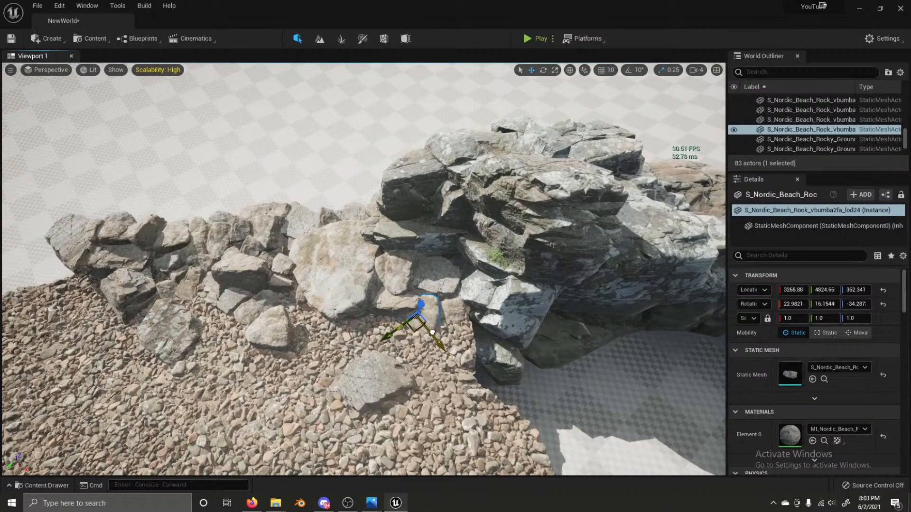
pyautogui.click(375, 141)
# Step: Shift the upper rock near the far end of the rock row to about X 3005, Y 5027 and rotate it
pyautogui.moveTo(375, 141); pyautogui.dragTo(330, 171, button='right')
pyautogui.scroll(5, 280, 139)
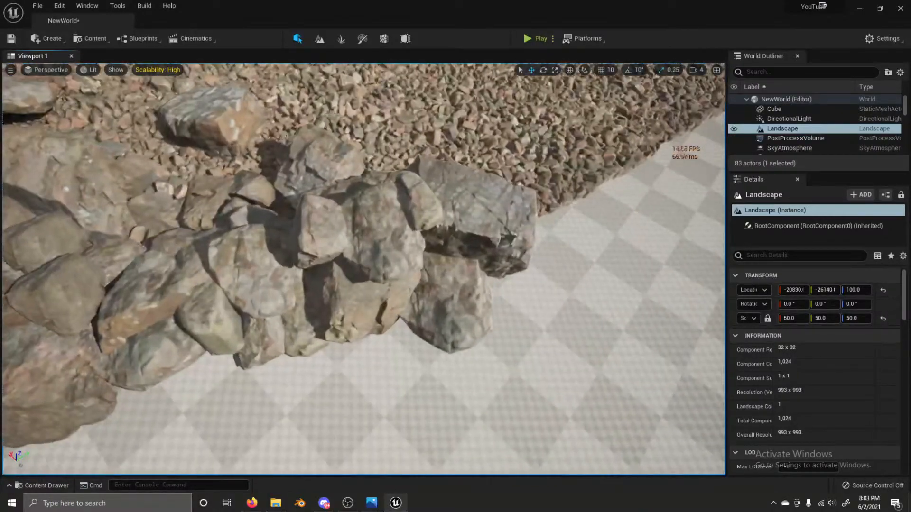
pyautogui.click(384, 238)
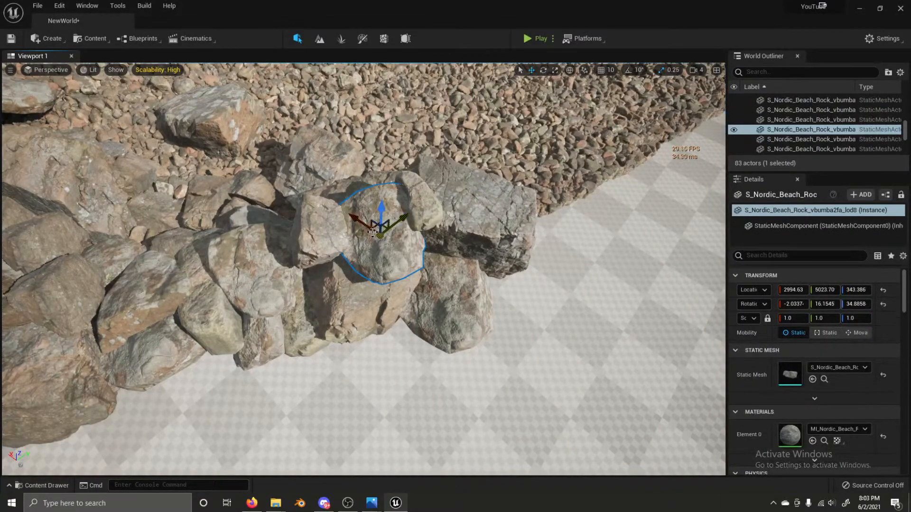
pyautogui.moveTo(373, 232); pyautogui.dragTo(438, 208)
pyautogui.press('e')
# Step: Select the 25 rocks that form the outer row below the cliff and along the gravel's front edge
pyautogui.press('s')
pyautogui.moveTo(437, 207); pyautogui.dragTo(430, 233, button='right')
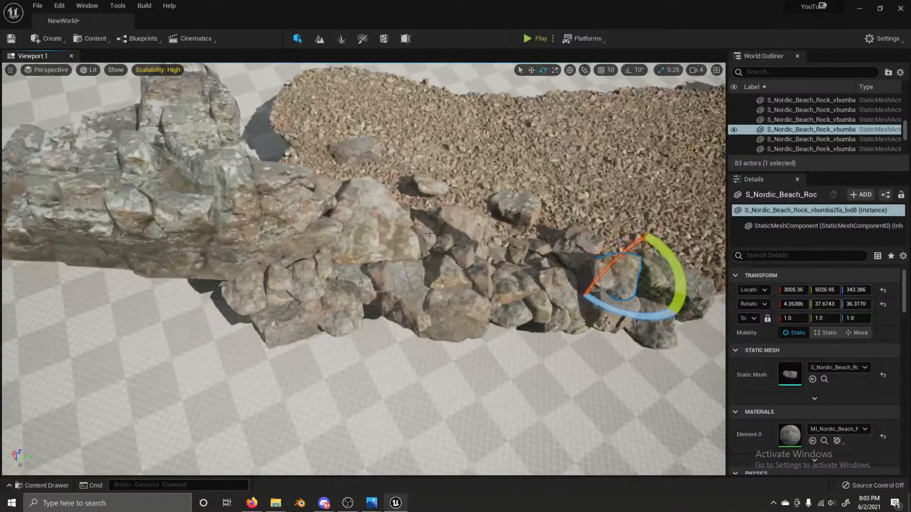
pyautogui.click(406, 294)
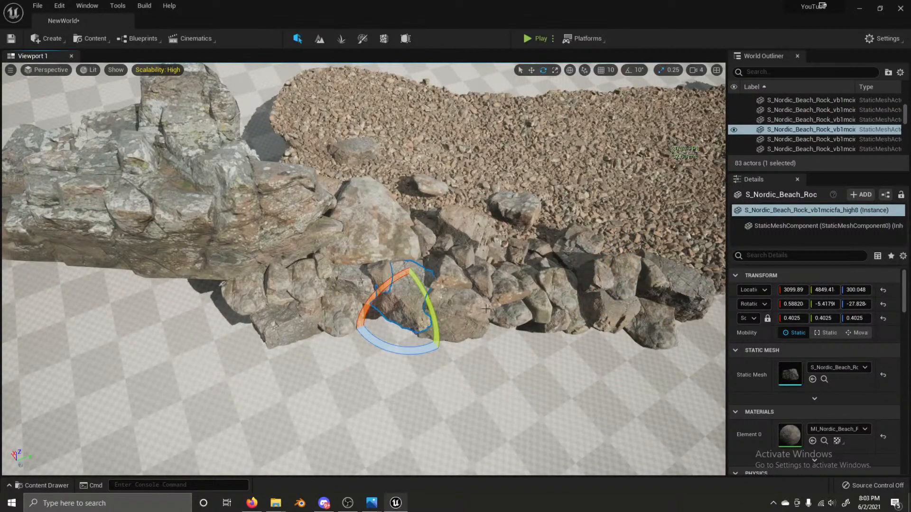
pyautogui.keyDown('ctrl'); pyautogui.click(465, 301); pyautogui.keyUp('ctrl')
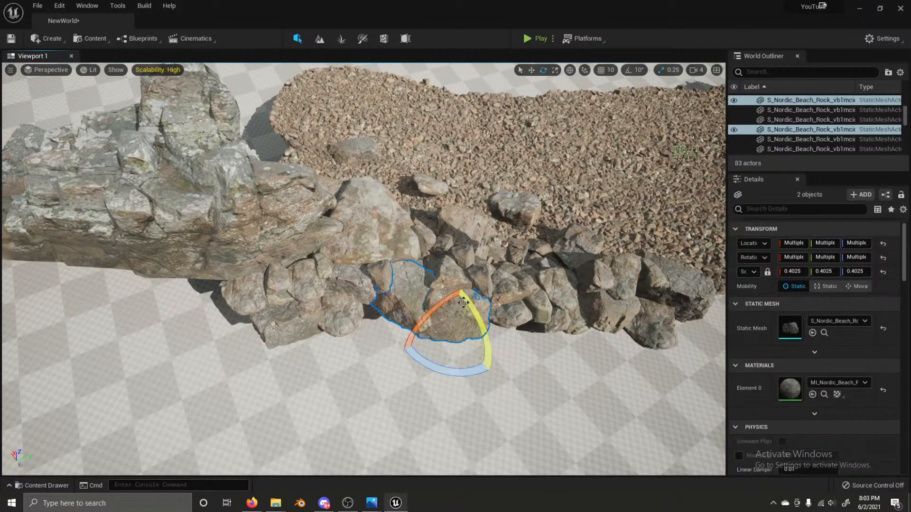
pyautogui.keyDown('ctrl'); pyautogui.click(444, 280); pyautogui.keyUp('ctrl')
pyautogui.keyDown('ctrl'); pyautogui.click(503, 288); pyautogui.keyUp('ctrl')
pyautogui.keyDown('ctrl'); pyautogui.click(451, 273); pyautogui.keyUp('ctrl')
pyautogui.keyDown('ctrl'); pyautogui.click(479, 278); pyautogui.keyUp('ctrl')
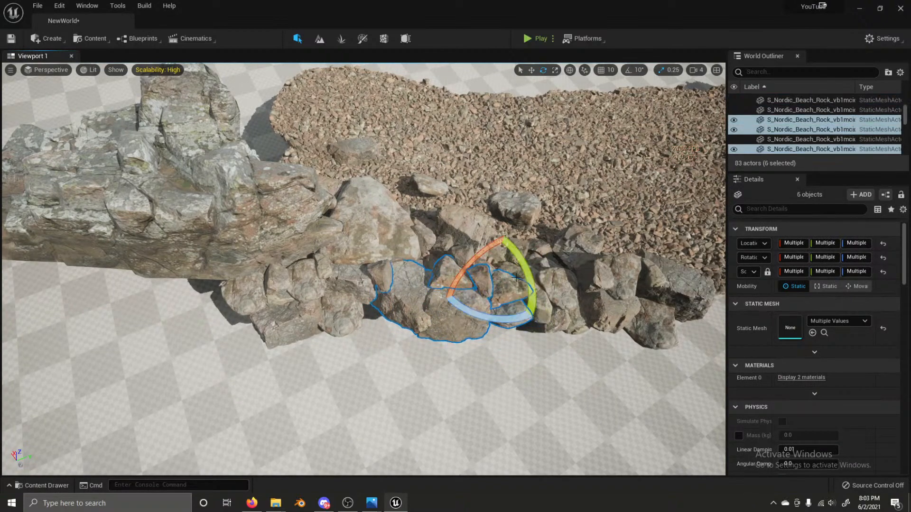
pyautogui.keyDown('ctrl'); pyautogui.click(514, 273); pyautogui.keyUp('ctrl')
pyautogui.keyDown('ctrl'); pyautogui.click(531, 284); pyautogui.keyUp('ctrl')
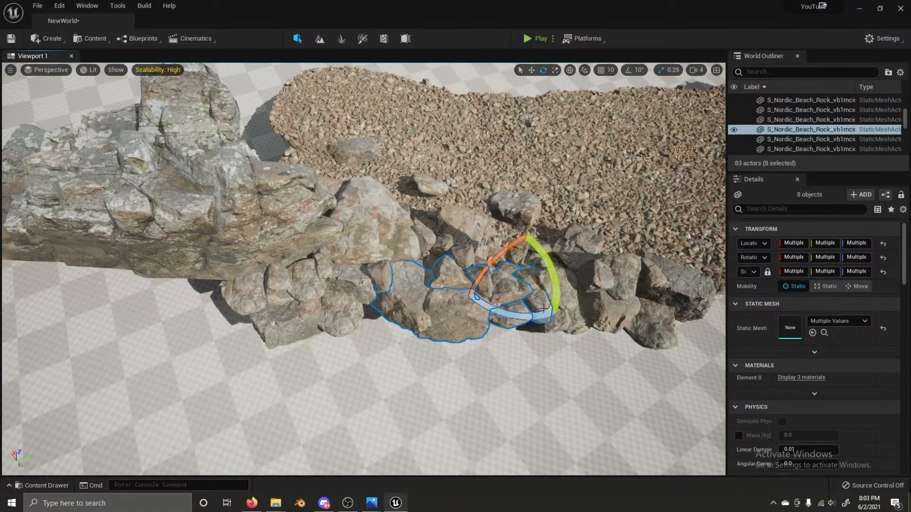
pyautogui.keyDown('ctrl'); pyautogui.click(572, 311); pyautogui.keyUp('ctrl')
pyautogui.keyDown('ctrl'); pyautogui.click(589, 294); pyautogui.keyUp('ctrl')
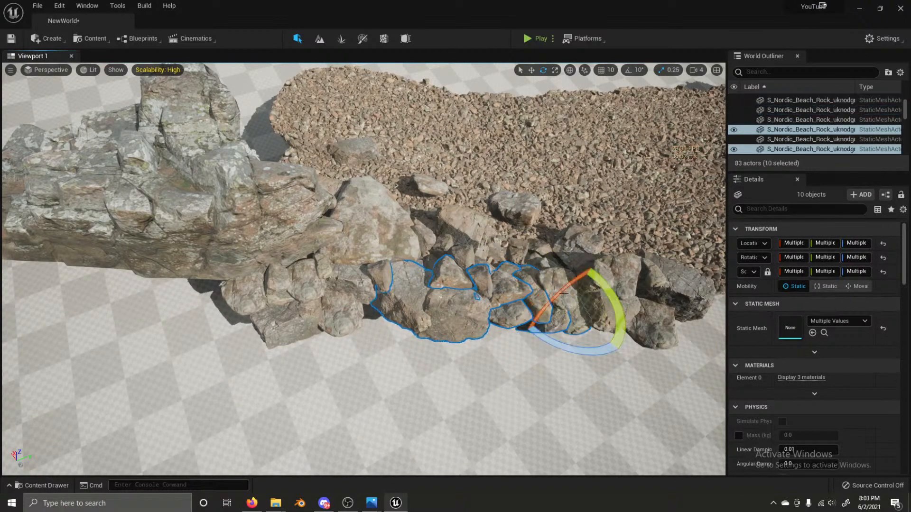
pyautogui.keyDown('ctrl'); pyautogui.click(560, 280); pyautogui.keyUp('ctrl')
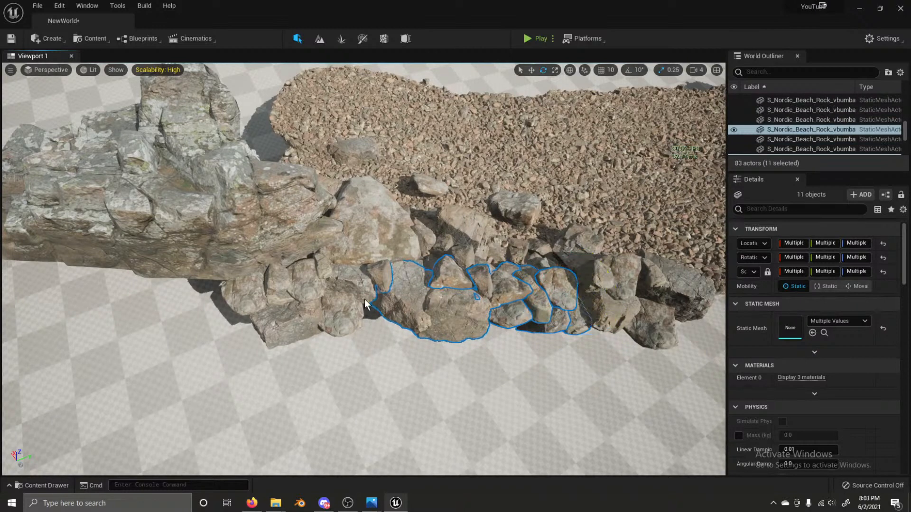
pyautogui.keyDown('ctrl'); pyautogui.click(353, 303); pyautogui.keyUp('ctrl')
pyautogui.keyDown('ctrl'); pyautogui.click(323, 289); pyautogui.keyUp('ctrl')
pyautogui.keyDown('ctrl'); pyautogui.click(291, 284); pyautogui.keyUp('ctrl')
pyautogui.keyDown('ctrl'); pyautogui.click(302, 287); pyautogui.keyUp('ctrl')
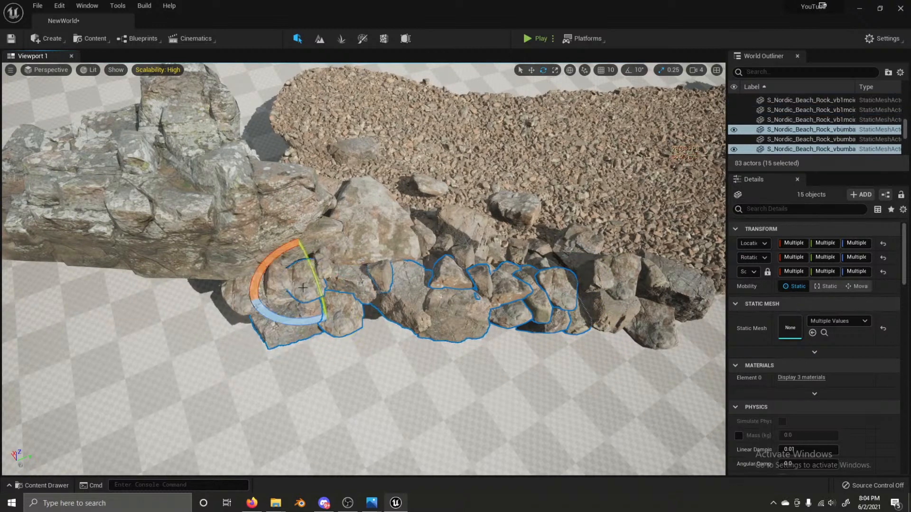
pyautogui.keyDown('ctrl'); pyautogui.click(279, 290); pyautogui.keyUp('ctrl')
pyautogui.keyDown('ctrl'); pyautogui.click(237, 294); pyautogui.keyUp('ctrl')
pyautogui.keyDown('ctrl'); pyautogui.click(325, 268); pyautogui.keyUp('ctrl')
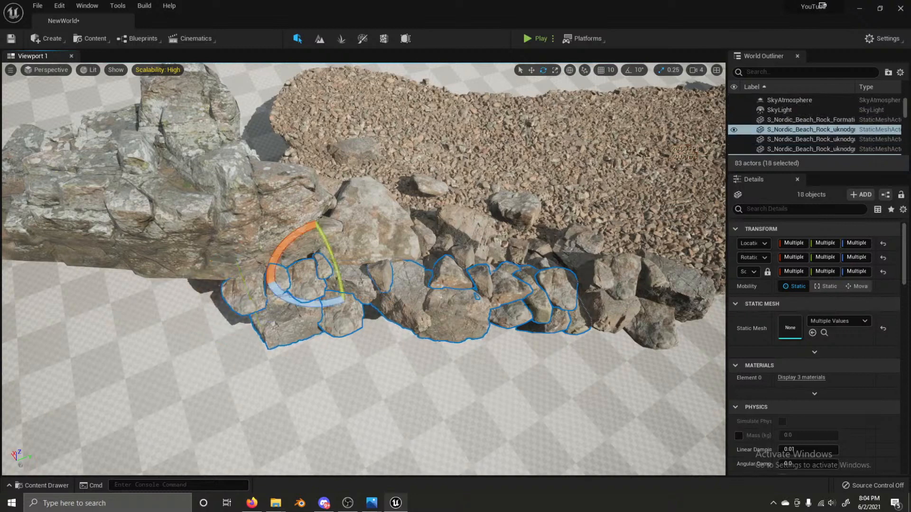
pyautogui.keyDown('ctrl'); pyautogui.click(610, 315); pyautogui.keyUp('ctrl')
pyautogui.keyDown('ctrl'); pyautogui.click(596, 280); pyautogui.keyUp('ctrl')
pyautogui.keyDown('ctrl'); pyautogui.click(633, 285); pyautogui.keyUp('ctrl')
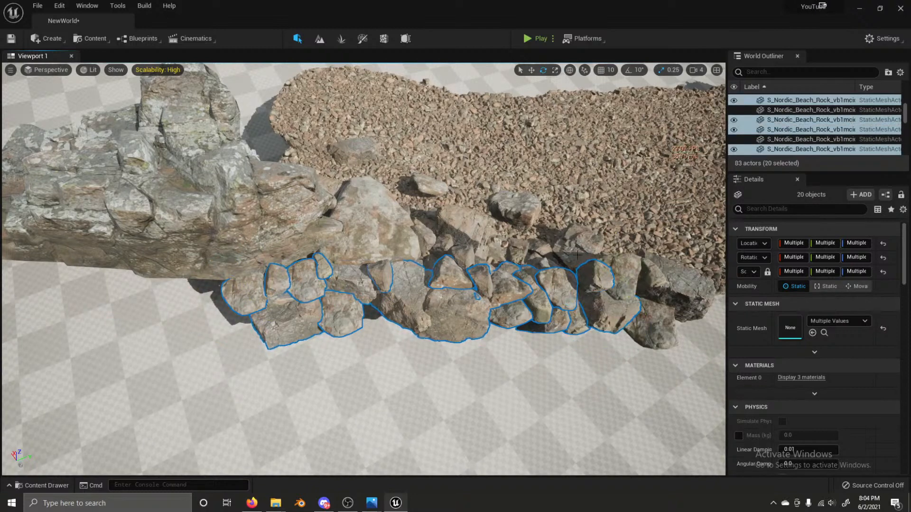
pyautogui.keyDown('ctrl'); pyautogui.click(578, 251); pyautogui.keyUp('ctrl')
pyautogui.keyDown('ctrl'); pyautogui.click(654, 324); pyautogui.keyUp('ctrl')
pyautogui.keyDown('ctrl'); pyautogui.click(677, 298); pyautogui.keyUp('ctrl')
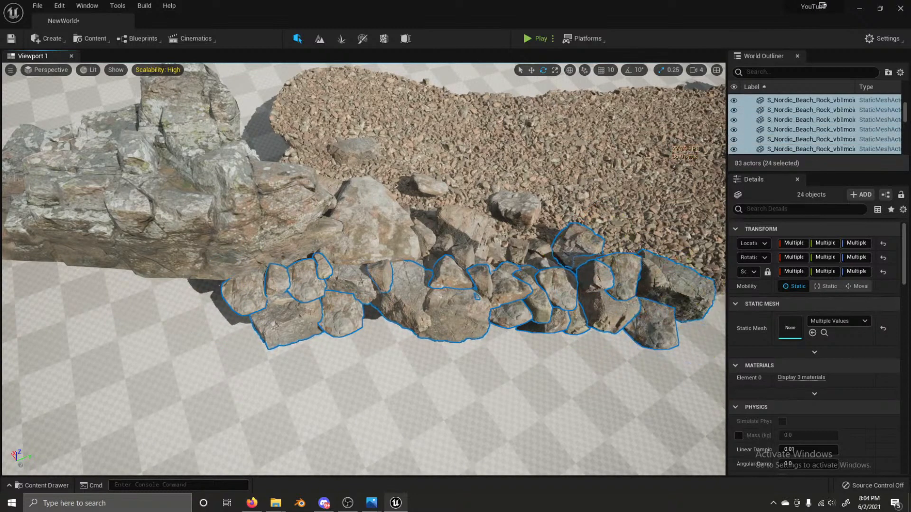
pyautogui.keyDown('ctrl'); pyautogui.click(653, 279); pyautogui.keyUp('ctrl')
# Step: Duplicate the 25 selected rocks, extend the row with the copies along the gravel's front edge, and rotate them to follow it
pyautogui.press('s')
pyautogui.moveTo(611, 310); pyautogui.dragTo(638, 300, button='right')
pyautogui.press('s')
pyautogui.press('d')
pyautogui.hotkey('ctrl', 'd')
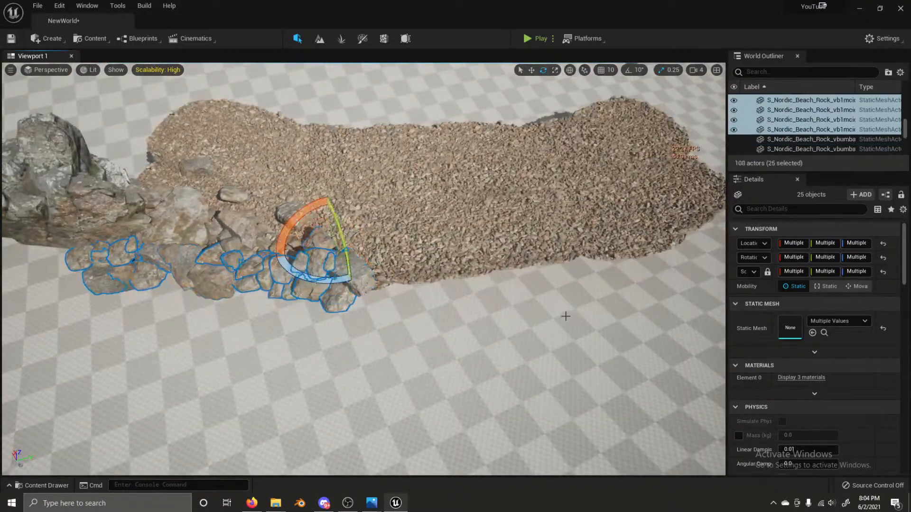
pyautogui.press('w')
pyautogui.moveTo(332, 243); pyautogui.dragTo(586, 261)
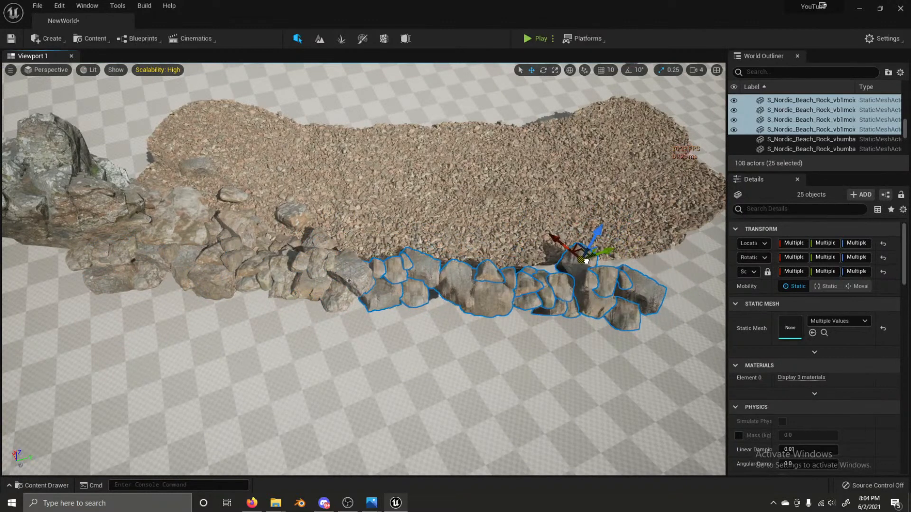
pyautogui.moveTo(540, 229); pyautogui.dragTo(530, 233)
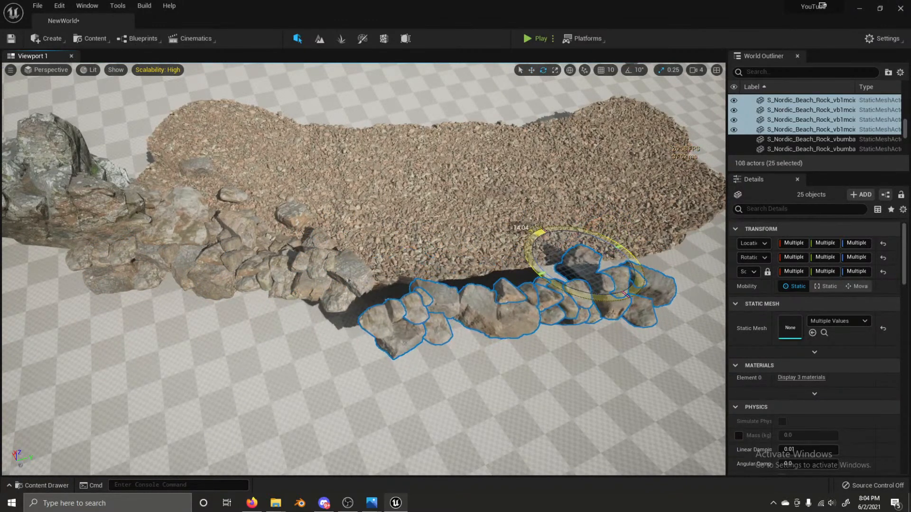
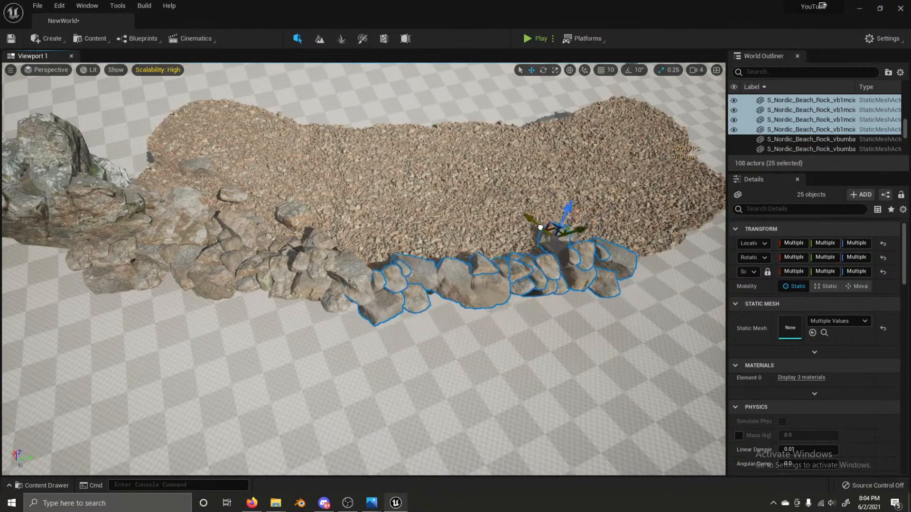
pyautogui.moveTo(427, 285); pyautogui.dragTo(370, 251, button='right')
pyautogui.click(522, 213)
pyautogui.moveTo(427, 266); pyautogui.dragTo(504, 235, button='right')
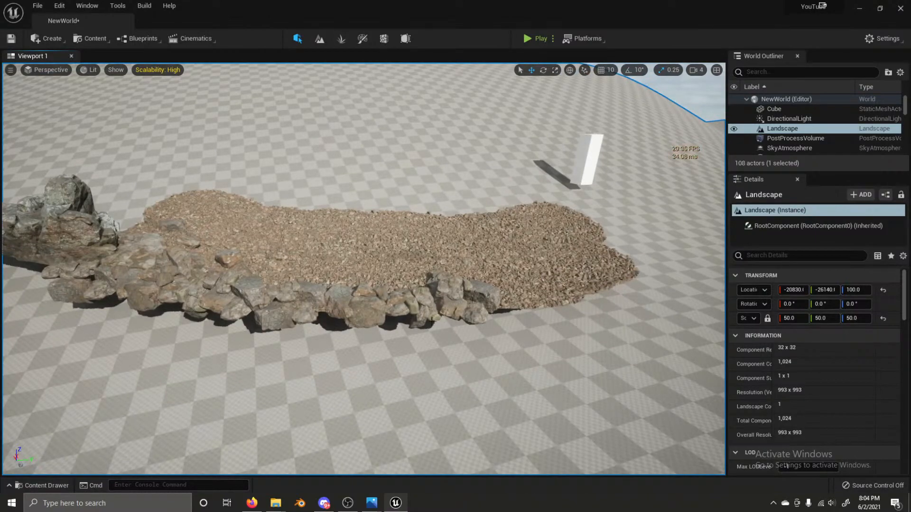
# Step: Duplicate the 25 previously selected wall rocks, then move and rotate the copies to extend the rock wall along the gravel's front edge
pyautogui.moveTo(396, 358); pyautogui.dragTo(470, 327, button='right')
pyautogui.hotkey('ctrl', 'z')
pyautogui.moveTo(413, 288); pyautogui.dragTo(598, 274)
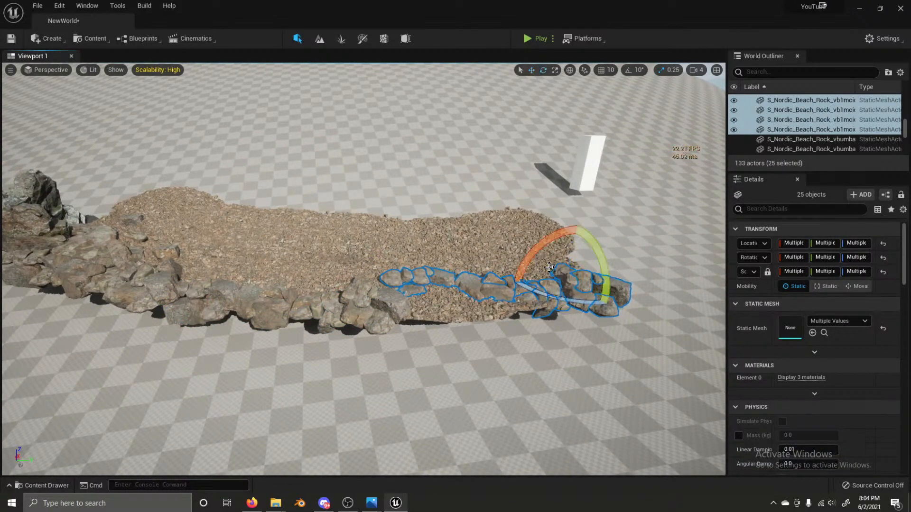
pyautogui.moveTo(532, 291); pyautogui.dragTo(633, 313)
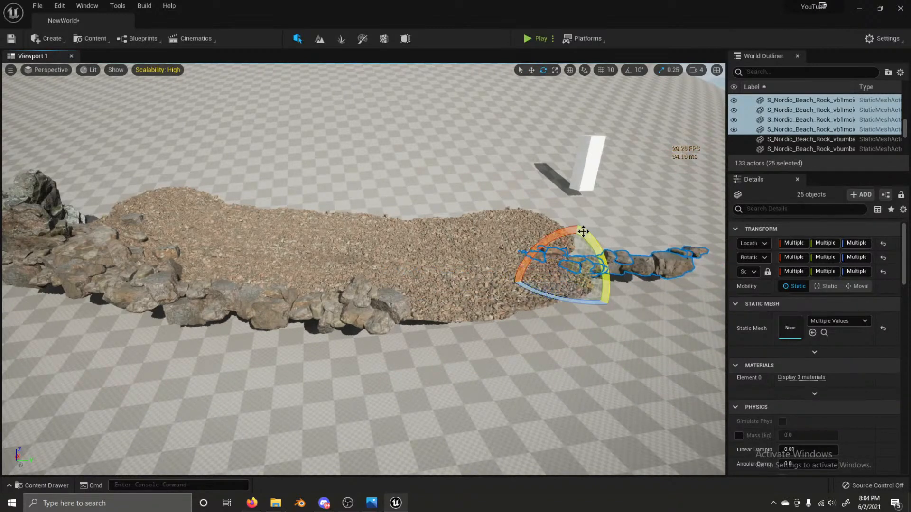
pyautogui.moveTo(583, 231); pyautogui.dragTo(534, 233)
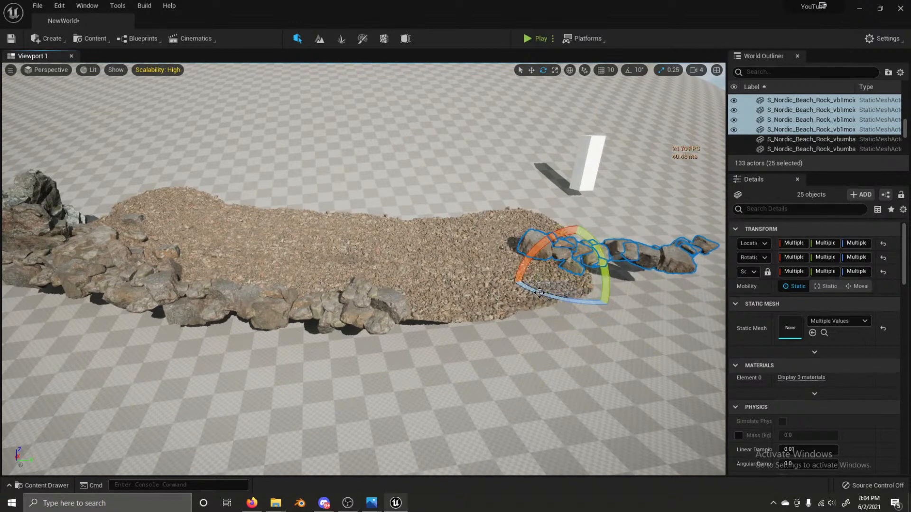
pyautogui.moveTo(539, 292); pyautogui.dragTo(617, 306)
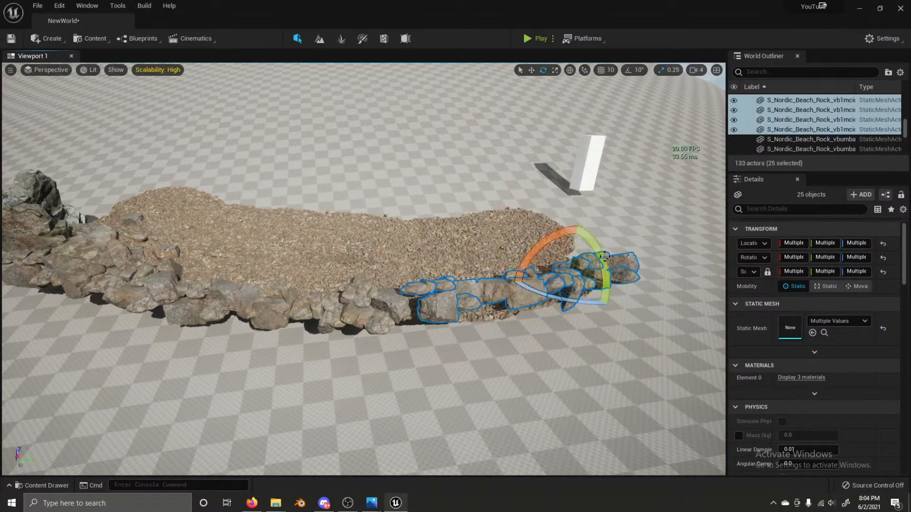
pyautogui.moveTo(605, 256); pyautogui.dragTo(438, 293)
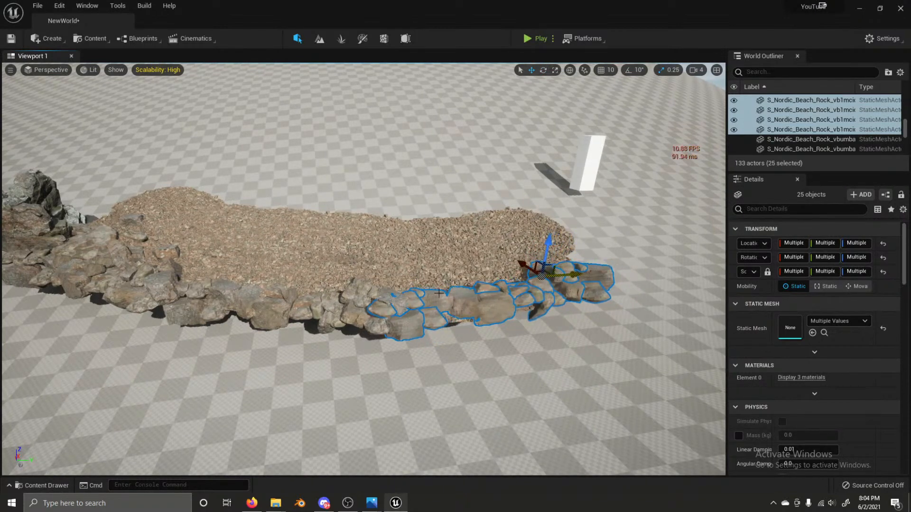
# Step: Move a small rock from the join between the two wall sections into the low gap farther along the new section
pyautogui.click(392, 309)
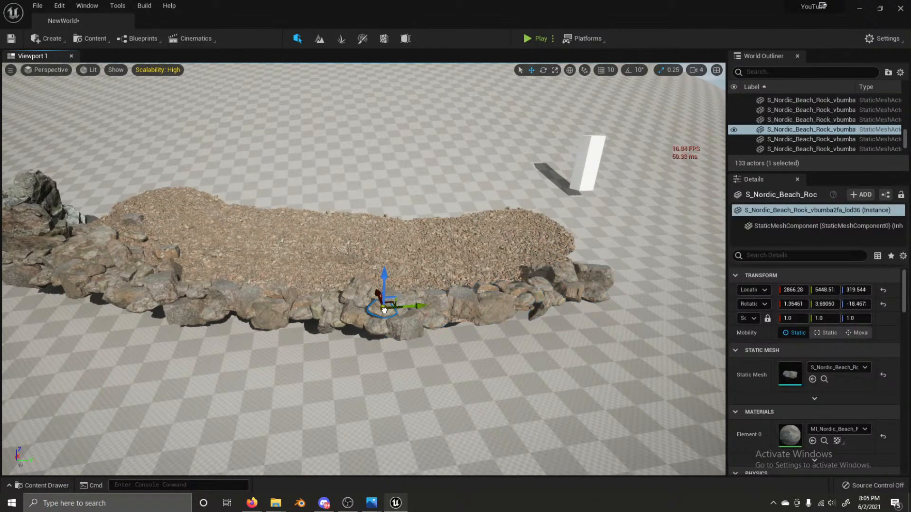
pyautogui.moveTo(385, 310); pyautogui.dragTo(460, 309)
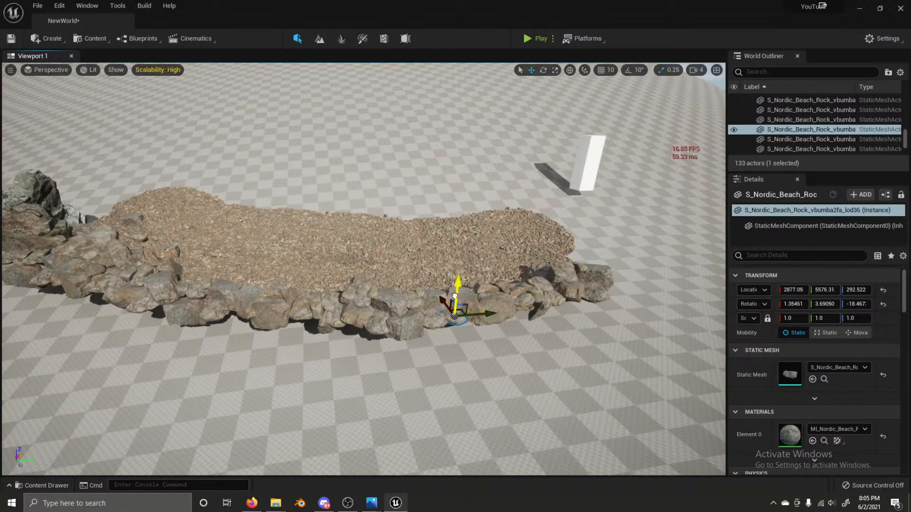
pyautogui.click(504, 315)
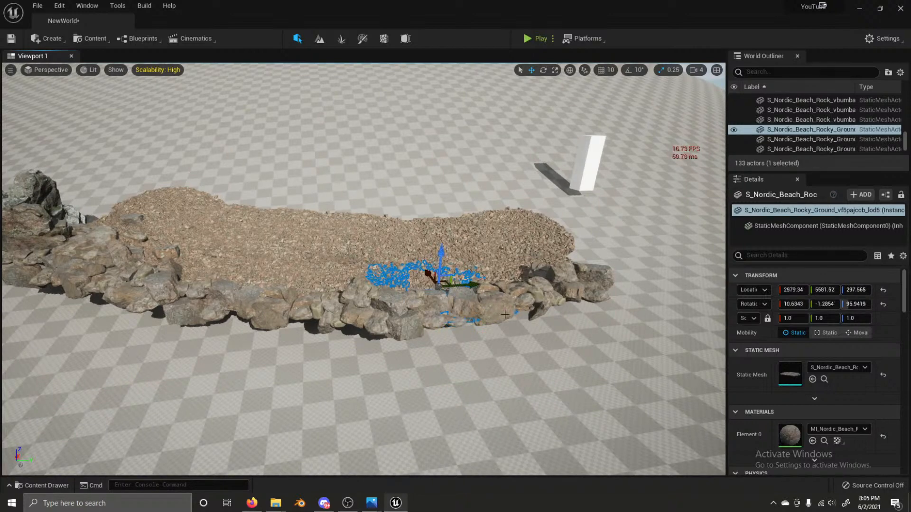
# Step: Move the protruding rock near the wall's far end closer to the neighbouring rocks and rotate it to fit the wall's base
pyautogui.click(541, 311)
pyautogui.moveTo(563, 300); pyautogui.dragTo(541, 309)
pyautogui.press('e')
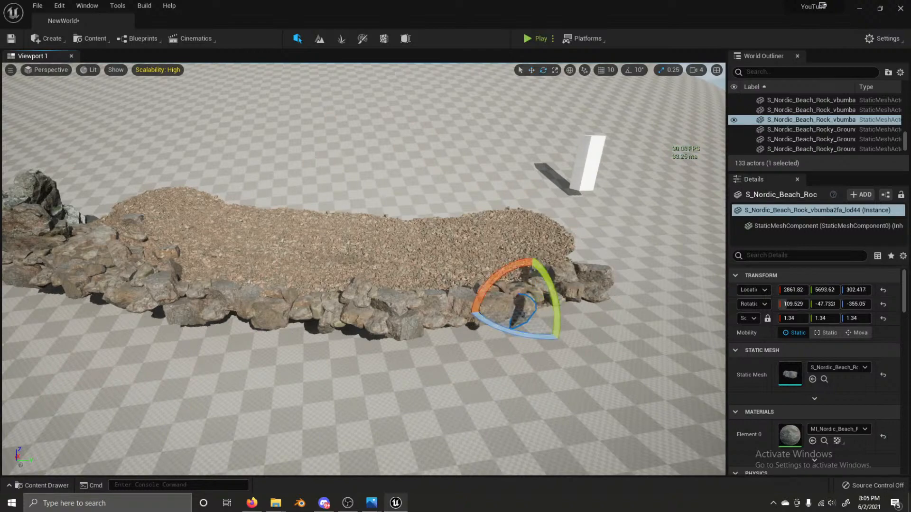
pyautogui.moveTo(517, 318)
pyautogui.mouseDown(button='right')
pyautogui.moveTo(451, 309)
pyautogui.moveTo(507, 316)
pyautogui.mouseUp(button='right')
pyautogui.moveTo(479, 328); pyautogui.dragTo(477, 349)
pyautogui.moveTo(446, 285); pyautogui.dragTo(440, 312)
# Step: Nudge the rock beside the wall's far end slightly along the wall and clear the rock selection
pyautogui.click(483, 281)
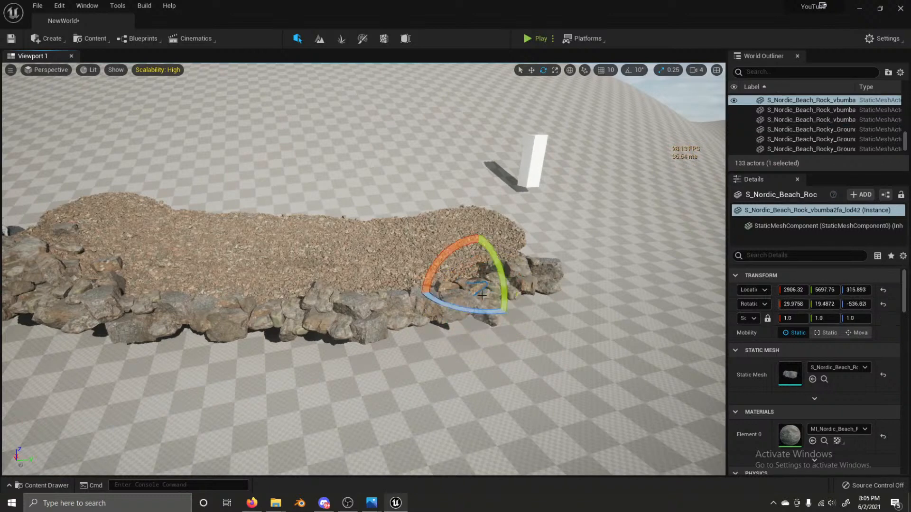
pyautogui.click(482, 294)
pyautogui.press('w')
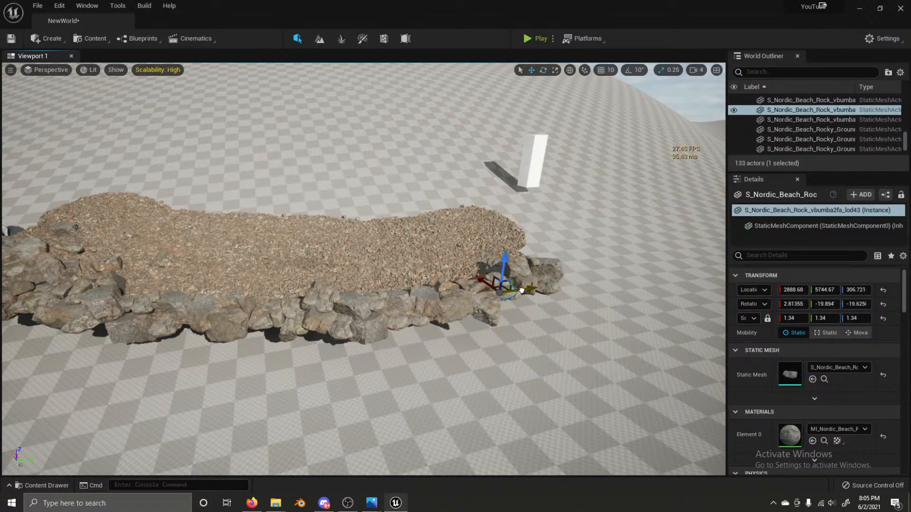
pyautogui.moveTo(518, 292); pyautogui.dragTo(514, 291)
pyautogui.click(558, 241)
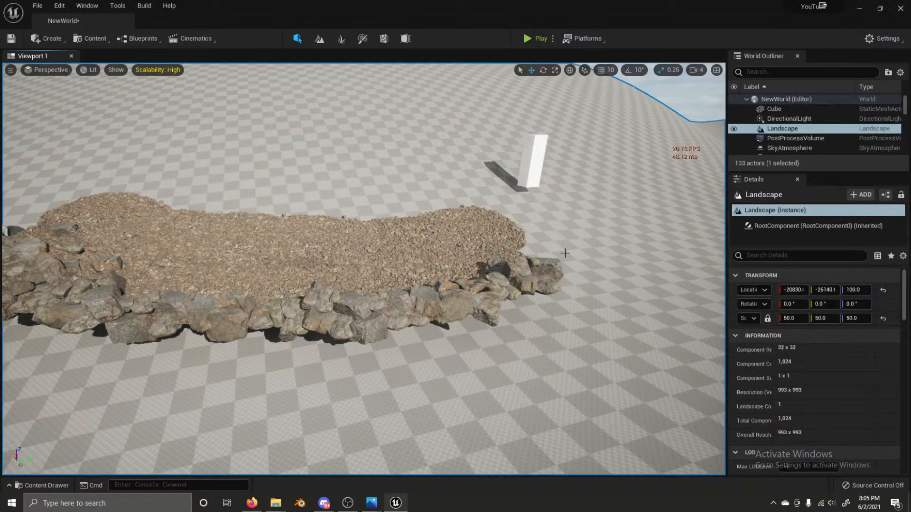
# Step: Duplicate the large flat rock beside the cliff together with the small rocks around it, 14 rocks in all, rotating the copies
pyautogui.moveTo(564, 253); pyautogui.dragTo(659, 249, button='right')
pyautogui.press('s')
pyautogui.press('a')
pyautogui.press('q')
pyautogui.press('e')
pyautogui.press('a')
pyautogui.press('e')
pyautogui.press('e')
pyautogui.press('q')
pyautogui.click(489, 265)
pyautogui.keyDown('ctrl'); pyautogui.click(536, 279); pyautogui.keyUp('ctrl')
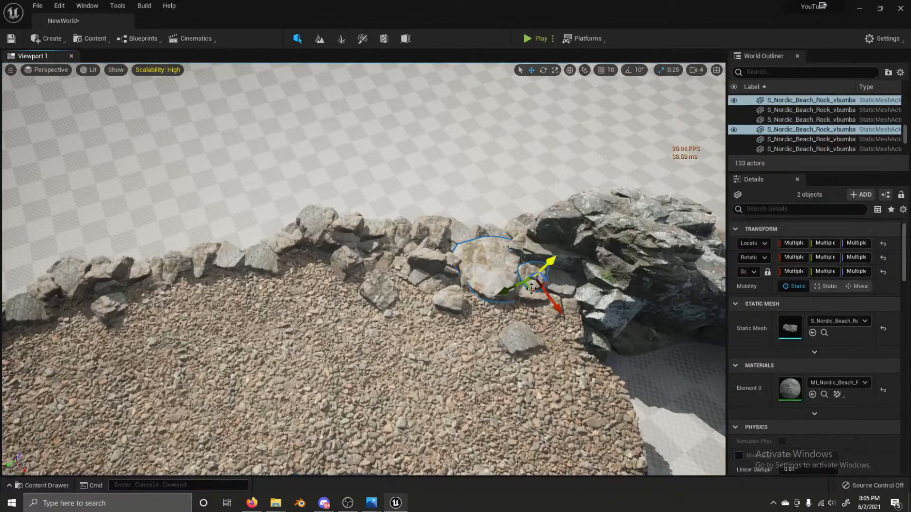
pyautogui.keyDown('ctrl'); pyautogui.click(564, 296); pyautogui.keyUp('ctrl')
pyautogui.keyDown('ctrl'); pyautogui.click(569, 298); pyautogui.keyUp('ctrl')
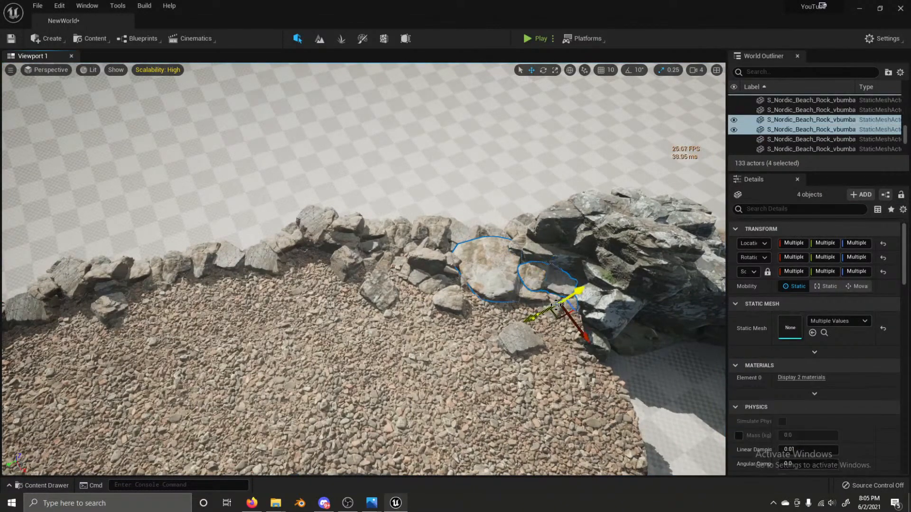
pyautogui.keyDown('ctrl'); pyautogui.click(555, 304); pyautogui.keyUp('ctrl')
pyautogui.keyDown('ctrl'); pyautogui.click(456, 267); pyautogui.keyUp('ctrl')
pyautogui.keyDown('ctrl'); pyautogui.click(450, 269); pyautogui.keyUp('ctrl')
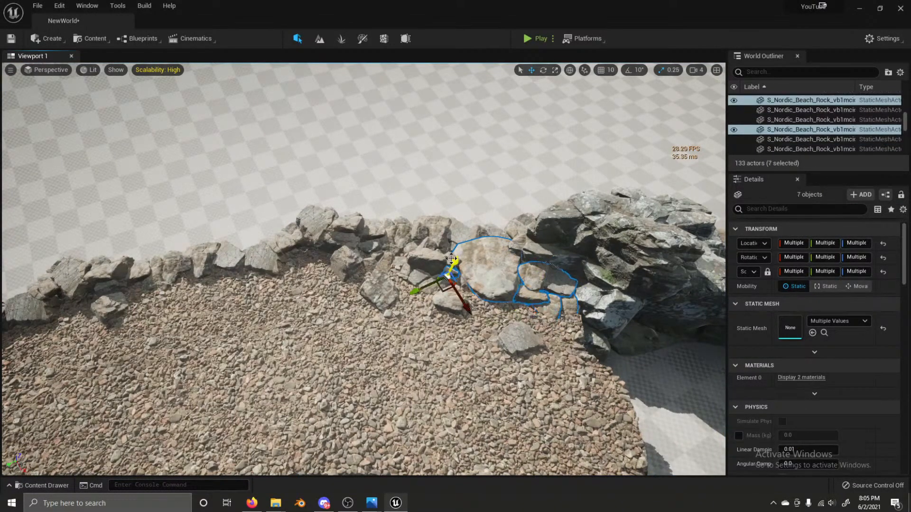
pyautogui.keyDown('ctrl'); pyautogui.click(430, 258); pyautogui.keyUp('ctrl')
pyautogui.keyDown('ctrl'); pyautogui.click(424, 254); pyautogui.keyUp('ctrl')
pyautogui.keyDown('ctrl'); pyautogui.click(412, 275); pyautogui.keyUp('ctrl')
pyautogui.keyDown('ctrl'); pyautogui.click(404, 269); pyautogui.keyUp('ctrl')
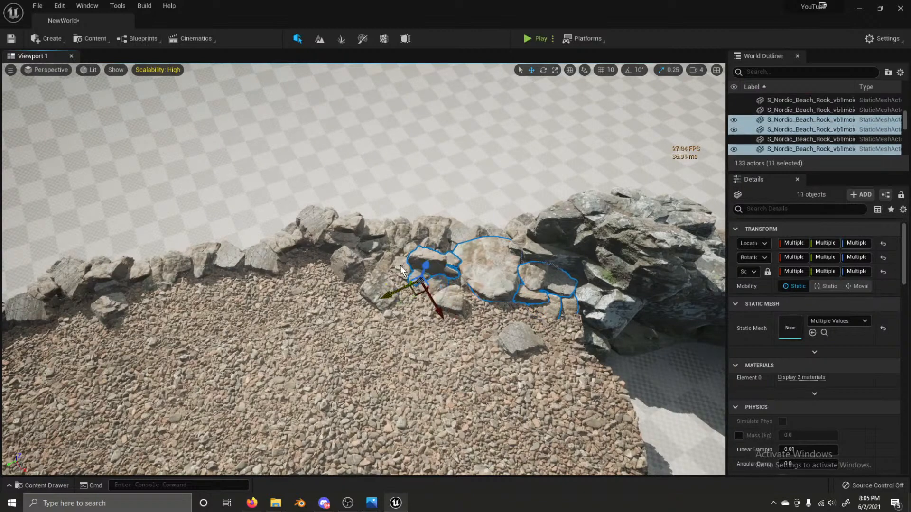
pyautogui.keyDown('ctrl'); pyautogui.click(398, 264); pyautogui.keyUp('ctrl')
pyautogui.keyDown('ctrl'); pyautogui.click(388, 273); pyautogui.keyUp('ctrl')
pyautogui.keyDown('ctrl'); pyautogui.click(380, 265); pyautogui.keyUp('ctrl')
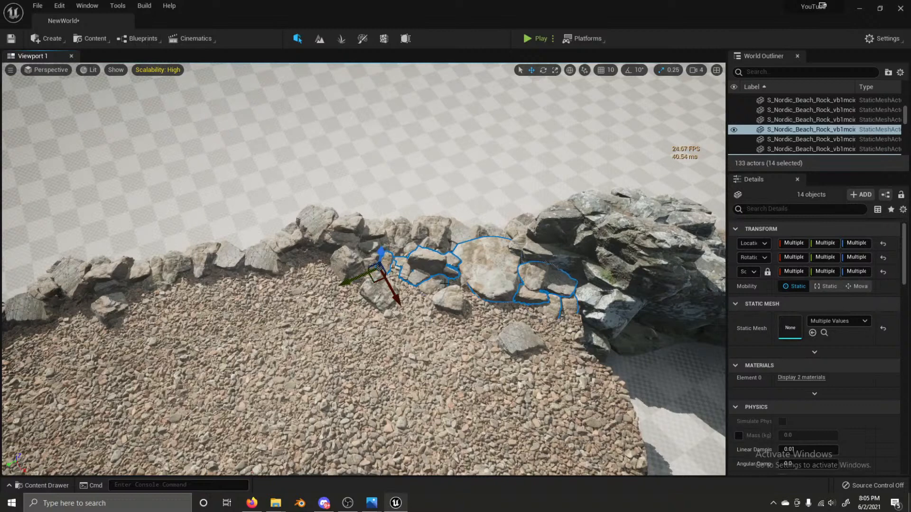
pyautogui.press('e')
pyautogui.keyDown('alt'); pyautogui.moveTo(572, 279); pyautogui.dragTo(597, 343); pyautogui.keyUp('alt')
# Step: Fit the copied rocks against the inner side of the wall away from the cliff and delete the copy of the large flat rock
pyautogui.press('w')
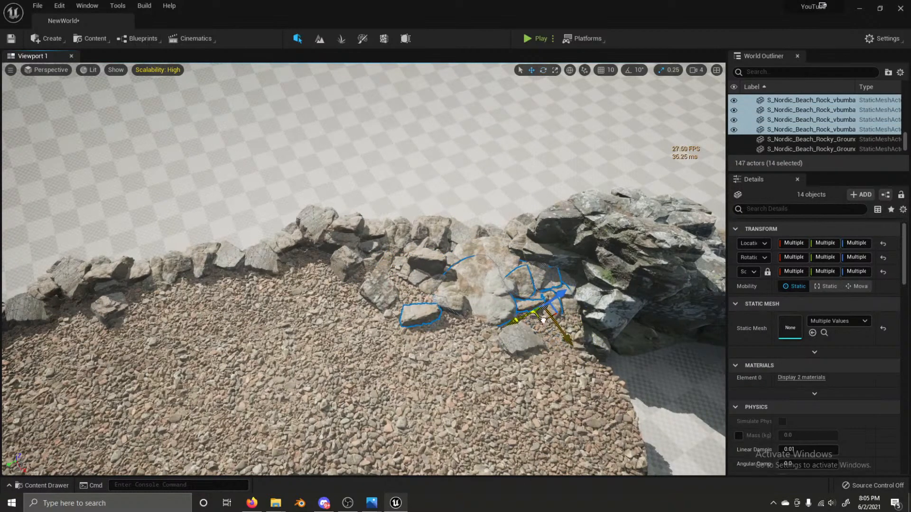
pyautogui.moveTo(543, 320); pyautogui.dragTo(245, 284)
pyautogui.press('e')
pyautogui.moveTo(275, 327); pyautogui.dragTo(256, 354)
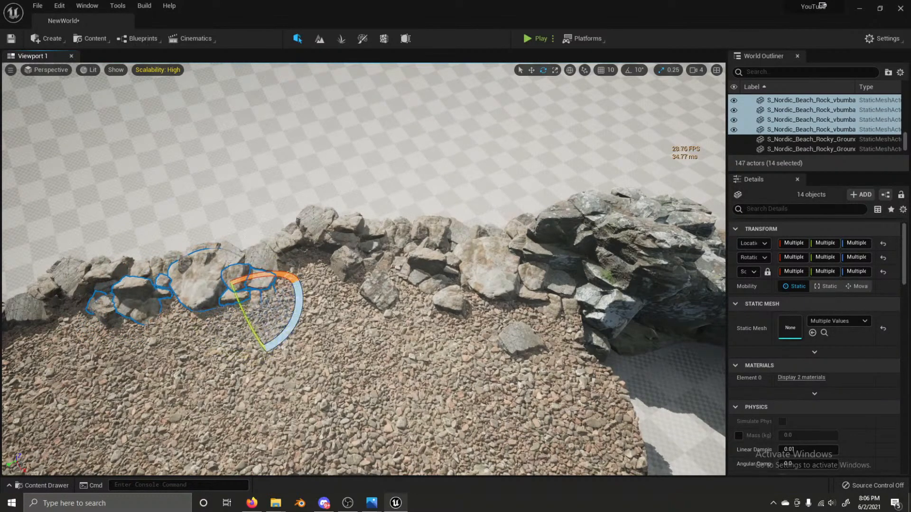
pyautogui.click(223, 297)
pyautogui.press('Delete')
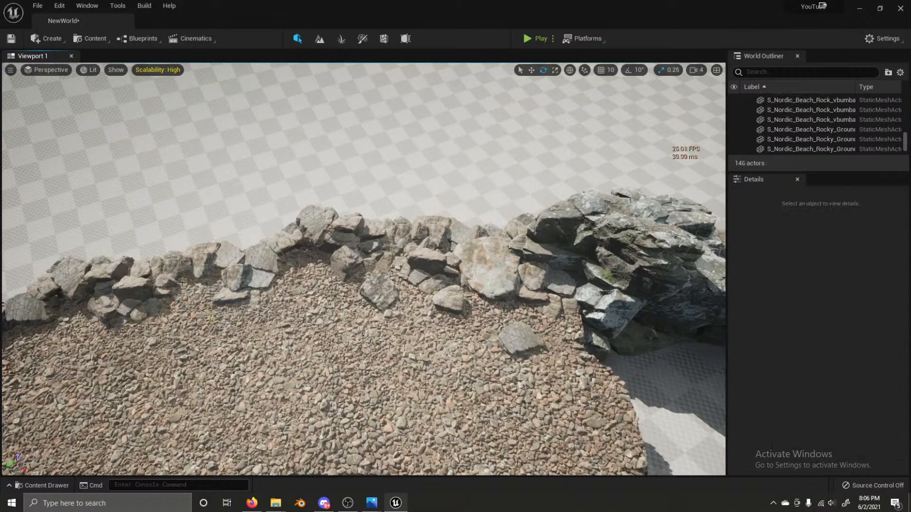
pyautogui.click(230, 297)
pyautogui.keyDown('ctrl'); pyautogui.click(255, 280); pyautogui.keyUp('ctrl')
pyautogui.keyDown('ctrl'); pyautogui.click(254, 292); pyautogui.keyUp('ctrl')
pyautogui.keyDown('ctrl'); pyautogui.click(243, 299); pyautogui.keyUp('ctrl')
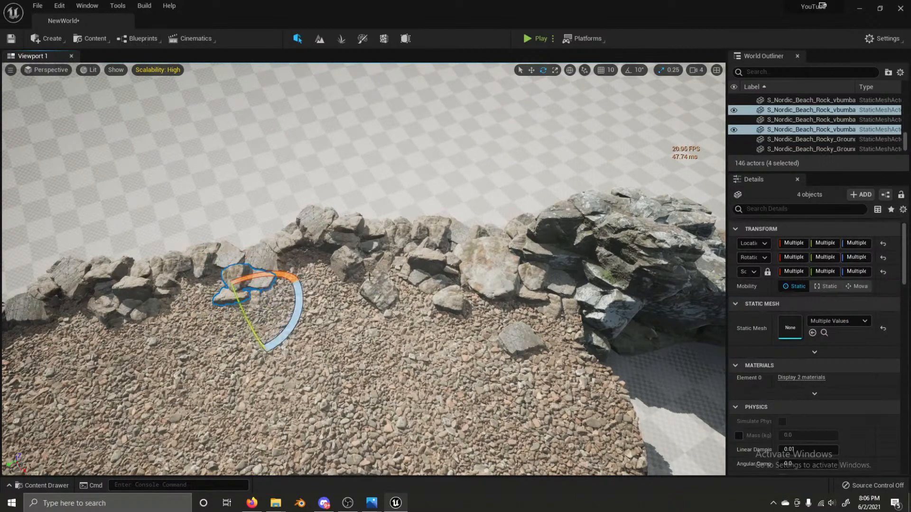
# Step: Duplicate the tilted rock on the gravel into the gap left between the copied rocks and scale it to about 2.0 × 2.0 × 4.06
pyautogui.click(379, 299)
pyautogui.press('w')
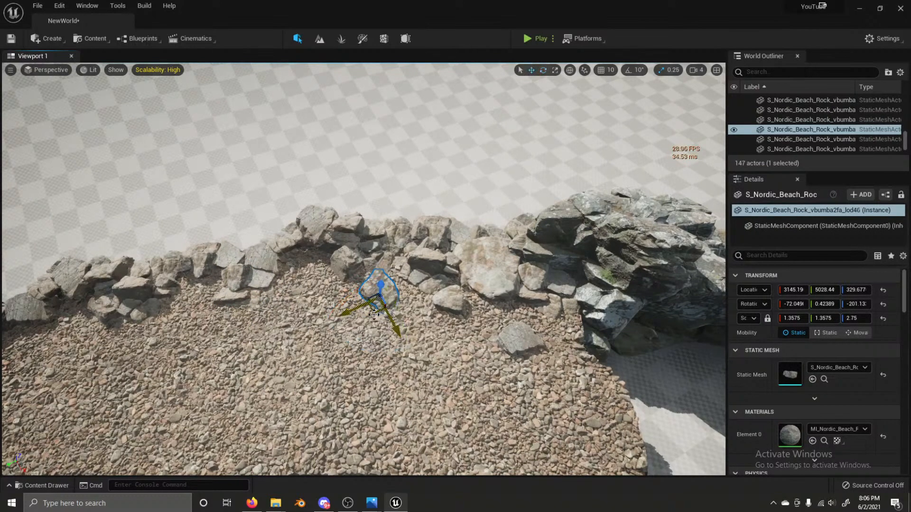
pyautogui.moveTo(372, 313); pyautogui.dragTo(182, 287)
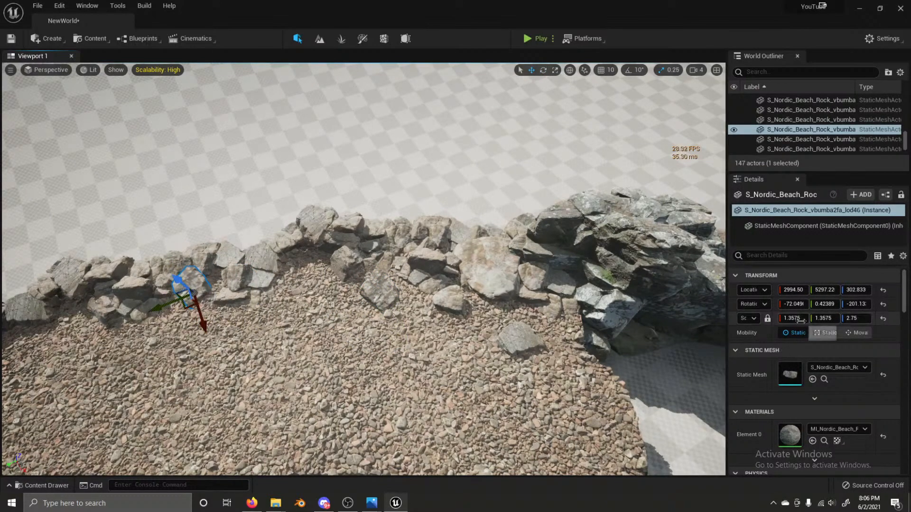
pyautogui.moveTo(792, 318); pyautogui.dragTo(820, 319)
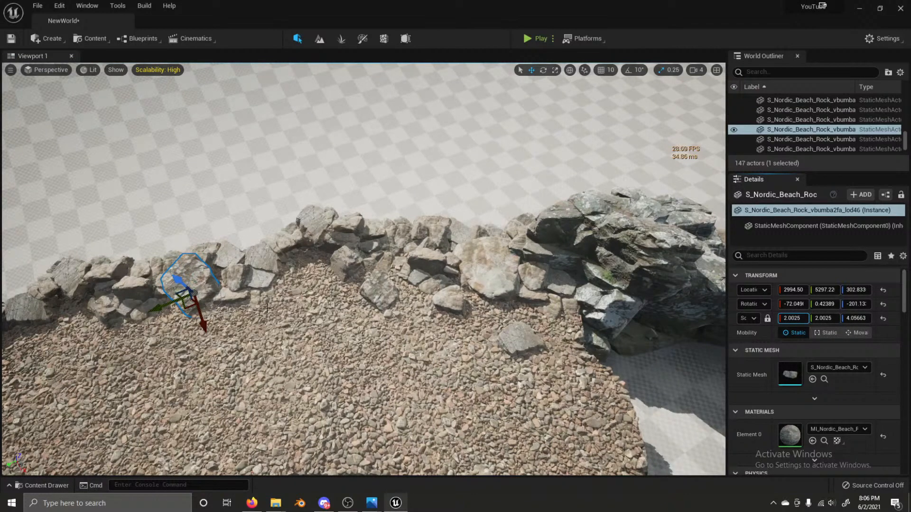
# Step: Rotate the enlarged rock to about -127° around Z so that it sits in the wall gap
pyautogui.press('e')
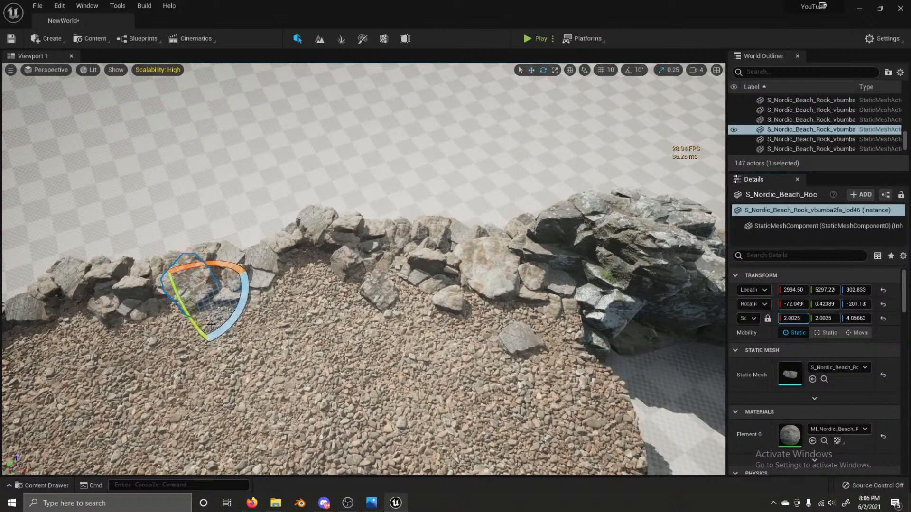
pyautogui.moveTo(237, 324); pyautogui.dragTo(236, 327)
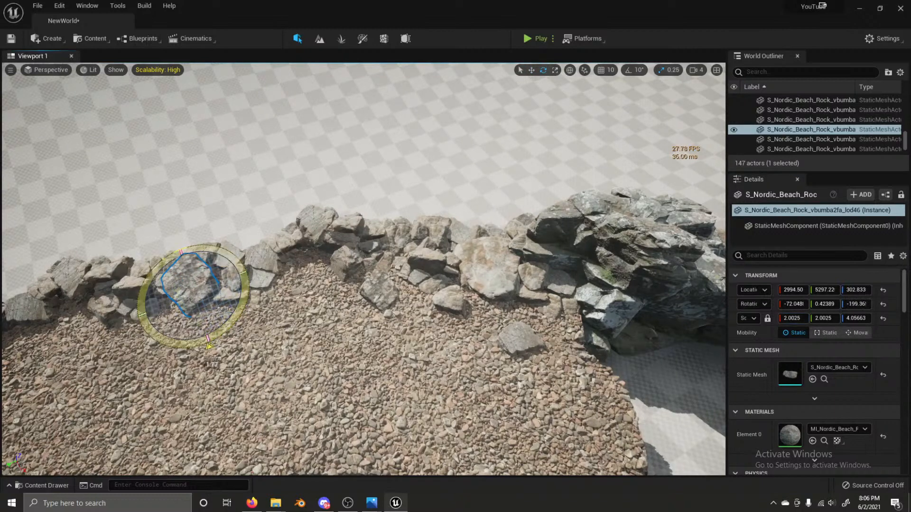
pyautogui.moveTo(211, 363); pyautogui.dragTo(305, 248)
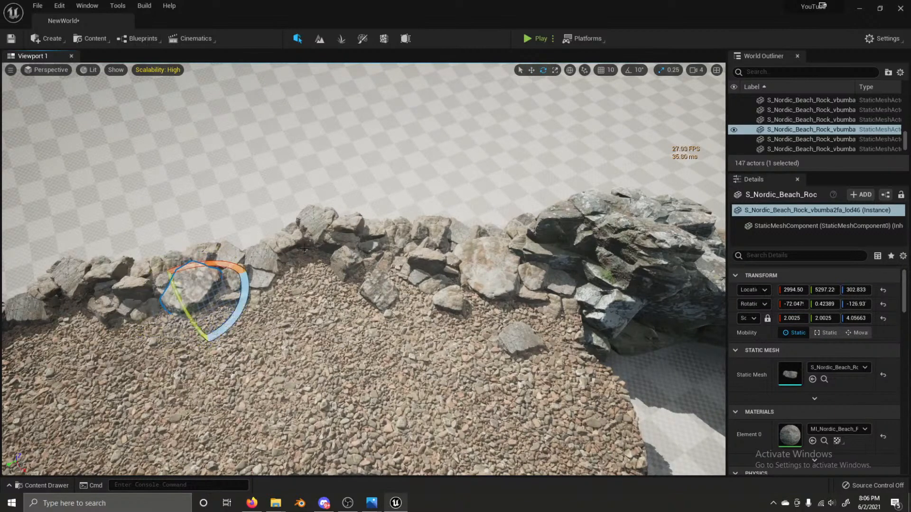
pyautogui.click(377, 207)
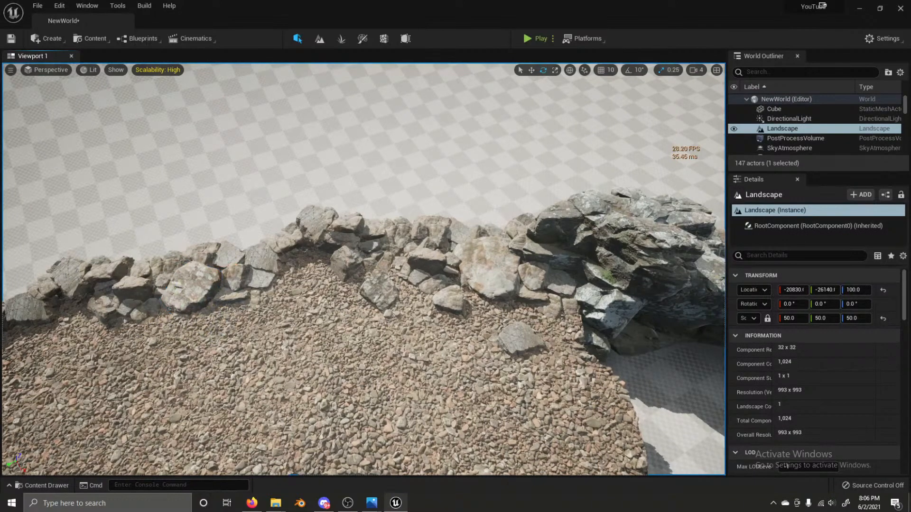
# Step: Duplicate the four small rocks beside the cliff and move the copies along the inner side of the wall
pyautogui.moveTo(376, 207); pyautogui.dragTo(376, 211, button='right')
pyautogui.click(574, 320)
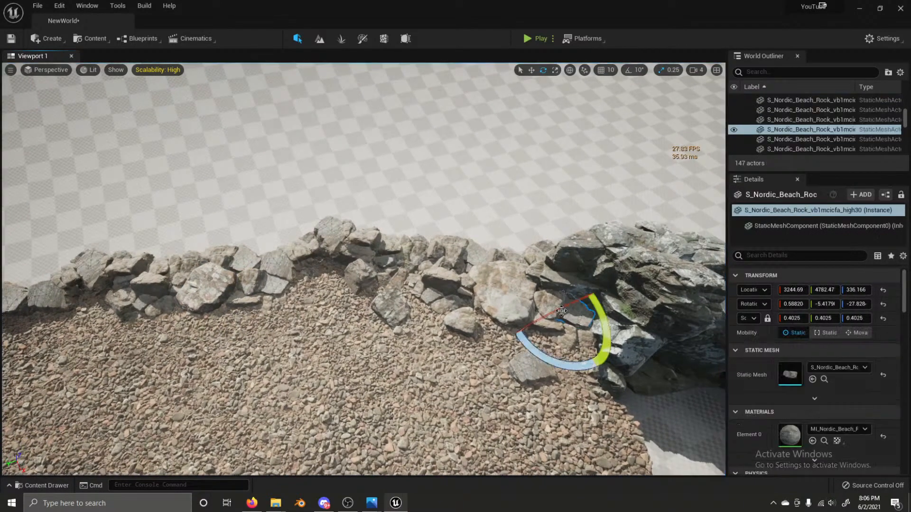
pyautogui.keyDown('ctrl'); pyautogui.click(547, 303); pyautogui.keyUp('ctrl')
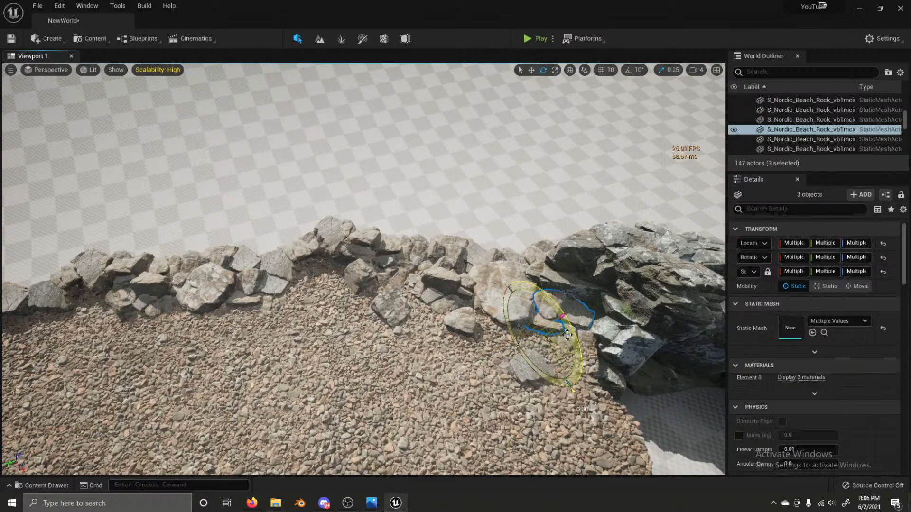
pyautogui.keyDown('ctrl'); pyautogui.click(560, 339); pyautogui.keyUp('ctrl')
pyautogui.press('w')
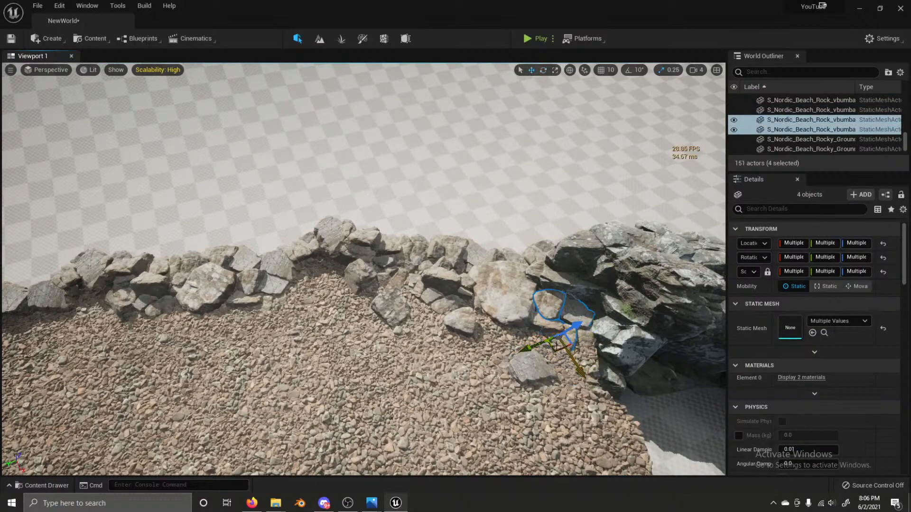
pyautogui.moveTo(555, 343); pyautogui.dragTo(525, 332, button='right')
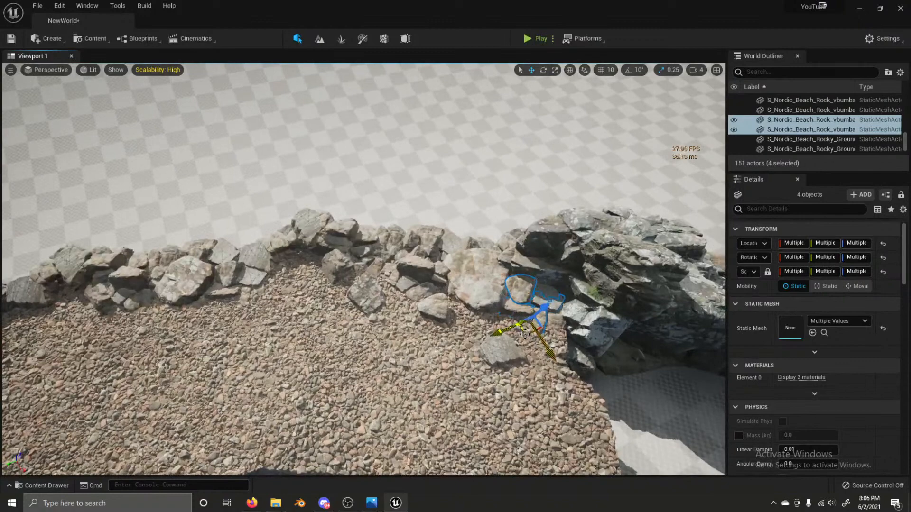
pyautogui.moveTo(525, 334); pyautogui.dragTo(235, 299)
# Step: Rotate and push the four copied rocks into the recess in the wall, and shift the adjacent larger rock towards them
pyautogui.press('e')
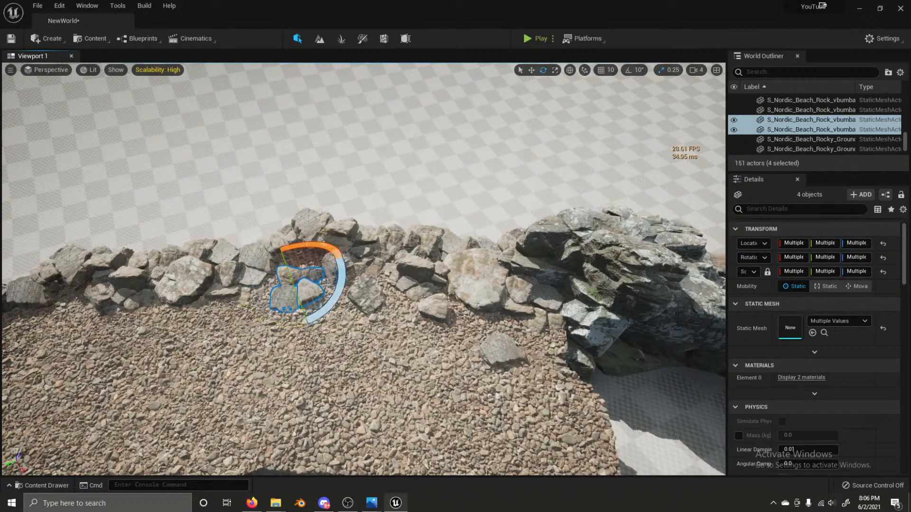
pyautogui.press('w')
pyautogui.moveTo(297, 301); pyautogui.dragTo(305, 278)
pyautogui.click(347, 275)
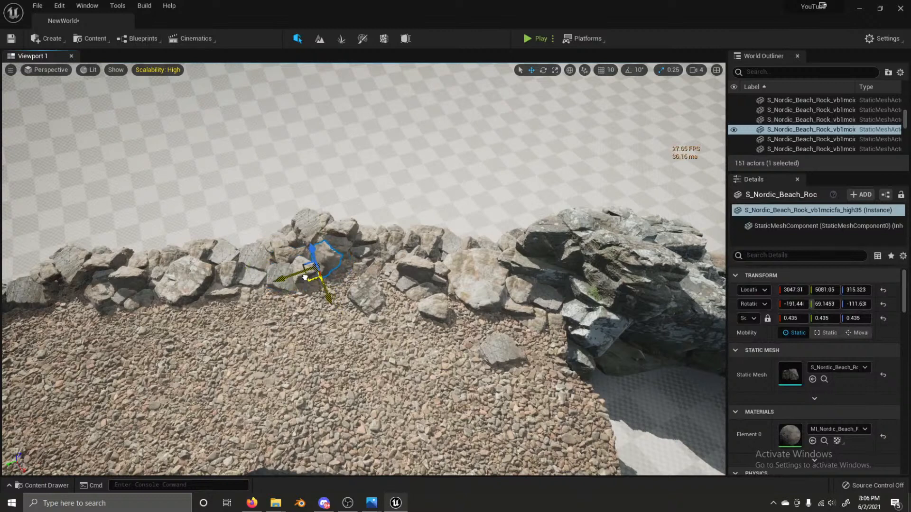
# Step: Duplicate a small wall rock and place the copy on the gravel in front of the recess
pyautogui.click(253, 282)
pyautogui.moveTo(246, 291); pyautogui.dragTo(313, 347)
pyautogui.moveTo(312, 316); pyautogui.dragTo(311, 310)
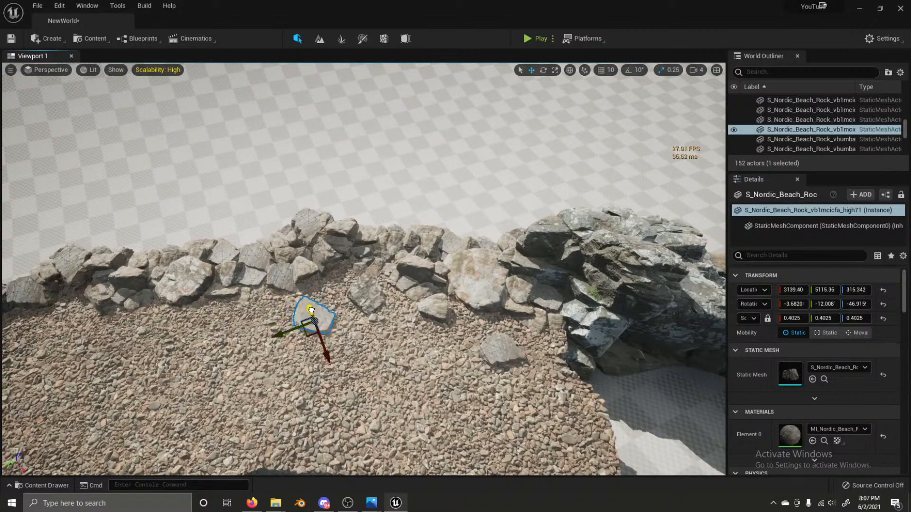
pyautogui.click(490, 357)
pyautogui.keyDown('alt'); pyautogui.moveTo(489, 359); pyautogui.dragTo(410, 343); pyautogui.keyUp('alt')
pyautogui.press('e')
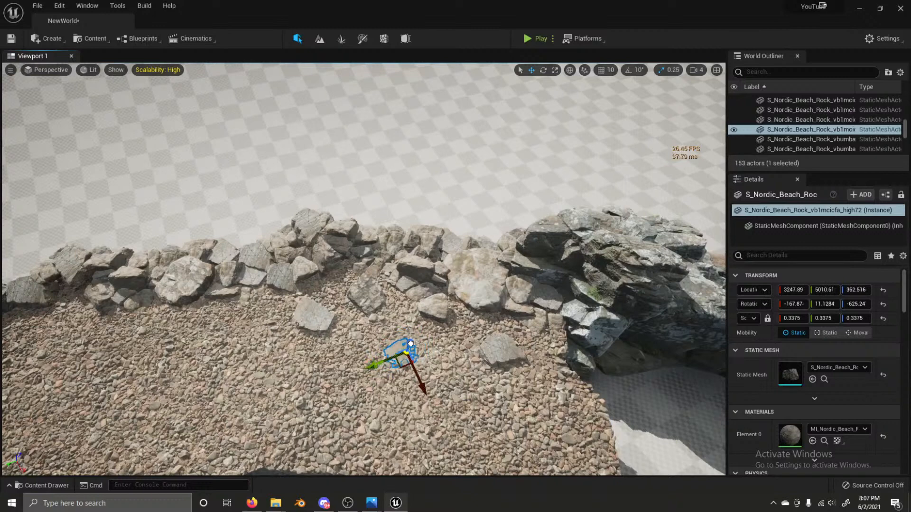
pyautogui.press('Escape')
# Step: Duplicate the small rock at the wall's foot, place the copy farther out on the gravel, and rotate it to about 61° around Z
pyautogui.click(417, 339)
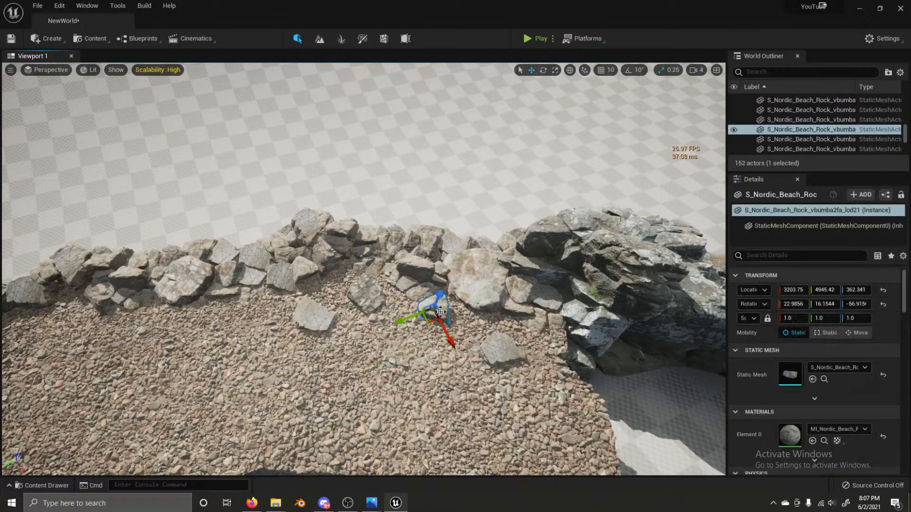
pyautogui.moveTo(431, 323); pyautogui.dragTo(407, 419)
pyautogui.press('e')
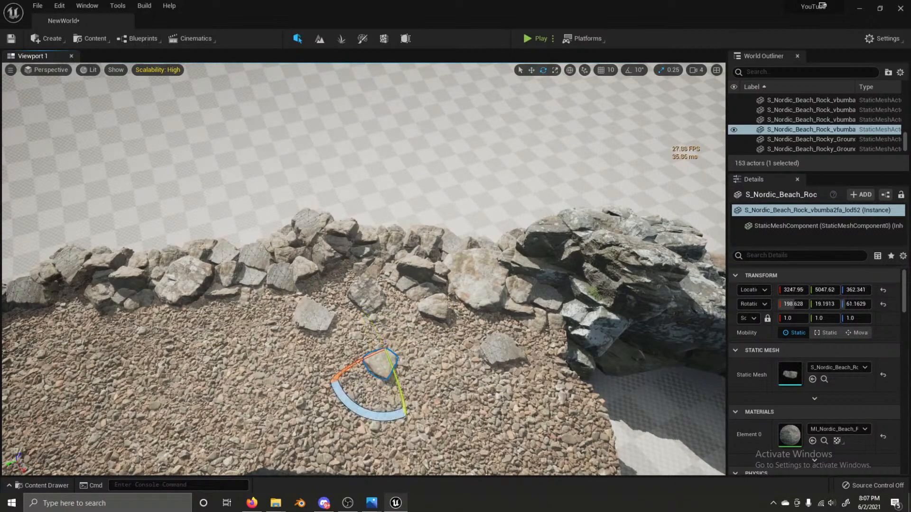
pyautogui.click(407, 419)
# Step: Move the copied rock back towards the wall and sink it into the gravel to a height of about 350
pyautogui.press('f')
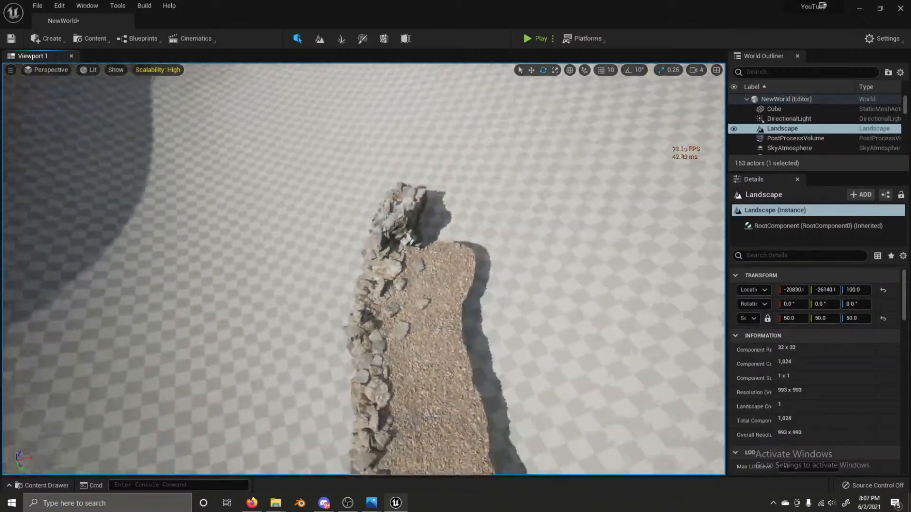
pyautogui.moveTo(407, 418); pyautogui.dragTo(356, 332, button='right')
pyautogui.press('w')
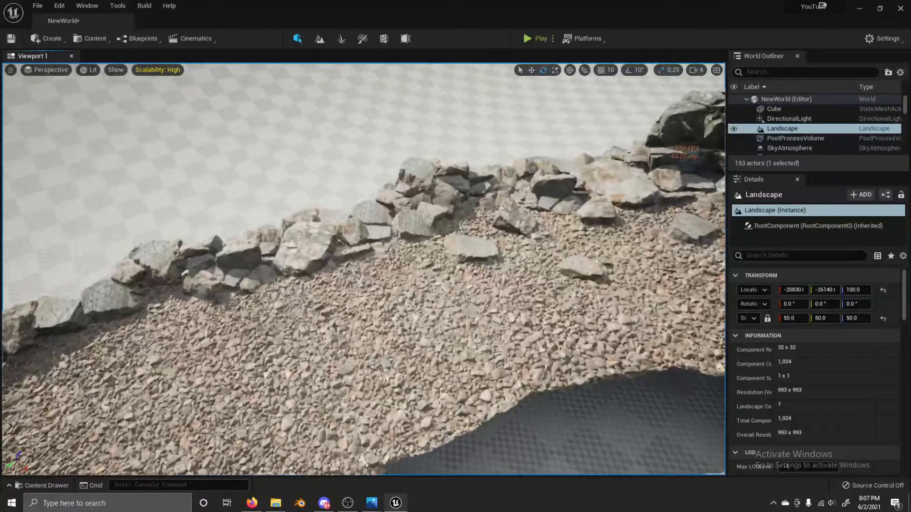
pyautogui.click(588, 282)
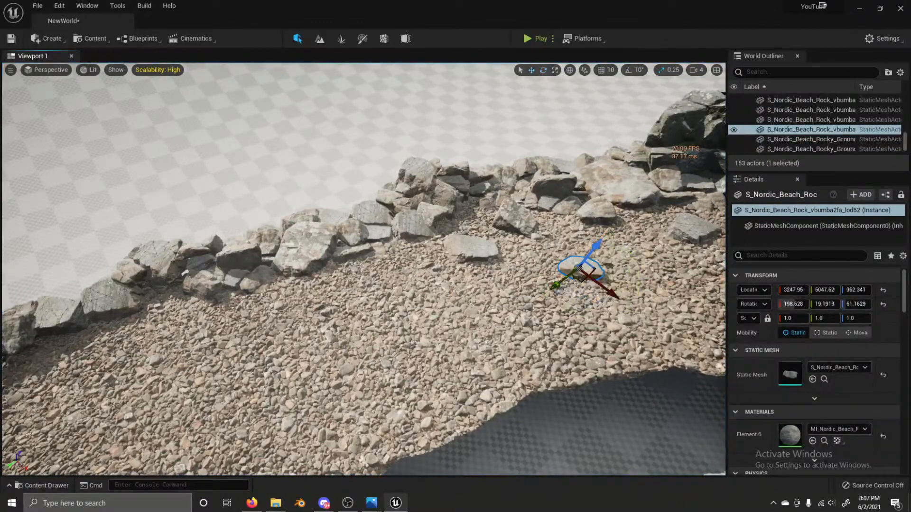
pyautogui.moveTo(584, 262); pyautogui.dragTo(568, 222)
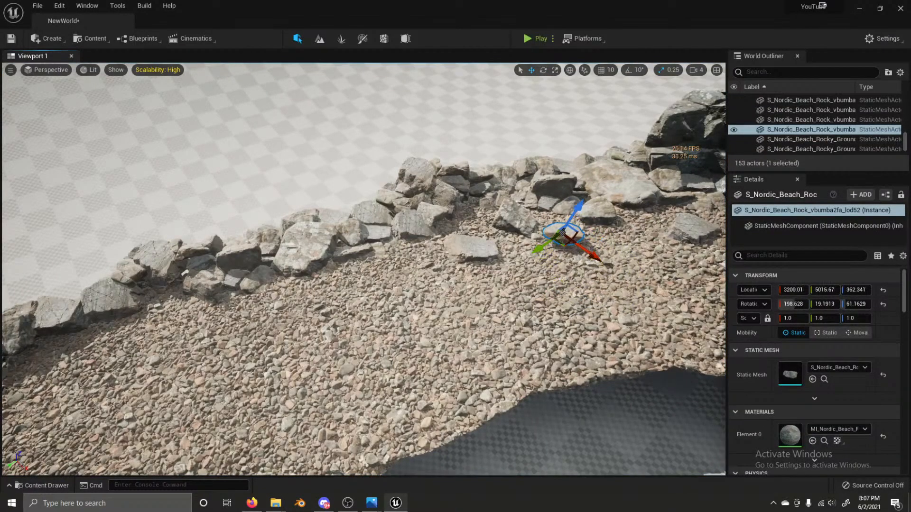
pyautogui.moveTo(565, 237); pyautogui.dragTo(553, 233, button='right')
pyautogui.moveTo(586, 203); pyautogui.dragTo(582, 213)
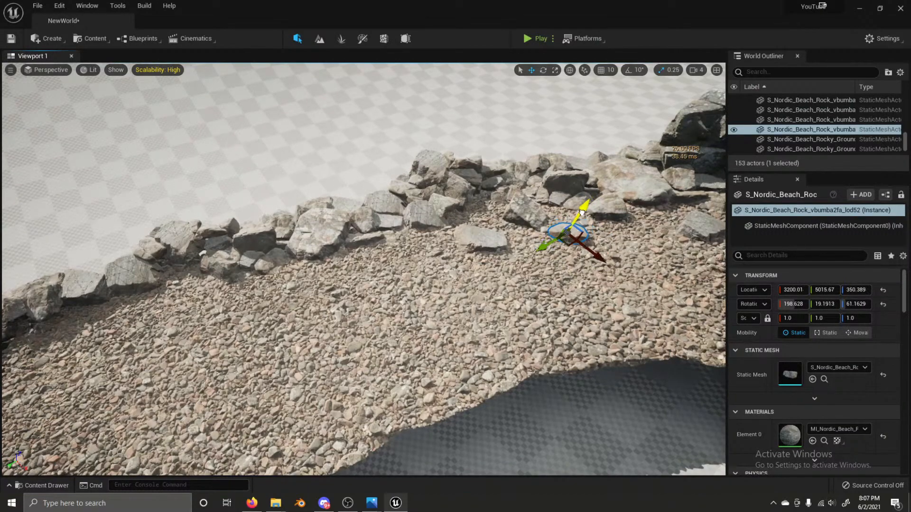
# Step: Duplicate the cluster of five rocks beside the large boulder and move the copies along the wall to the far bend
pyautogui.moveTo(582, 212); pyautogui.dragTo(530, 312, button='right')
pyautogui.moveTo(402, 305); pyautogui.dragTo(418, 219, button='right')
pyautogui.click(590, 264)
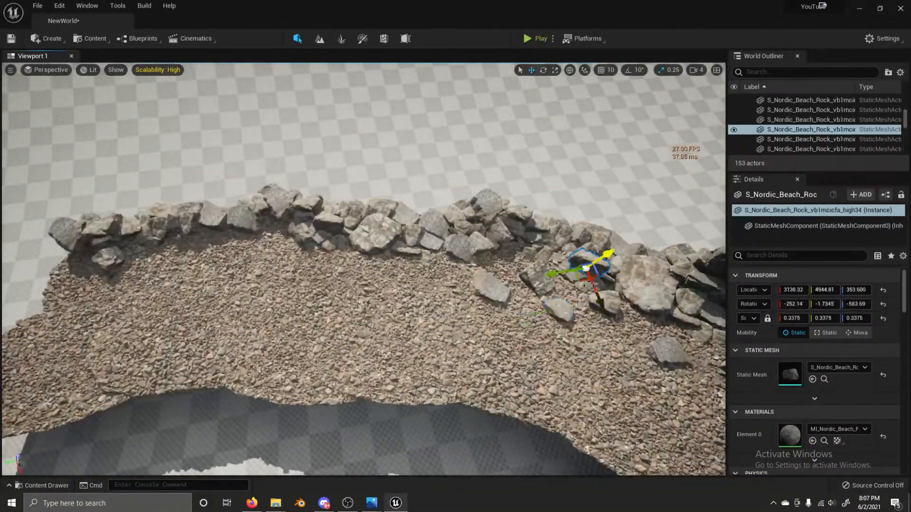
pyautogui.keyDown('ctrl'); pyautogui.click(609, 279); pyautogui.keyUp('ctrl')
pyautogui.keyDown('ctrl'); pyautogui.click(603, 298); pyautogui.keyUp('ctrl')
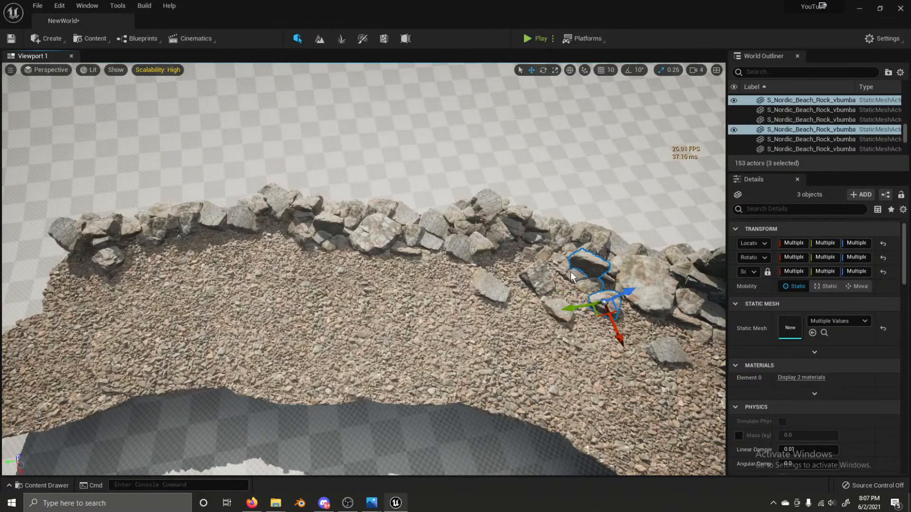
pyautogui.keyDown('ctrl'); pyautogui.click(571, 273); pyautogui.keyUp('ctrl')
pyautogui.keyDown('ctrl'); pyautogui.click(591, 288); pyautogui.keyUp('ctrl')
pyautogui.hotkey('ctrl', 'd')
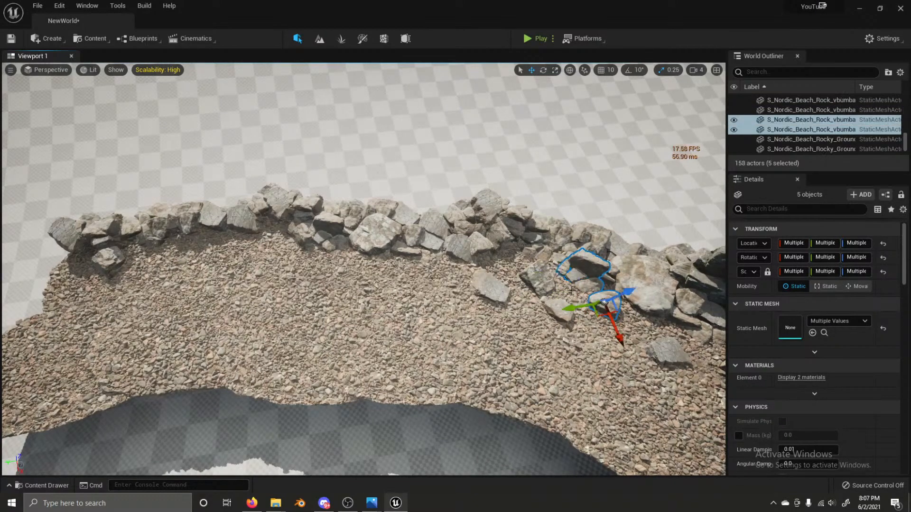
pyautogui.moveTo(603, 317); pyautogui.dragTo(236, 293)
# Step: Rotate the five copied rocks and push them into the wall's inner corner, partly sunk into the gravel
pyautogui.press('e')
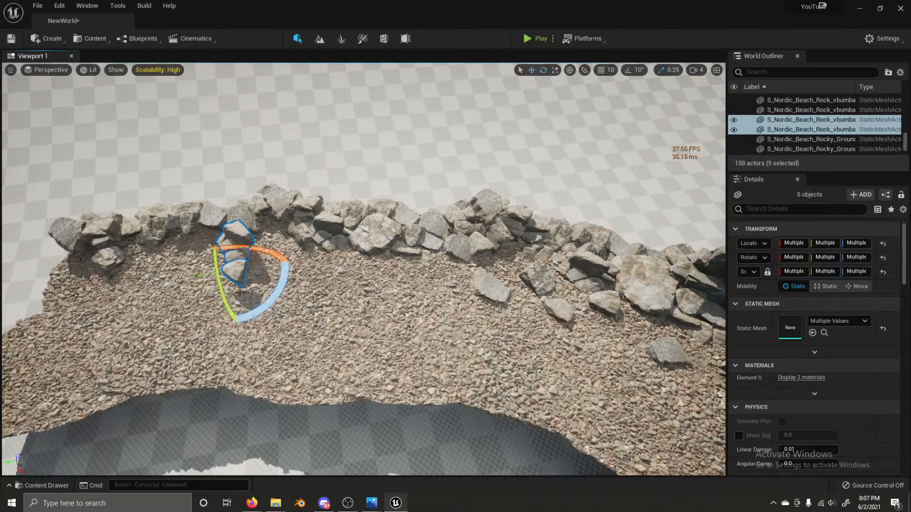
pyautogui.moveTo(265, 266); pyautogui.dragTo(290, 276)
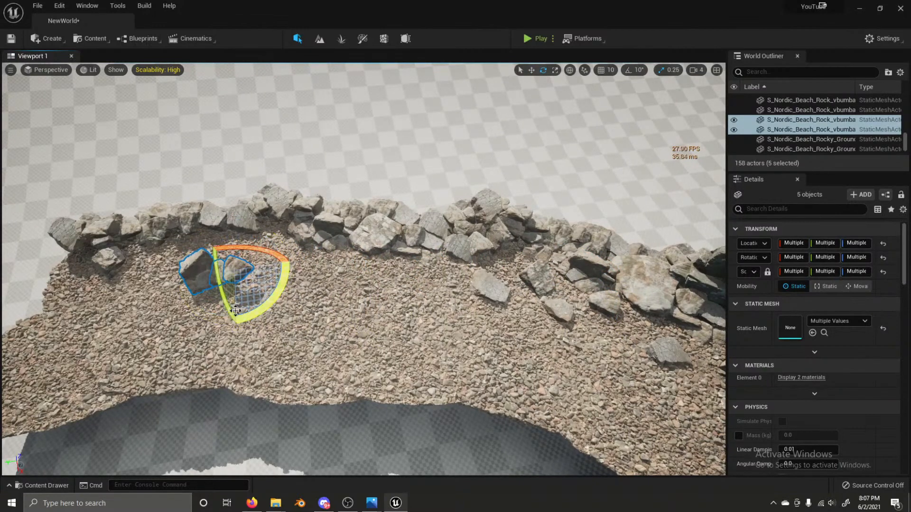
pyautogui.press('w')
pyautogui.moveTo(222, 281); pyautogui.dragTo(266, 220)
pyautogui.press('e')
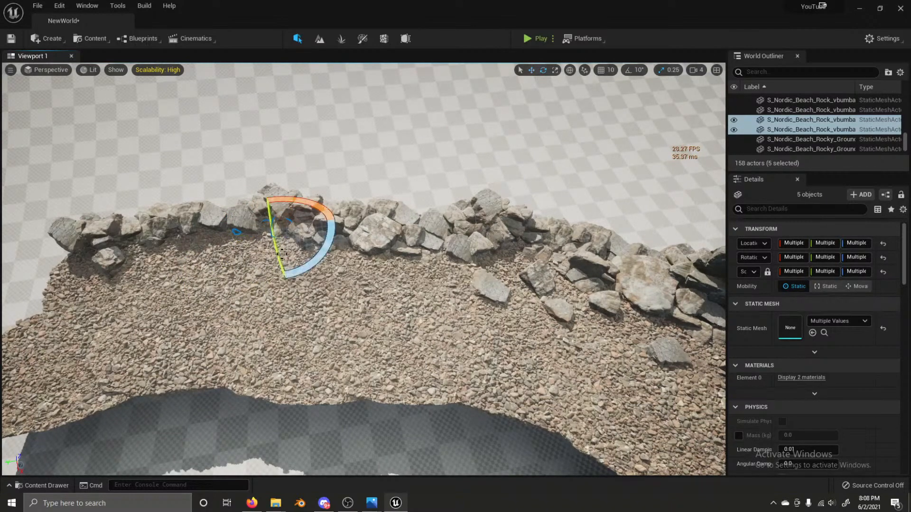
pyautogui.moveTo(304, 268)
pyautogui.mouseDown()
pyautogui.moveTo(315, 276)
pyautogui.moveTo(331, 256)
pyautogui.moveTo(304, 265)
pyautogui.mouseUp()
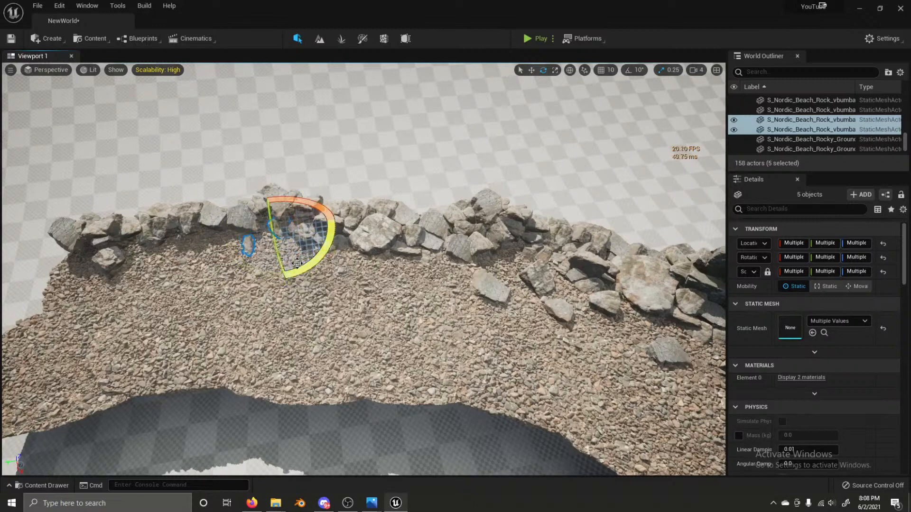
pyautogui.press('w')
pyautogui.moveTo(271, 218); pyautogui.dragTo(270, 212)
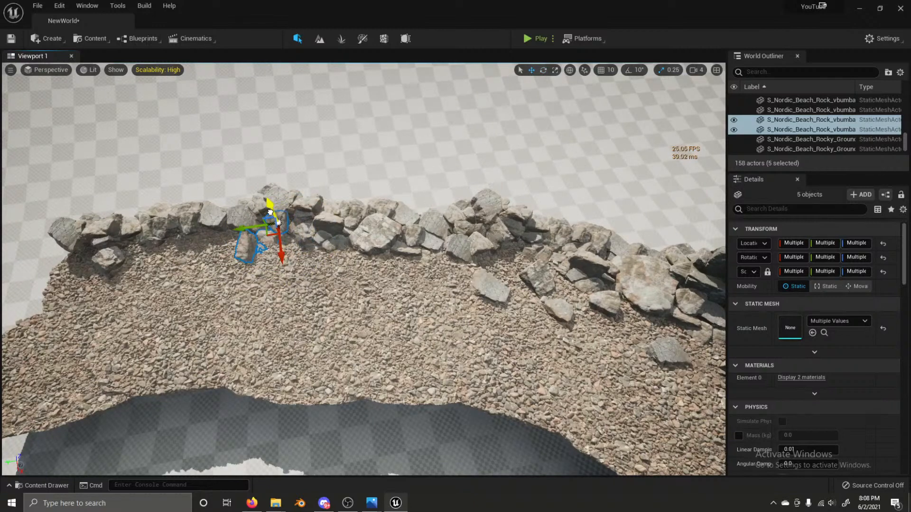
# Step: Duplicate a small rock at the wall's foot, move it onto the gravel, and enlarge it to a uniform scale of about 1.01
pyautogui.click(271, 263)
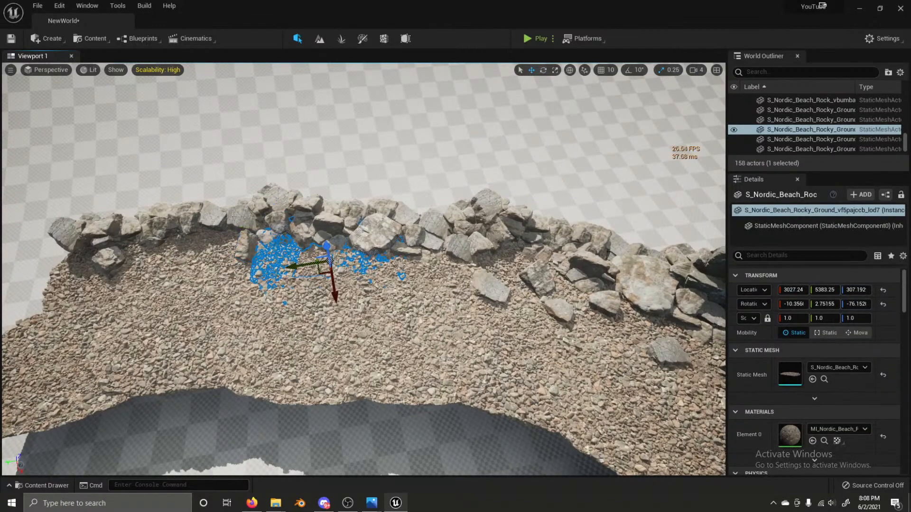
pyautogui.click(317, 246)
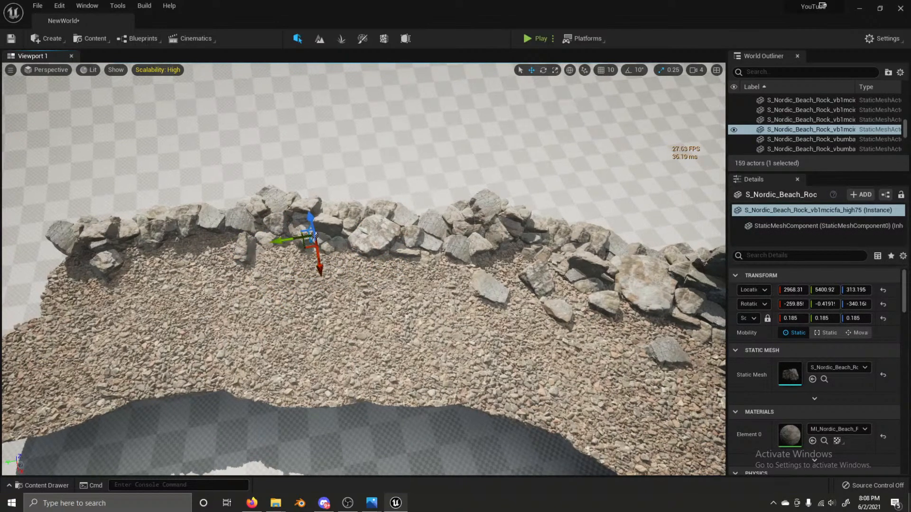
pyautogui.click(313, 235)
pyautogui.moveTo(304, 247); pyautogui.dragTo(278, 244)
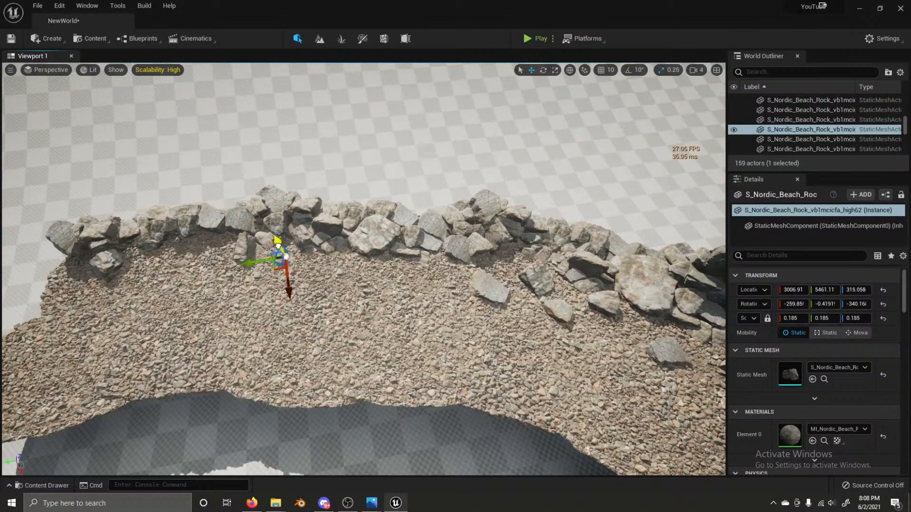
pyautogui.moveTo(792, 318); pyautogui.dragTo(856, 319)
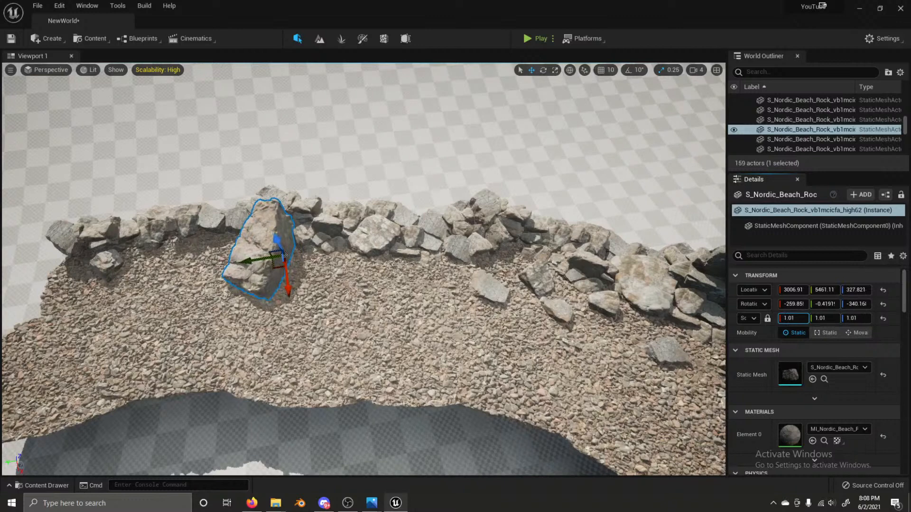
# Step: Rotate the enlarged rock so it lies flat against the wall and sink it to a height of about 234
pyautogui.press('e')
pyautogui.moveTo(307, 230); pyautogui.dragTo(359, 233)
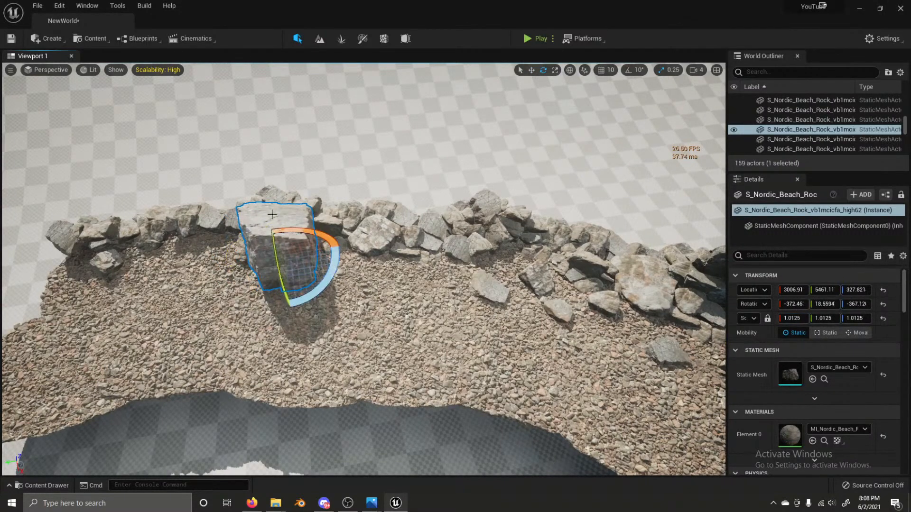
pyautogui.moveTo(277, 260)
pyautogui.mouseDown()
pyautogui.moveTo(276, 247)
pyautogui.moveTo(277, 256)
pyautogui.mouseUp()
pyautogui.press('w')
pyautogui.press('e')
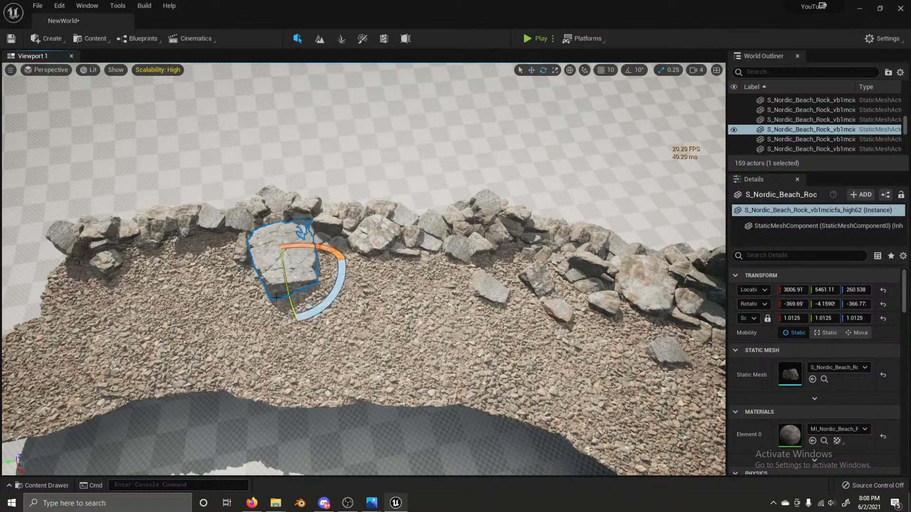
pyautogui.moveTo(320, 300); pyautogui.dragTo(301, 327)
pyautogui.press('w')
pyautogui.press('e')
pyautogui.press('w')
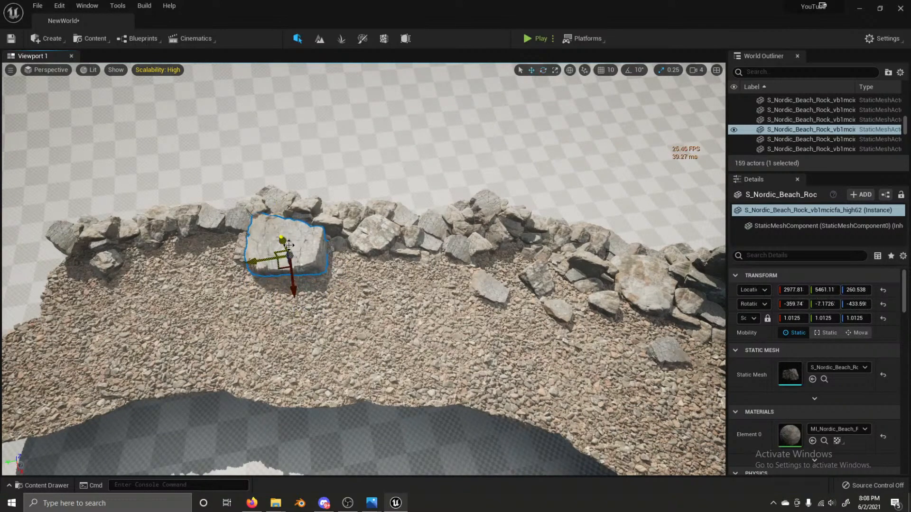
pyautogui.press('e')
pyautogui.moveTo(290, 244); pyautogui.dragTo(283, 248)
pyautogui.press('w')
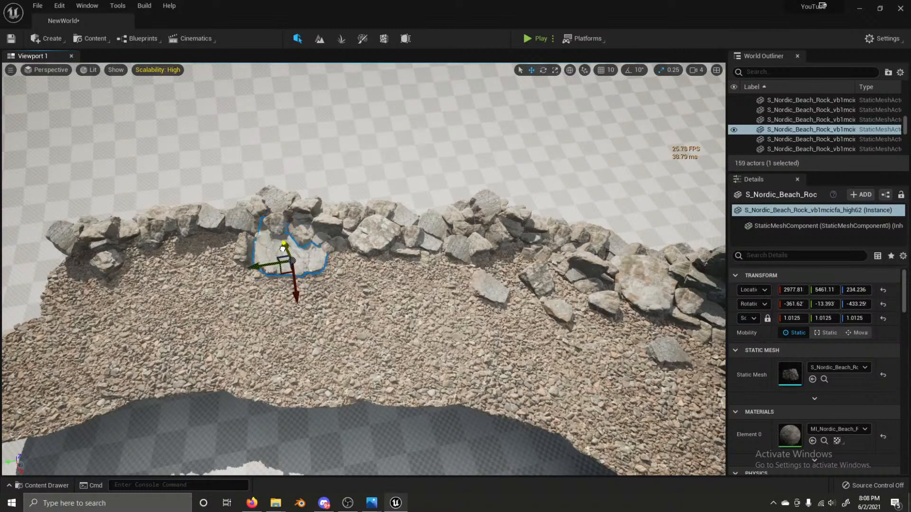
# Step: Push the enlarged rock through to the outer side of the wall, and delete it
pyautogui.click(288, 172)
pyautogui.moveTo(280, 222); pyautogui.dragTo(436, 227, button='right')
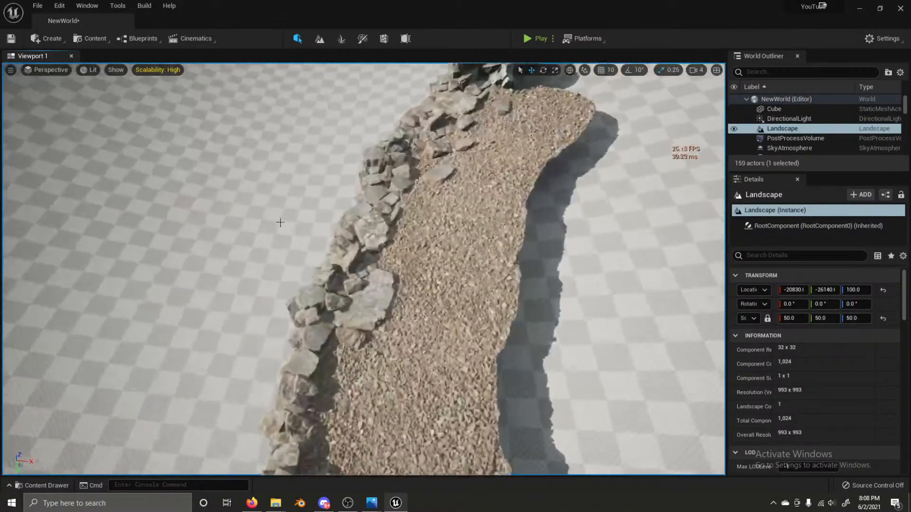
pyautogui.click(382, 296)
pyautogui.moveTo(388, 320); pyautogui.dragTo(338, 322)
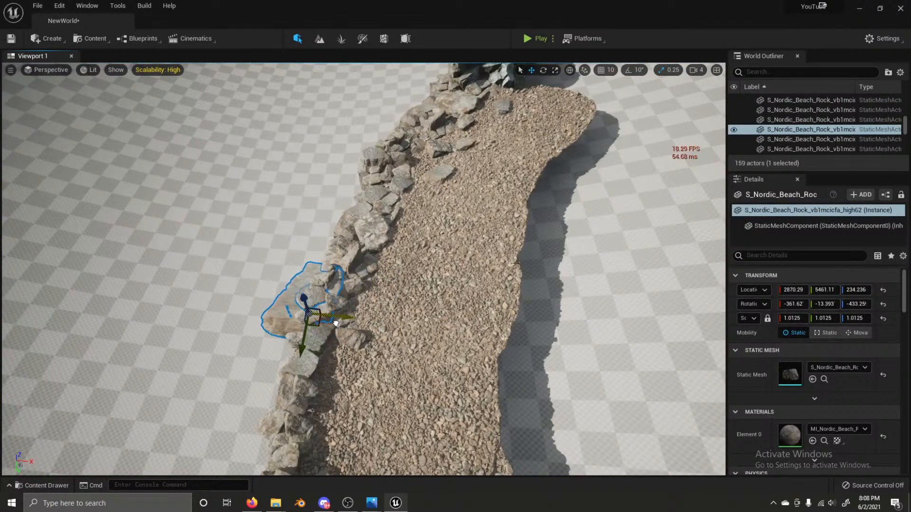
pyautogui.click(304, 218)
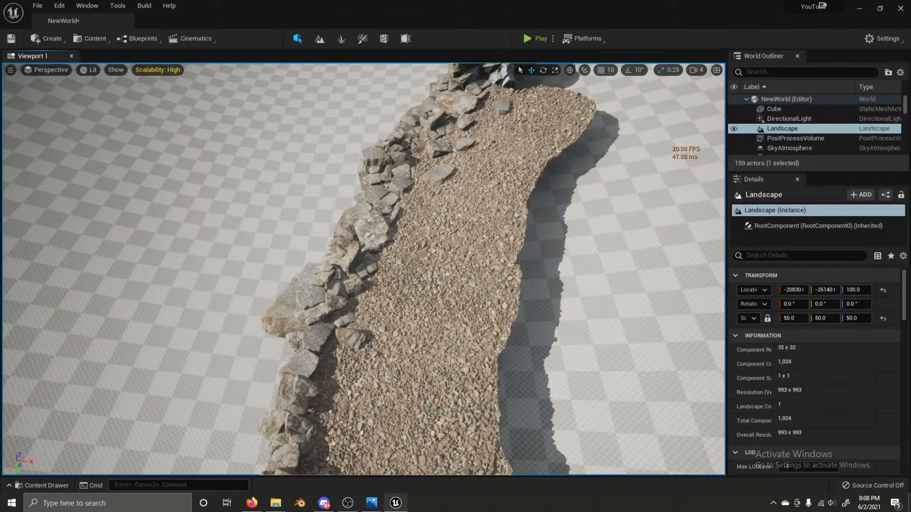
pyautogui.click(267, 317)
pyautogui.press('Delete')
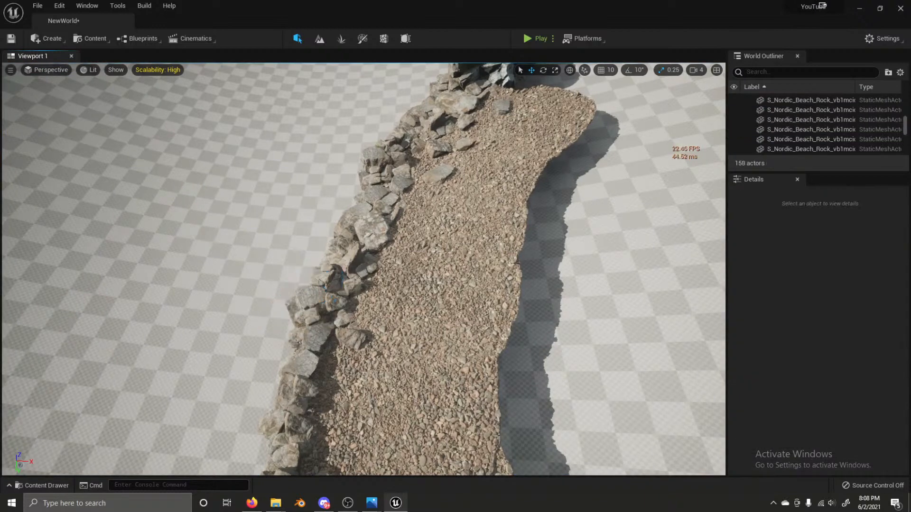
# Step: Duplicate two rocks from farther along the wall and place the copies on the gravel near the newly filled corner
pyautogui.click(400, 185)
pyautogui.moveTo(401, 205); pyautogui.dragTo(413, 323)
pyautogui.moveTo(426, 311)
pyautogui.mouseDown()
pyautogui.moveTo(401, 313)
pyautogui.moveTo(411, 315)
pyautogui.mouseUp()
pyautogui.click(435, 152)
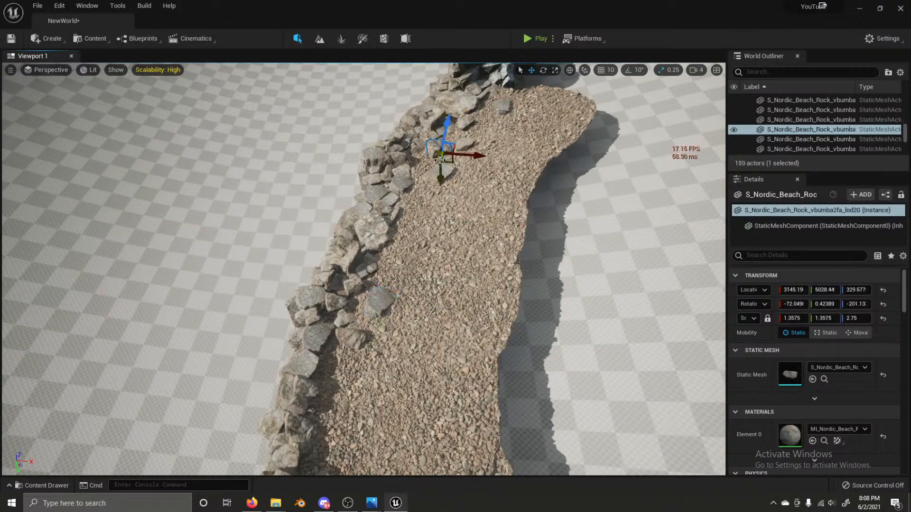
pyautogui.keyDown('alt'); pyautogui.moveTo(443, 173); pyautogui.dragTo(419, 343); pyautogui.keyUp('alt')
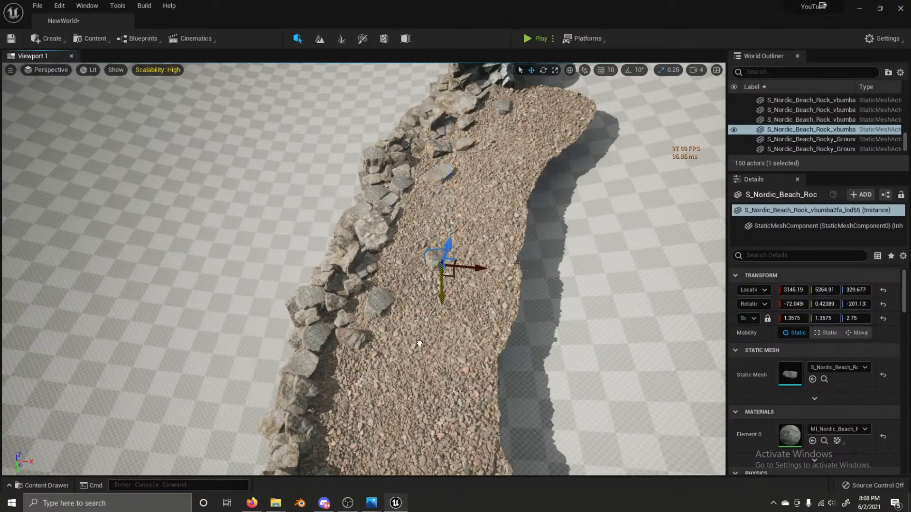
pyautogui.moveTo(471, 268); pyautogui.dragTo(441, 276)
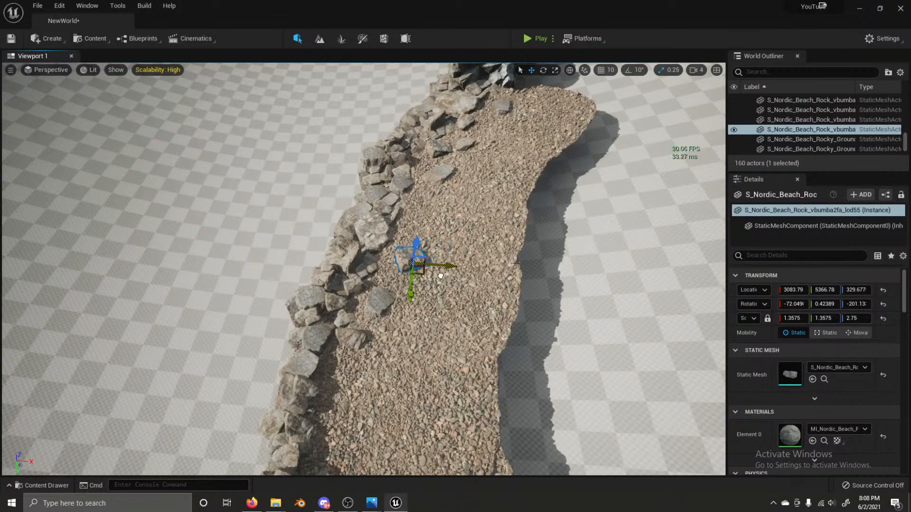
# Step: Duplicate the rock at the wall's foot, place the copy on the gravel beside the two new rocks, and turn it around Z
pyautogui.click(365, 339)
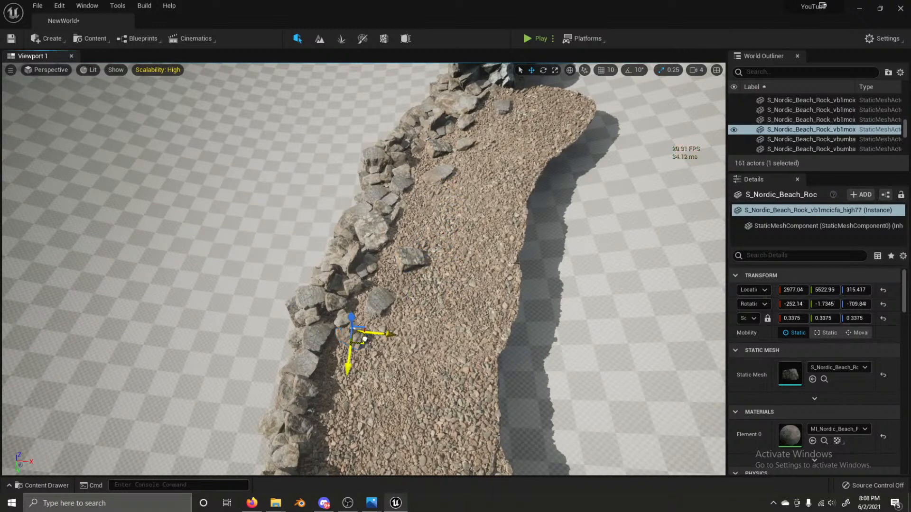
pyautogui.keyDown('alt'); pyautogui.moveTo(366, 338); pyautogui.dragTo(433, 280); pyautogui.keyUp('alt')
pyautogui.press('e')
pyautogui.press('w')
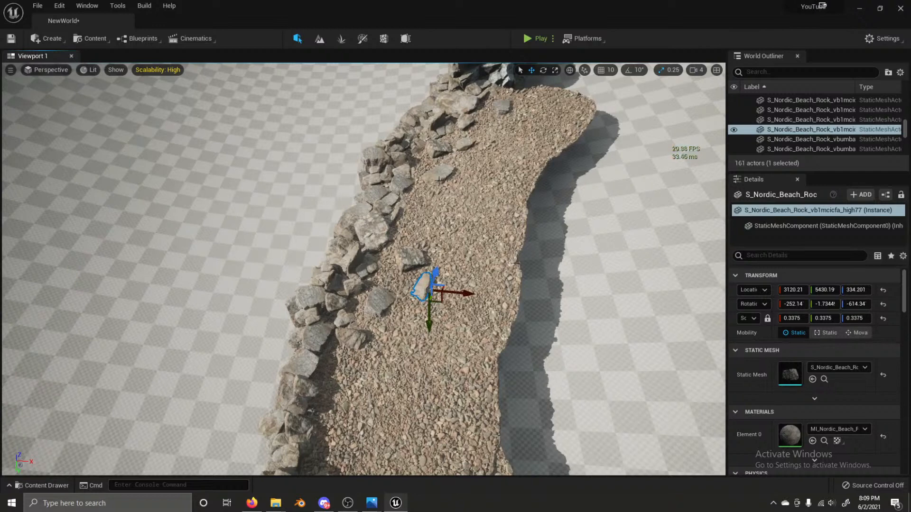
# Step: Duplicate three rocks from the far end of the wall and move the copies onto the bare gravel partway along it
pyautogui.click(458, 137)
pyautogui.click(486, 106)
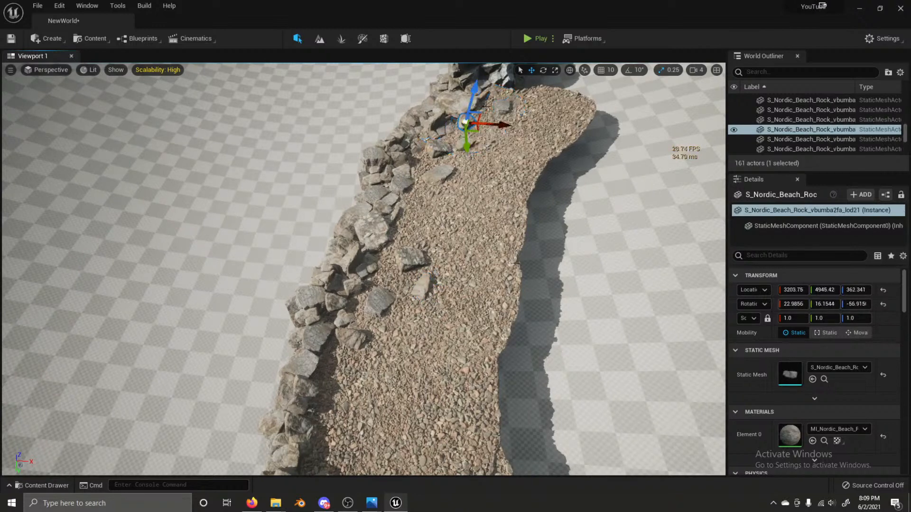
pyautogui.keyDown('ctrl'); pyautogui.click(465, 122); pyautogui.keyUp('ctrl')
pyautogui.moveTo(468, 138)
pyautogui.keyDown('alt'); pyautogui.mouseDown()
pyautogui.moveTo(428, 248)
pyautogui.moveTo(403, 261)
pyautogui.moveTo(361, 208)
pyautogui.moveTo(360, 223)
pyautogui.moveTo(418, 246)
pyautogui.moveTo(413, 257)
pyautogui.moveTo(476, 203)
pyautogui.mouseUp(); pyautogui.keyUp('alt')
pyautogui.press('e')
pyautogui.press('w')
pyautogui.moveTo(474, 172); pyautogui.dragTo(470, 152)
# Step: Rotate the three copied rocks as a group, shift them closer to the wall, and sink the one nearest the wall
pyautogui.press('e')
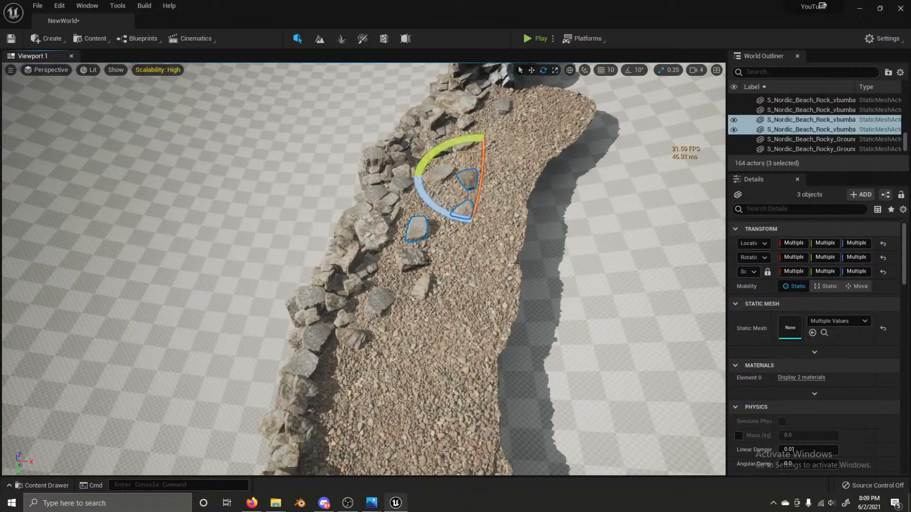
pyautogui.press('w')
pyautogui.moveTo(467, 209); pyautogui.dragTo(427, 207)
pyautogui.click(425, 257)
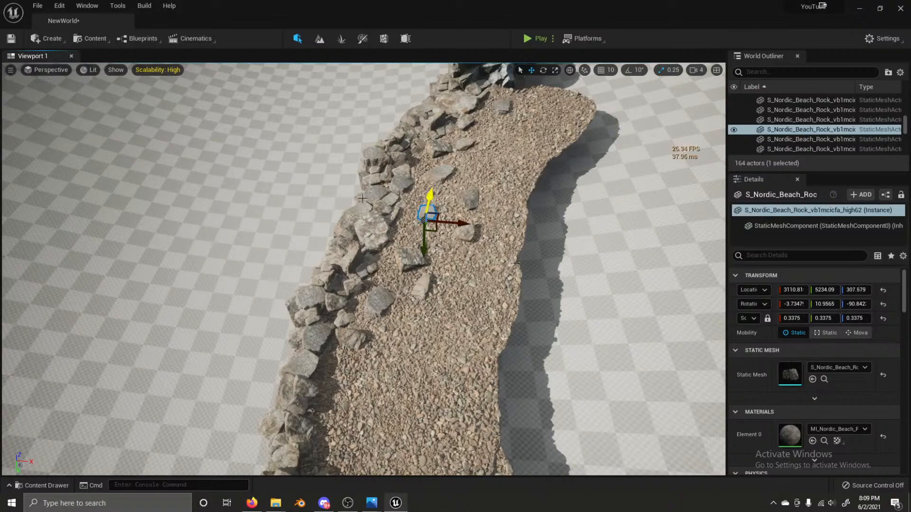
# Step: Lower the two copies floating above the gravel to heights of about 353 and 357
pyautogui.click(271, 176)
pyautogui.moveTo(271, 176); pyautogui.dragTo(251, 248)
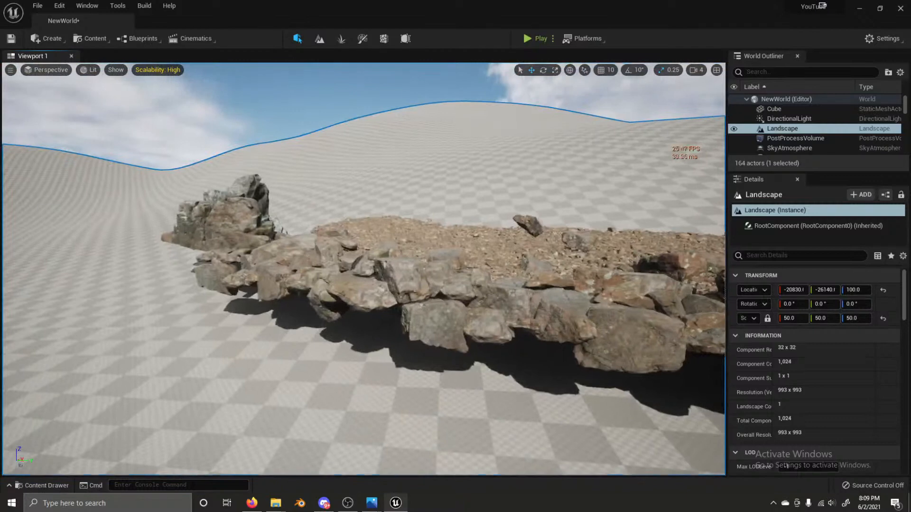
pyautogui.click(529, 222)
pyautogui.moveTo(527, 202); pyautogui.dragTo(515, 222)
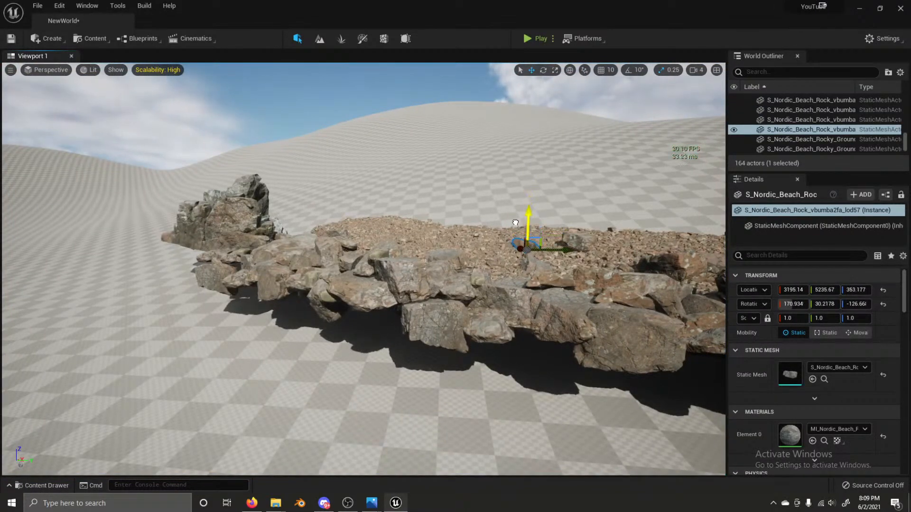
pyautogui.click(590, 246)
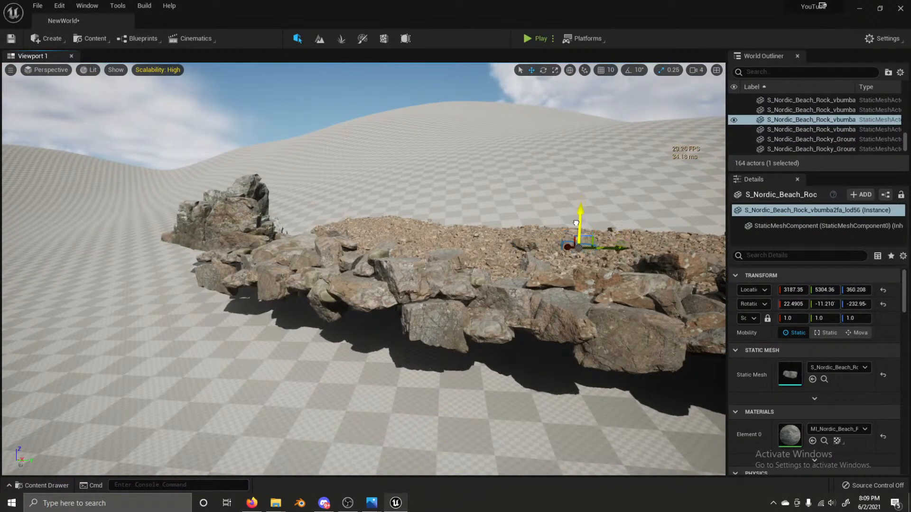
pyautogui.moveTo(575, 223); pyautogui.dragTo(576, 223)
# Step: Adjust the height of the larger rock behind the wall so it sits in the gravel
pyautogui.moveTo(435, 231); pyautogui.dragTo(527, 233, button='right')
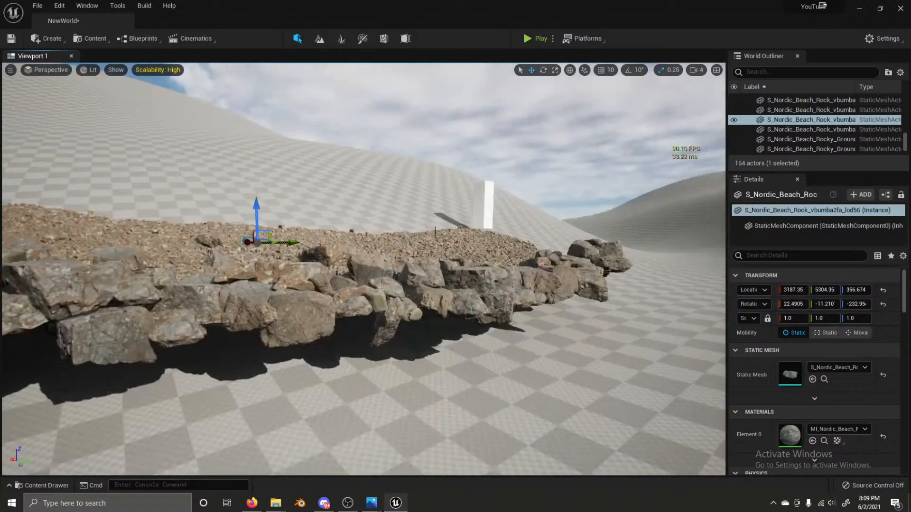
pyautogui.click(341, 246)
pyautogui.moveTo(332, 237); pyautogui.dragTo(328, 232, button='right')
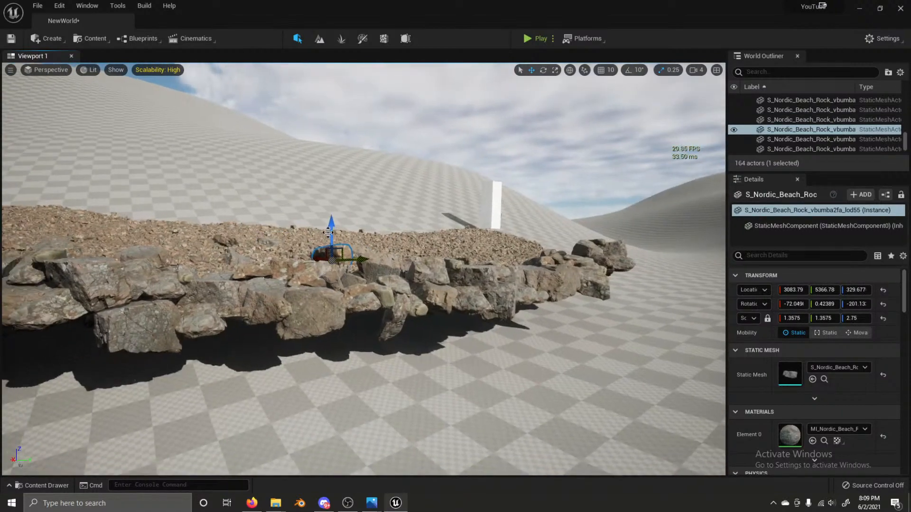
pyautogui.moveTo(328, 233); pyautogui.dragTo(331, 238)
pyautogui.moveTo(331, 239); pyautogui.dragTo(280, 239, button='right')
pyautogui.moveTo(451, 271); pyautogui.dragTo(478, 258, button='right')
pyautogui.click(313, 128)
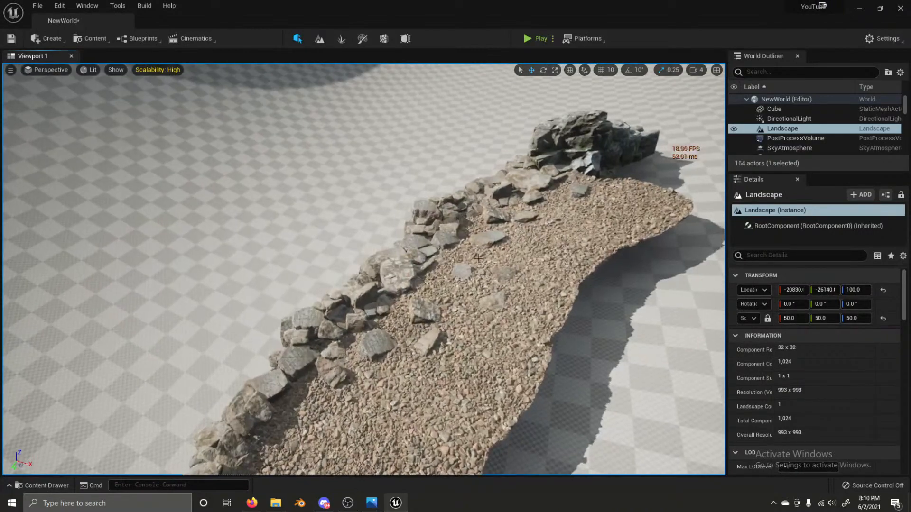
# Step: Duplicate the flat rock on the gravel twice, place the copies near the wall's end, and turn the second around Z to about -331°
pyautogui.moveTo(374, 348); pyautogui.dragTo(379, 332, button='right')
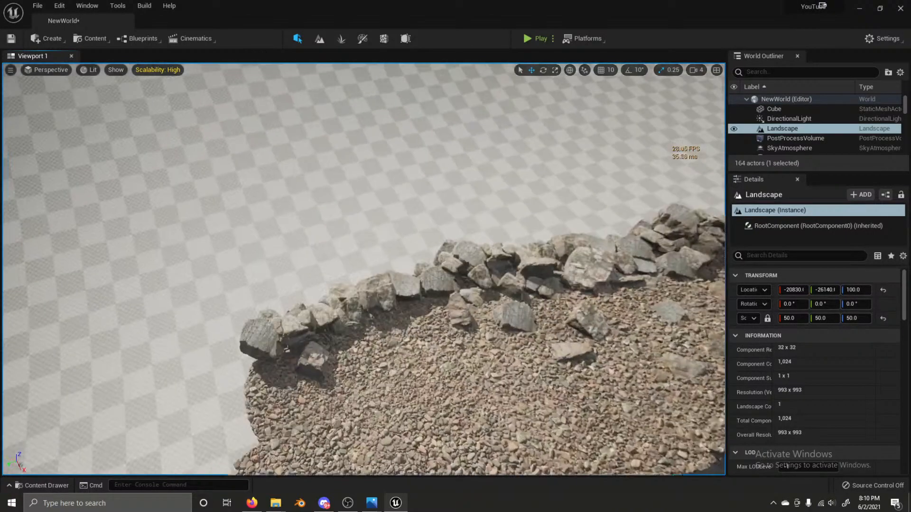
pyautogui.click(518, 316)
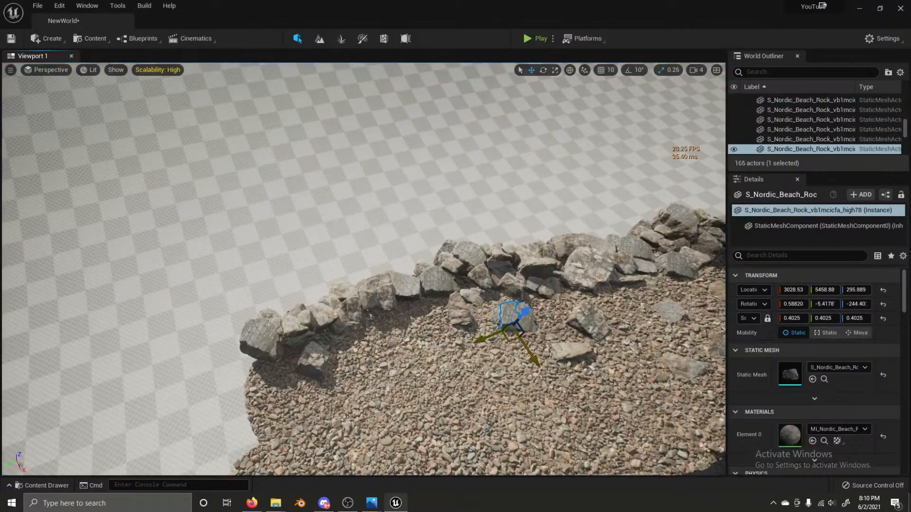
pyautogui.moveTo(517, 323); pyautogui.dragTo(381, 396)
pyautogui.press('e')
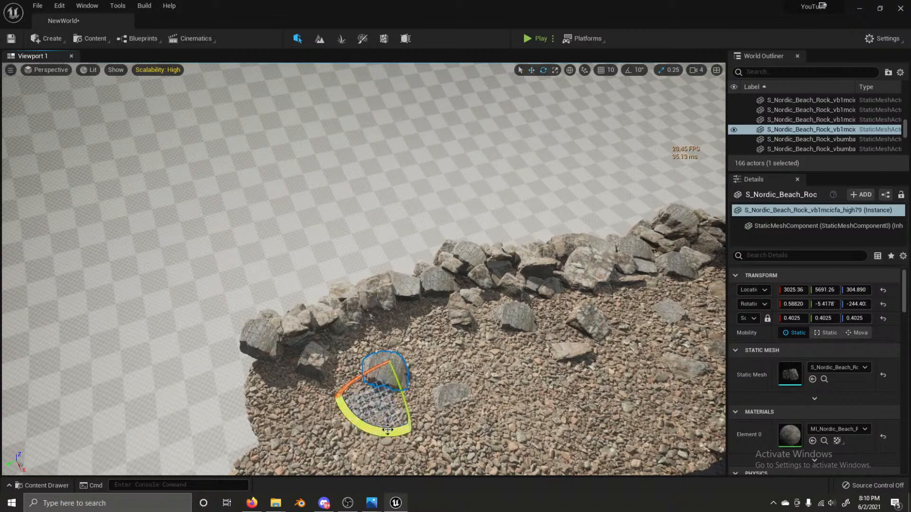
pyautogui.moveTo(388, 430); pyautogui.dragTo(413, 352)
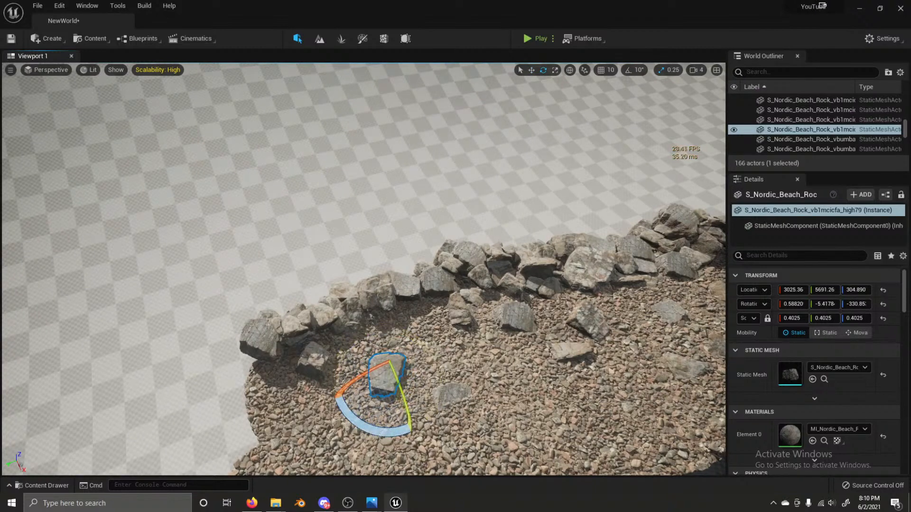
# Step: Duplicate the large pale rock on the wall's inner edge together with the grey rock farther along
pyautogui.click(590, 269)
pyautogui.keyDown('shift'); pyautogui.click(669, 266); pyautogui.keyUp('shift')
pyautogui.press('w')
pyautogui.keyDown('alt'); pyautogui.moveTo(668, 279); pyautogui.dragTo(665, 282); pyautogui.keyUp('alt')
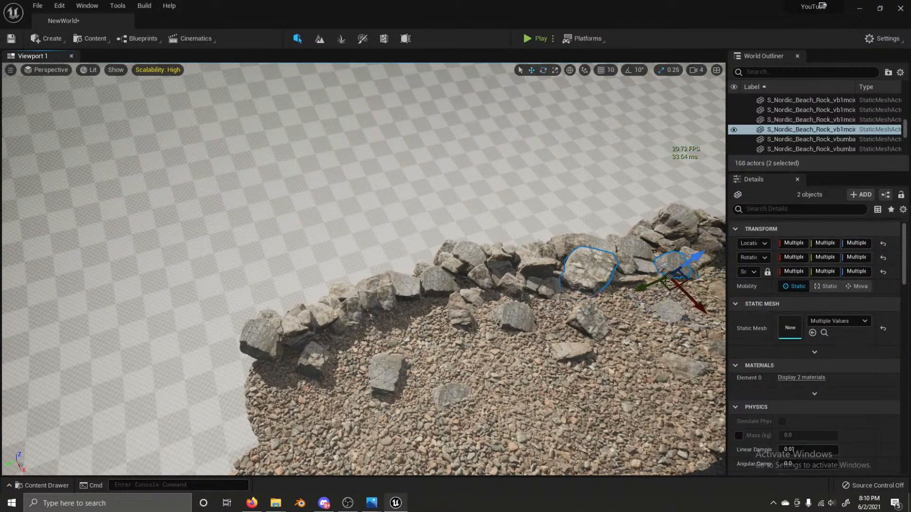
pyautogui.click(678, 296)
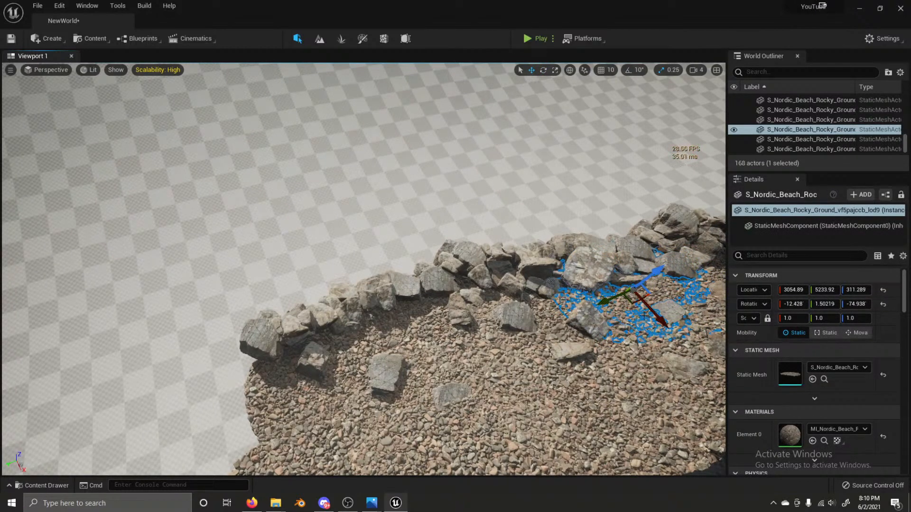
pyautogui.moveTo(643, 314); pyautogui.dragTo(495, 329)
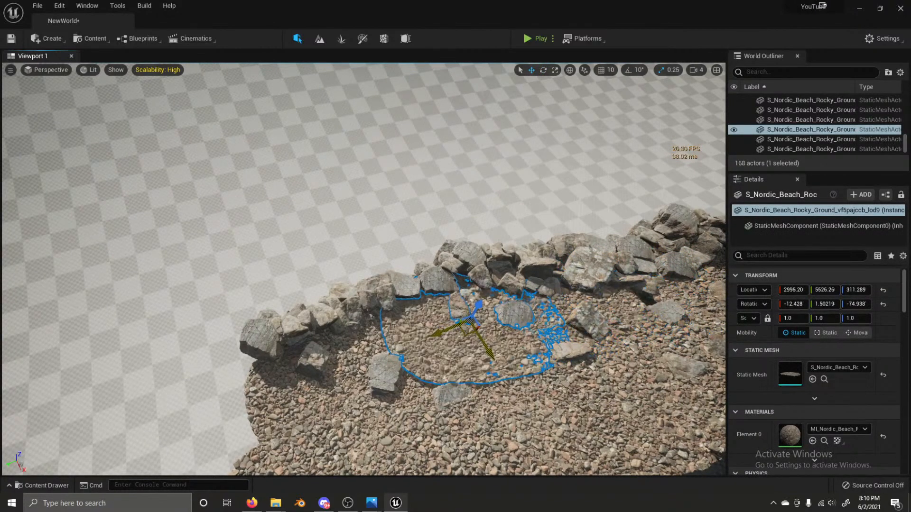
pyautogui.hotkey('ctrl', 'z')
pyautogui.hotkey('ctrl', 'z')
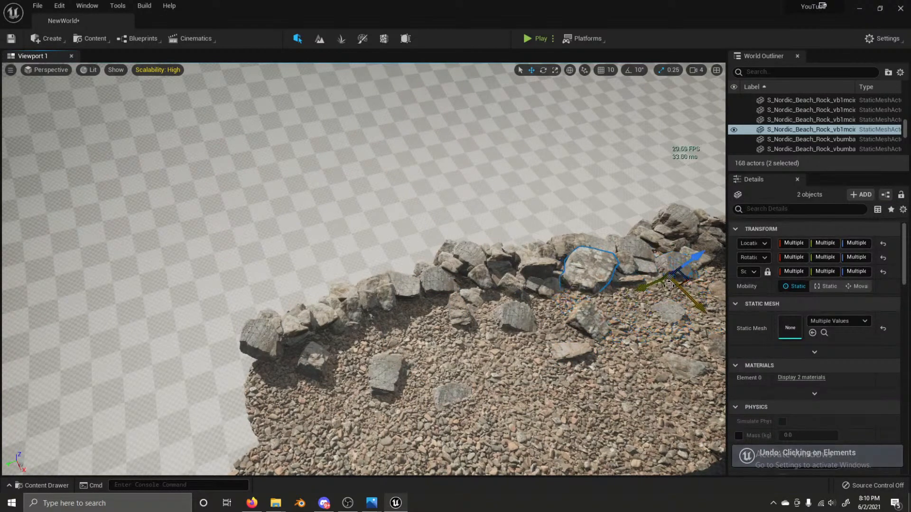
# Step: Move the two copies toward the wall's end, then turn the pale one around Z to about -92° and settle it against the wall
pyautogui.moveTo(669, 285); pyautogui.dragTo(405, 334)
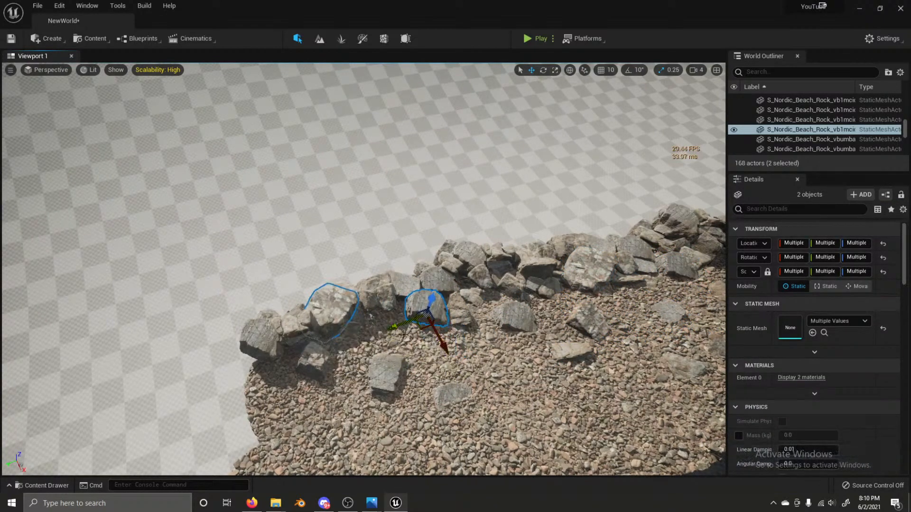
pyautogui.press('e')
pyautogui.click(347, 344)
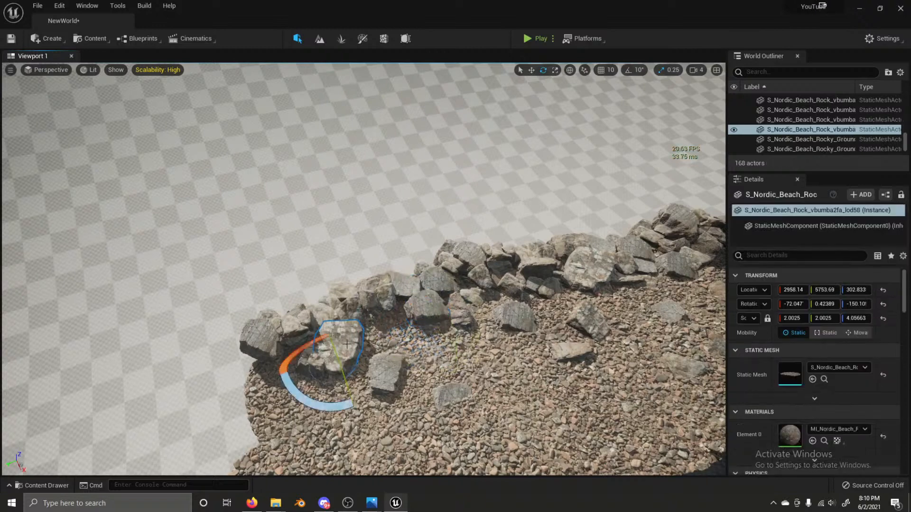
pyautogui.press('w')
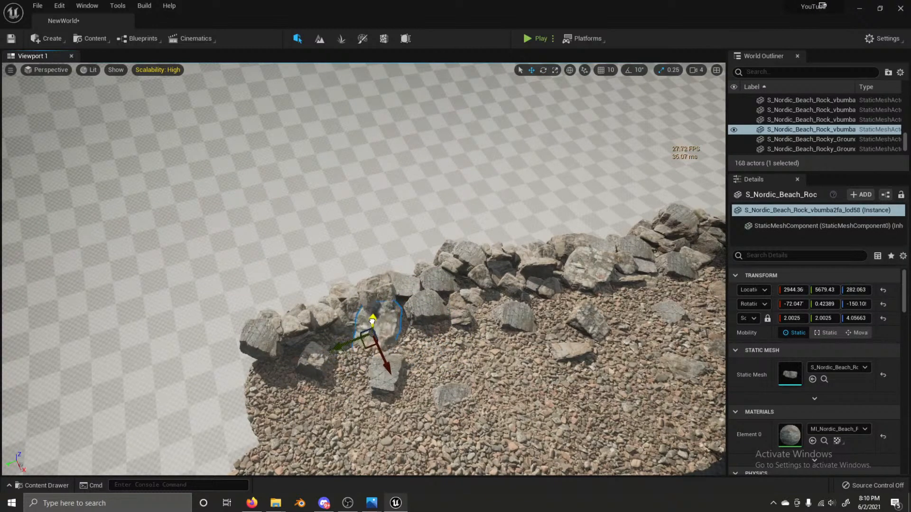
pyautogui.moveTo(363, 382); pyautogui.dragTo(340, 382)
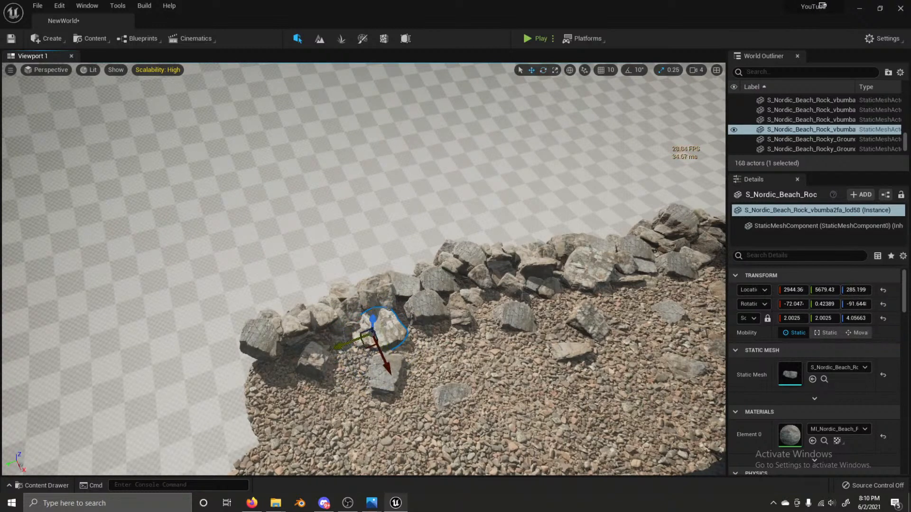
pyautogui.click(385, 341)
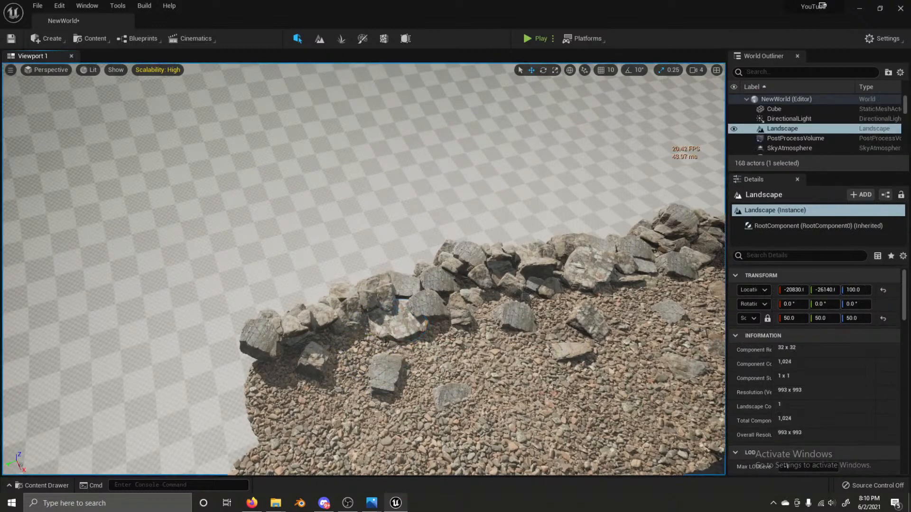
# Step: Select the twelve rocks scattered over the gravel along the inner side of the wall and duplicate them together
pyautogui.moveTo(324, 351); pyautogui.dragTo(470, 287, button='right')
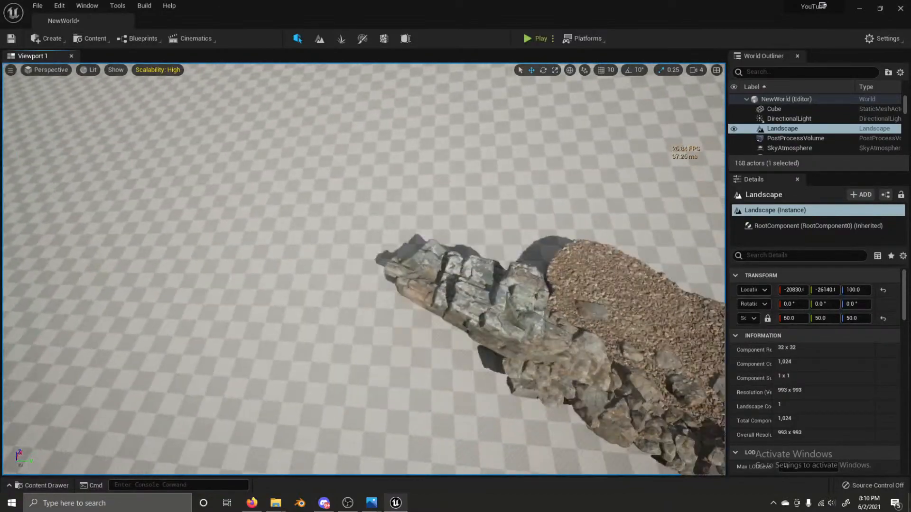
pyautogui.moveTo(364, 269); pyautogui.dragTo(469, 299, button='right')
pyautogui.click(389, 332)
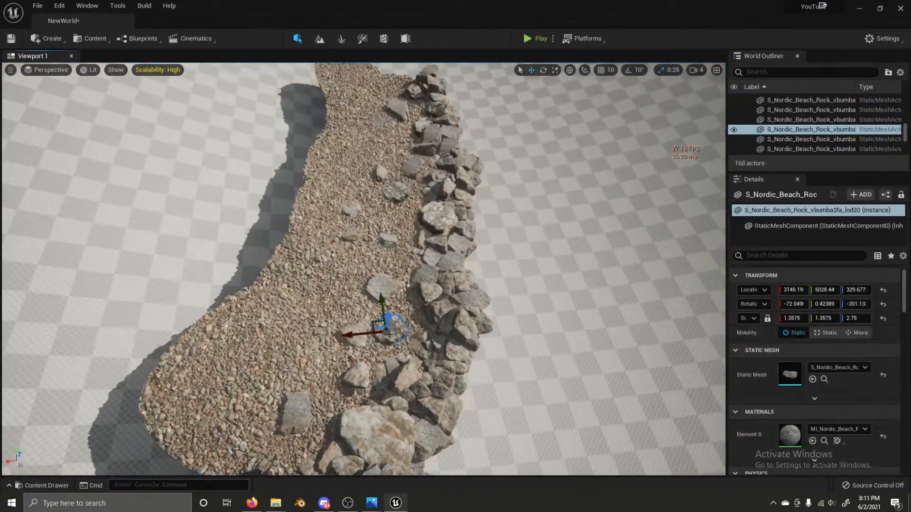
pyautogui.keyDown('ctrl'); pyautogui.click(358, 377); pyautogui.keyUp('ctrl')
pyautogui.keyDown('ctrl'); pyautogui.click(354, 335); pyautogui.keyUp('ctrl')
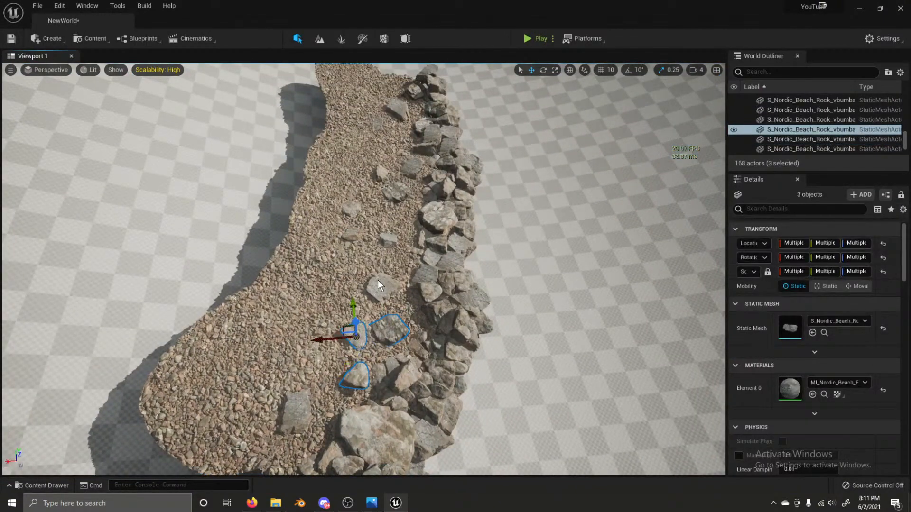
pyautogui.keyDown('ctrl'); pyautogui.click(384, 287); pyautogui.keyUp('ctrl')
pyautogui.keyDown('ctrl'); pyautogui.click(353, 235); pyautogui.keyUp('ctrl')
pyautogui.keyDown('ctrl'); pyautogui.click(387, 237); pyautogui.keyUp('ctrl')
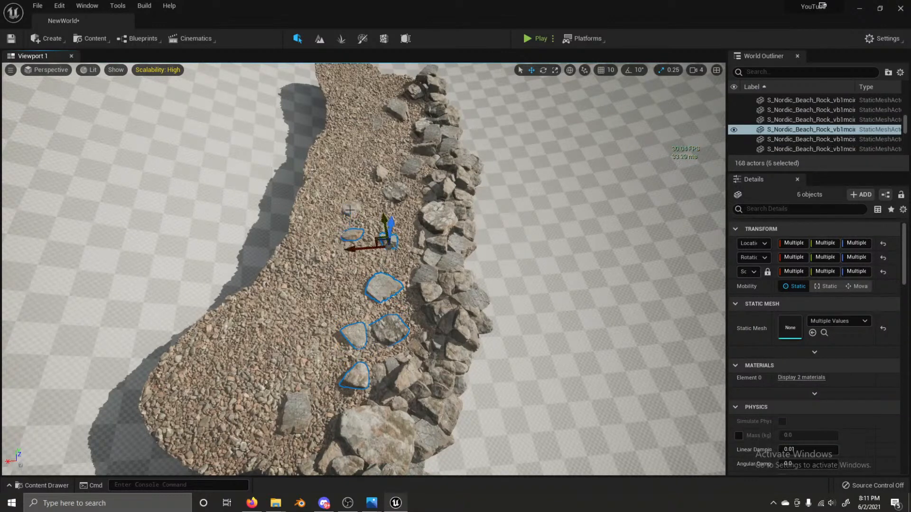
pyautogui.keyDown('ctrl'); pyautogui.click(350, 210); pyautogui.keyUp('ctrl')
pyautogui.keyDown('ctrl'); pyautogui.click(396, 192); pyautogui.keyUp('ctrl')
pyautogui.keyDown('ctrl'); pyautogui.click(381, 173); pyautogui.keyUp('ctrl')
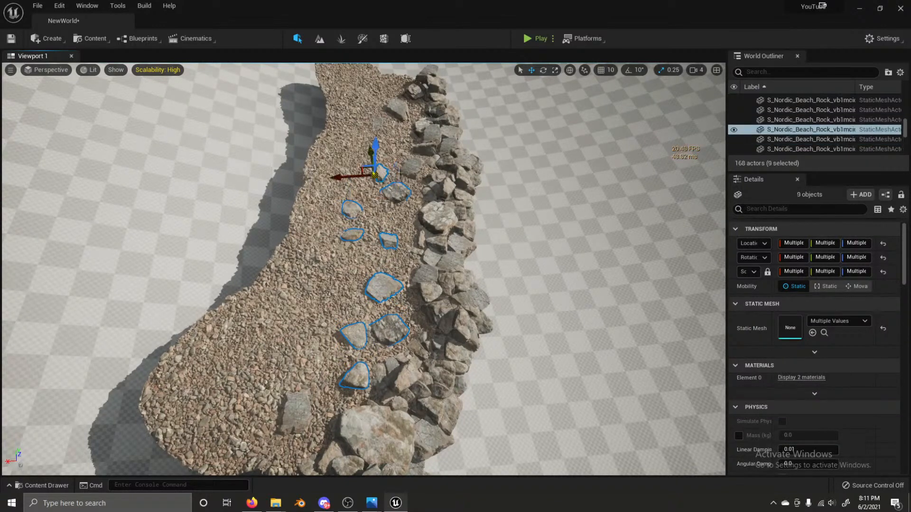
pyautogui.keyDown('ctrl'); pyautogui.click(424, 170); pyautogui.keyUp('ctrl')
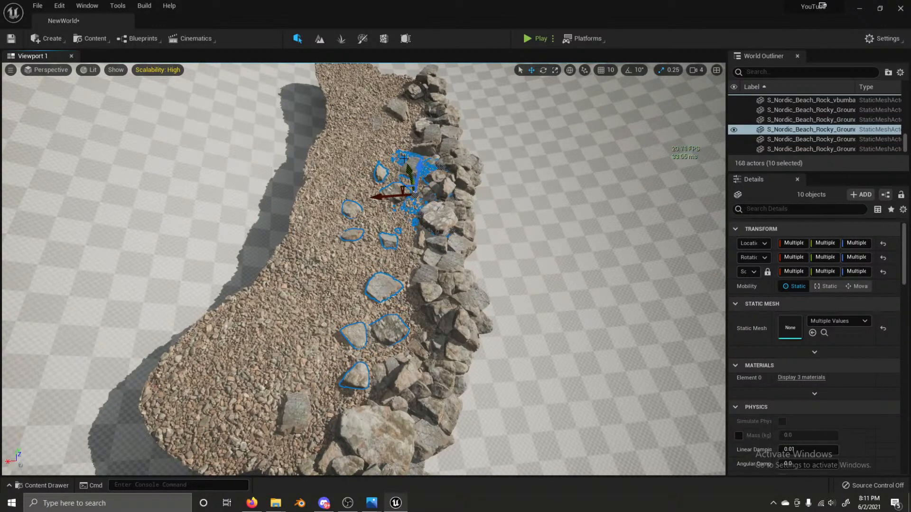
pyautogui.hotkey('ctrl', 'z')
pyautogui.keyDown('ctrl'); pyautogui.click(411, 169); pyautogui.keyUp('ctrl')
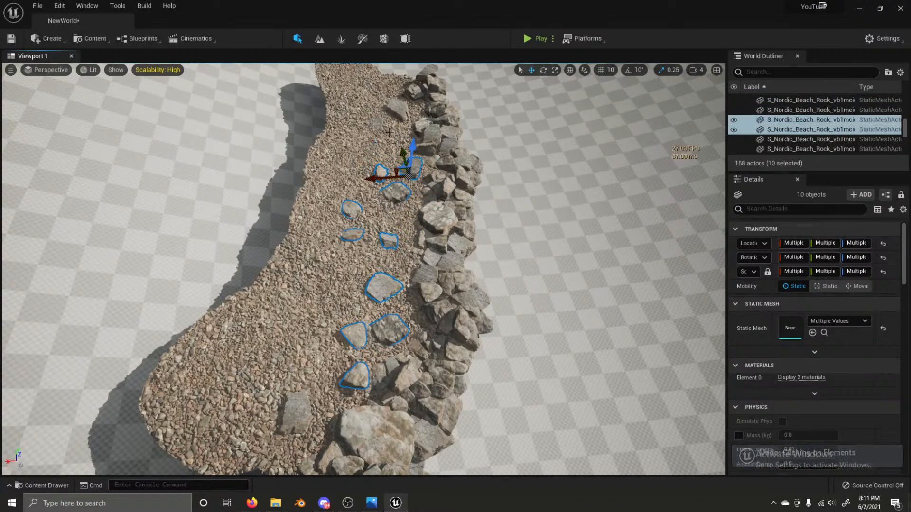
pyautogui.keyDown('ctrl'); pyautogui.click(397, 106); pyautogui.keyUp('ctrl')
pyautogui.keyDown('ctrl'); pyautogui.click(396, 105); pyautogui.keyUp('ctrl')
pyautogui.moveTo(417, 210); pyautogui.dragTo(396, 194, button='right')
pyautogui.hotkey('ctrl', 'd')
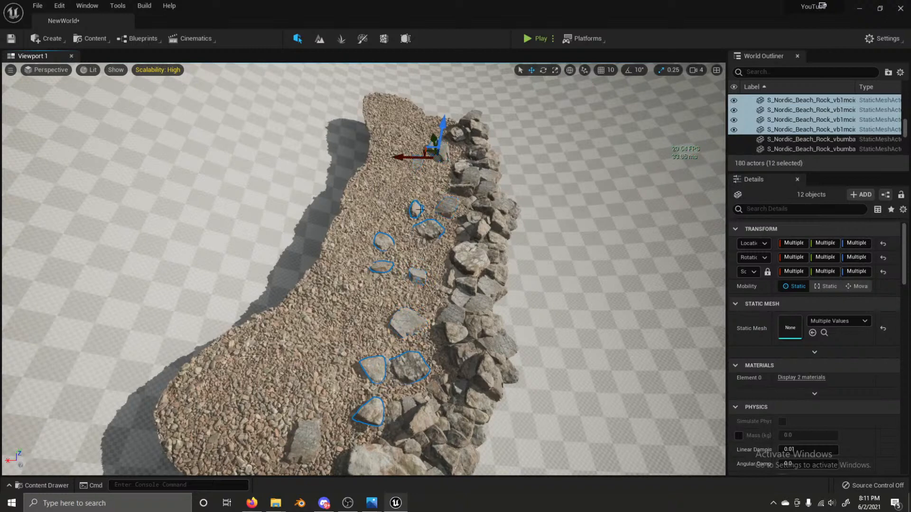
# Step: Turn the twelve copies around Z and move them back alongside the wall so they mix with the existing rocks
pyautogui.press('e')
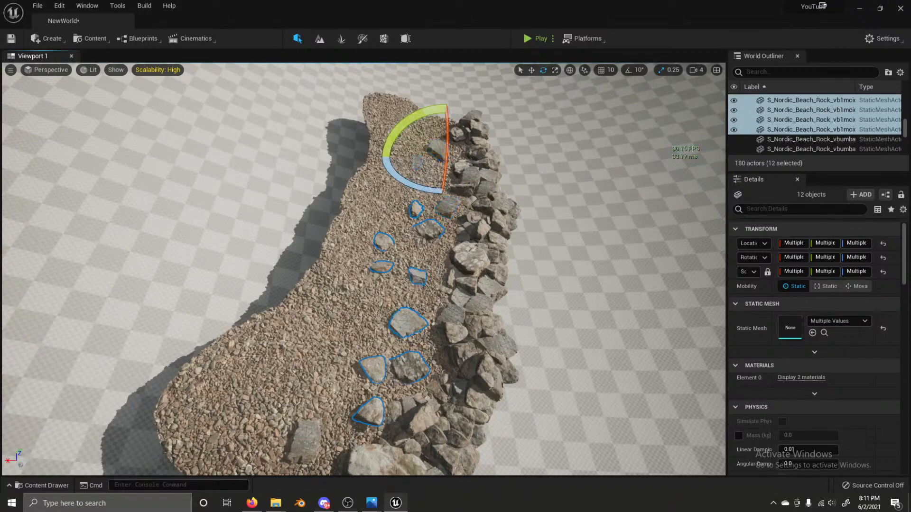
pyautogui.moveTo(398, 176); pyautogui.dragTo(503, 161)
pyautogui.press('w')
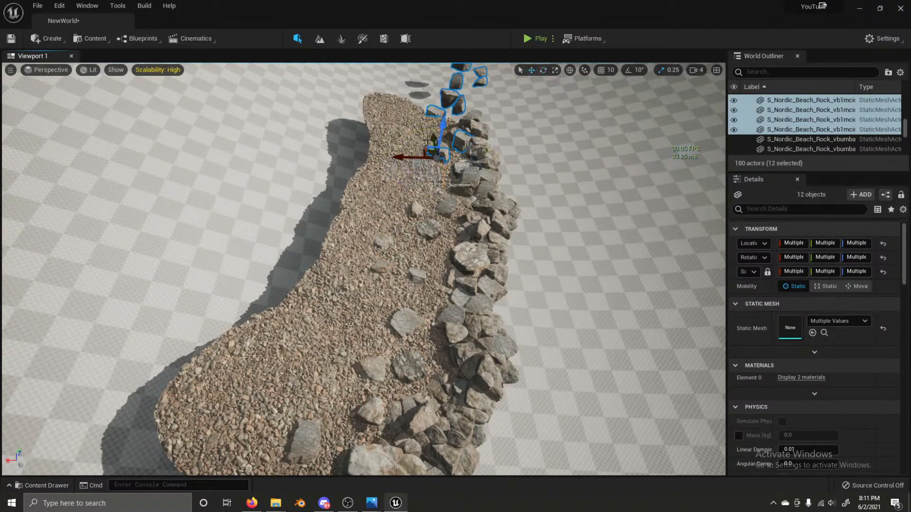
pyautogui.moveTo(430, 144); pyautogui.dragTo(340, 399)
pyautogui.moveTo(383, 365); pyautogui.dragTo(392, 416)
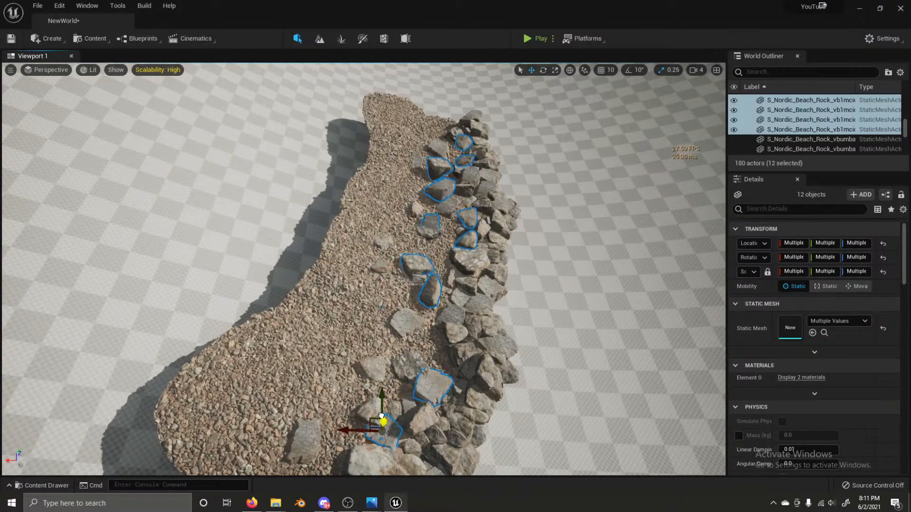
pyautogui.press('e')
pyautogui.moveTo(337, 446); pyautogui.dragTo(323, 432)
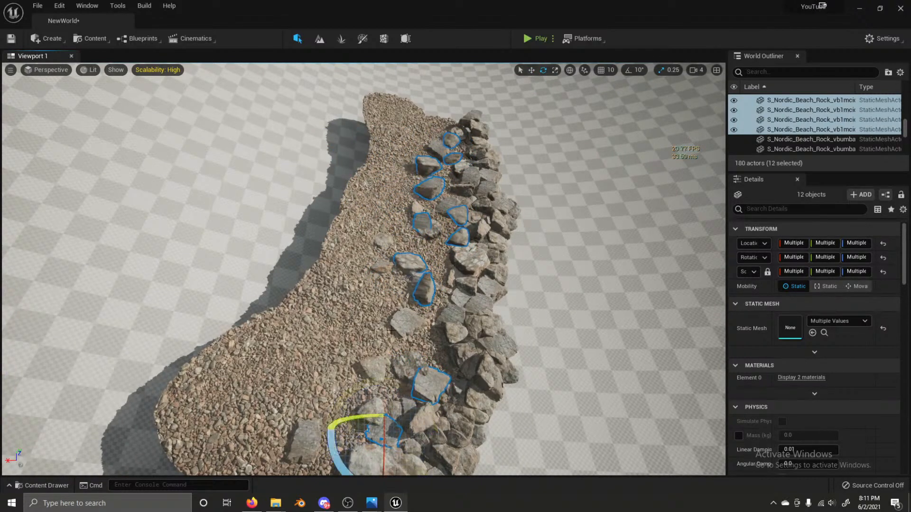
# Step: Pull one small copied rock away from the wall along X to about 3043, onto the gravel
pyautogui.click(462, 236)
pyautogui.press('w')
pyautogui.moveTo(442, 238); pyautogui.dragTo(415, 243)
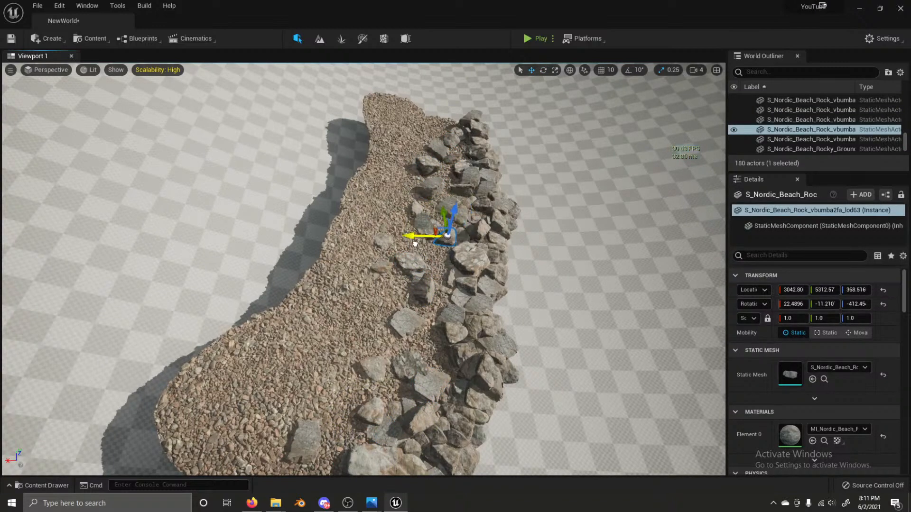
# Step: Move the small copied rock to about X 3063, Y 5281, Z 327, and pull the flat grey rock out onto the gravel at about X 3116
pyautogui.moveTo(446, 217)
pyautogui.mouseDown()
pyautogui.moveTo(447, 235)
pyautogui.moveTo(414, 253)
pyautogui.moveTo(444, 237)
pyautogui.moveTo(439, 248)
pyautogui.moveTo(436, 232)
pyautogui.mouseUp()
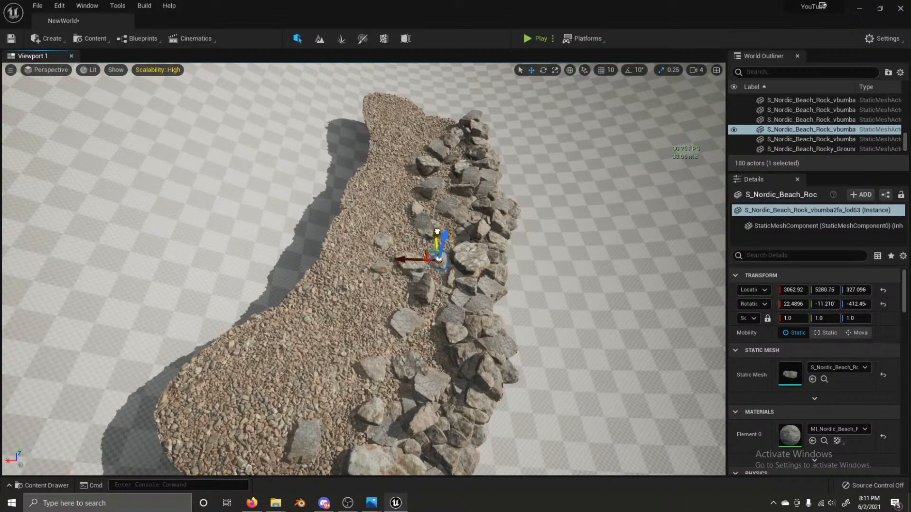
pyautogui.moveTo(409, 250); pyautogui.dragTo(377, 307, button='right')
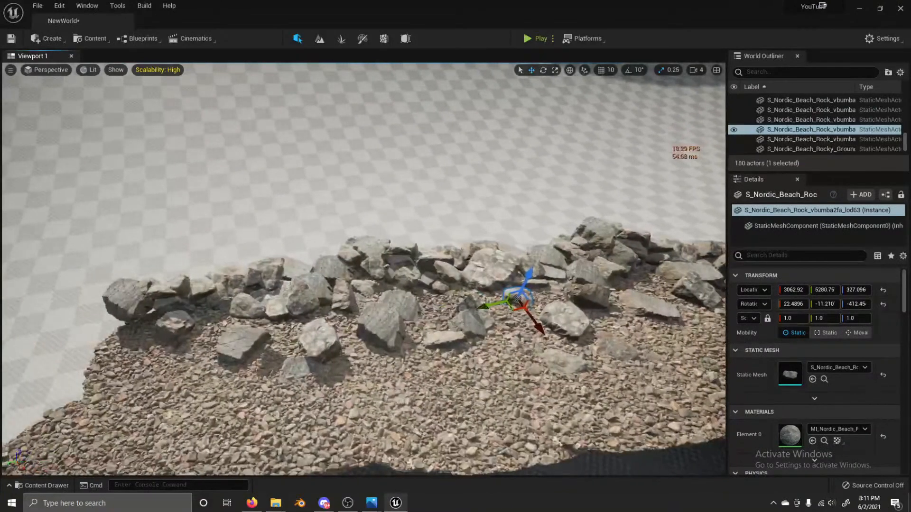
pyautogui.click(378, 307)
pyautogui.moveTo(384, 336); pyautogui.dragTo(399, 393)
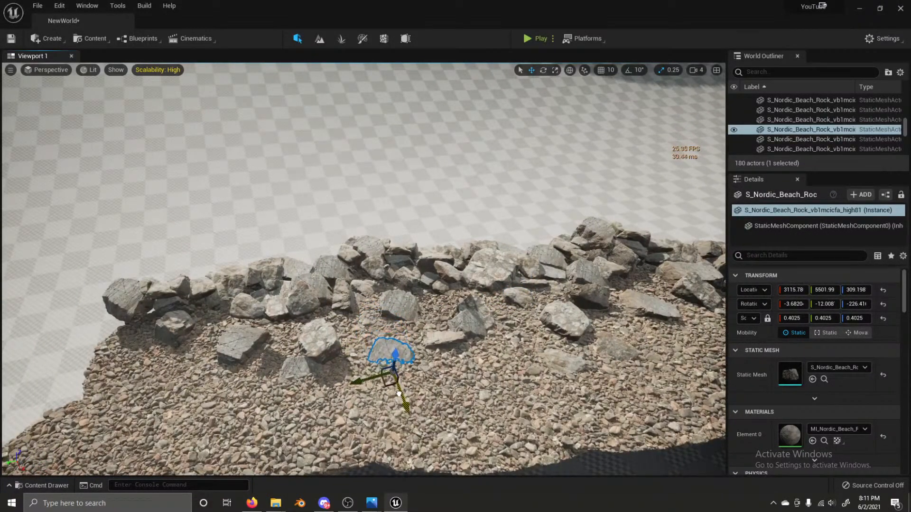
# Step: Lower the small rock beside the wall to about Z 332 and slide the pale rock in front of it sideways over the gravel
pyautogui.click(349, 305)
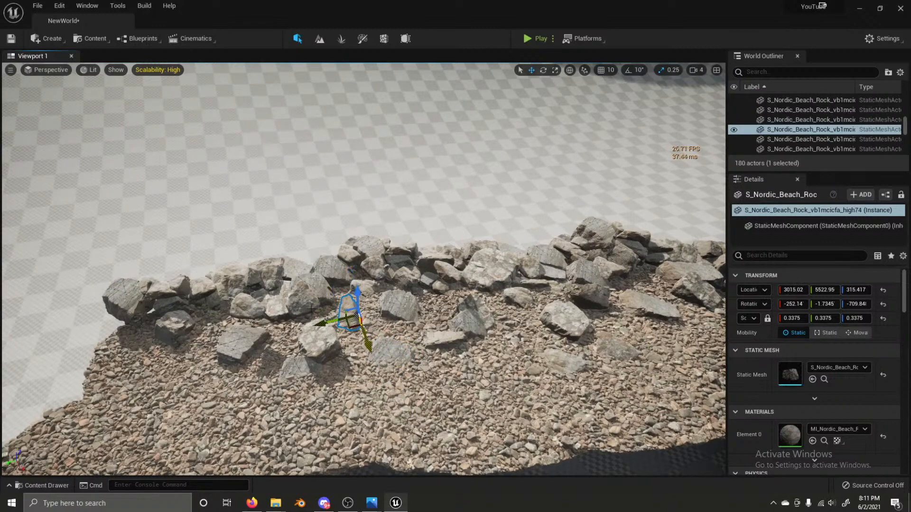
pyautogui.click(307, 285)
pyautogui.moveTo(297, 283); pyautogui.dragTo(305, 304)
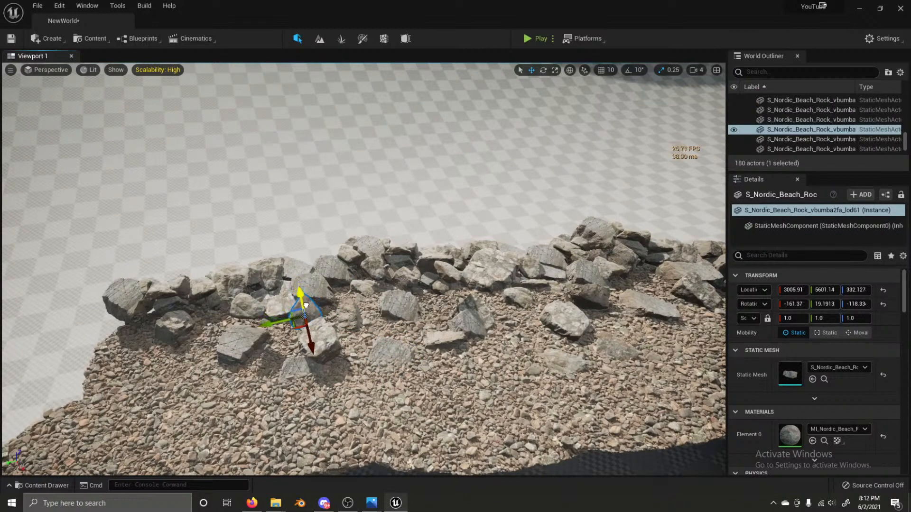
pyautogui.click(322, 344)
pyautogui.moveTo(315, 352); pyautogui.dragTo(347, 357)
# Step: Sink the wall's end rock to about Z 273, and move the nearby small rock to about X 2959, Y 5726, Z 317
pyautogui.click(242, 339)
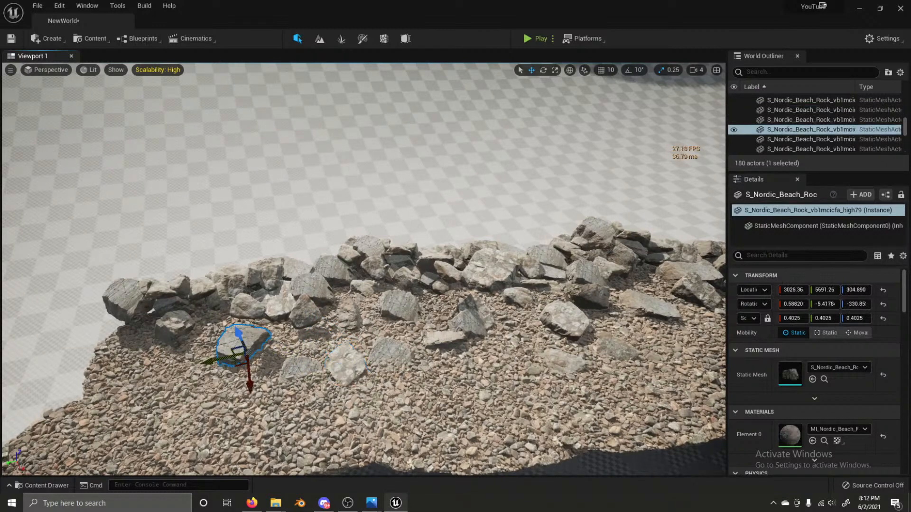
pyautogui.click(176, 326)
pyautogui.click(124, 295)
pyautogui.moveTo(117, 298); pyautogui.dragTo(125, 316)
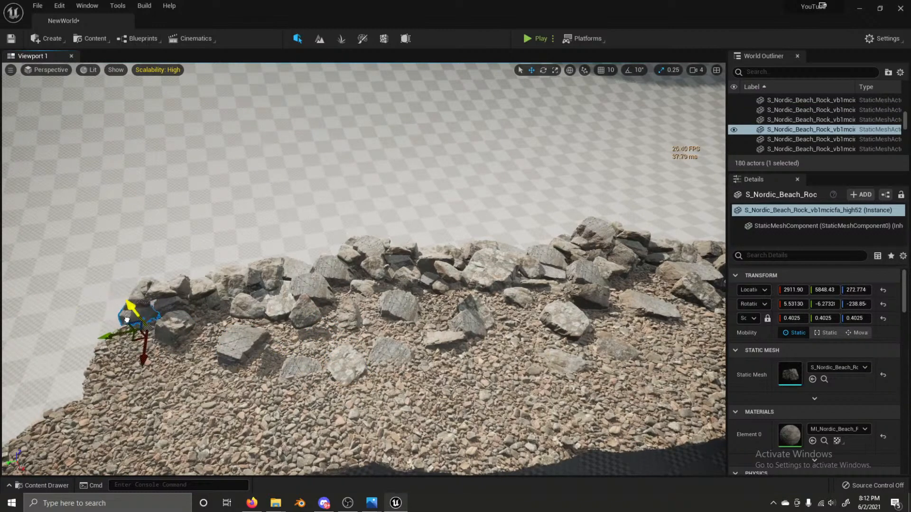
pyautogui.click(242, 309)
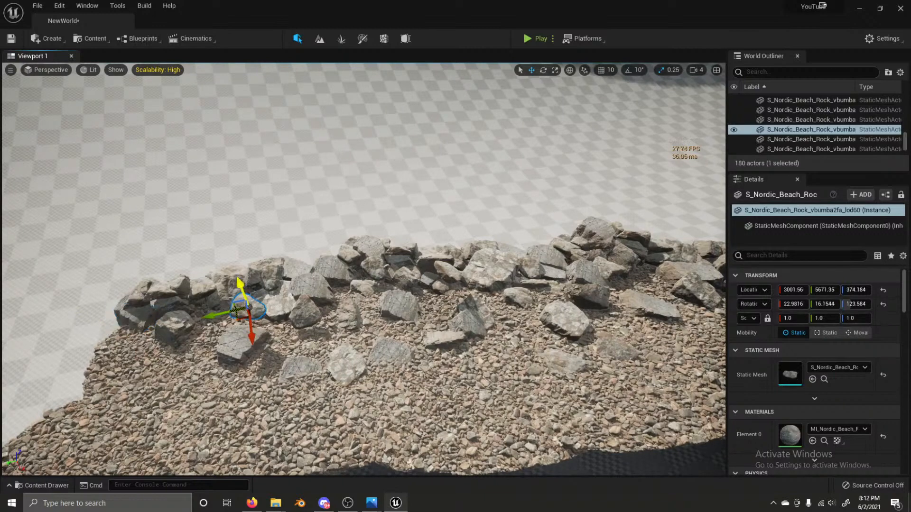
pyautogui.moveTo(242, 308); pyautogui.dragTo(242, 334)
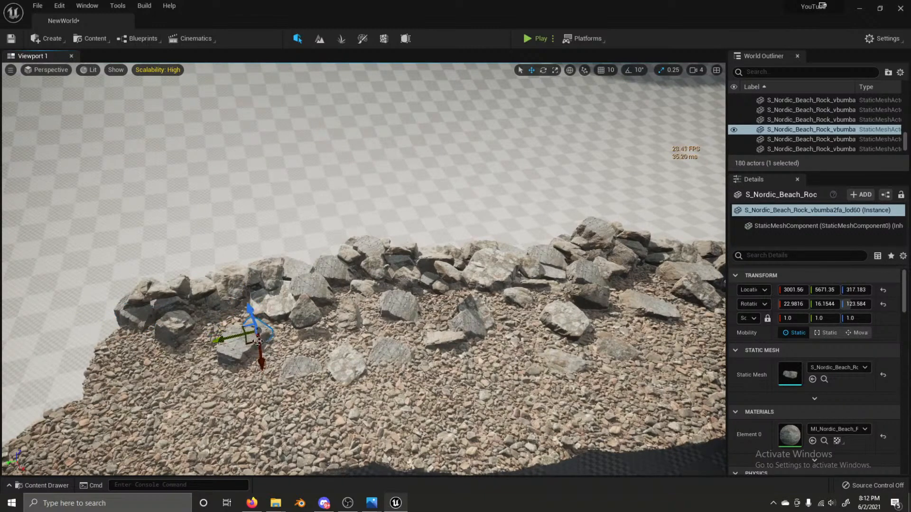
pyautogui.moveTo(257, 342); pyautogui.dragTo(201, 324)
# Step: Duplicate two grey rocks from the inner side of the wall and set the copies out on the gravel in front
pyautogui.moveTo(201, 323); pyautogui.dragTo(420, 323, button='right')
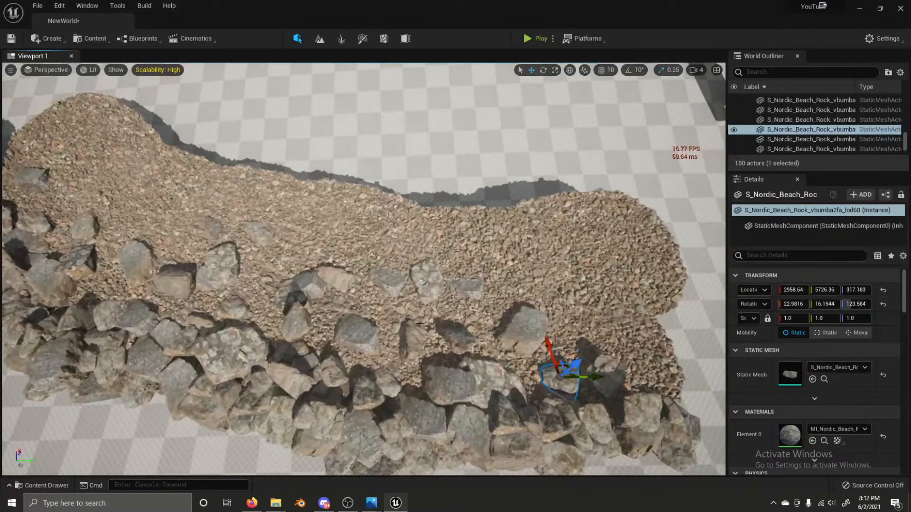
pyautogui.click(454, 374)
pyautogui.click(344, 378)
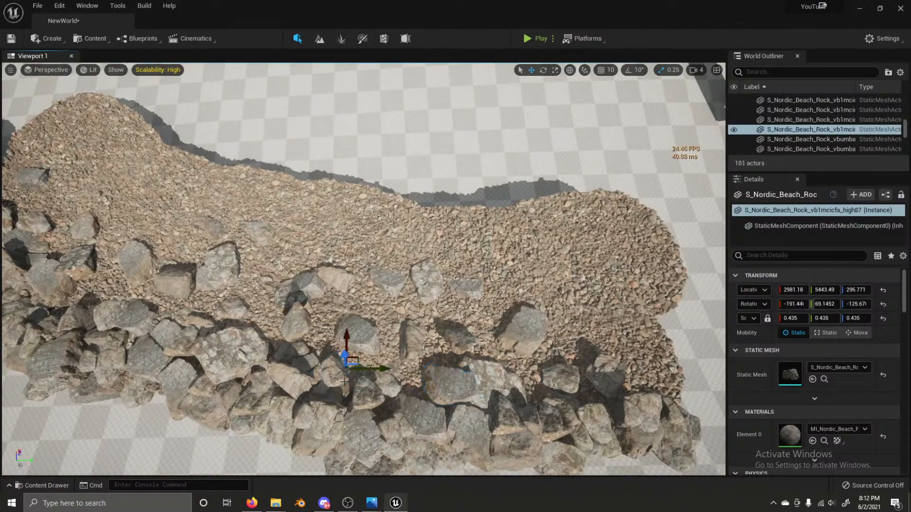
pyautogui.moveTo(351, 361); pyautogui.dragTo(410, 338)
pyautogui.click(174, 324)
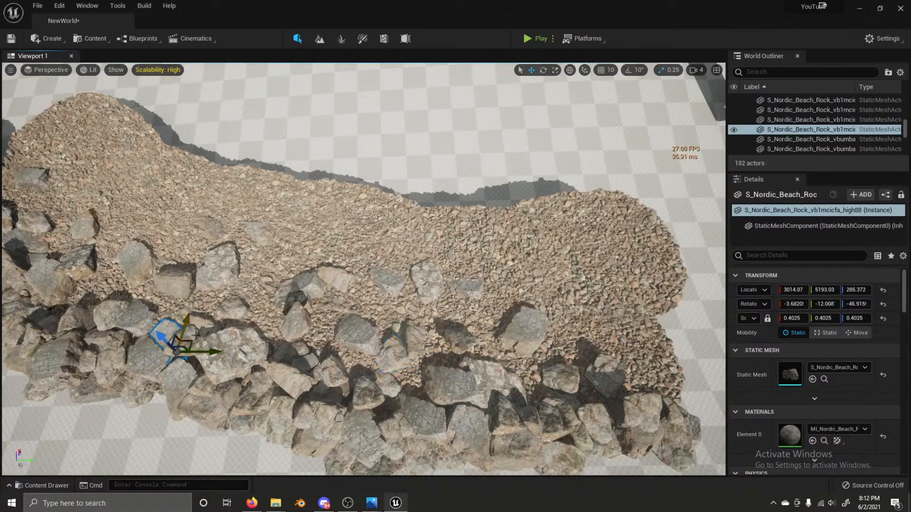
pyautogui.moveTo(180, 339); pyautogui.dragTo(253, 275)
# Step: Duplicate two more wall rocks, placing the copies on the gravel at about X 3051, Y 5328 and X 3061, Y 5229
pyautogui.click(298, 348)
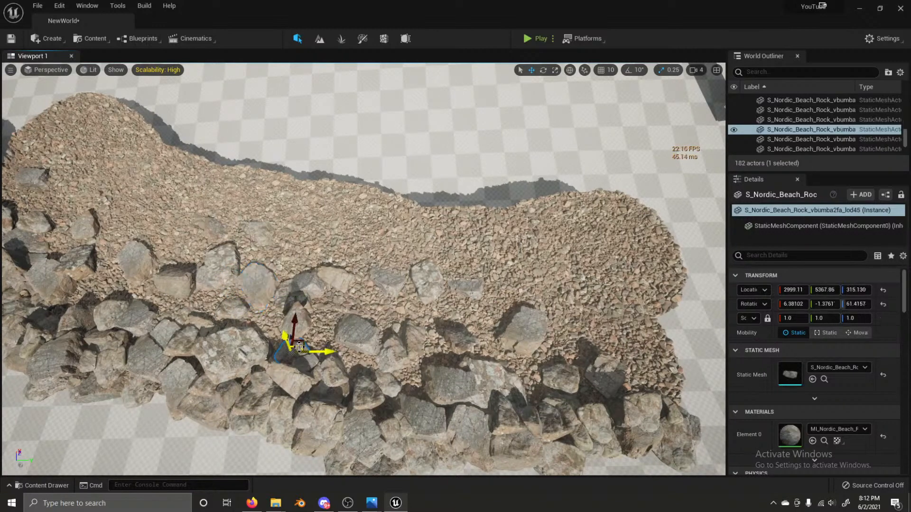
pyautogui.moveTo(300, 342); pyautogui.dragTo(276, 308)
pyautogui.moveTo(223, 315); pyautogui.dragTo(256, 351, button='right')
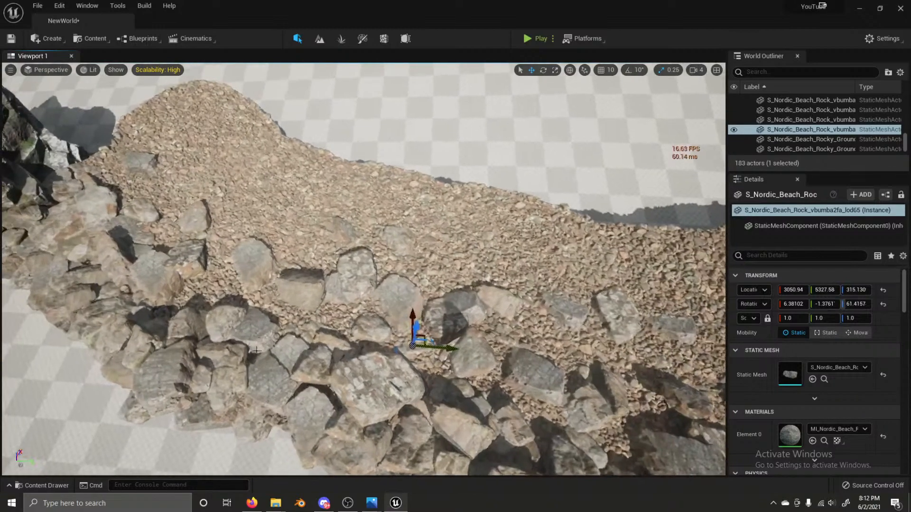
pyautogui.click(304, 346)
pyautogui.moveTo(310, 363); pyautogui.dragTo(325, 320)
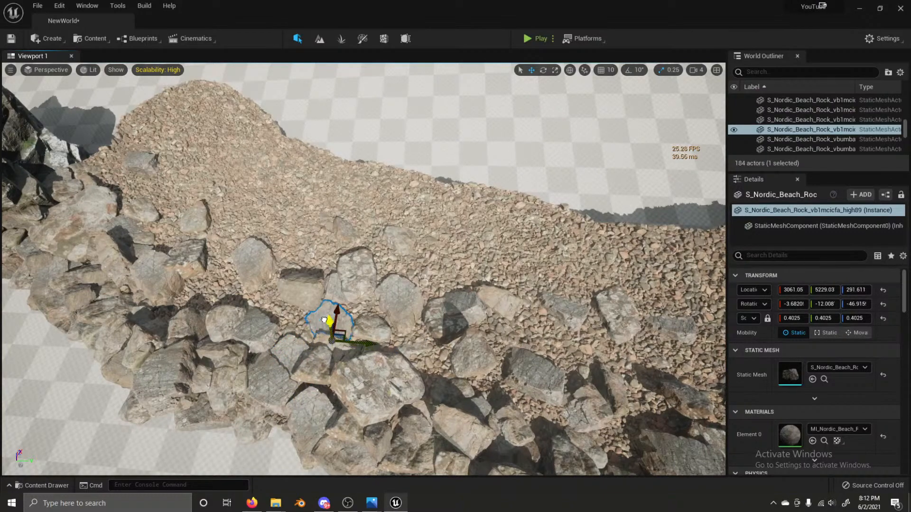
# Step: Duplicate a small wall rock onto the gravel at about X 3117, Y 5072 and turn the copy around Z to about -507°
pyautogui.click(223, 315)
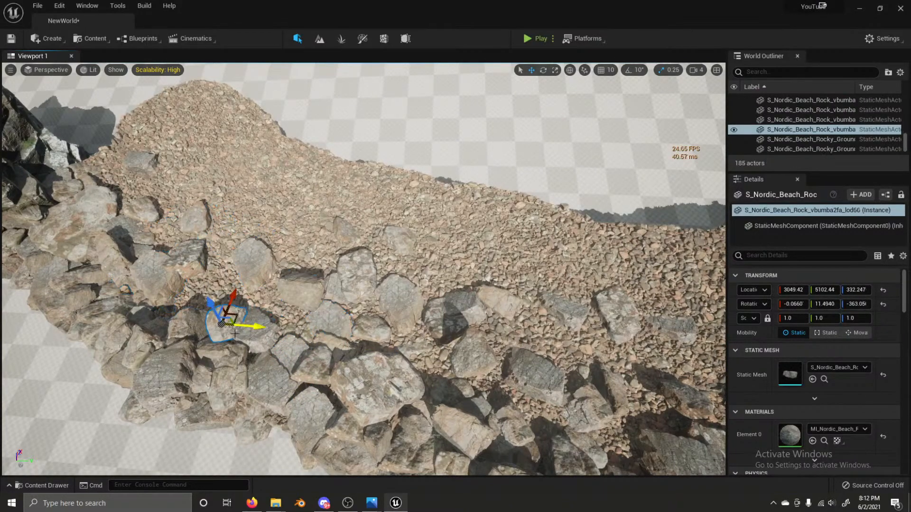
pyautogui.keyDown('alt'); pyautogui.moveTo(223, 315); pyautogui.dragTo(207, 266); pyautogui.keyUp('alt')
pyautogui.press('e')
pyautogui.moveTo(204, 304); pyautogui.dragTo(246, 285)
pyautogui.press('w')
pyautogui.scroll(-8, 246, 285)
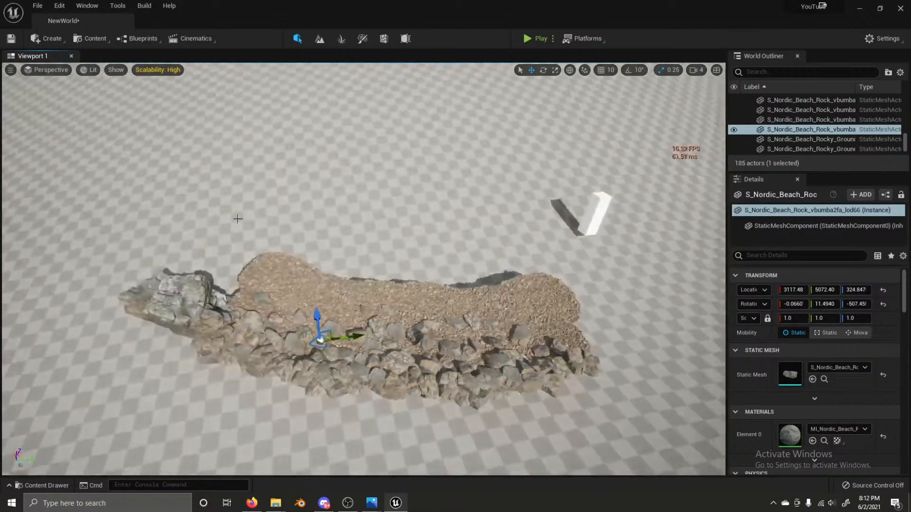
# Step: Place a Massive Nordic Coastal Cliff from Bridge's local Megascans assets into the level above the rock formation at the gravel's end
pyautogui.click(247, 229)
pyautogui.moveTo(247, 230); pyautogui.dragTo(216, 209, button='right')
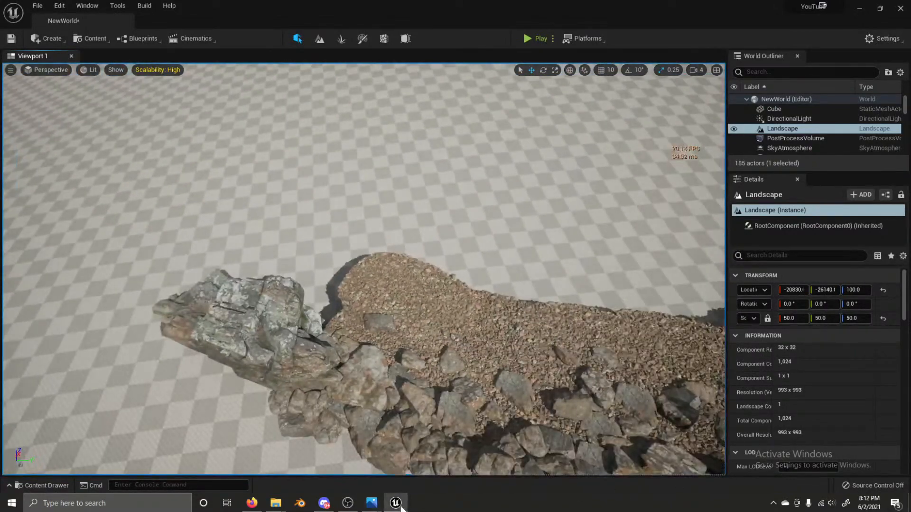
pyautogui.click(87, 41)
pyautogui.click(118, 152)
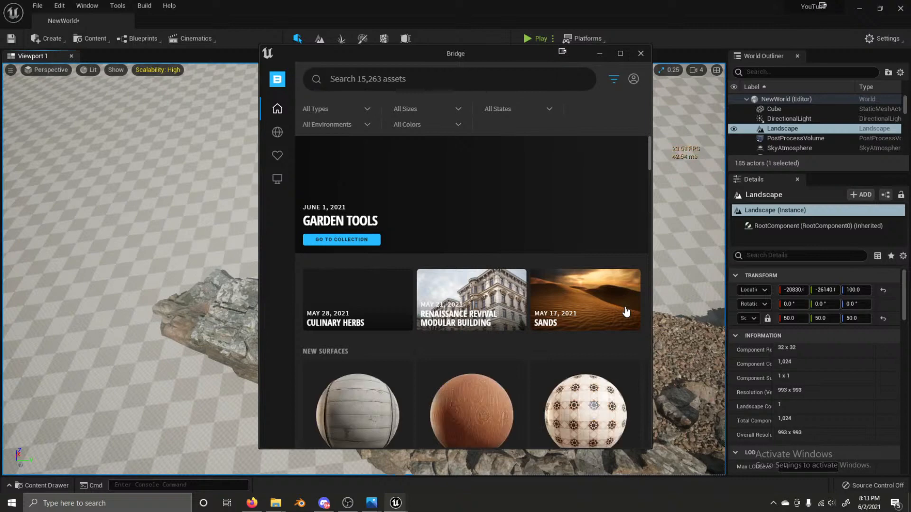
pyautogui.click(278, 179)
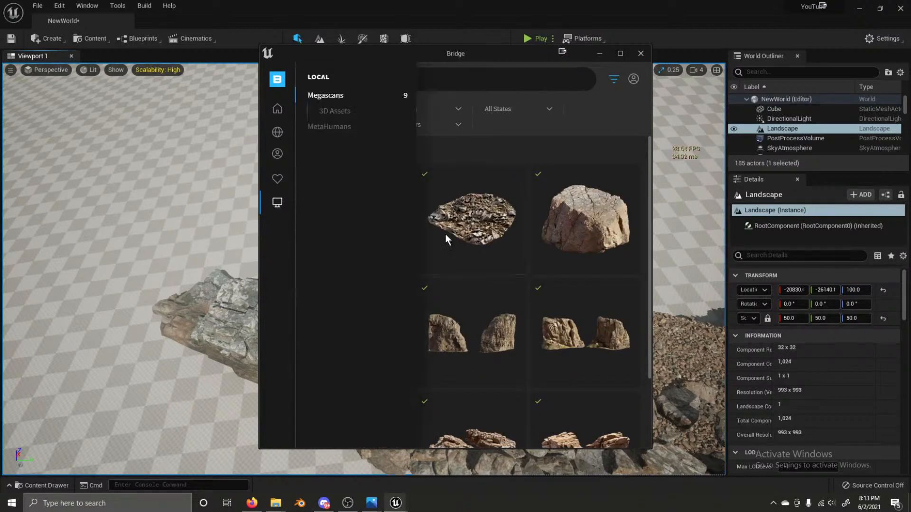
pyautogui.scroll(-2, 523, 257)
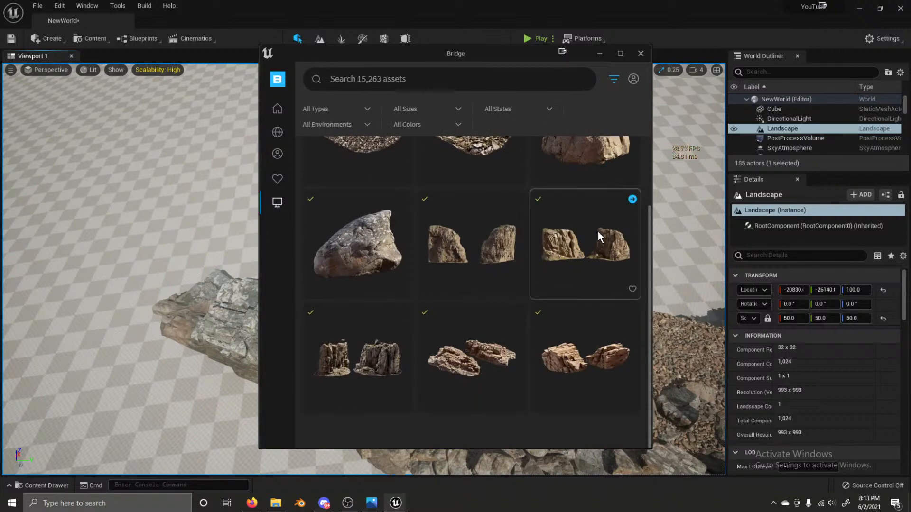
pyautogui.moveTo(598, 231); pyautogui.dragTo(243, 271)
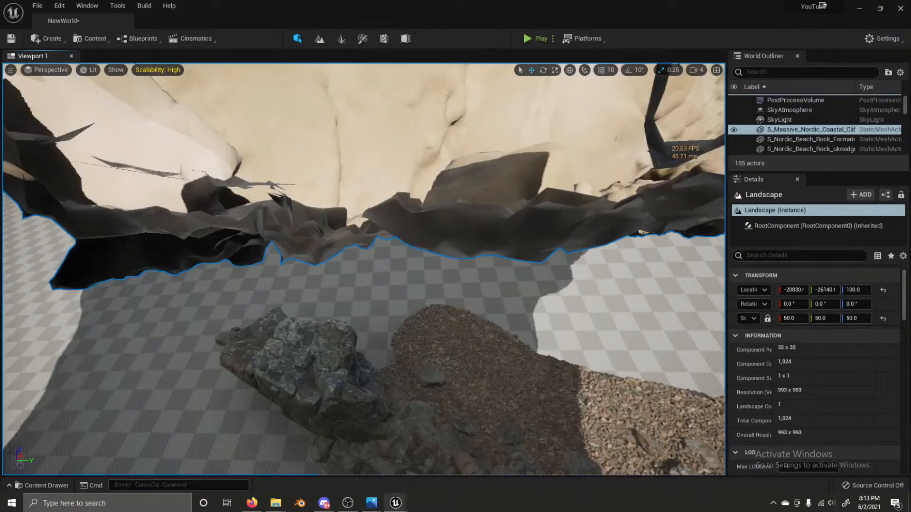
# Step: View the whole cliff from a distance and switch the viewport to Wireframe to examine its mesh density
pyautogui.moveTo(242, 271); pyautogui.dragTo(250, 237, button='right')
pyautogui.press('s')
pyautogui.press('w')
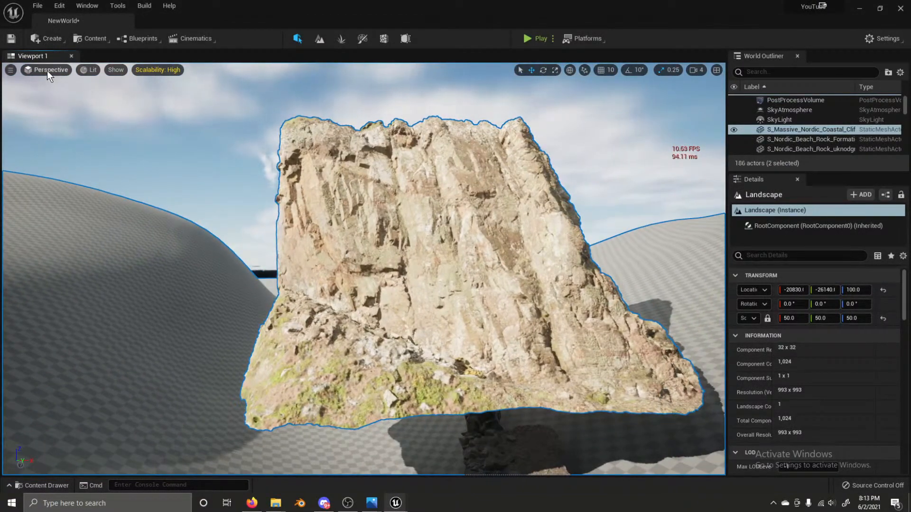
pyautogui.click(47, 70)
pyautogui.click(15, 72)
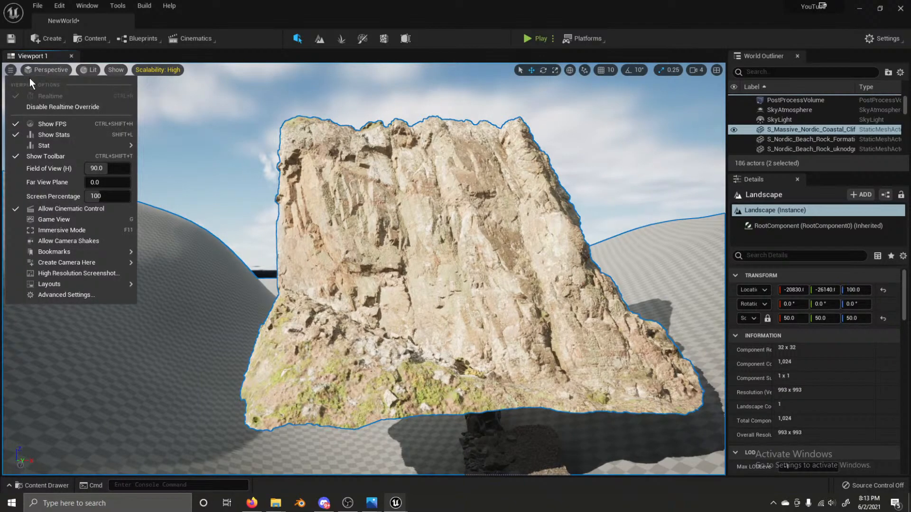
pyautogui.click(92, 70)
pyautogui.click(119, 118)
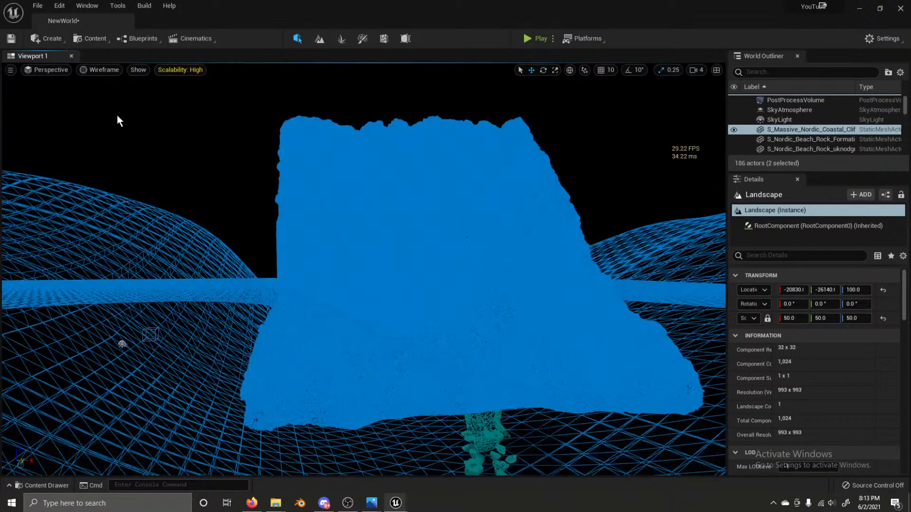
# Step: Open the cliff's static mesh, enable Nanite, apply the change and close the mesh editor
pyautogui.click(340, 289)
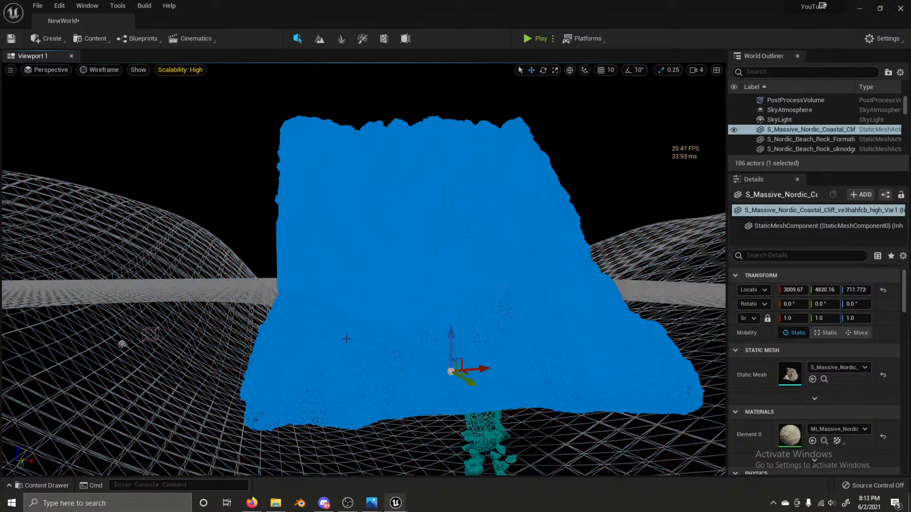
pyautogui.doubleClick(784, 374)
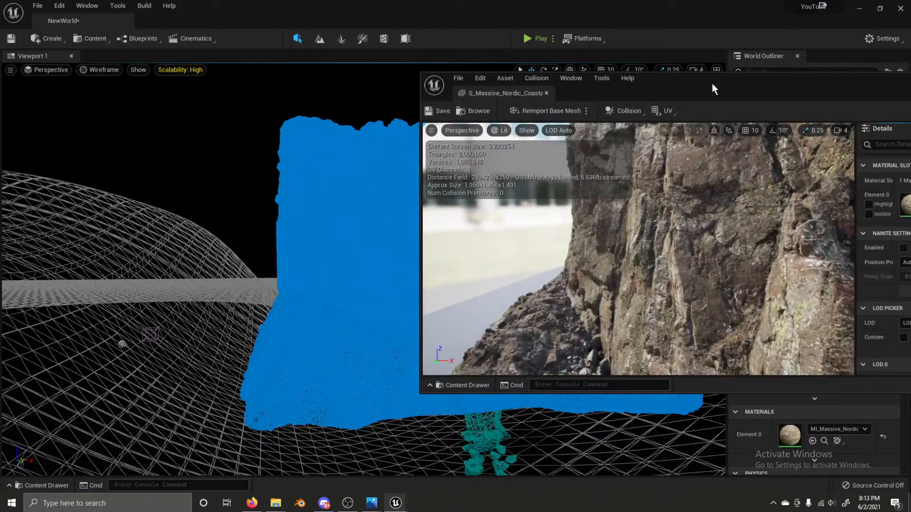
pyautogui.moveTo(701, 78); pyautogui.dragTo(444, 82)
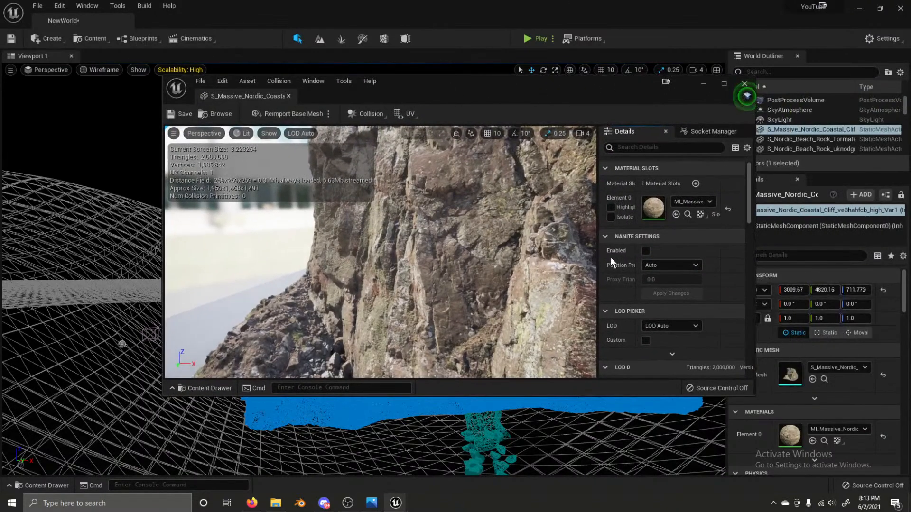
pyautogui.click(646, 250)
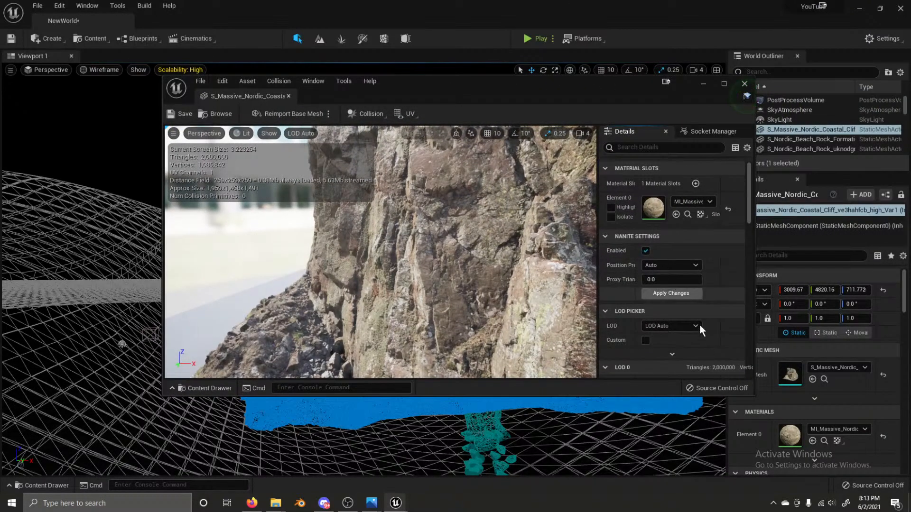
pyautogui.click(665, 294)
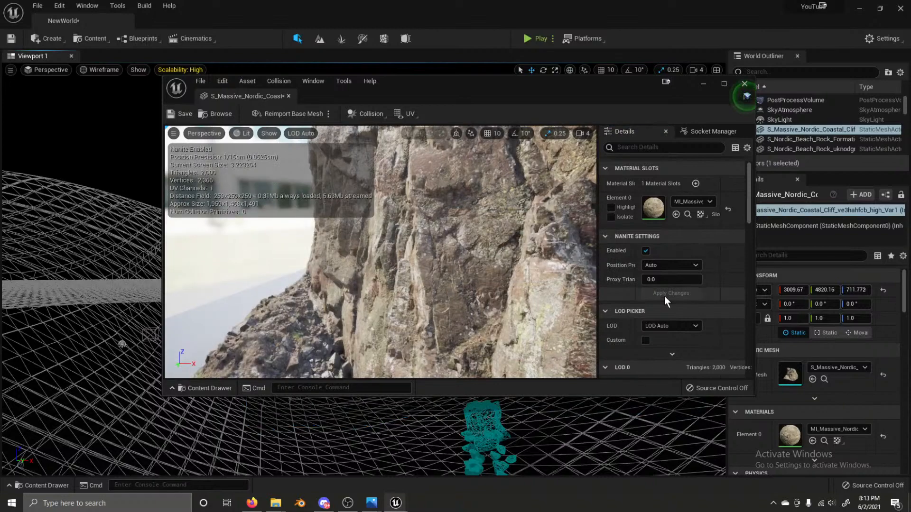
pyautogui.click(744, 84)
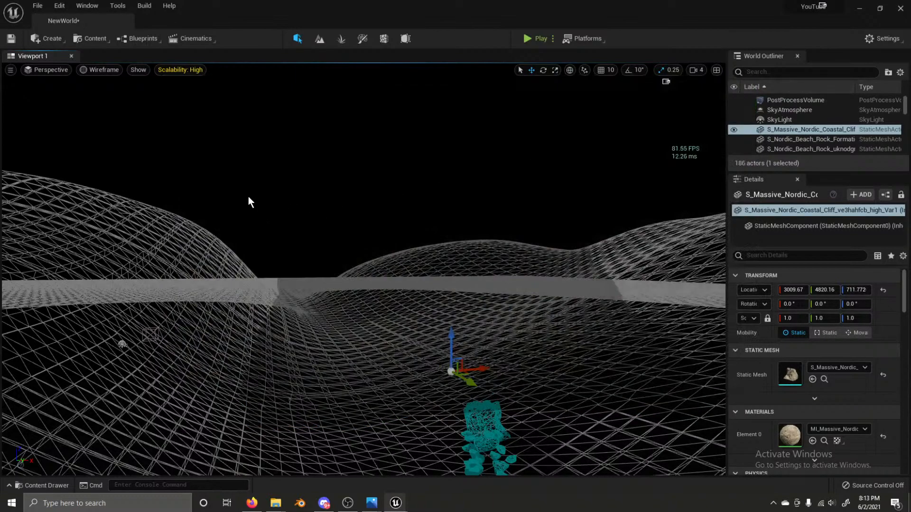
# Step: Switch the viewport to Unlit and rotate the cliff around Z to about -79°
pyautogui.click(105, 70)
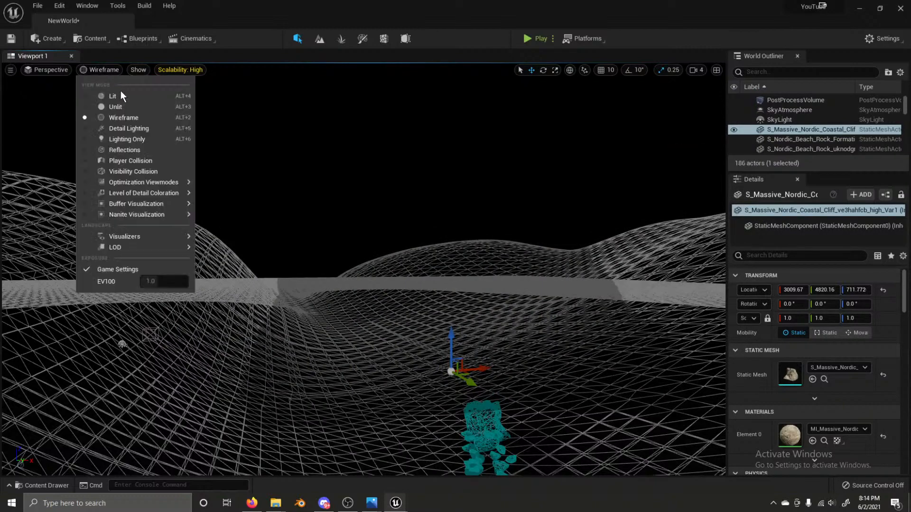
pyautogui.click(119, 106)
pyautogui.moveTo(205, 146); pyautogui.dragTo(212, 192, button='right')
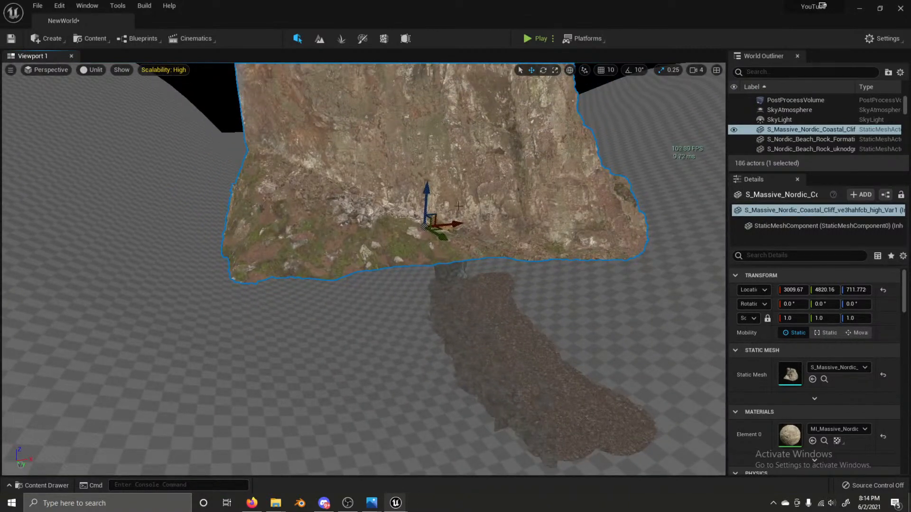
pyautogui.press('e')
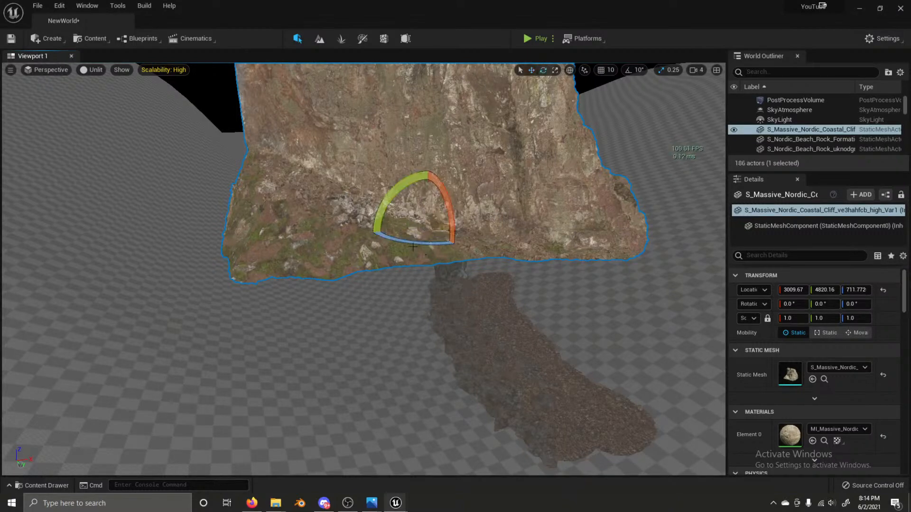
pyautogui.moveTo(412, 246); pyautogui.dragTo(408, 263)
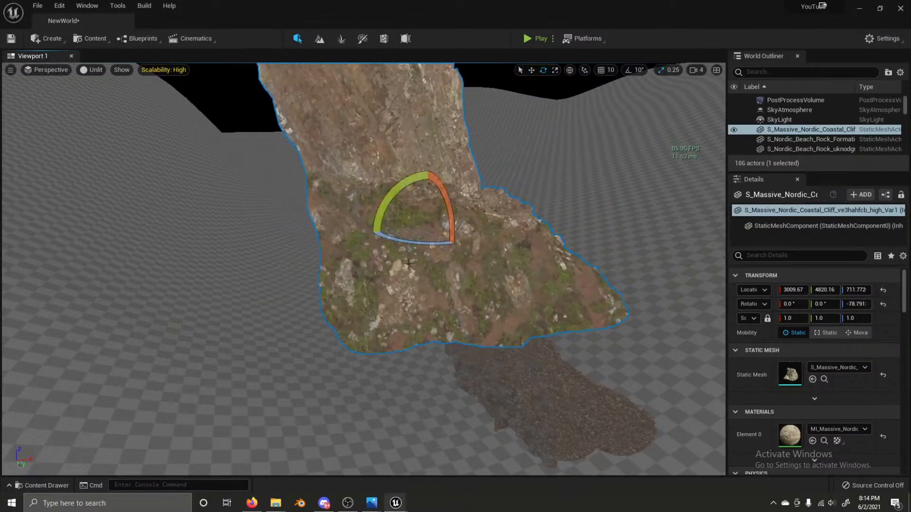
# Step: Move the coastal cliff beside the gravel strip and lower it, to about X 1984 and Z 273
pyautogui.press('d')
pyautogui.moveTo(408, 264); pyautogui.dragTo(416, 260, button='right')
pyautogui.press('w')
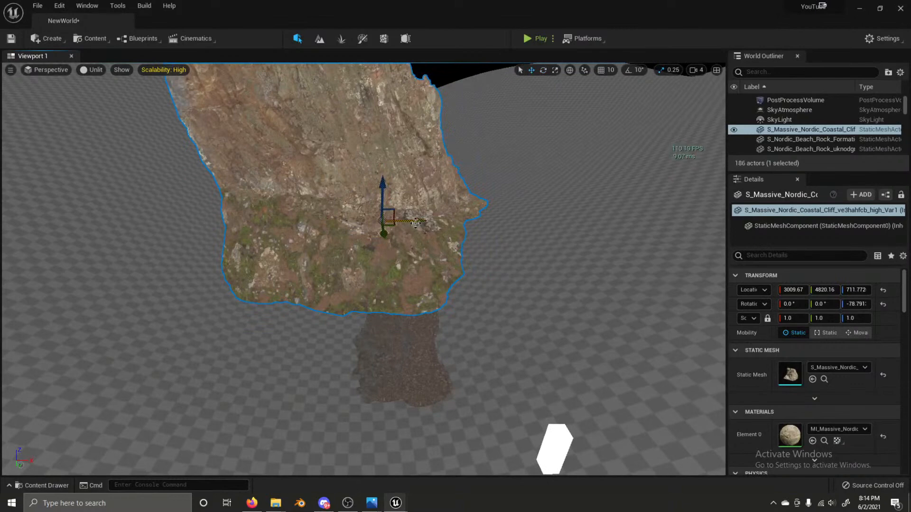
pyautogui.moveTo(415, 223); pyautogui.dragTo(254, 237)
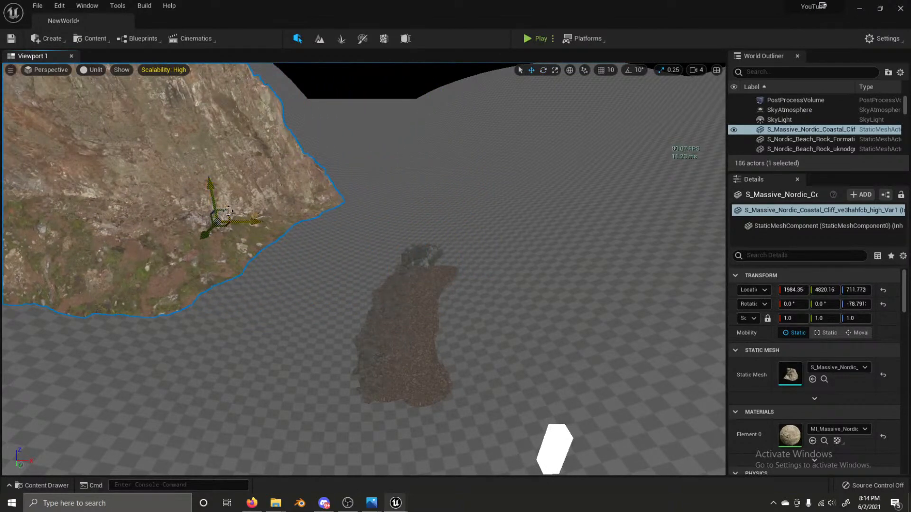
pyautogui.moveTo(206, 194); pyautogui.dragTo(196, 207)
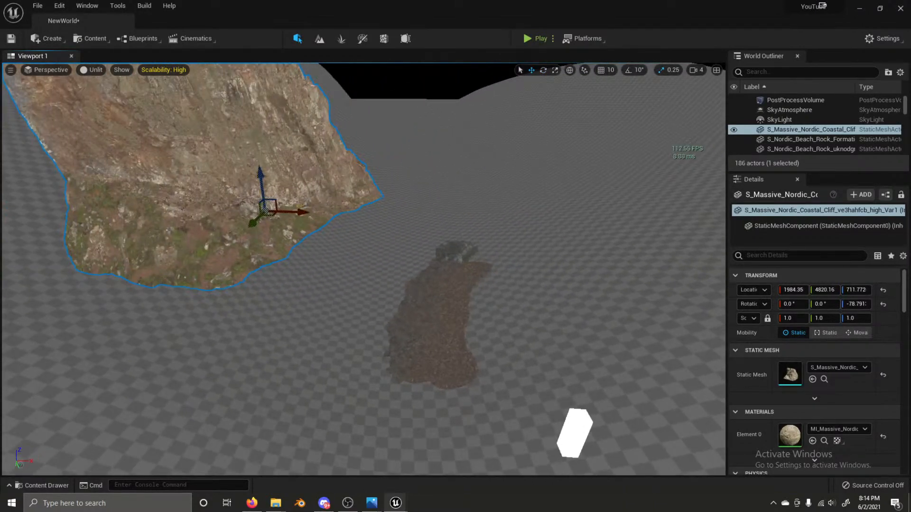
pyautogui.moveTo(262, 162); pyautogui.dragTo(277, 235)
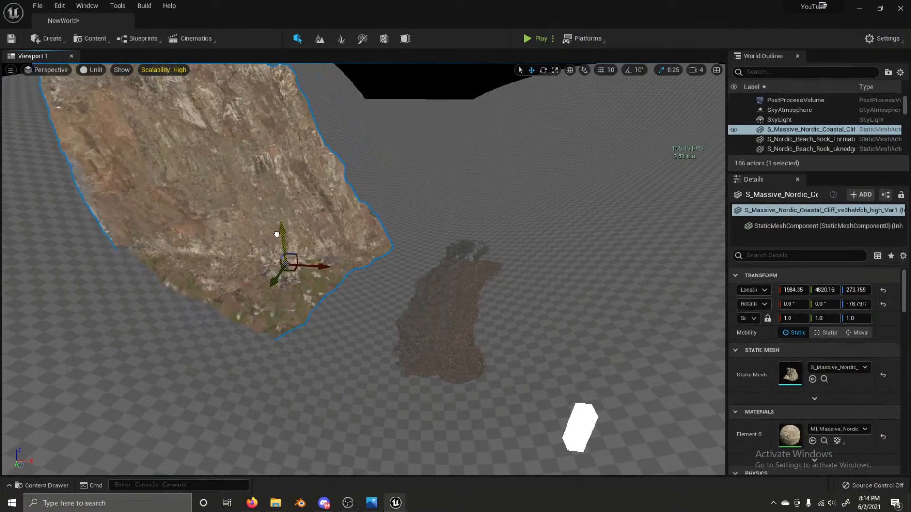
# Step: Rotate the coastal cliff around Z to about -88° so it runs along the gravel strip
pyautogui.press('e')
pyautogui.moveTo(332, 266); pyautogui.dragTo(344, 266)
pyautogui.press('d')
pyautogui.moveTo(396, 292); pyautogui.dragTo(258, 287, button='right')
pyautogui.press('s')
pyautogui.moveTo(406, 324); pyautogui.dragTo(399, 323)
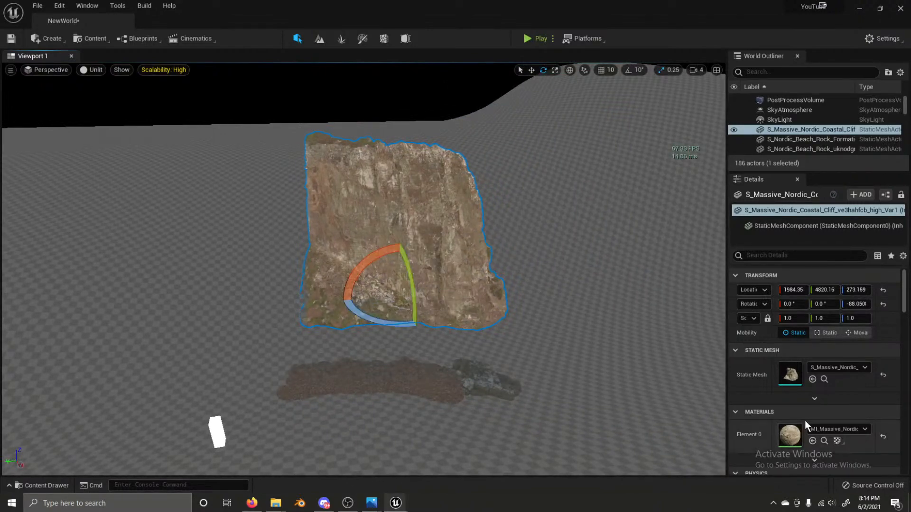
# Step: Darken the cliff material instance's albedo tint to a grey of about 0.54 brightness, then save and close it
pyautogui.doubleClick(790, 435)
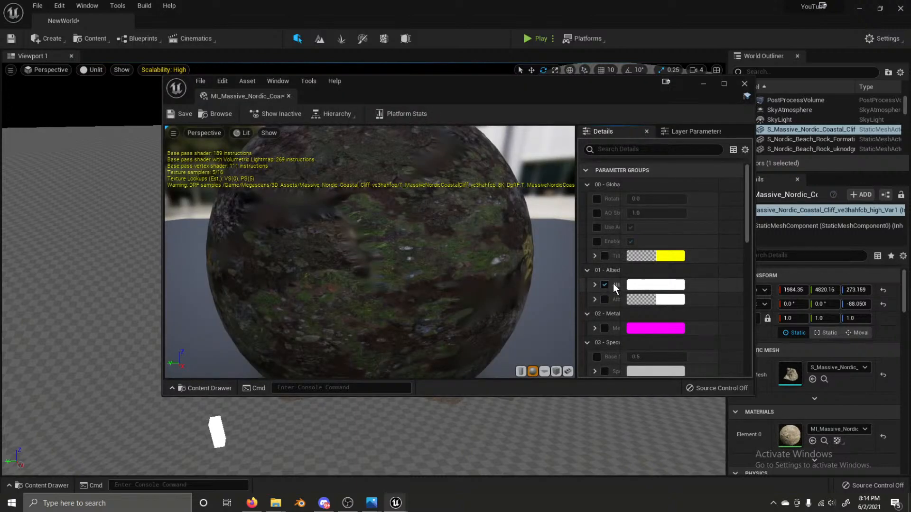
pyautogui.click(634, 285)
pyautogui.moveTo(451, 80); pyautogui.dragTo(750, 60)
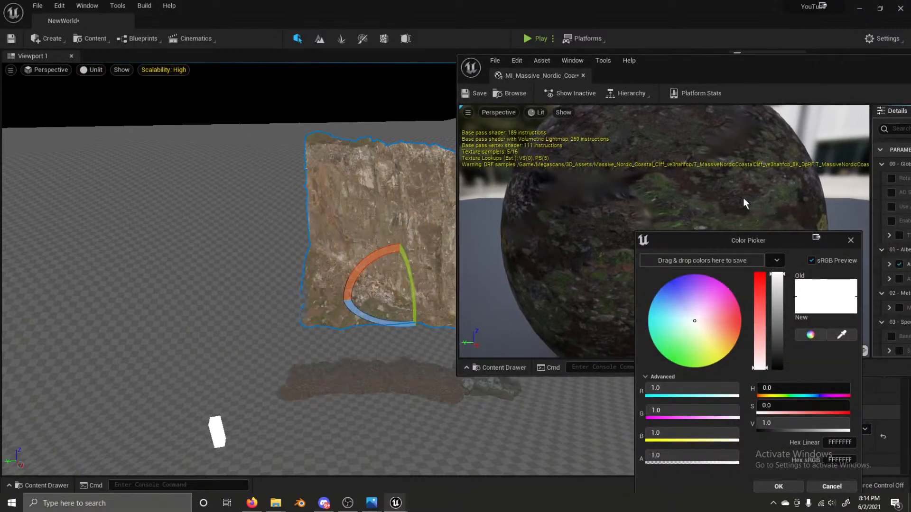
pyautogui.moveTo(778, 284); pyautogui.dragTo(777, 317)
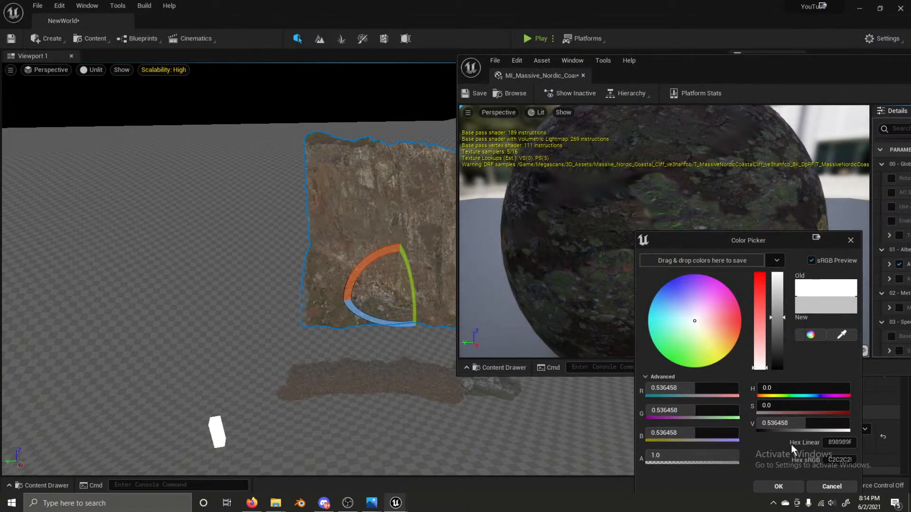
pyautogui.click(778, 485)
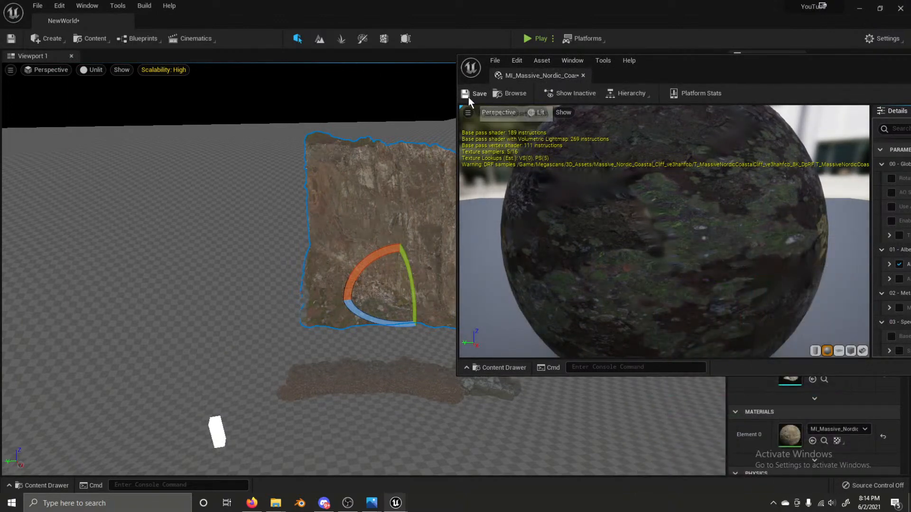
pyautogui.click(470, 95)
pyautogui.click(583, 75)
pyautogui.click(521, 200)
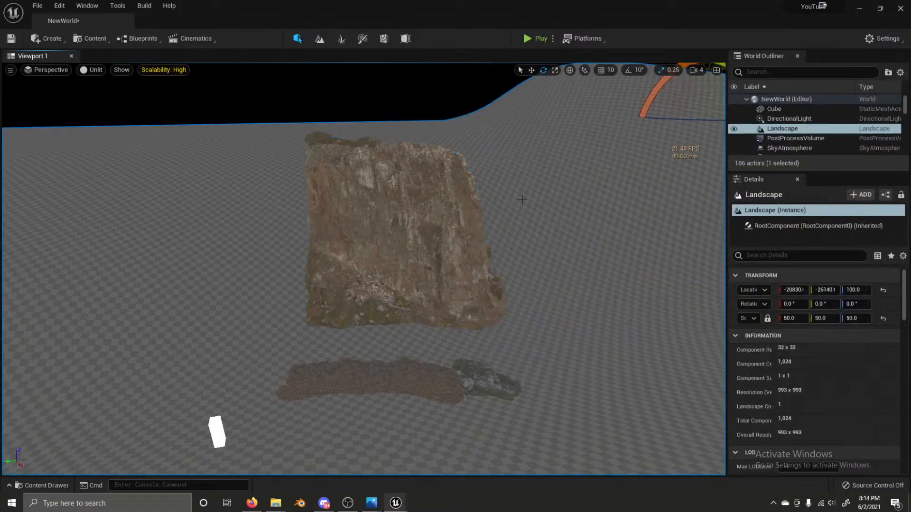
# Step: Open the beach rock formation's material instance and compare its albedo tint with the cliff in the viewport
pyautogui.moveTo(507, 278); pyautogui.dragTo(648, 298, button='right')
pyautogui.press('w')
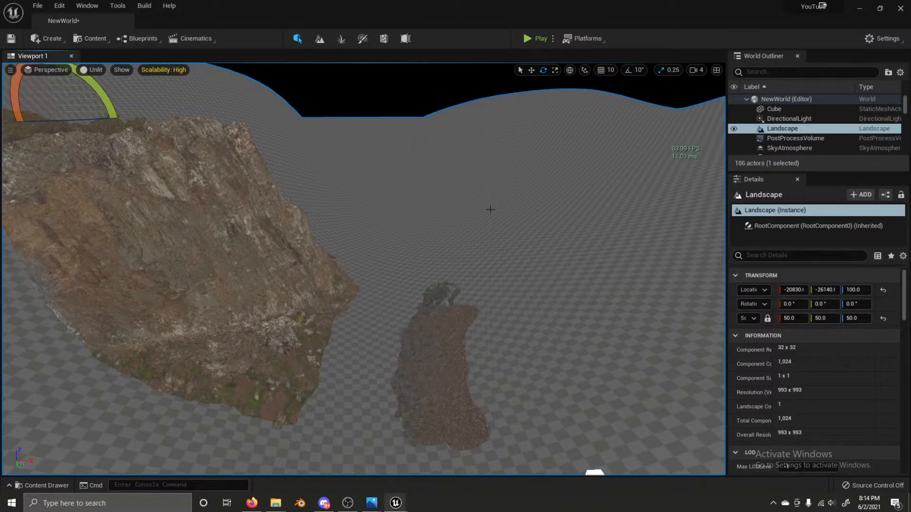
pyautogui.click(458, 291)
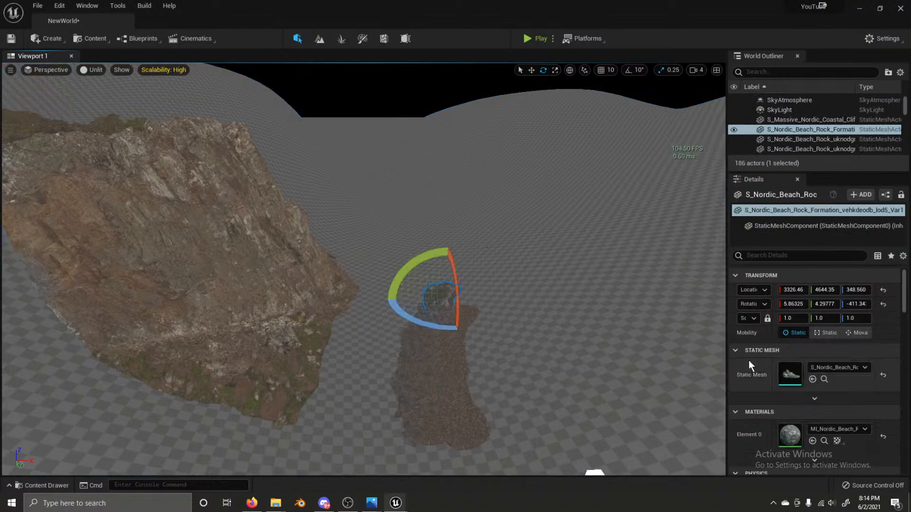
pyautogui.doubleClick(789, 434)
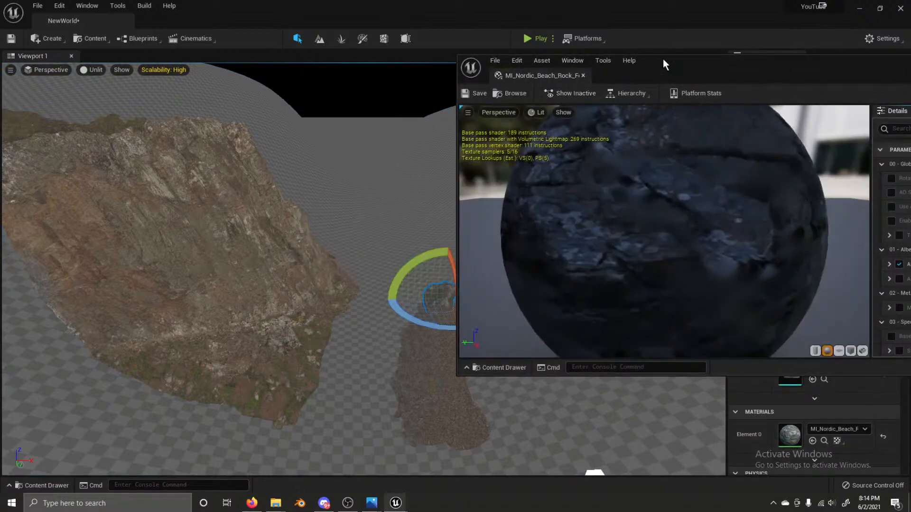
pyautogui.moveTo(663, 64); pyautogui.dragTo(910, 139)
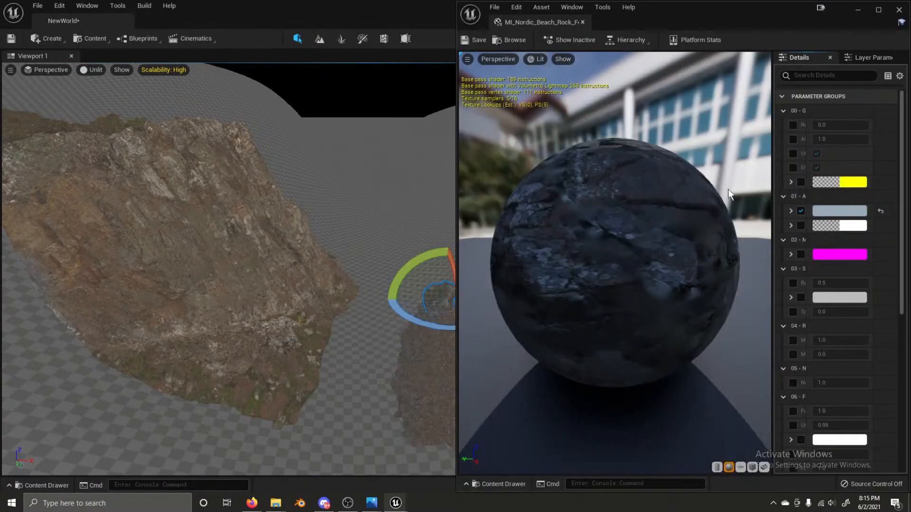
pyautogui.moveTo(695, 23); pyautogui.dragTo(910, 133)
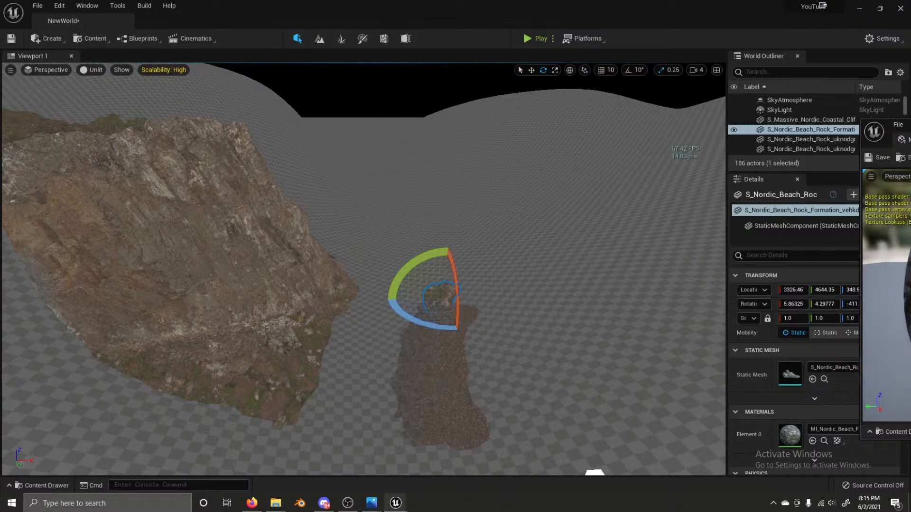
pyautogui.click(515, 347)
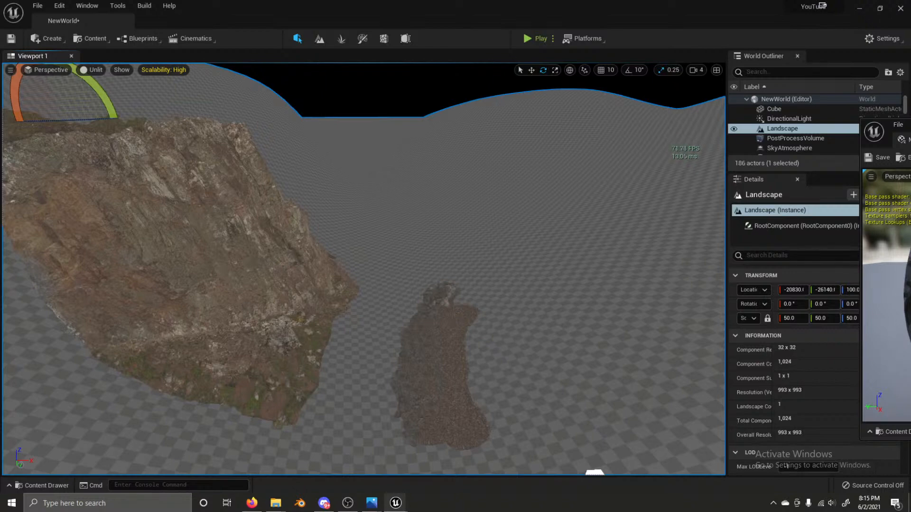
# Step: Add two more Massive Nordic Coastal Cliff assets from Bridge's local library to the level and view them whole
pyautogui.moveTo(364, 268); pyautogui.dragTo(332, 271, button='right')
pyautogui.moveTo(396, 504)
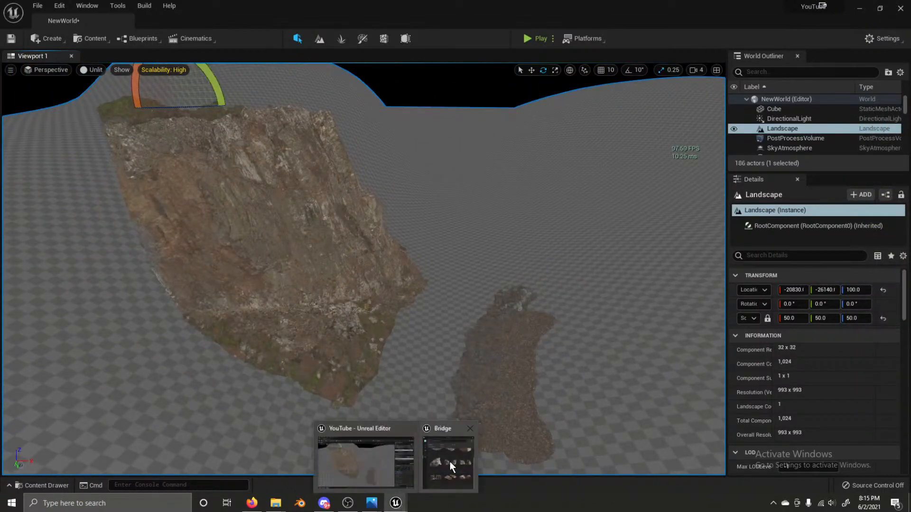
pyautogui.click(450, 462)
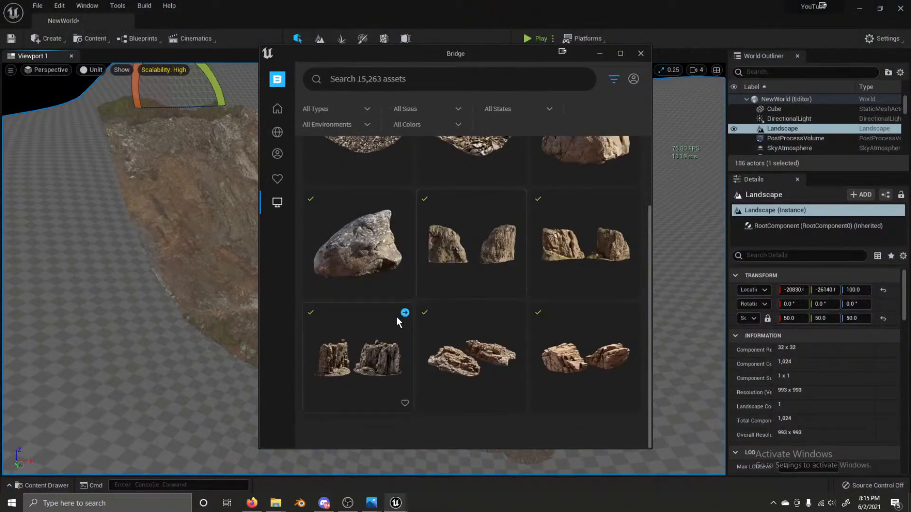
pyautogui.moveTo(375, 350); pyautogui.dragTo(153, 335)
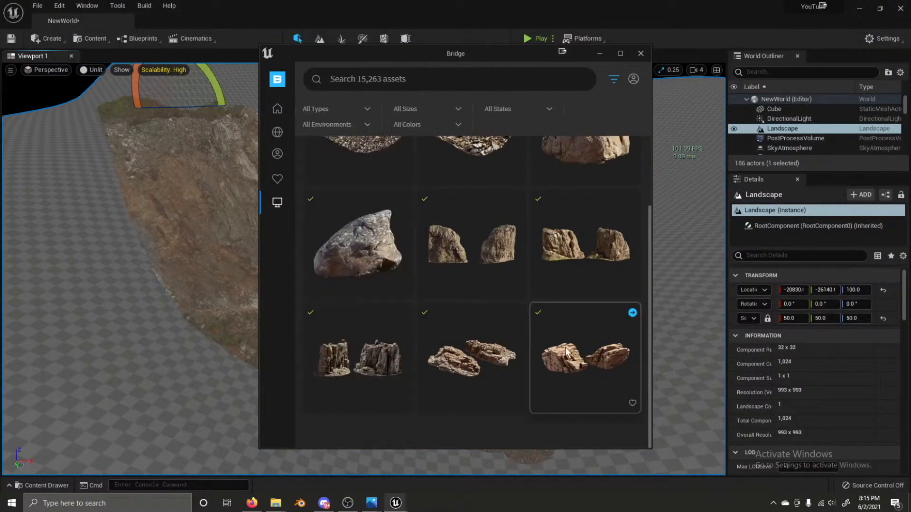
pyautogui.scroll(2, 510, 328)
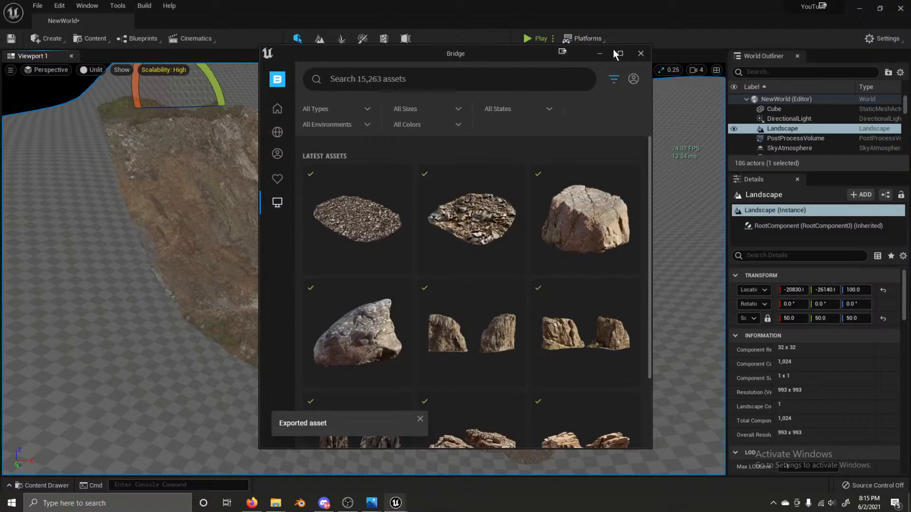
pyautogui.scroll(-2, 577, 267)
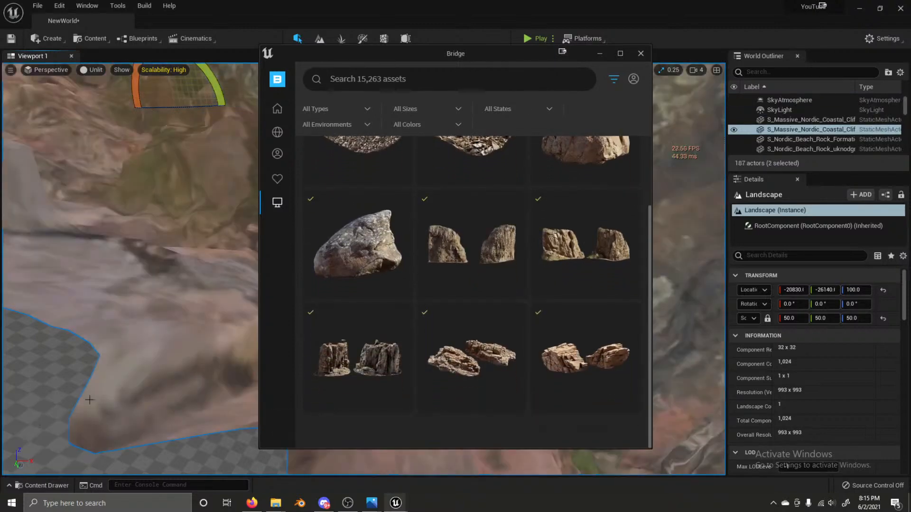
pyautogui.click(600, 53)
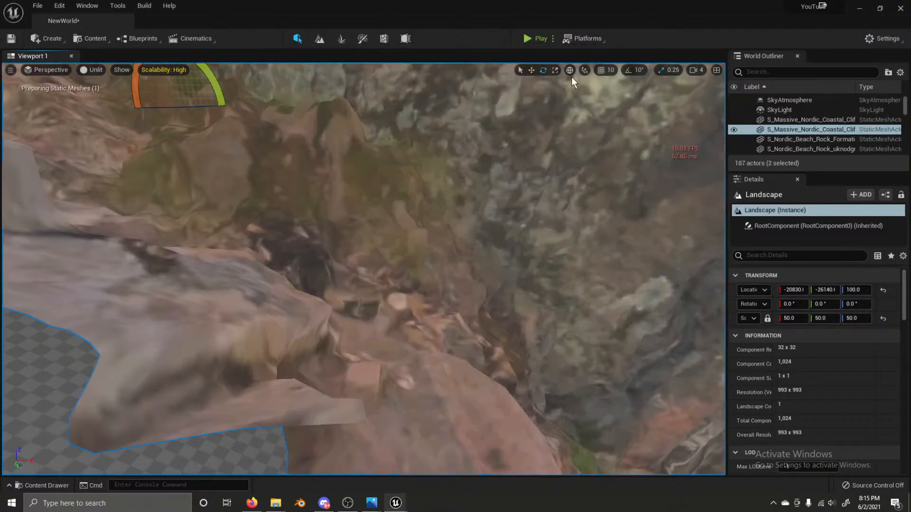
pyautogui.moveTo(571, 76); pyautogui.dragTo(571, 76, button='right')
pyautogui.scroll(3, 444, 268)
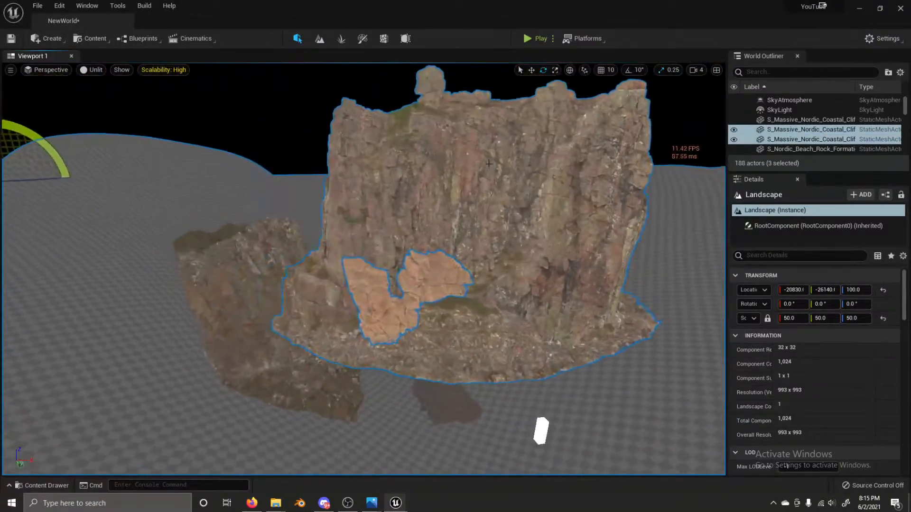
# Step: Switch the viewport to Wireframe and enable Nanite on the smaller new cliff's static mesh, applying the change
pyautogui.click(427, 308)
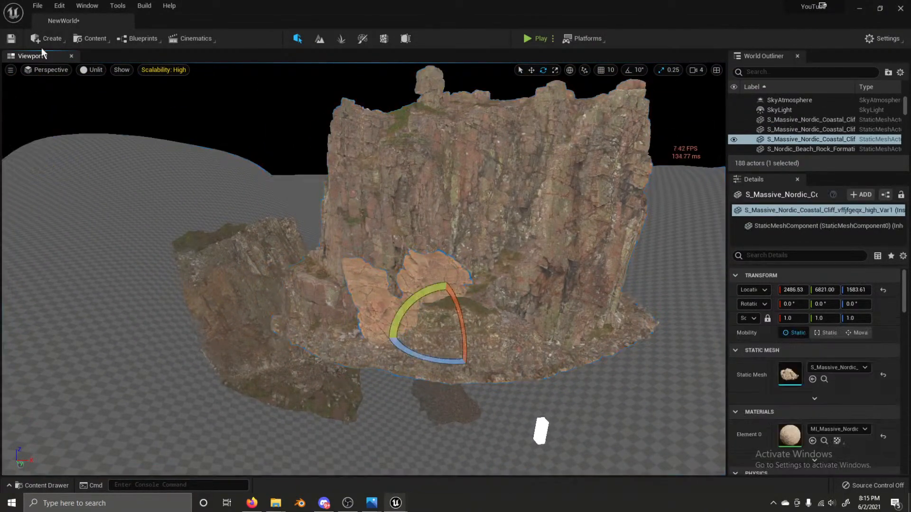
pyautogui.click(99, 71)
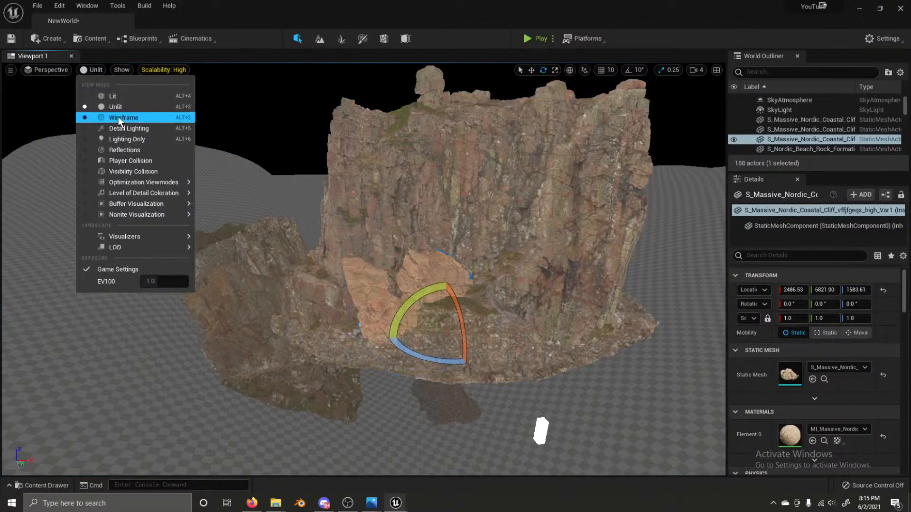
pyautogui.click(118, 117)
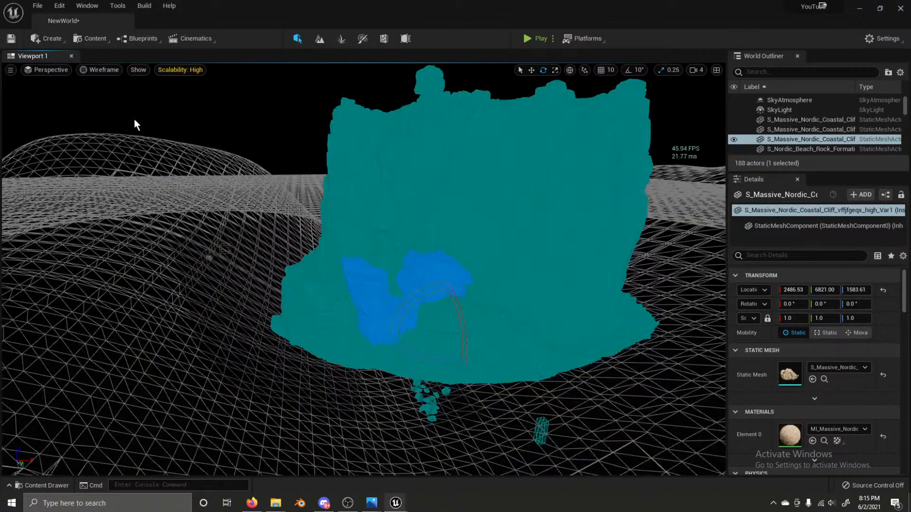
pyautogui.doubleClick(789, 371)
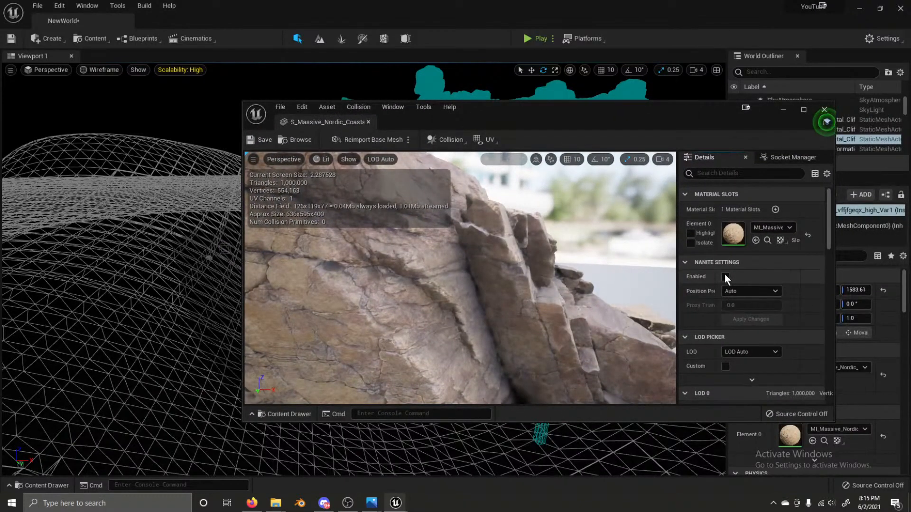
pyautogui.click(724, 276)
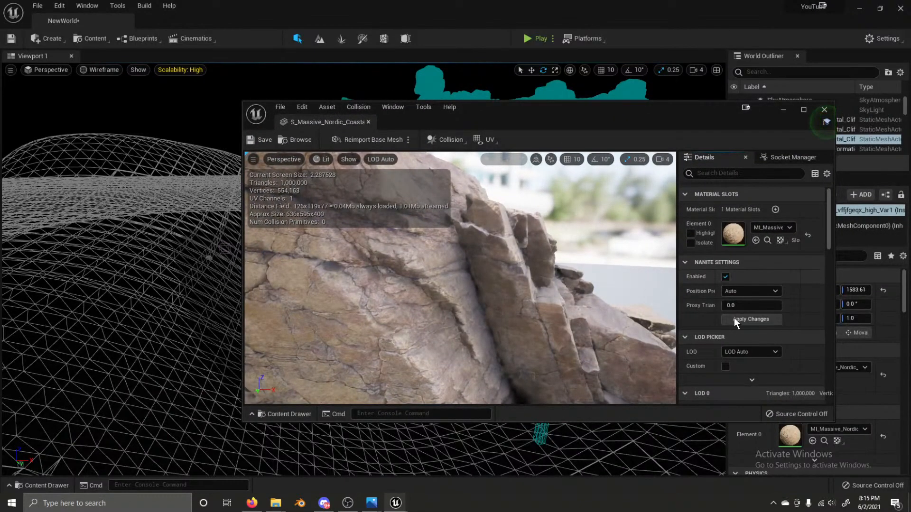
pyautogui.click(733, 318)
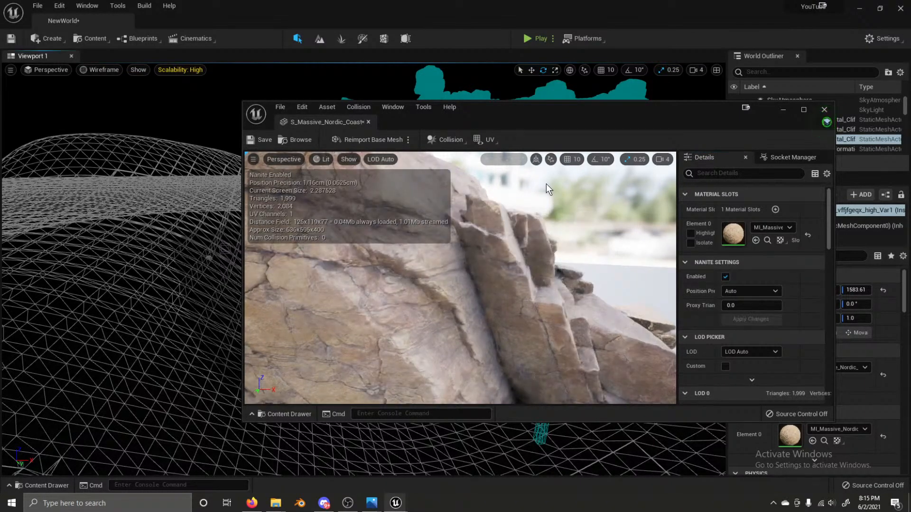
pyautogui.click(368, 122)
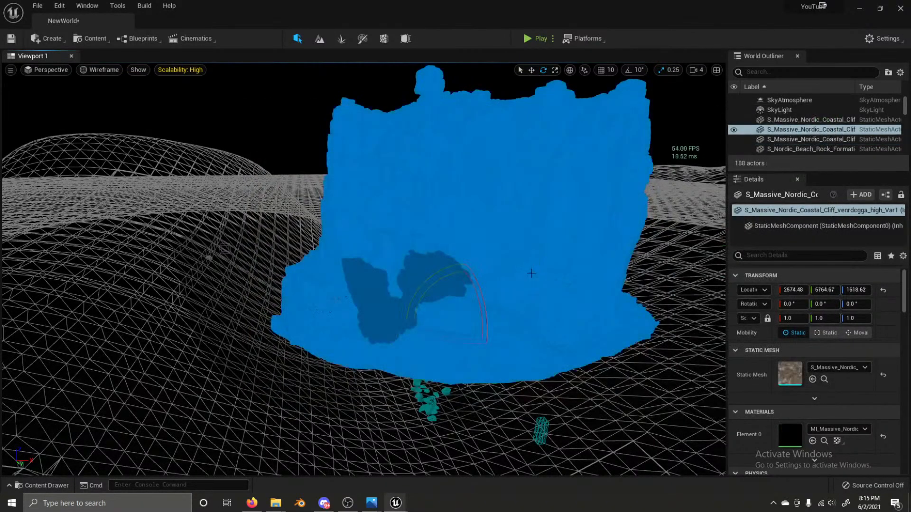
# Step: Enable Nanite on the large new cliff's static mesh, apply and save the change, and close the mesh editor
pyautogui.doubleClick(790, 380)
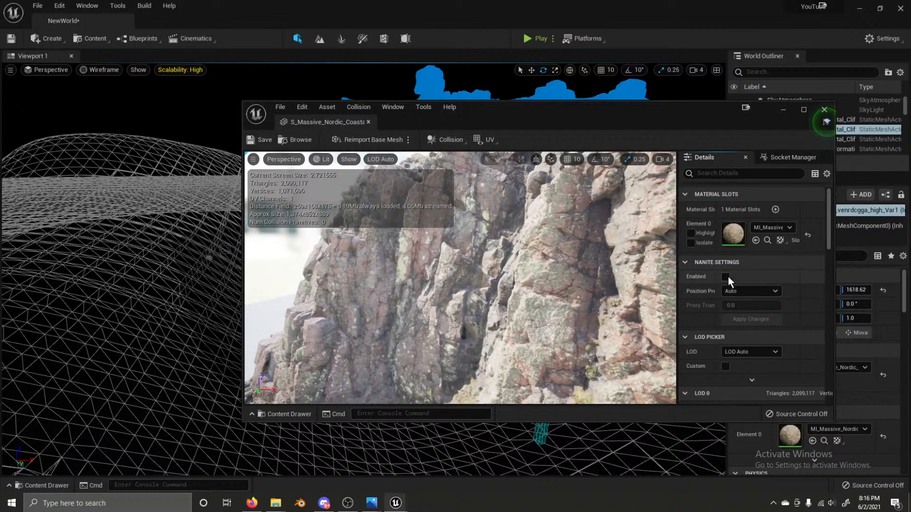
pyautogui.click(726, 277)
pyautogui.click(734, 323)
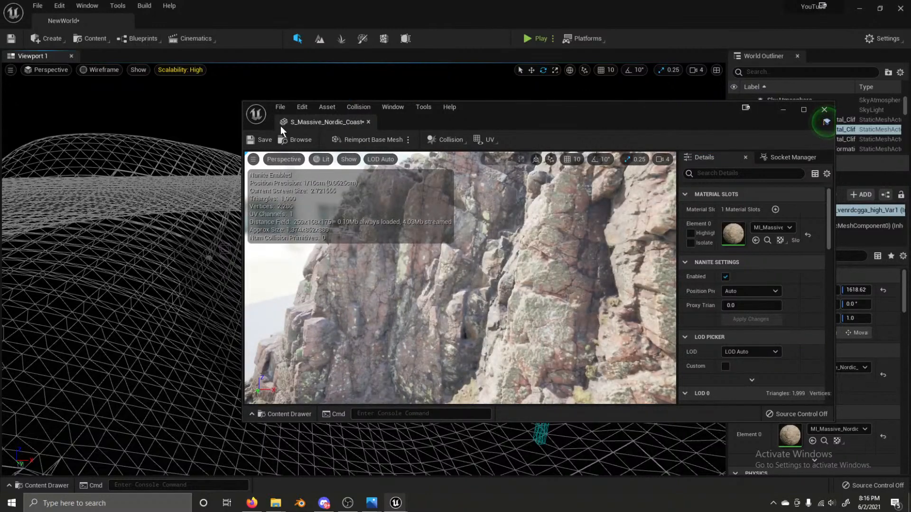
pyautogui.click(257, 140)
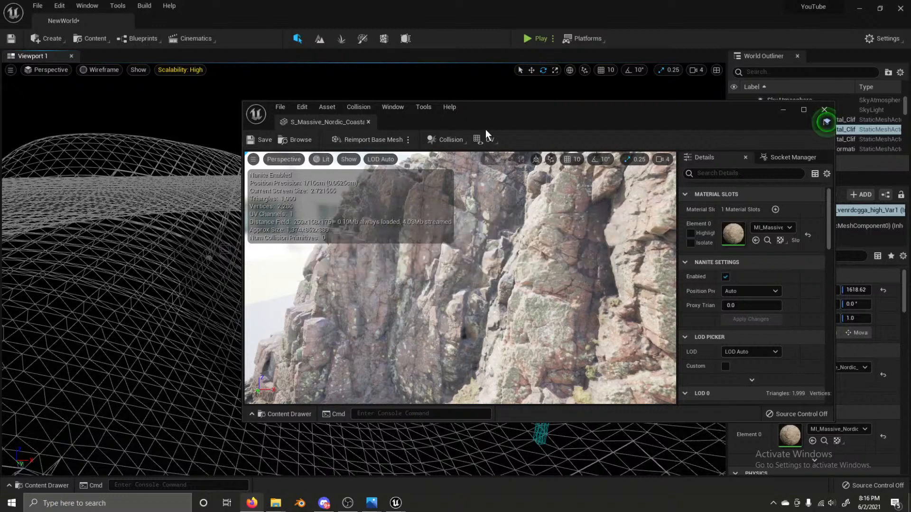
pyautogui.click(368, 122)
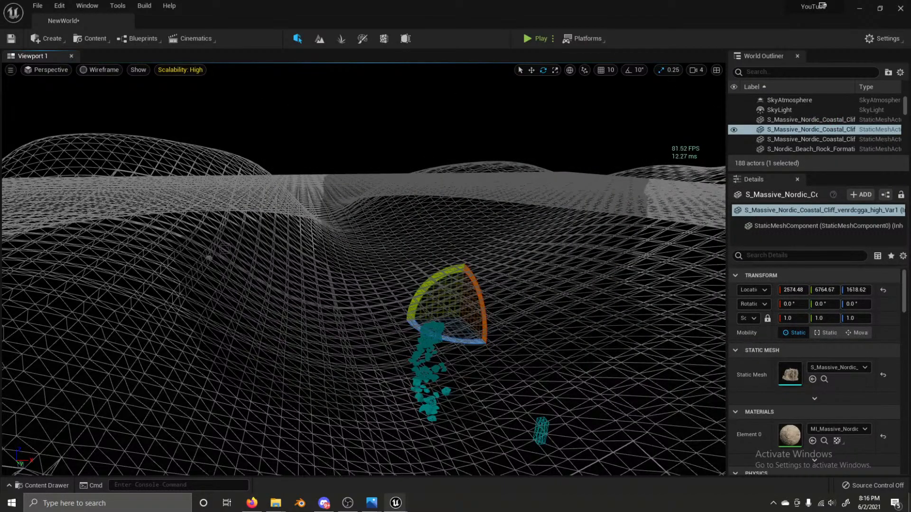
pyautogui.press('f')
pyautogui.press('w')
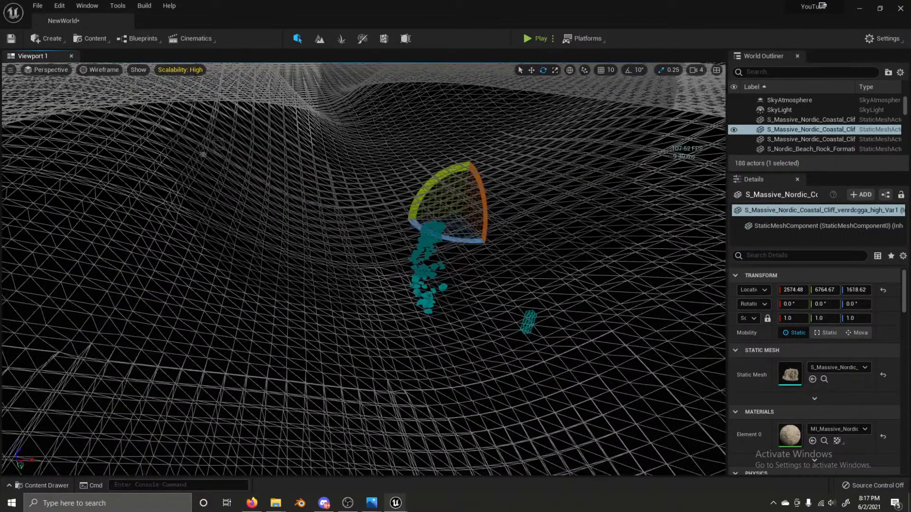
# Step: Examine the wireframe of the shoreline rocks up close and from a distance to judge their mesh density
pyautogui.press('w')
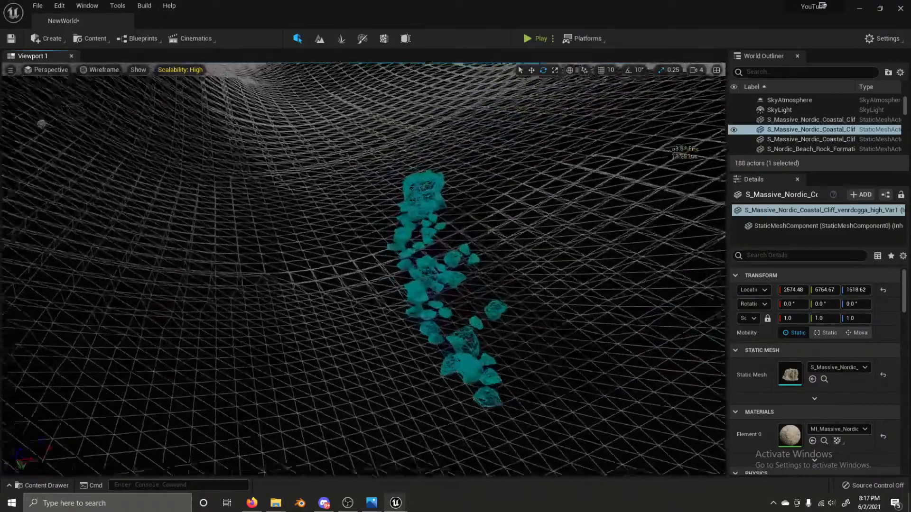
pyautogui.press('w')
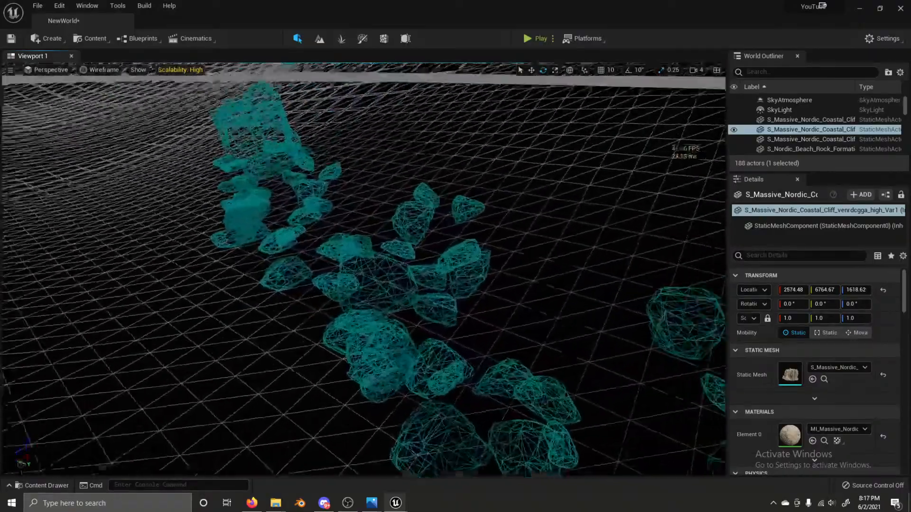
pyautogui.press('w')
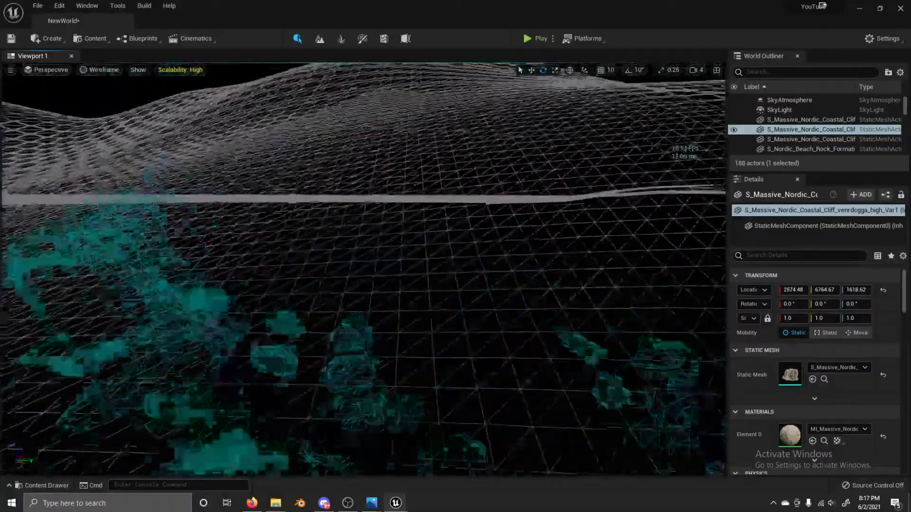
pyautogui.press('s')
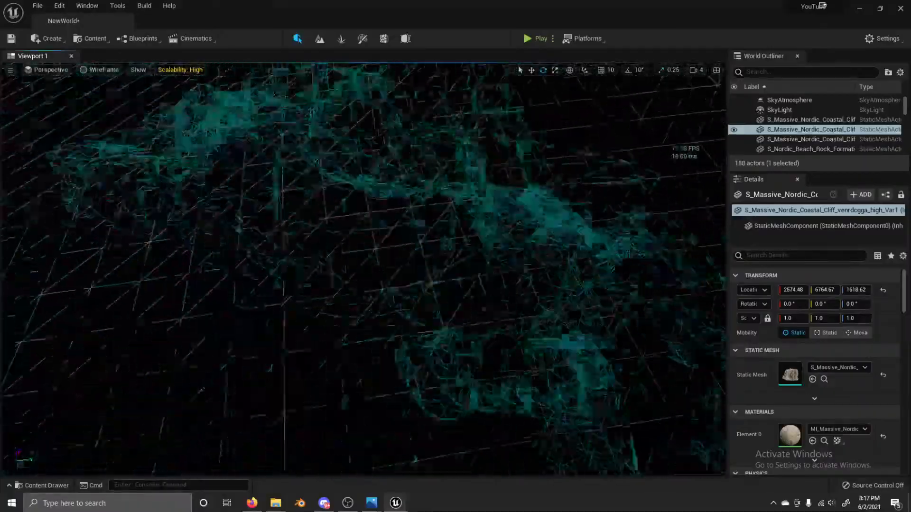
pyautogui.press('w')
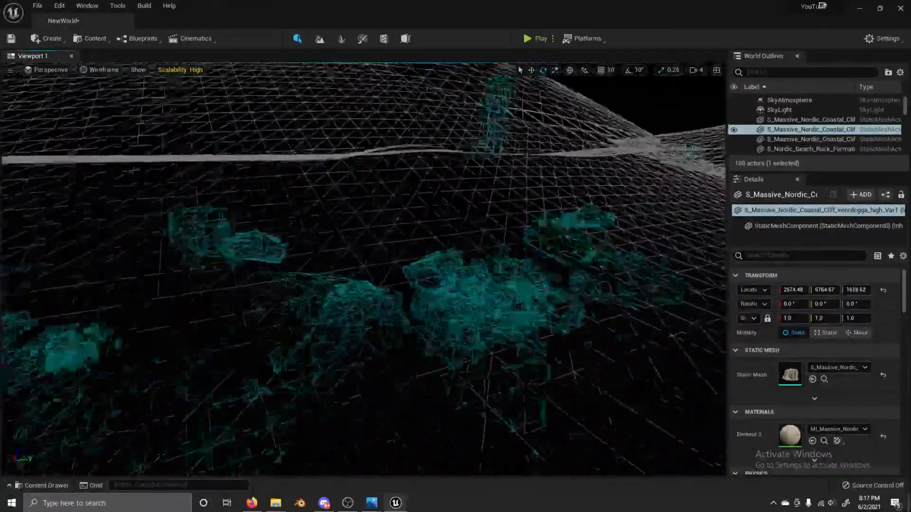
pyautogui.press('s')
pyautogui.press('d')
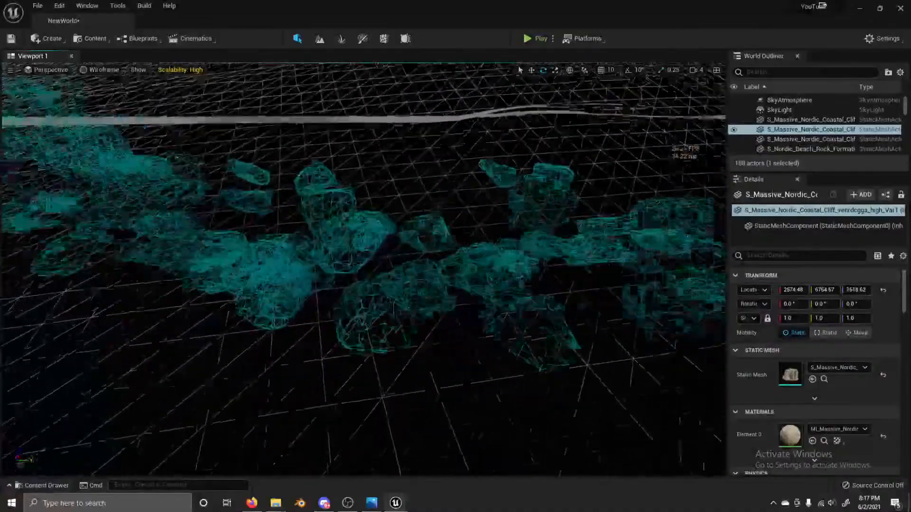
pyautogui.press('a')
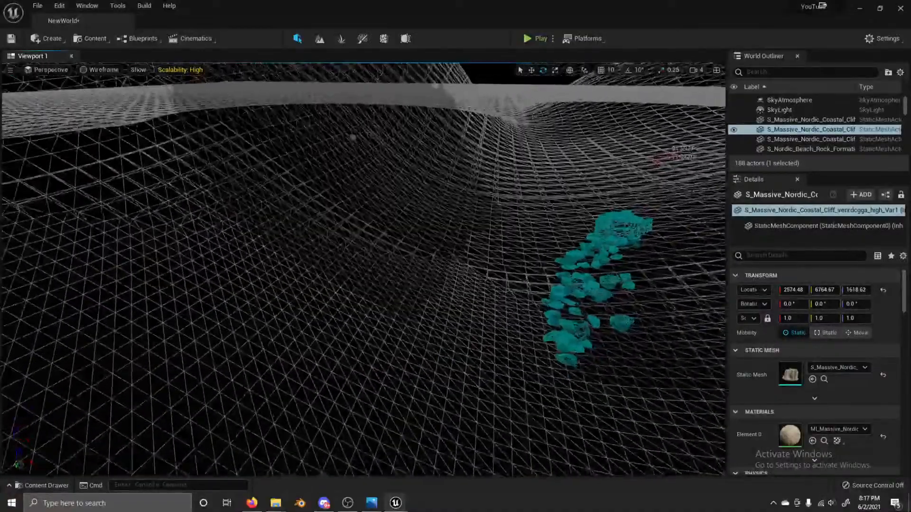
pyautogui.moveTo(190, 144); pyautogui.dragTo(214, 129, button='right')
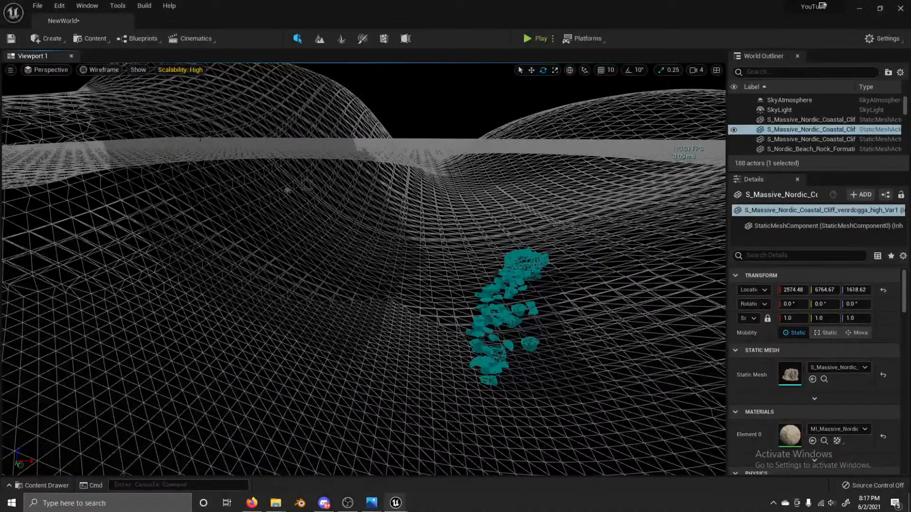
# Step: Switch the viewport to the Nanite Visualization Overview and examine the cliff and shoreline rocks in all its modes
pyautogui.click(106, 71)
pyautogui.moveTo(175, 219)
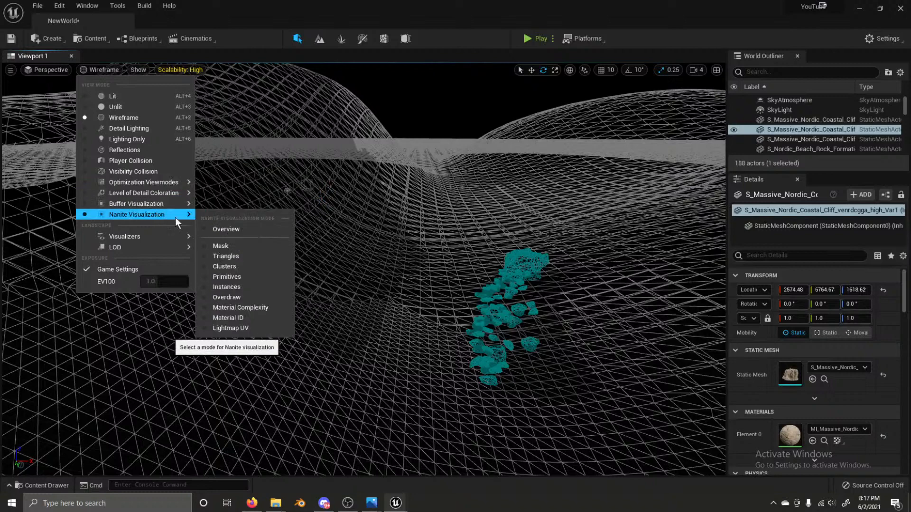
pyautogui.click(220, 230)
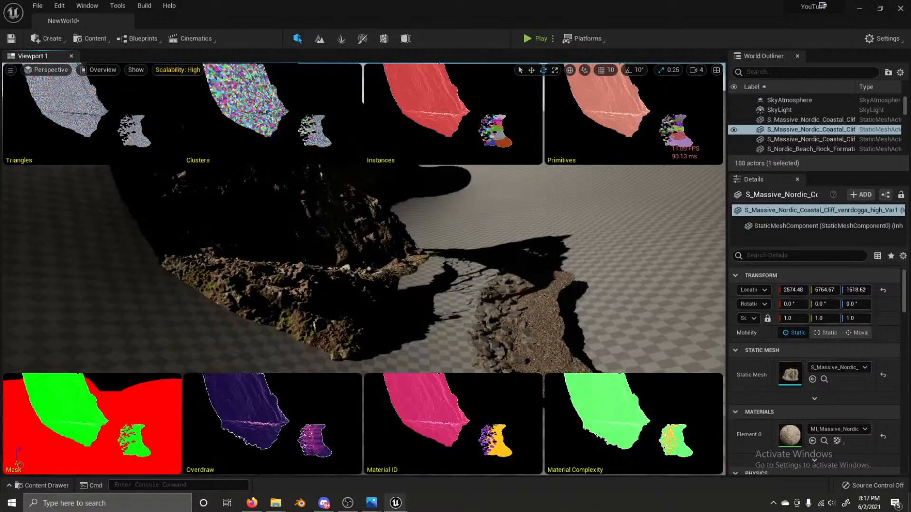
pyautogui.moveTo(220, 231); pyautogui.dragTo(318, 286, button='right')
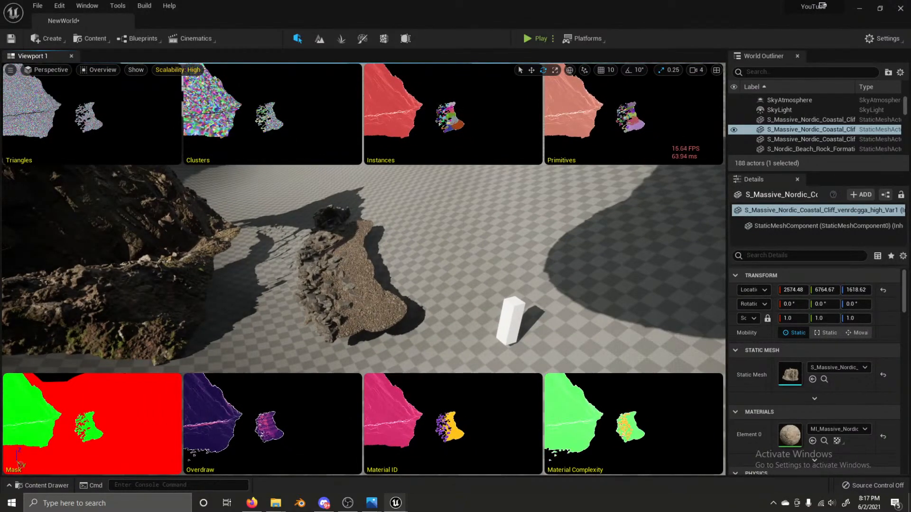
pyautogui.moveTo(157, 138); pyautogui.dragTo(86, 101, button='right')
# Step: Switch the viewport to the Unlit view mode
pyautogui.click(62, 69)
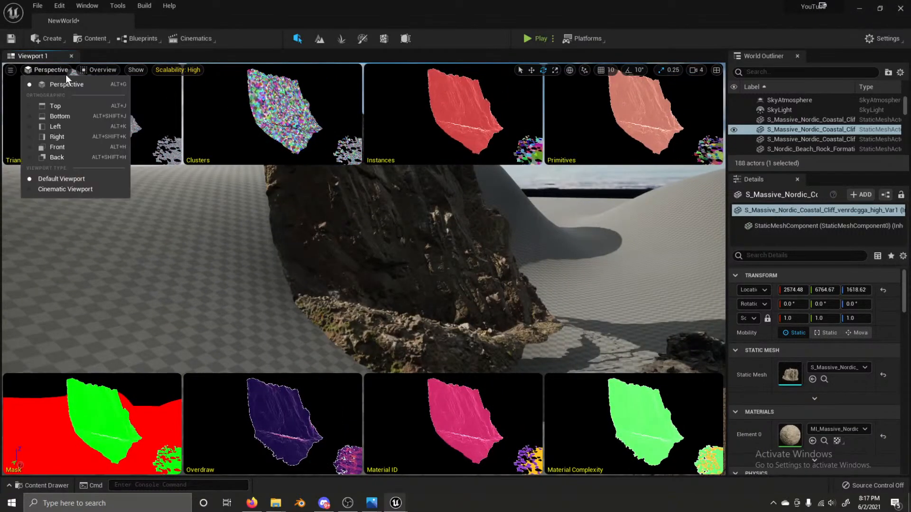
pyautogui.click(93, 71)
pyautogui.click(110, 108)
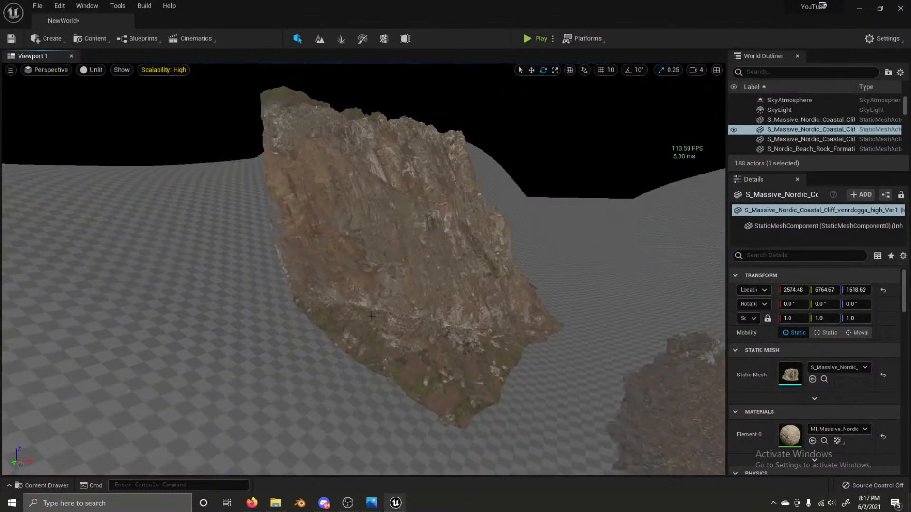
# Step: Move the selected new coastal cliff down beside the original large cliff, to about X 2518, Y 4140, Z 501
pyautogui.press('s')
pyautogui.moveTo(199, 180); pyautogui.dragTo(164, 156, button='right')
pyautogui.moveTo(434, 418); pyautogui.dragTo(434, 384, button='right')
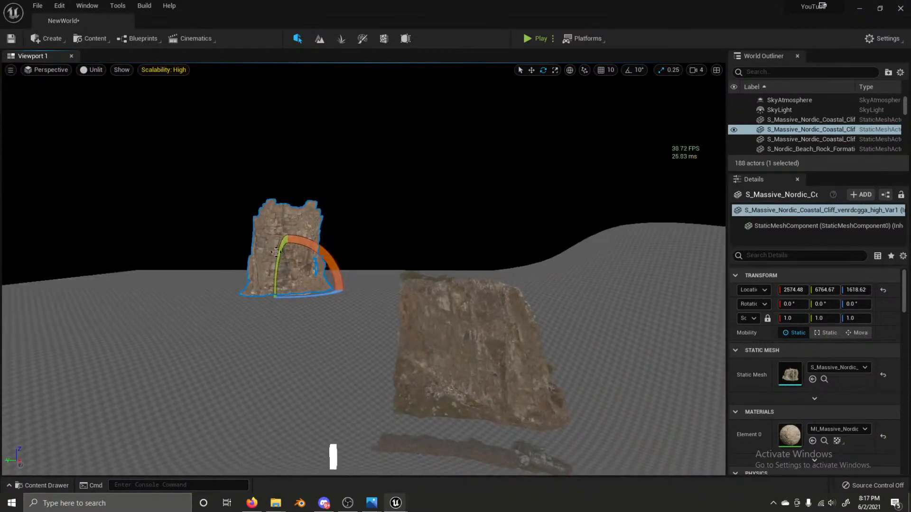
pyautogui.press('w')
pyautogui.moveTo(288, 269); pyautogui.dragTo(555, 402)
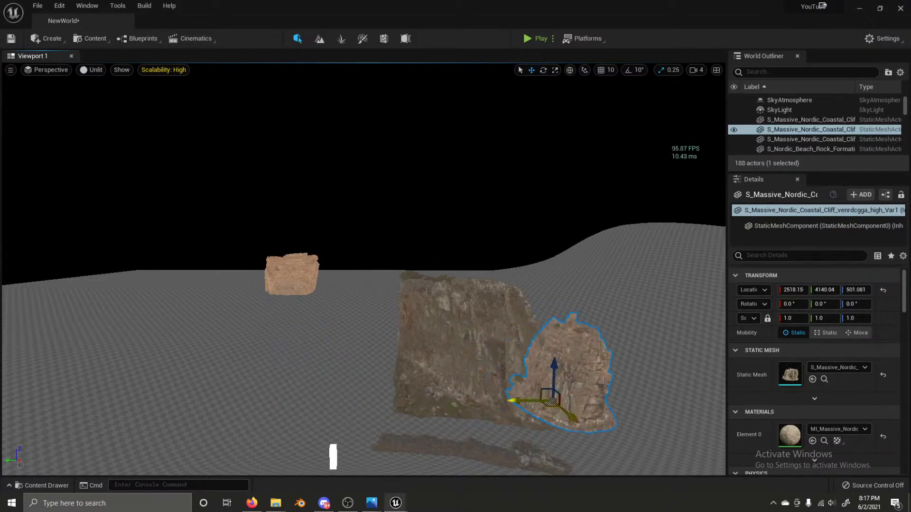
pyautogui.moveTo(555, 401); pyautogui.dragTo(638, 446, button='right')
# Step: Turn the moved cliff to about -79° around the vertical axis, lower it to about Z 278 and shift it to about X 2313
pyautogui.press('e')
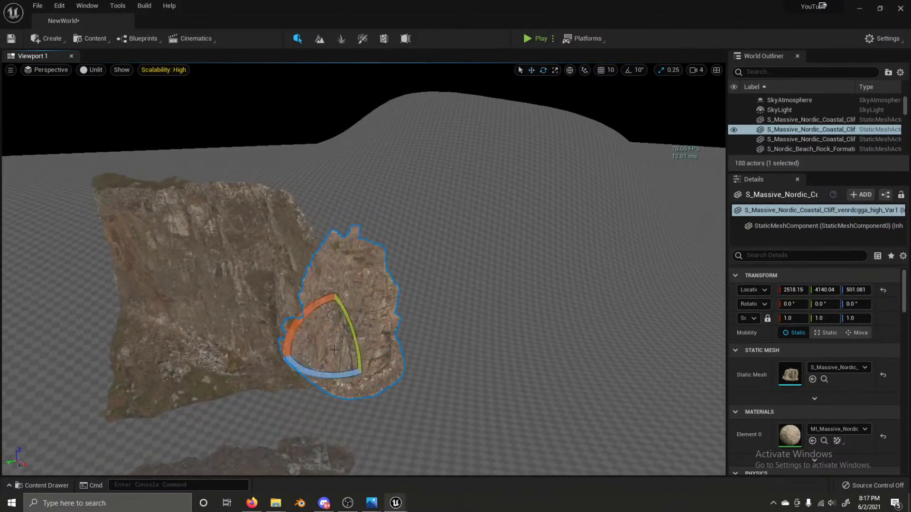
pyautogui.moveTo(326, 370); pyautogui.dragTo(396, 342)
pyautogui.press('w')
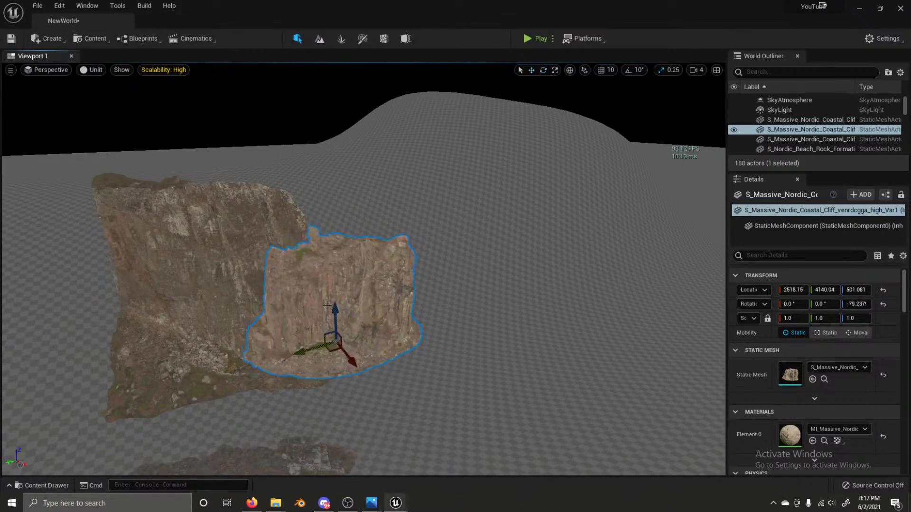
pyautogui.moveTo(332, 317); pyautogui.dragTo(334, 345)
pyautogui.moveTo(358, 396)
pyautogui.mouseDown(button='right')
pyautogui.moveTo(329, 397)
pyautogui.moveTo(346, 399)
pyautogui.mouseUp(button='right')
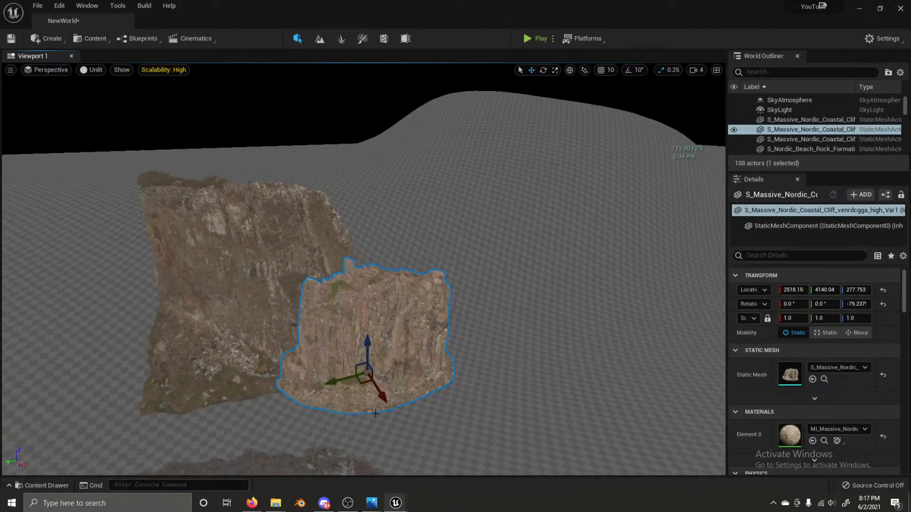
pyautogui.moveTo(385, 397); pyautogui.dragTo(376, 380)
pyautogui.moveTo(379, 385); pyautogui.dragTo(408, 385, button='right')
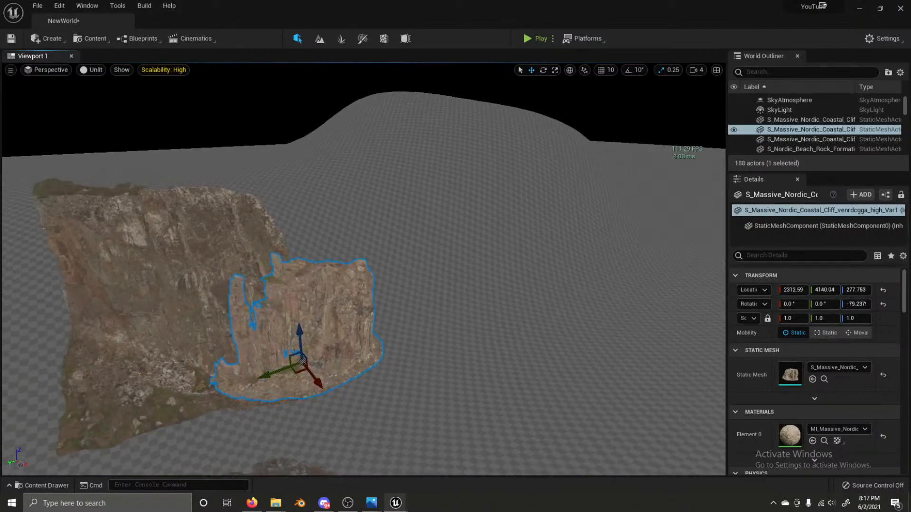
# Step: Darken the albedo tint in the moved cliff's material instance to a value of about 0.62 and close the material editor
pyautogui.doubleClick(790, 435)
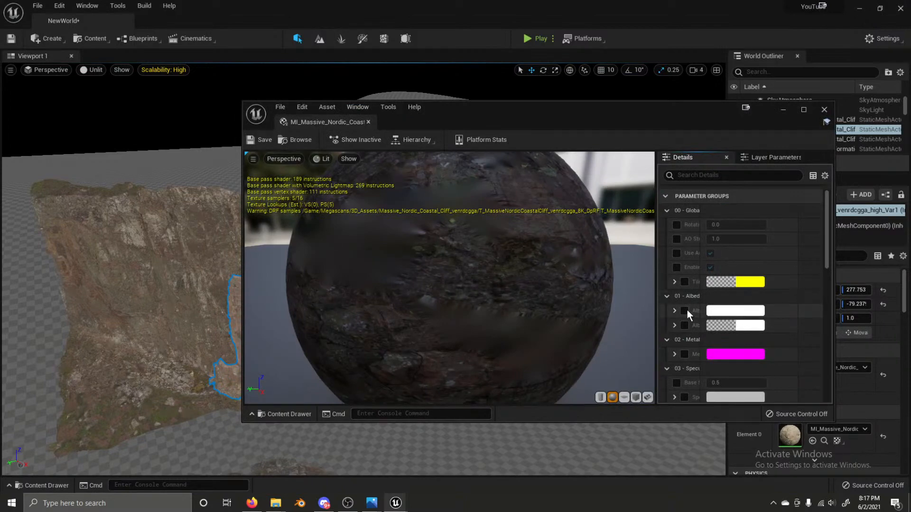
pyautogui.click(717, 311)
pyautogui.moveTo(644, 275); pyautogui.dragTo(645, 310)
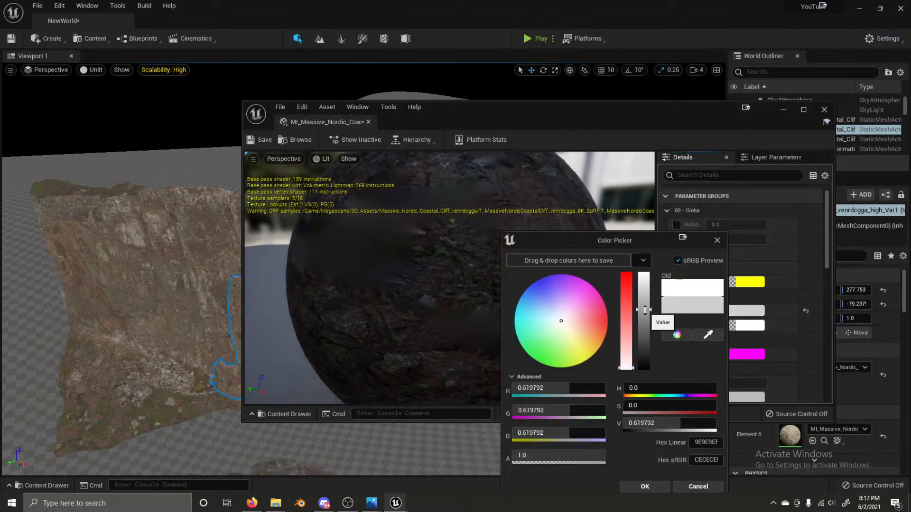
pyautogui.click(657, 487)
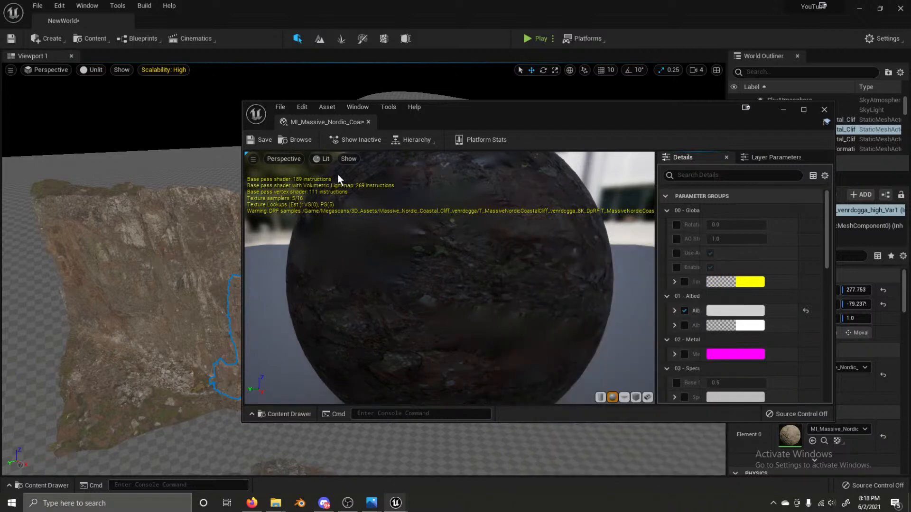
pyautogui.click(368, 122)
# Step: Turn the darkened cliff to about -88° around the vertical axis and tilt it by about 3°
pyautogui.click(429, 320)
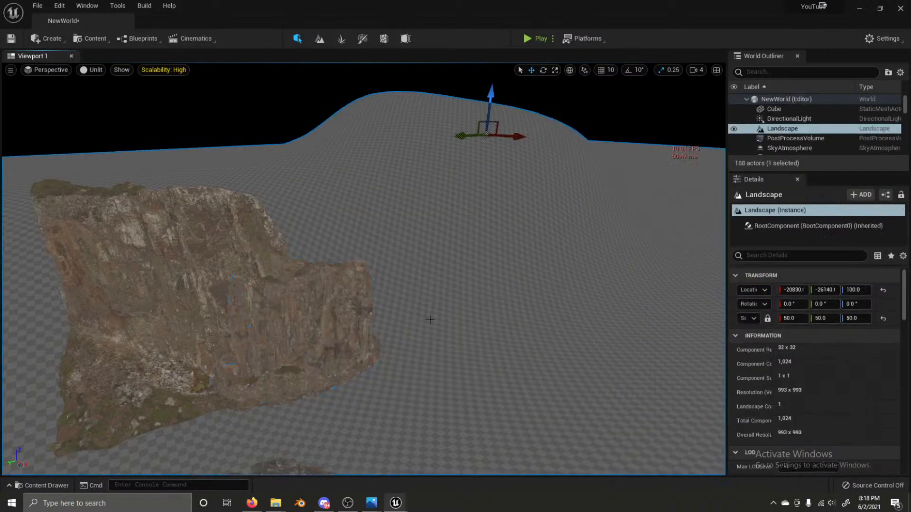
pyautogui.click(342, 360)
pyautogui.press('e')
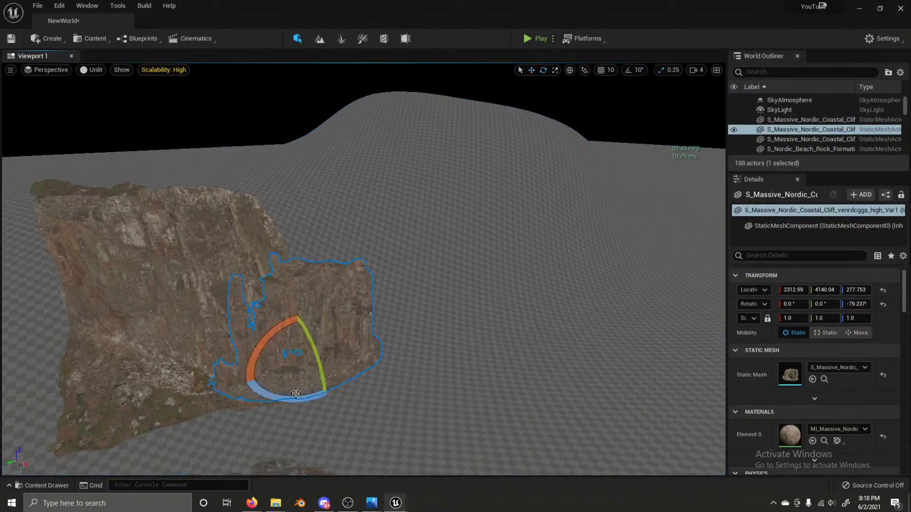
pyautogui.moveTo(296, 393); pyautogui.dragTo(337, 393)
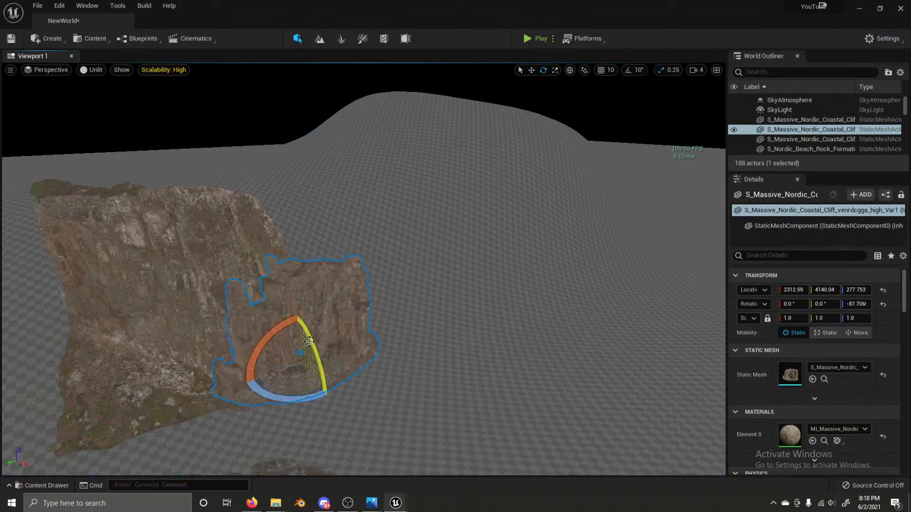
pyautogui.moveTo(309, 342); pyautogui.dragTo(316, 351)
# Step: Check from a wider angle how the smaller cliff blends into the large cliff behind it
pyautogui.click(401, 290)
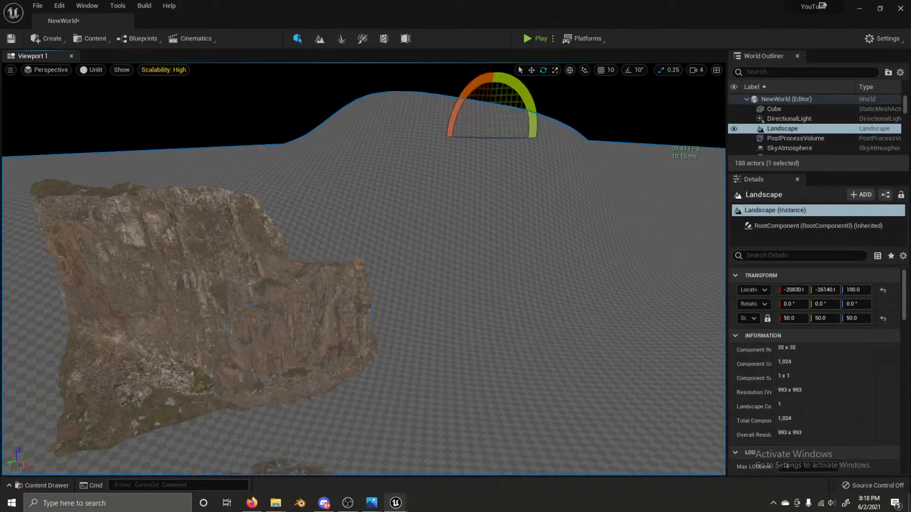
pyautogui.click(242, 306)
pyautogui.moveTo(207, 347); pyautogui.dragTo(223, 427)
pyautogui.click(363, 264)
pyautogui.moveTo(362, 263); pyautogui.dragTo(318, 285, button='right')
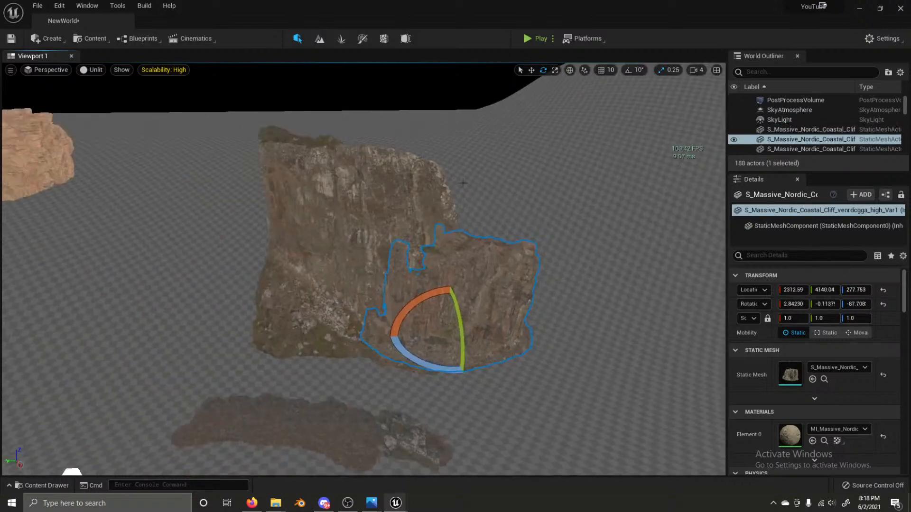
pyautogui.click(482, 176)
pyautogui.moveTo(482, 177); pyautogui.dragTo(501, 173, button='right')
# Step: Duplicate the smaller cliff, turn the copy to about -106° and move it up to about Z 667
pyautogui.click(414, 290)
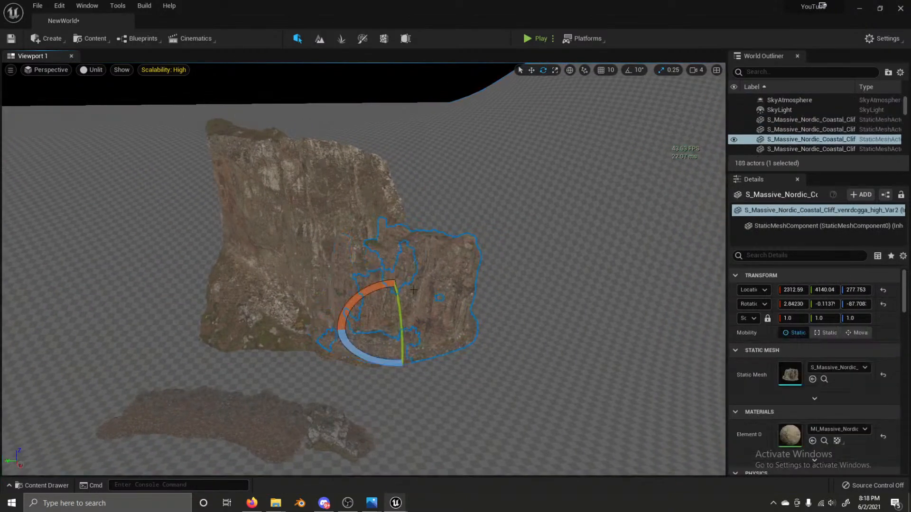
pyautogui.moveTo(393, 363)
pyautogui.mouseDown()
pyautogui.moveTo(380, 359)
pyautogui.moveTo(408, 365)
pyautogui.mouseUp()
pyautogui.press('w')
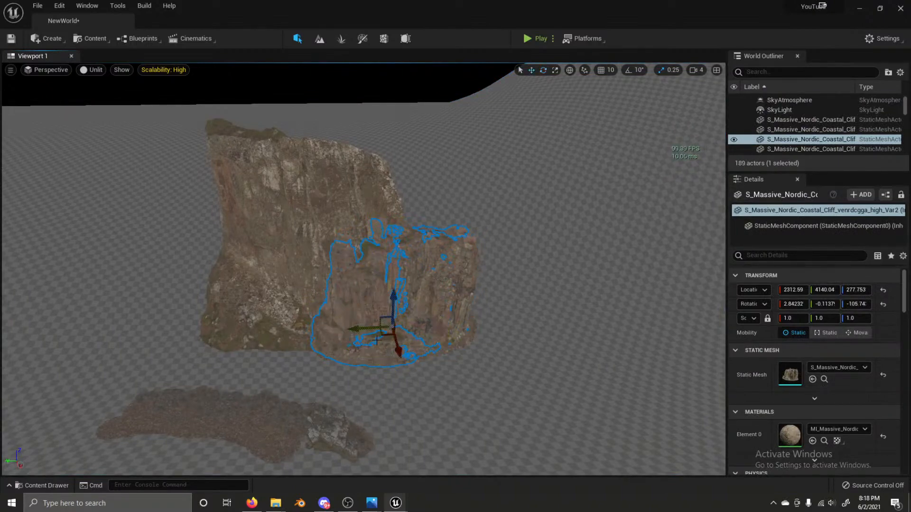
pyautogui.moveTo(391, 329); pyautogui.dragTo(398, 258)
# Step: Turn the duplicated cliff to about -265° and place it at the free end of the cliff wall, around X 2447, Y 3516, Z 261
pyautogui.press('e')
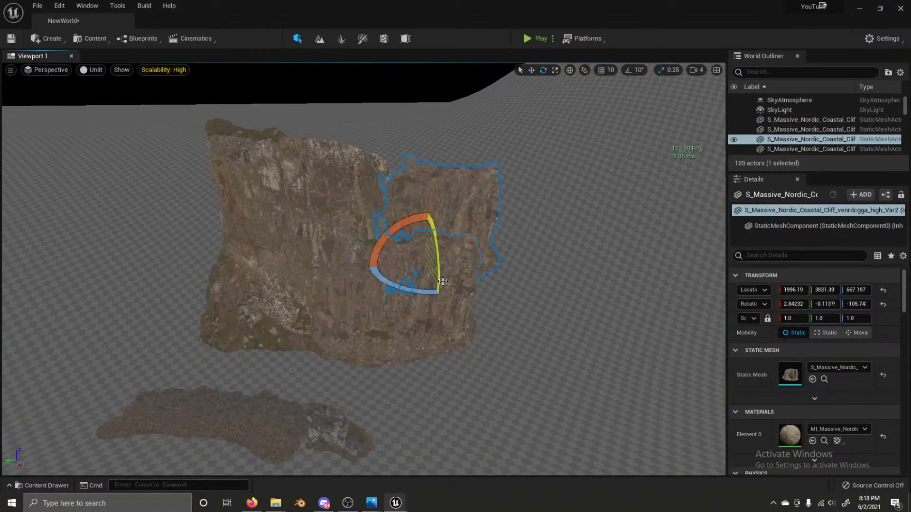
pyautogui.moveTo(418, 292)
pyautogui.mouseDown()
pyautogui.moveTo(427, 305)
pyautogui.moveTo(411, 265)
pyautogui.moveTo(407, 277)
pyautogui.moveTo(433, 313)
pyautogui.moveTo(394, 251)
pyautogui.moveTo(435, 304)
pyautogui.moveTo(422, 250)
pyautogui.moveTo(400, 290)
pyautogui.moveTo(409, 275)
pyautogui.moveTo(425, 327)
pyautogui.moveTo(418, 278)
pyautogui.mouseUp()
pyautogui.press('w')
pyautogui.press('e')
pyautogui.press('w')
pyautogui.press('e')
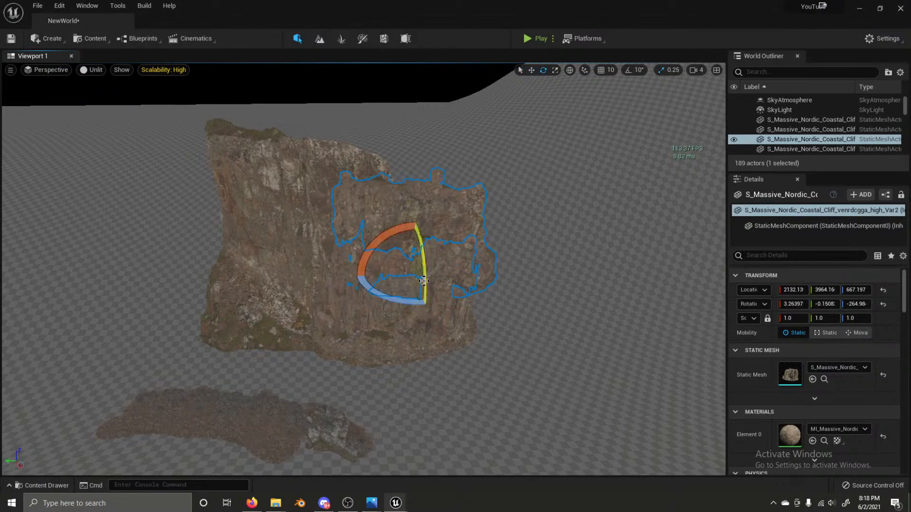
pyautogui.press('w')
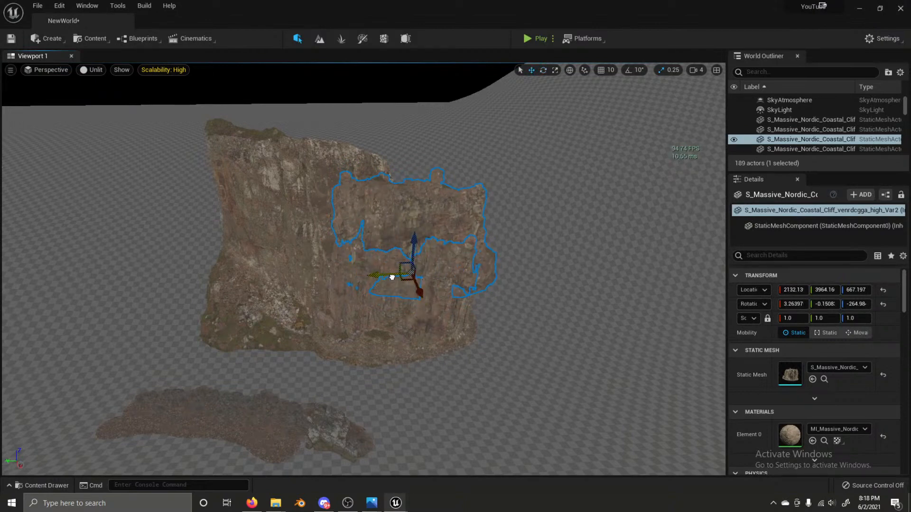
pyautogui.moveTo(391, 277); pyautogui.dragTo(433, 341)
pyautogui.click(495, 242)
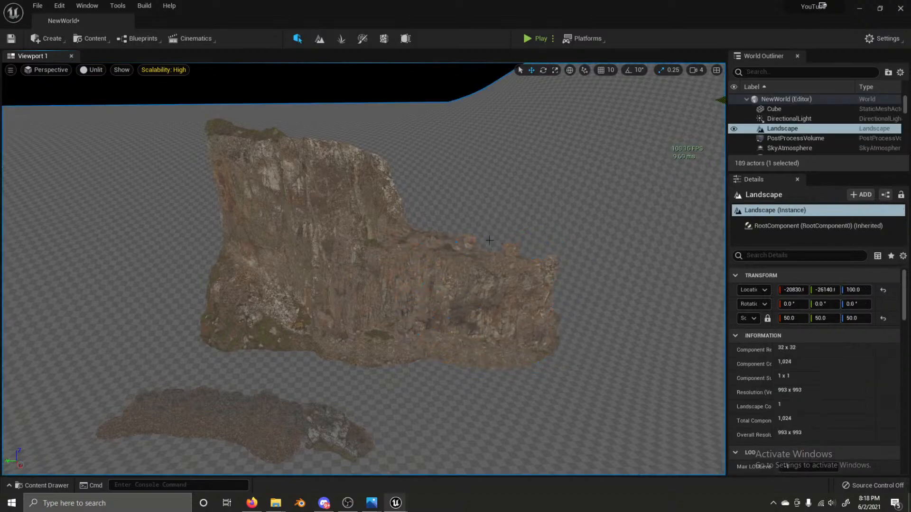
# Step: Turn the smaller cliff at the free end of the wall to about -251° and shift it to around X 2567
pyautogui.moveTo(458, 231); pyautogui.dragTo(626, 270, button='right')
pyautogui.press('w')
pyautogui.press('a')
pyautogui.click(286, 216)
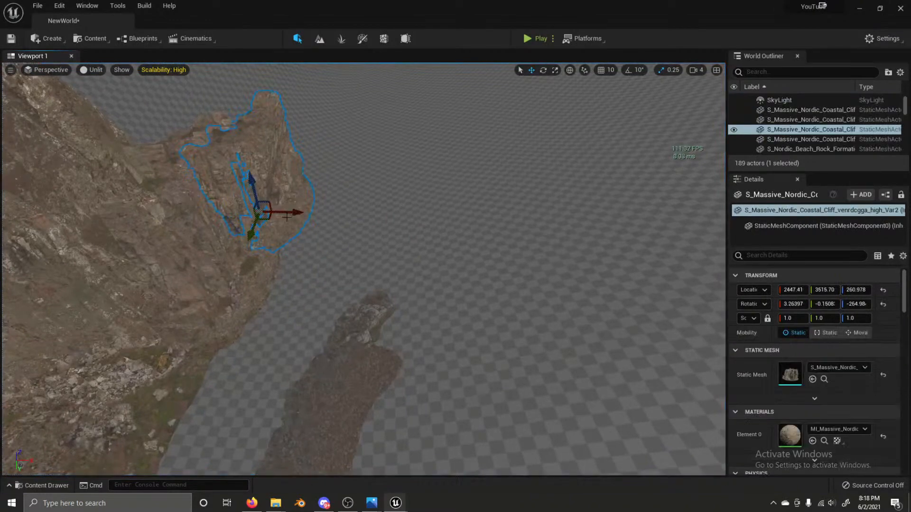
pyautogui.press('e')
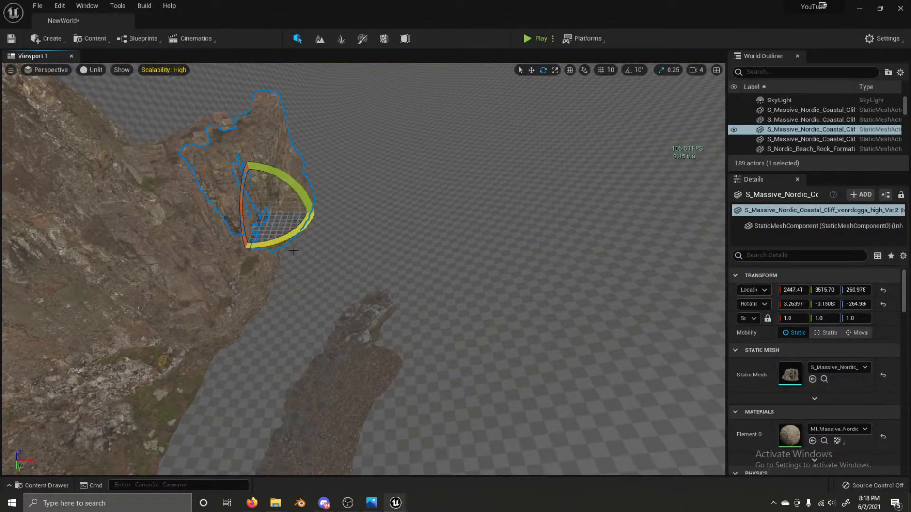
pyautogui.moveTo(289, 233); pyautogui.dragTo(308, 227)
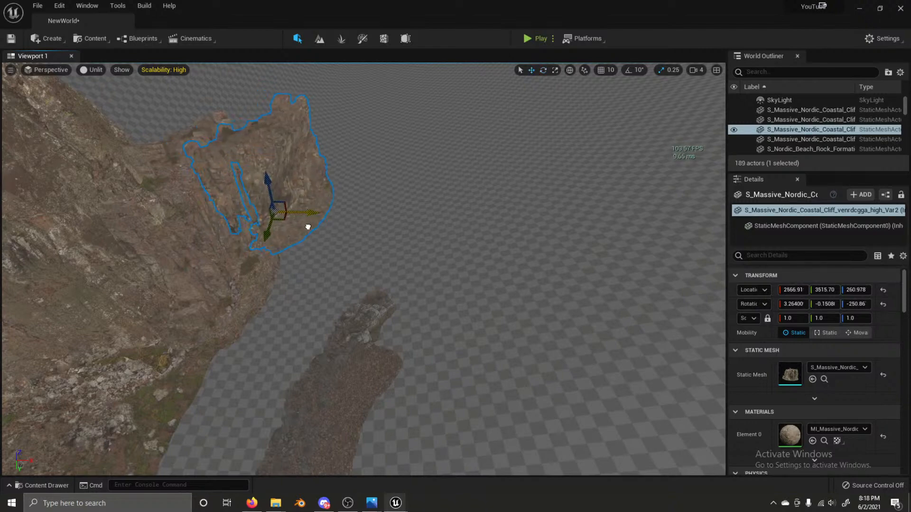
pyautogui.click(474, 284)
pyautogui.moveTo(474, 284); pyautogui.dragTo(387, 259, button='right')
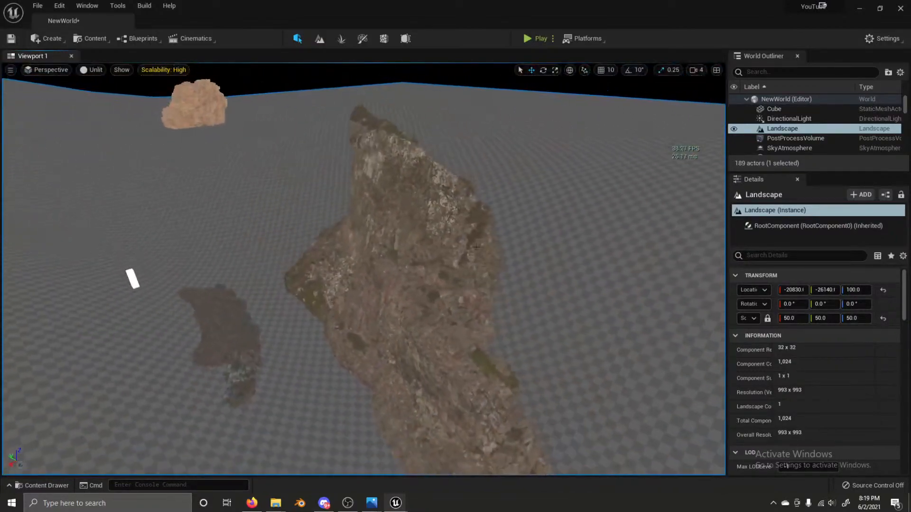
# Step: Select the large cliff and both smaller cliffs and tilt them together as one wall
pyautogui.click(441, 272)
pyautogui.keyDown('ctrl'); pyautogui.click(440, 271); pyautogui.keyUp('ctrl')
pyautogui.keyDown('ctrl'); pyautogui.click(427, 209); pyautogui.keyUp('ctrl')
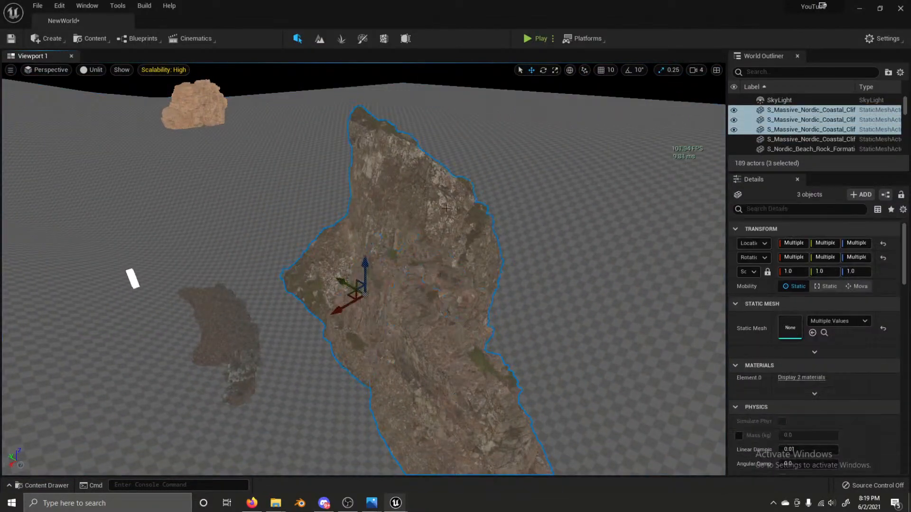
pyautogui.press('f')
pyautogui.press('e')
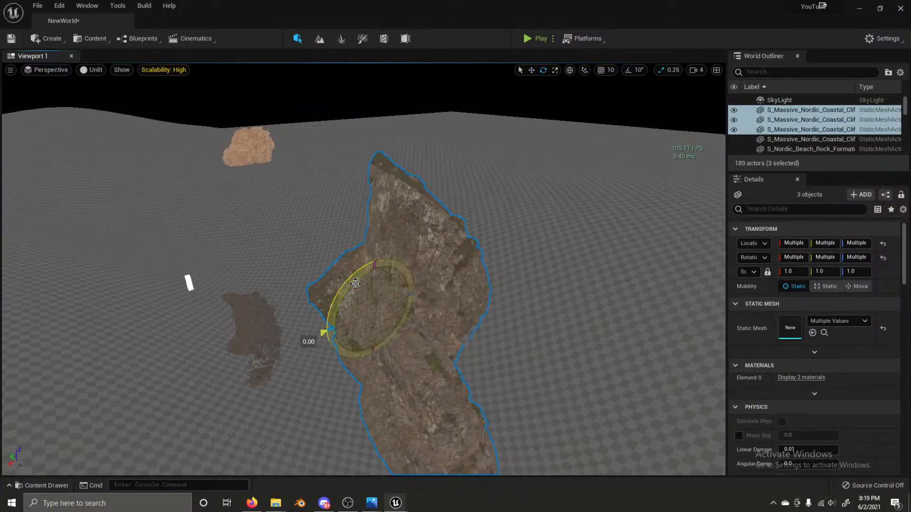
pyautogui.moveTo(356, 283); pyautogui.dragTo(350, 296)
pyautogui.moveTo(356, 269); pyautogui.dragTo(300, 251, button='right')
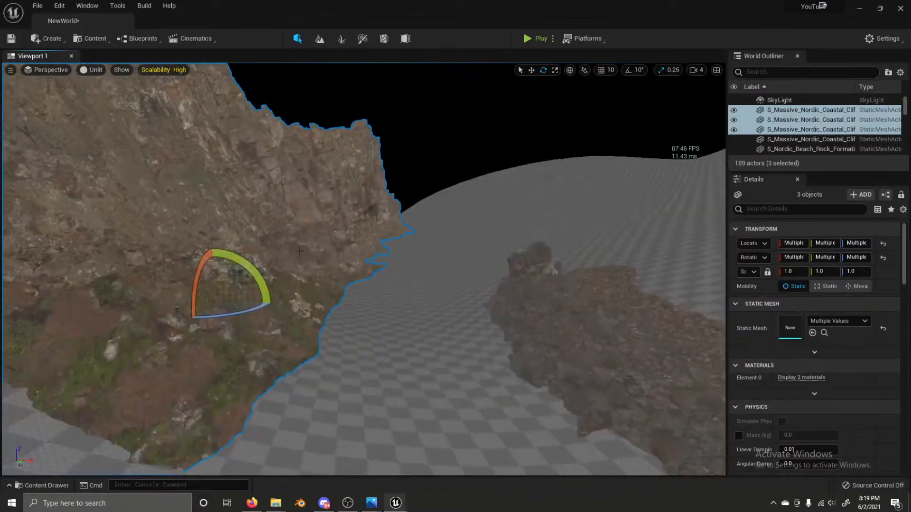
pyautogui.moveTo(199, 276); pyautogui.dragTo(217, 289)
pyautogui.press('w')
# Step: Lower the two smaller cliffs at the free end of the wall so they sit deeper in the ground
pyautogui.click(335, 221)
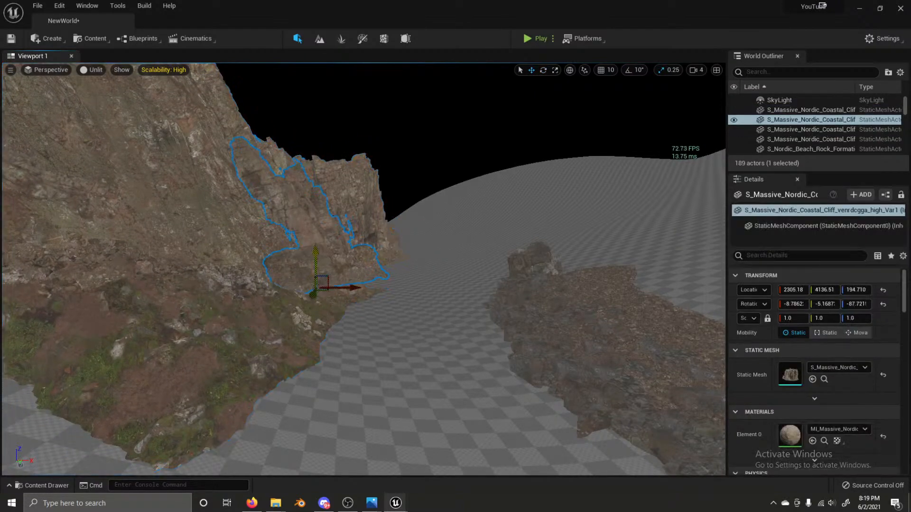
pyautogui.moveTo(315, 250); pyautogui.dragTo(357, 243)
pyautogui.click(346, 223)
pyautogui.click(407, 204)
pyautogui.moveTo(407, 204); pyautogui.dragTo(422, 181, button='right')
pyautogui.click(276, 223)
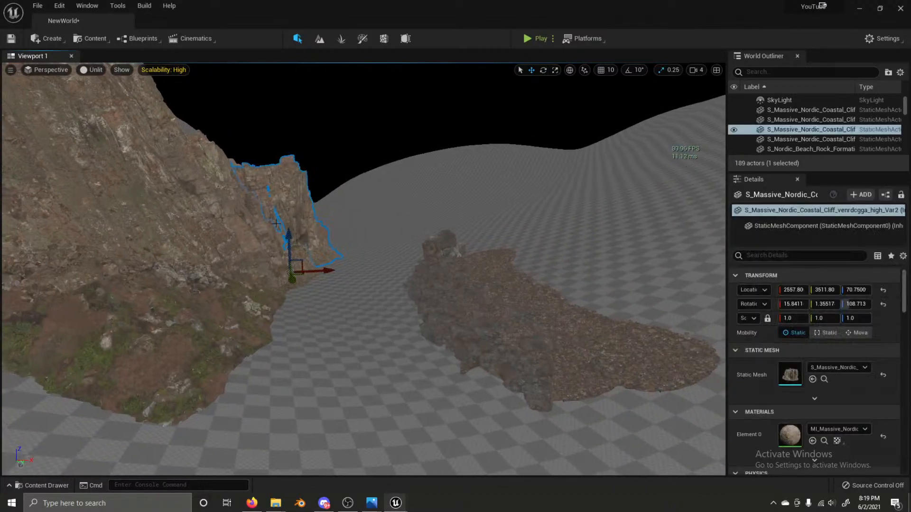
pyautogui.keyDown('ctrl'); pyautogui.click(255, 224); pyautogui.keyUp('ctrl')
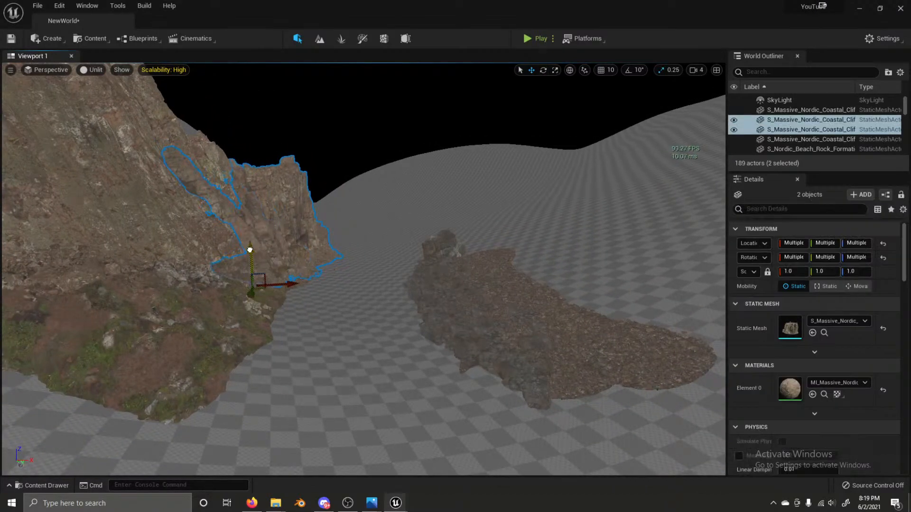
pyautogui.click(310, 141)
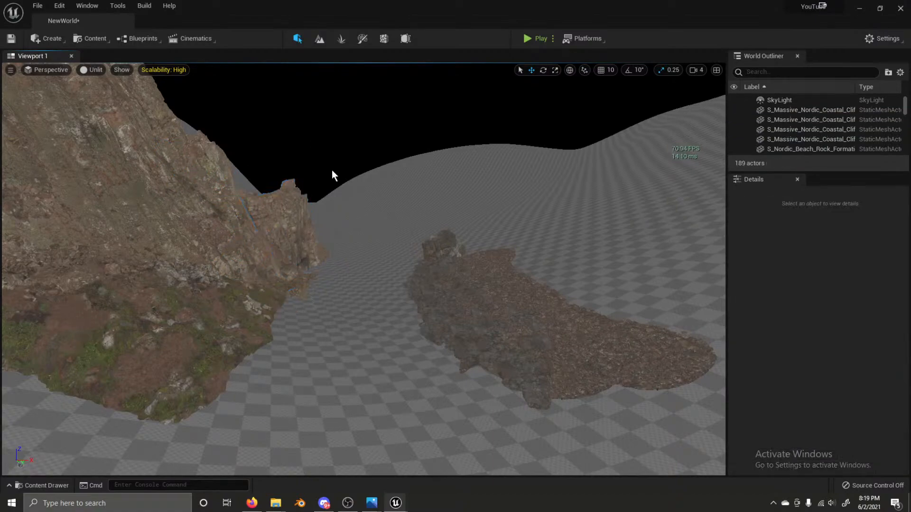
# Step: Switch the viewport to Lit shading and check the cliff wall and rocky shoreline from low and high angles
pyautogui.click(92, 70)
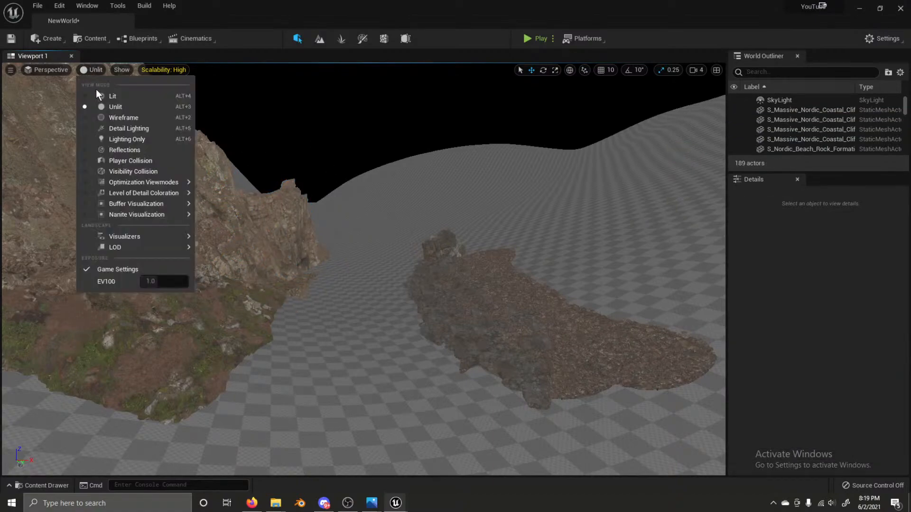
pyautogui.click(96, 90)
pyautogui.scroll(2, 363, 268)
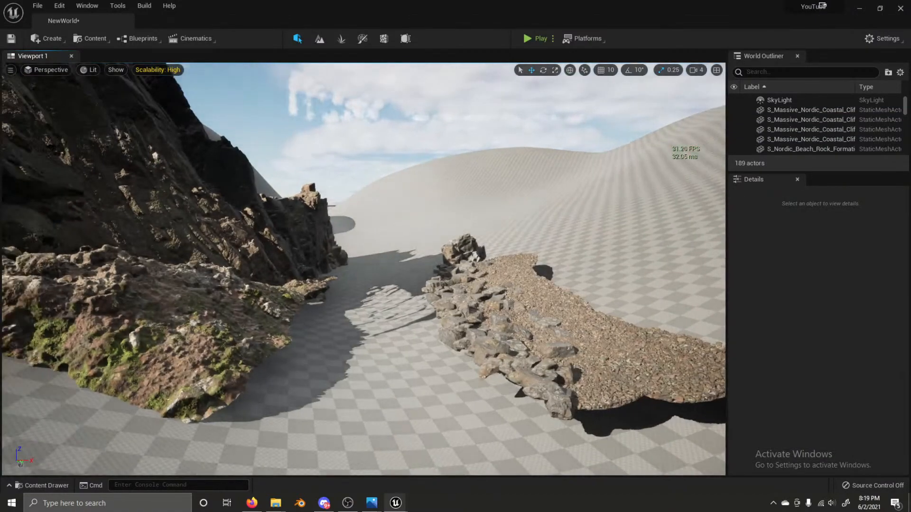
pyautogui.scroll(5, 363, 268)
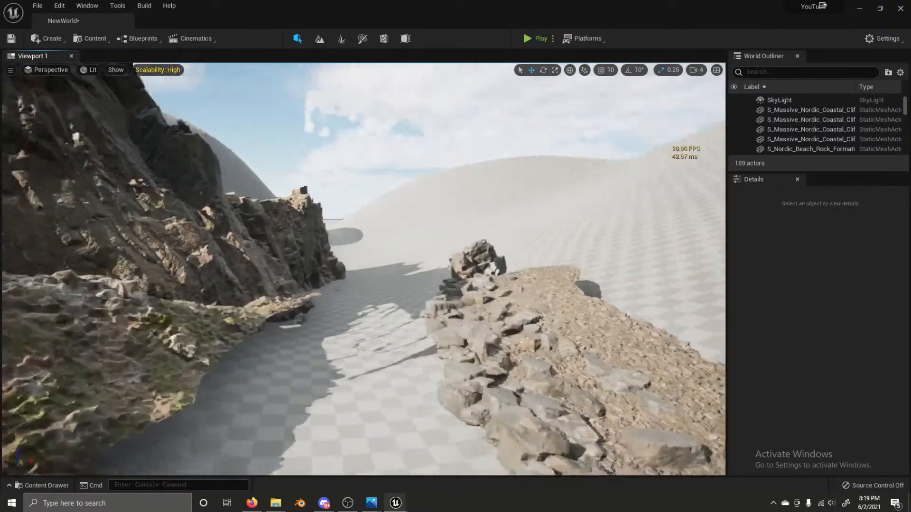
pyautogui.scroll(-5, 364, 268)
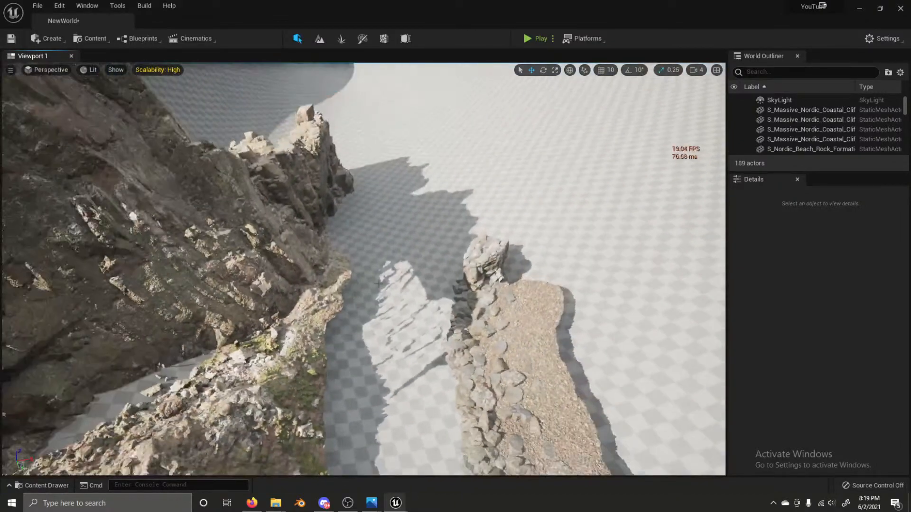
pyautogui.scroll(-2, 363, 269)
# Step: Delete the leftover orange cliff floating above the landscape away from the wall
pyautogui.moveTo(363, 269); pyautogui.dragTo(251, 213, button='right')
pyautogui.press('w')
pyautogui.press('s')
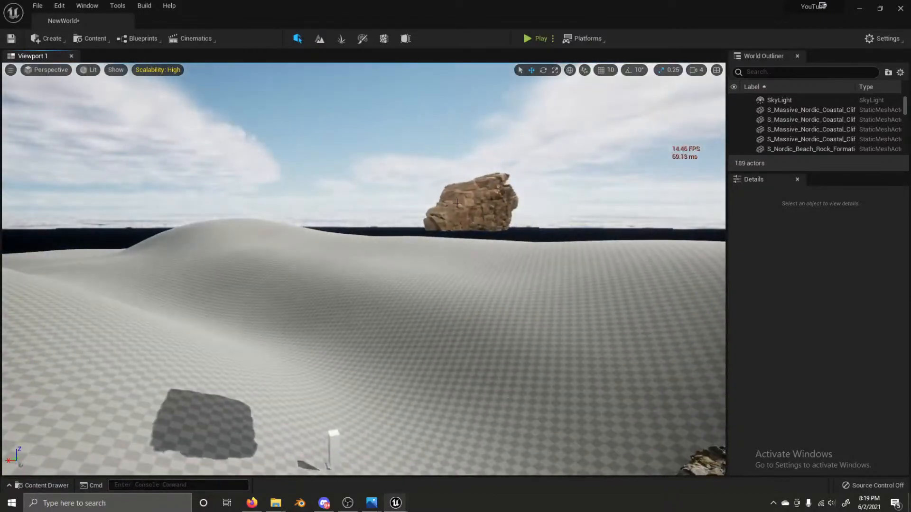
pyautogui.click(456, 203)
pyautogui.press('Delete')
# Step: Place a Nordic Beach Rock Formation beyond the gravel at about X 4227, Y 4644, Z 556, scaled uniformly to 1.3275
pyautogui.moveTo(456, 203); pyautogui.dragTo(448, 223, button='right')
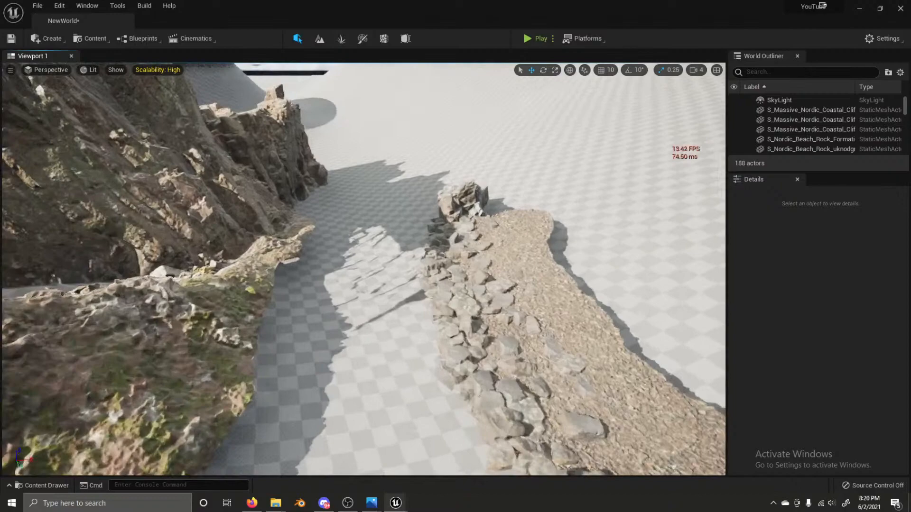
pyautogui.moveTo(448, 223); pyautogui.dragTo(448, 209, button='right')
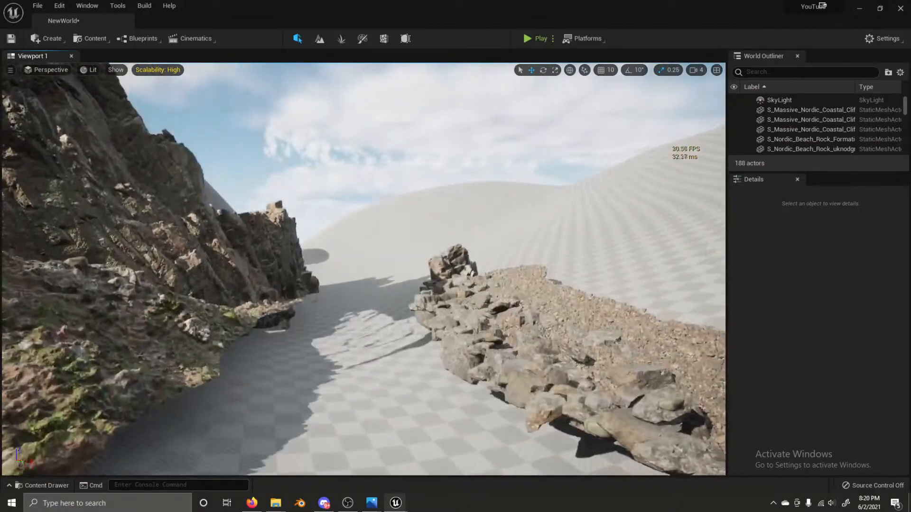
pyautogui.moveTo(448, 209); pyautogui.dragTo(466, 220, button='right')
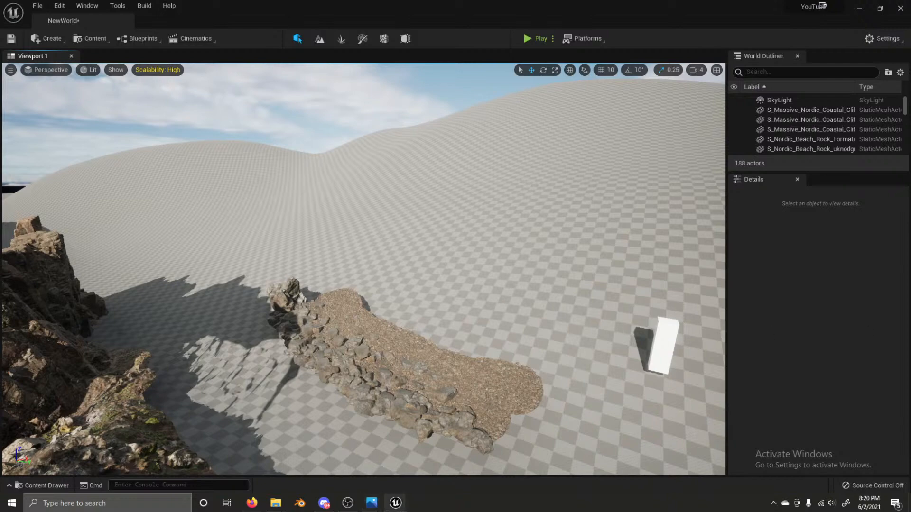
pyautogui.moveTo(716, 339); pyautogui.dragTo(674, 337, button='right')
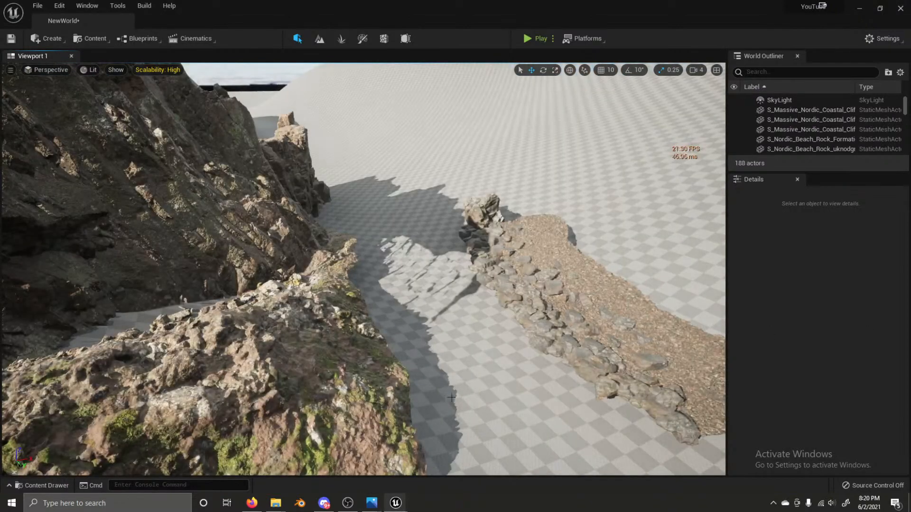
pyautogui.hotkey('ctrl', 'space')
pyautogui.moveTo(446, 217); pyautogui.dragTo(455, 221, button='right')
pyautogui.moveTo(446, 217); pyautogui.dragTo(584, 123)
pyautogui.moveTo(790, 318); pyautogui.dragTo(808, 317)
pyautogui.moveTo(664, 269); pyautogui.dragTo(453, 280, button='right')
# Step: Tilt the new rock formation to about -24° around X and 3° around Y, turned to about -412°
pyautogui.press('e')
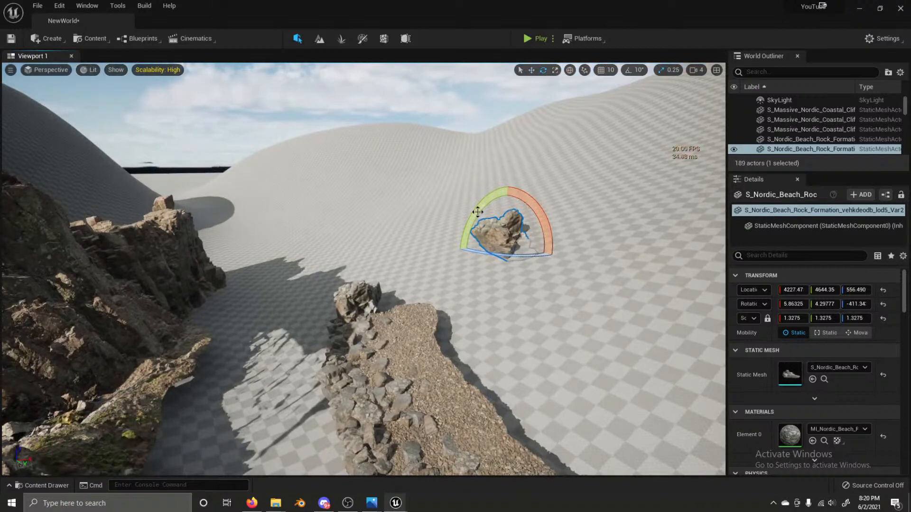
pyautogui.moveTo(477, 212); pyautogui.dragTo(470, 228)
pyautogui.moveTo(547, 233); pyautogui.dragTo(542, 215)
pyautogui.moveTo(466, 225); pyautogui.dragTo(462, 236)
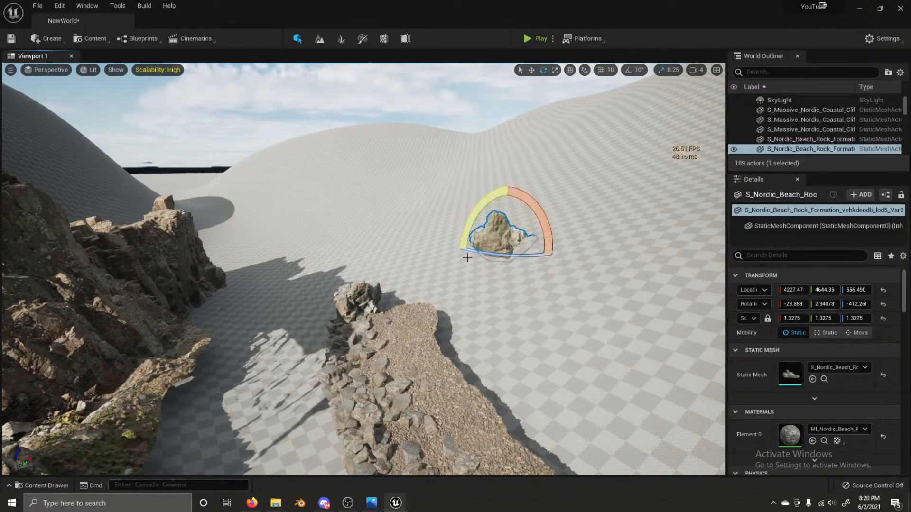
# Step: Move the rock formation to about X 4119, Y 5037, Z 535 and lay it flatter, turned to about -465°
pyautogui.moveTo(450, 229); pyautogui.dragTo(496, 253, button='right')
pyautogui.press('w')
pyautogui.moveTo(453, 217); pyautogui.dragTo(496, 231)
pyautogui.moveTo(496, 231); pyautogui.dragTo(491, 212, button='right')
pyautogui.press('a')
pyautogui.press('d')
pyautogui.press('e')
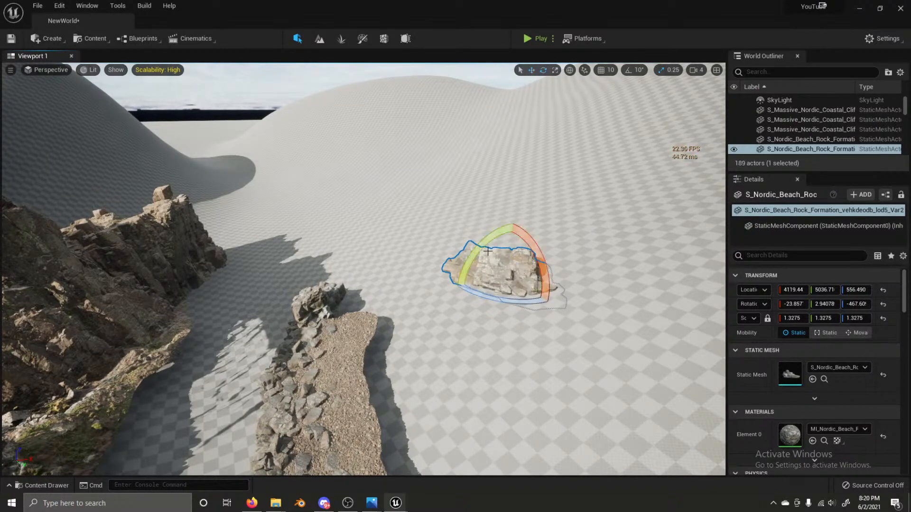
pyautogui.moveTo(476, 249); pyautogui.dragTo(512, 254)
pyautogui.press('w')
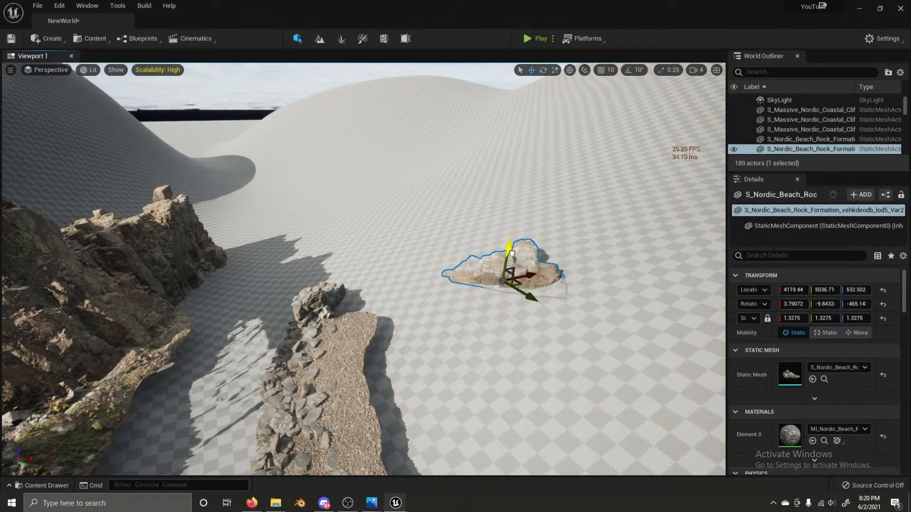
# Step: Duplicate the rock formation, turn the copy to about -559° and place it uphill behind the first at about X 4394, Z 687
pyautogui.hotkey('ctrl', 'd')
pyautogui.press('e')
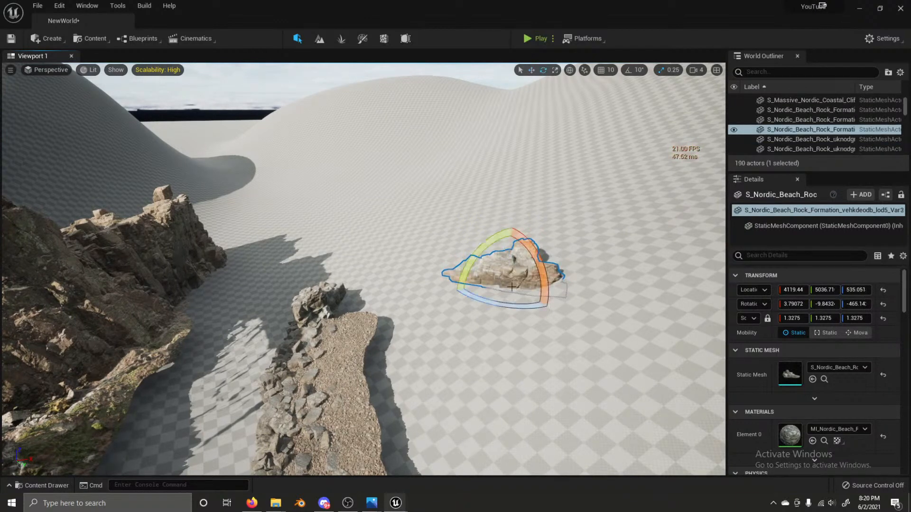
pyautogui.moveTo(500, 304); pyautogui.dragTo(558, 219)
pyautogui.press('w')
pyautogui.press('w')
pyautogui.press('e')
pyautogui.press('w')
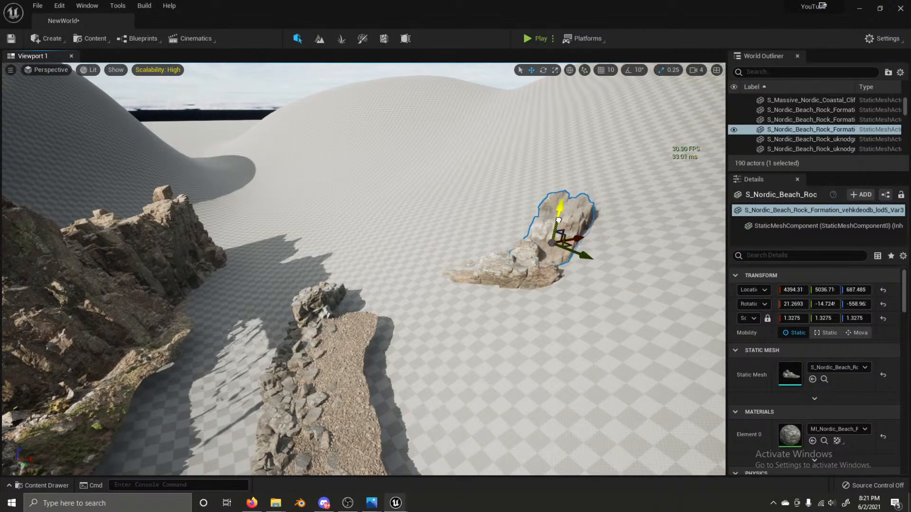
pyautogui.click(552, 180)
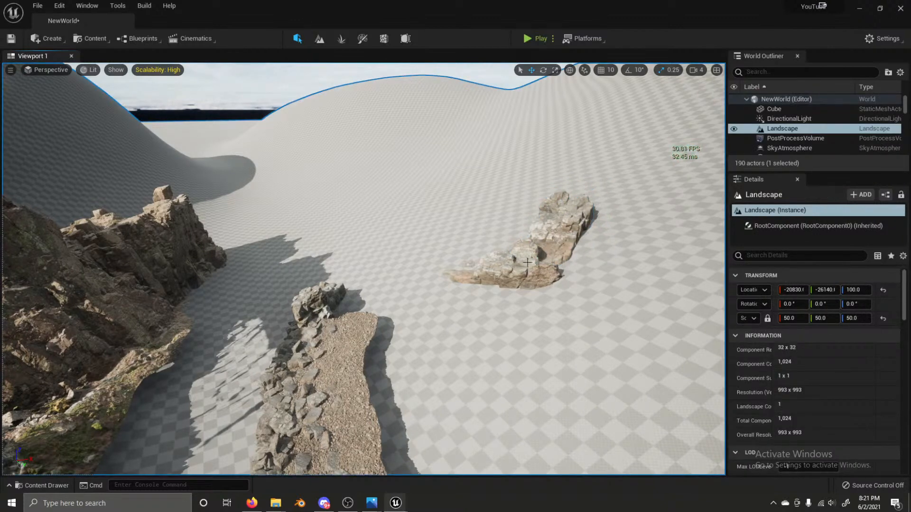
# Step: Duplicate the first rock formation, move the copy toward the cliffs to about X 3808, Y 4852 and turn it to about -670°
pyautogui.click(507, 273)
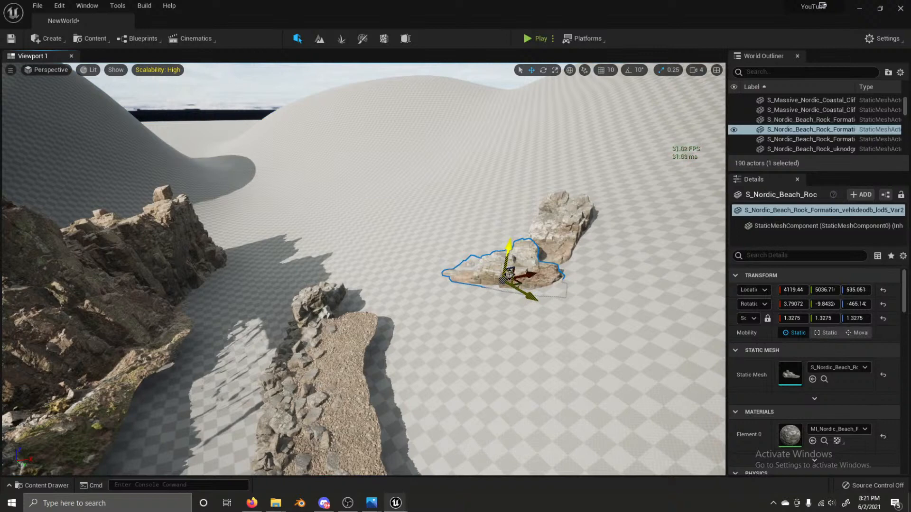
pyautogui.hotkey('ctrl', 'd')
pyautogui.press('e')
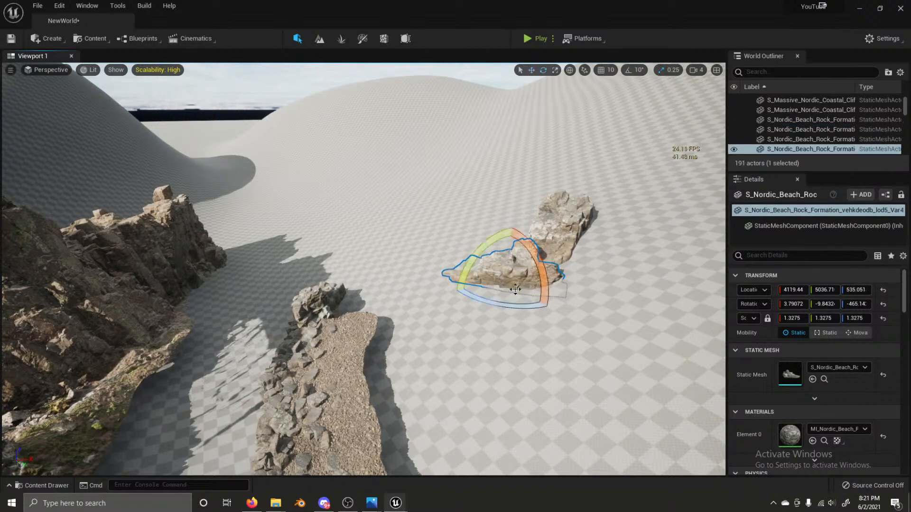
pyautogui.press('w')
pyautogui.moveTo(510, 281); pyautogui.dragTo(412, 275)
pyautogui.press('e')
pyautogui.moveTo(407, 220); pyautogui.dragTo(420, 210)
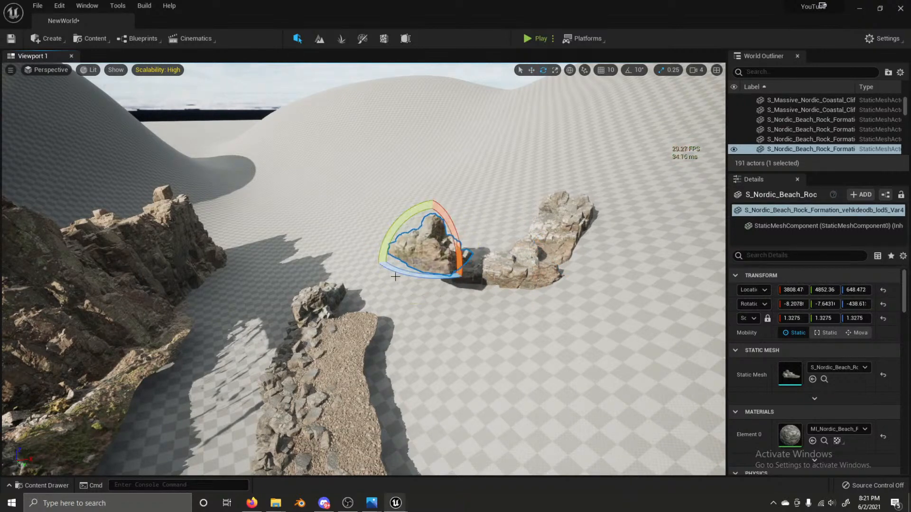
pyautogui.moveTo(398, 274); pyautogui.dragTo(509, 281)
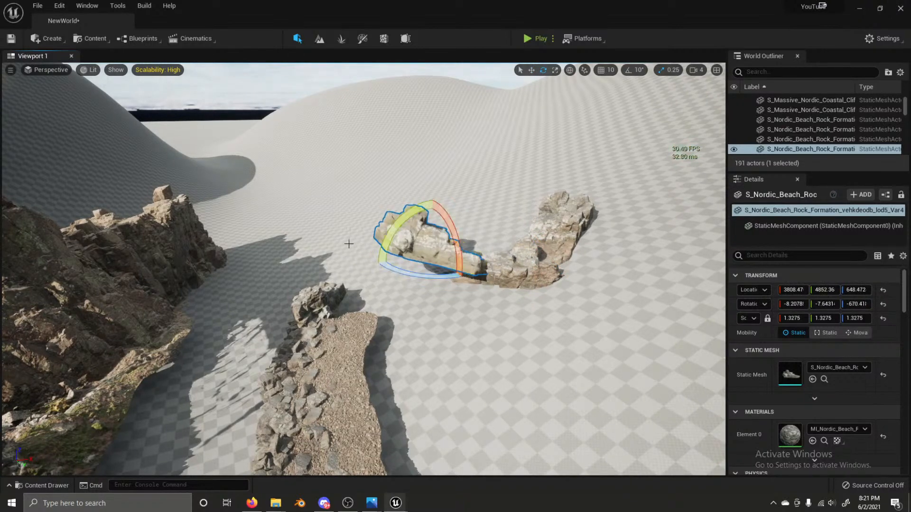
# Step: Sink the newest rock copy to about X 3925, Y 4677, Z 476 and tilt it to about 22° and 13°, turned to -652°
pyautogui.moveTo(408, 217); pyautogui.dragTo(424, 251)
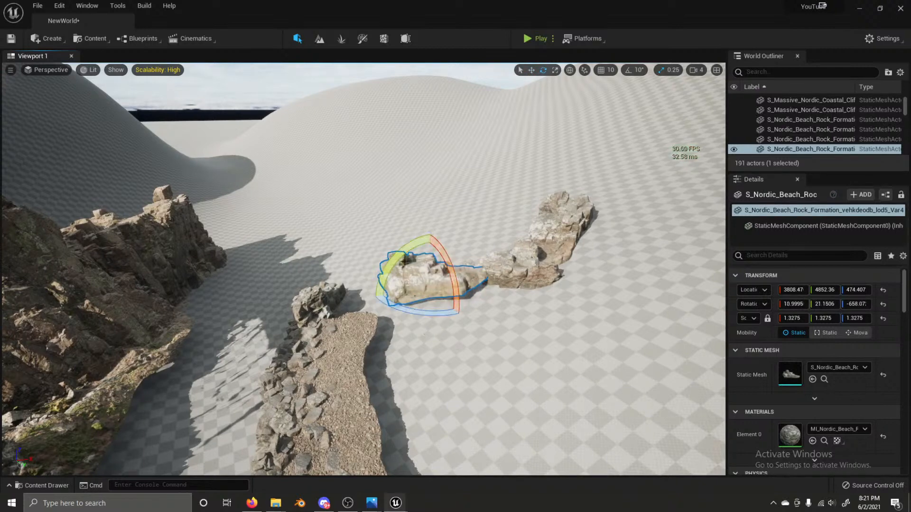
pyautogui.moveTo(404, 261); pyautogui.dragTo(411, 262)
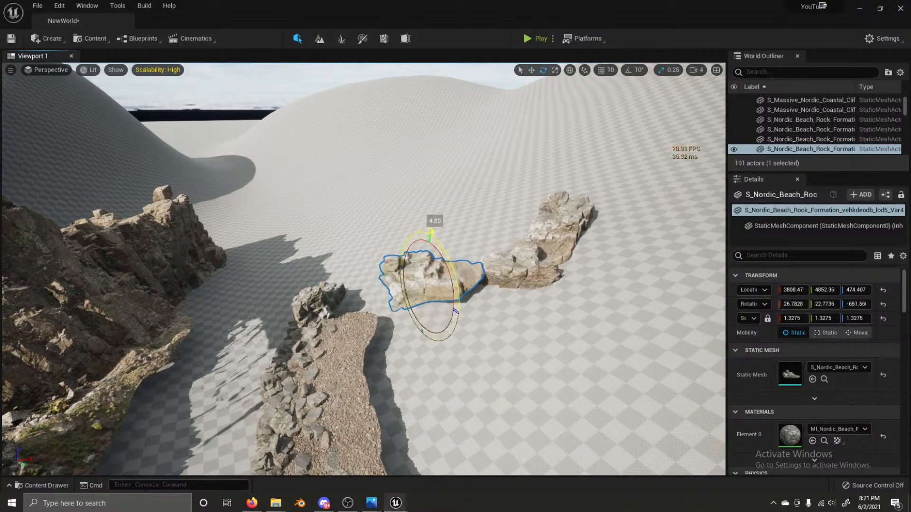
pyautogui.moveTo(437, 291); pyautogui.dragTo(457, 238)
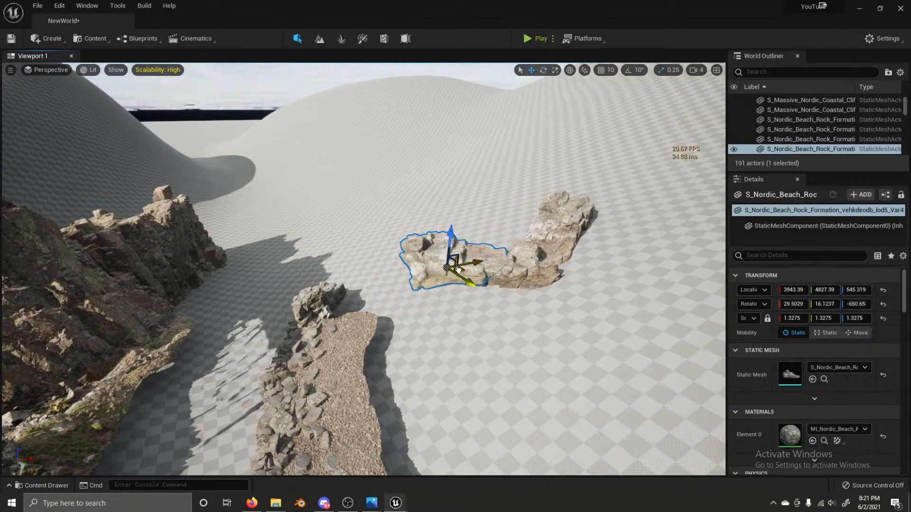
pyautogui.moveTo(458, 270); pyautogui.dragTo(439, 260)
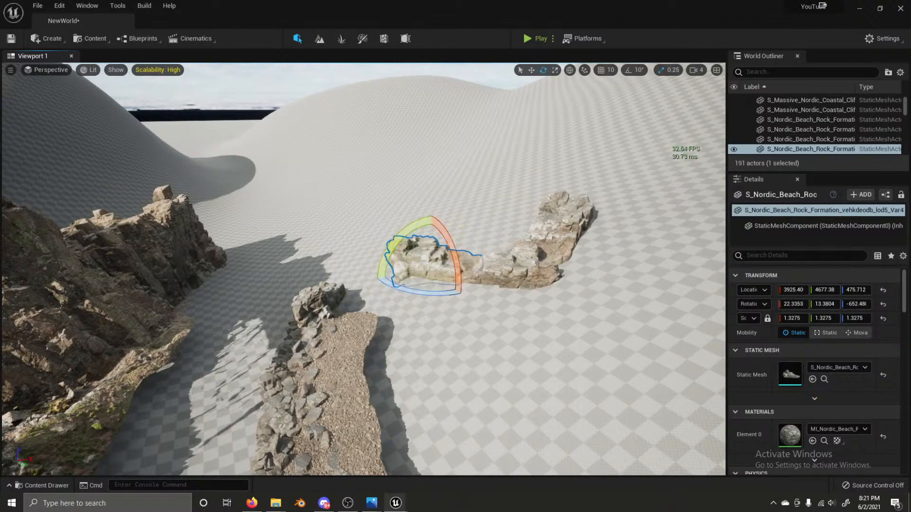
# Step: Examine the beach rock chain, the coastal cliff wall and the rocky gravel strip from several angles
pyautogui.click(427, 198)
pyautogui.moveTo(427, 197); pyautogui.dragTo(347, 188, button='right')
pyautogui.press('w')
pyautogui.press('s')
pyautogui.press('w')
pyautogui.press('w')
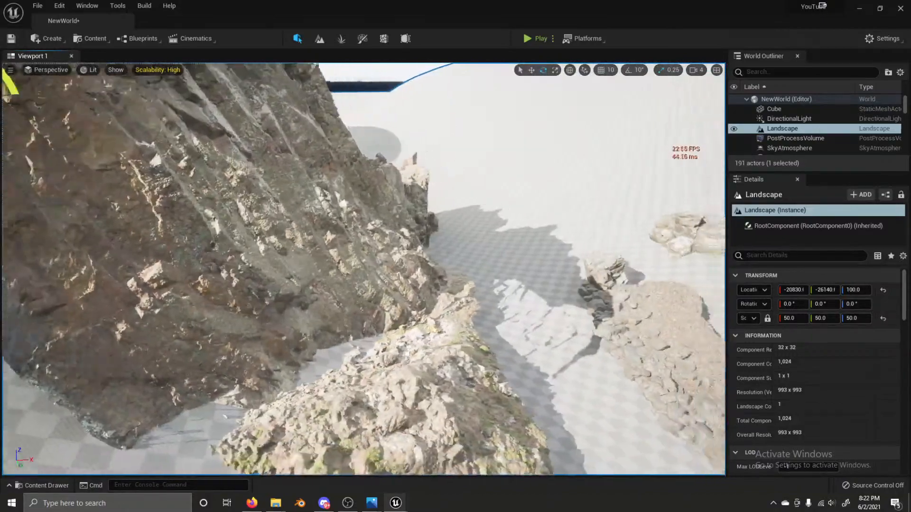
pyautogui.press('s')
pyautogui.moveTo(364, 256); pyautogui.dragTo(237, 266, button='right')
pyautogui.press('w')
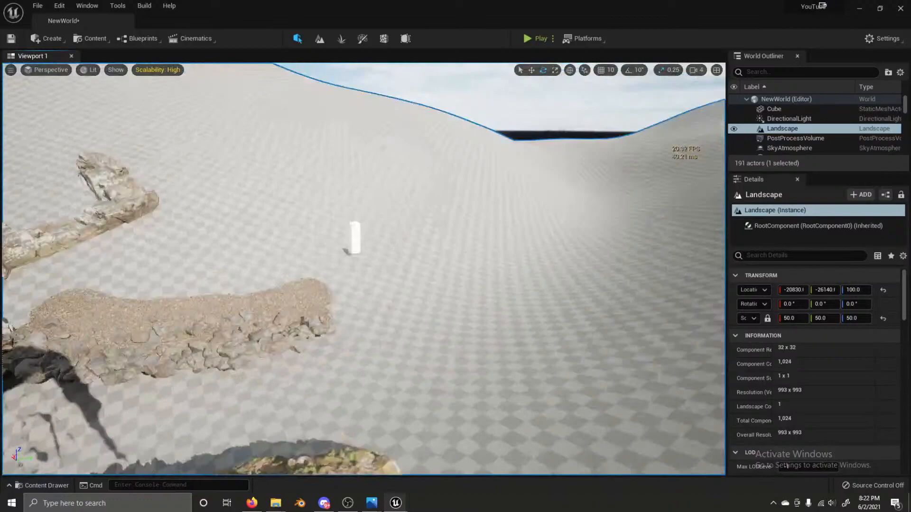
pyautogui.scroll(2, 363, 268)
pyautogui.moveTo(363, 269); pyautogui.dragTo(363, 268, button='right')
pyautogui.moveTo(415, 199); pyautogui.dragTo(415, 200, button='right')
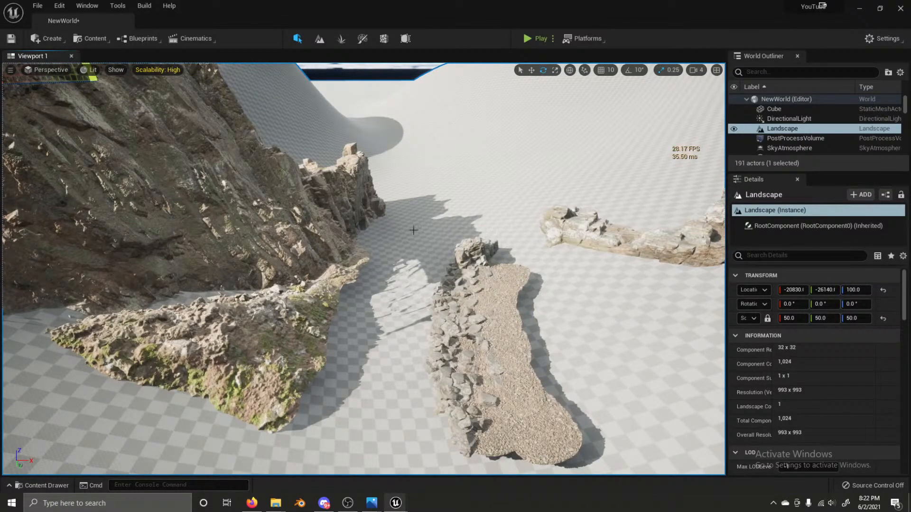
pyautogui.moveTo(413, 230); pyautogui.dragTo(413, 230, button='right')
pyautogui.scroll(2, 413, 230)
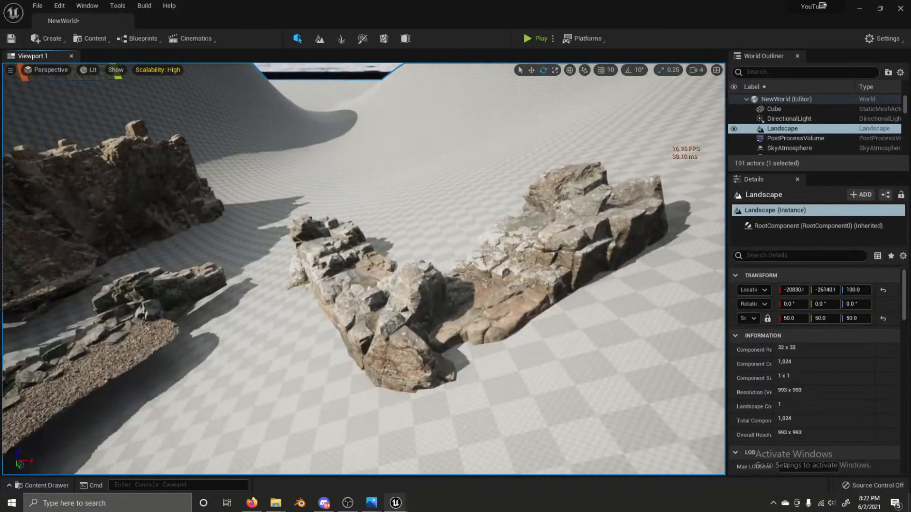
# Step: Duplicate the first rock formation and place the copy in front at about X 4268, Y 5252, Z 613, tilted about 14° and turned to -726°
pyautogui.click(382, 360)
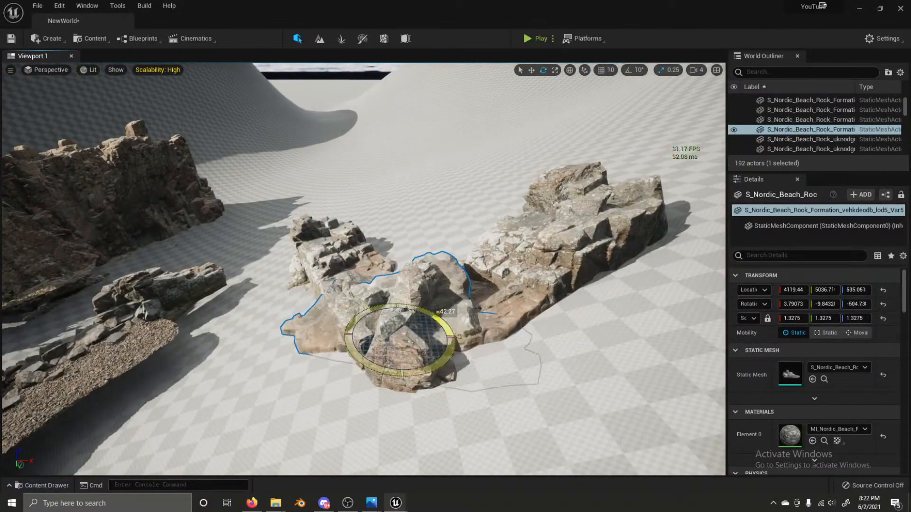
pyautogui.moveTo(445, 312); pyautogui.dragTo(400, 325)
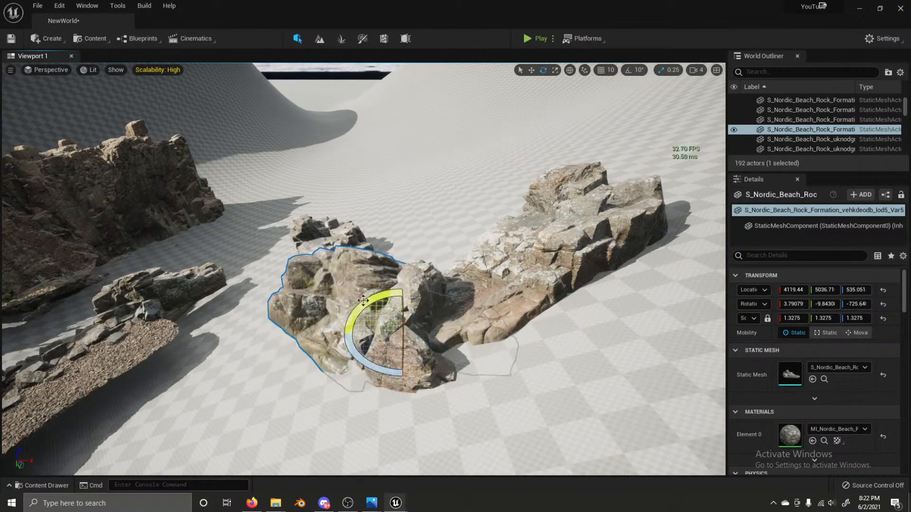
pyautogui.moveTo(362, 300); pyautogui.dragTo(539, 430)
pyautogui.press('w')
pyautogui.scroll(3, 403, 312)
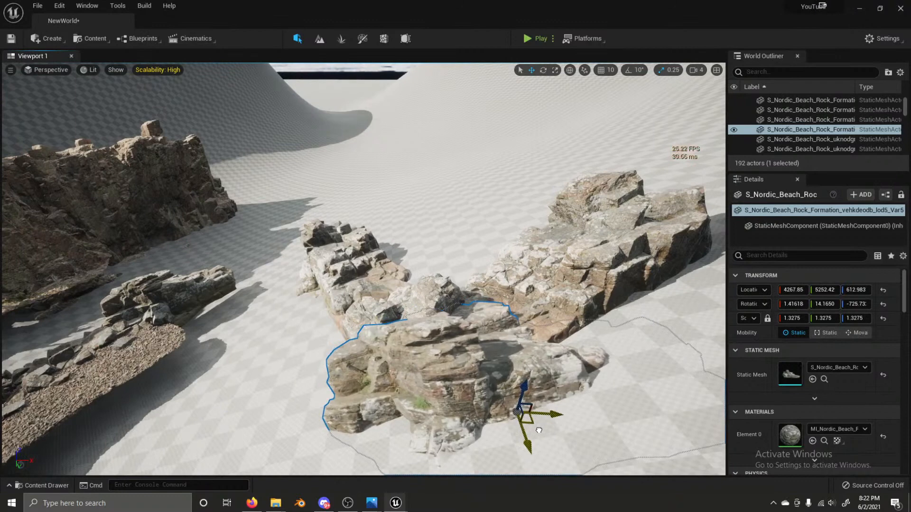
# Step: Shift the first rock formation toward the cliffs and turn the formation behind it to about -624°, moved to about X 3957
pyautogui.click(371, 328)
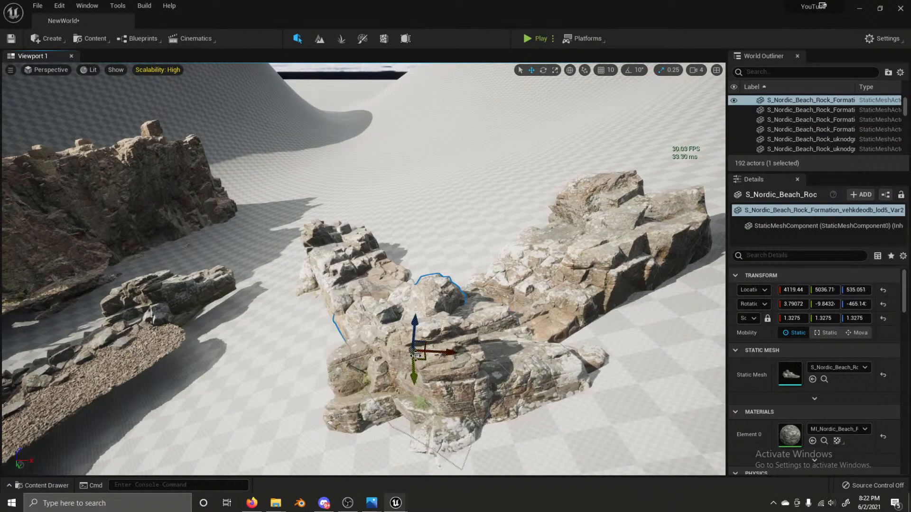
pyautogui.moveTo(423, 361); pyautogui.dragTo(384, 339)
pyautogui.click(365, 286)
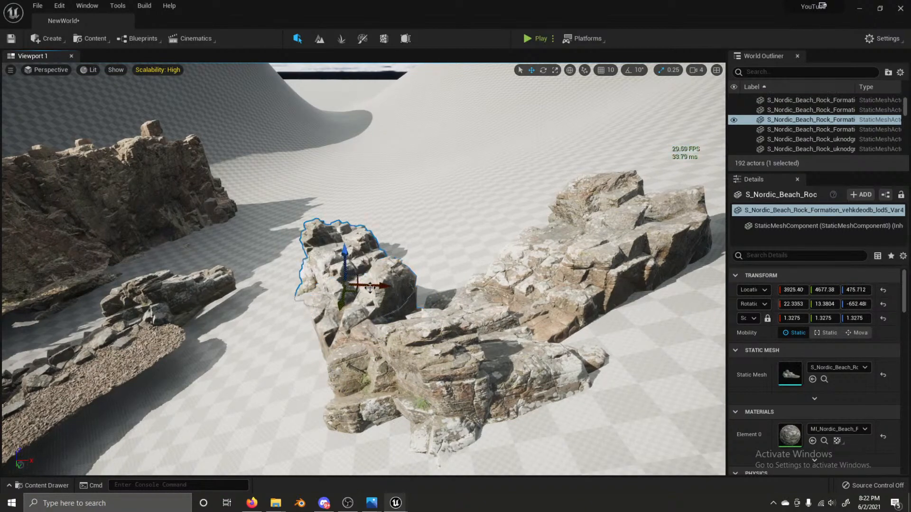
pyautogui.press('e')
pyautogui.moveTo(370, 289)
pyautogui.mouseDown()
pyautogui.moveTo(371, 308)
pyautogui.moveTo(383, 286)
pyautogui.mouseUp()
pyautogui.press('w')
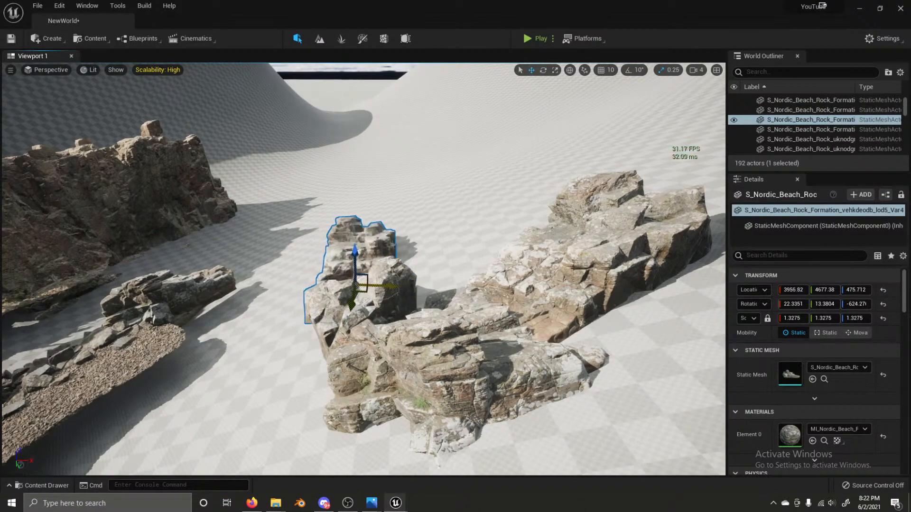
# Step: Duplicate the rock at the chain's cliff end onto the gravel strip's edge at about X 3481, Y 5069, Z 395, tilted 42° and turned to -593°
pyautogui.moveTo(384, 286); pyautogui.dragTo(364, 232, button='right')
pyautogui.moveTo(426, 316); pyautogui.dragTo(409, 352, button='right')
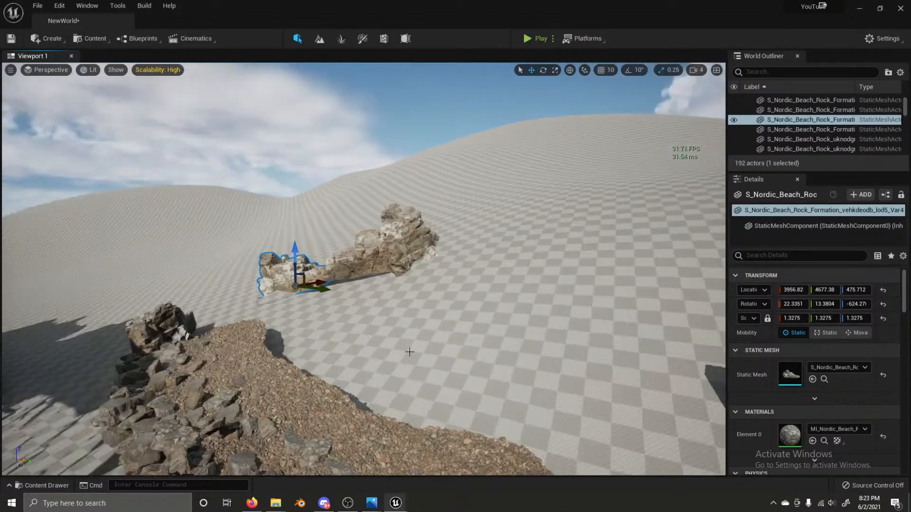
pyautogui.click(382, 353)
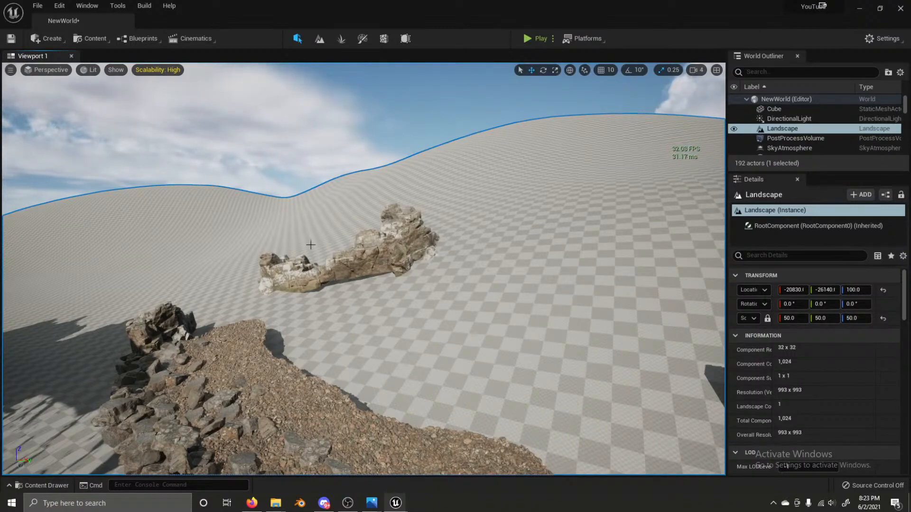
pyautogui.moveTo(387, 287)
pyautogui.mouseDown(button='right')
pyautogui.moveTo(375, 289)
pyautogui.moveTo(405, 296)
pyautogui.moveTo(396, 296)
pyautogui.mouseUp(button='right')
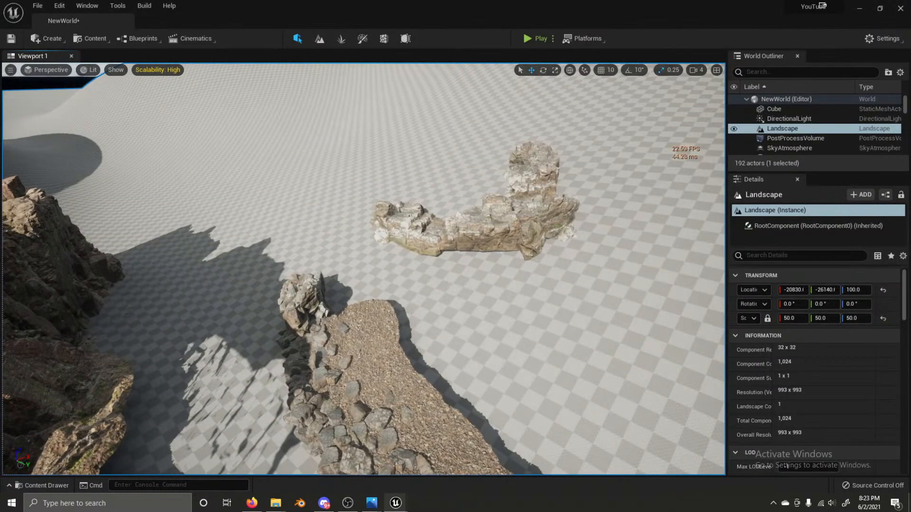
pyautogui.click(427, 245)
pyautogui.click(453, 244)
pyautogui.click(424, 243)
pyautogui.hotkey('ctrl', 'd')
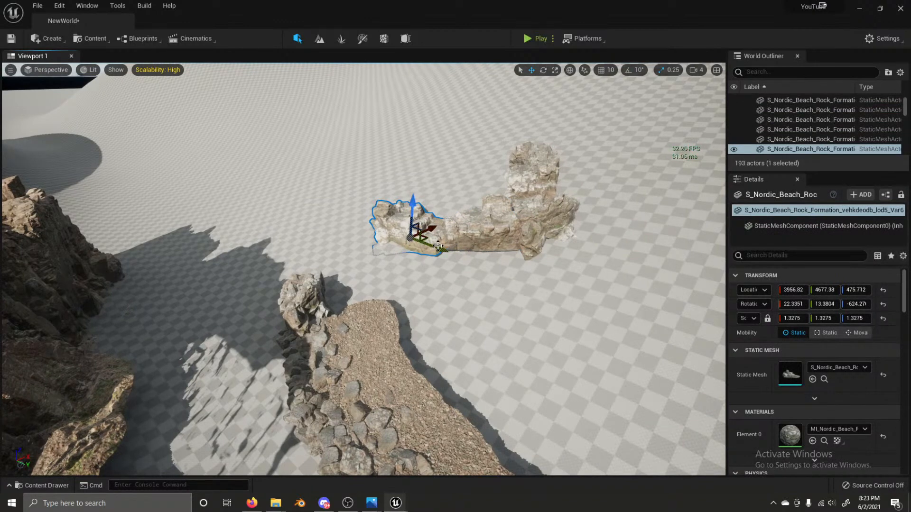
pyautogui.moveTo(439, 247); pyautogui.dragTo(430, 331)
pyautogui.press('e')
pyautogui.press('w')
pyautogui.press('e')
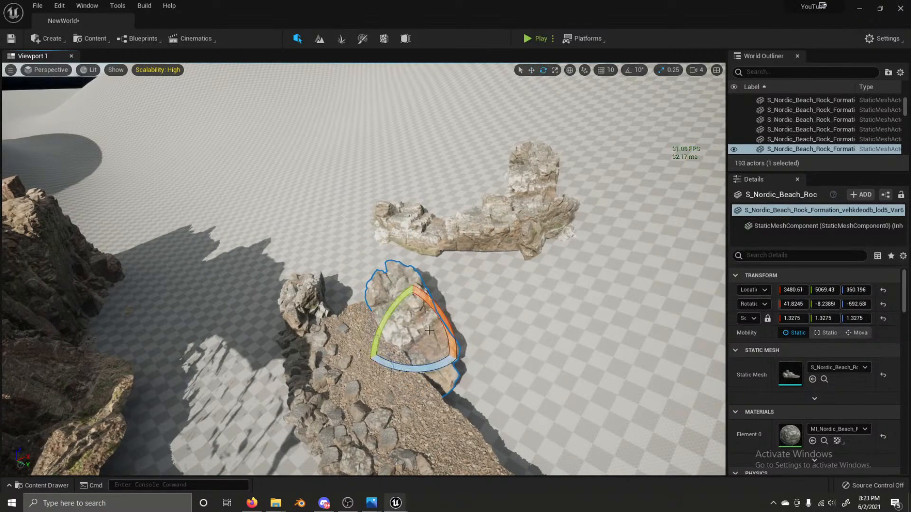
pyautogui.press('w')
pyautogui.moveTo(412, 299); pyautogui.dragTo(411, 292)
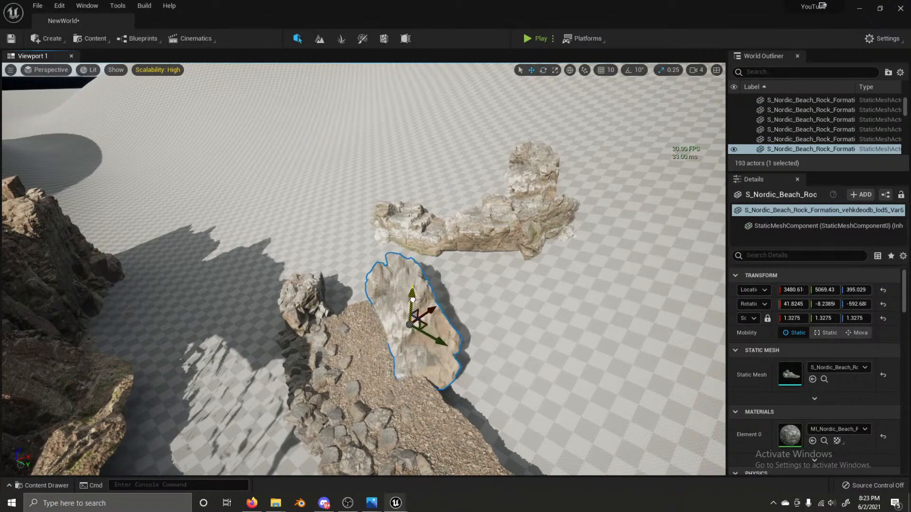
# Step: Nudge the copy on the gravel edge to about X 3495 and reduce its tilt to about 30° and 1°, turned to -592°
pyautogui.moveTo(411, 292); pyautogui.dragTo(315, 259, button='right')
pyautogui.press('w')
pyautogui.press('s')
pyautogui.press('d')
pyautogui.press('d')
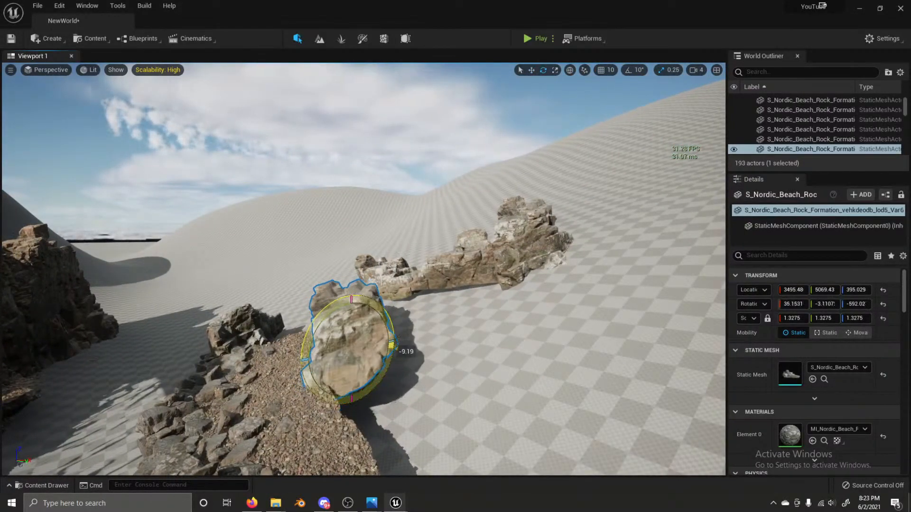
pyautogui.press('a')
pyautogui.moveTo(355, 348); pyautogui.dragTo(418, 362, button='right')
# Step: Duplicate the gravel-edge rock and place the copy farther along the strip at about X 3386, Y 5284, Z 356, turned to about -600°
pyautogui.hotkey('ctrl', 'd')
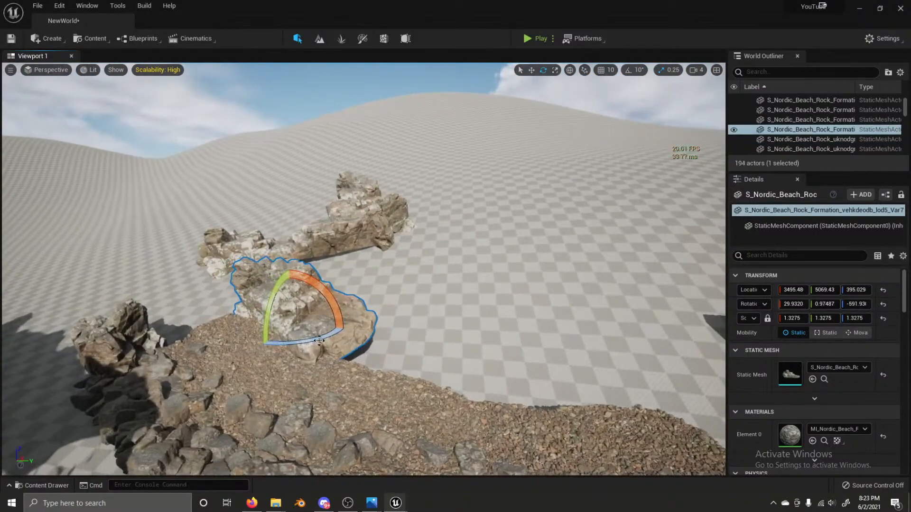
pyautogui.moveTo(312, 327); pyautogui.dragTo(377, 395)
pyautogui.press('e')
pyautogui.press('w')
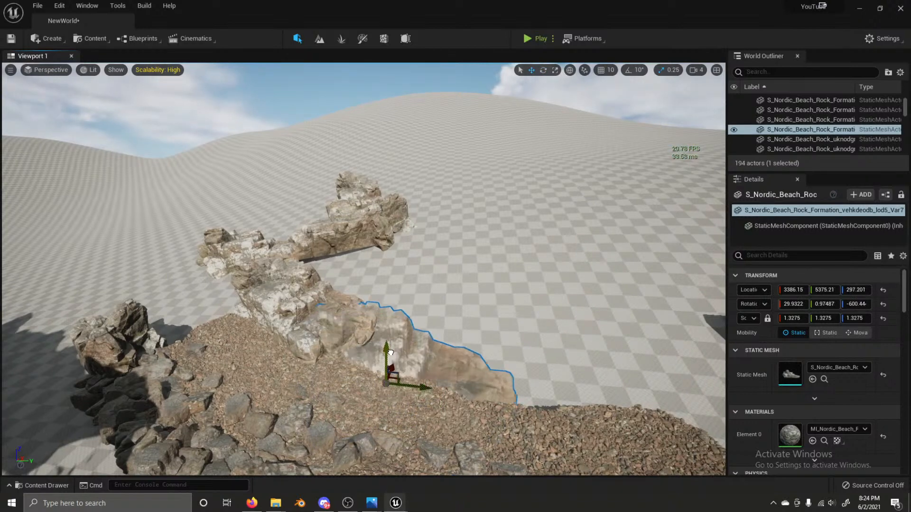
pyautogui.moveTo(391, 348); pyautogui.dragTo(394, 332)
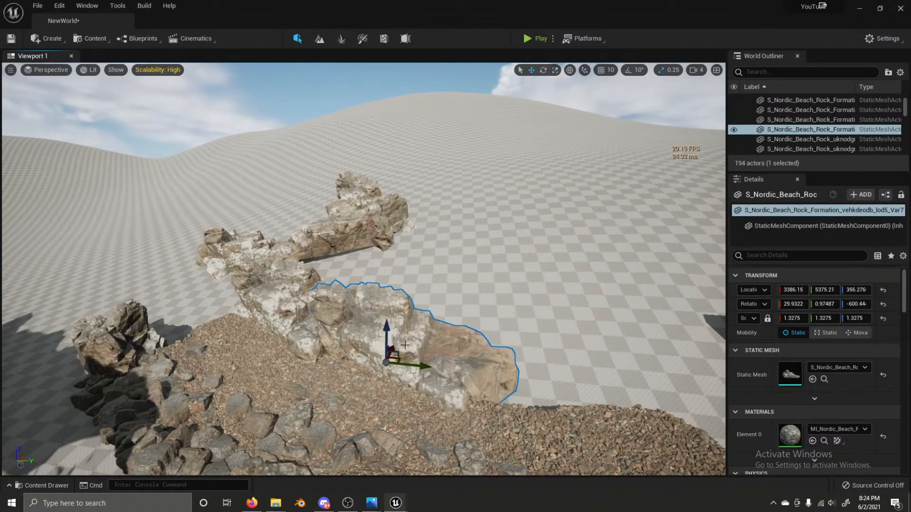
pyautogui.moveTo(420, 365); pyautogui.dragTo(384, 376)
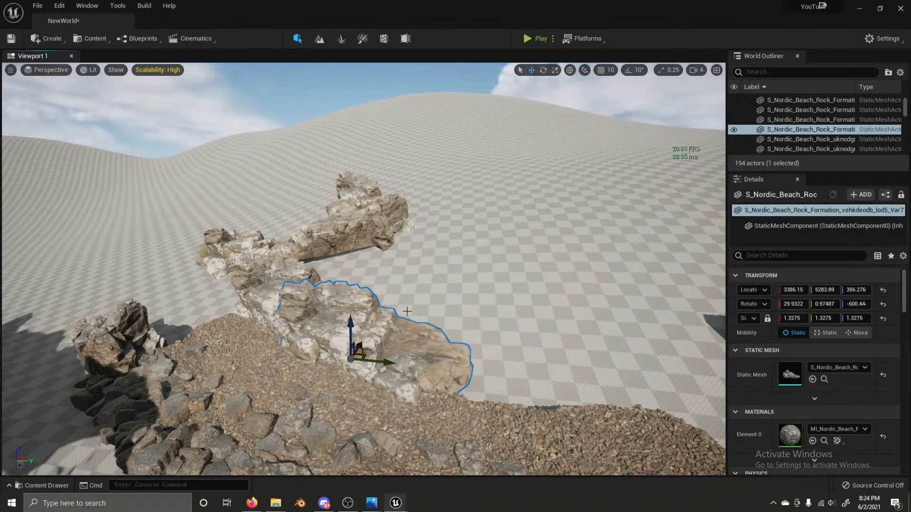
# Step: Turn the first gravel-edge rock to about -405° with a tilt of about 7° and 2°, and move it to about X 3579, Y 5083, Z 379
pyautogui.click(414, 290)
pyautogui.press('w')
pyautogui.moveTo(438, 259); pyautogui.dragTo(474, 280, button='right')
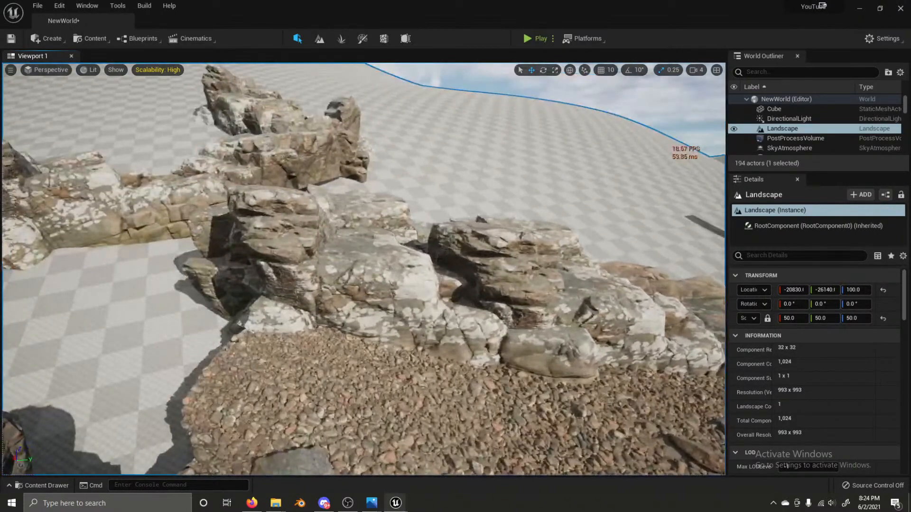
pyautogui.click(444, 247)
pyautogui.click(295, 216)
pyautogui.press('s')
pyautogui.moveTo(295, 217); pyautogui.dragTo(326, 311, button='right')
pyautogui.press('e')
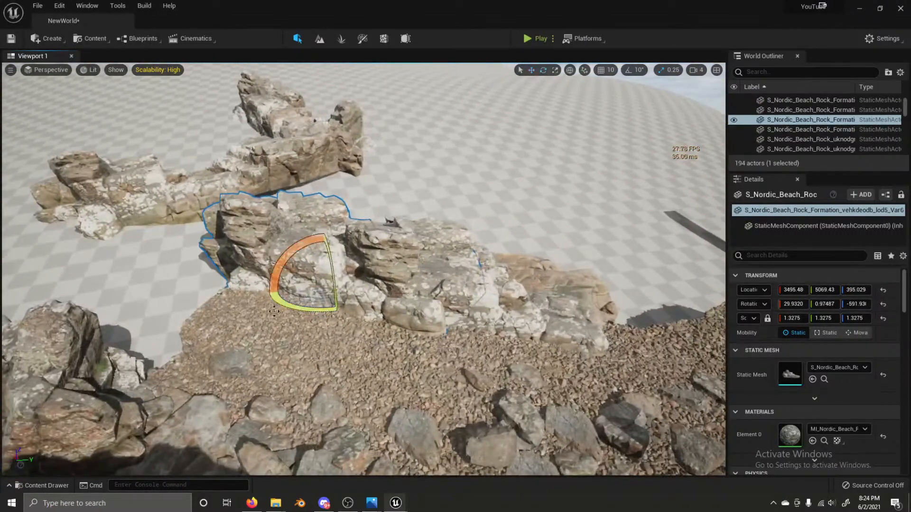
pyautogui.moveTo(274, 311); pyautogui.dragTo(338, 311)
pyautogui.moveTo(308, 239)
pyautogui.mouseDown()
pyautogui.moveTo(340, 241)
pyautogui.moveTo(320, 247)
pyautogui.mouseUp()
pyautogui.moveTo(319, 247); pyautogui.dragTo(335, 247, button='right')
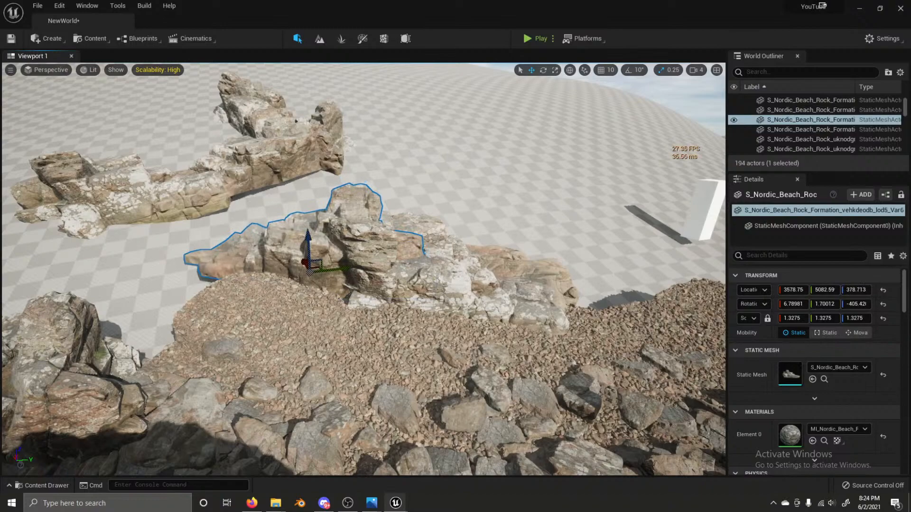
# Step: Select both rock formations along the gravel edge together and rotate them slightly as one group
pyautogui.click(465, 189)
pyautogui.moveTo(465, 190); pyautogui.dragTo(426, 152, button='right')
pyautogui.press('s')
pyautogui.press('w')
pyautogui.press('s')
pyautogui.press('w')
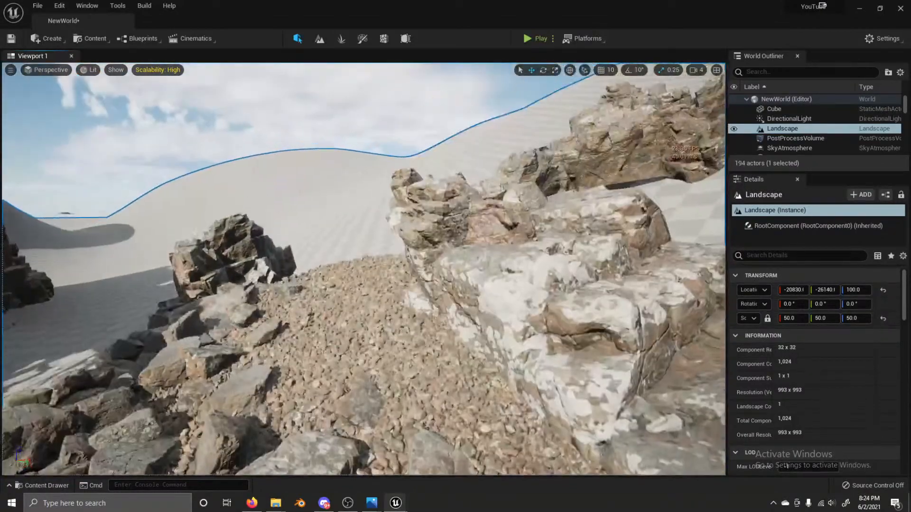
pyautogui.click(441, 218)
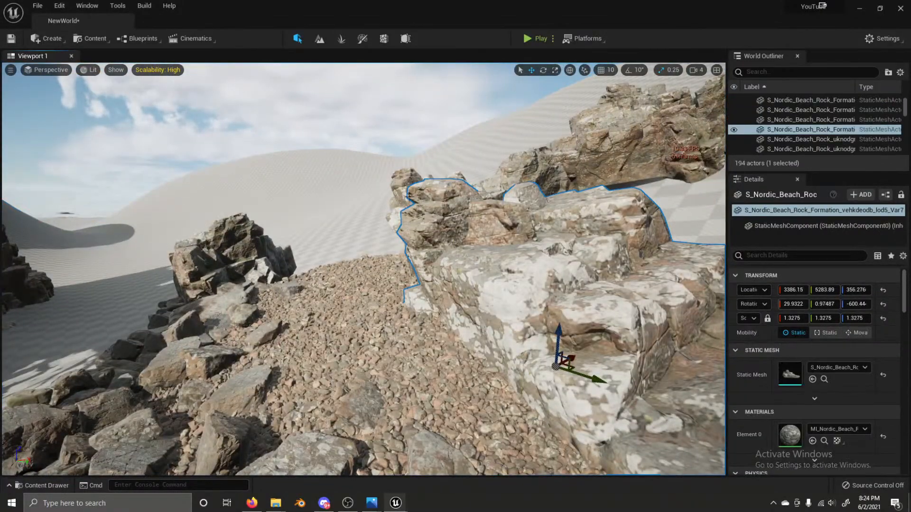
pyautogui.keyDown('ctrl'); pyautogui.click(402, 195); pyautogui.keyUp('ctrl')
pyautogui.press('e')
pyautogui.moveTo(439, 221); pyautogui.dragTo(439, 268, button='right')
pyautogui.press('e')
pyautogui.click(408, 254)
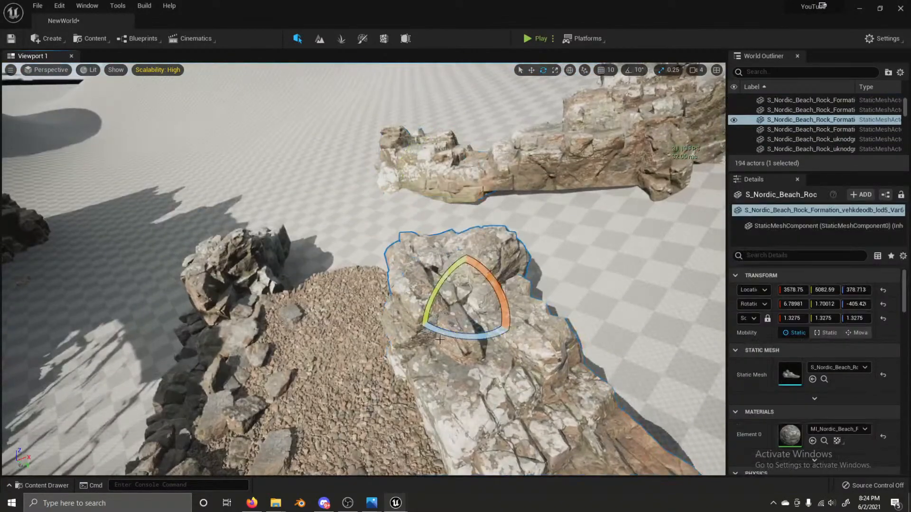
pyautogui.keyDown('ctrl'); pyautogui.click(444, 325); pyautogui.keyUp('ctrl')
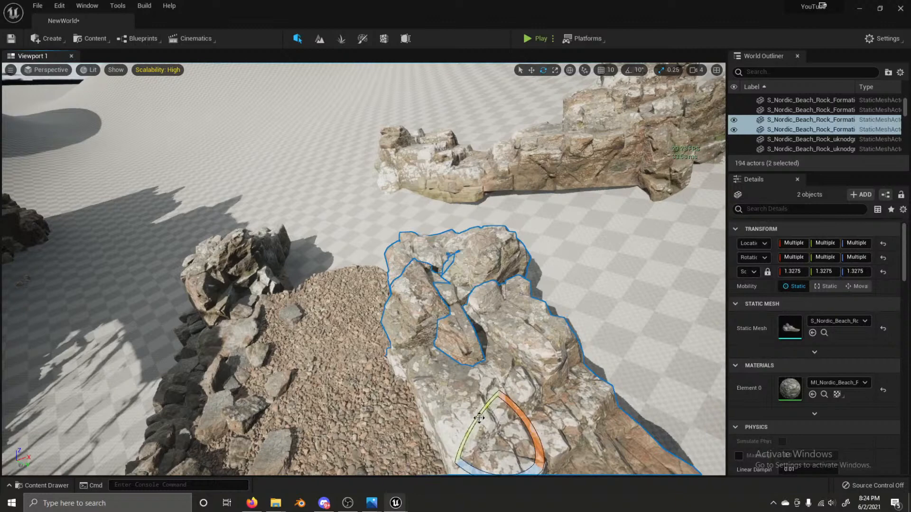
pyautogui.moveTo(479, 417); pyautogui.dragTo(517, 403)
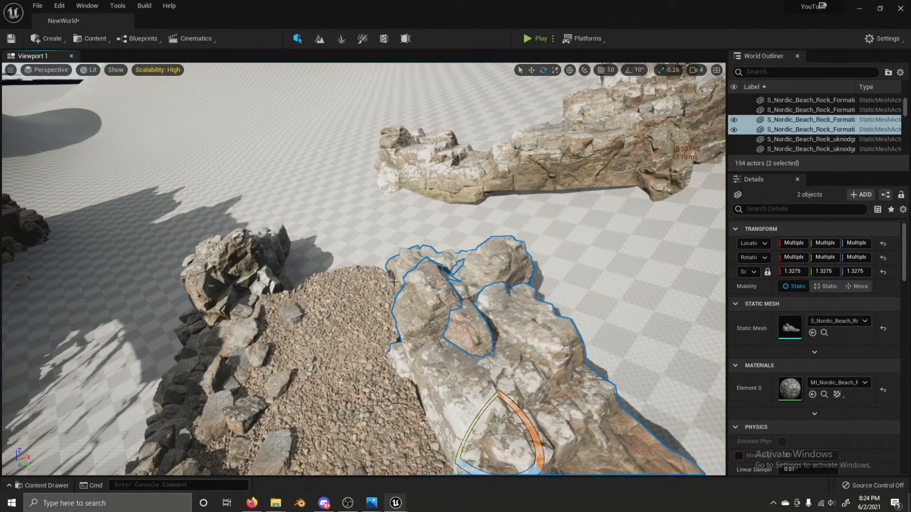
# Step: Restore the selection of the two gravel-edge rocks, shift them slightly together along the ground and deselect them
pyautogui.click(456, 374)
pyautogui.hotkey('ctrl', 'z')
pyautogui.press('w')
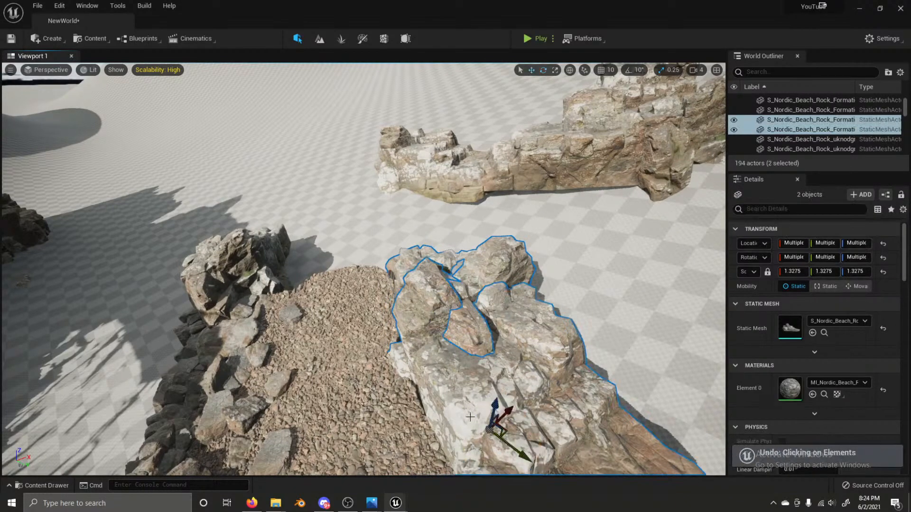
pyautogui.moveTo(504, 427); pyautogui.dragTo(495, 435)
pyautogui.click(626, 303)
pyautogui.moveTo(626, 304); pyautogui.dragTo(387, 225, button='right')
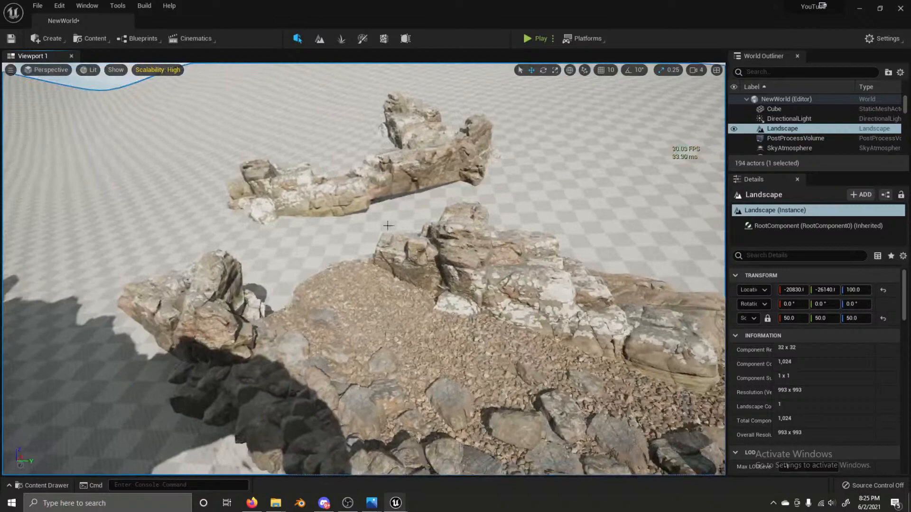
# Step: Open the gravel-edge rock's material instance in a window beside the scene and switch the scene viewport to Unlit
pyautogui.click(533, 305)
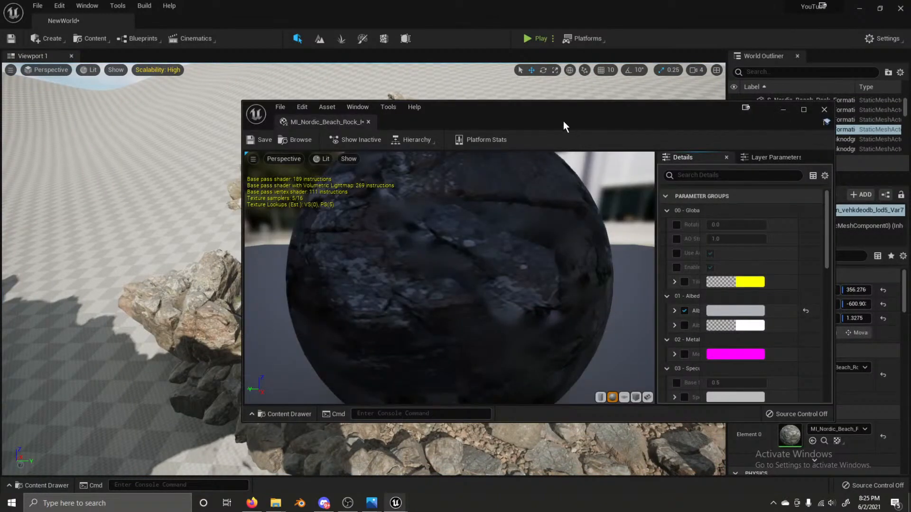
pyautogui.moveTo(563, 124); pyautogui.dragTo(807, 98)
pyautogui.click(51, 70)
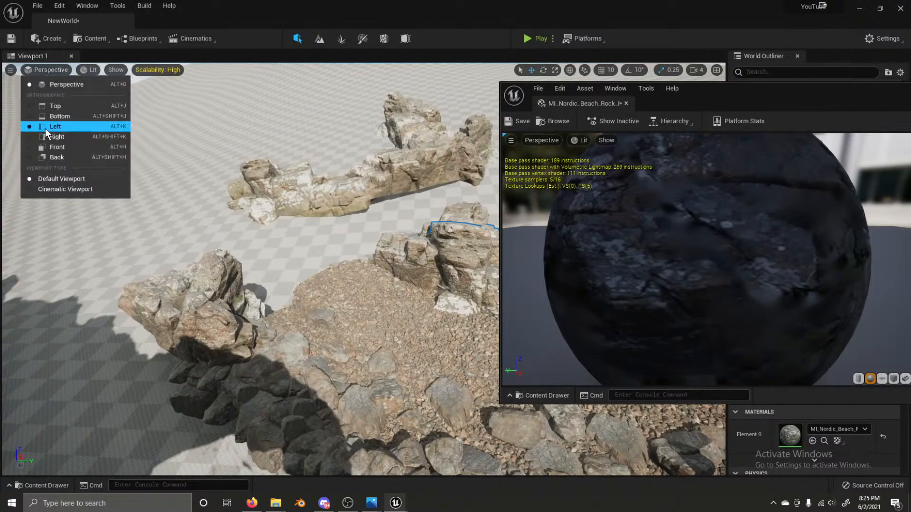
pyautogui.click(90, 71)
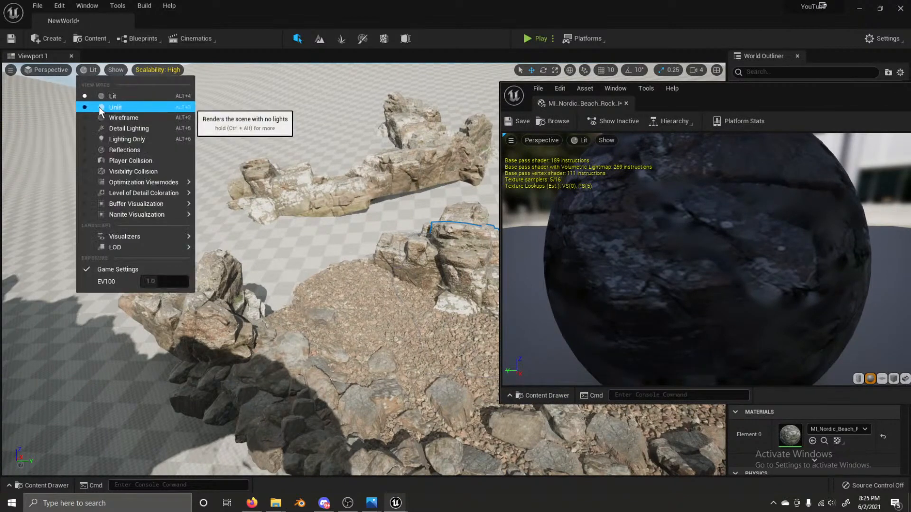
pyautogui.click(99, 107)
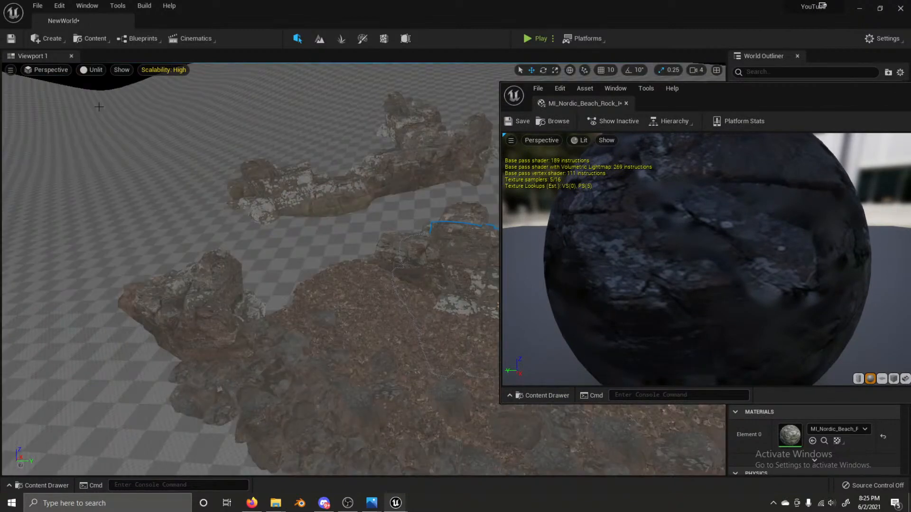
# Step: Return the scene viewport to Lit shading and close the rock's material instance editor
pyautogui.click(101, 73)
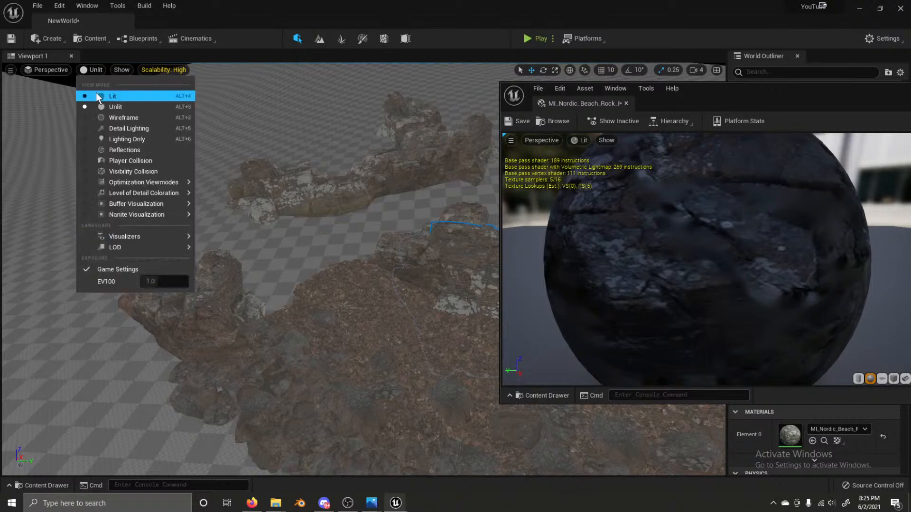
pyautogui.click(96, 93)
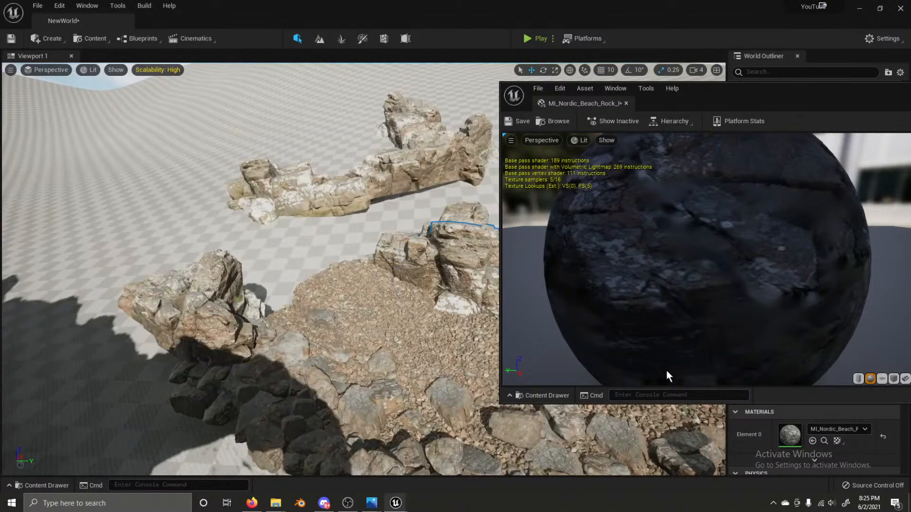
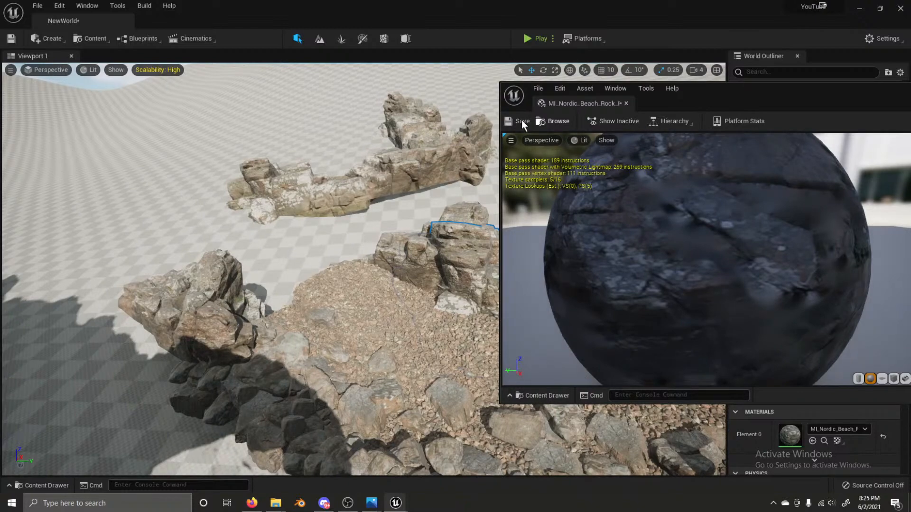
pyautogui.click(626, 104)
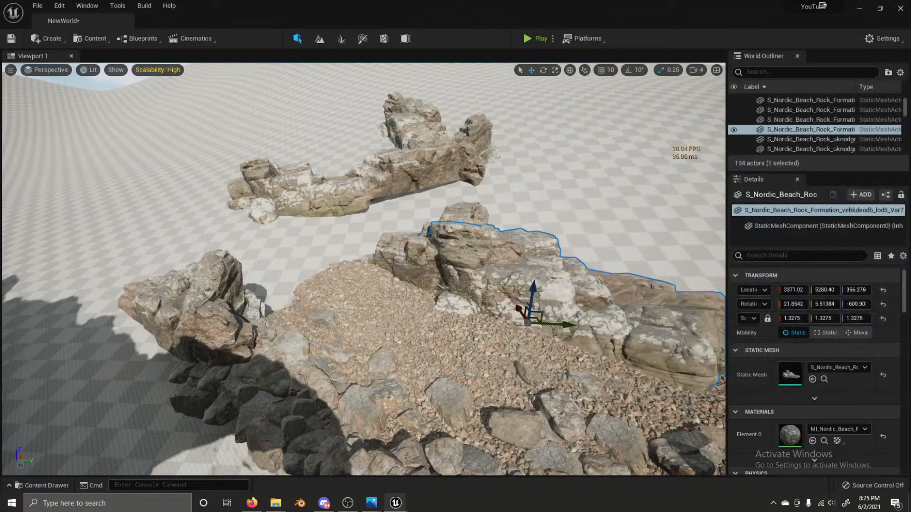
# Step: Discard a first oversized sculpt stroke and raise the landscape beside the gravel up to the far rocks with brush size about 439, strength 0.116
pyautogui.moveTo(479, 446); pyautogui.dragTo(500, 446, button='right')
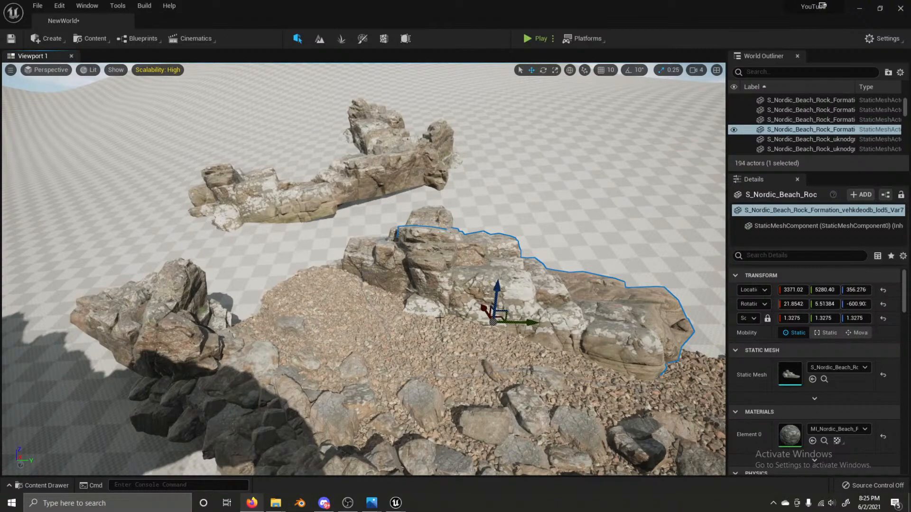
pyautogui.moveTo(440, 318); pyautogui.dragTo(423, 307, button='right')
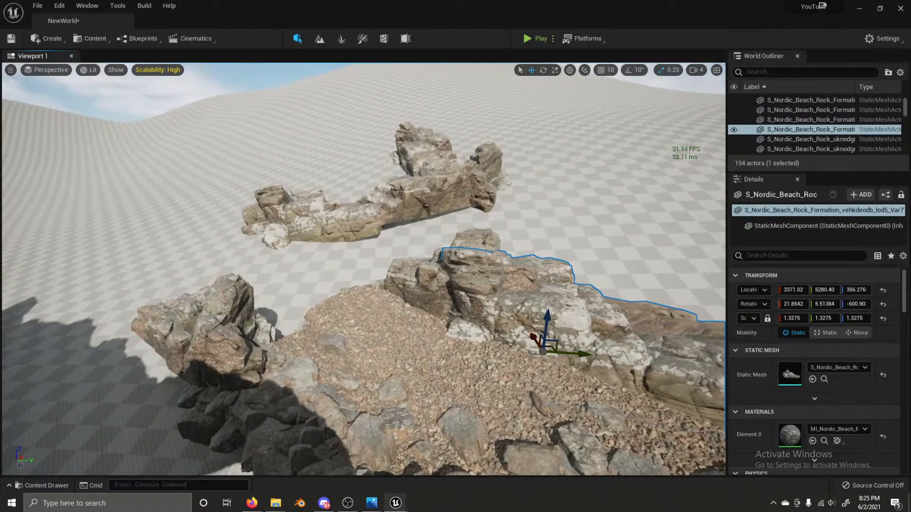
pyautogui.moveTo(474, 232); pyautogui.dragTo(475, 232, button='right')
pyautogui.click(474, 232)
pyautogui.moveTo(530, 272); pyautogui.dragTo(530, 272, button='right')
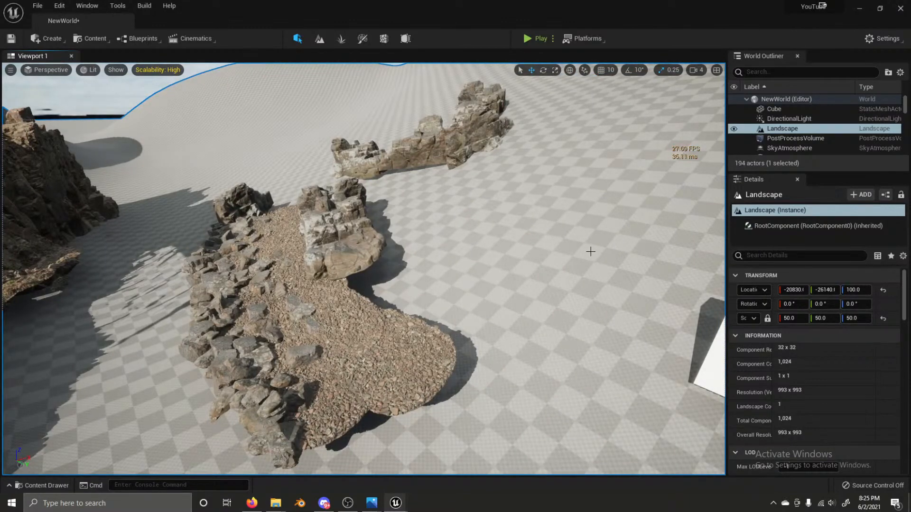
pyautogui.click(316, 44)
pyautogui.moveTo(229, 183)
pyautogui.mouseDown()
pyautogui.moveTo(474, 265)
pyautogui.moveTo(562, 241)
pyautogui.moveTo(540, 223)
pyautogui.mouseUp()
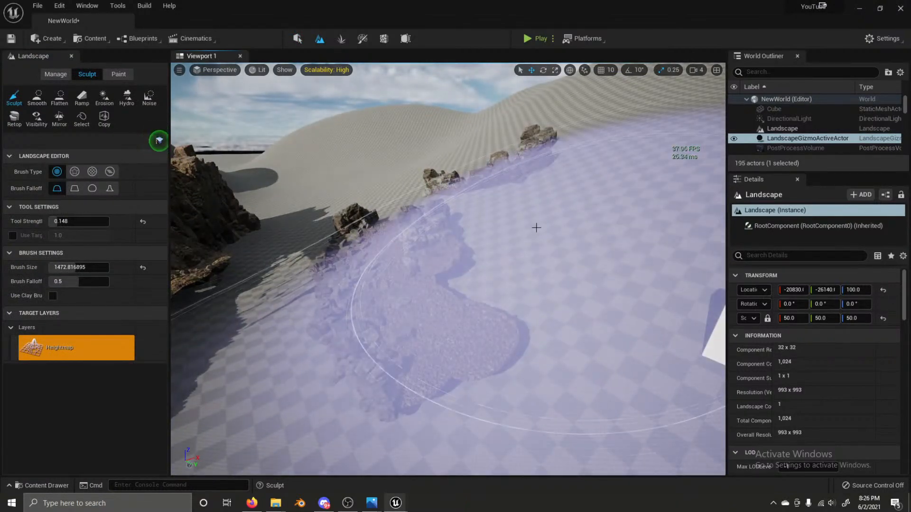
pyautogui.hotkey('ctrl', 'z')
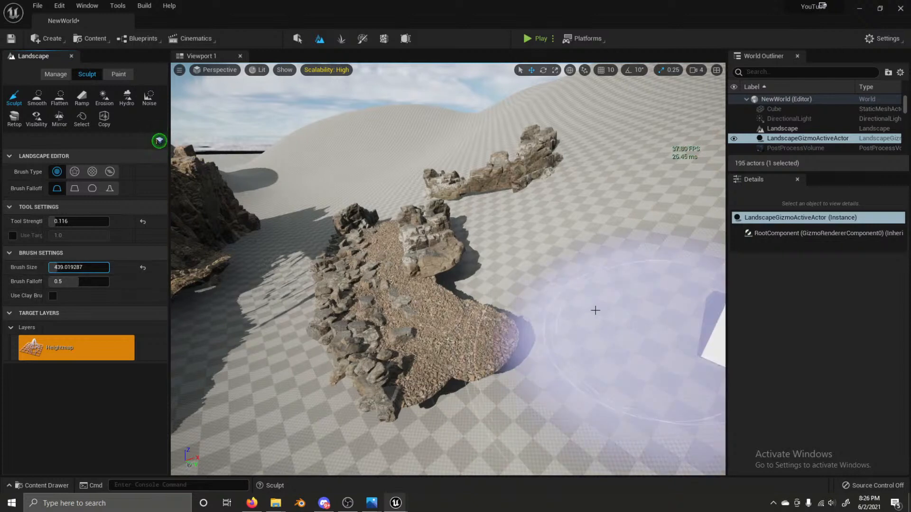
pyautogui.moveTo(593, 309)
pyautogui.mouseDown()
pyautogui.moveTo(514, 278)
pyautogui.moveTo(490, 211)
pyautogui.moveTo(467, 285)
pyautogui.moveTo(441, 204)
pyautogui.moveTo(470, 215)
pyautogui.moveTo(460, 175)
pyautogui.moveTo(510, 240)
pyautogui.moveTo(577, 260)
pyautogui.moveTo(283, 140)
pyautogui.mouseUp()
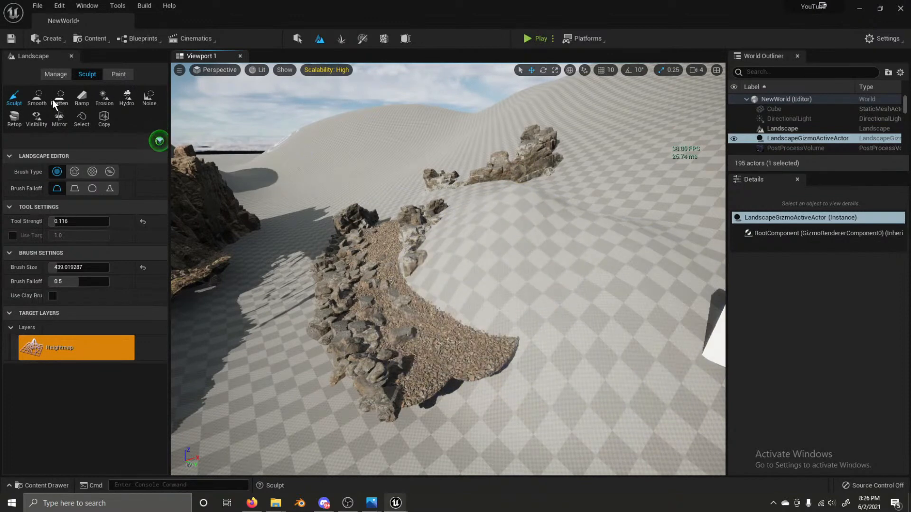
# Step: Smooth the raised landscape between the gravel-edge rocks and the far rock formation, using the same brush size and strength
pyautogui.click(38, 99)
pyautogui.moveTo(494, 195)
pyautogui.mouseDown()
pyautogui.moveTo(511, 221)
pyautogui.moveTo(596, 287)
pyautogui.moveTo(516, 246)
pyautogui.moveTo(488, 251)
pyautogui.moveTo(519, 229)
pyautogui.moveTo(443, 201)
pyautogui.moveTo(498, 173)
pyautogui.mouseUp()
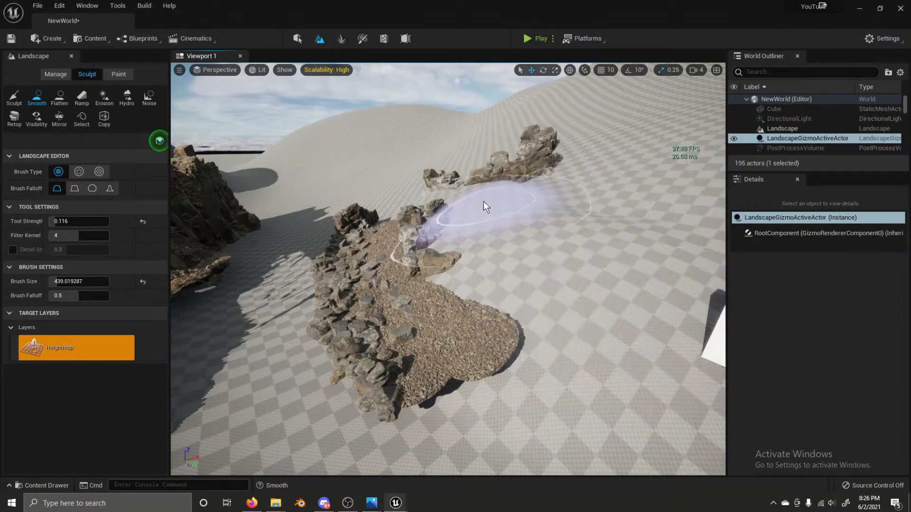
pyautogui.moveTo(486, 206)
pyautogui.mouseDown()
pyautogui.moveTo(438, 209)
pyautogui.moveTo(479, 201)
pyautogui.moveTo(433, 195)
pyautogui.mouseUp()
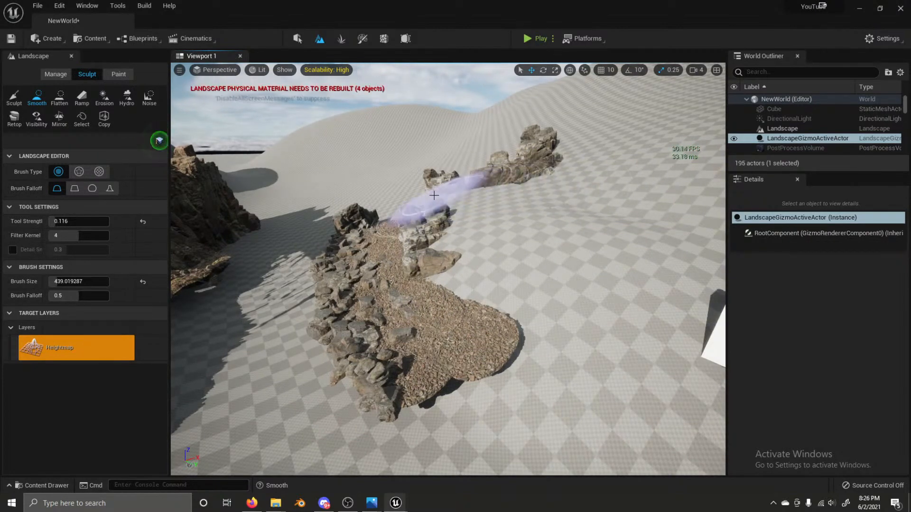
pyautogui.click(14, 97)
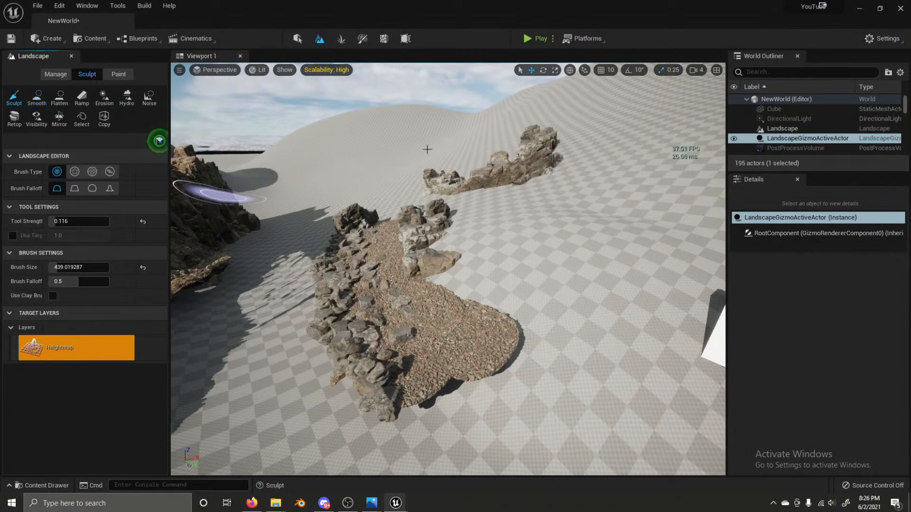
pyautogui.moveTo(554, 183); pyautogui.dragTo(659, 180)
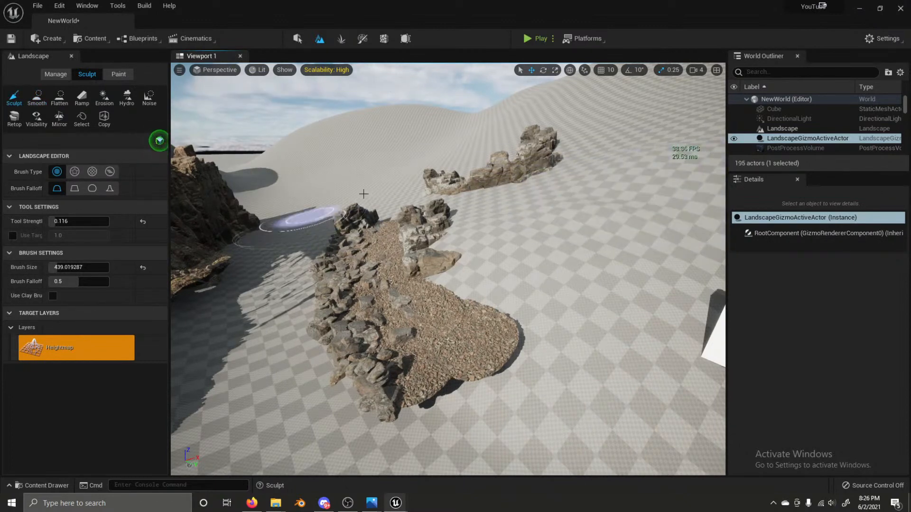
# Step: Select the two nearer rocks of the far formation together, adjust their height and rotation slightly, and deselect them
pyautogui.click(297, 38)
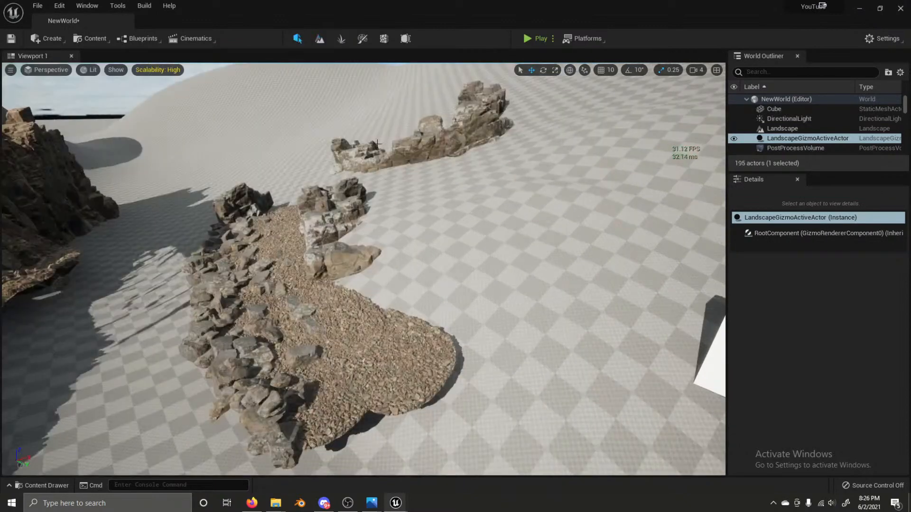
pyautogui.click(368, 150)
pyautogui.keyDown('ctrl'); pyautogui.click(421, 150); pyautogui.keyUp('ctrl')
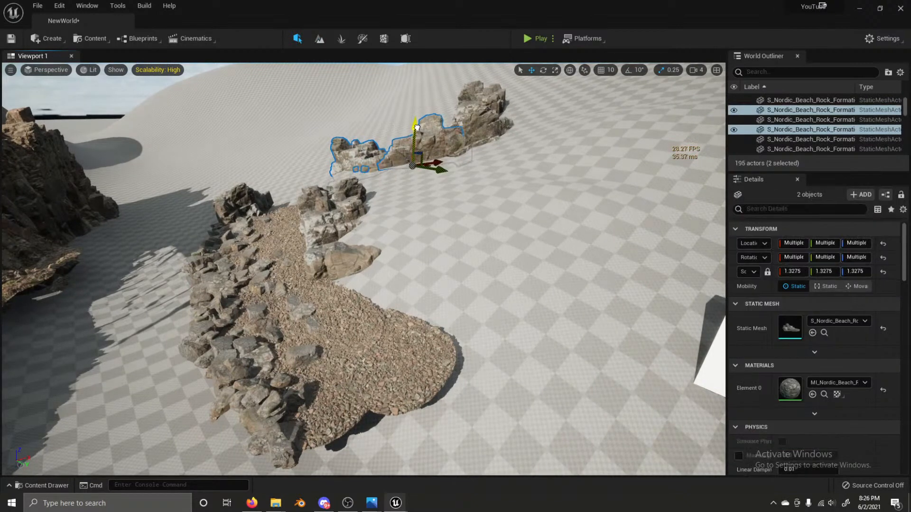
pyautogui.moveTo(416, 127)
pyautogui.mouseDown()
pyautogui.moveTo(393, 133)
pyautogui.moveTo(417, 127)
pyautogui.moveTo(401, 131)
pyautogui.mouseUp()
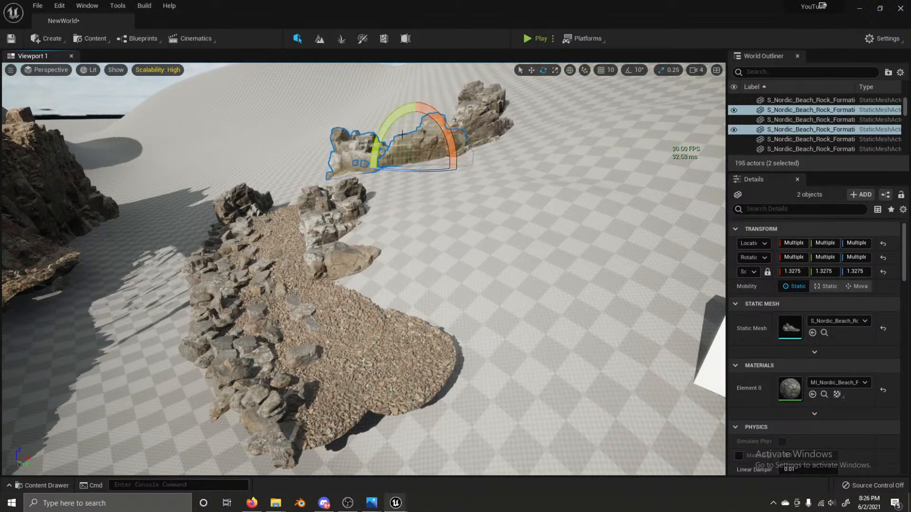
pyautogui.press('w')
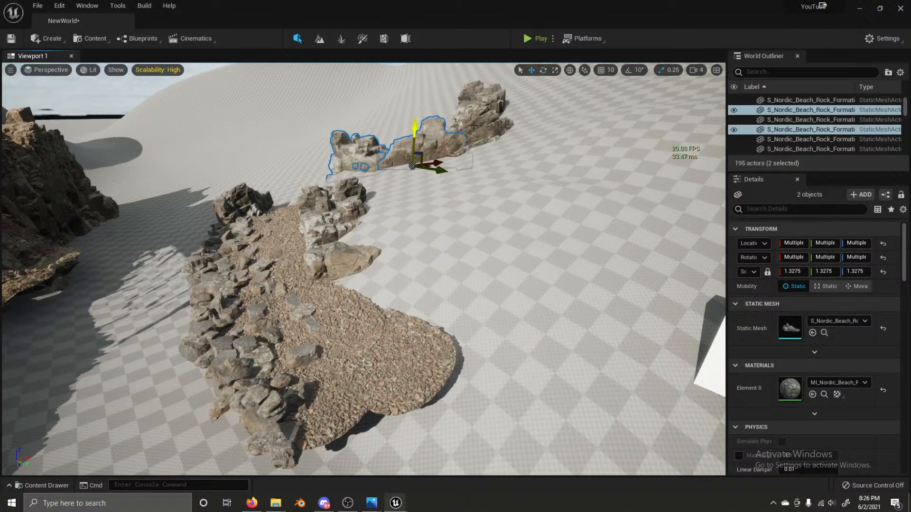
pyautogui.click(528, 208)
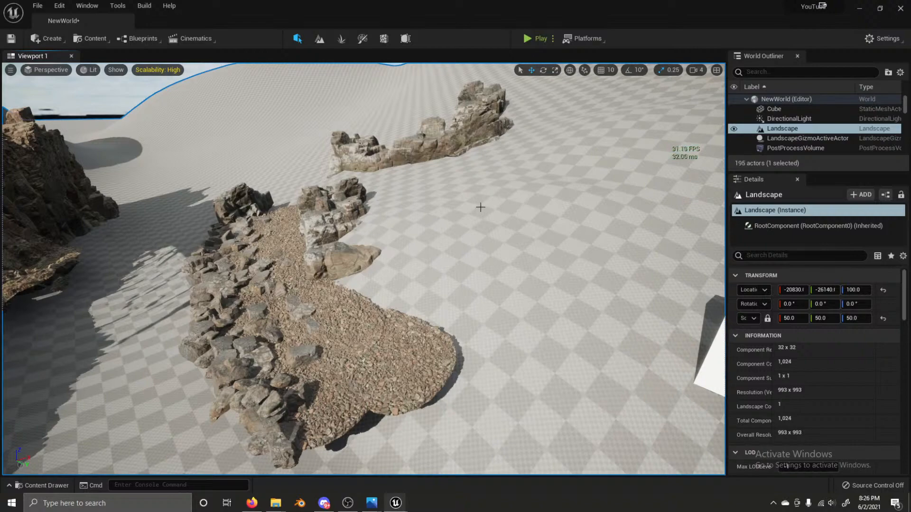
# Step: Sculpt the landscape behind the far rock formation, undo the last stroke, and smooth the mound down around the rocks
pyautogui.click(320, 39)
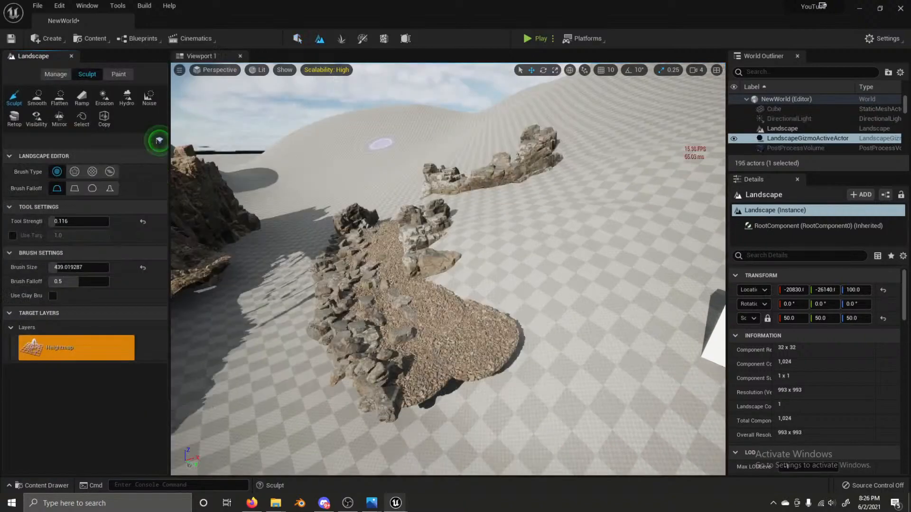
pyautogui.moveTo(434, 199); pyautogui.dragTo(434, 198, button='right')
pyautogui.moveTo(433, 199)
pyautogui.mouseDown()
pyautogui.moveTo(397, 235)
pyautogui.moveTo(423, 276)
pyautogui.moveTo(341, 313)
pyautogui.moveTo(427, 231)
pyautogui.moveTo(425, 273)
pyautogui.moveTo(319, 258)
pyautogui.moveTo(329, 278)
pyautogui.moveTo(372, 212)
pyautogui.moveTo(463, 175)
pyautogui.moveTo(355, 163)
pyautogui.moveTo(443, 240)
pyautogui.mouseUp()
pyautogui.moveTo(443, 240); pyautogui.dragTo(443, 240, button='right')
pyautogui.moveTo(283, 204); pyautogui.dragTo(283, 204, button='right')
pyautogui.hotkey('ctrl', 'z')
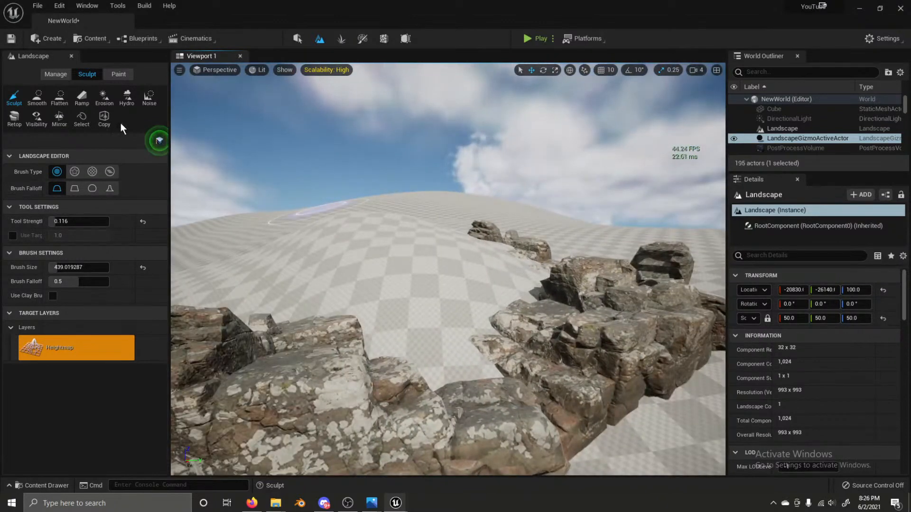
pyautogui.click(46, 98)
pyautogui.moveTo(362, 199)
pyautogui.mouseDown()
pyautogui.moveTo(443, 248)
pyautogui.moveTo(194, 256)
pyautogui.moveTo(294, 252)
pyautogui.moveTo(388, 311)
pyautogui.moveTo(446, 251)
pyautogui.mouseUp()
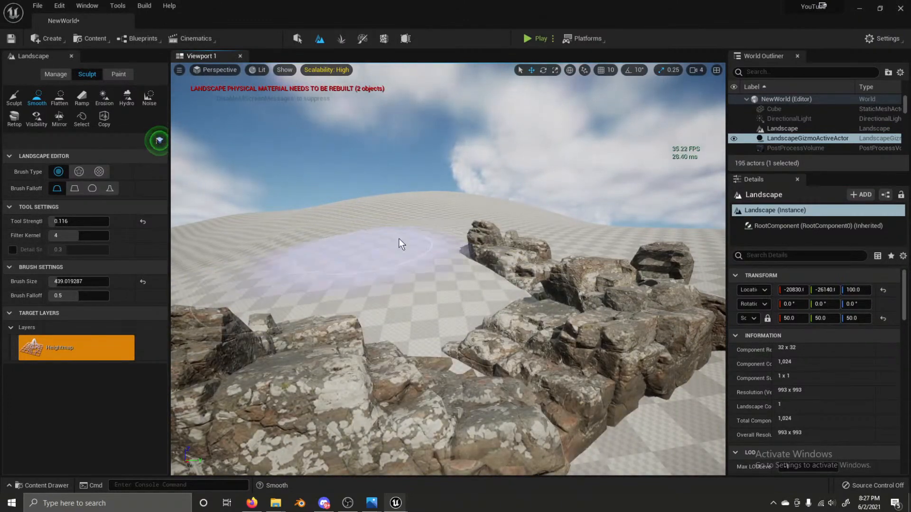
# Step: Lower the rearmost rock of the far formation to about Z 652 and rotate it to about 18°, -5°, -558°
pyautogui.moveTo(522, 227); pyautogui.dragTo(557, 270, button='right')
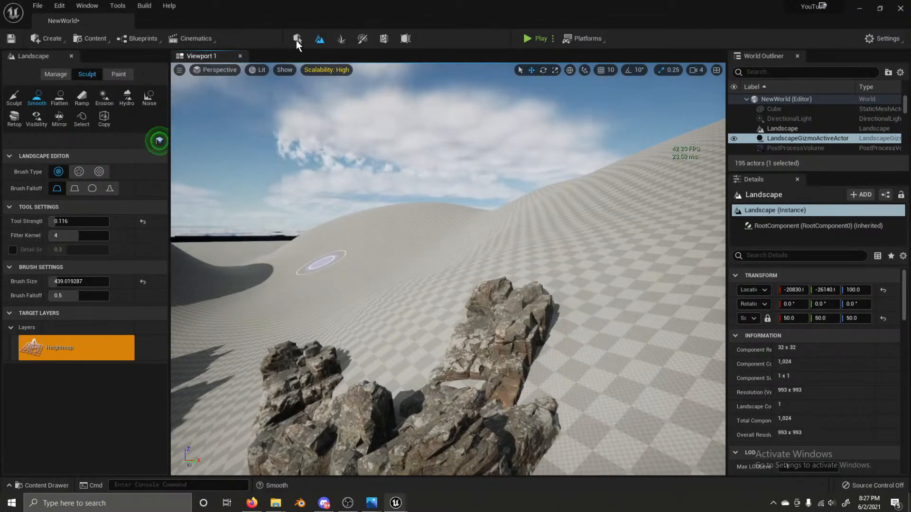
pyautogui.click(297, 39)
pyautogui.click(449, 291)
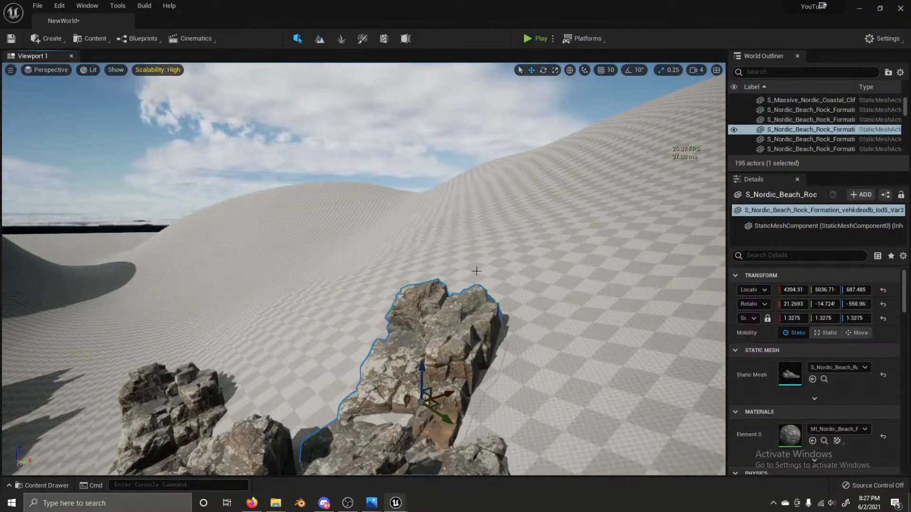
pyautogui.click(569, 71)
pyautogui.moveTo(421, 369); pyautogui.dragTo(420, 390)
pyautogui.moveTo(420, 391); pyautogui.dragTo(431, 370, button='right')
pyautogui.press('e')
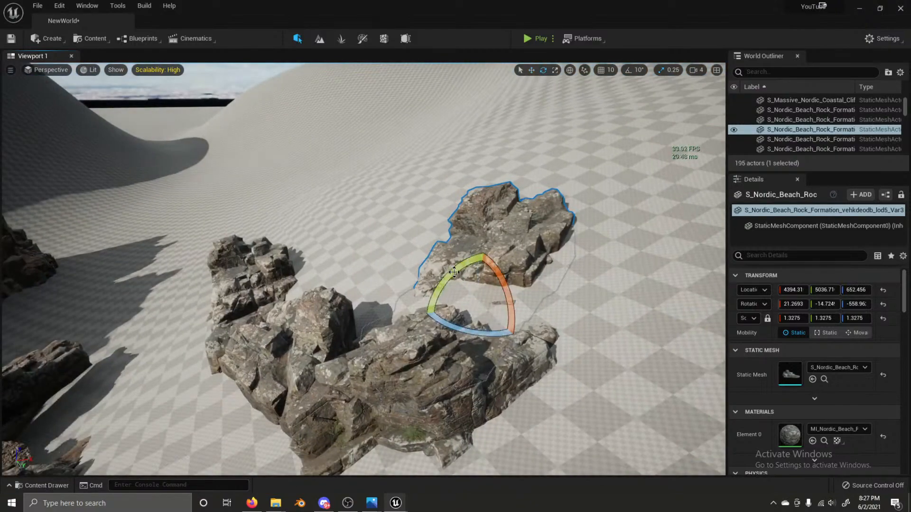
pyautogui.moveTo(467, 284); pyautogui.dragTo(461, 293)
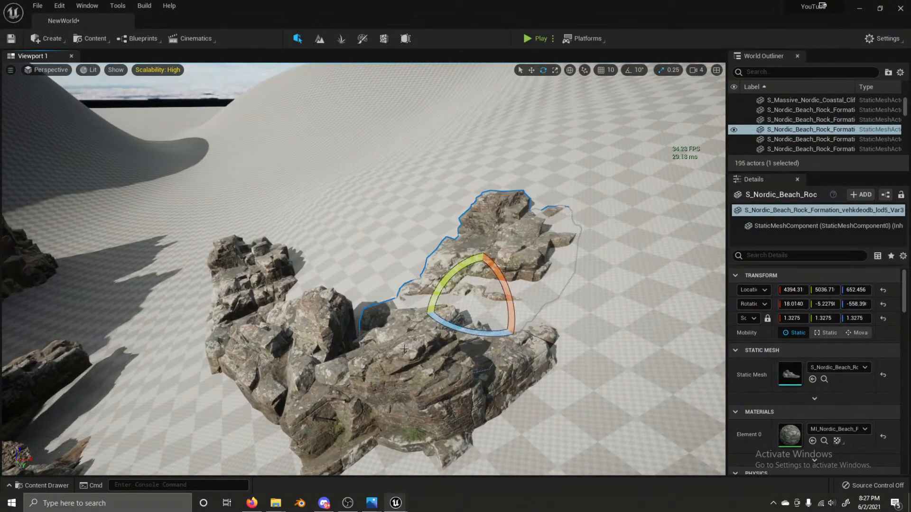
# Step: Rotate the large front rock of the far formation and lower the rock beside it to about Z 457
pyautogui.click(461, 360)
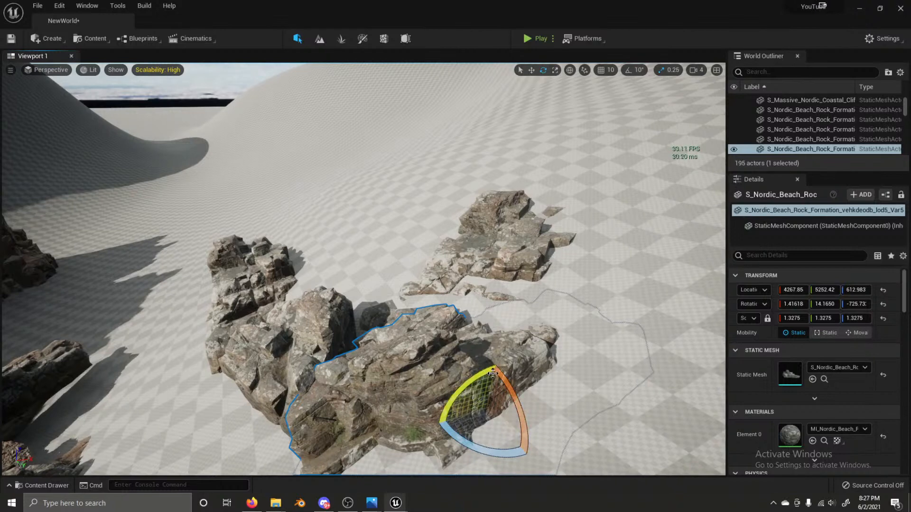
pyautogui.moveTo(493, 373); pyautogui.dragTo(490, 402)
pyautogui.press('w')
pyautogui.click(301, 316)
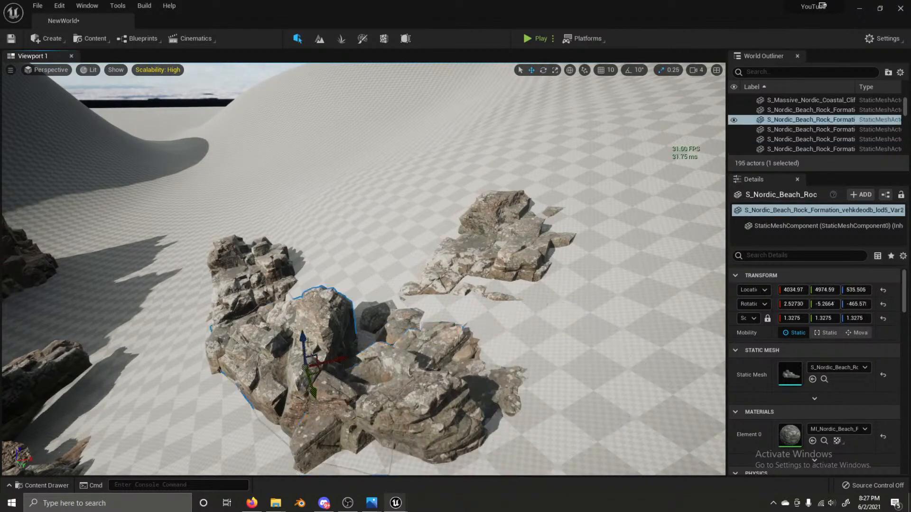
pyautogui.moveTo(307, 342); pyautogui.dragTo(305, 370)
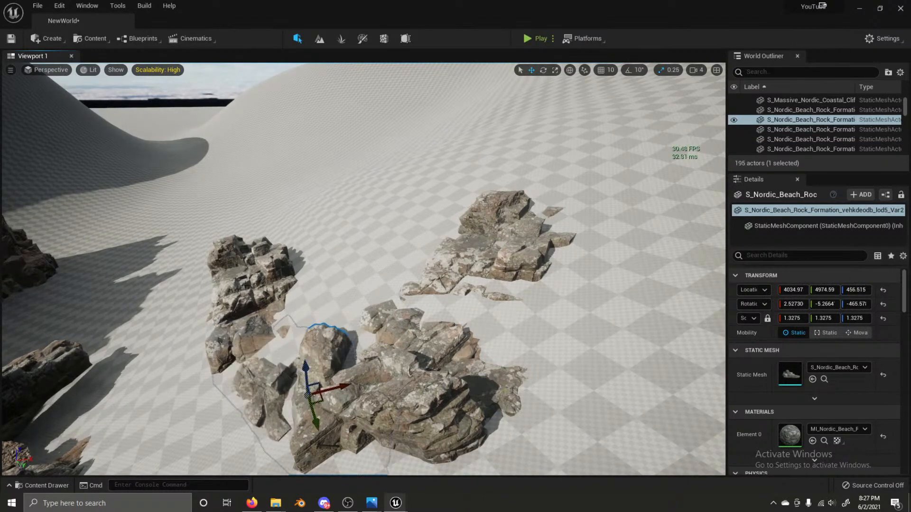
# Step: Move the far formation's outer rock nearest the cliff to about Z 452, tilt it slightly, and deselect it
pyautogui.click(251, 269)
pyautogui.moveTo(250, 296); pyautogui.dragTo(252, 305)
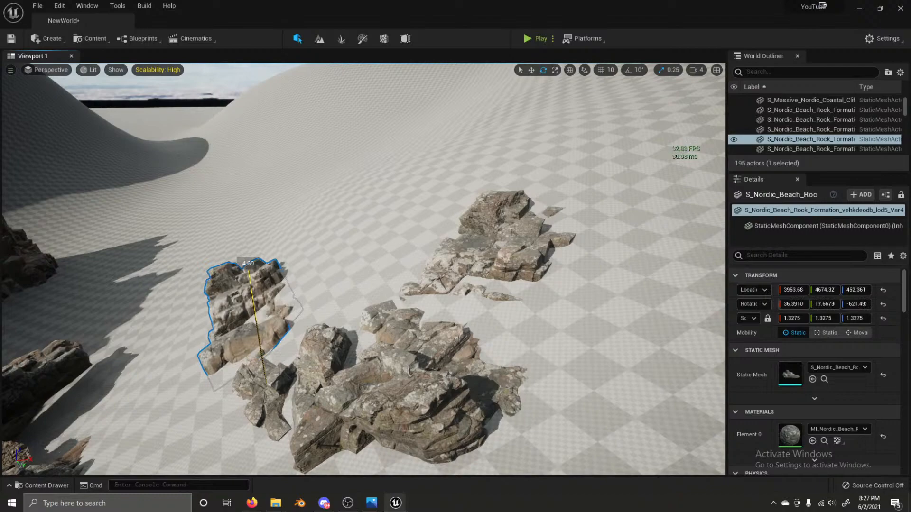
pyautogui.press('s')
pyautogui.moveTo(259, 313); pyautogui.dragTo(273, 297, button='right')
pyautogui.click(403, 280)
# Step: Duplicate the tall coastal cliff and place the copy behind the lower cliff at about X 2566, Y 3449, Z -141
pyautogui.press('s')
pyautogui.press('w')
pyautogui.press('s')
pyautogui.press('s')
pyautogui.press('s')
pyautogui.press('w')
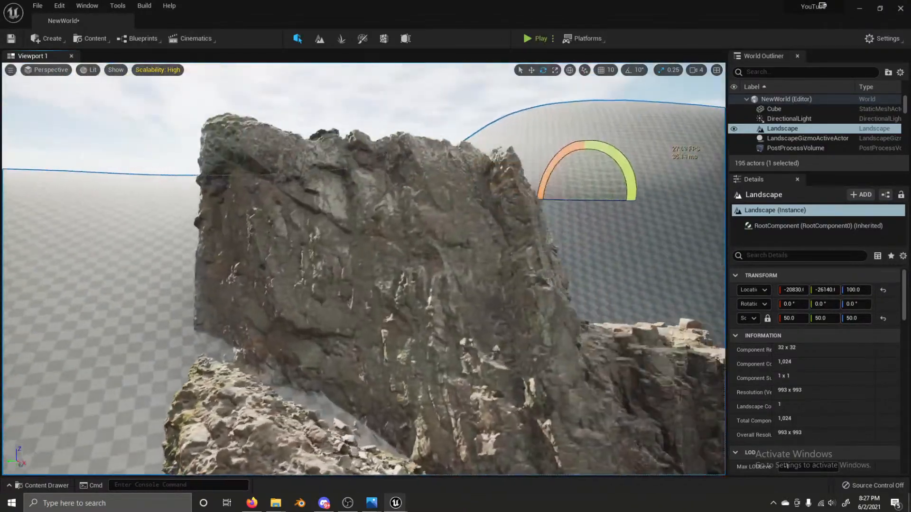
pyautogui.press('s')
pyautogui.moveTo(417, 233); pyautogui.dragTo(413, 252, button='right')
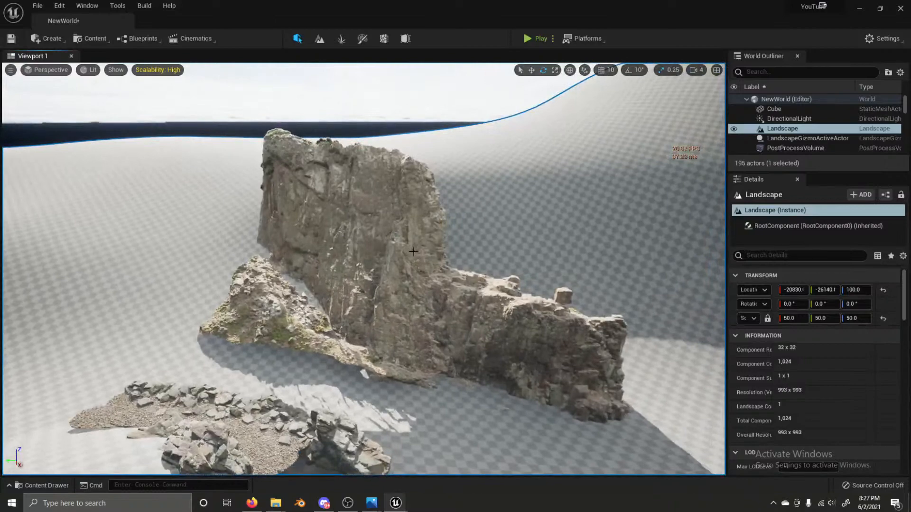
pyautogui.click(374, 243)
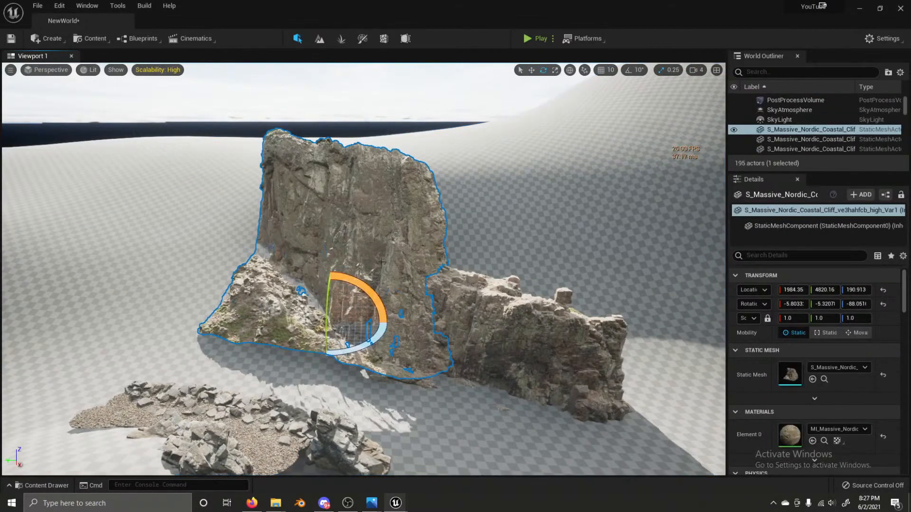
pyautogui.hotkey('ctrl', 'd')
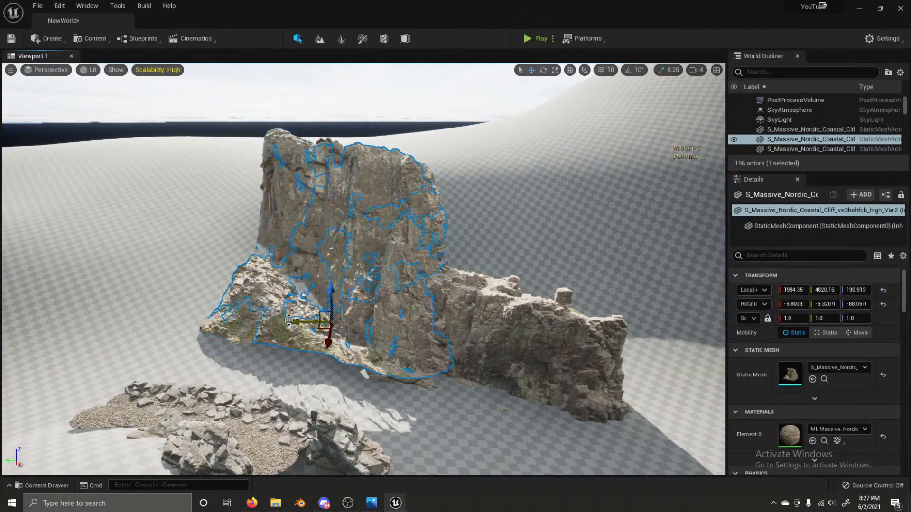
pyautogui.moveTo(295, 323); pyautogui.dragTo(525, 390)
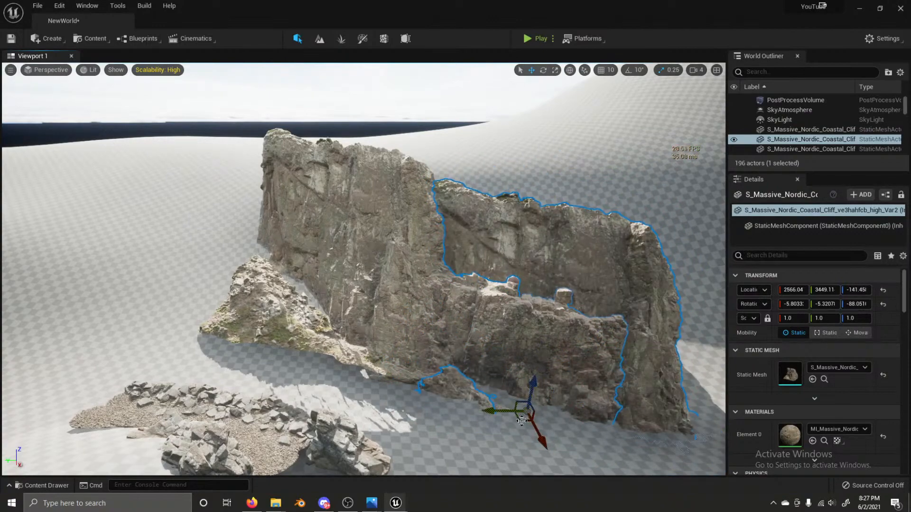
# Step: Move the tall cliff copy to about X 2589, Y 3604 and rotate it to about 5.4°, -5.6°, -89.1°
pyautogui.moveTo(518, 424)
pyautogui.mouseDown()
pyautogui.moveTo(517, 441)
pyautogui.moveTo(511, 428)
pyautogui.mouseUp()
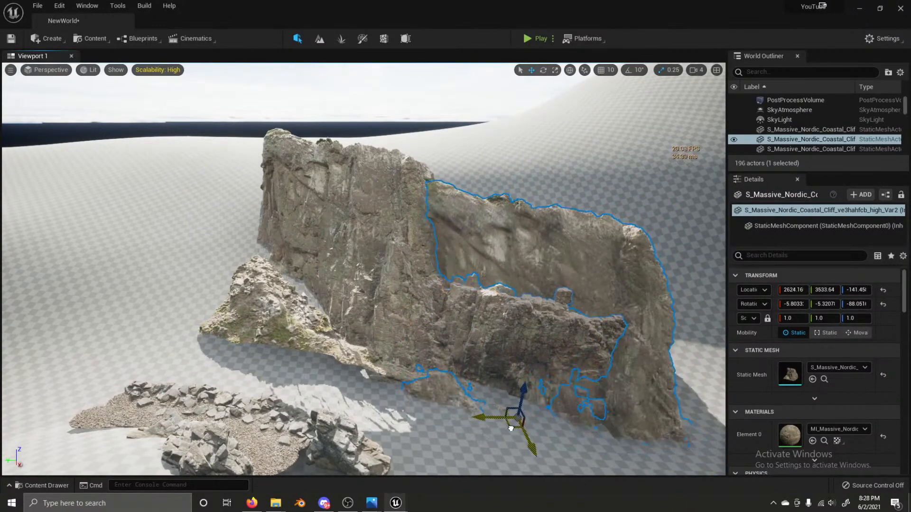
pyautogui.click(540, 340)
pyautogui.moveTo(540, 340); pyautogui.dragTo(497, 346, button='right')
pyautogui.press('e')
pyautogui.moveTo(480, 393); pyautogui.dragTo(415, 445)
pyautogui.click(487, 369)
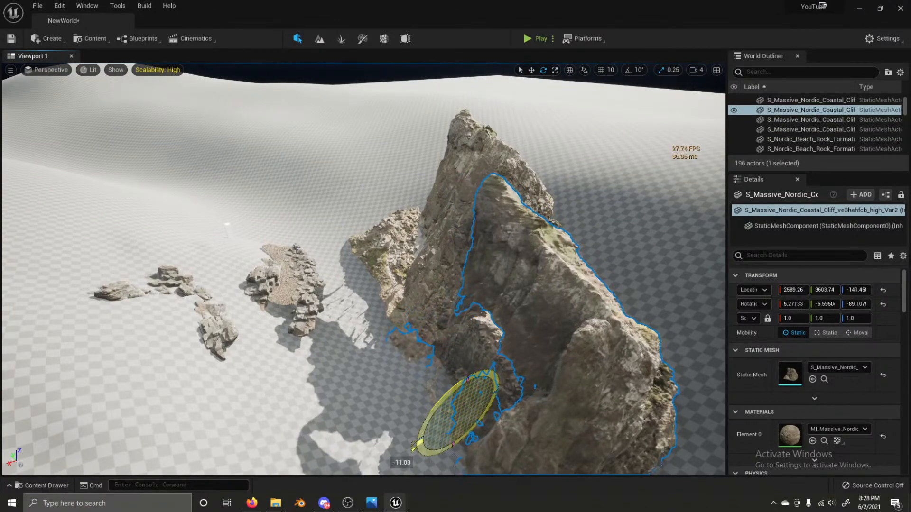
pyautogui.click(458, 389)
pyautogui.moveTo(459, 403); pyautogui.dragTo(429, 446)
# Step: Shift the tall cliff copy along X to about 2648 and deselect it
pyautogui.click(427, 285)
pyautogui.press('w')
pyautogui.moveTo(427, 285); pyautogui.dragTo(560, 237, button='right')
pyautogui.press('s')
pyautogui.moveTo(314, 287); pyautogui.dragTo(303, 288, button='right')
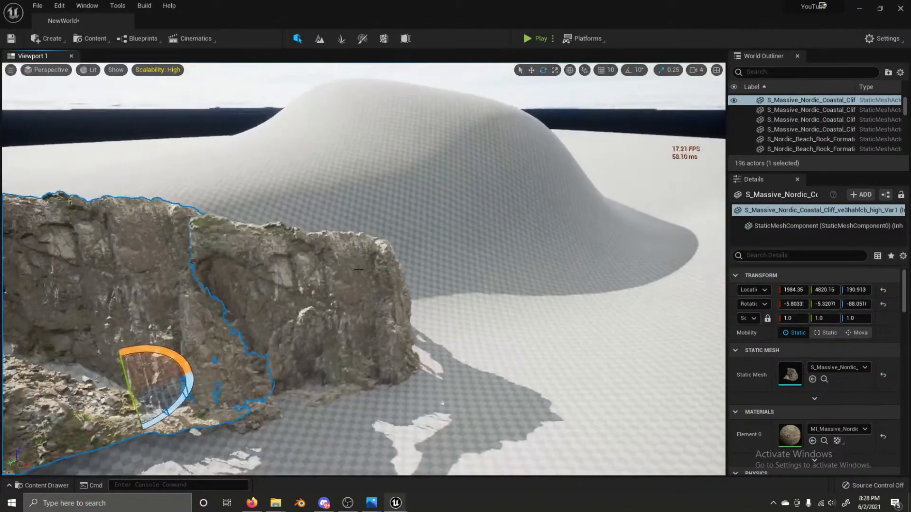
pyautogui.click(317, 296)
pyautogui.press('w')
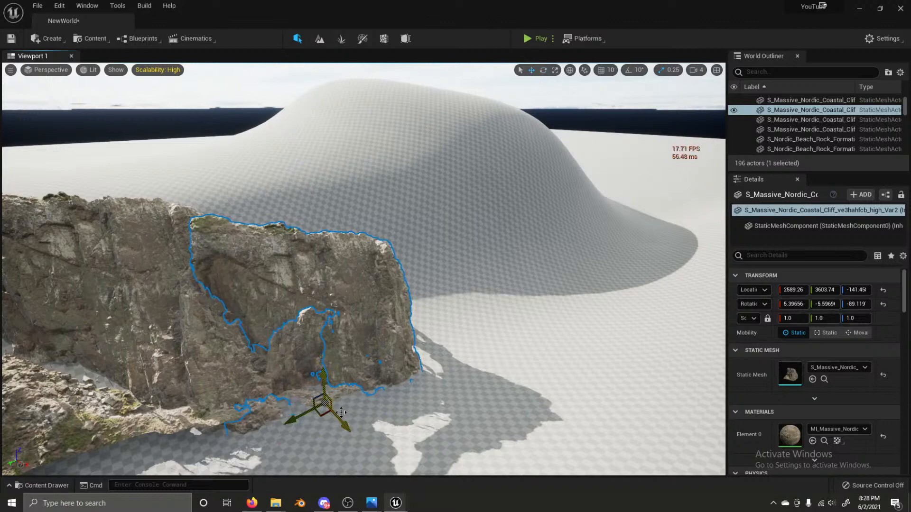
pyautogui.moveTo(342, 423); pyautogui.dragTo(346, 432)
pyautogui.click(447, 296)
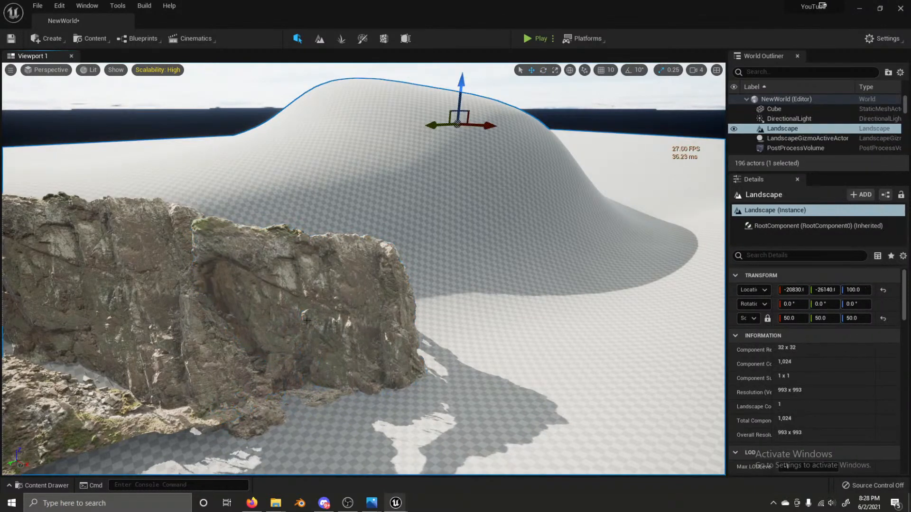
# Step: Slightly rotate the low cliff piece protruding in front of the tall copy and deselect it
pyautogui.click(318, 340)
pyautogui.press('e')
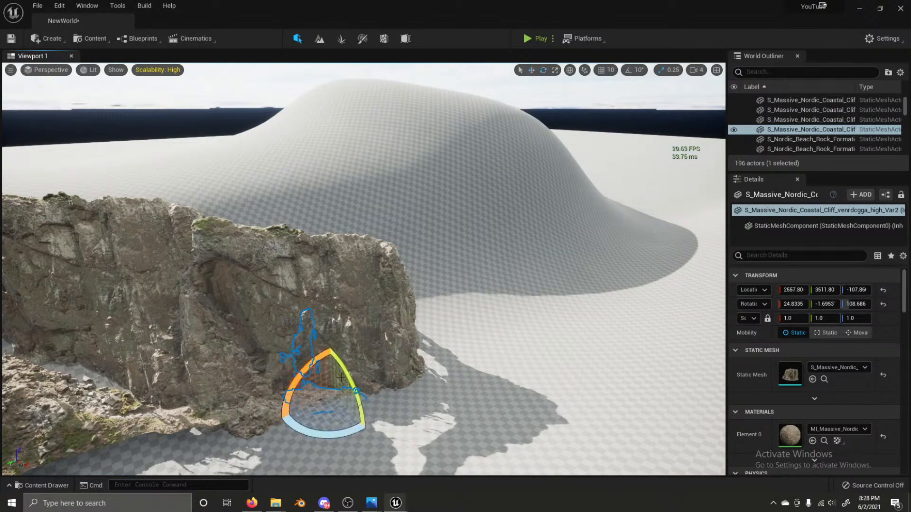
pyautogui.moveTo(365, 429); pyautogui.dragTo(368, 433)
pyautogui.click(452, 296)
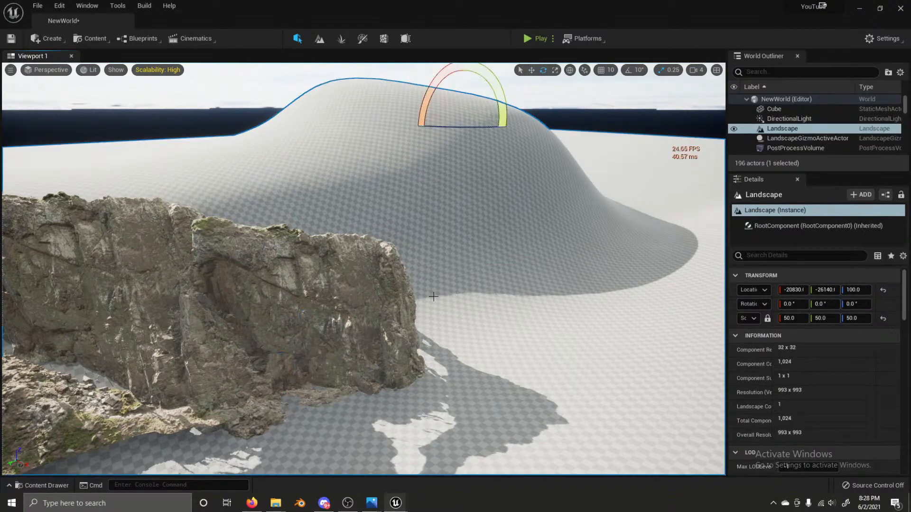
# Step: Duplicate the low cliff at the wall's base and place it past the far end at about X 3078, Y 2622, turned to -43°
pyautogui.press('d')
pyautogui.moveTo(383, 315); pyautogui.dragTo(355, 315, button='right')
pyautogui.click(318, 349)
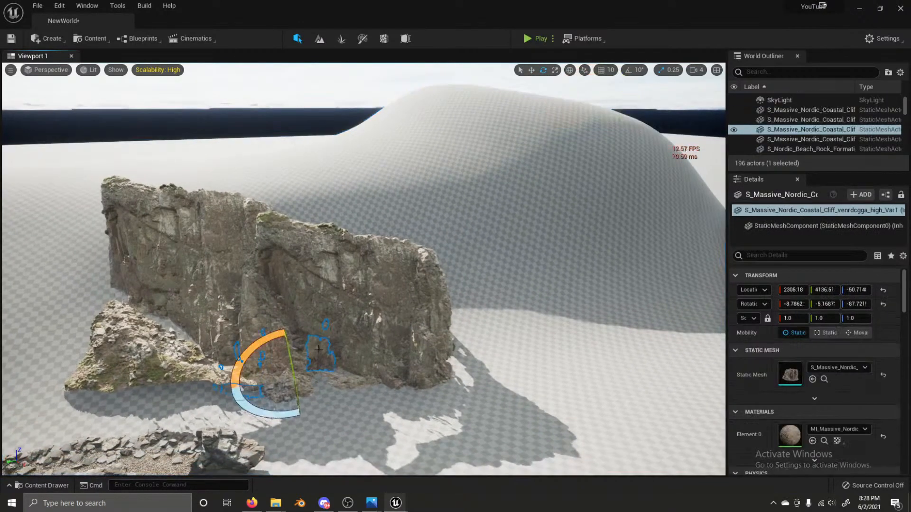
pyautogui.hotkey('ctrl', 'd')
pyautogui.press('w')
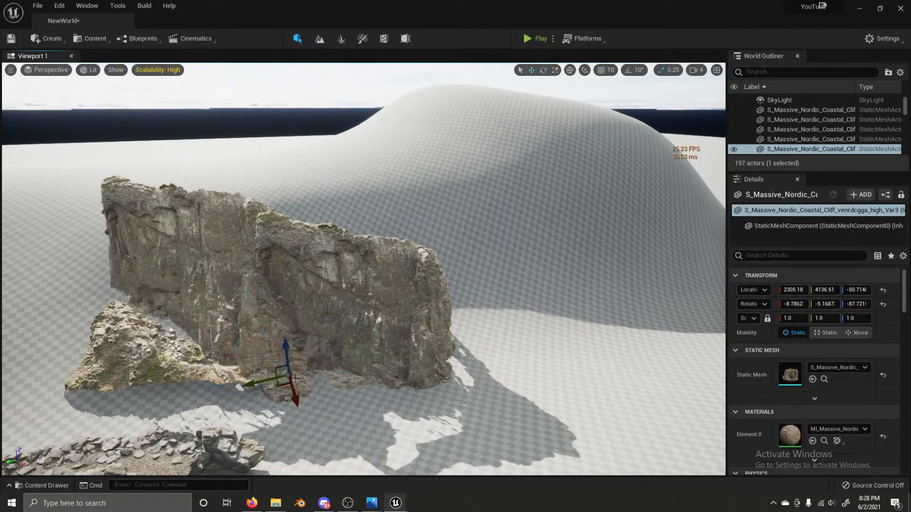
pyautogui.moveTo(283, 382); pyautogui.dragTo(483, 346)
pyautogui.press('e')
pyautogui.press('w')
# Step: Duplicate the end cliff, move the copy to about X 2897, Y 2514, and rotate it to about 13.5°, -5.2°, -218°
pyautogui.hotkey('ctrl', 'd')
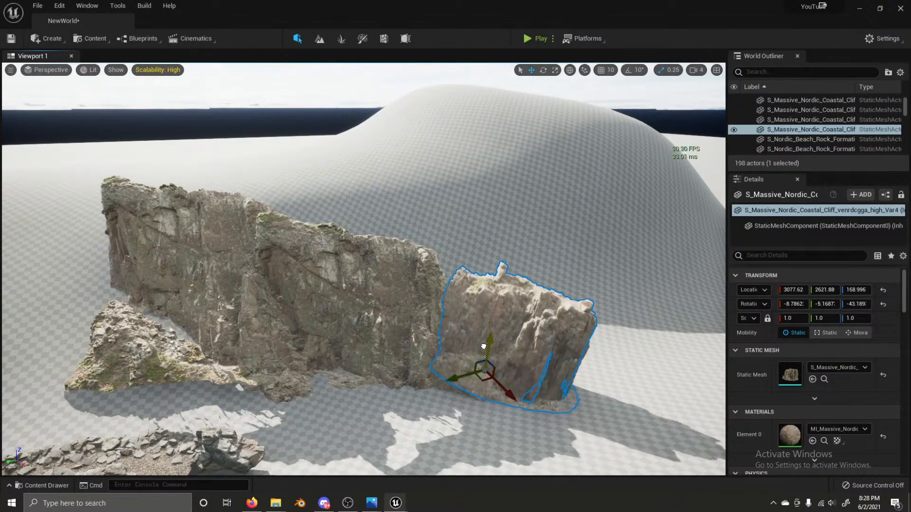
pyautogui.moveTo(483, 382); pyautogui.dragTo(476, 332)
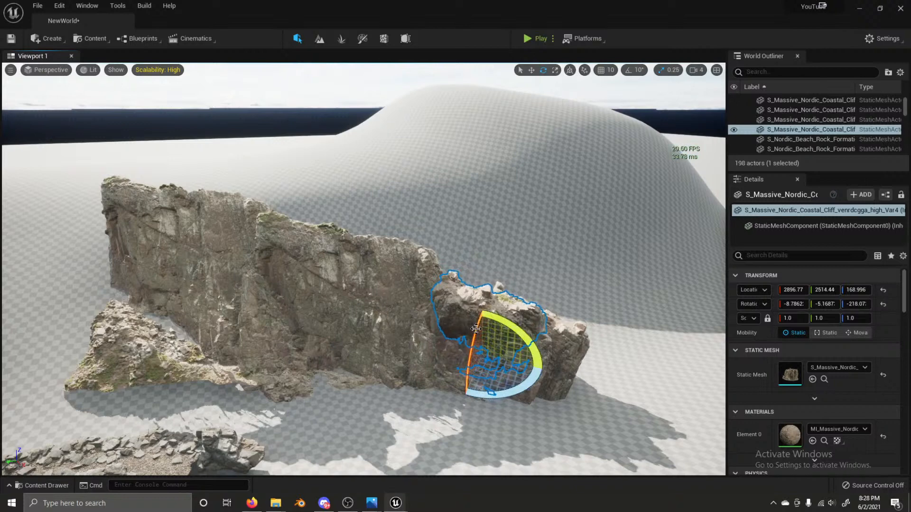
pyautogui.moveTo(476, 328); pyautogui.dragTo(486, 299)
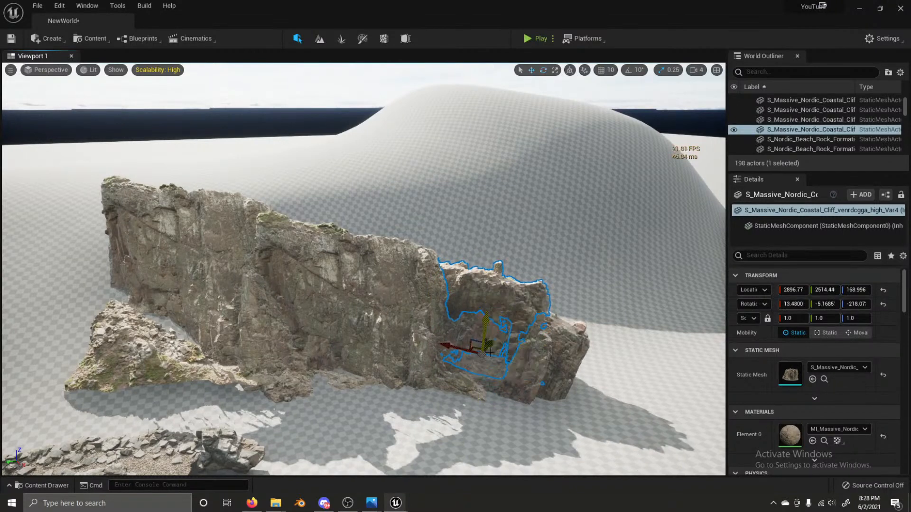
# Step: Move the new copy into the gap in the wall at about X 2780, Y 2358, Z 122 and fine-tune its rotation
pyautogui.moveTo(489, 343)
pyautogui.mouseDown()
pyautogui.moveTo(494, 316)
pyautogui.moveTo(468, 341)
pyautogui.moveTo(495, 338)
pyautogui.mouseUp()
pyautogui.click(545, 264)
pyautogui.moveTo(544, 264); pyautogui.dragTo(424, 247)
pyautogui.click(424, 247)
pyautogui.press('e')
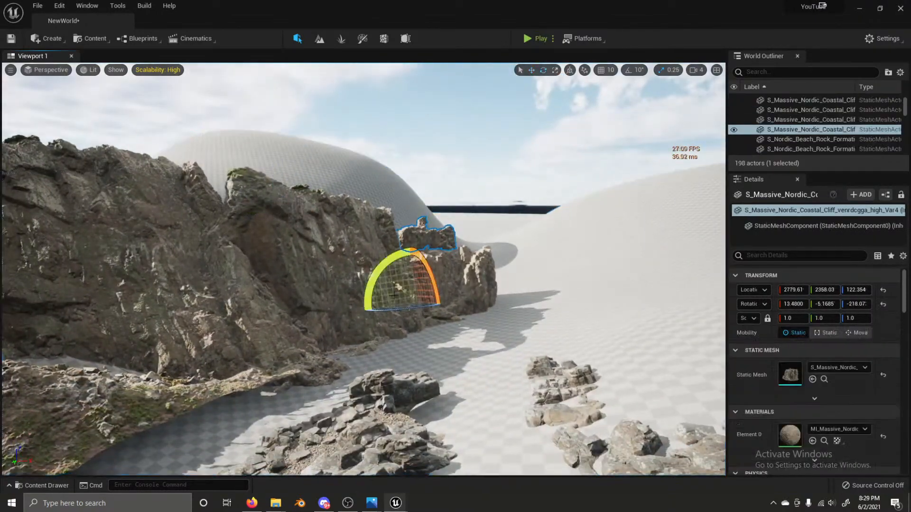
pyautogui.moveTo(391, 312)
pyautogui.mouseDown()
pyautogui.moveTo(387, 278)
pyautogui.moveTo(399, 299)
pyautogui.moveTo(385, 304)
pyautogui.mouseUp()
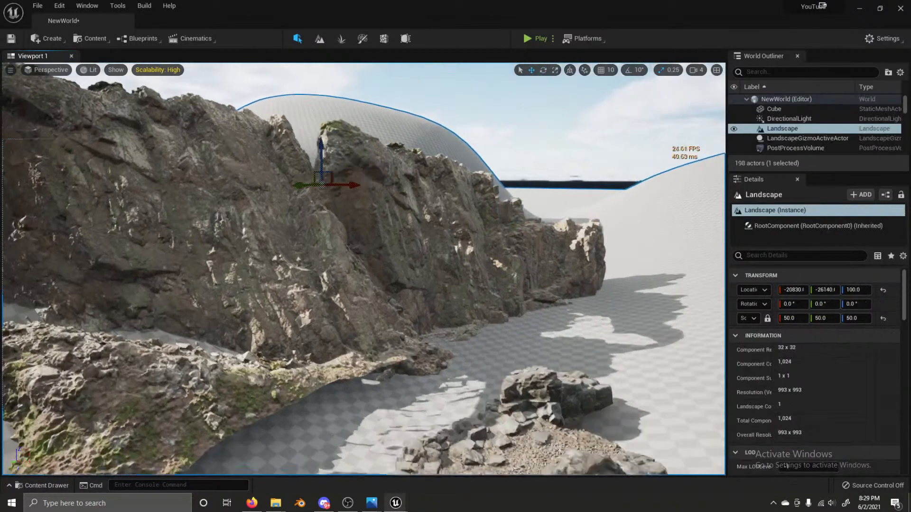
# Step: Lower the nearest tall cliff to about X 1994, Y 4829, Z 96
pyautogui.moveTo(363, 269); pyautogui.dragTo(456, 280, button='right')
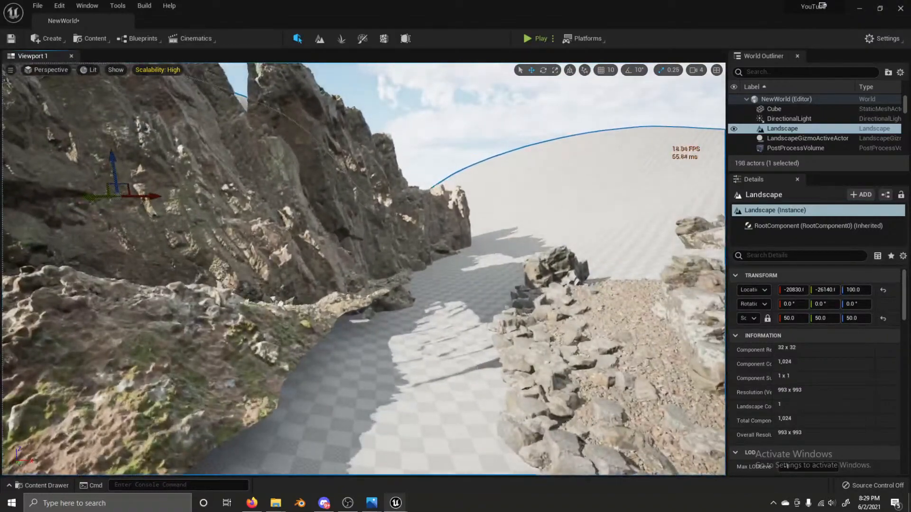
pyautogui.click(212, 250)
pyautogui.moveTo(208, 284); pyautogui.dragTo(210, 327)
pyautogui.moveTo(211, 327); pyautogui.dragTo(254, 4, button='right')
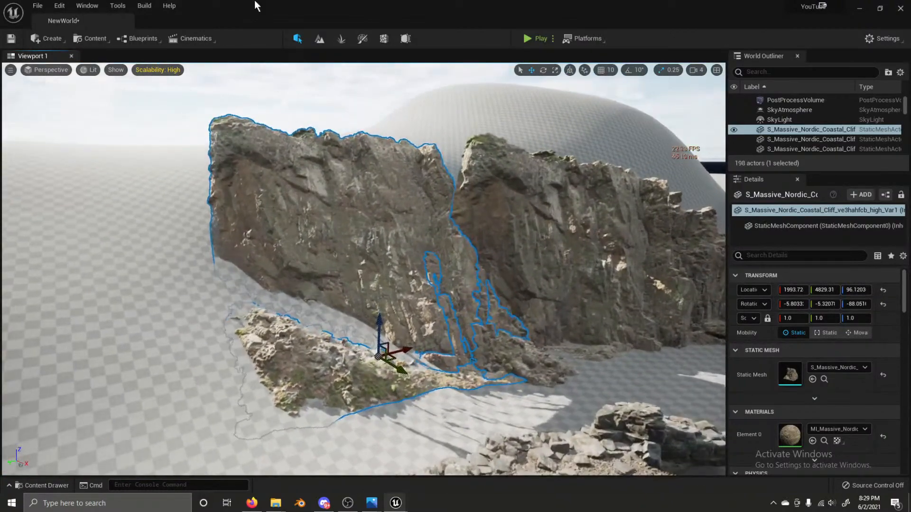
# Step: Raise the landscape around the near end and base of the cliff wall with the Sculpt brush
pyautogui.click(319, 39)
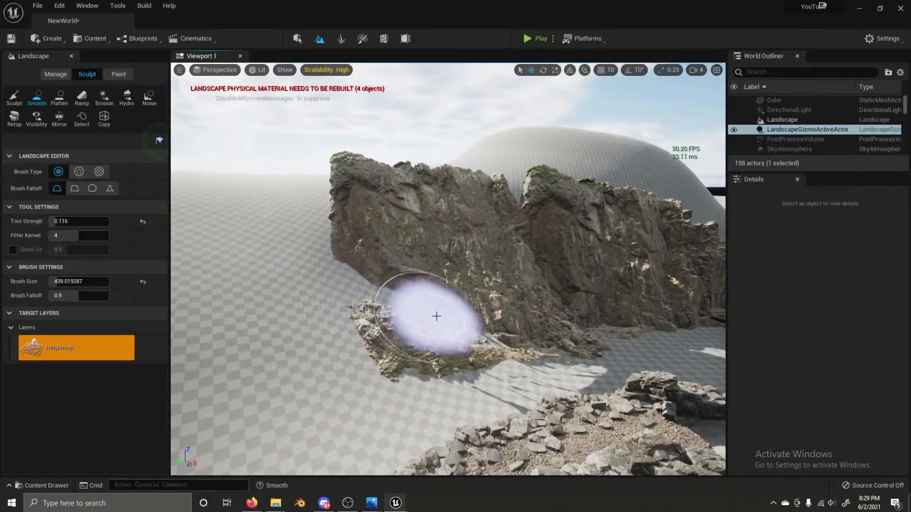
pyautogui.click(14, 97)
pyautogui.moveTo(346, 286)
pyautogui.mouseDown()
pyautogui.moveTo(460, 330)
pyautogui.moveTo(403, 285)
pyautogui.moveTo(388, 305)
pyautogui.moveTo(345, 280)
pyautogui.moveTo(365, 301)
pyautogui.mouseUp()
pyautogui.moveTo(500, 211); pyautogui.dragTo(495, 210, button='right')
pyautogui.press('d')
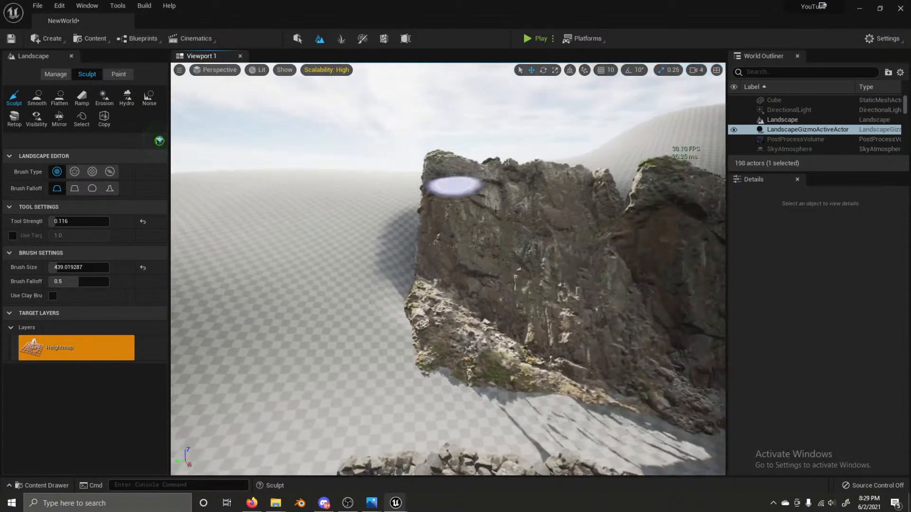
pyautogui.moveTo(427, 301)
pyautogui.mouseDown()
pyautogui.moveTo(390, 349)
pyautogui.moveTo(380, 349)
pyautogui.moveTo(424, 305)
pyautogui.moveTo(375, 351)
pyautogui.mouseUp()
# Step: Tilt the second tall cliff back to a rotation of about -5.8° on X so it lines up with the wall
pyautogui.moveTo(375, 351); pyautogui.dragTo(536, 346, button='right')
pyautogui.press('w')
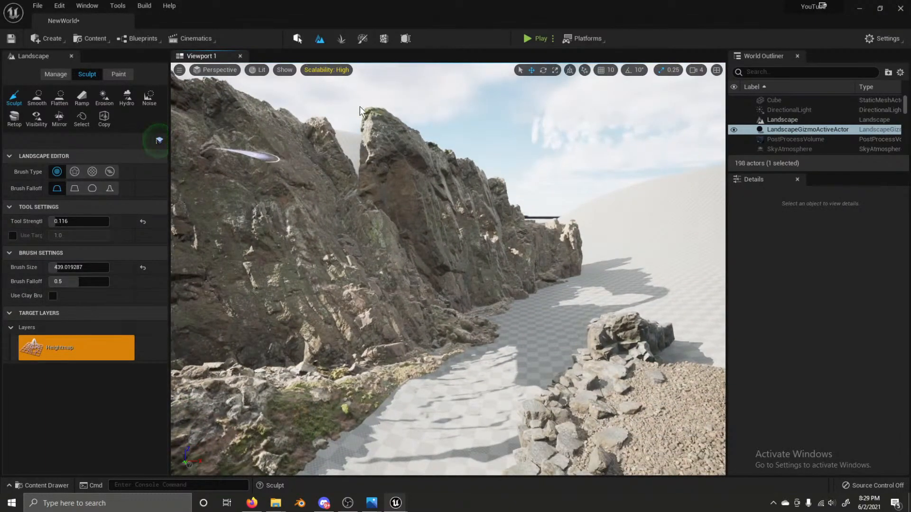
pyautogui.hotkey('shift', '1')
pyautogui.click(370, 308)
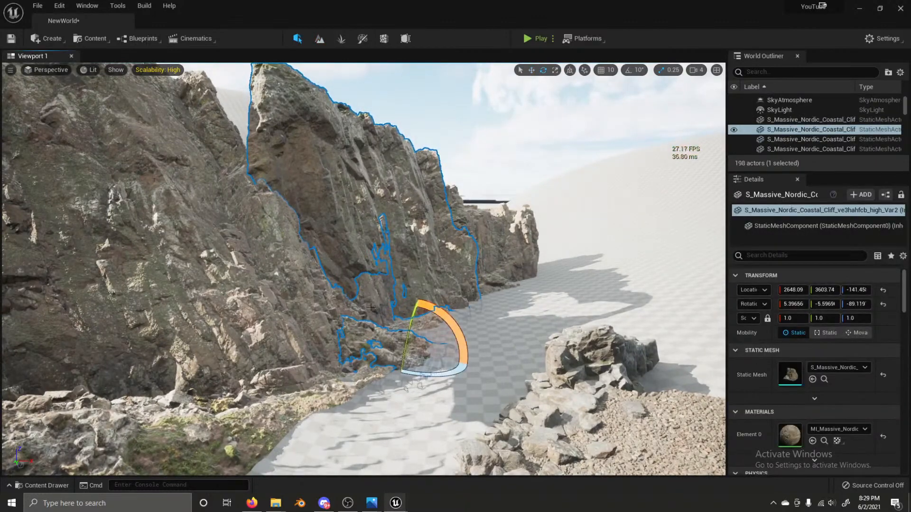
pyautogui.moveTo(456, 339); pyautogui.dragTo(441, 371)
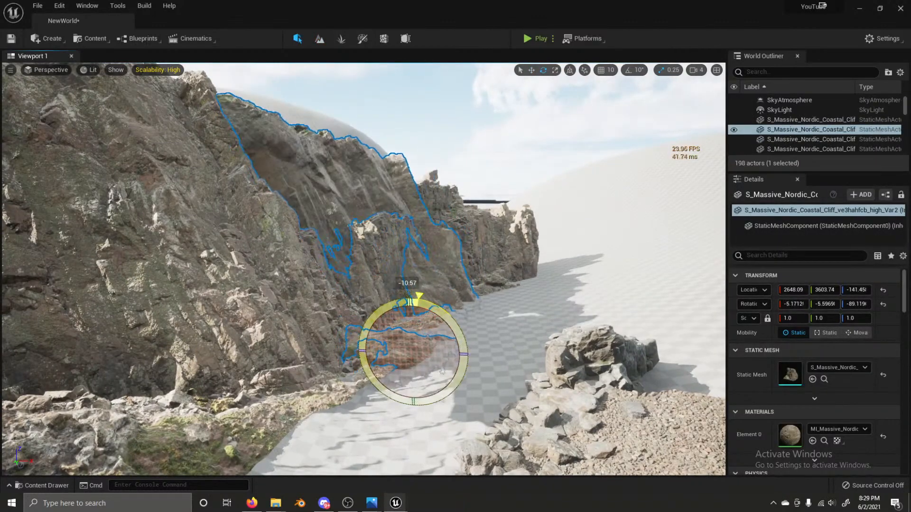
pyautogui.moveTo(419, 248)
pyautogui.mouseDown()
pyautogui.moveTo(409, 236)
pyautogui.moveTo(416, 245)
pyautogui.mouseUp()
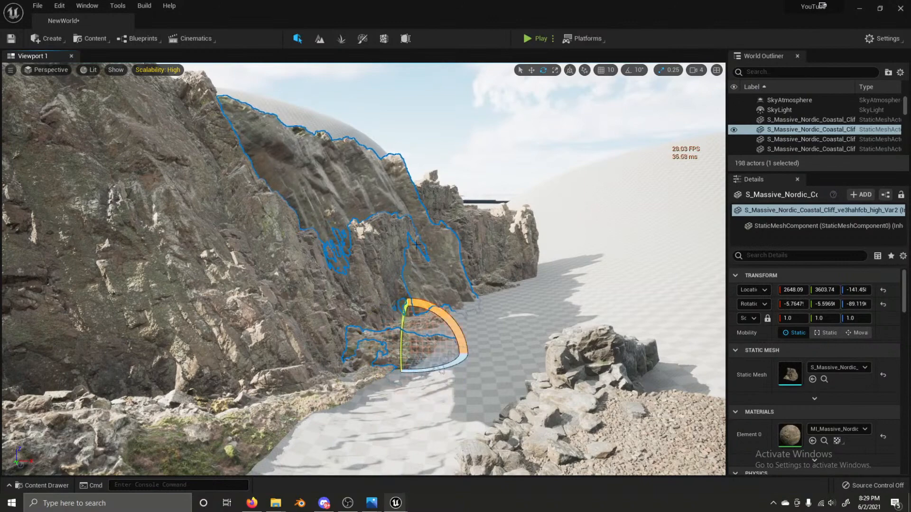
# Step: Rotate the low cliff piece to about 31.7°, -2.1°, 108.6°, move it to about X 2578, Y 3519, Z -95, and deselect it
pyautogui.click(397, 251)
pyautogui.moveTo(397, 295); pyautogui.dragTo(422, 324)
pyautogui.press('w')
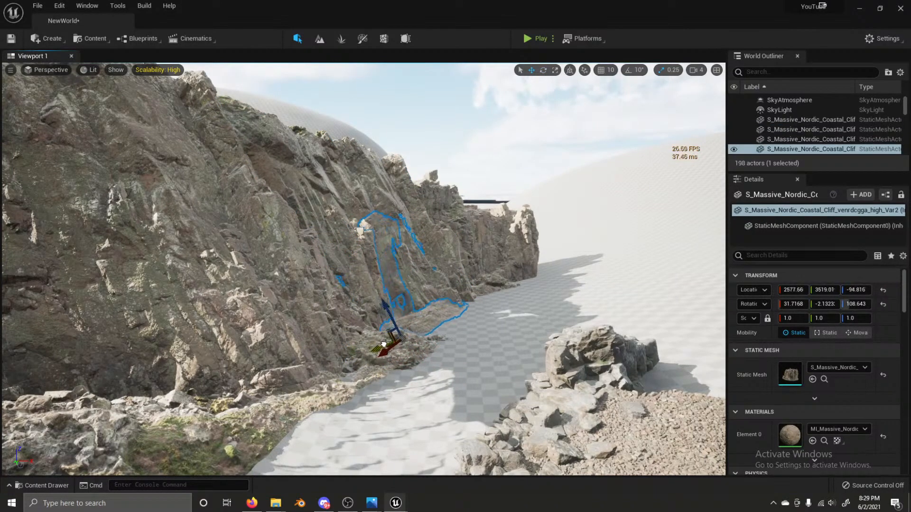
pyautogui.press('Escape')
# Step: Save the pending level changes immediately instead of waiting for the autosave
pyautogui.press('s')
pyautogui.moveTo(492, 250); pyautogui.dragTo(588, 231, button='right')
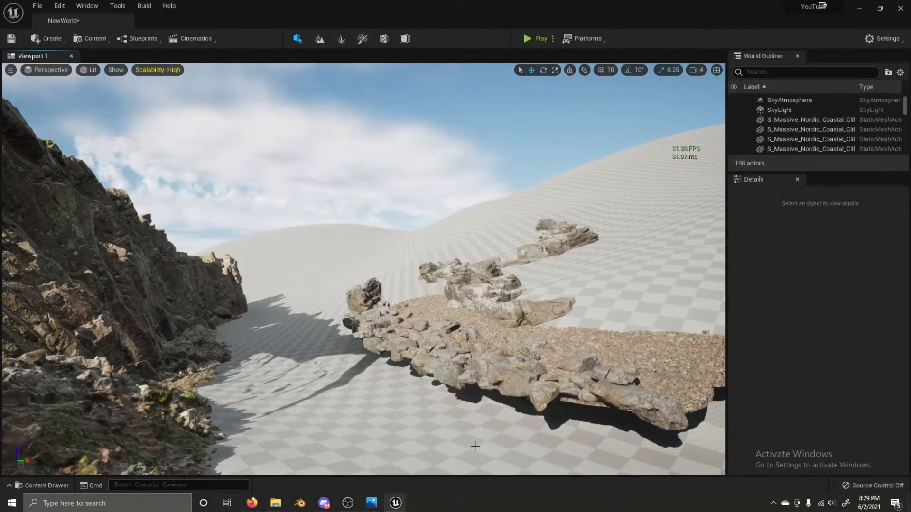
pyautogui.moveTo(276, 502)
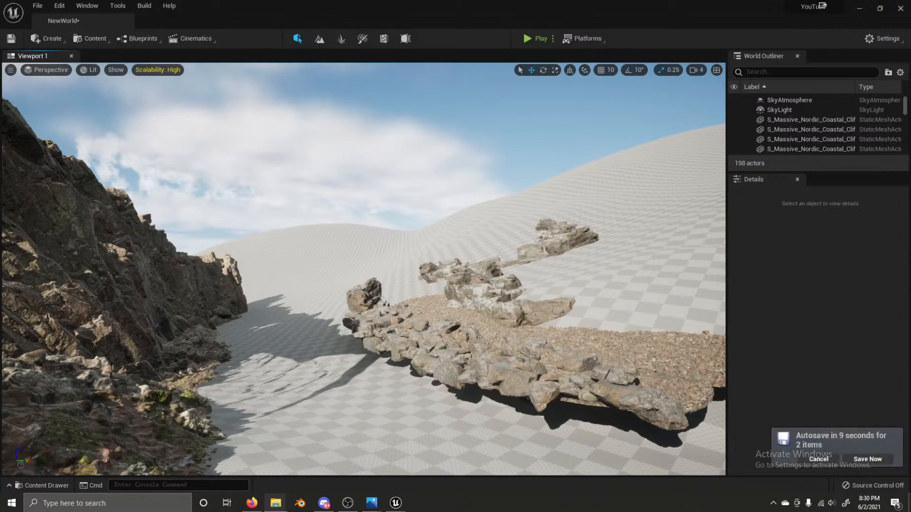
pyautogui.click(865, 459)
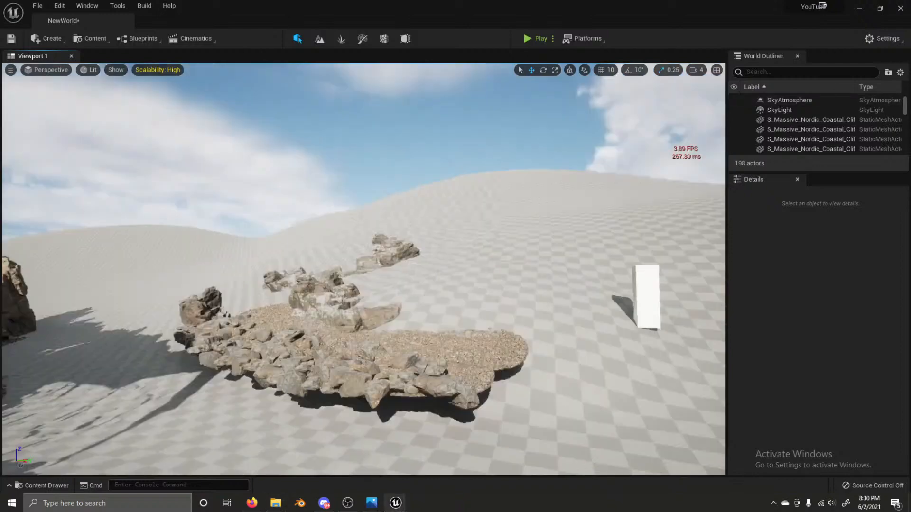
# Step: Examine the rocky gravel shoreline and the extended cliff wall from several viewpoints
pyautogui.moveTo(452, 273); pyautogui.dragTo(475, 266, button='right')
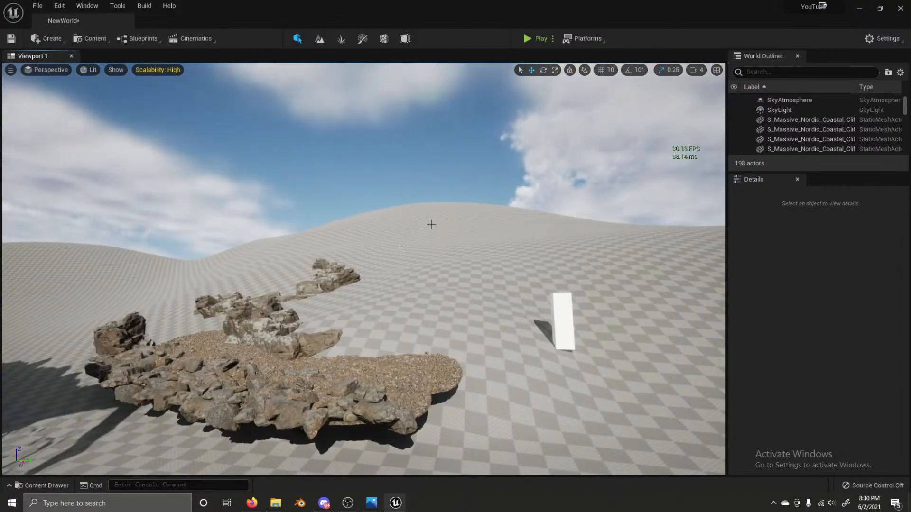
pyautogui.moveTo(419, 218); pyautogui.dragTo(147, 280, button='right')
pyautogui.press('s')
pyautogui.press('s')
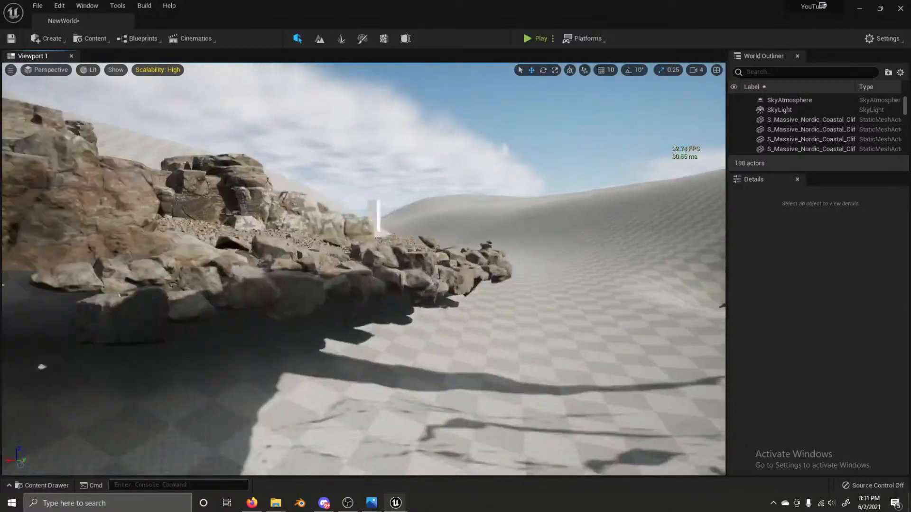
pyautogui.moveTo(363, 269); pyautogui.dragTo(463, 234, button='right')
pyautogui.press('w')
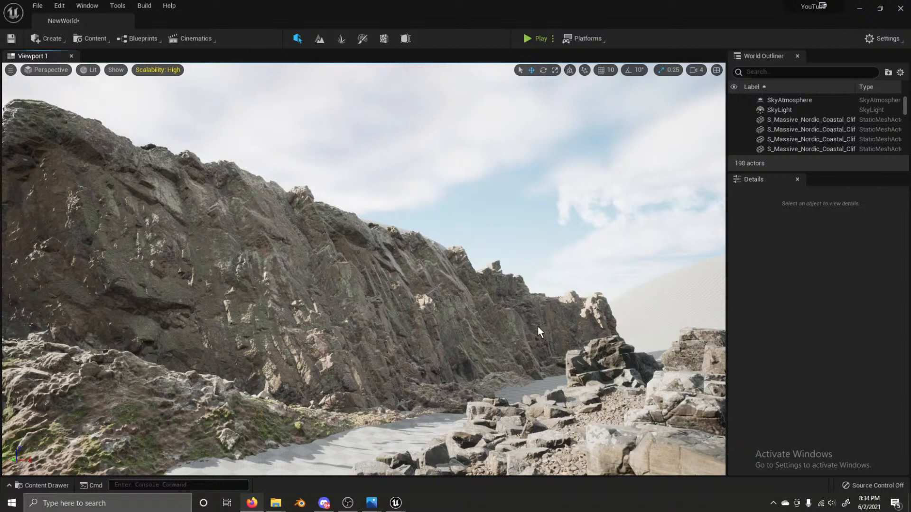
pyautogui.press('XF86AudioLowerVolume')
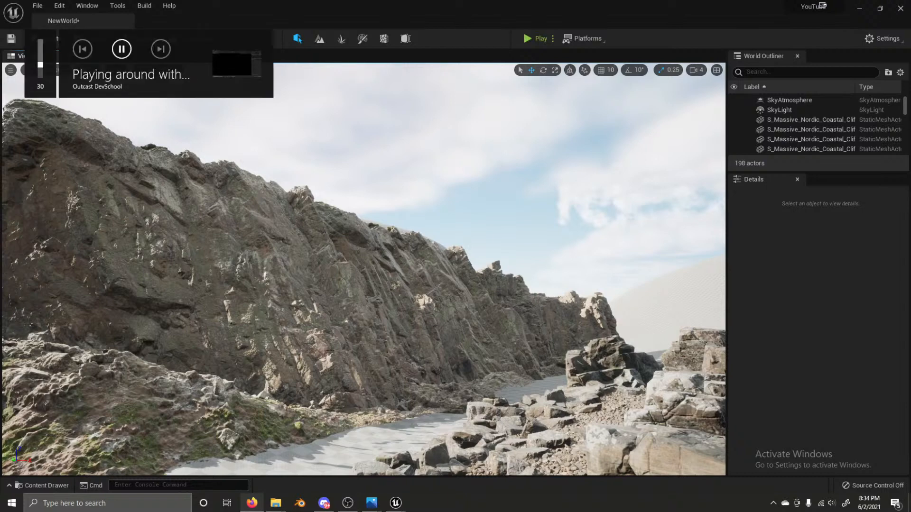
pyautogui.moveTo(506, 362)
pyautogui.mouseDown(button='right')
pyautogui.moveTo(516, 366)
pyautogui.moveTo(490, 393)
pyautogui.moveTo(501, 383)
pyautogui.moveTo(555, 398)
pyautogui.moveTo(520, 412)
pyautogui.moveTo(516, 402)
pyautogui.moveTo(511, 413)
pyautogui.moveTo(504, 361)
pyautogui.mouseUp(button='right')
pyautogui.press('s')
pyautogui.press('w')
pyautogui.press('s')
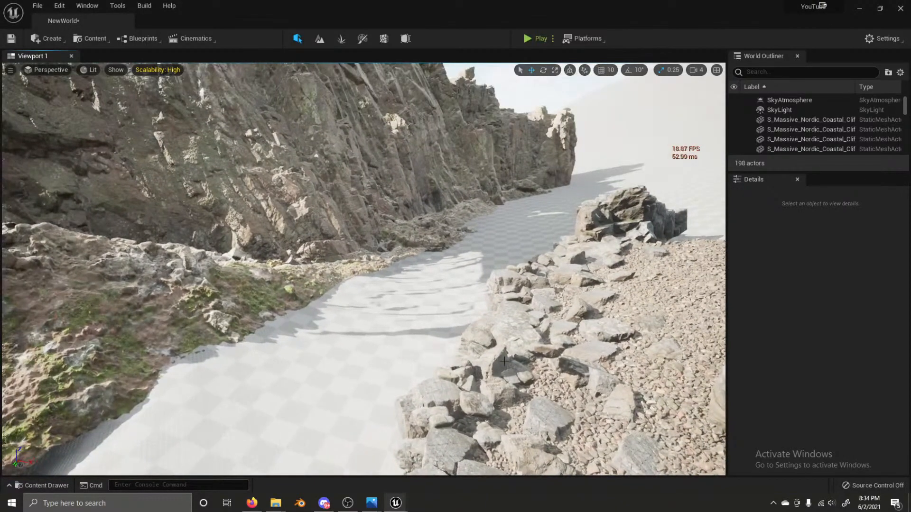